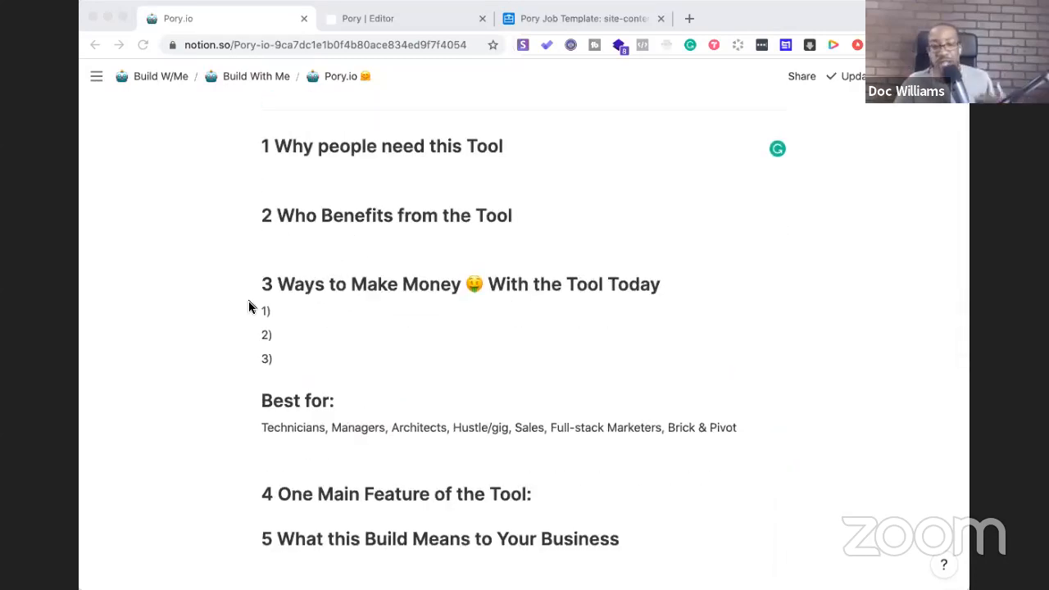
Change heading 1 to 'Why people need this Pory.io' by replacing 'Tool'
{"action": "scroll", "coordinate": [449, 424], "scroll_direction": "down", "scroll_amount": 10}
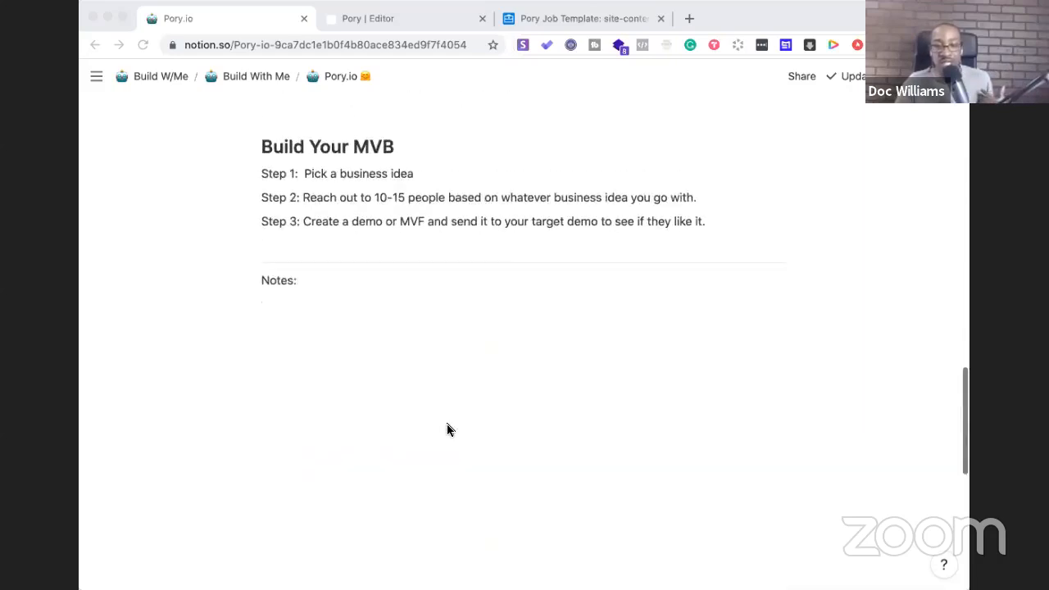
{"action": "scroll", "coordinate": [447, 429], "scroll_direction": "up", "scroll_amount": 20}
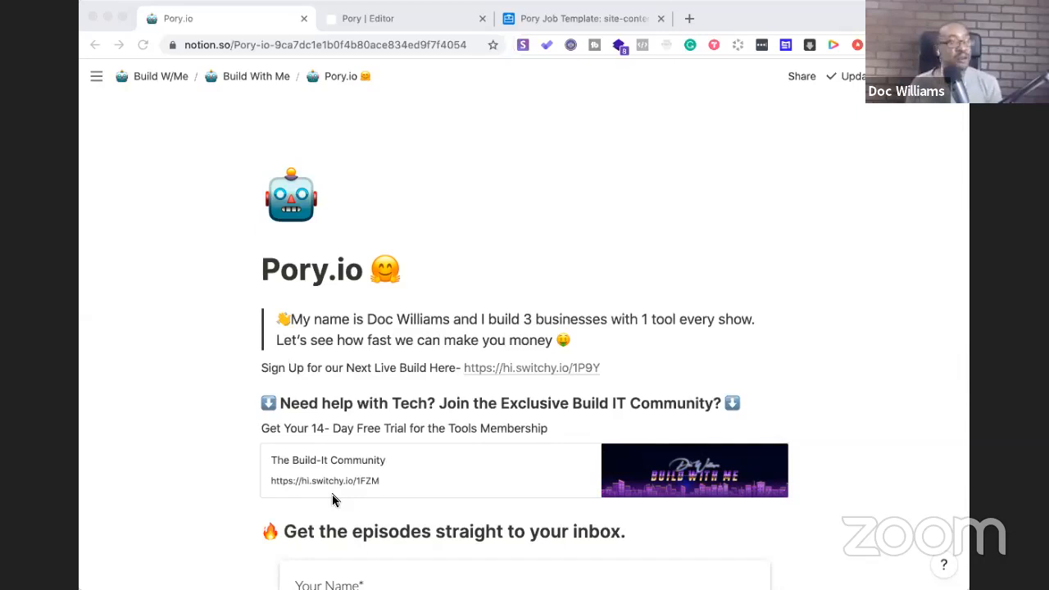
{"action": "scroll", "coordinate": [332, 500], "scroll_direction": "down", "scroll_amount": 10}
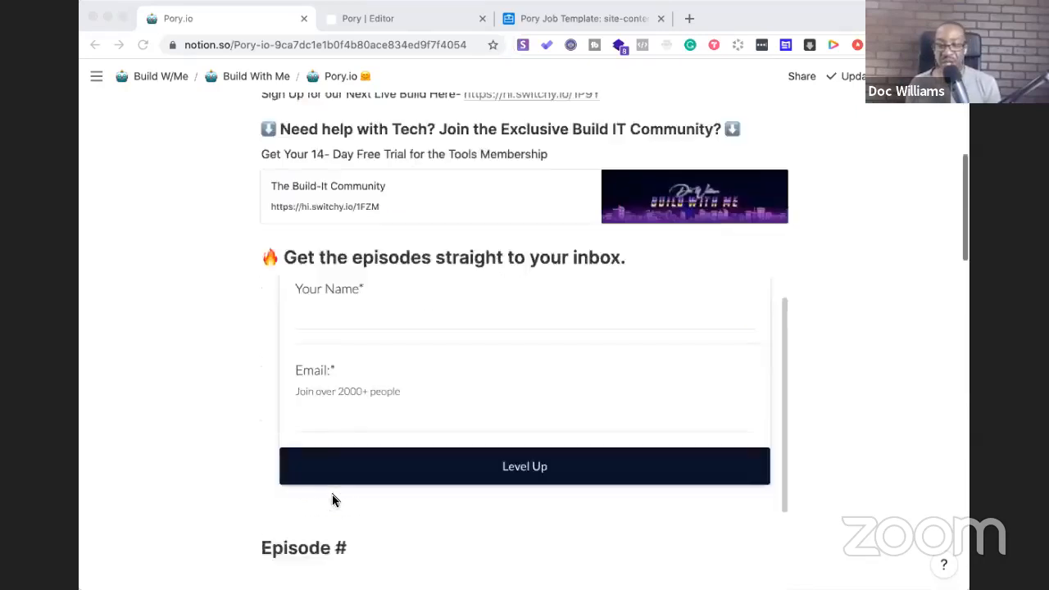
{"action": "left_click", "coordinate": [502, 260]}
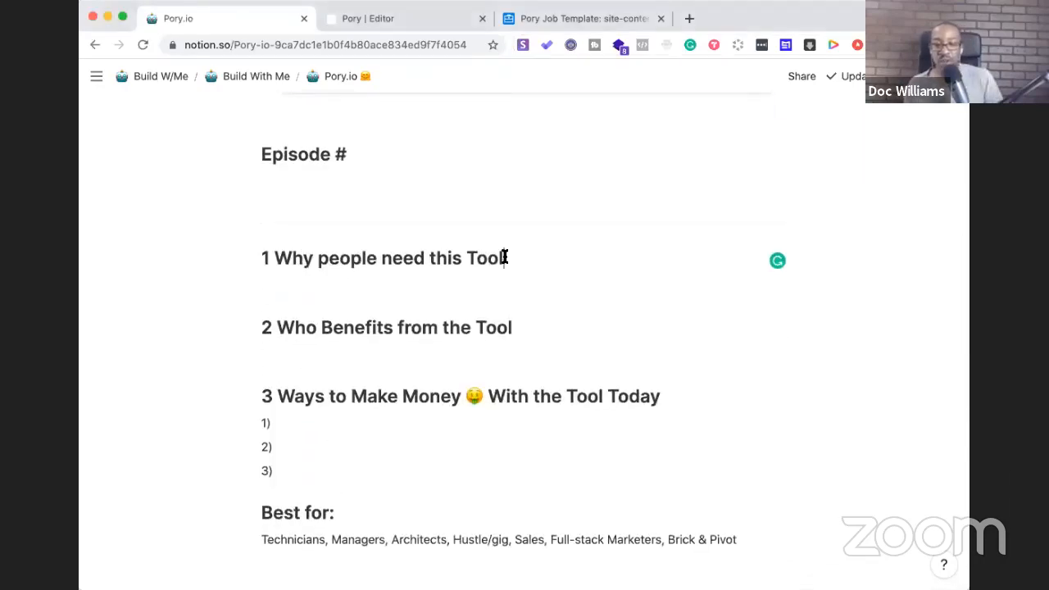
{"action": "key", "text": "BackSpace"}
{"action": "key", "text": "BackSpace"}
{"action": "key", "text": "BackSpace"}
{"action": "key", "text": "BackSpace"}
{"action": "key", "text": "BackSpace"}
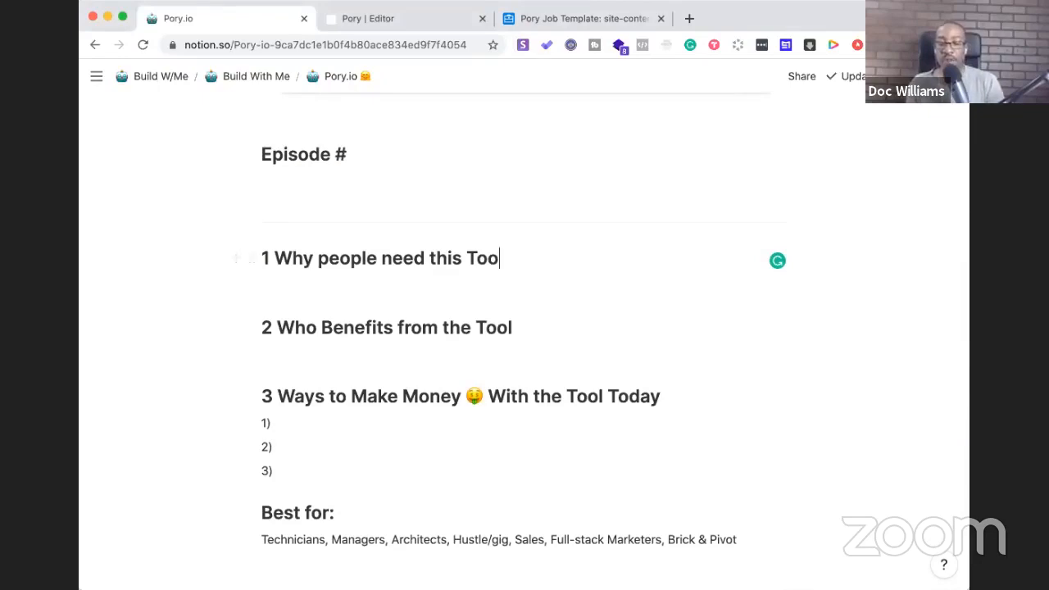
{"action": "type", "text": "Por"}
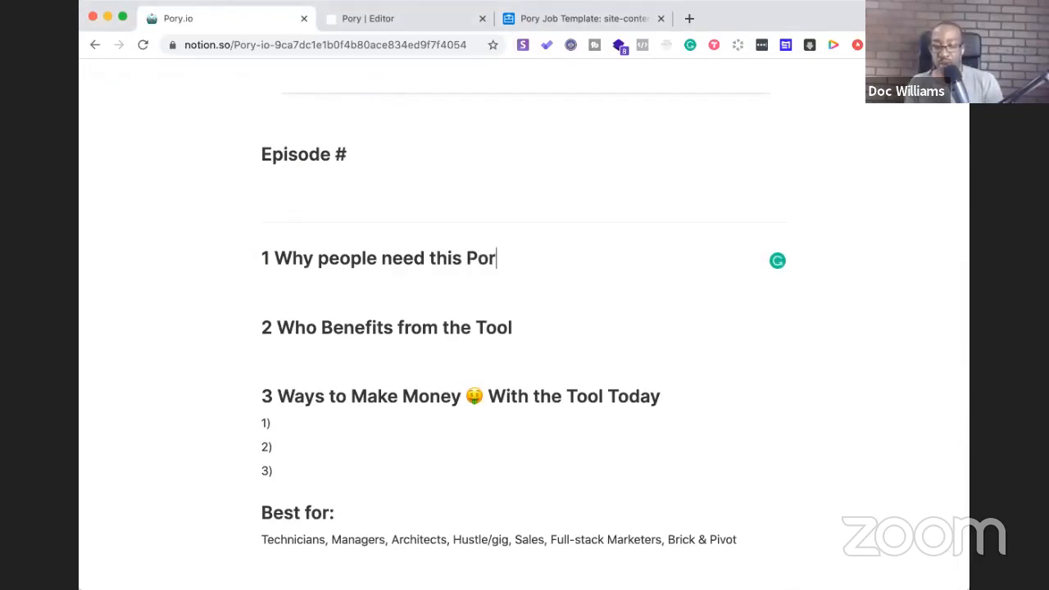
{"action": "type", "text": "y.io"}
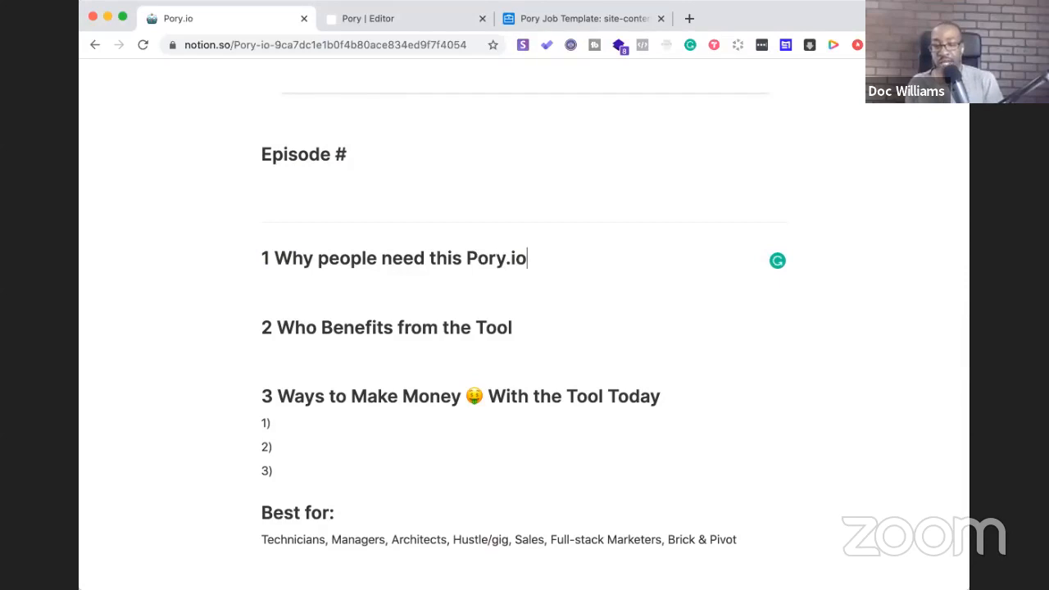
List 'Quickly spin up website', 'MVPs' and 'Focused on Data' under heading 1
{"action": "key", "text": "Return"}
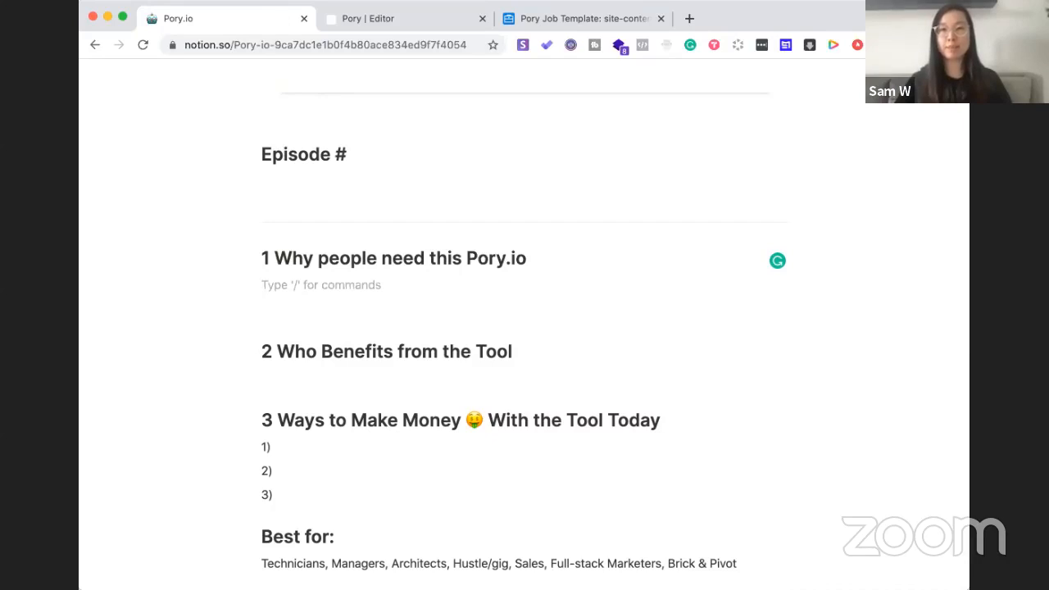
{"action": "type", "text": "Quickl"}
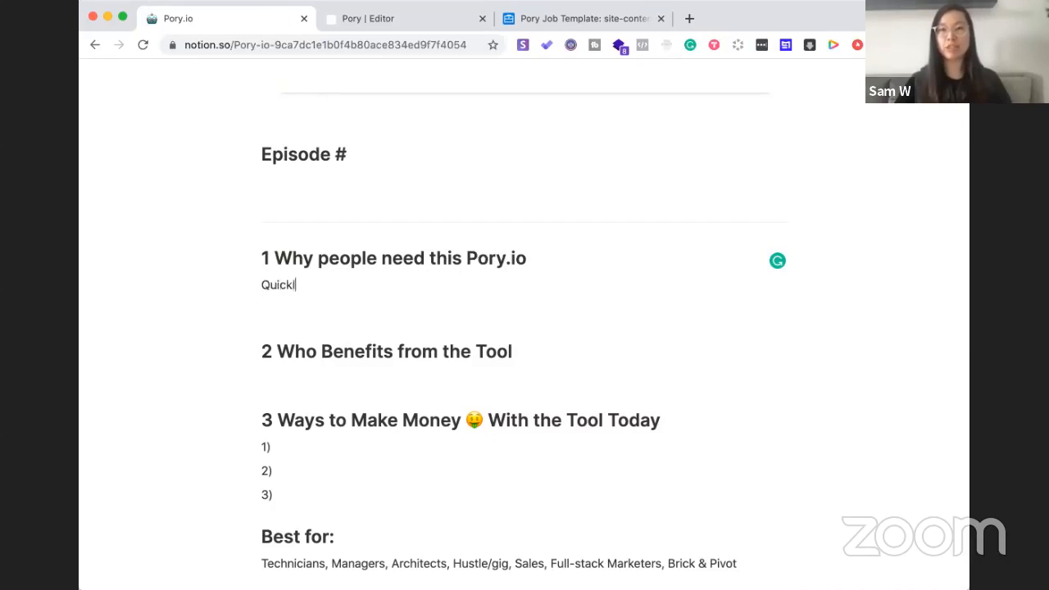
{"action": "type", "text": "y s"}
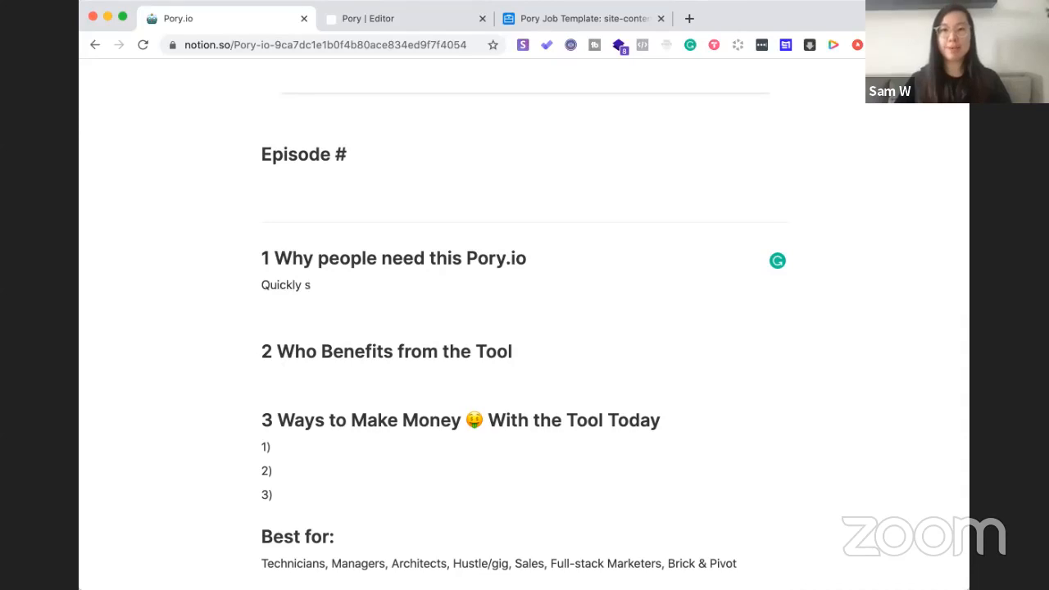
{"action": "type", "text": "pin up website"}
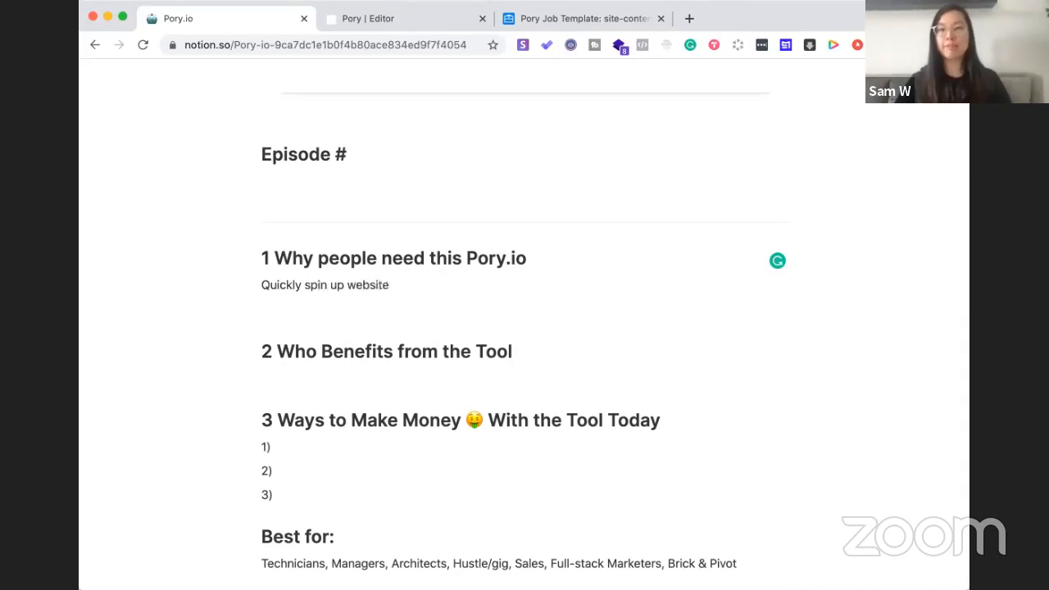
{"action": "key", "text": "Return"}
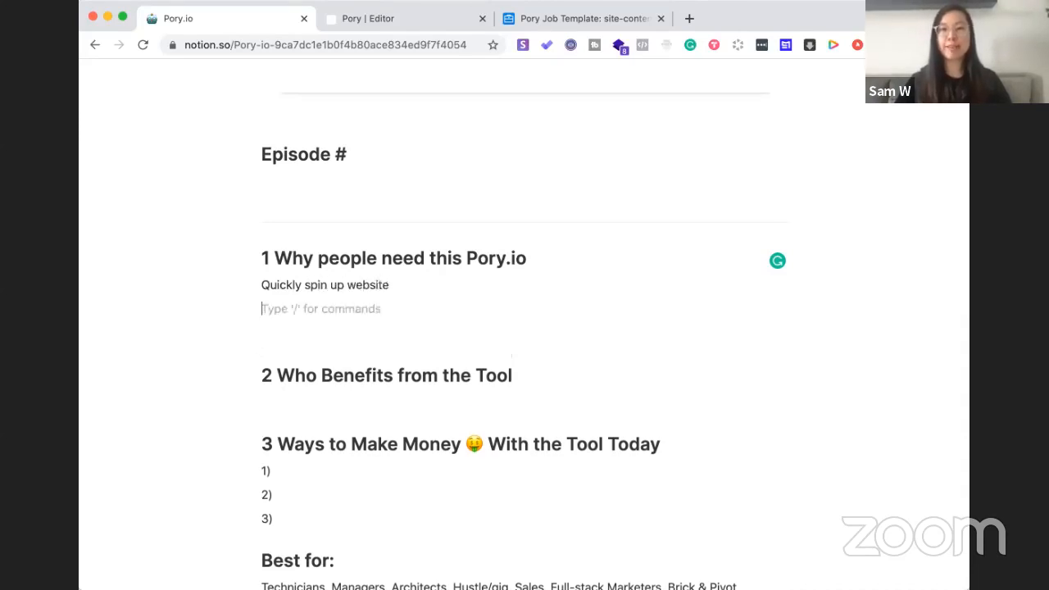
{"action": "type", "text": "MVPs"}
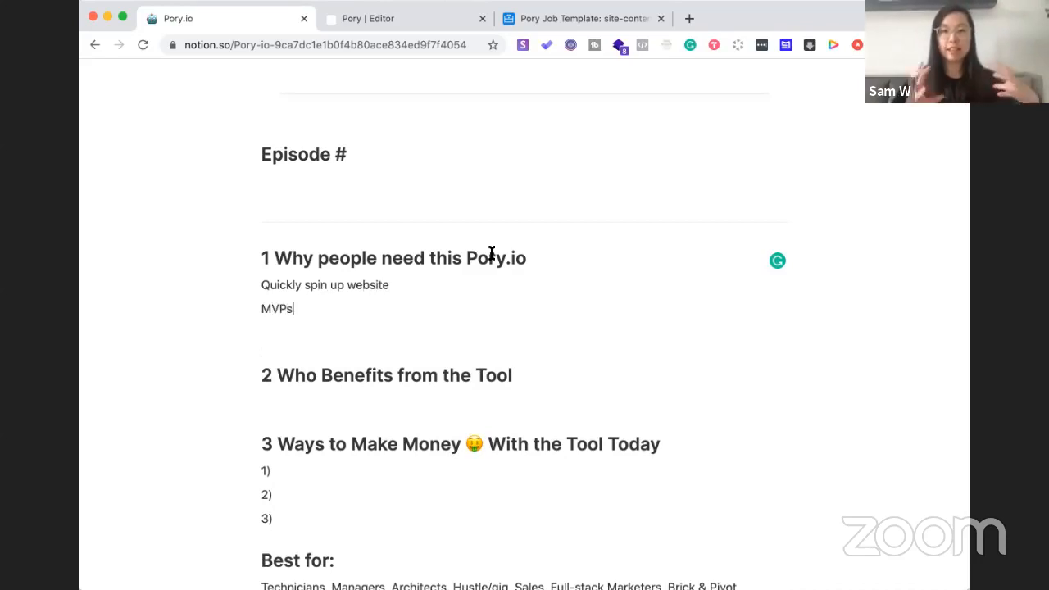
{"action": "key", "text": "Return"}
{"action": "type", "text": "Focused on Data"}
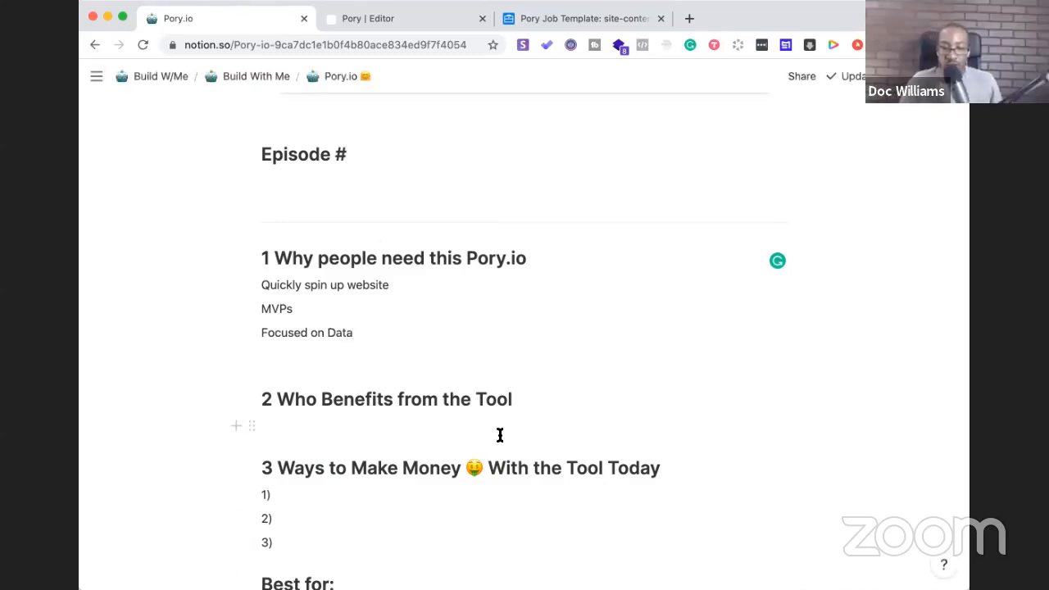
{"action": "scroll", "coordinate": [497, 438], "scroll_direction": "down", "scroll_amount": 2}
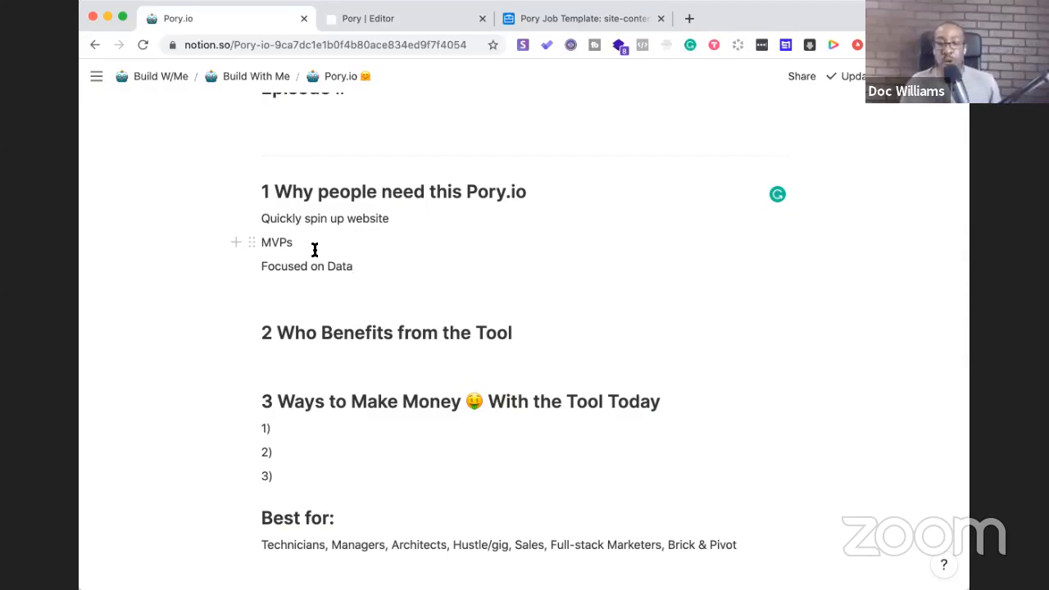
Rename heading 2 to 'Who Benefits from Pory.io' and add 'Nontech Founders-' beneath it
{"action": "left_click_drag", "start_coordinate": [528, 330], "coordinate": [445, 332]}
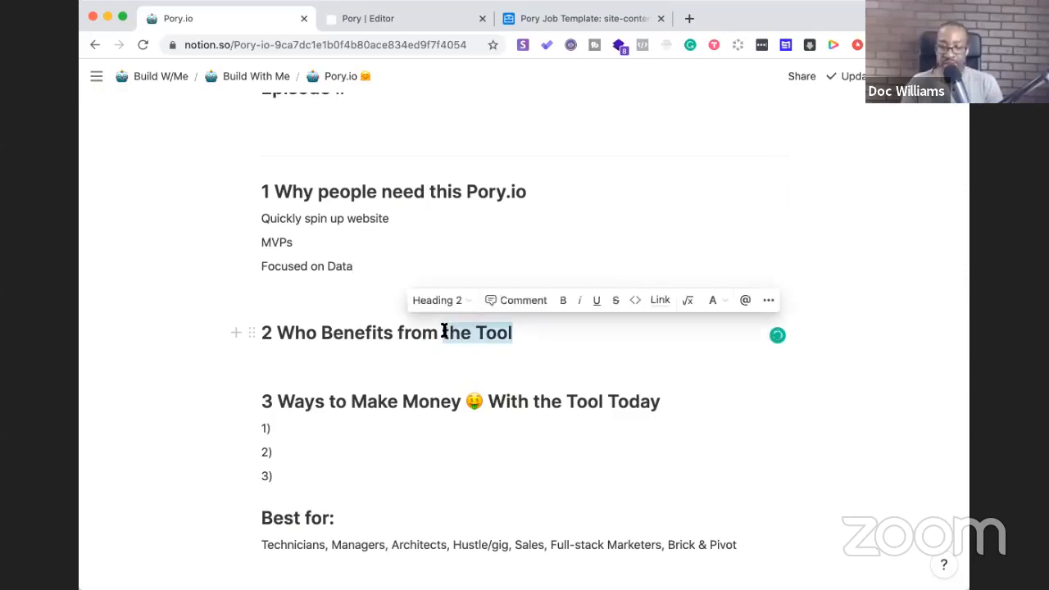
{"action": "type", "text": "Pory.io"}
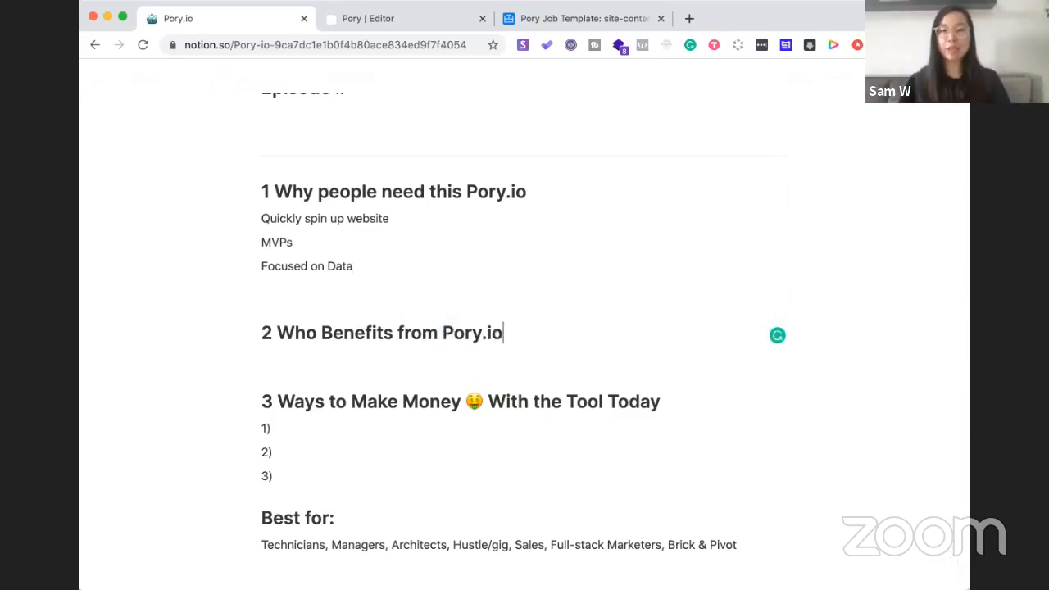
{"action": "key", "text": "Return"}
{"action": "type", "text": "Nontech Founders"}
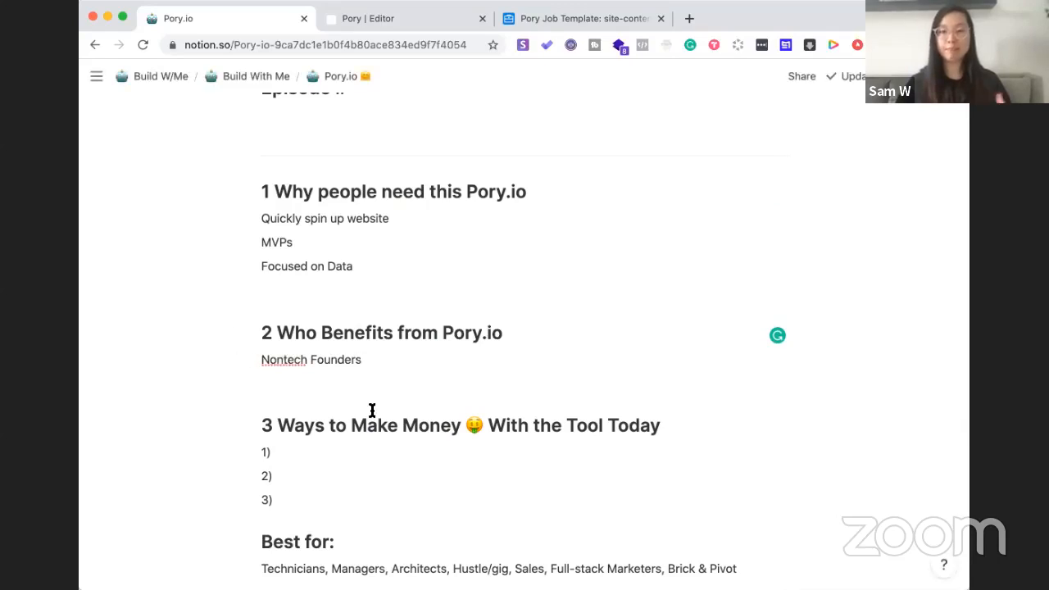
{"action": "type", "text": "-"}
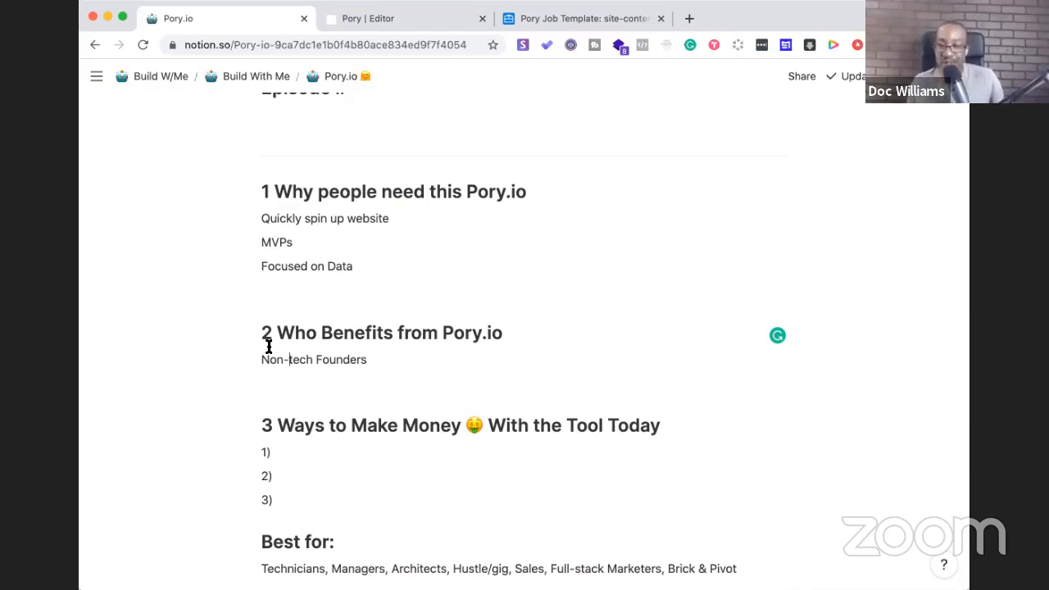
Add the line 'Founders that can time and money using Pory.io' below Non-tech Founders
{"action": "left_click", "coordinate": [419, 375]}
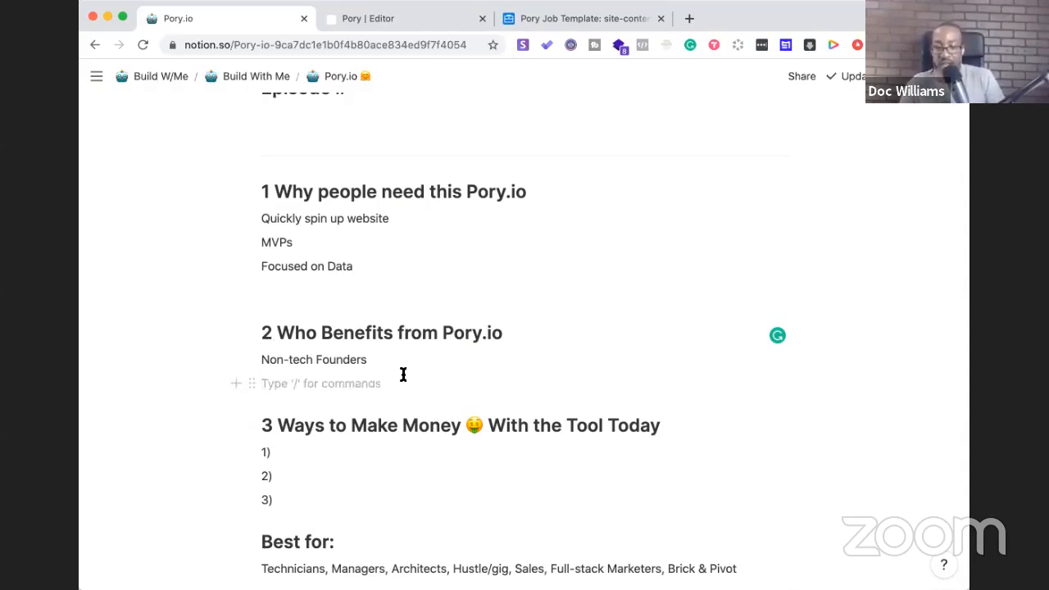
{"action": "type", "text": "Sa"}
{"action": "key", "text": "BackSpace"}
{"action": "key", "text": "BackSpace"}
{"action": "type", "text": "Fo"}
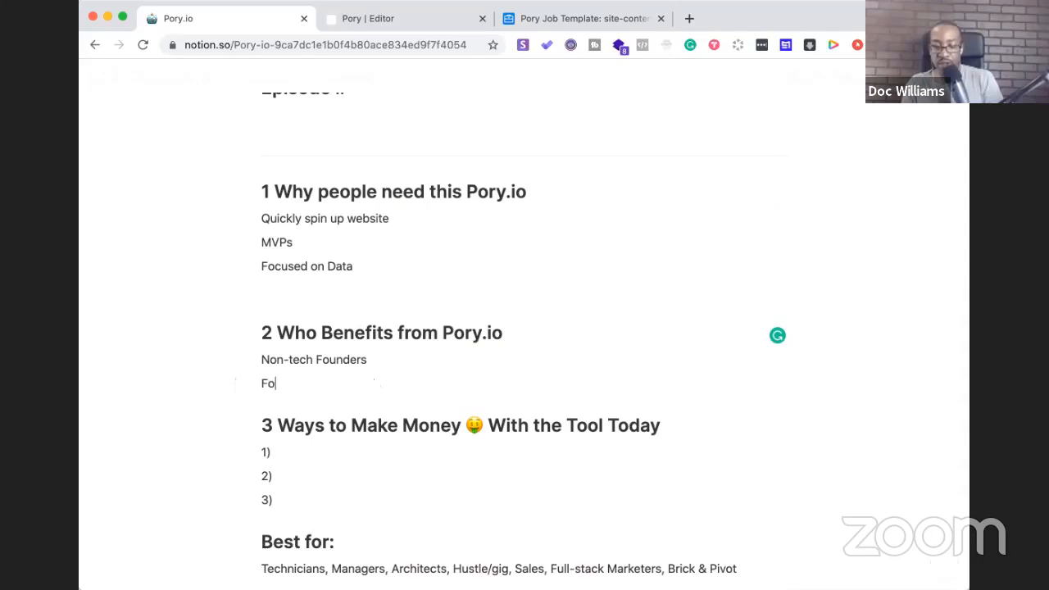
{"action": "type", "text": "unders that can "}
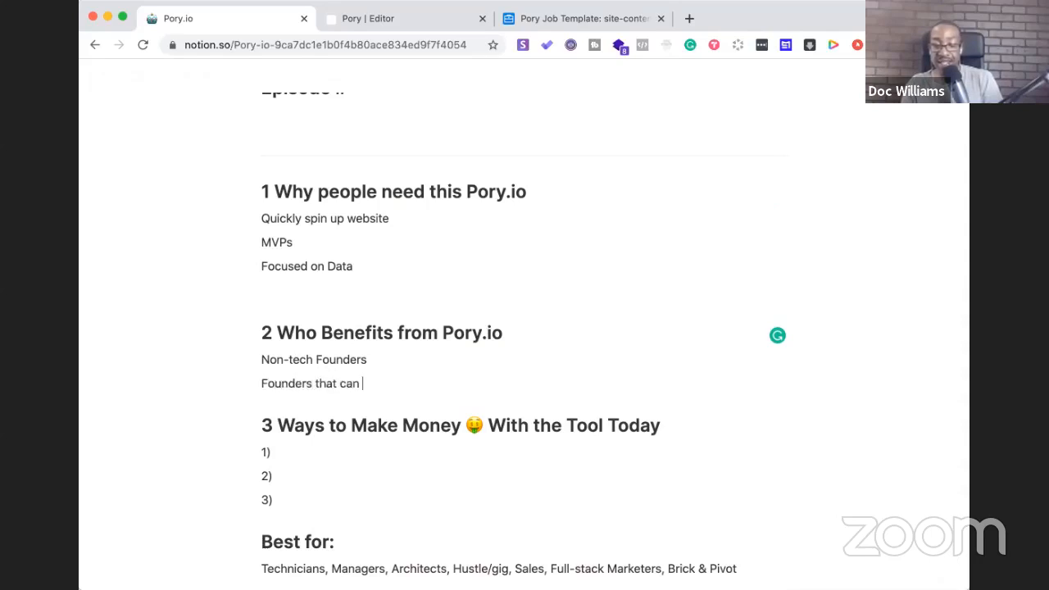
{"action": "type", "text": "time and money using "}
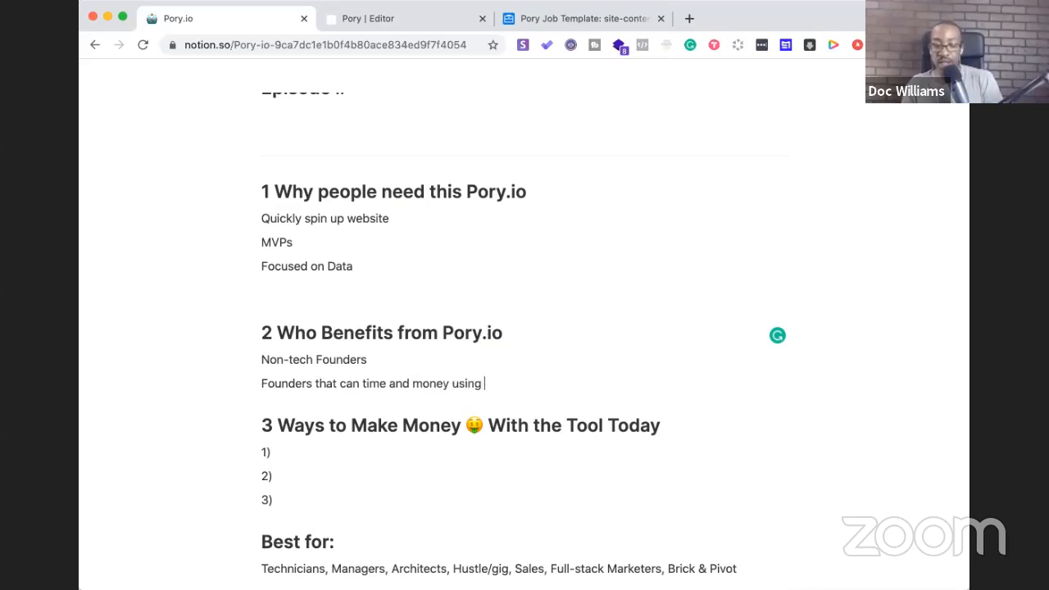
{"action": "type", "text": "Pory.io"}
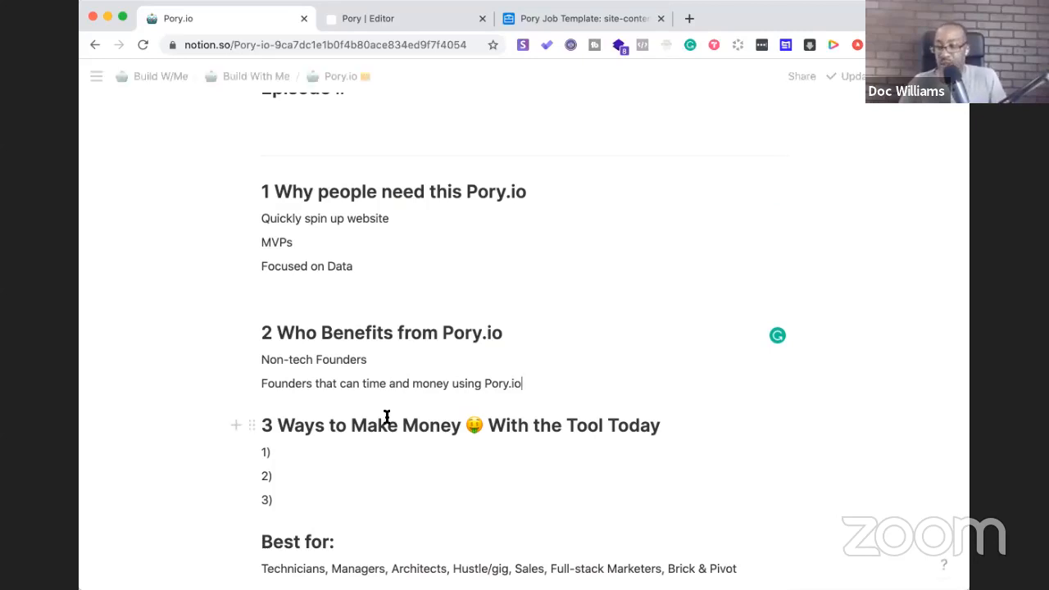
{"action": "scroll", "coordinate": [386, 417], "scroll_direction": "down", "scroll_amount": 4}
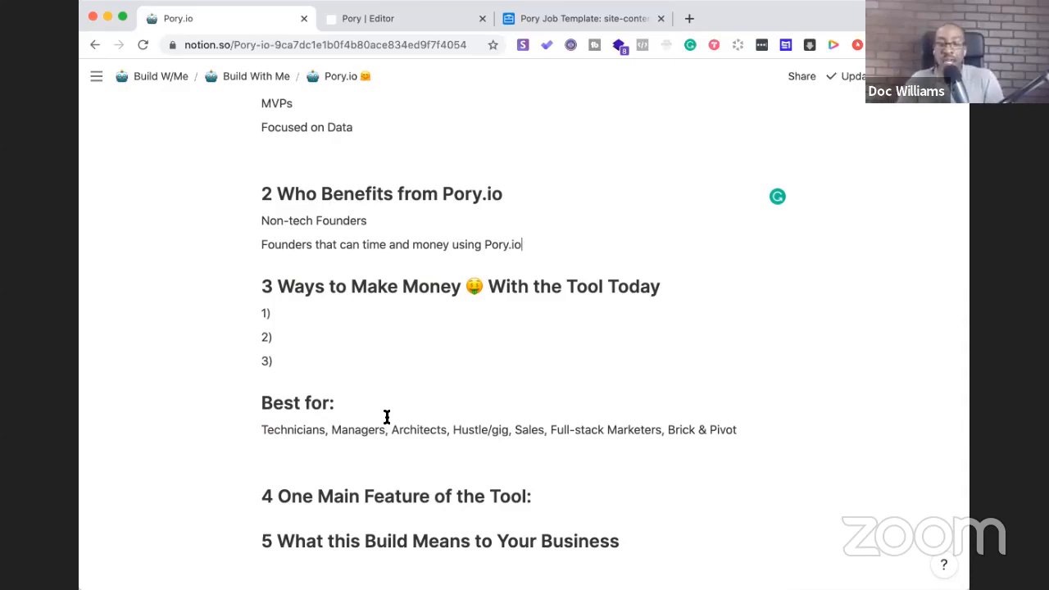
Replace 'the Tool Today' with 'Pory.io Today' in the money heading
{"action": "left_click_drag", "start_coordinate": [665, 288], "coordinate": [534, 292]}
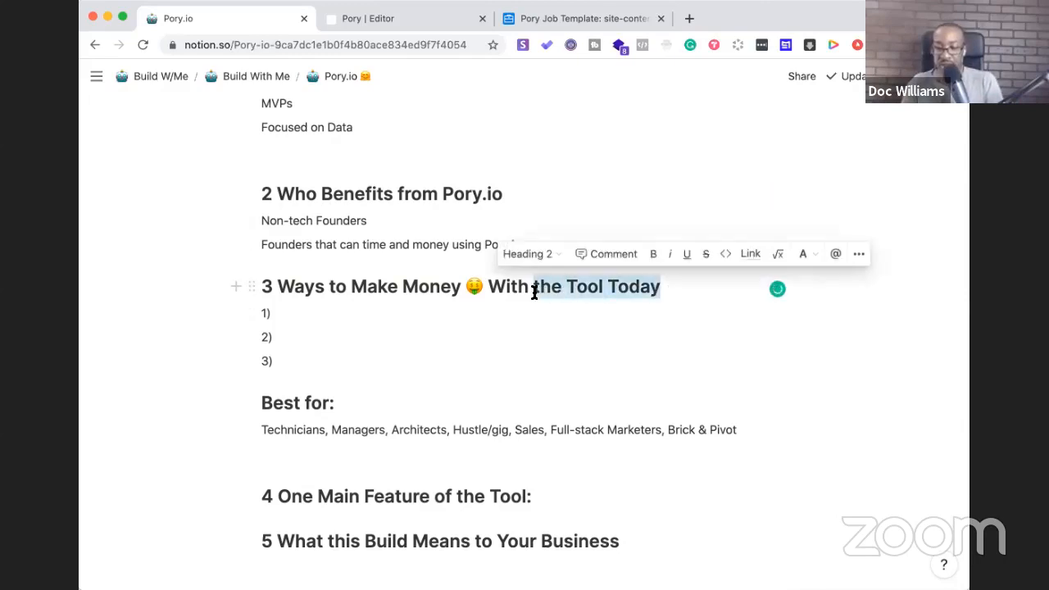
{"action": "type", "text": "Pory.io Today"}
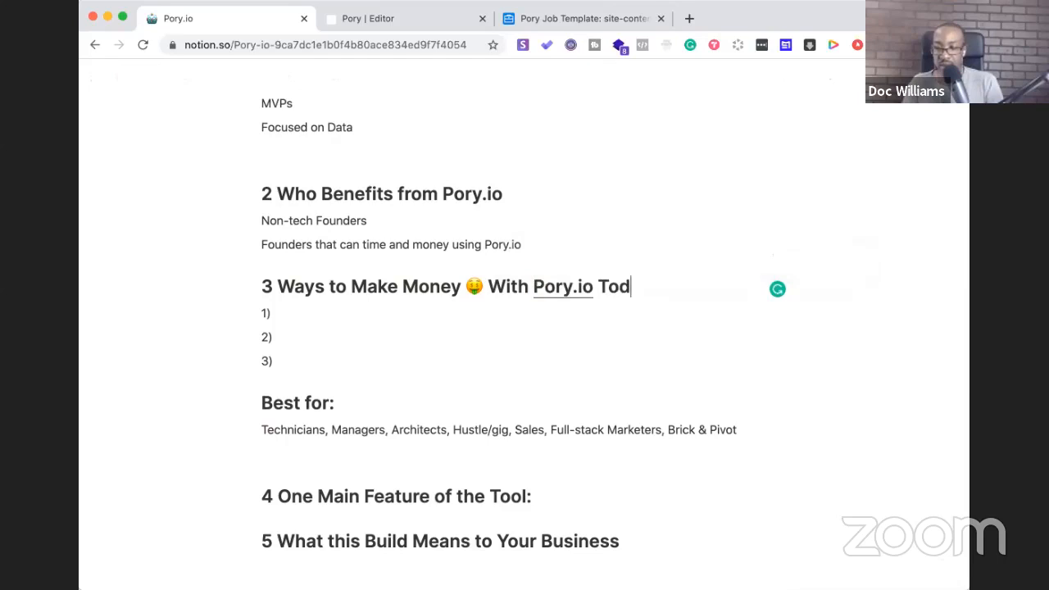
{"action": "left_click", "coordinate": [336, 312]}
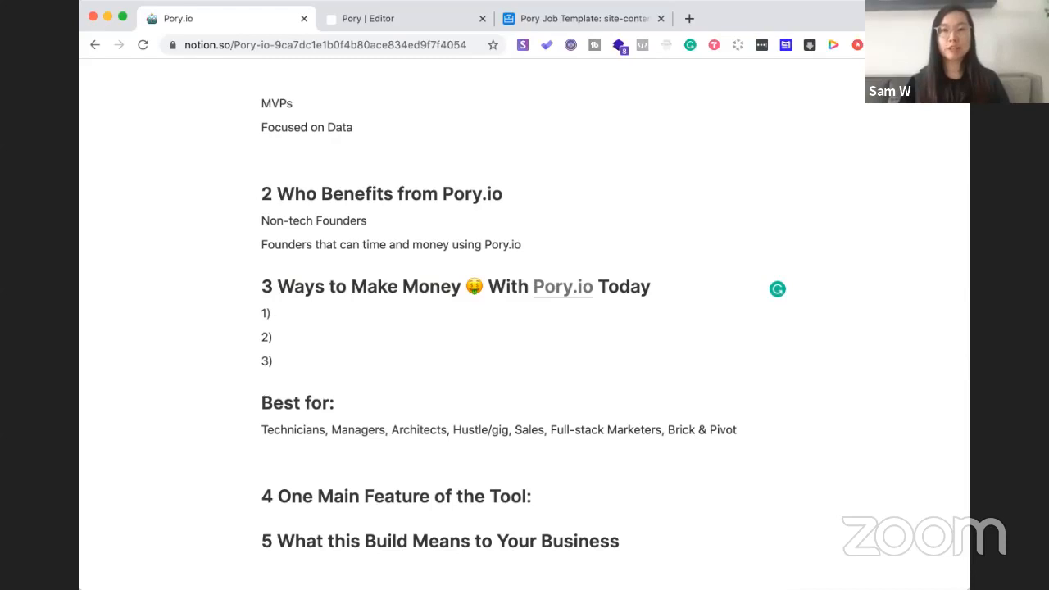
Write the first money idea as 'Vault For Digital Products- Audience (Memberstack)'
{"action": "type", "text": "Aud"}
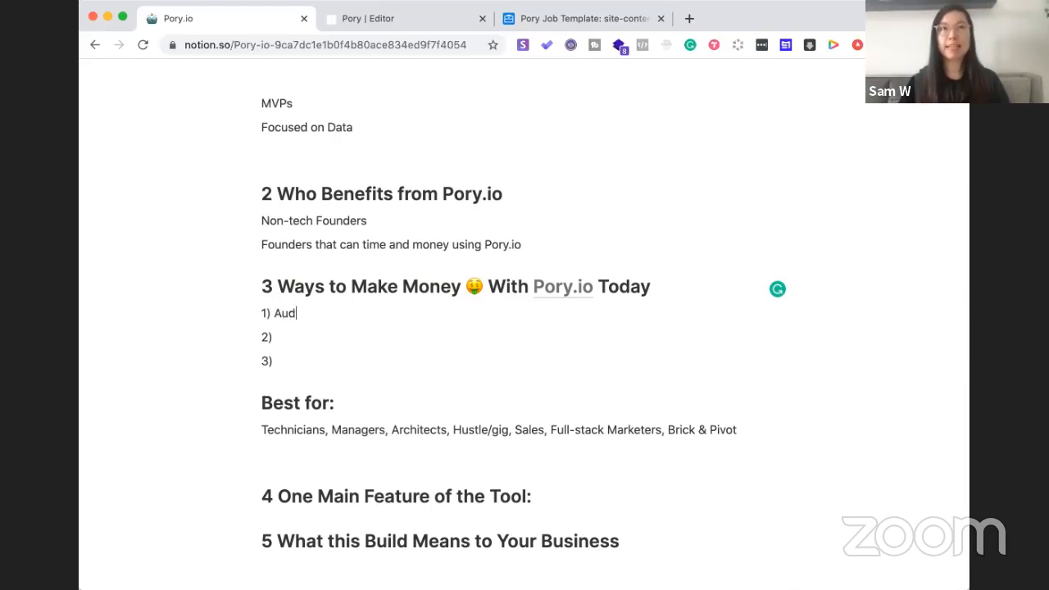
{"action": "type", "text": "ience"}
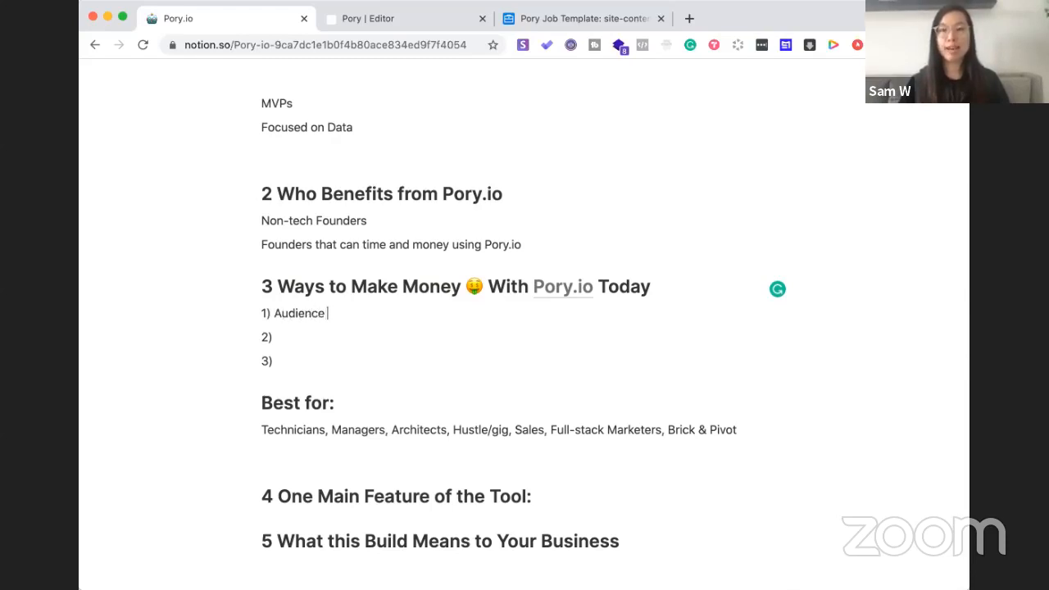
{"action": "type", "text": " (Membe"}
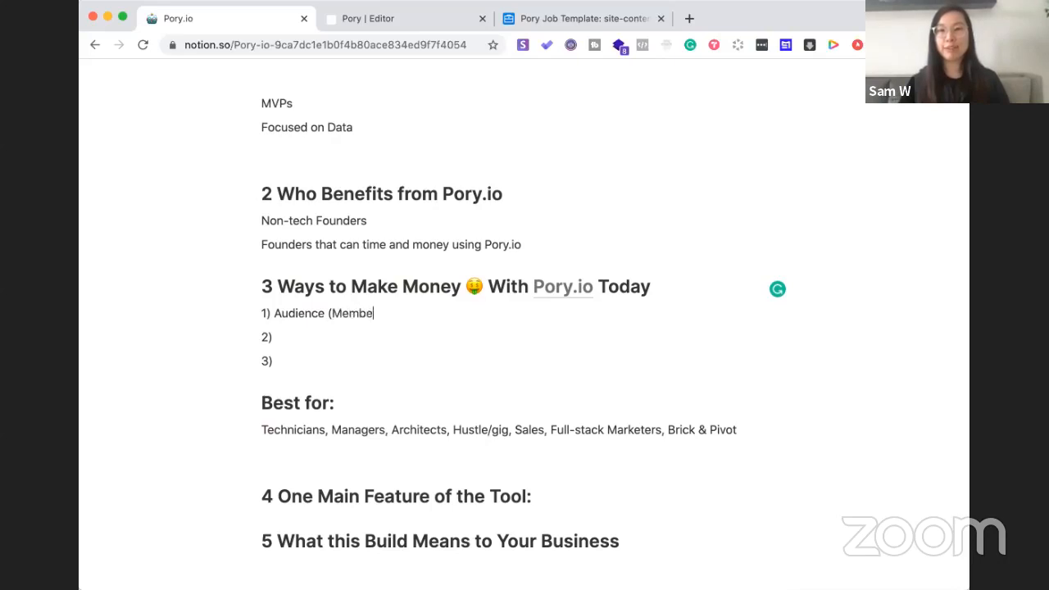
{"action": "type", "text": "rstack"}
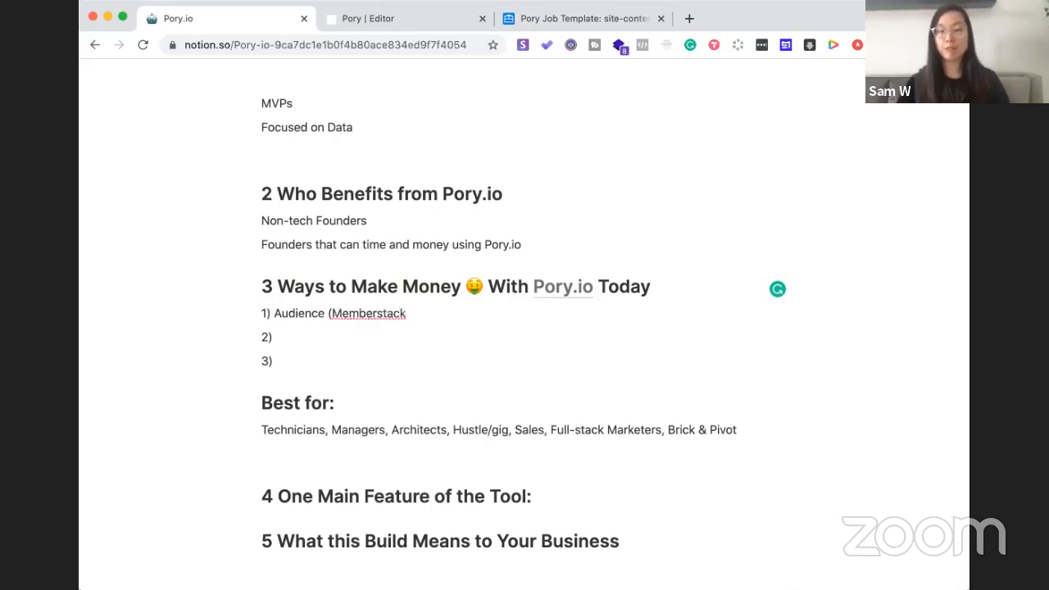
{"action": "type", "text": ")"}
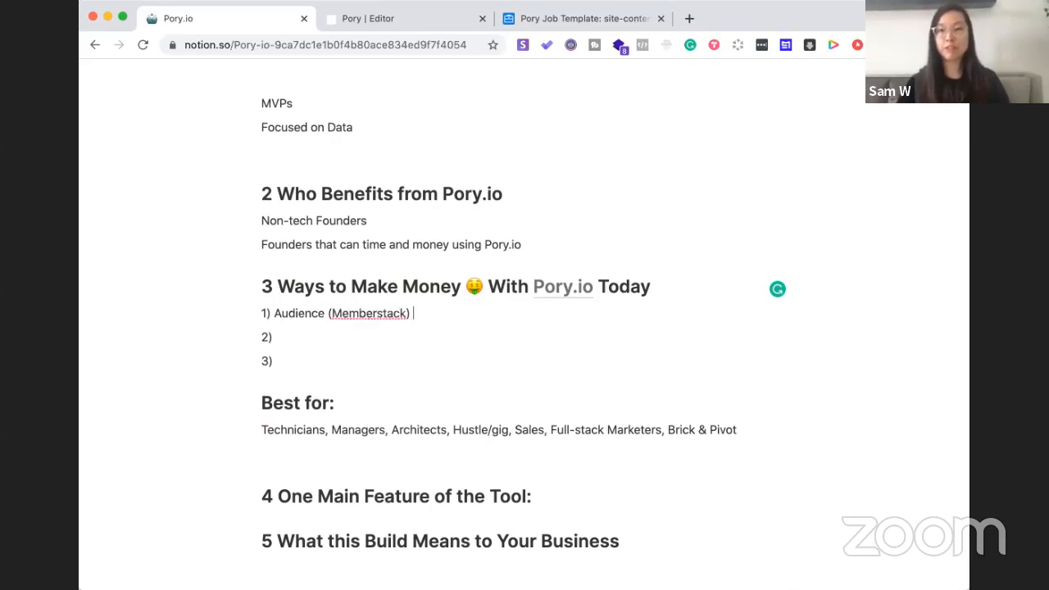
{"action": "left_click", "coordinate": [275, 315]}
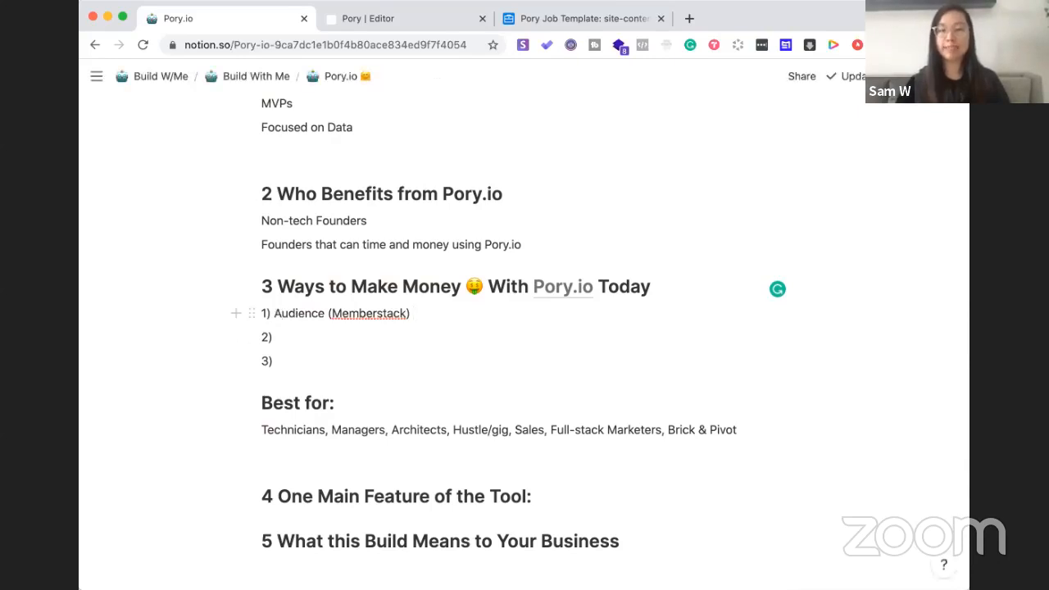
{"action": "type", "text": "Tools"}
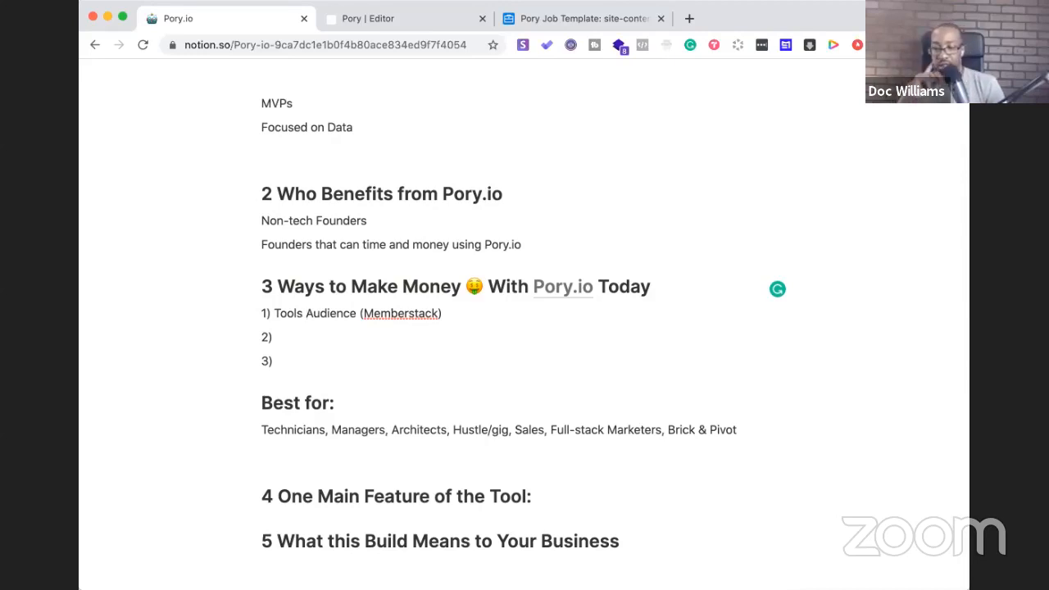
{"action": "key", "text": "BackSpace"}
{"action": "key", "text": "BackSpace"}
{"action": "key", "text": "BackSpace"}
{"action": "key", "text": "BackSpace"}
{"action": "key", "text": "BackSpace"}
{"action": "key", "text": "BackSpace"}
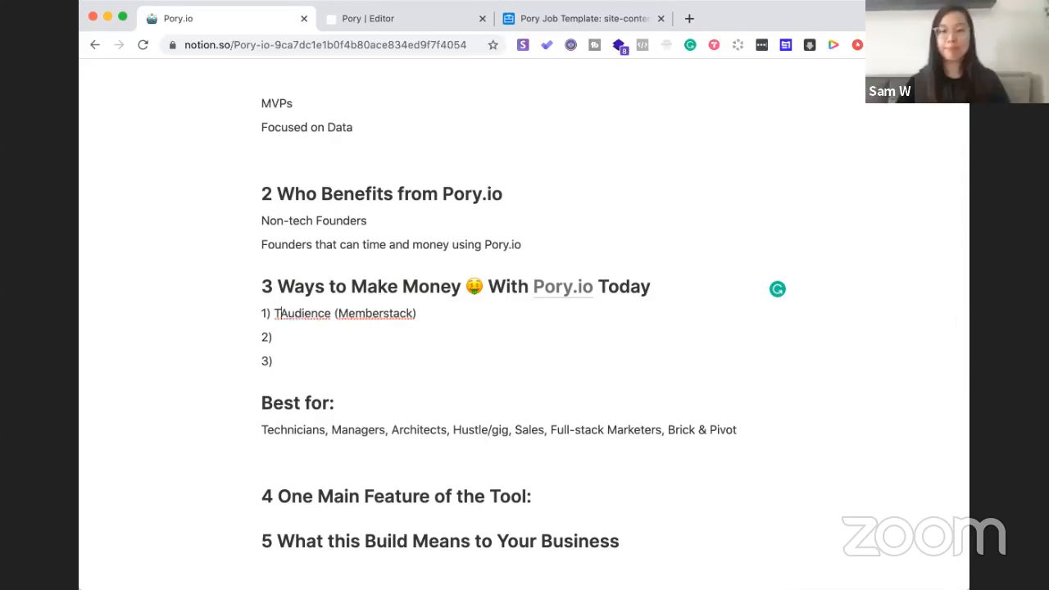
{"action": "type", "text": "Vault"}
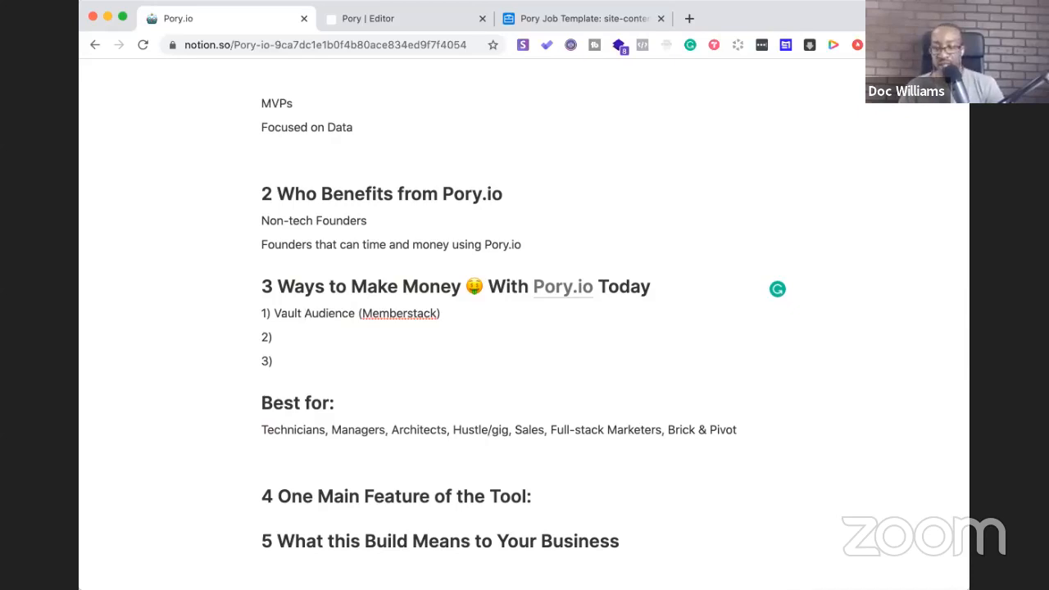
{"action": "type", "text": "For "}
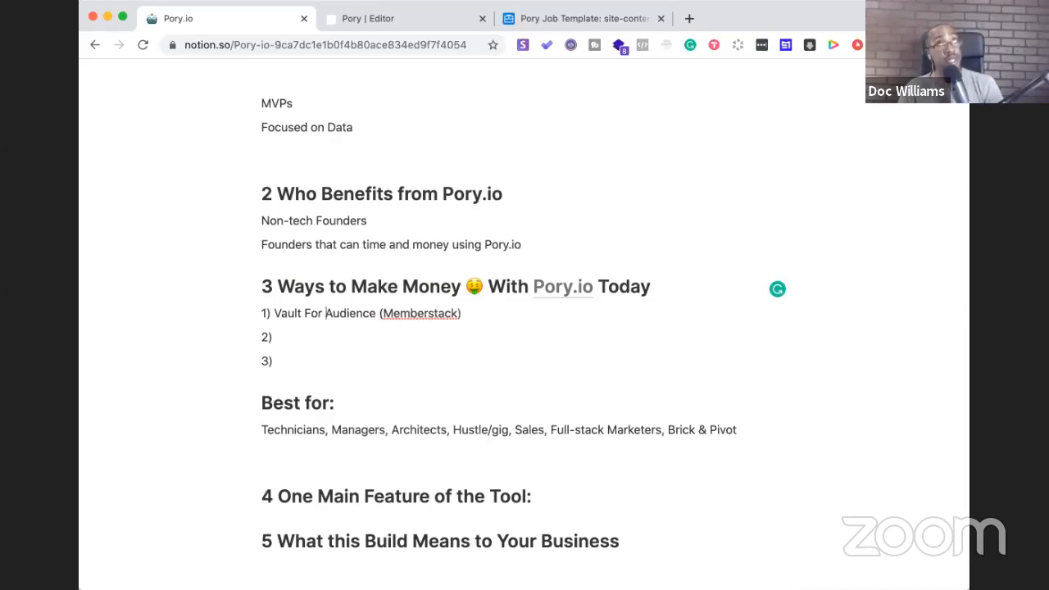
{"action": "type", "text": "Digital "}
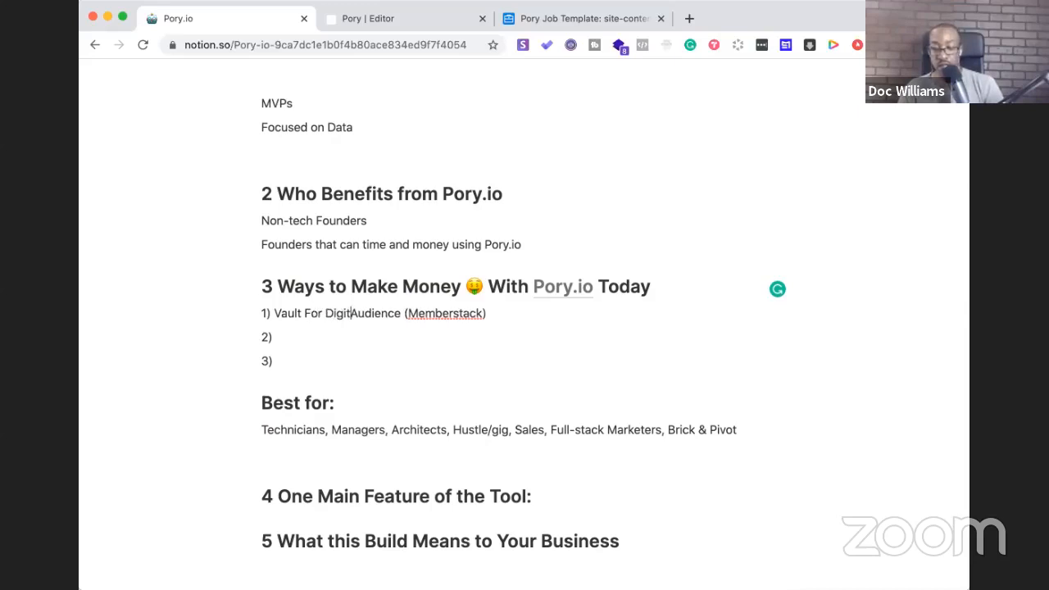
{"action": "type", "text": "Products"}
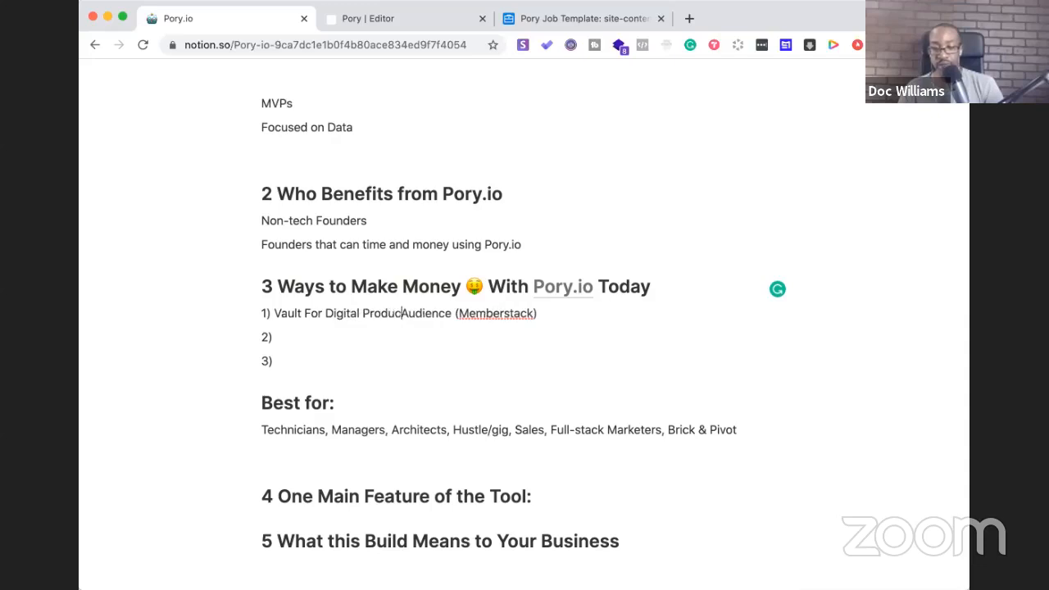
{"action": "type", "text": "-"}
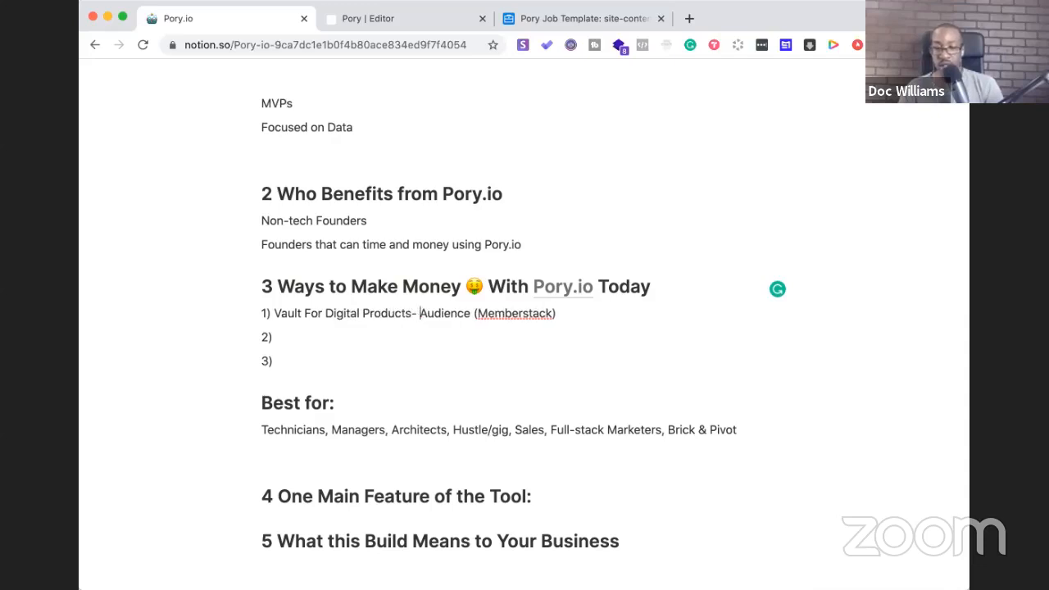
Trim the first idea to 'Vault For Digital Products' and delete the Best for section
{"action": "left_click_drag", "start_coordinate": [561, 313], "coordinate": [411, 312]}
{"action": "key", "text": "BackSpace"}
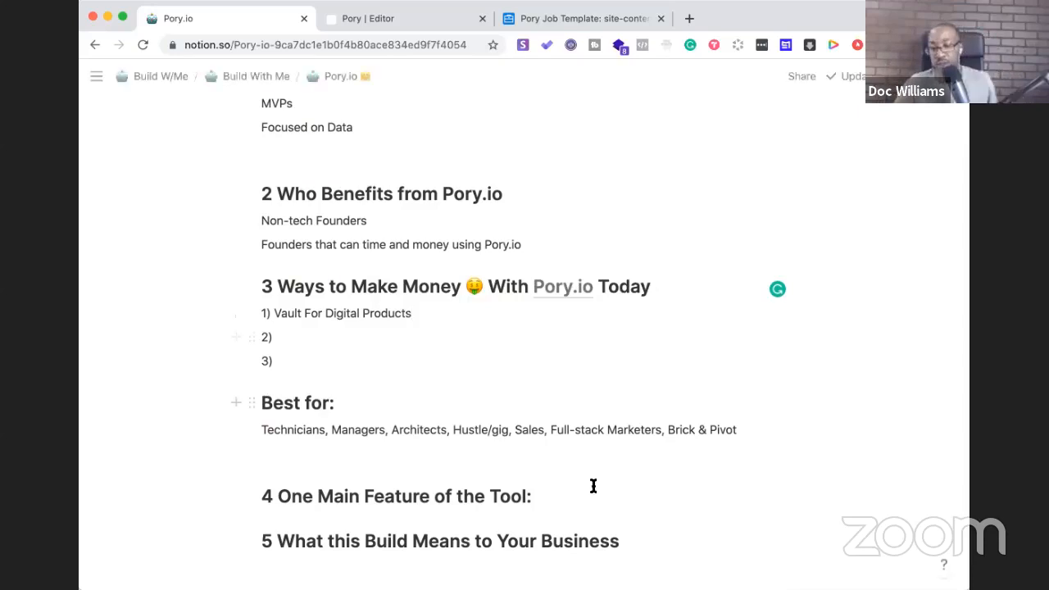
{"action": "left_click", "coordinate": [770, 439]}
{"action": "left_click_drag", "start_coordinate": [770, 438], "coordinate": [293, 402]}
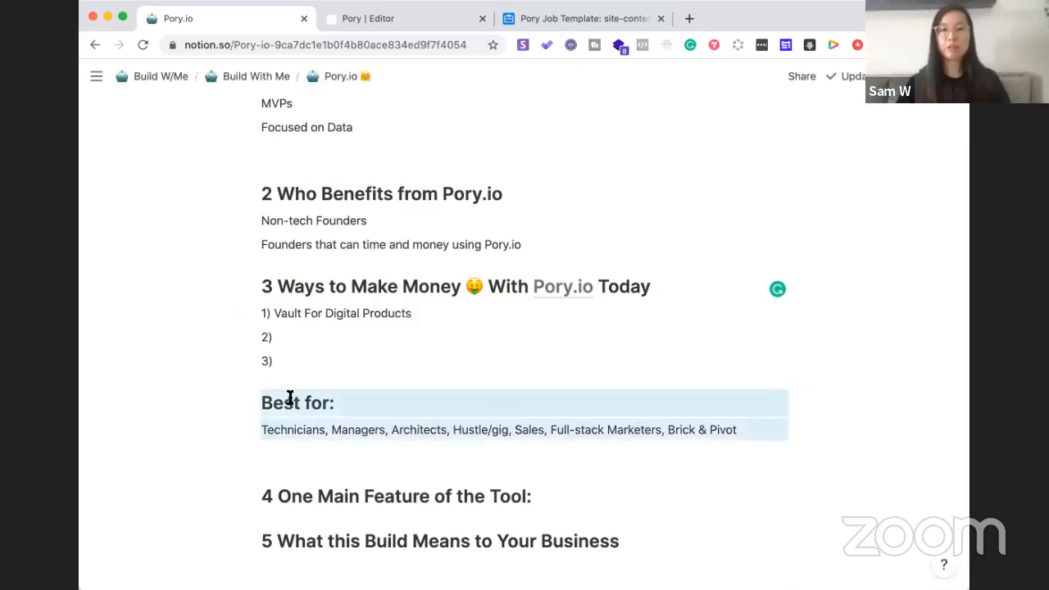
{"action": "key", "text": "BackSpace"}
Remove the empty line below 3) and write 'Job Board (for specific niche) Local,' as idea 2
{"action": "left_click", "coordinate": [271, 385]}
{"action": "key", "text": "BackSpace"}
{"action": "left_click", "coordinate": [298, 339]}
{"action": "type", "text": "Job Board (for spe"}
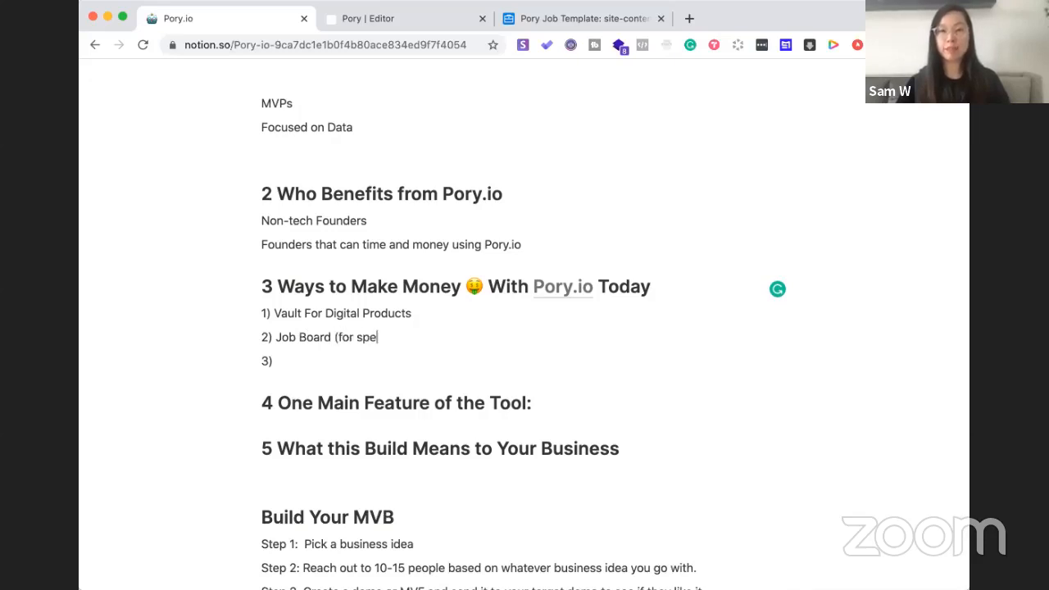
{"action": "type", "text": "cific nic"}
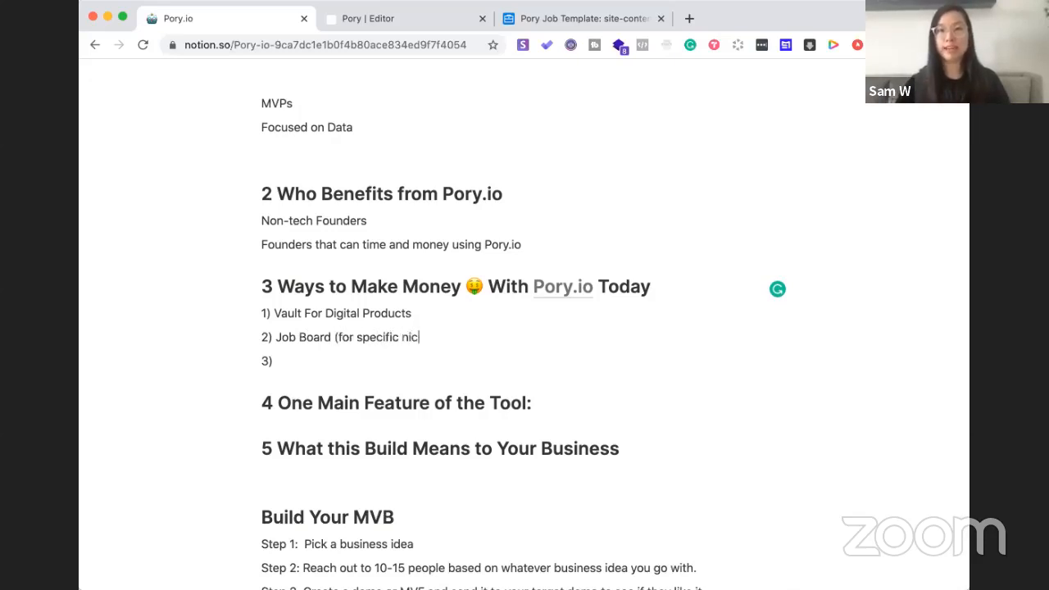
{"action": "type", "text": "he) Local,"}
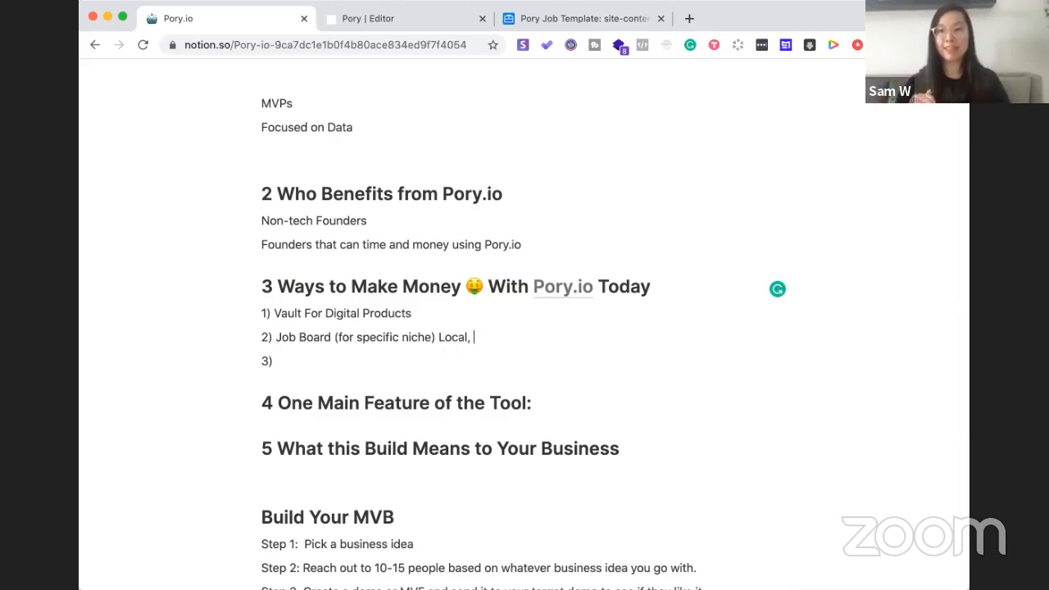
Drop the trailing comma so idea 2 reads 'Job Board (for specific niche) Local'
{"action": "key", "text": "BackSpace"}
{"action": "key", "text": "BackSpace"}
{"action": "left_click", "coordinate": [308, 368]}
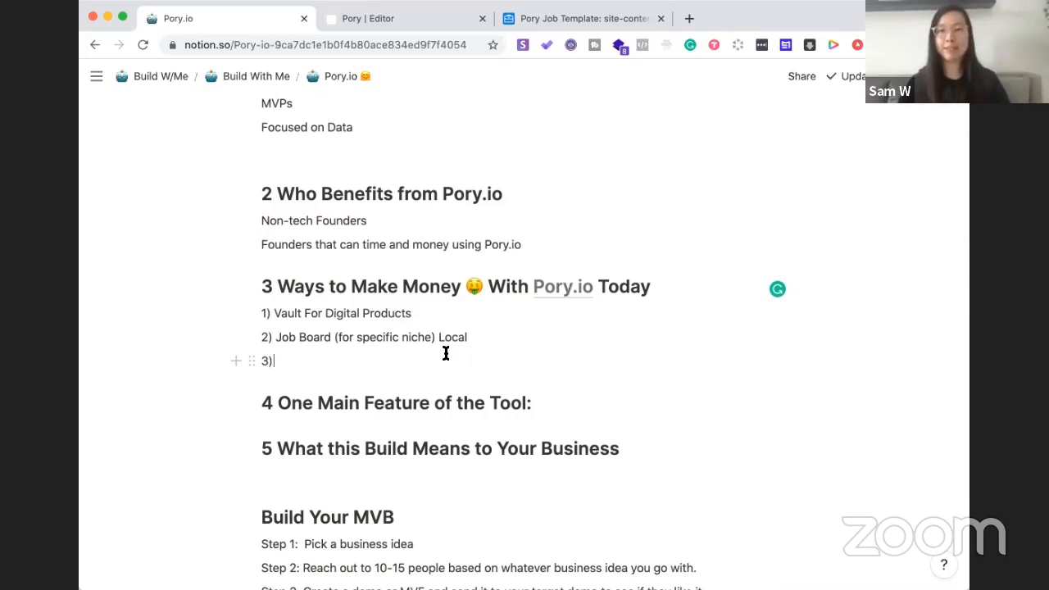
Append '- COVID 19 Job board (Recruiter)' to the second money idea
{"action": "left_click", "coordinate": [485, 330]}
{"action": "type", "text": "-"}
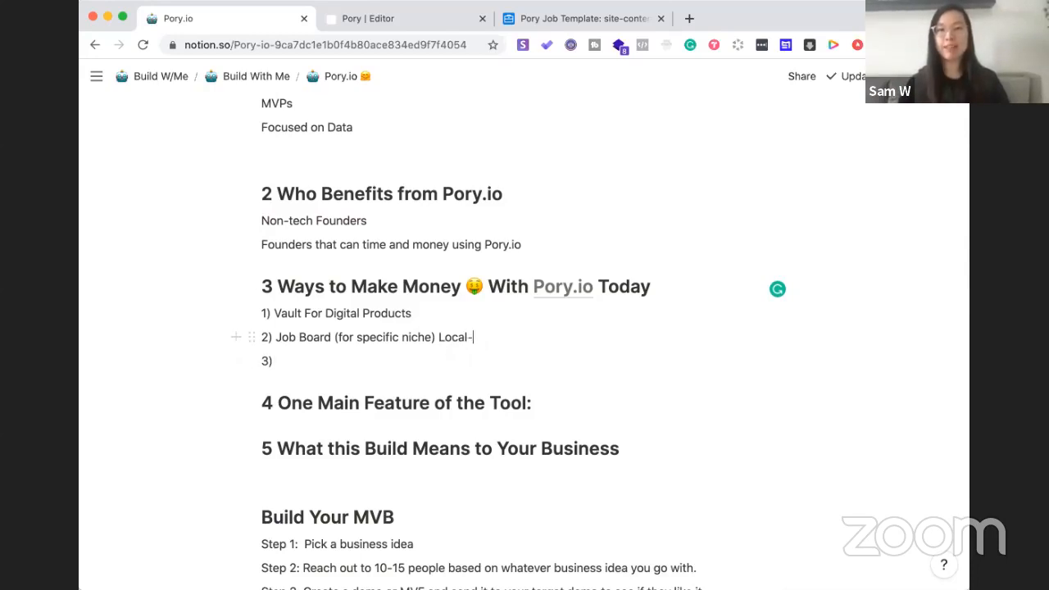
{"action": "type", "text": " COVID"}
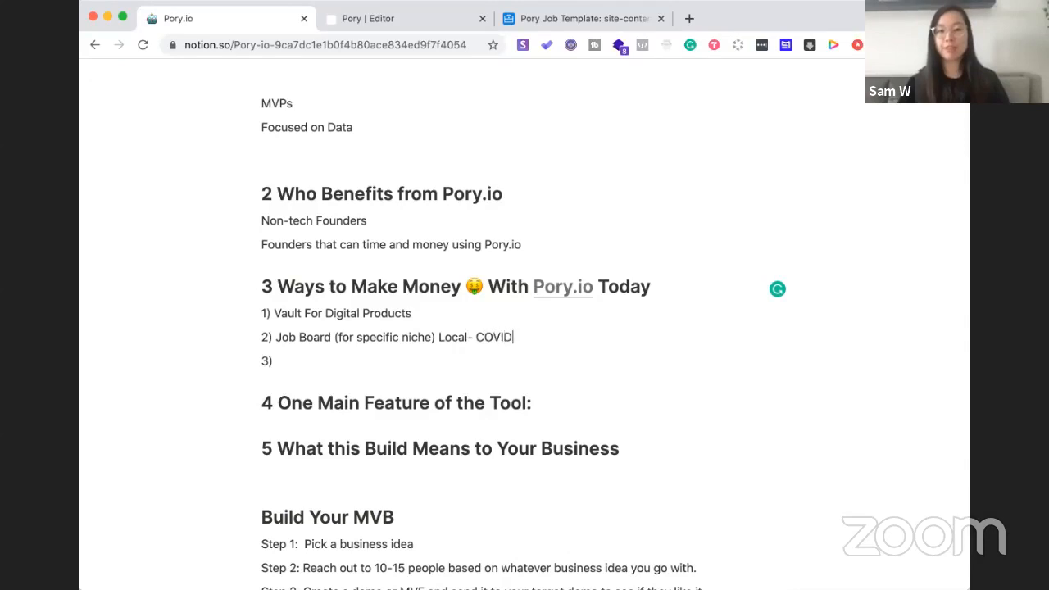
{"action": "type", "text": " 19 Job board"}
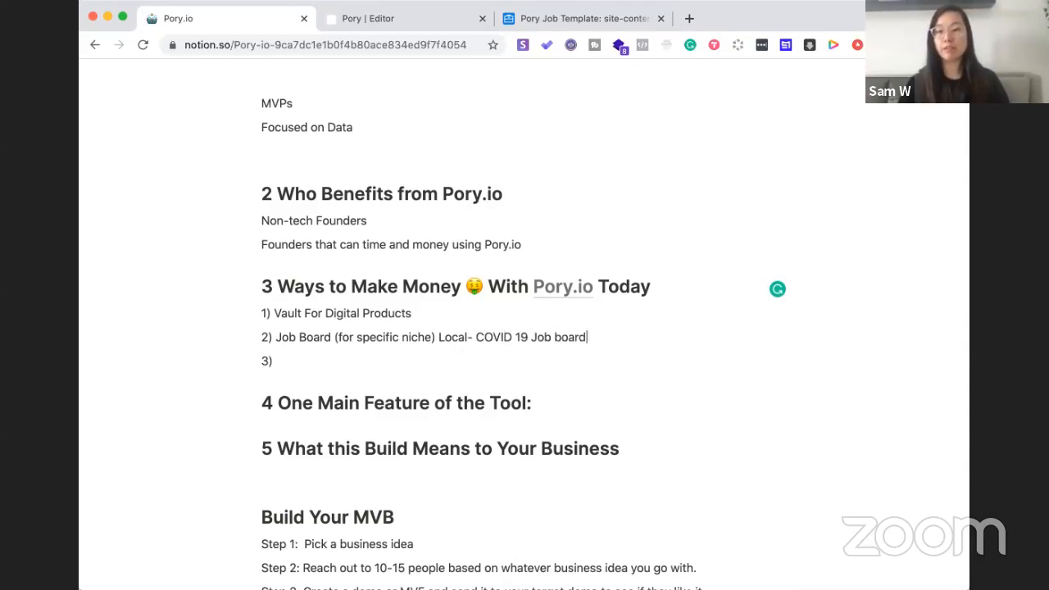
{"action": "type", "text": " (Recrui"}
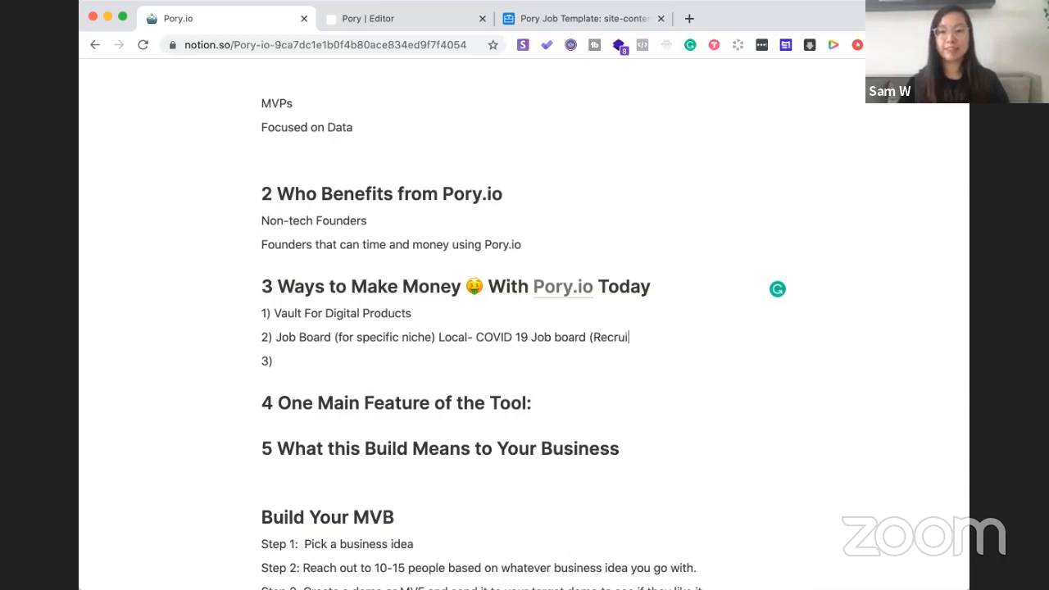
{"action": "type", "text": "ter)"}
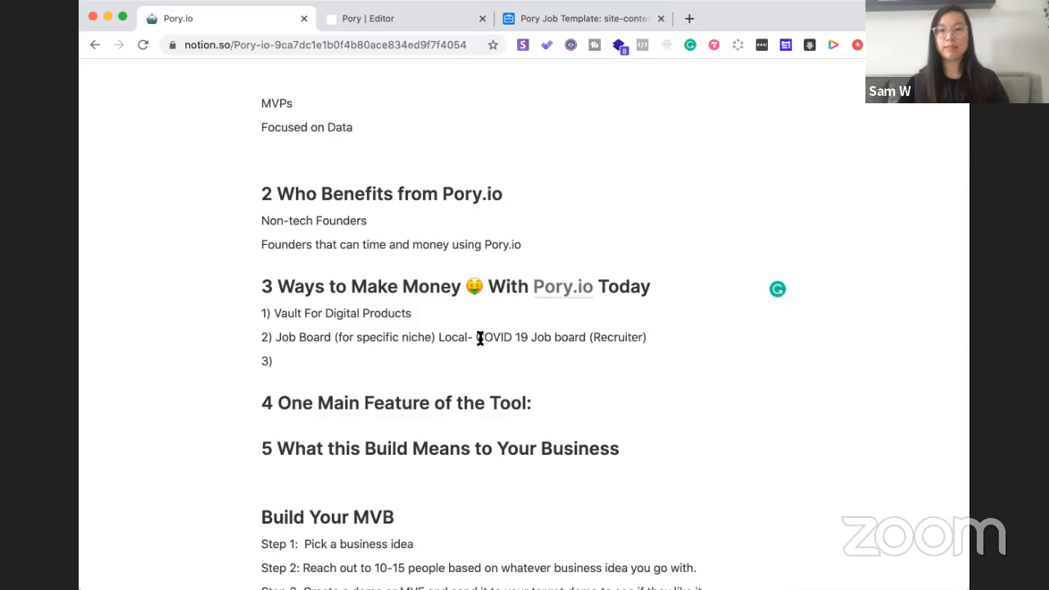
Write idea 3: 'Business sharing content + tools (analytics with it) From business share- Affil, CTA'
{"action": "left_click", "coordinate": [300, 358]}
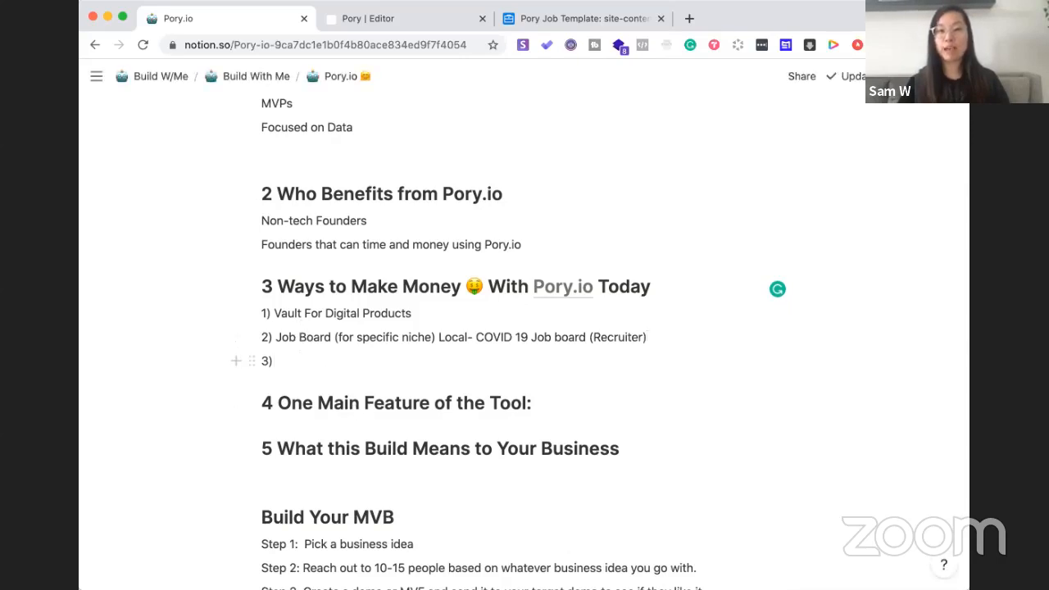
{"action": "type", "text": "Business"}
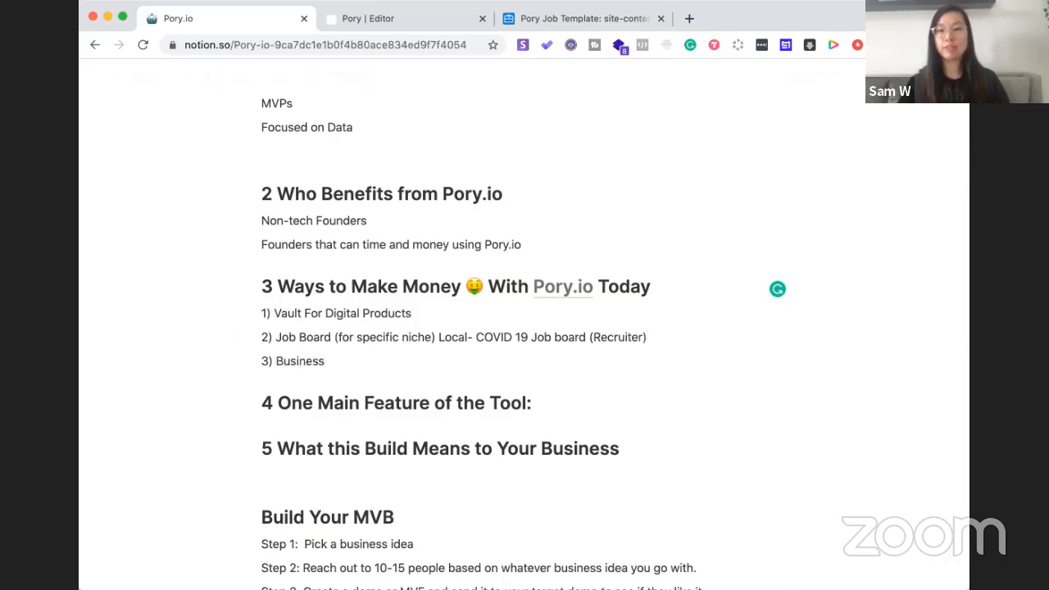
{"action": "type", "text": " sharing content + tools (analytics with it)"}
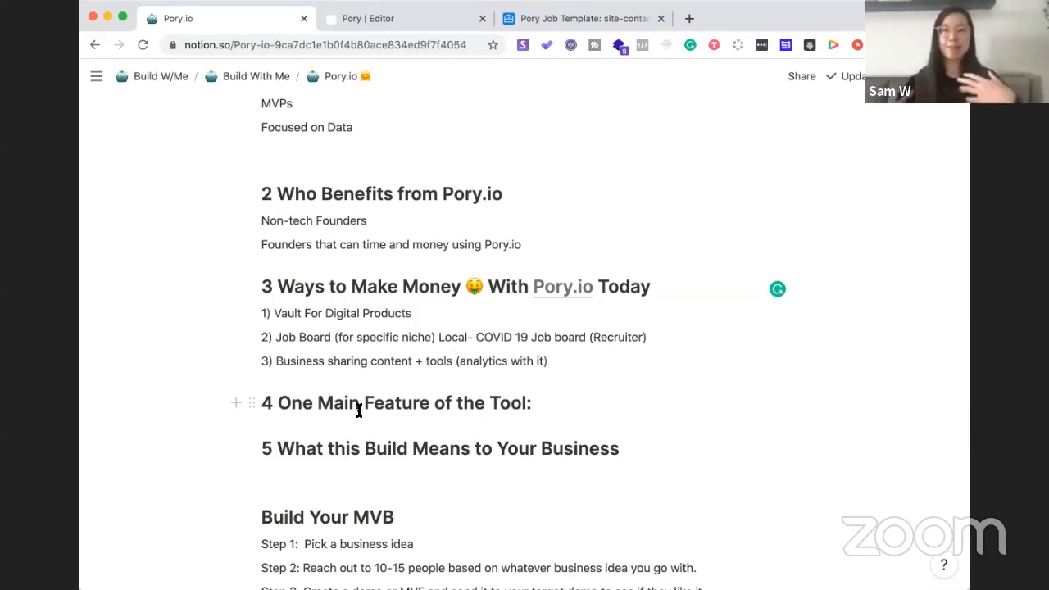
{"action": "type", "text": "From business share"}
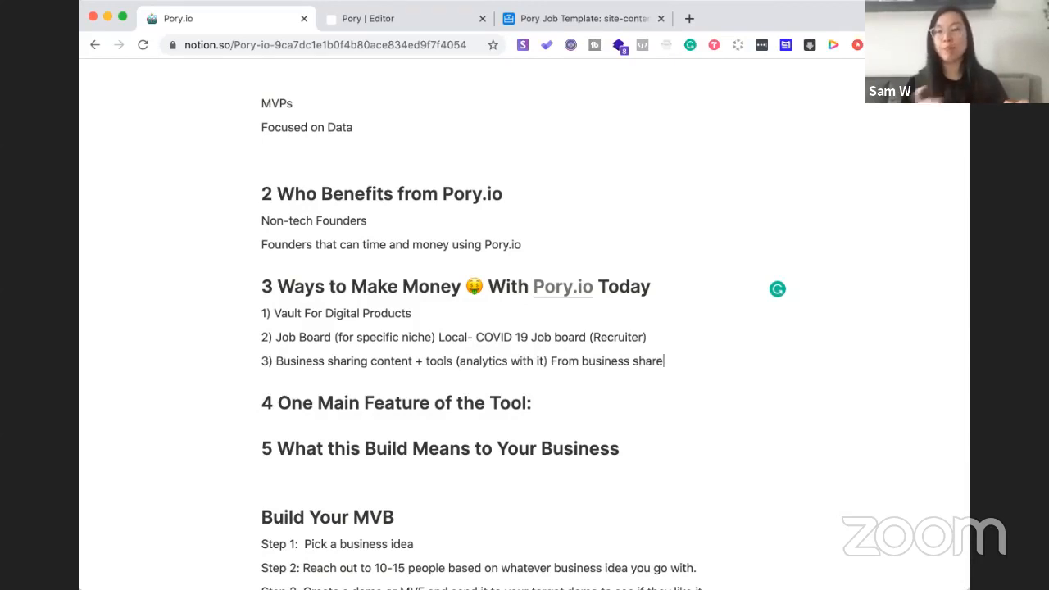
{"action": "type", "text": "- Affil, CTA"}
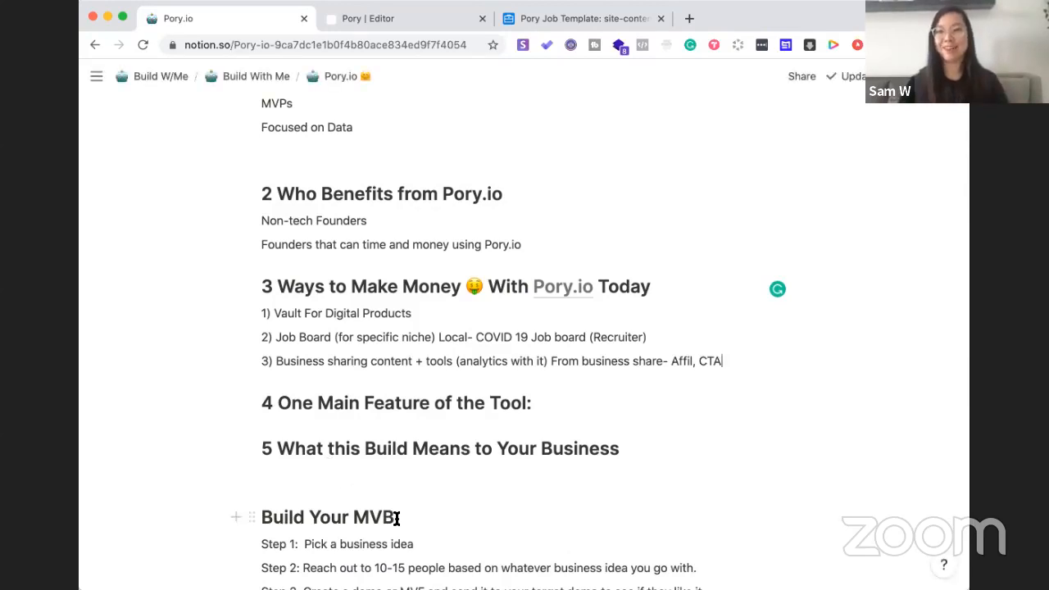
{"action": "scroll", "coordinate": [396, 517], "scroll_direction": "down", "scroll_amount": 1}
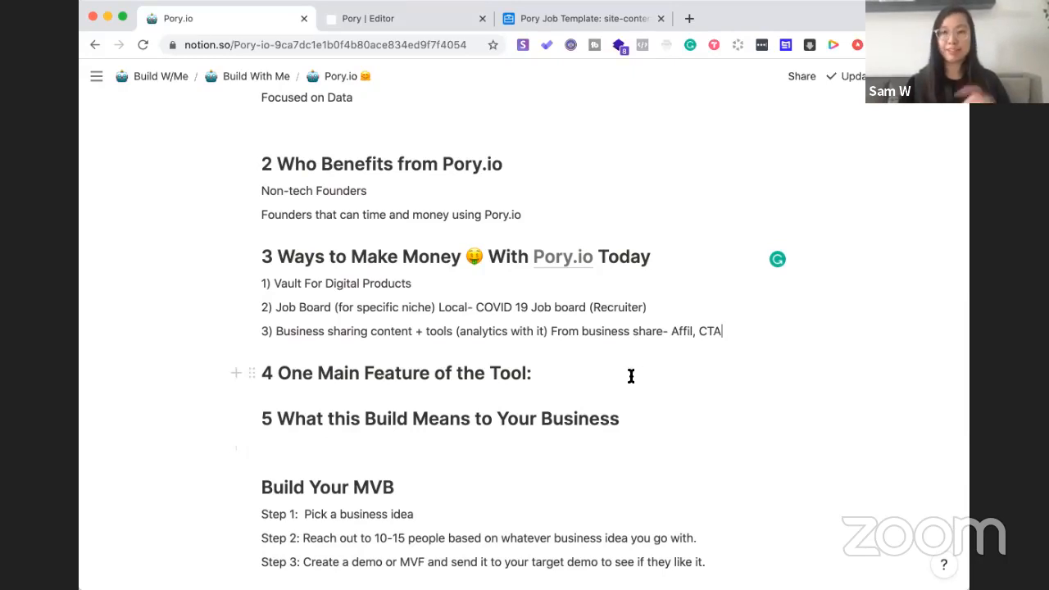
Replace the colon ending heading 4 with a dash: 'One Main Feature of the Tool-'
{"action": "left_click", "coordinate": [562, 373]}
{"action": "key", "text": "BackSpace"}
{"action": "type", "text": "-"}
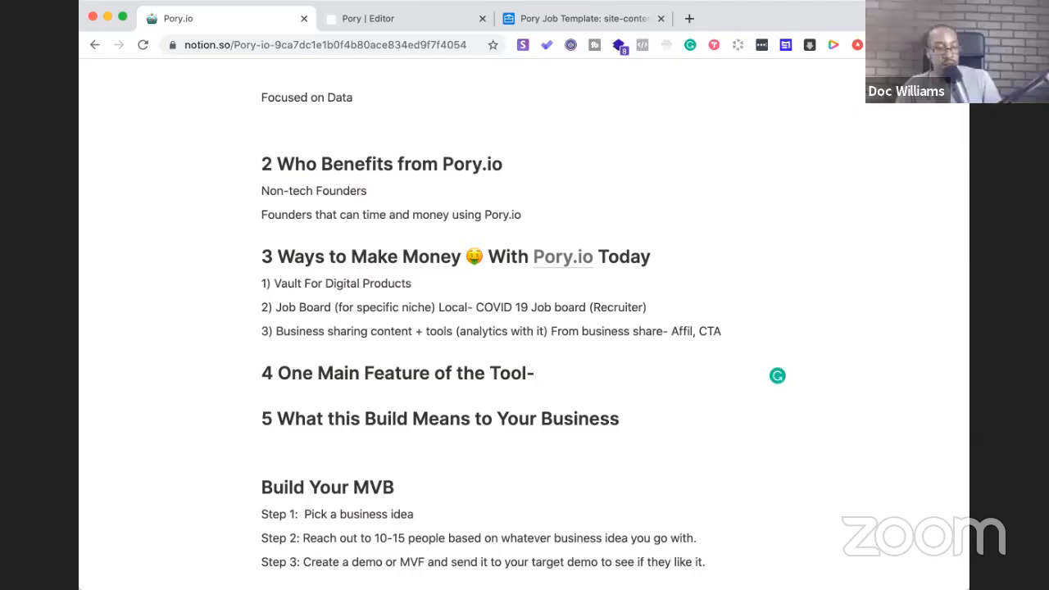
{"action": "left_click", "coordinate": [565, 77]}
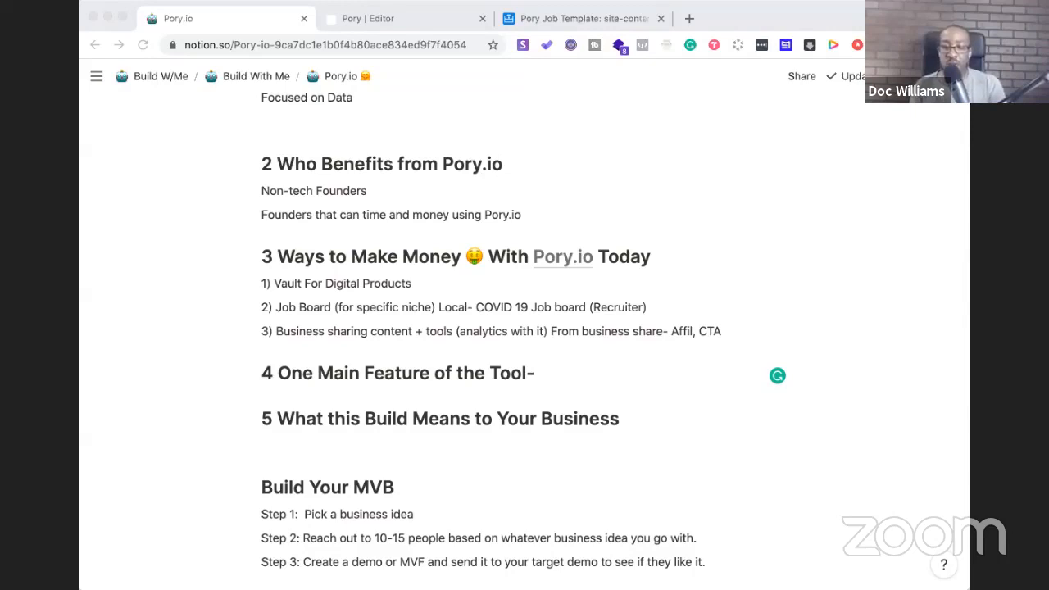
Rename heading 4 to 'One Main Feature of the Pory.io-' and begin the note 'Easy to create up and running'
{"action": "left_click_drag", "start_coordinate": [554, 373], "coordinate": [491, 374]}
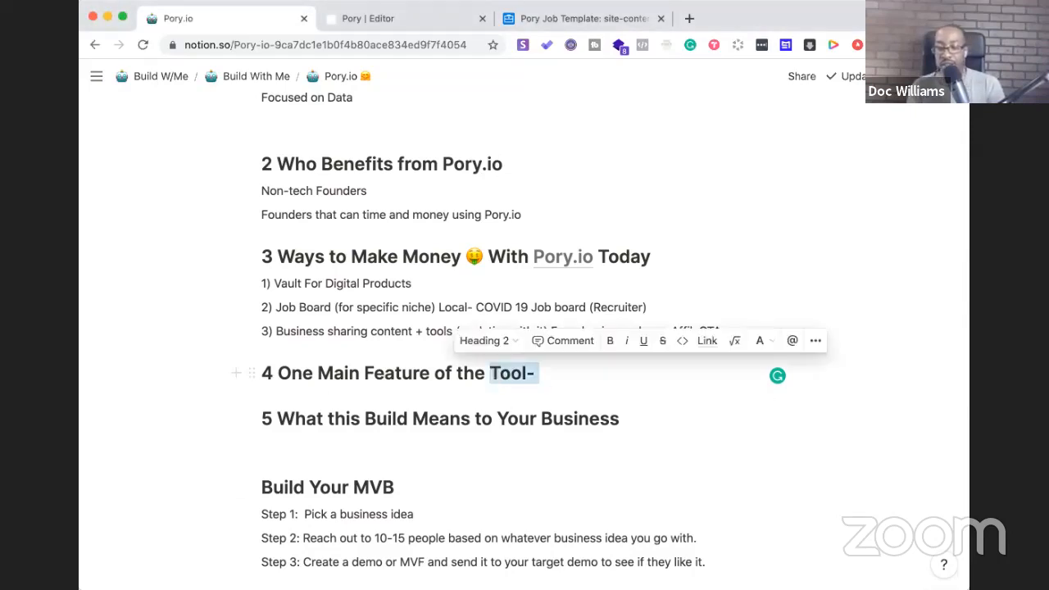
{"action": "type", "text": "Pory.io"}
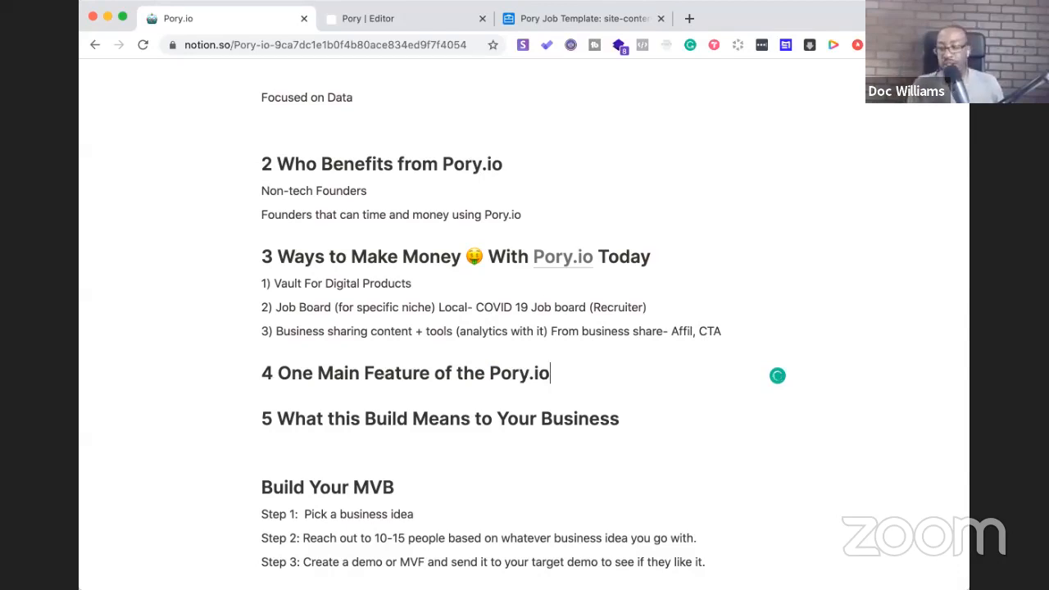
{"action": "type", "text": "-"}
{"action": "key", "text": "Return"}
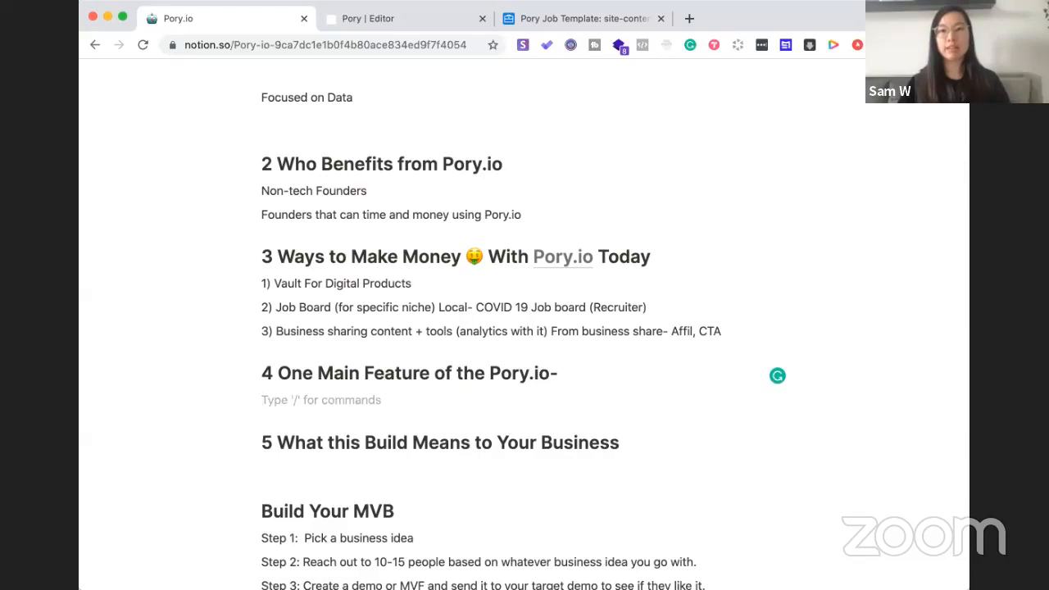
{"action": "type", "text": "Easy "}
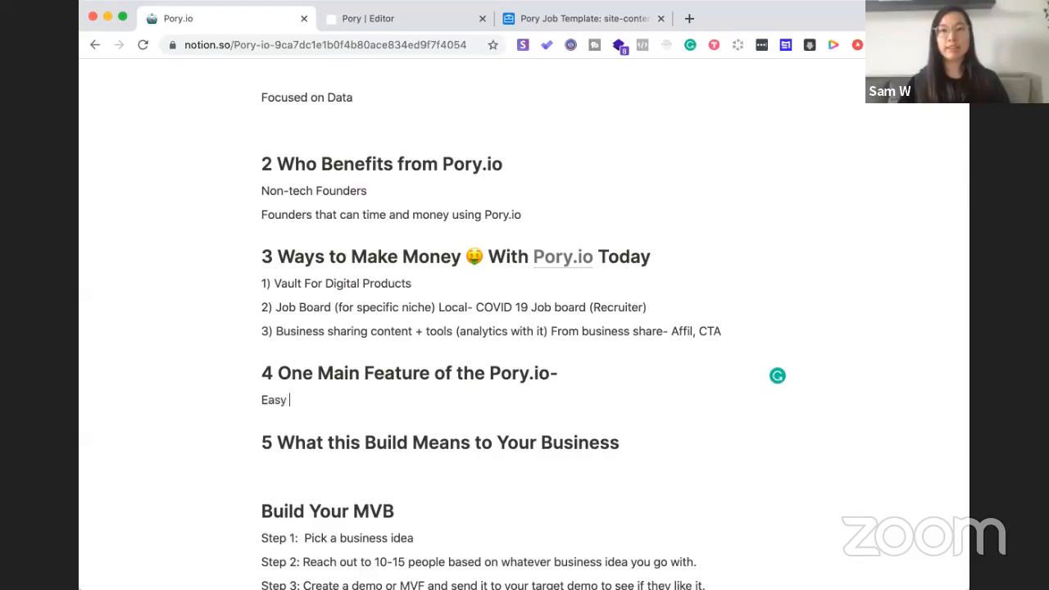
{"action": "type", "text": "to c"}
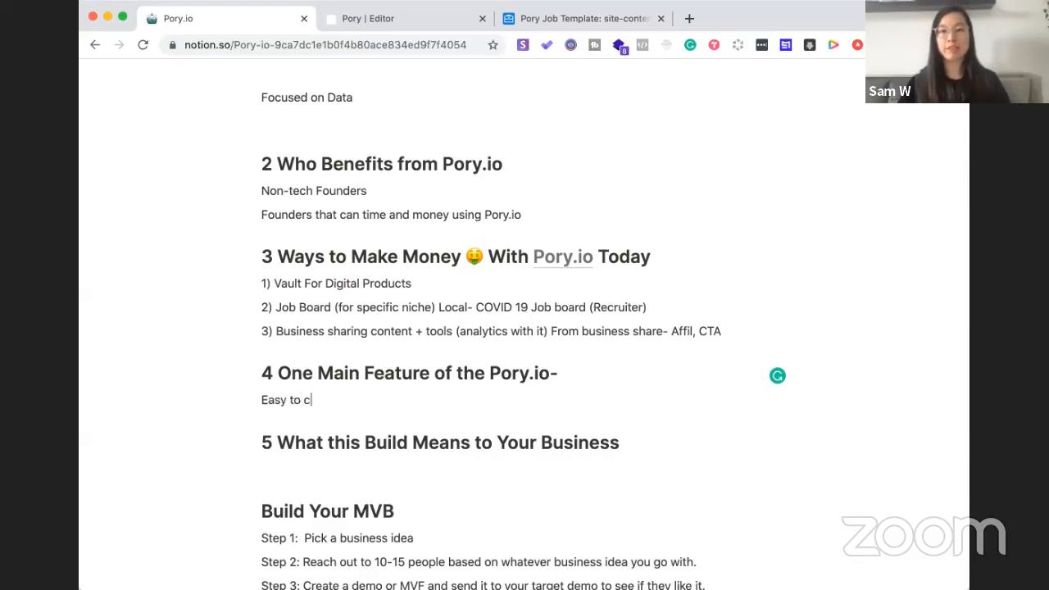
{"action": "type", "text": "reate up "}
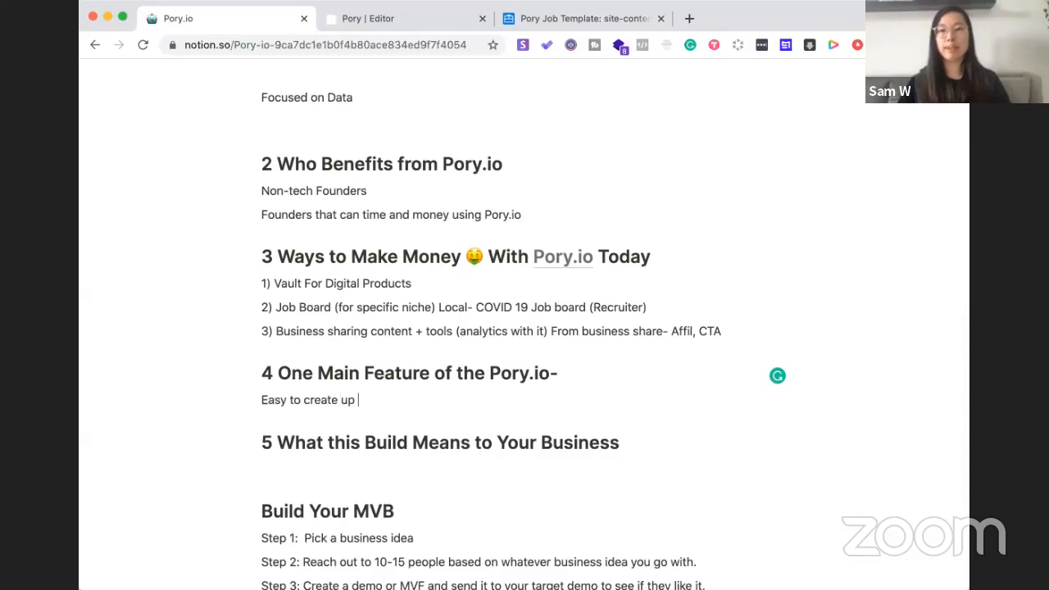
{"action": "type", "text": "and running"}
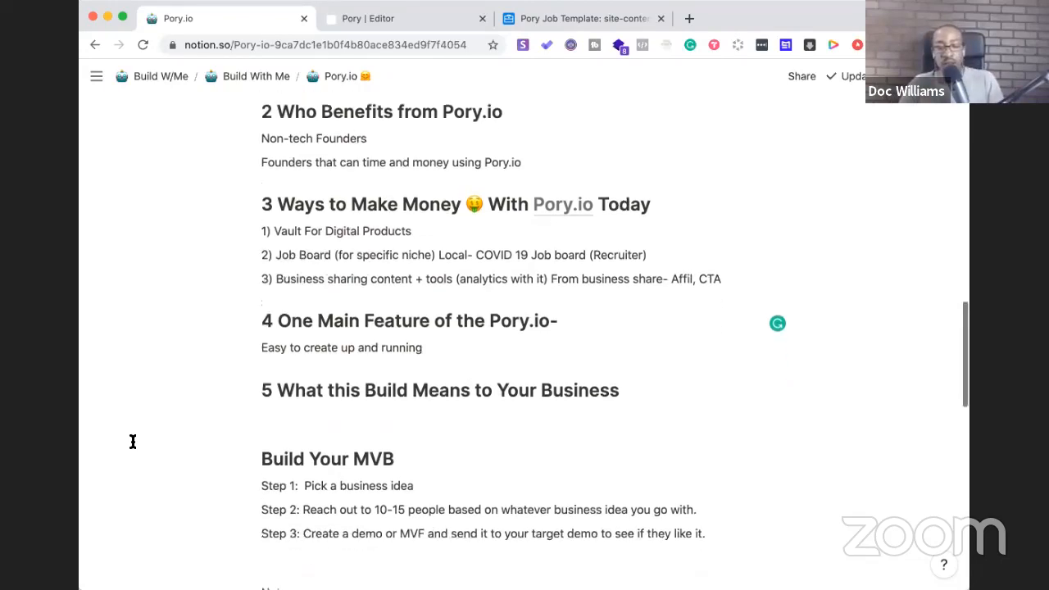
{"action": "scroll", "coordinate": [132, 441], "scroll_direction": "down", "scroll_amount": 2}
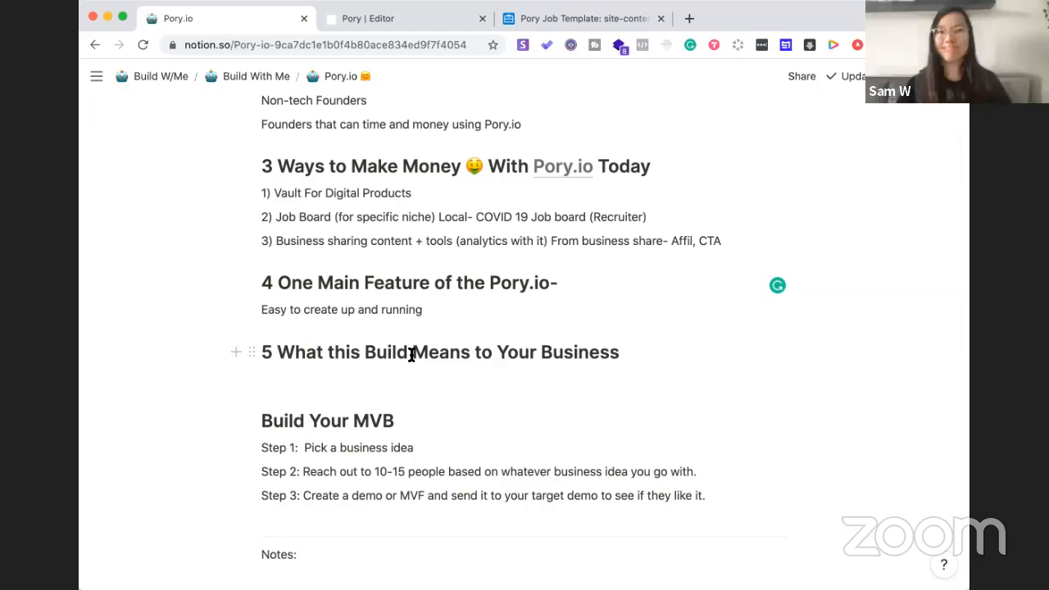
Replace the section 5 heading with 'MVP Use' and write 'Having users, signups' on the line below
{"action": "left_click_drag", "start_coordinate": [624, 351], "coordinate": [277, 352]}
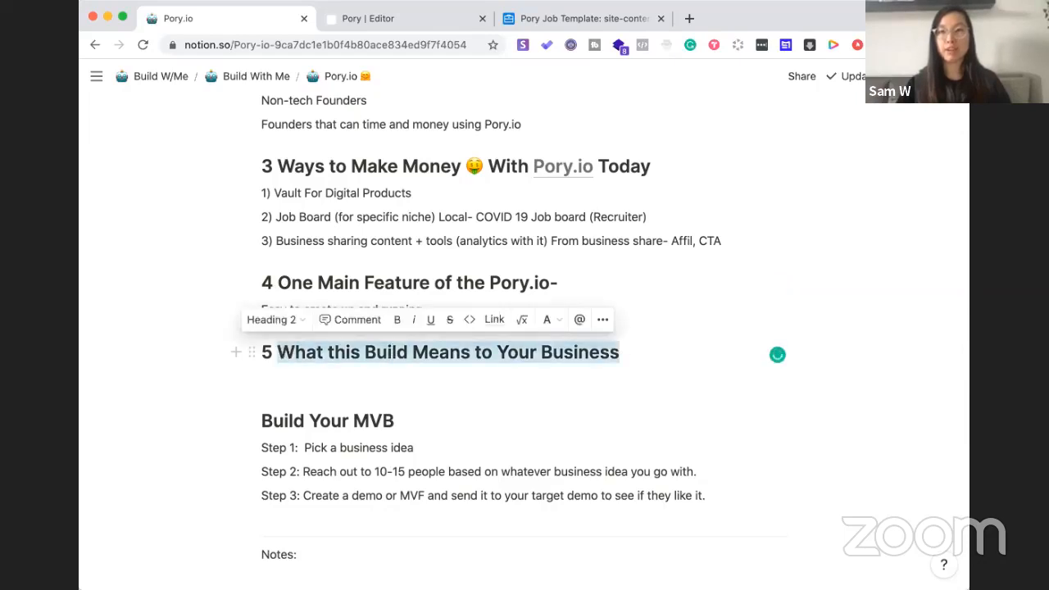
{"action": "type", "text": "MVP Use"}
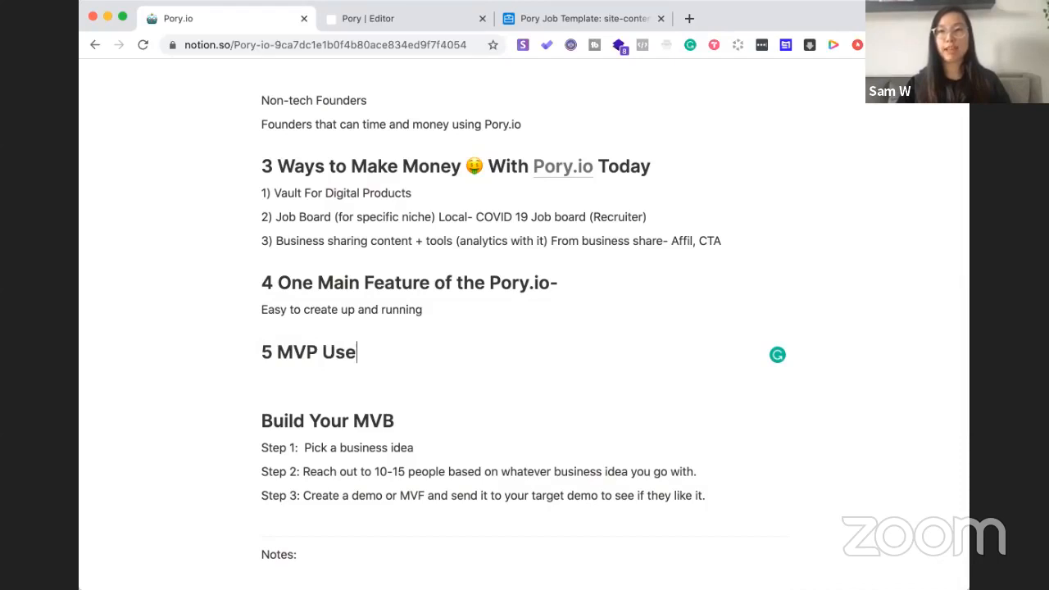
{"action": "key", "text": "Return"}
{"action": "type", "text": "Having "}
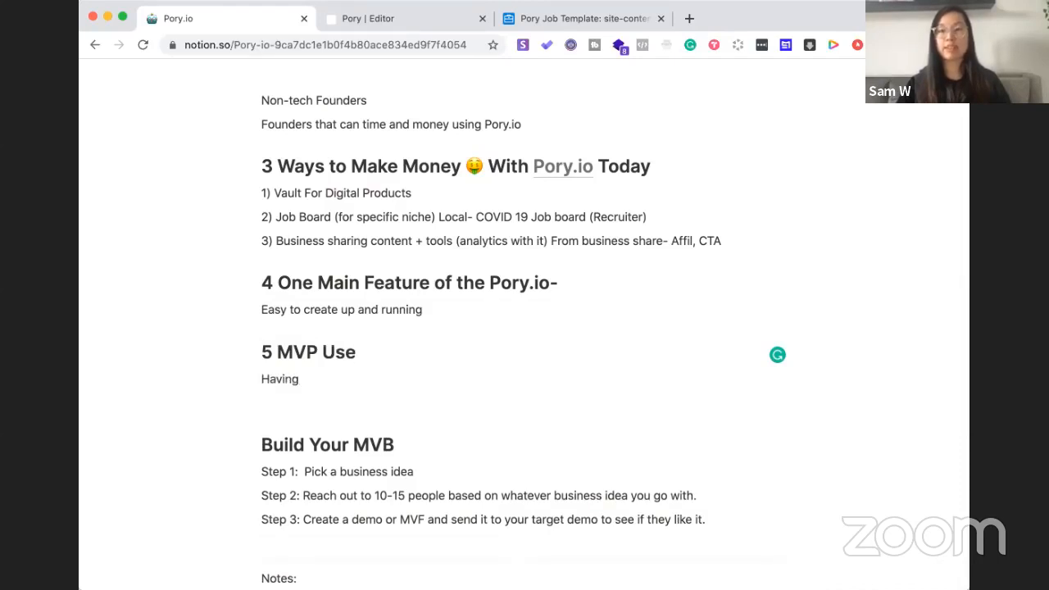
{"action": "type", "text": "users, signups"}
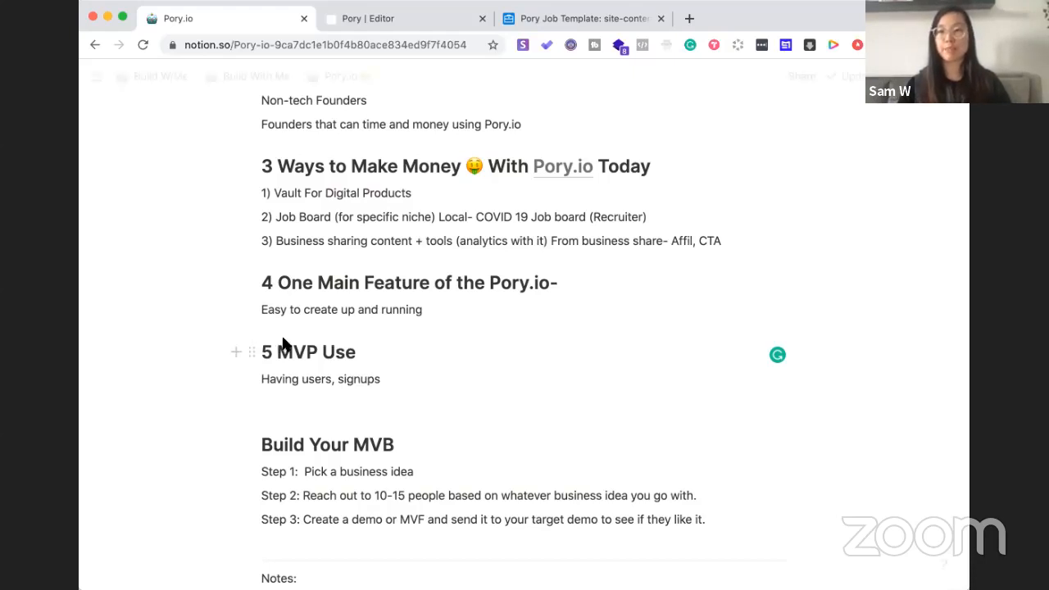
{"action": "key", "text": "super+Tab"}
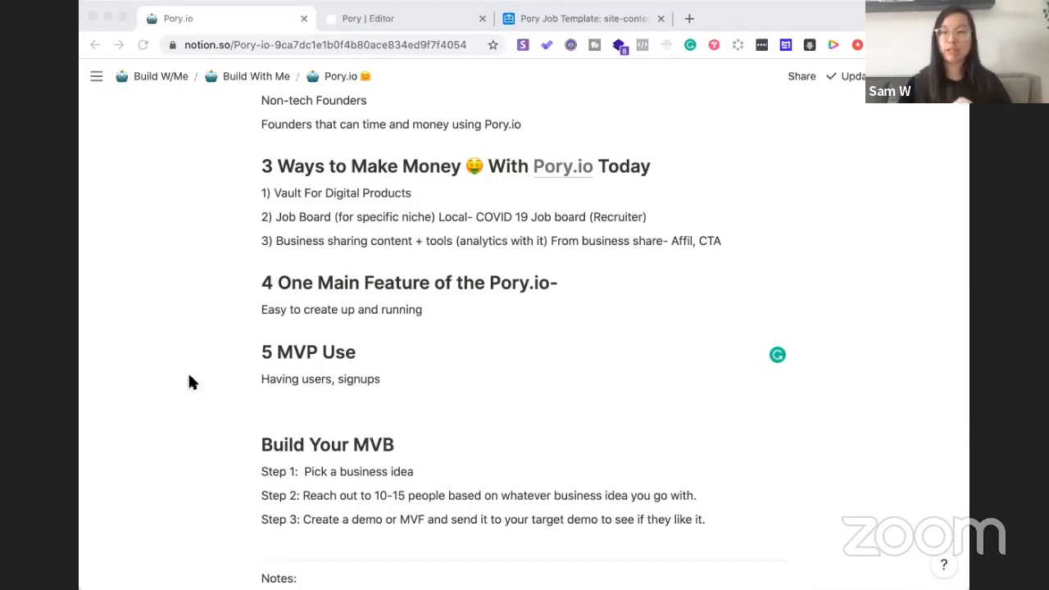
Add 'Visual menus- QR Code' and '1.5m' as two new lines after 'Having users, signups'
{"action": "left_click", "coordinate": [399, 377]}
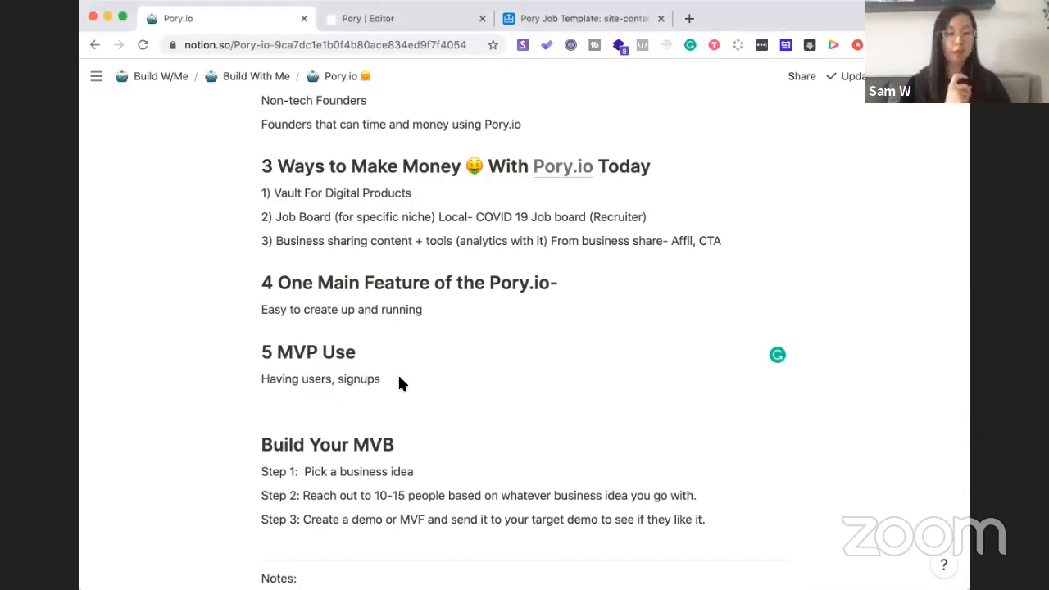
{"action": "key", "text": "Return"}
{"action": "type", "text": "Visual "}
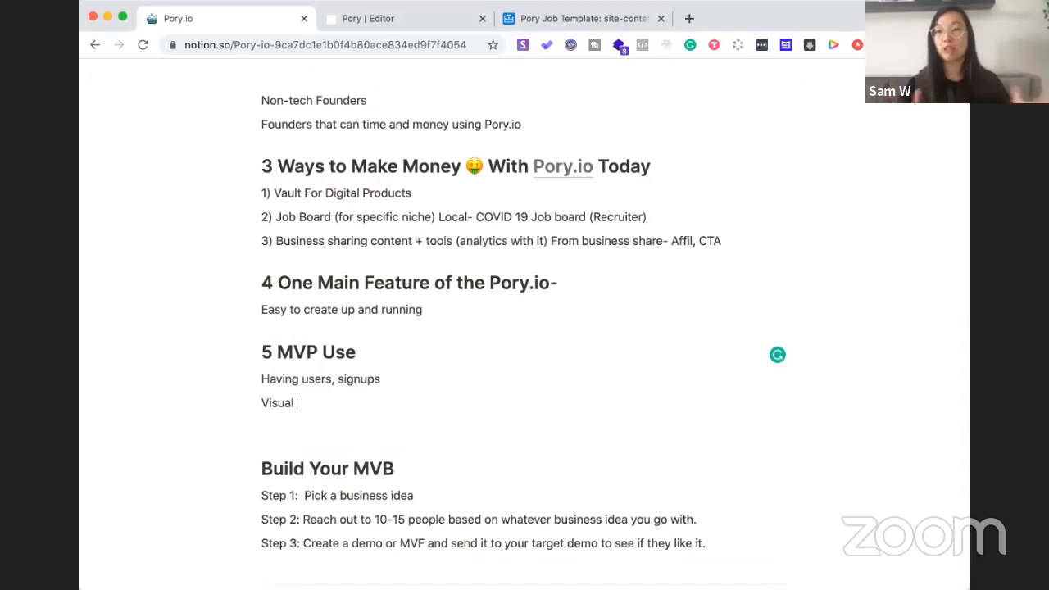
{"action": "type", "text": "menus- QR Code"}
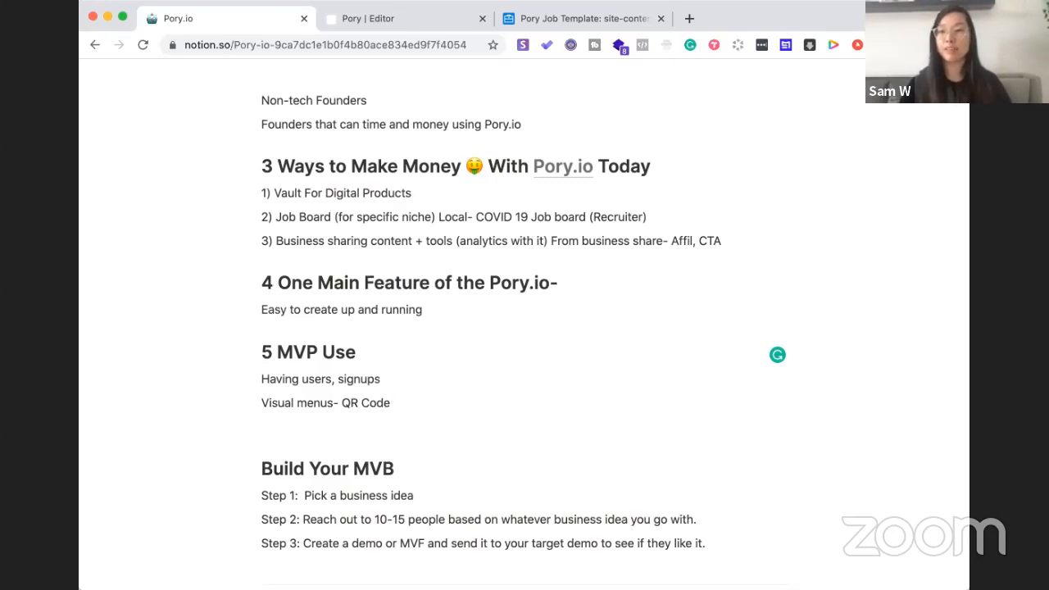
{"action": "key", "text": "Return"}
{"action": "type", "text": "1.5"}
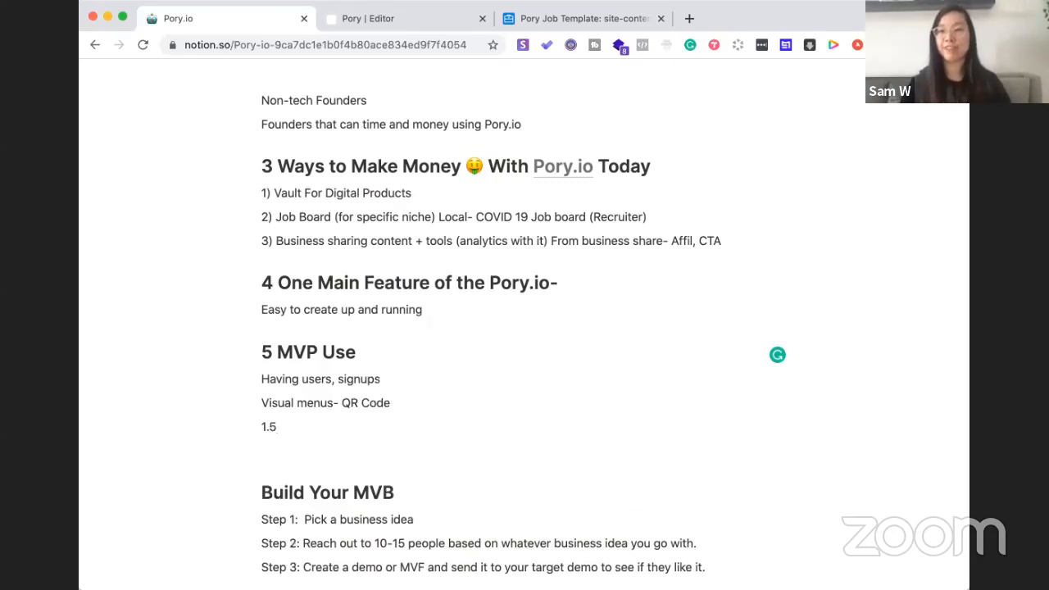
{"action": "type", "text": "m"}
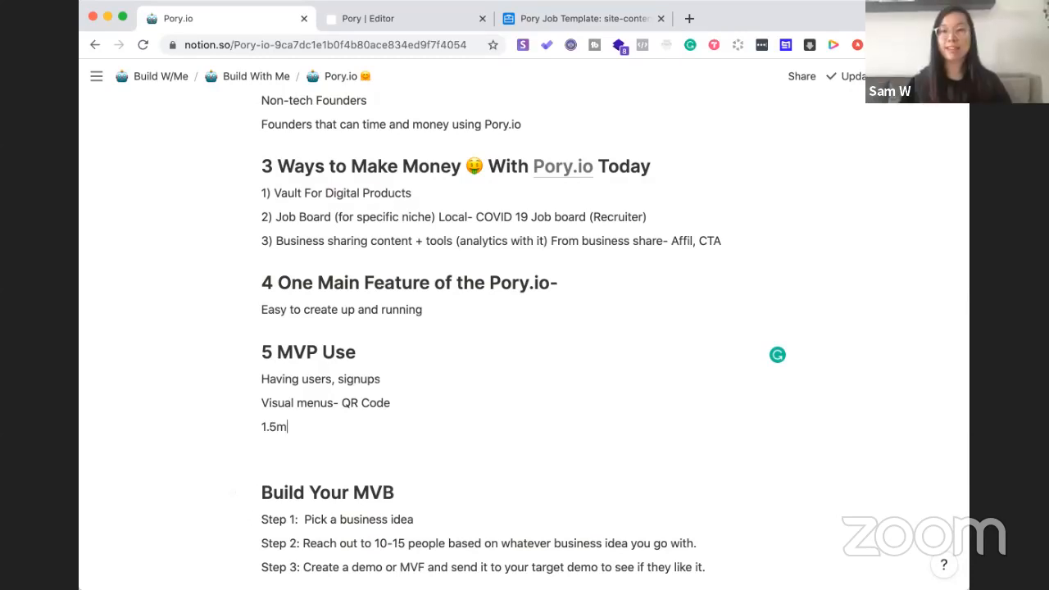
Write 'Aha!' on the empty line under '1.5m', leaving a blank line after it
{"action": "left_click", "coordinate": [288, 465]}
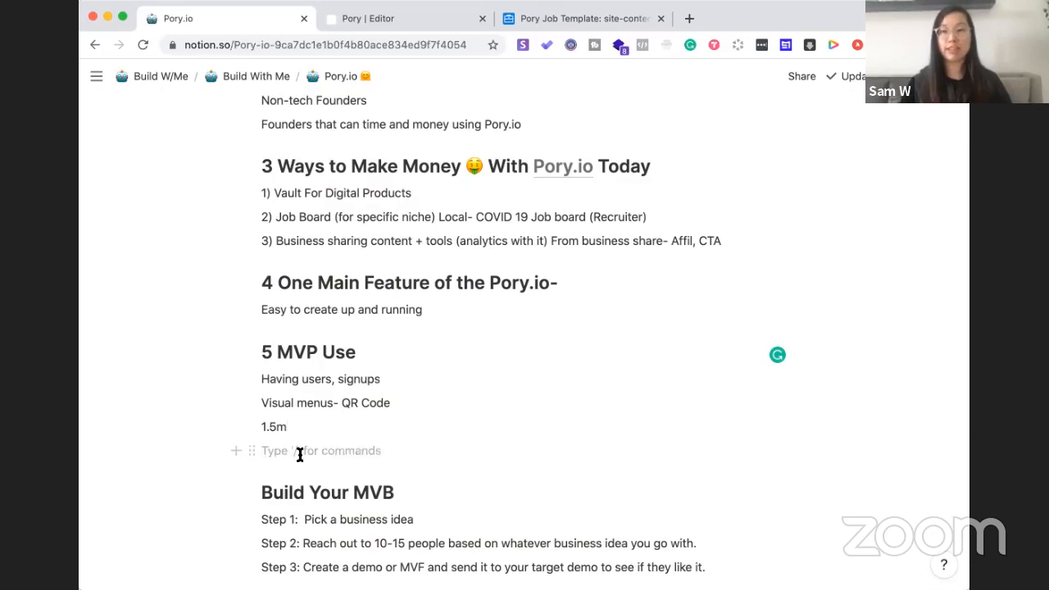
{"action": "type", "text": "Aha!"}
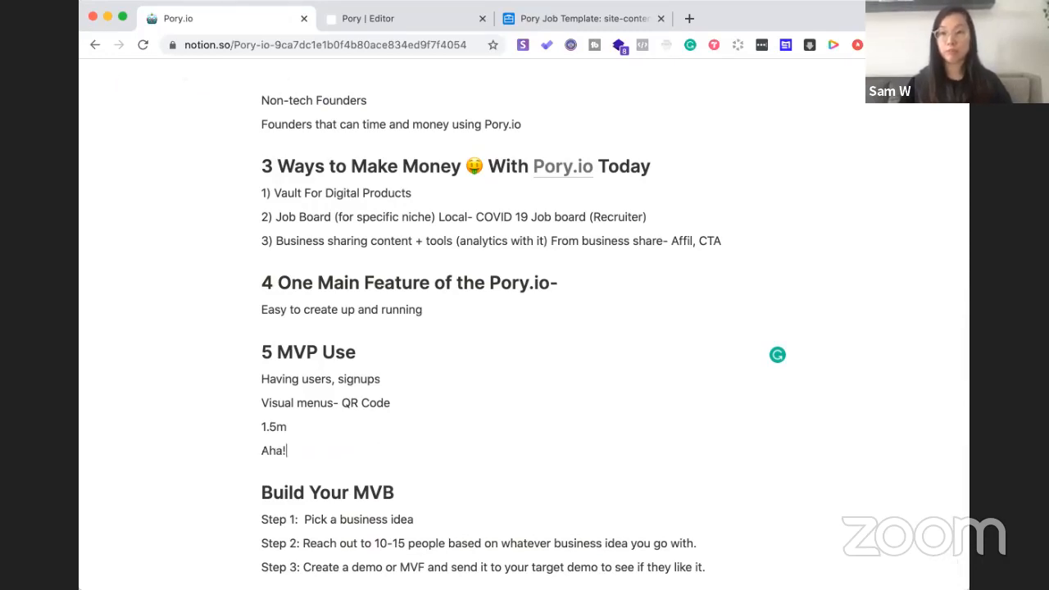
{"action": "key", "text": "Return"}
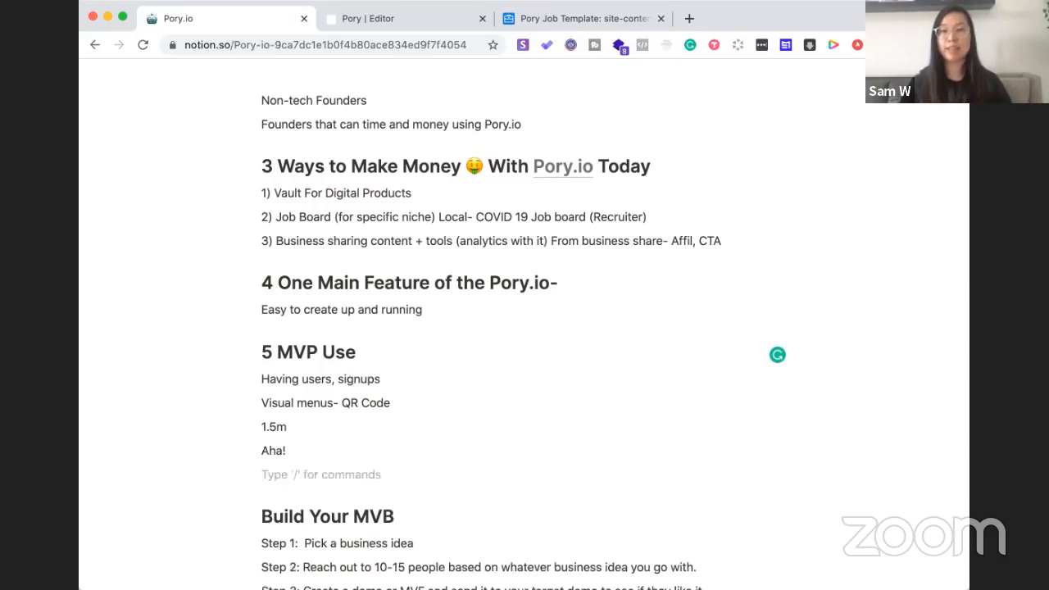
{"action": "scroll", "coordinate": [299, 443], "scroll_direction": "down", "scroll_amount": 3}
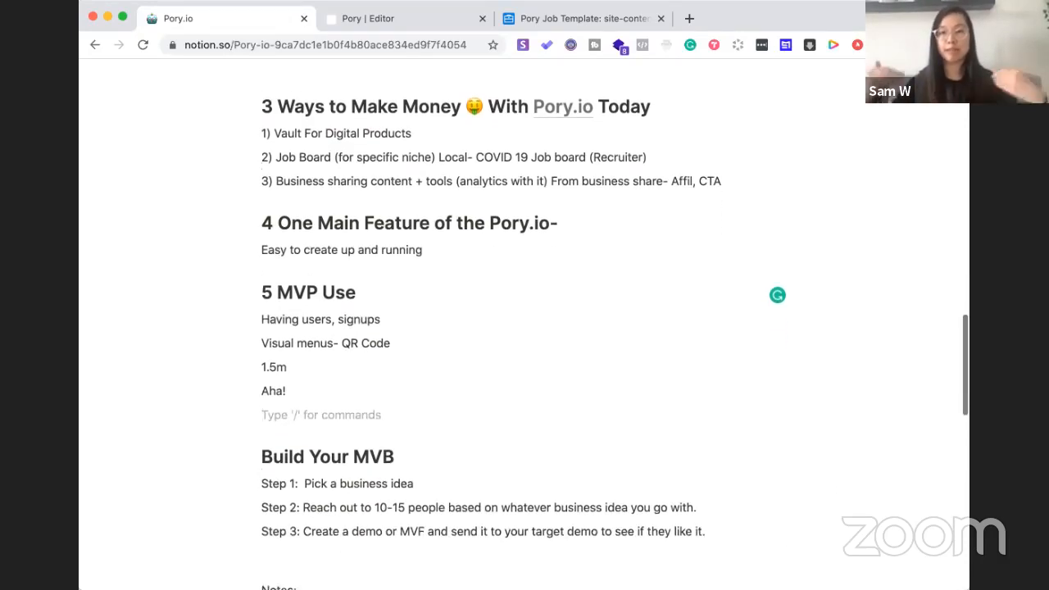
{"action": "scroll", "coordinate": [300, 442], "scroll_direction": "down", "scroll_amount": 10}
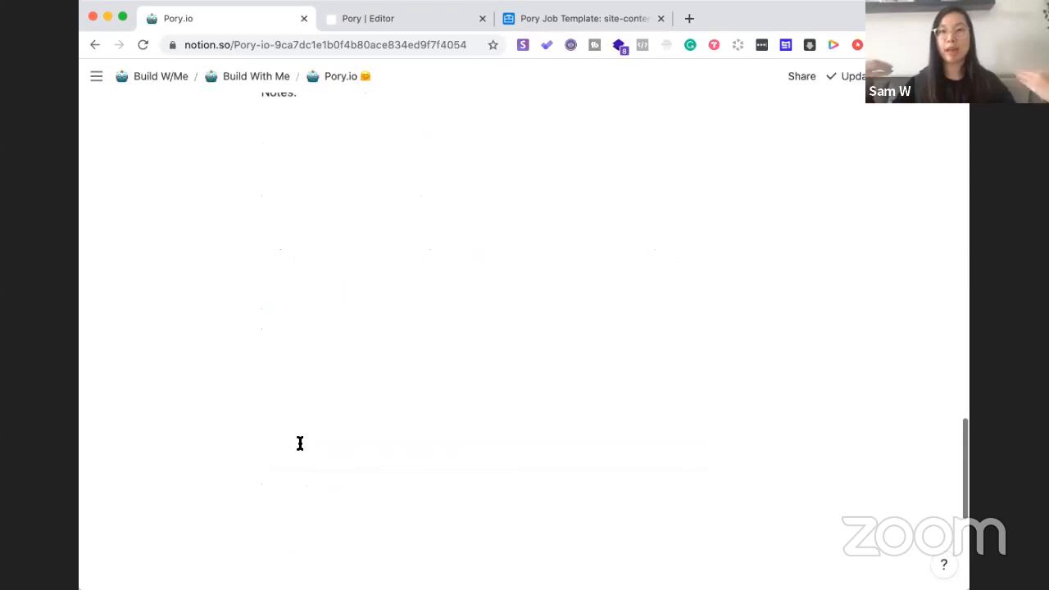
{"action": "scroll", "coordinate": [300, 442], "scroll_direction": "up", "scroll_amount": 20}
{"action": "scroll", "coordinate": [300, 443], "scroll_direction": "down", "scroll_amount": 10}
{"action": "scroll", "coordinate": [300, 443], "scroll_direction": "up", "scroll_amount": 4}
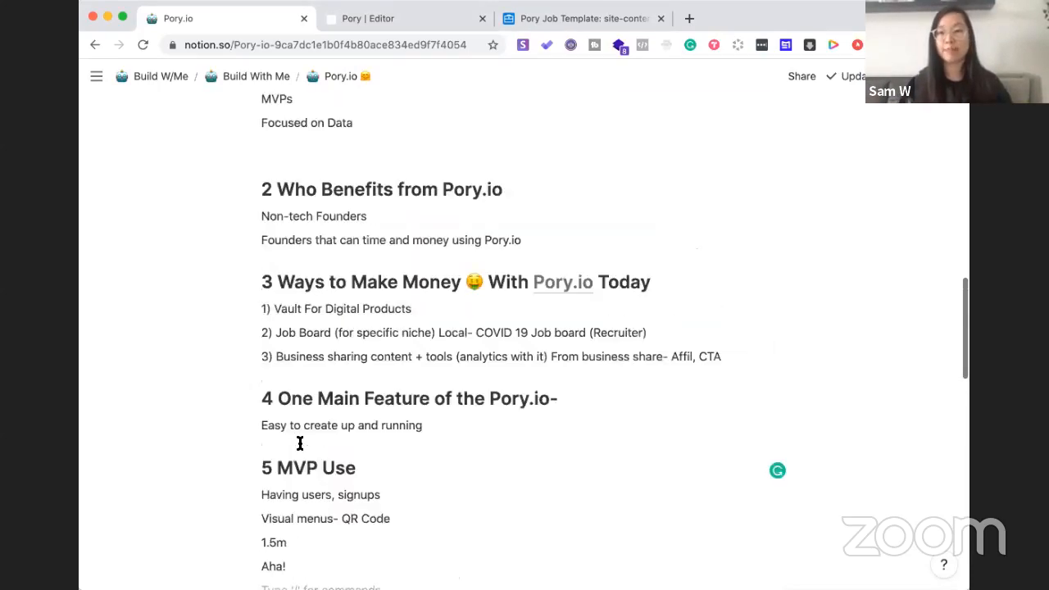
{"action": "scroll", "coordinate": [299, 443], "scroll_direction": "down", "scroll_amount": 8}
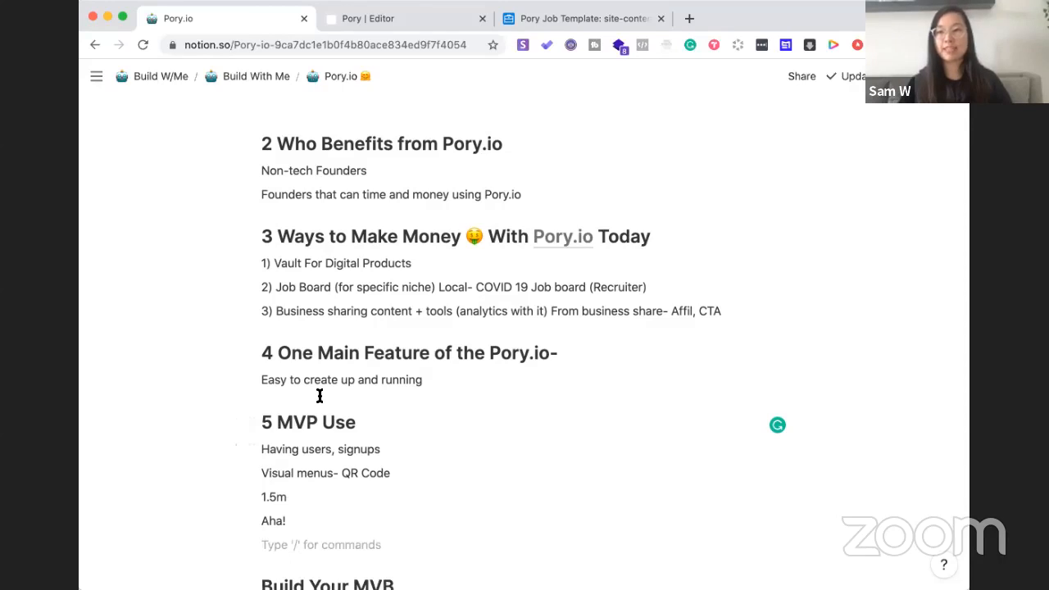
{"action": "scroll", "coordinate": [319, 396], "scroll_direction": "up", "scroll_amount": 3}
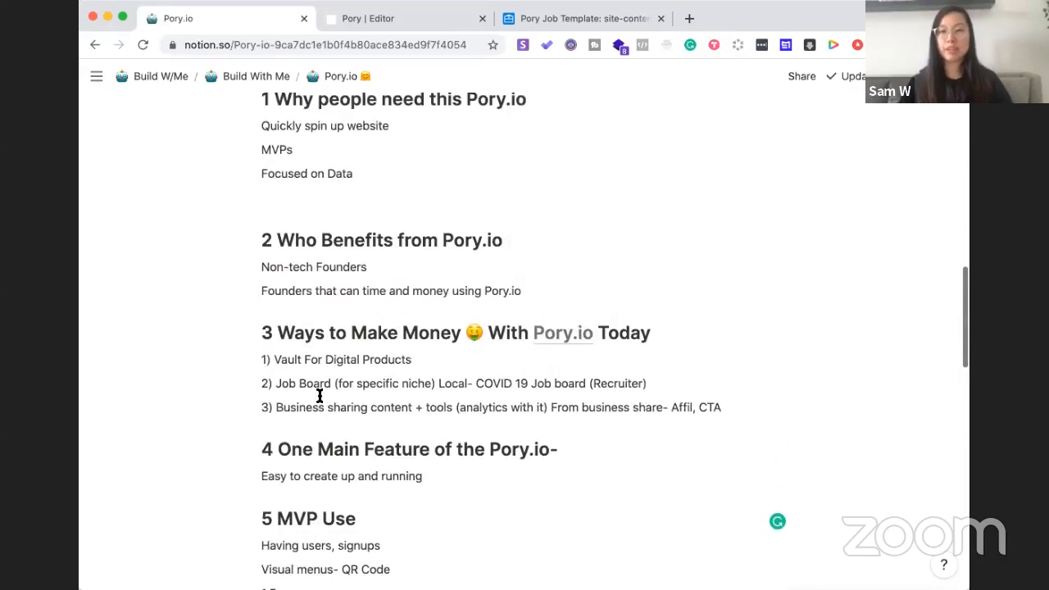
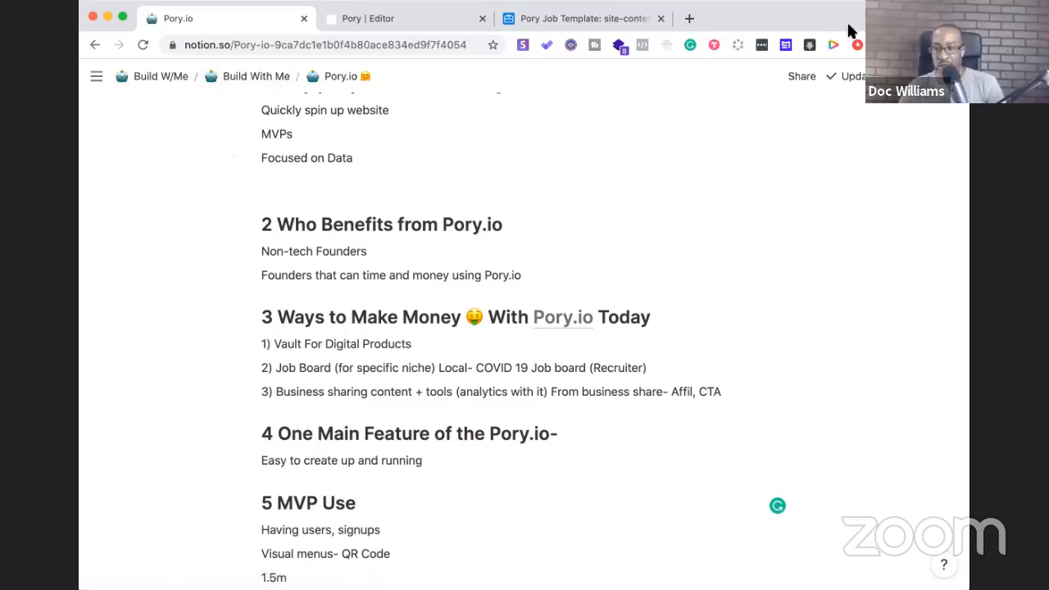
Search Google for 'timer' in a new tab
{"action": "left_click", "coordinate": [688, 18]}
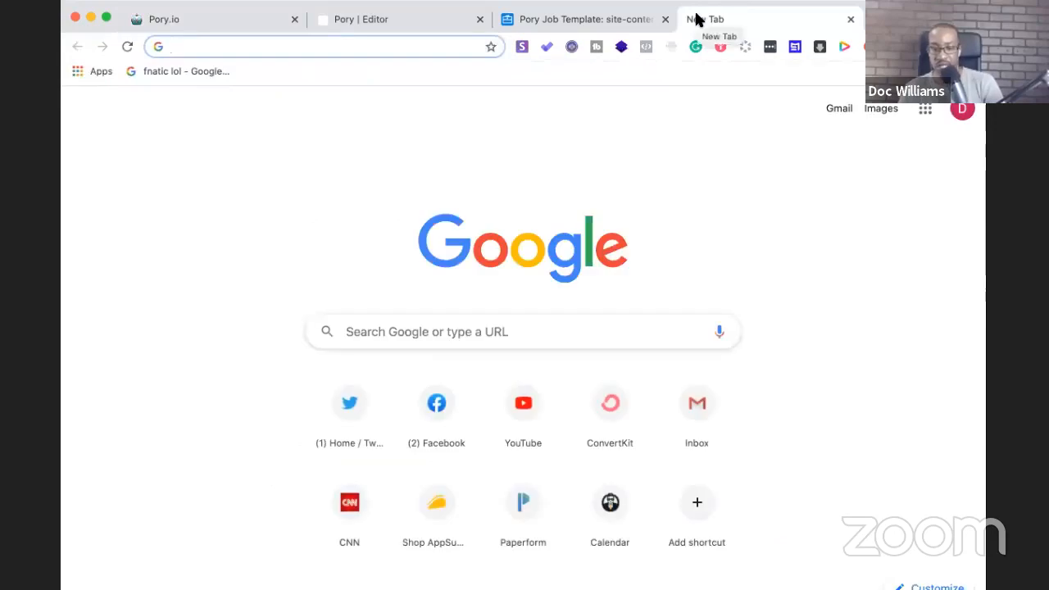
{"action": "type", "text": "timer"}
{"action": "key", "text": "Return"}
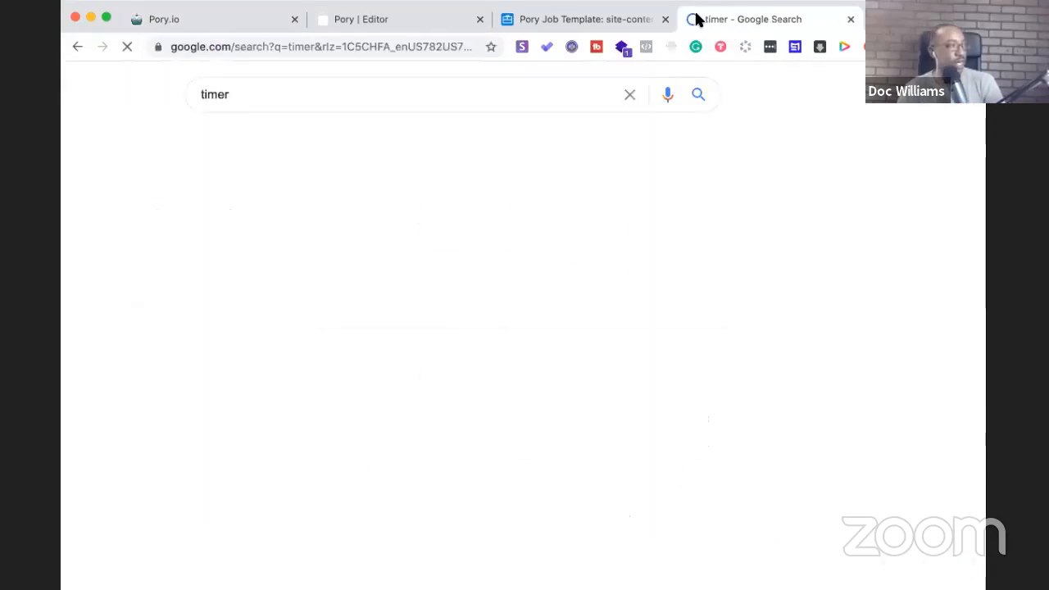
Run the Google stopwatch for a couple of seconds, reset it to zero, and open a blank tab
{"action": "left_click", "coordinate": [577, 212]}
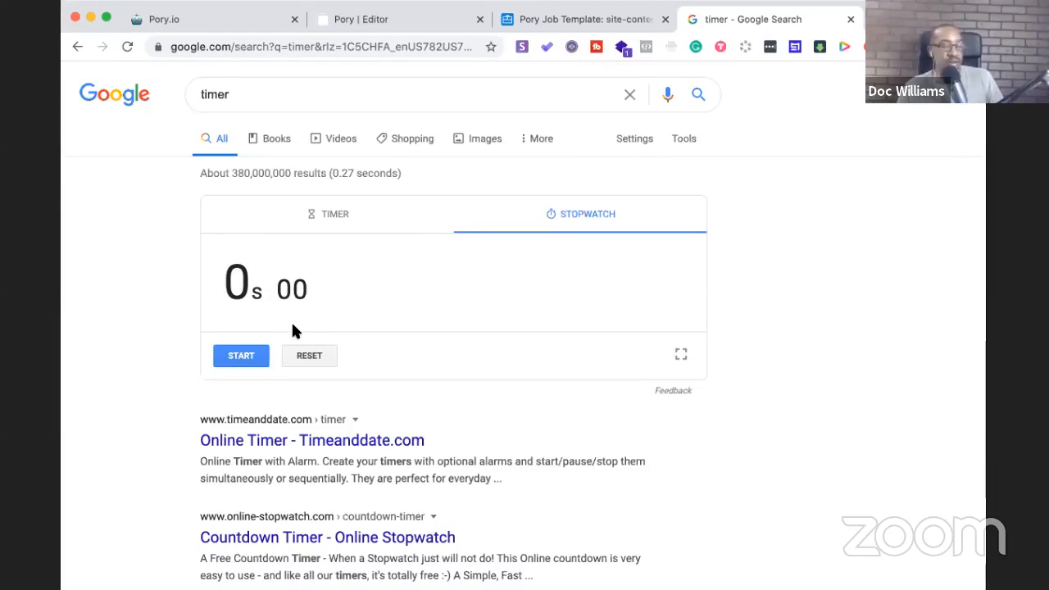
{"action": "left_click", "coordinate": [247, 359]}
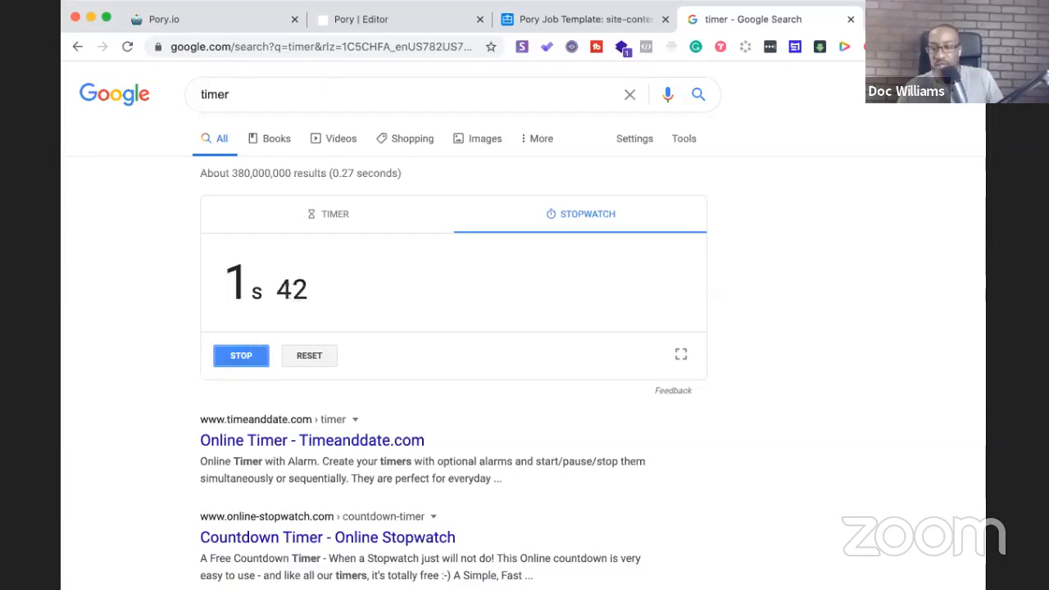
{"action": "left_click", "coordinate": [254, 355]}
{"action": "left_click", "coordinate": [295, 357]}
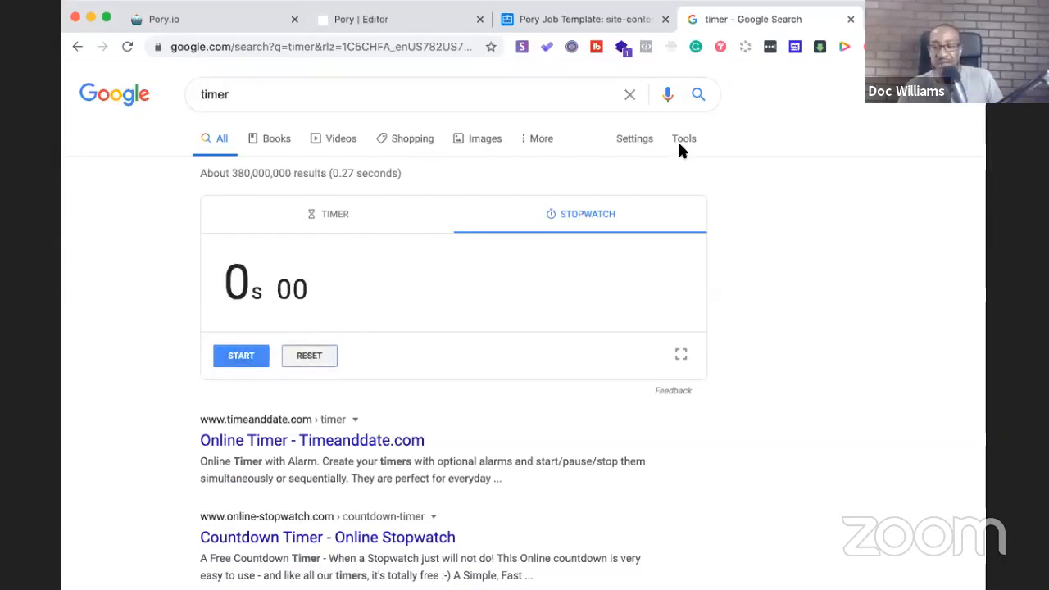
{"action": "left_click", "coordinate": [873, 18]}
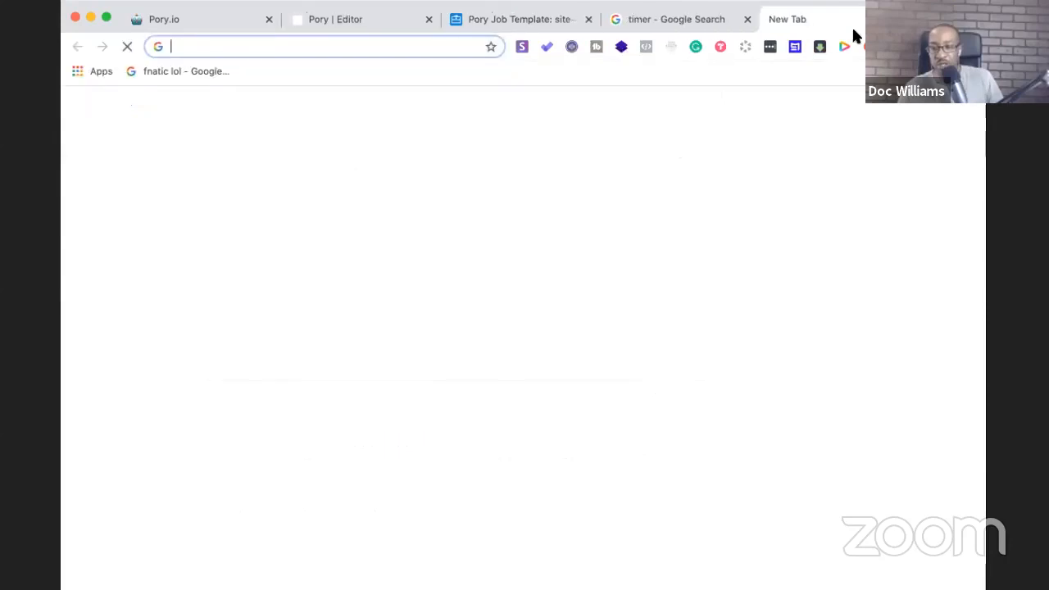
Move the new tab left and load the ikea-status.dong.st availability tracker
{"action": "left_click_drag", "start_coordinate": [829, 27], "coordinate": [681, 33]}
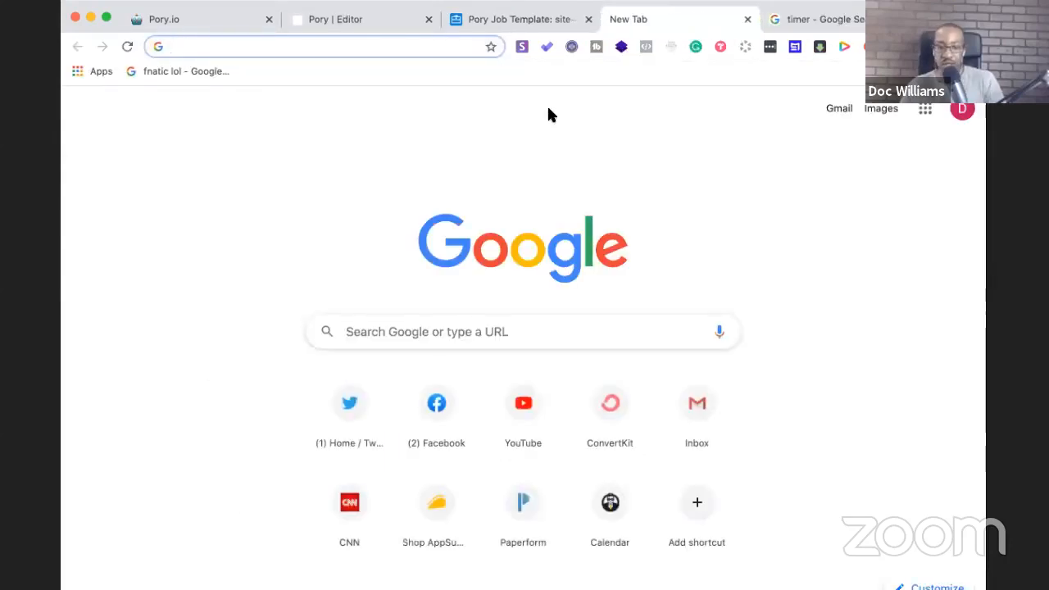
{"action": "type", "text": "ikea"}
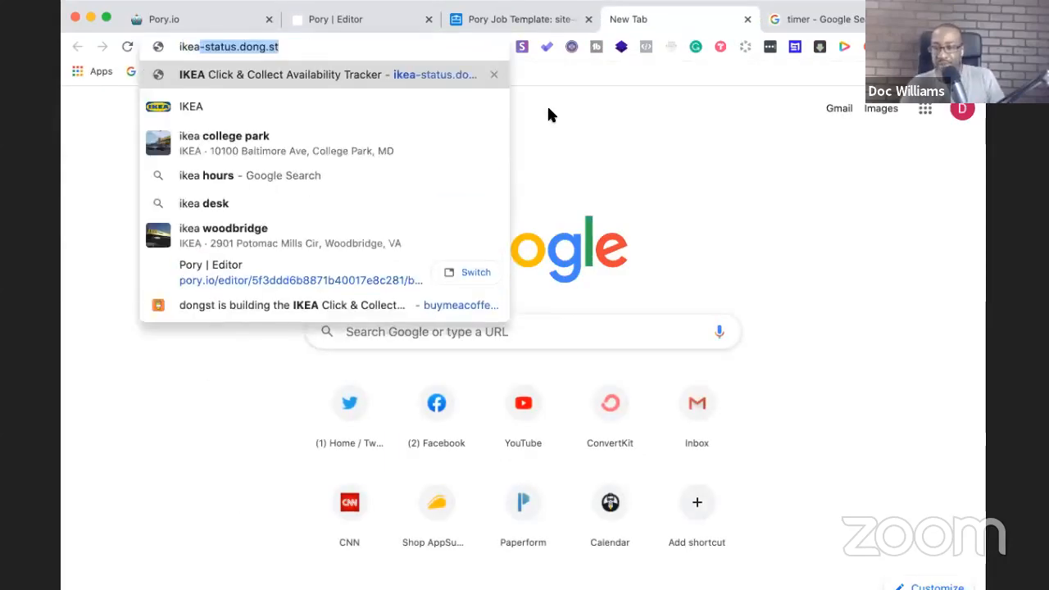
{"action": "key", "text": "Return"}
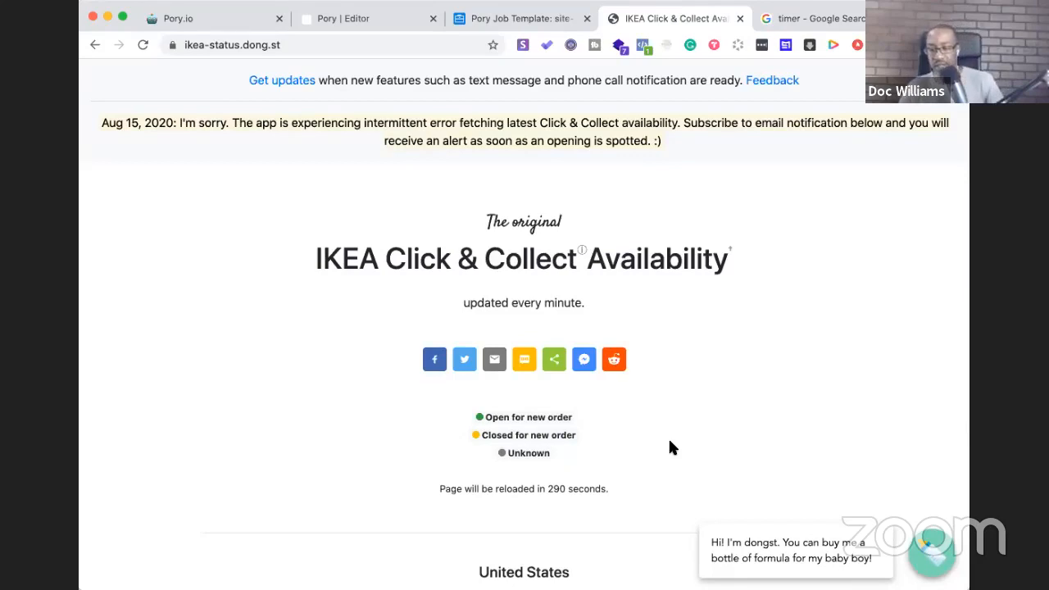
Scroll through the US and Canada store status lists down to the donation section
{"action": "scroll", "coordinate": [667, 439], "scroll_direction": "down", "scroll_amount": 2}
{"action": "scroll", "coordinate": [666, 438], "scroll_direction": "up", "scroll_amount": 2}
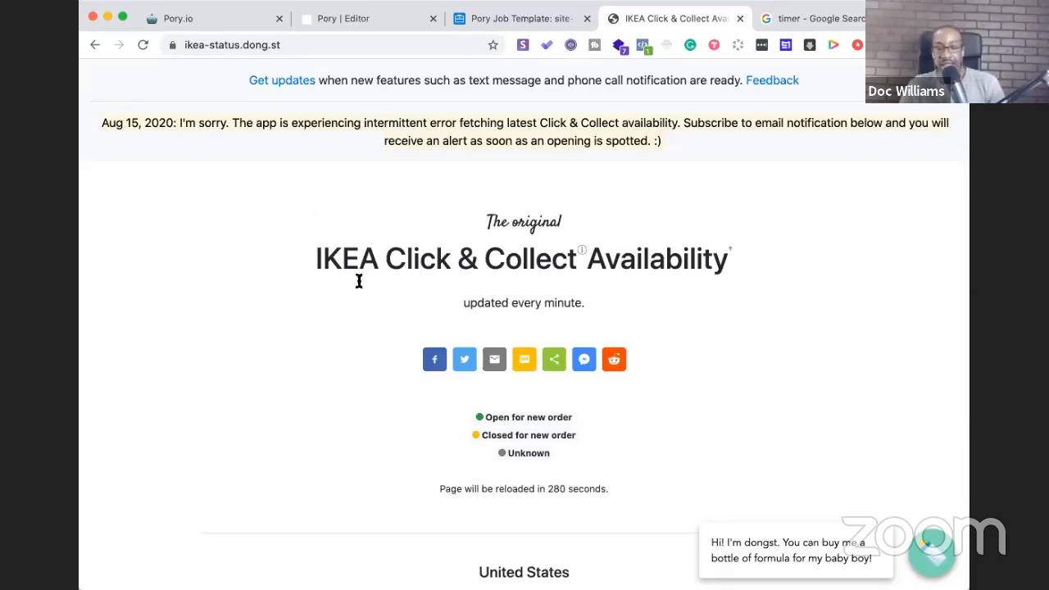
{"action": "scroll", "coordinate": [621, 274], "scroll_direction": "down", "scroll_amount": 1}
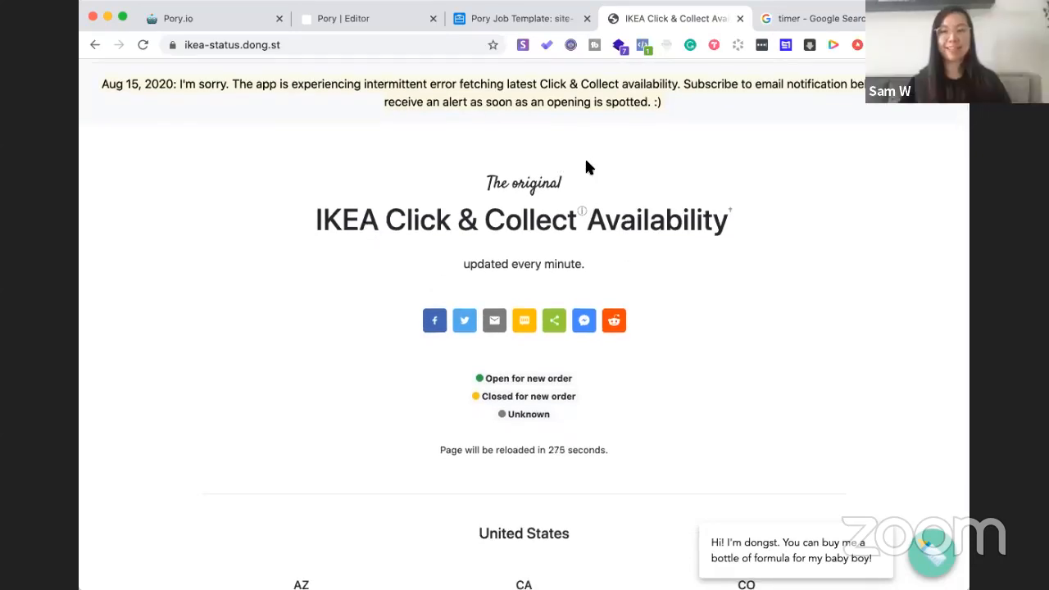
{"action": "scroll", "coordinate": [585, 167], "scroll_direction": "down", "scroll_amount": 1}
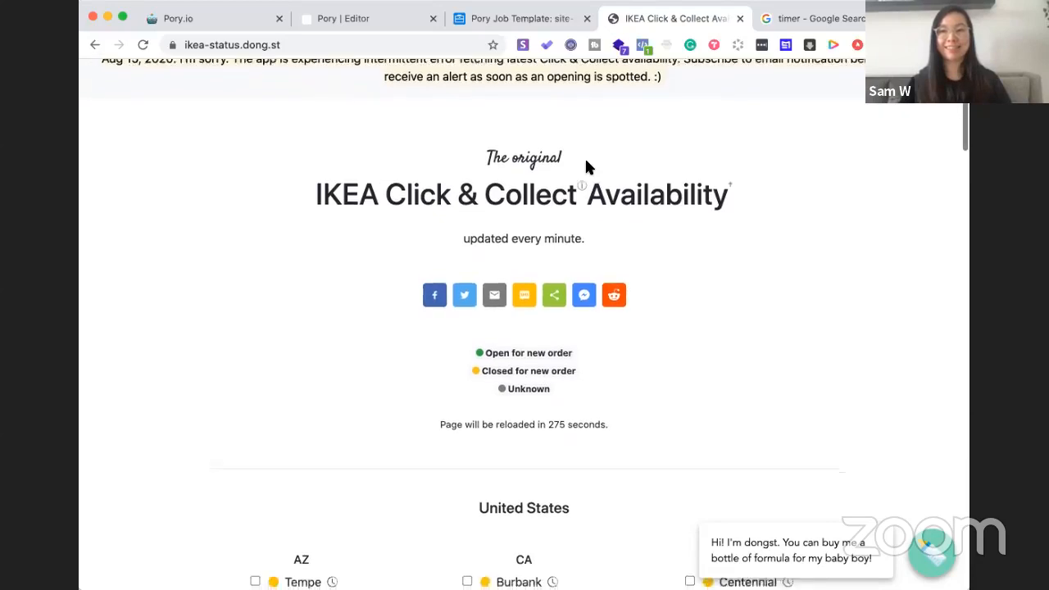
{"action": "scroll", "coordinate": [584, 164], "scroll_direction": "down", "scroll_amount": 6}
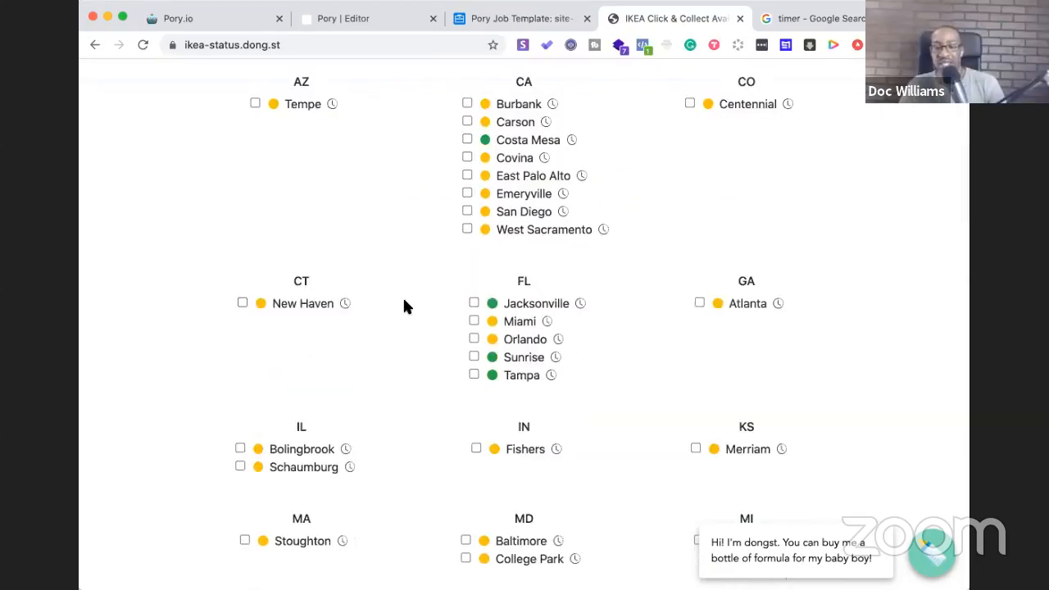
{"action": "scroll", "coordinate": [402, 304], "scroll_direction": "up", "scroll_amount": 5}
{"action": "scroll", "coordinate": [402, 304], "scroll_direction": "down", "scroll_amount": 7}
{"action": "scroll", "coordinate": [402, 305], "scroll_direction": "up", "scroll_amount": 5}
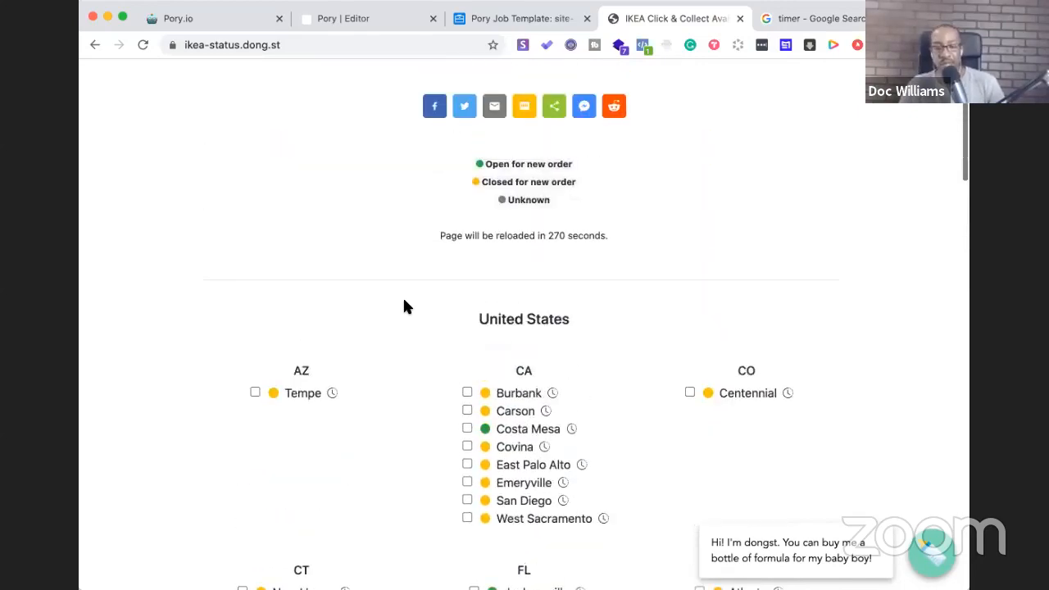
{"action": "scroll", "coordinate": [403, 307], "scroll_direction": "down", "scroll_amount": 2}
{"action": "scroll", "coordinate": [403, 307], "scroll_direction": "down", "scroll_amount": 3}
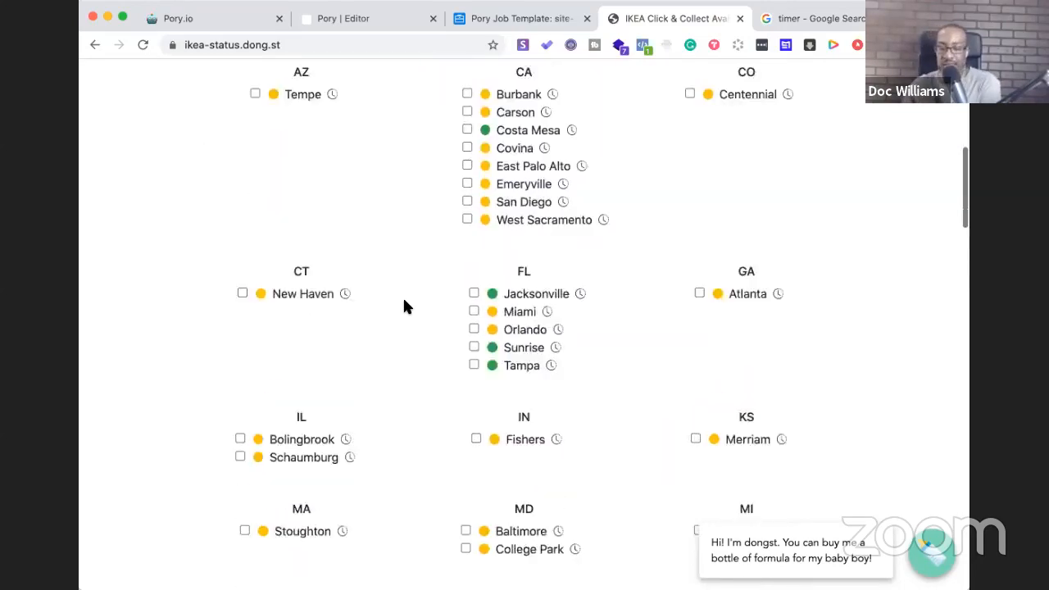
{"action": "scroll", "coordinate": [403, 306], "scroll_direction": "up", "scroll_amount": 4}
{"action": "scroll", "coordinate": [404, 307], "scroll_direction": "up", "scroll_amount": 1}
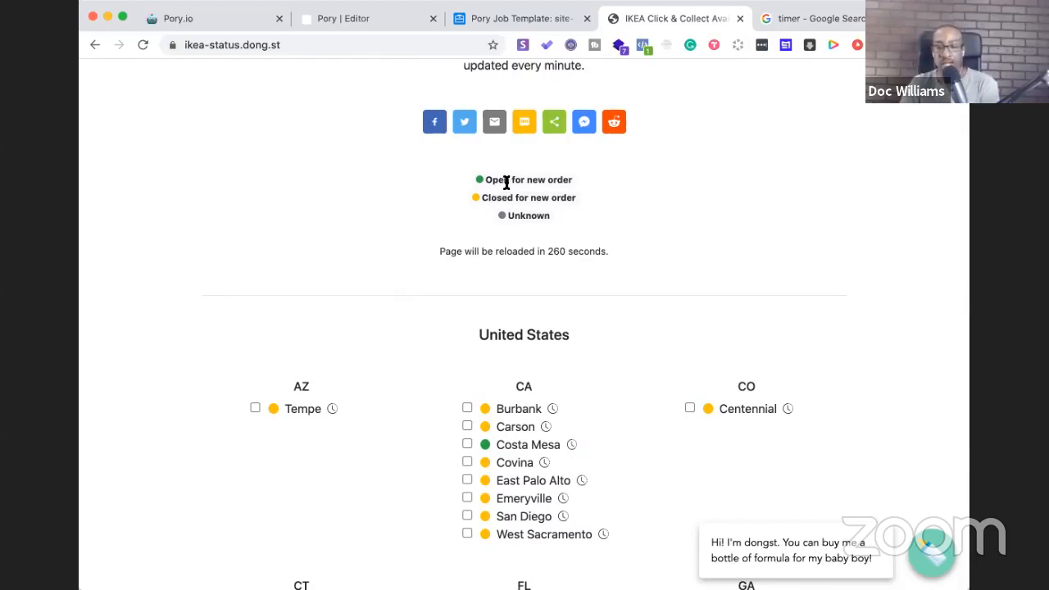
{"action": "scroll", "coordinate": [468, 324], "scroll_direction": "down", "scroll_amount": 5}
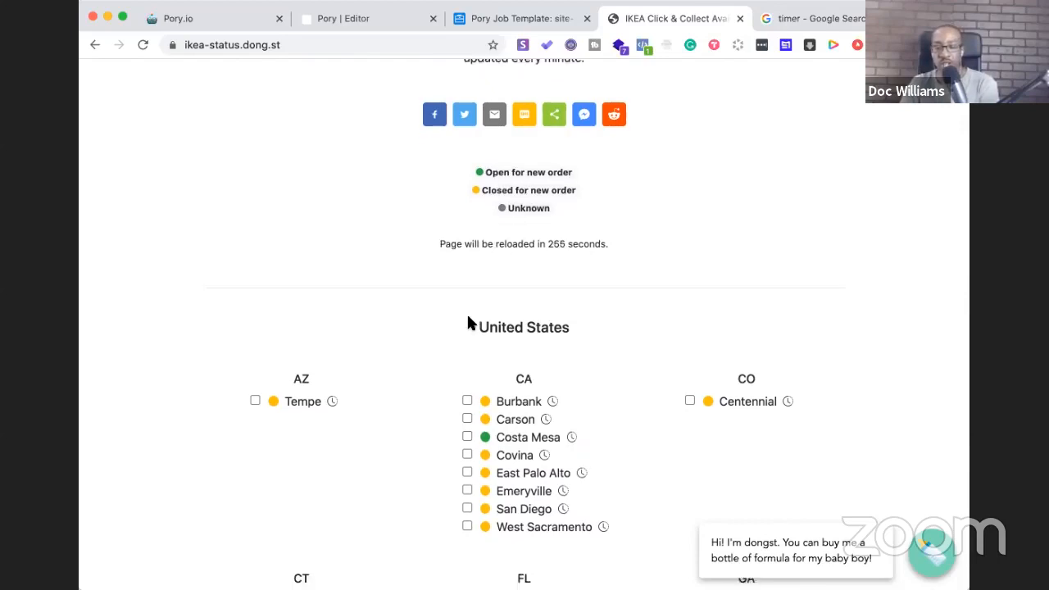
{"action": "scroll", "coordinate": [355, 315], "scroll_direction": "down", "scroll_amount": 5}
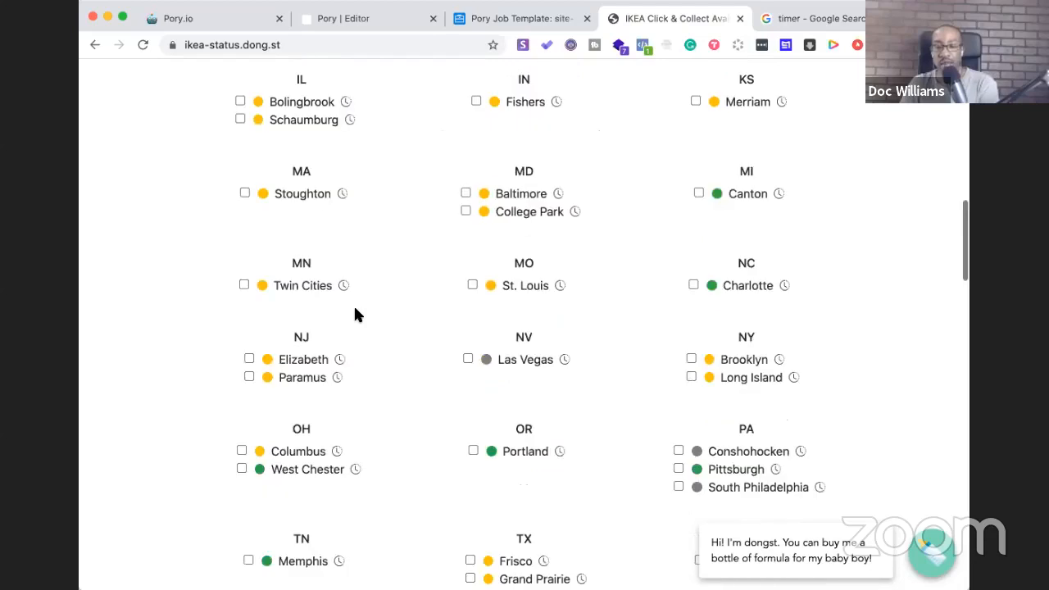
{"action": "scroll", "coordinate": [581, 316], "scroll_direction": "down", "scroll_amount": 1}
{"action": "scroll", "coordinate": [581, 317], "scroll_direction": "down", "scroll_amount": 5}
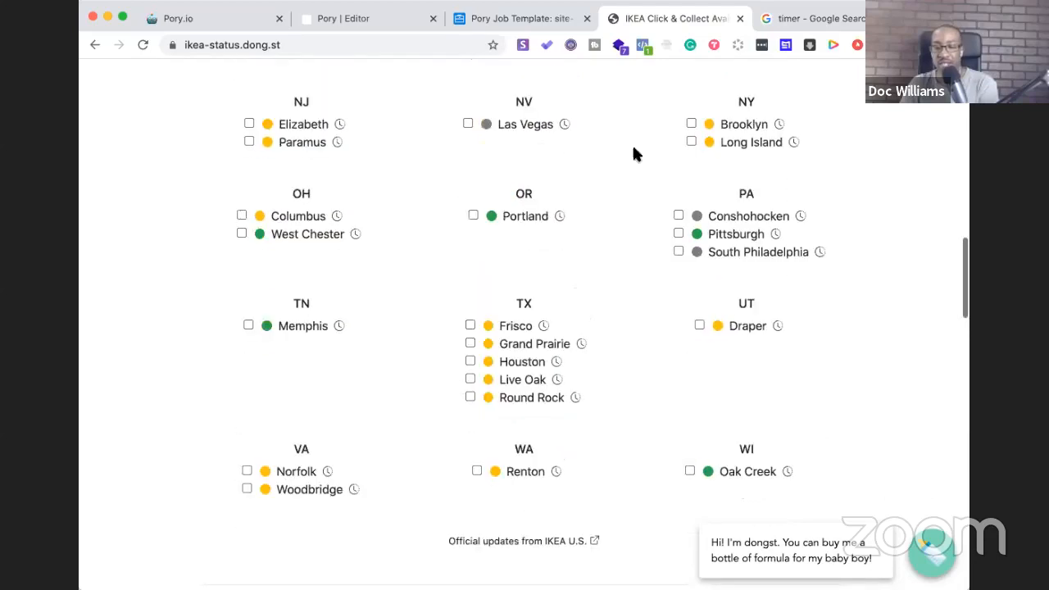
{"action": "scroll", "coordinate": [699, 297], "scroll_direction": "down", "scroll_amount": 4}
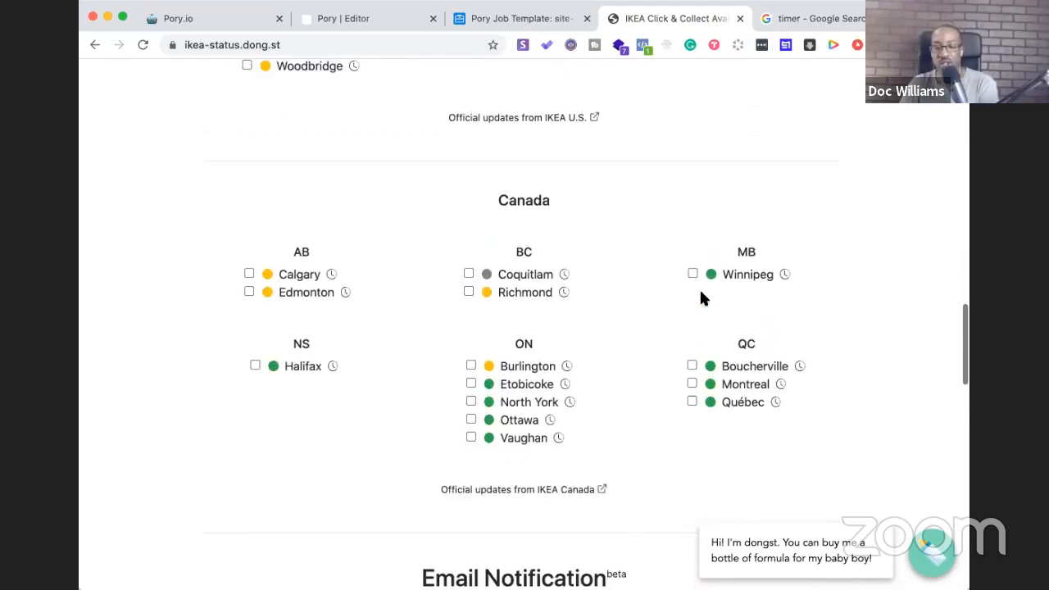
{"action": "scroll", "coordinate": [699, 297], "scroll_direction": "up", "scroll_amount": 15}
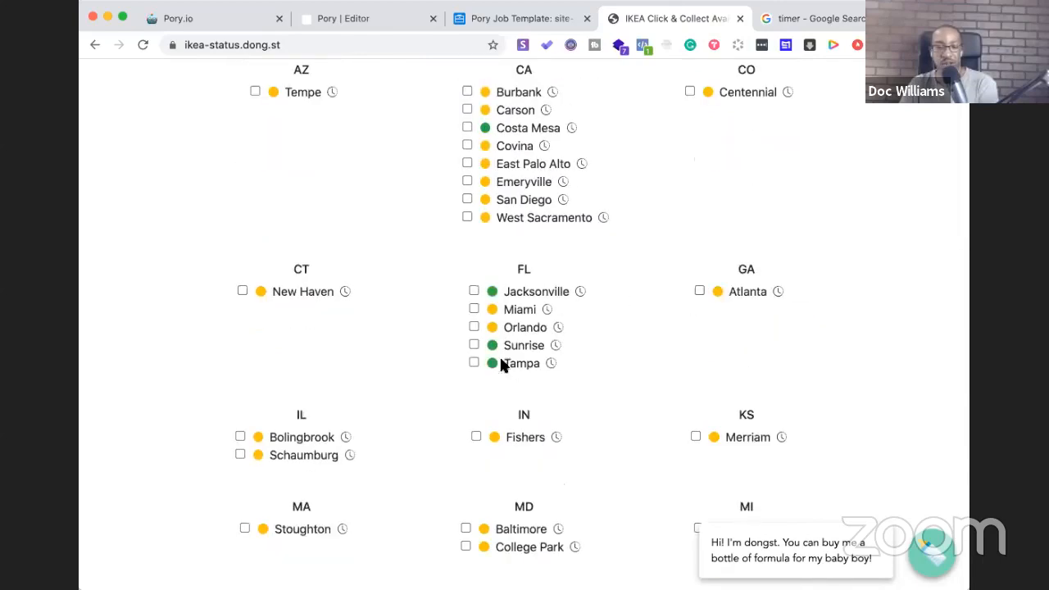
{"action": "scroll", "coordinate": [474, 264], "scroll_direction": "up", "scroll_amount": 3}
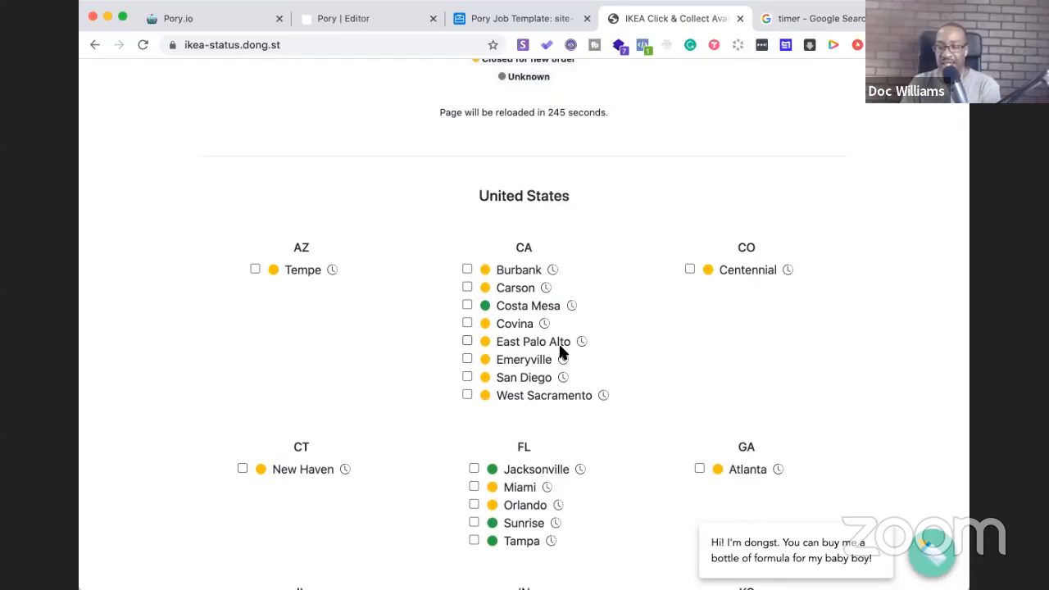
{"action": "scroll", "coordinate": [557, 343], "scroll_direction": "down", "scroll_amount": 15}
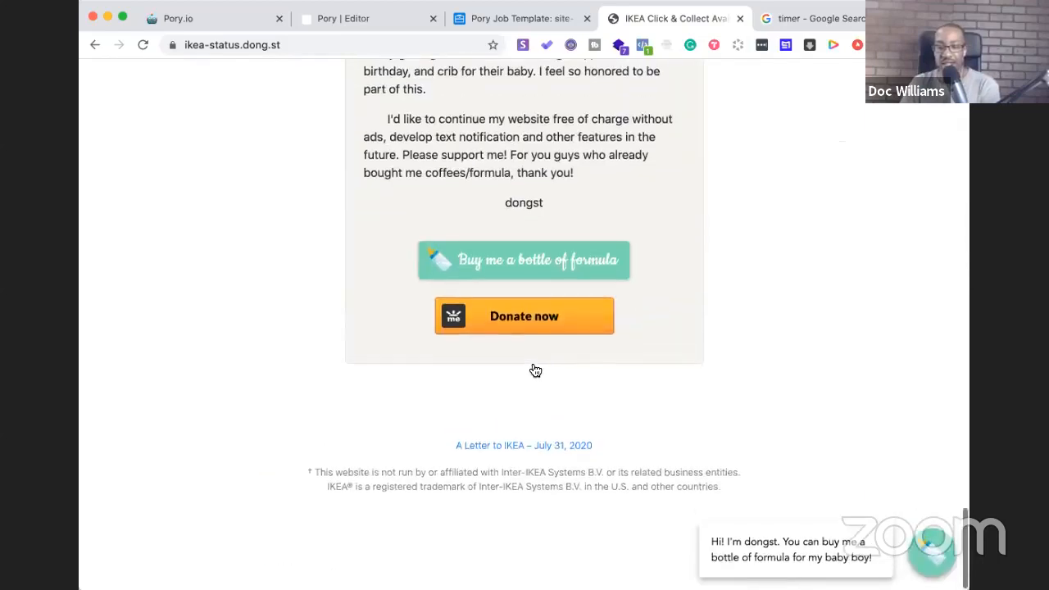
Open the developer's 'Buy me a bottle of formula' page, then return to the IKEA tracker tab
{"action": "left_click", "coordinate": [502, 262]}
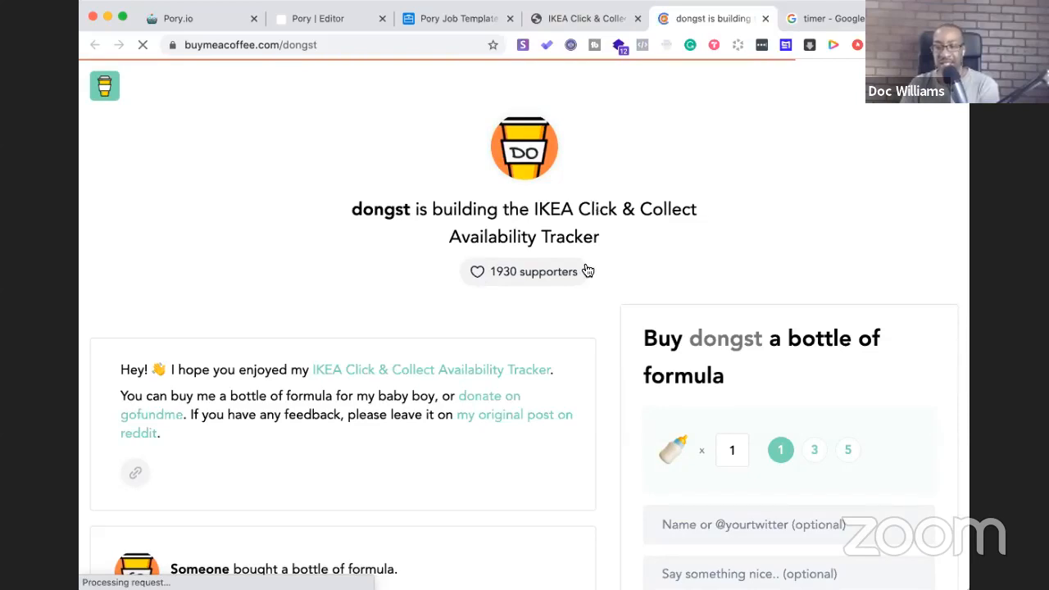
{"action": "key", "text": "ctrl+shift+Tab"}
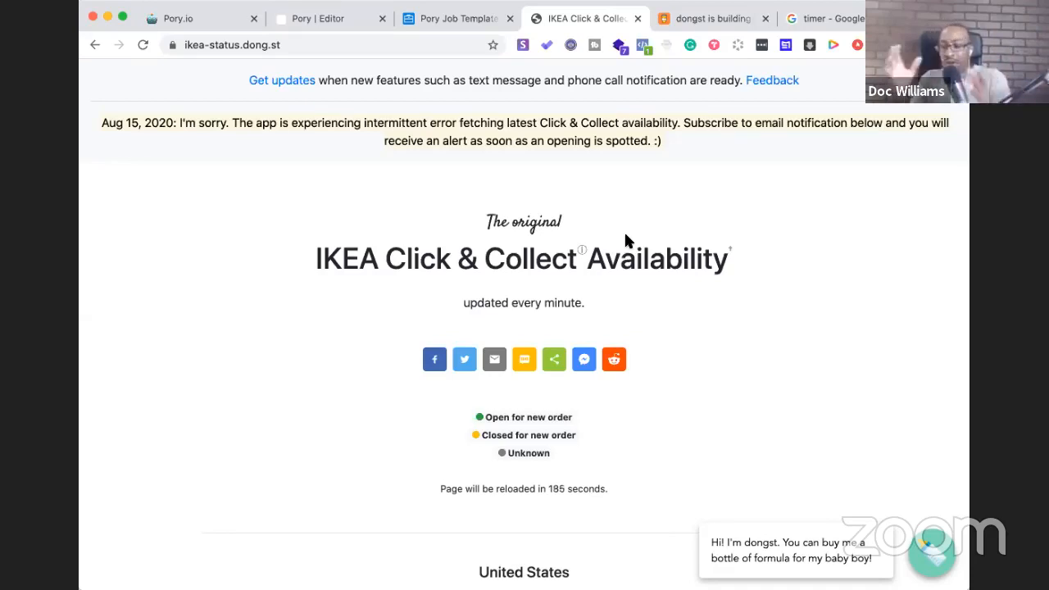
Scroll through the IKEA Cheetah job board preview in the Pory editor
{"action": "left_click", "coordinate": [316, 18]}
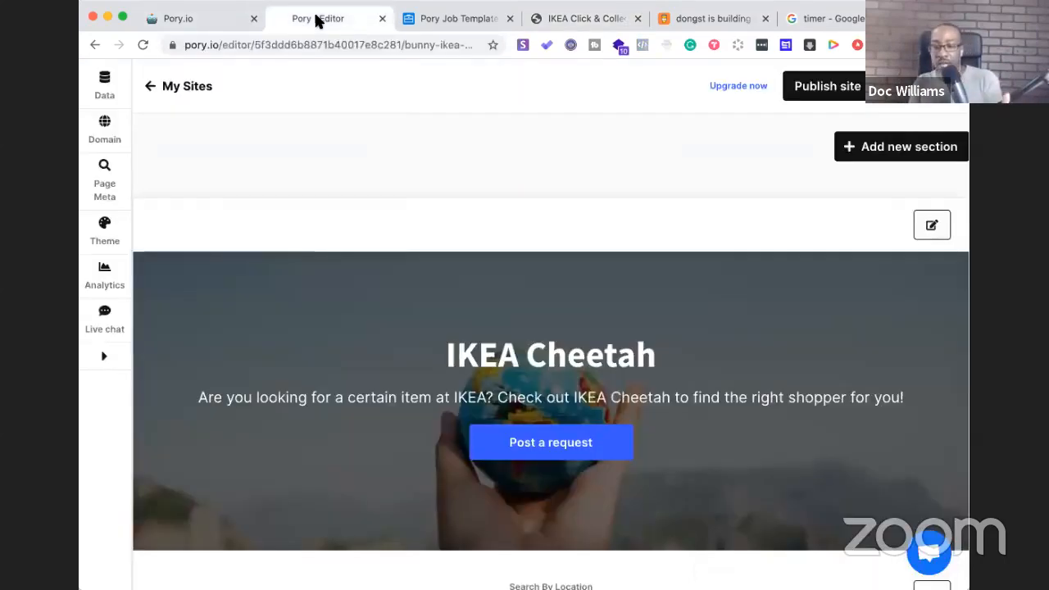
{"action": "scroll", "coordinate": [388, 429], "scroll_direction": "down", "scroll_amount": 4}
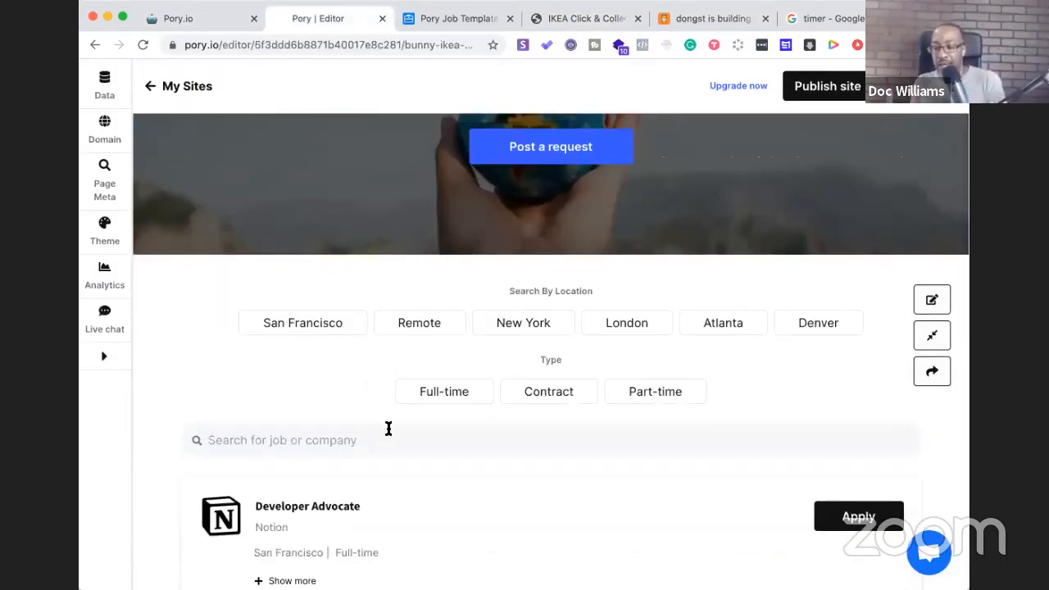
{"action": "scroll", "coordinate": [388, 428], "scroll_direction": "down", "scroll_amount": 1}
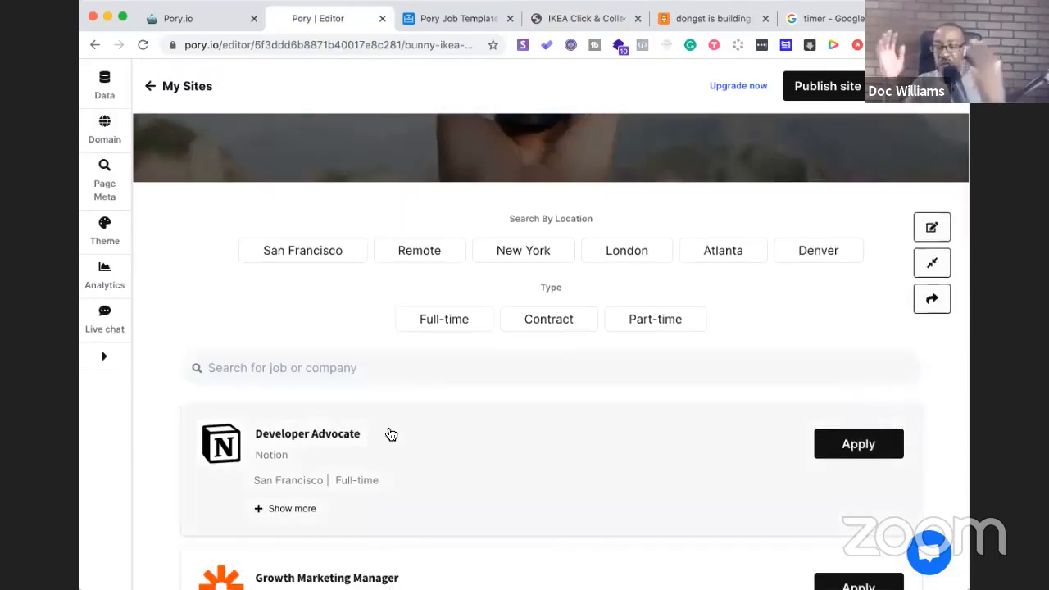
{"action": "scroll", "coordinate": [391, 434], "scroll_direction": "up", "scroll_amount": 2}
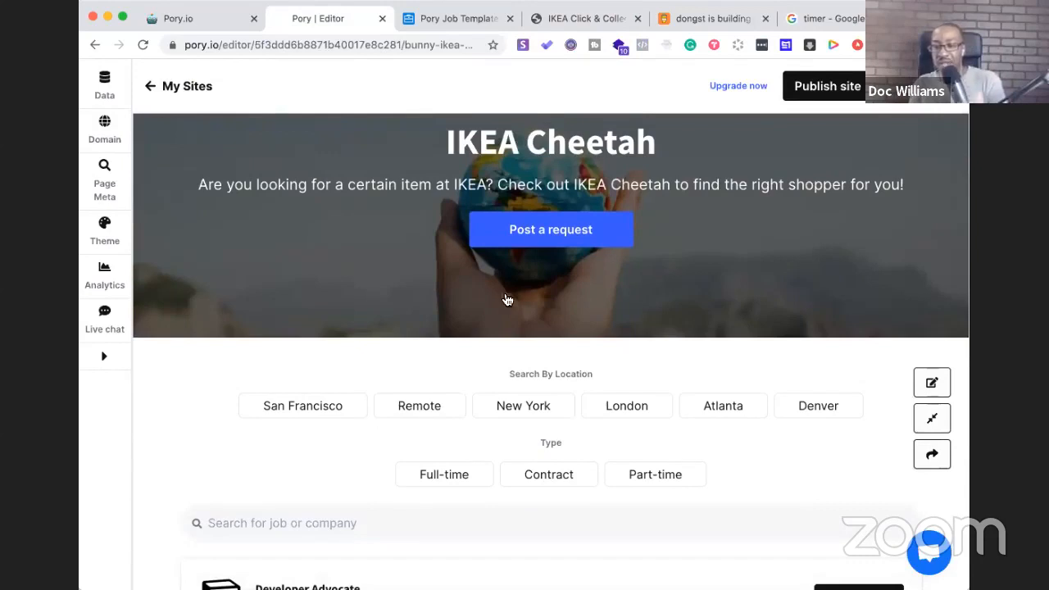
{"action": "scroll", "coordinate": [520, 330], "scroll_direction": "down", "scroll_amount": 3}
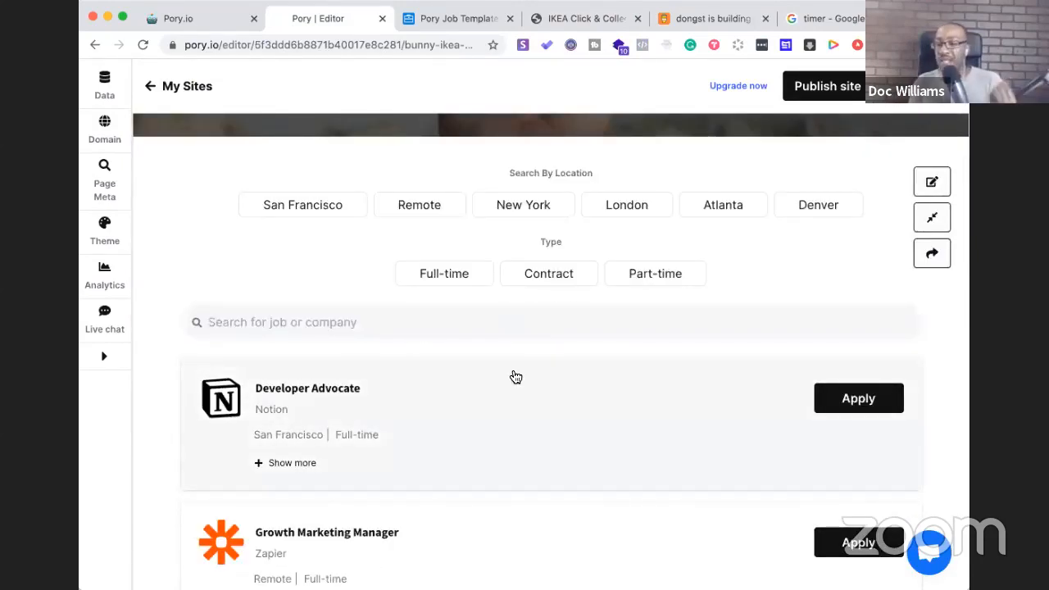
{"action": "scroll", "coordinate": [512, 374], "scroll_direction": "up", "scroll_amount": 5}
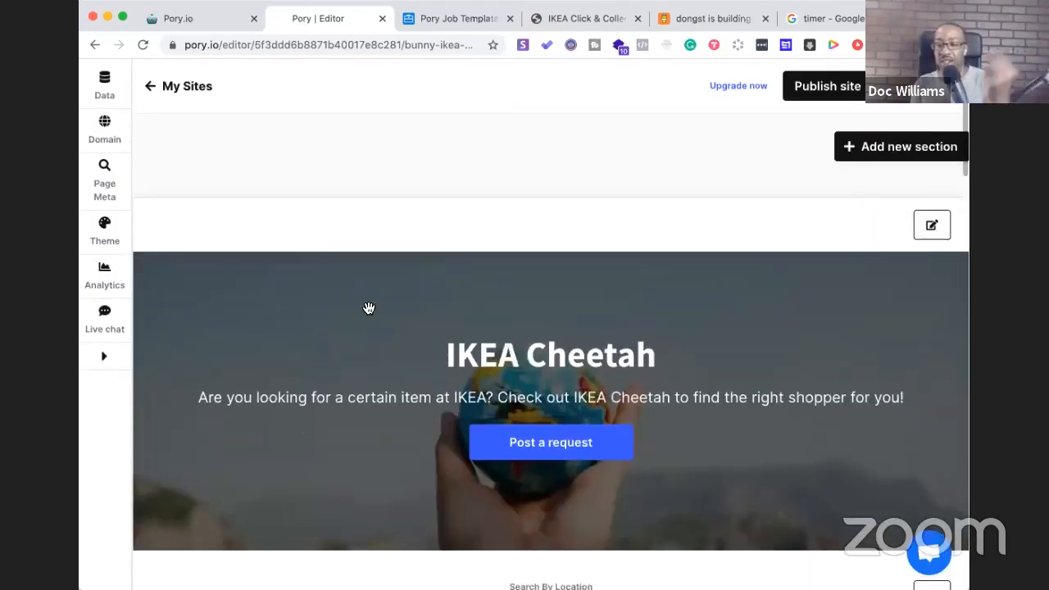
Compare the IKEA Click & Collect status page against the Pory editor preview, going back and forth
{"action": "left_click", "coordinate": [577, 19]}
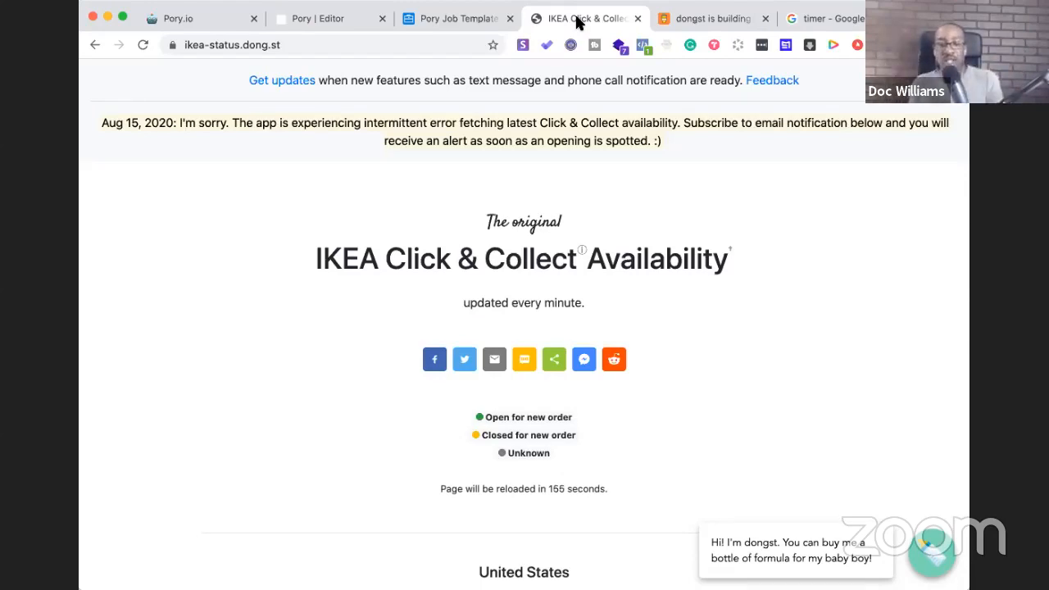
{"action": "left_click", "coordinate": [307, 18]}
{"action": "scroll", "coordinate": [398, 461], "scroll_direction": "down", "scroll_amount": 5}
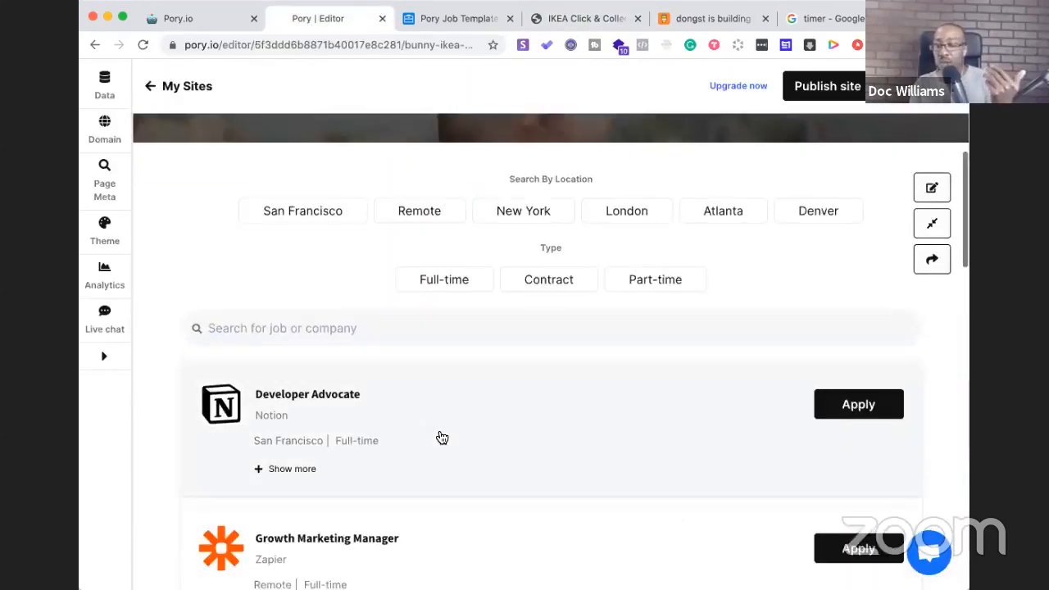
{"action": "scroll", "coordinate": [440, 437], "scroll_direction": "up", "scroll_amount": 3}
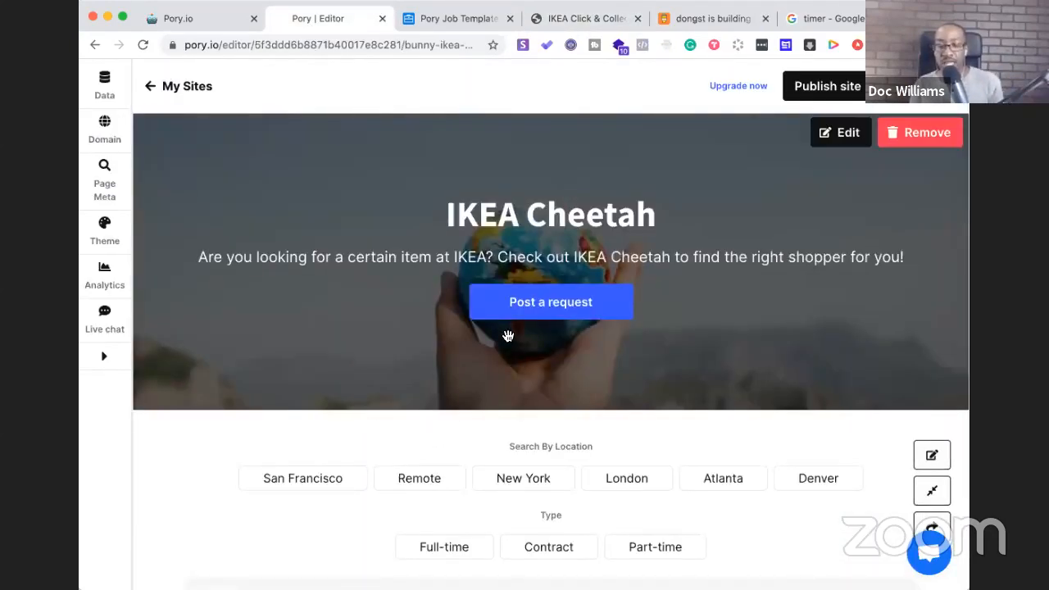
{"action": "scroll", "coordinate": [508, 336], "scroll_direction": "down", "scroll_amount": 4}
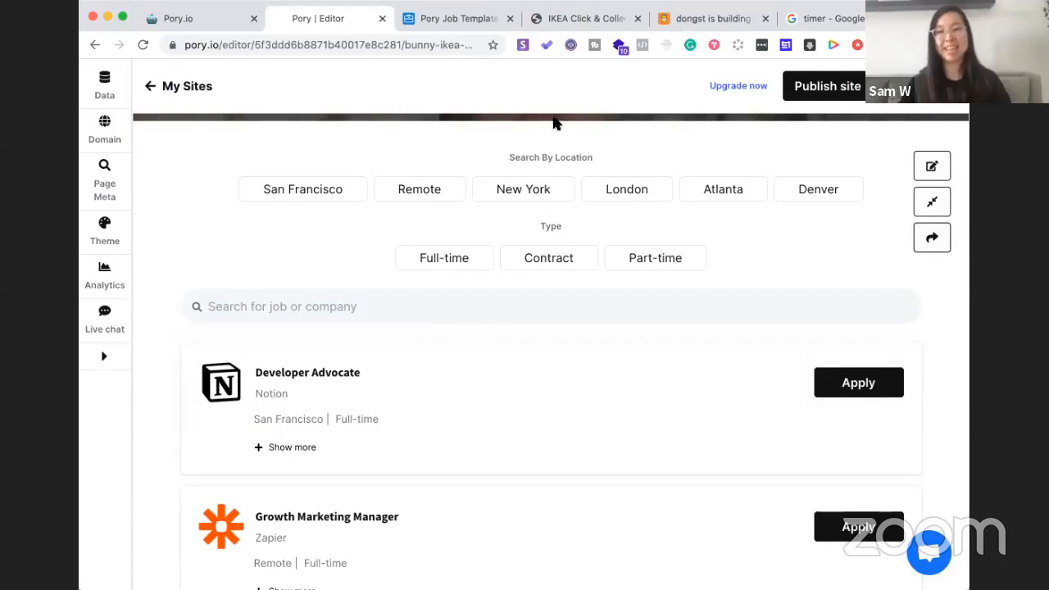
{"action": "left_click", "coordinate": [579, 24]}
{"action": "scroll", "coordinate": [603, 236], "scroll_direction": "down", "scroll_amount": 1}
{"action": "scroll", "coordinate": [603, 239], "scroll_direction": "up", "scroll_amount": 1}
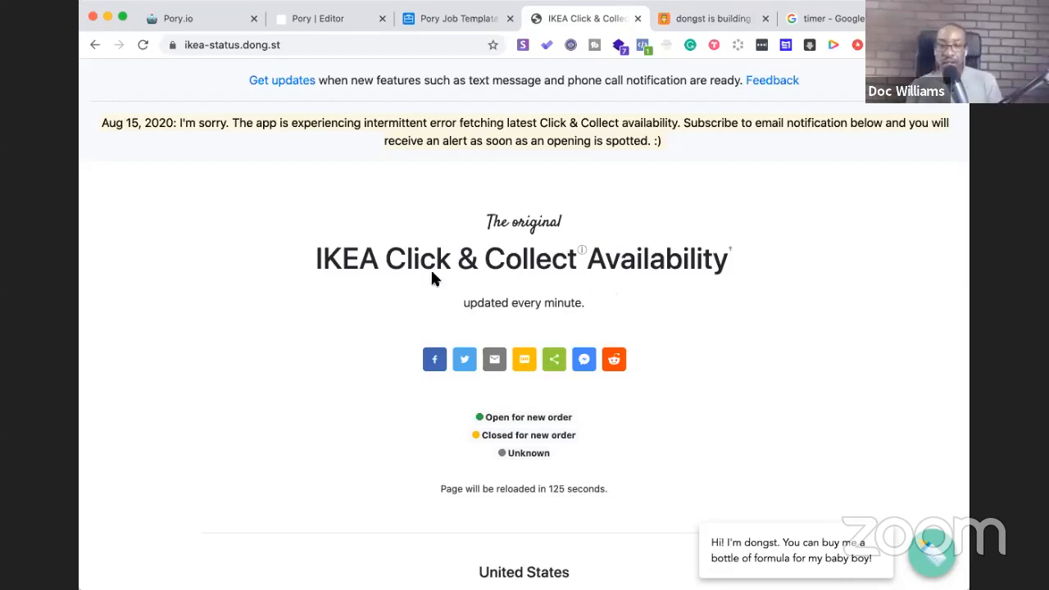
{"action": "left_click", "coordinate": [335, 17]}
Start the Google stopwatch running and return to the IKEA Cheetah editor
{"action": "left_click", "coordinate": [440, 23]}
{"action": "left_click", "coordinate": [344, 26]}
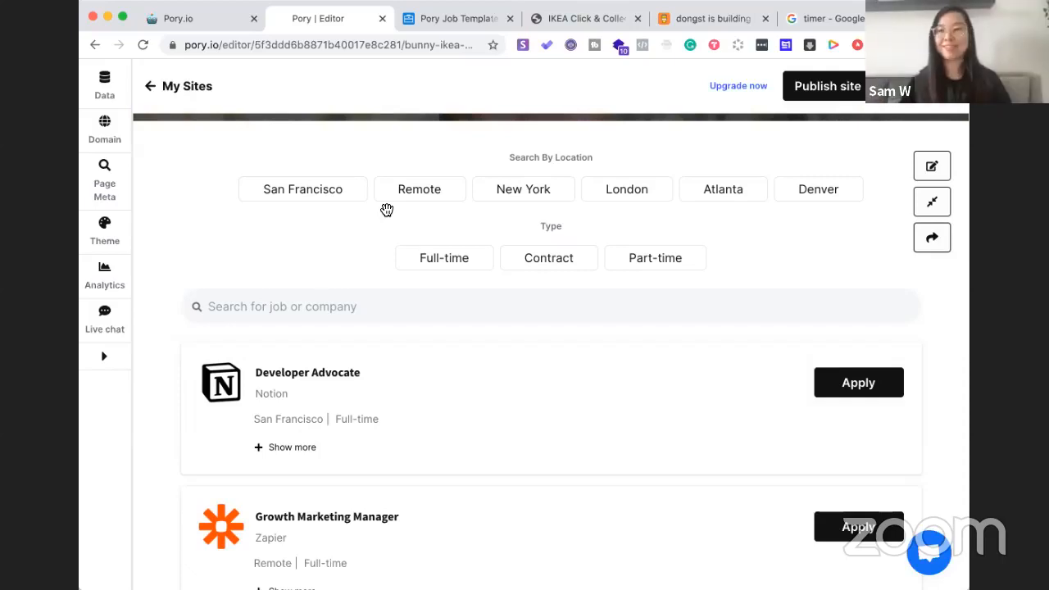
{"action": "left_click", "coordinate": [802, 16]}
{"action": "left_click", "coordinate": [247, 342]}
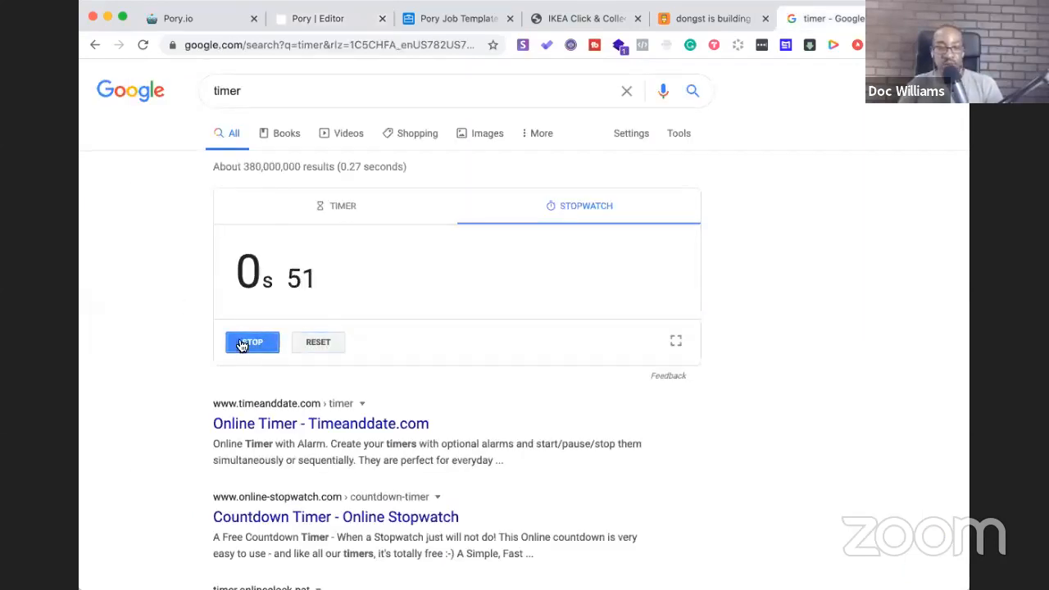
{"action": "left_click", "coordinate": [323, 18]}
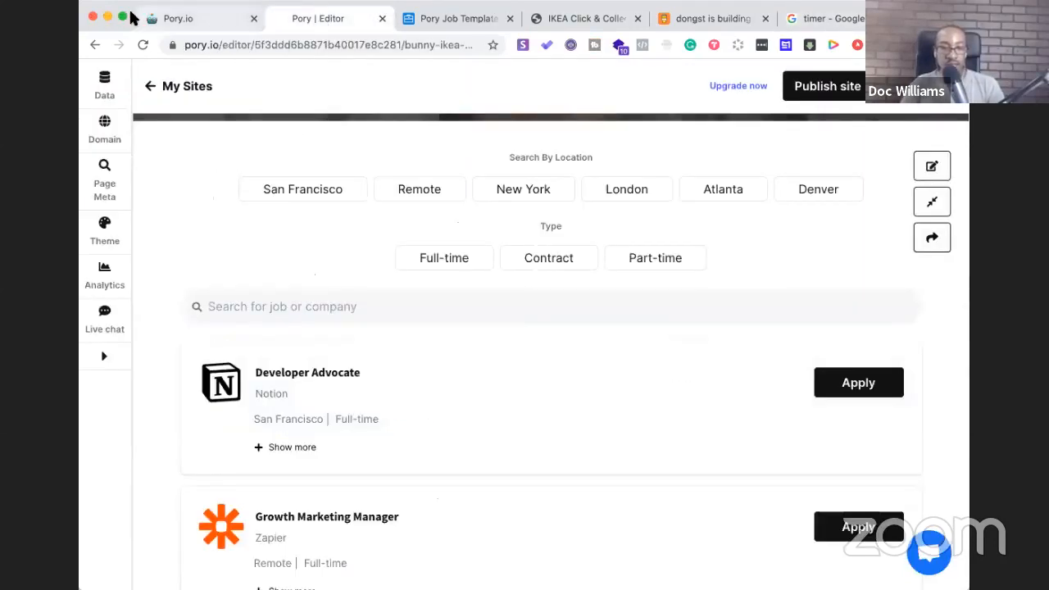
Maximize the browser window and compare the Airtable job positions grid with the editor's Notion and Zapier listings
{"action": "left_click", "coordinate": [122, 21]}
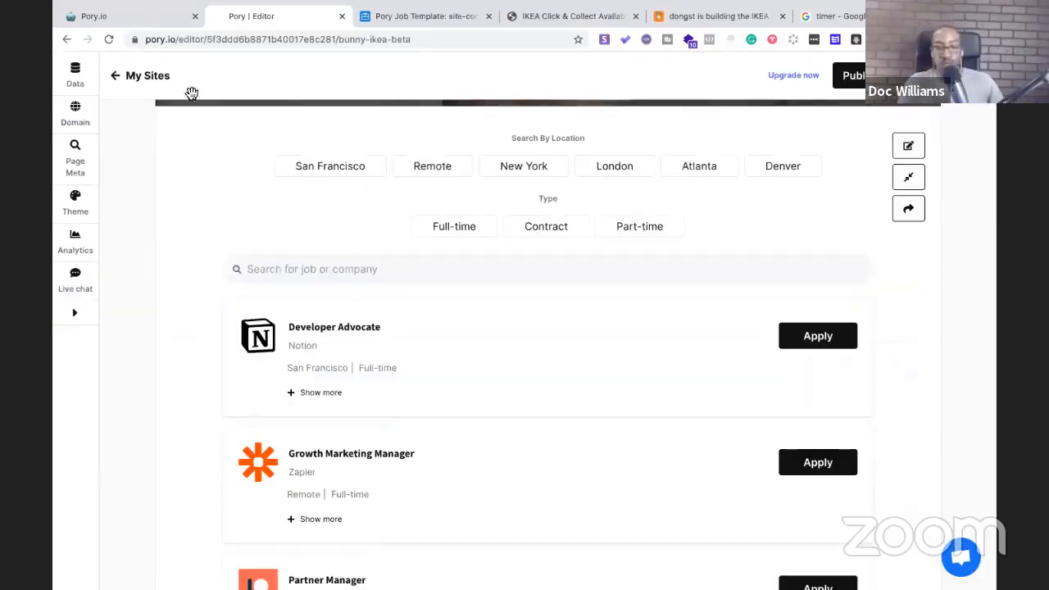
{"action": "scroll", "coordinate": [296, 306], "scroll_direction": "up", "scroll_amount": 10}
{"action": "left_click", "coordinate": [377, 16]}
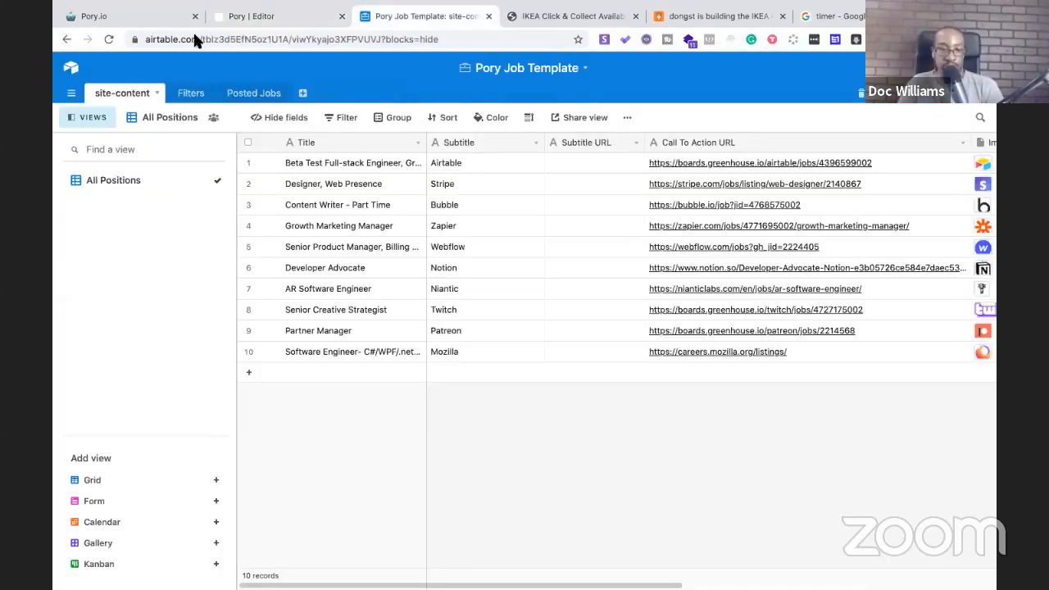
{"action": "left_click", "coordinate": [232, 18]}
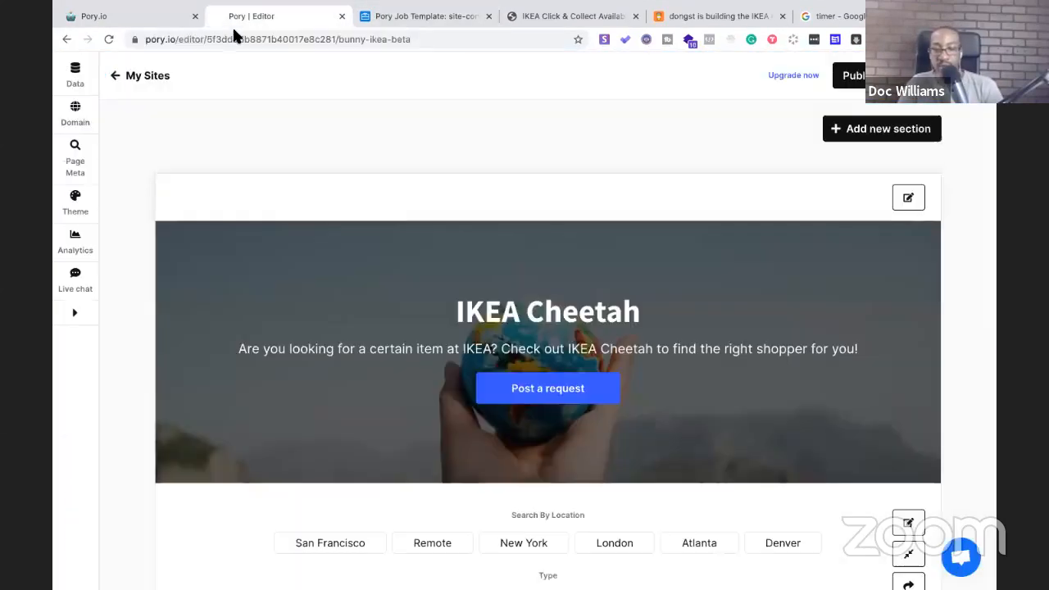
{"action": "scroll", "coordinate": [518, 280], "scroll_direction": "down", "scroll_amount": 1}
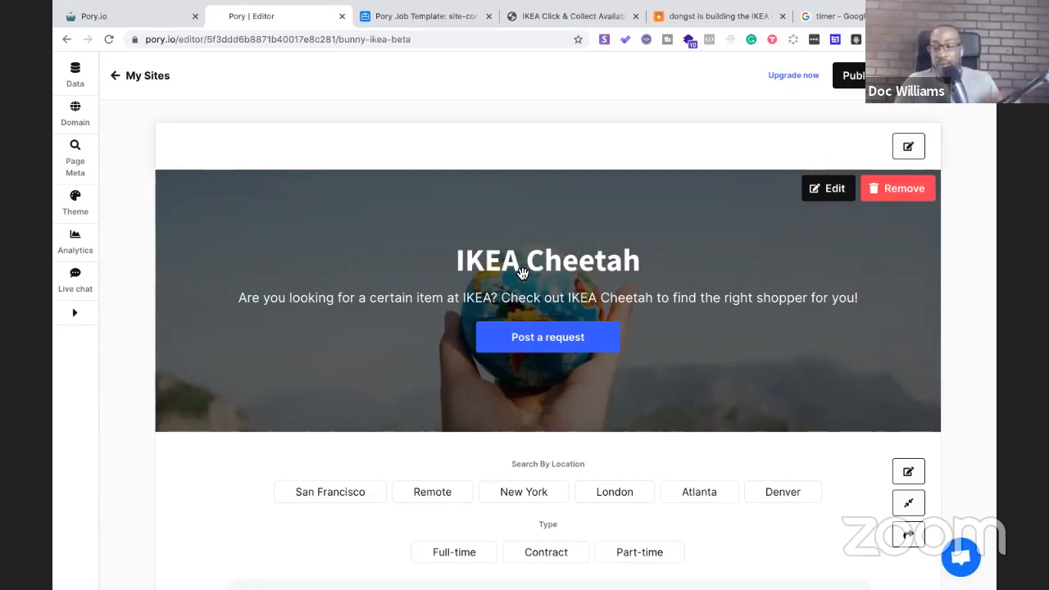
{"action": "scroll", "coordinate": [521, 273], "scroll_direction": "down", "scroll_amount": 5}
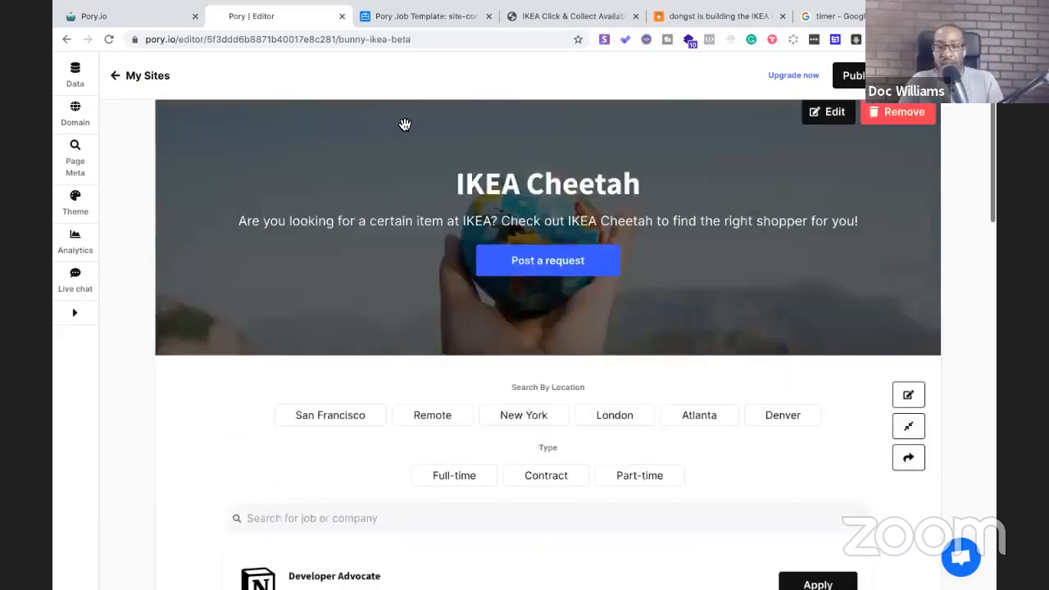
{"action": "left_click", "coordinate": [380, 20]}
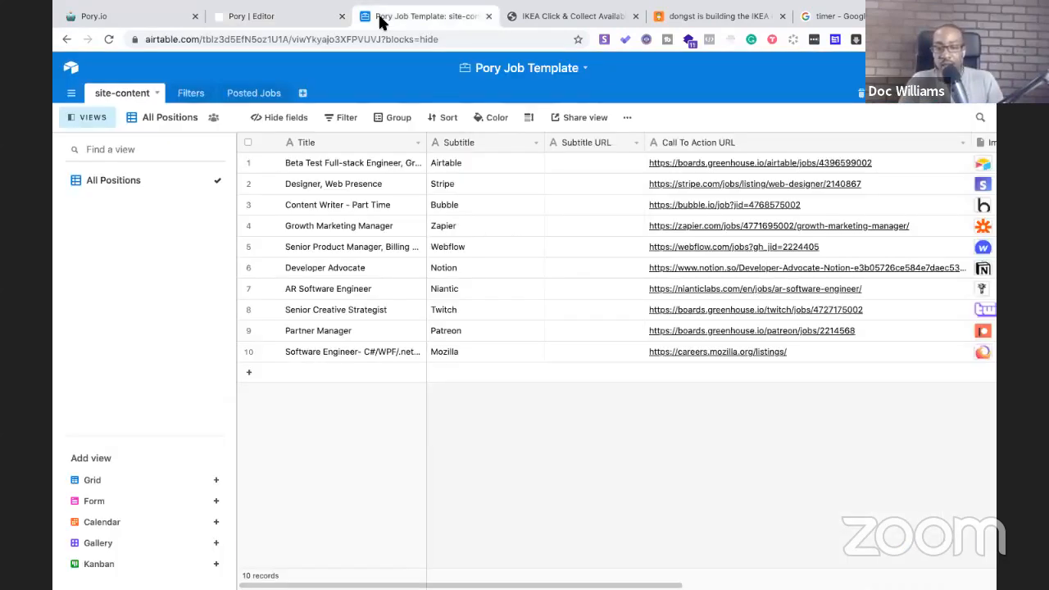
{"action": "left_click", "coordinate": [301, 22]}
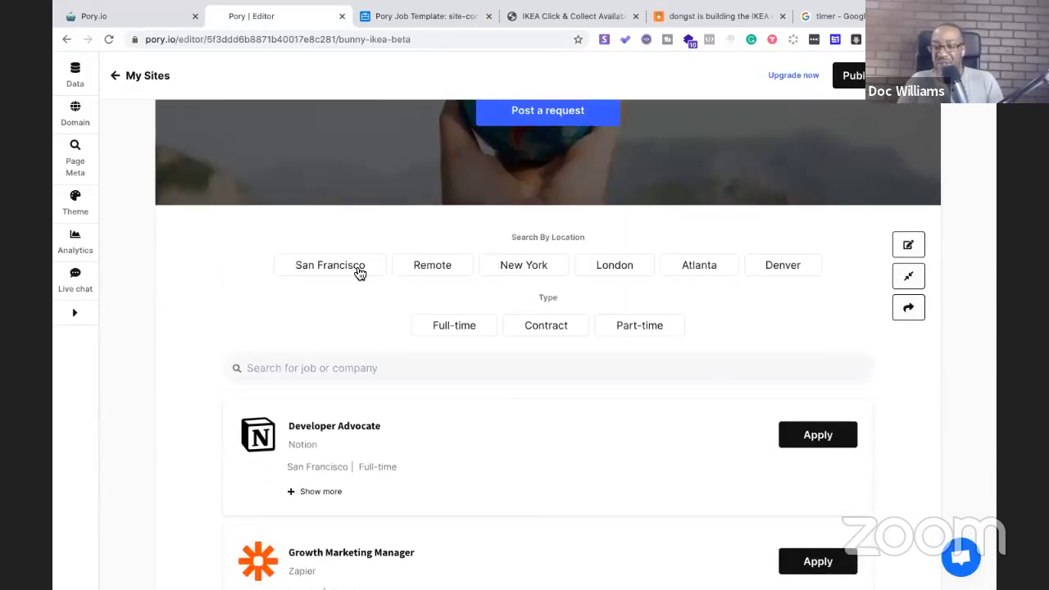
{"action": "left_click", "coordinate": [594, 20]}
{"action": "scroll", "coordinate": [430, 338], "scroll_direction": "down", "scroll_amount": 5}
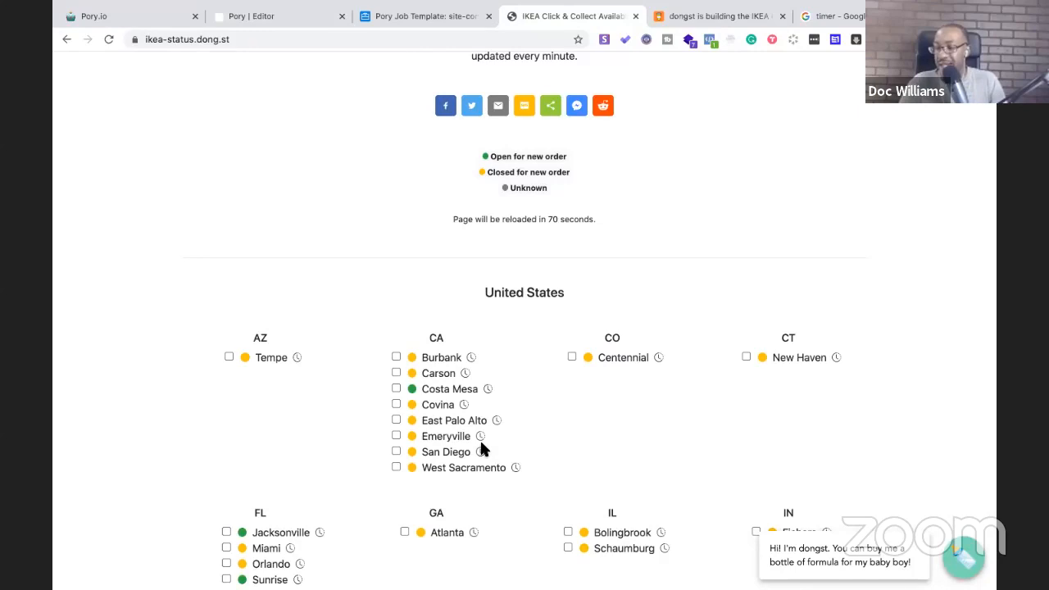
{"action": "scroll", "coordinate": [536, 423], "scroll_direction": "down", "scroll_amount": 5}
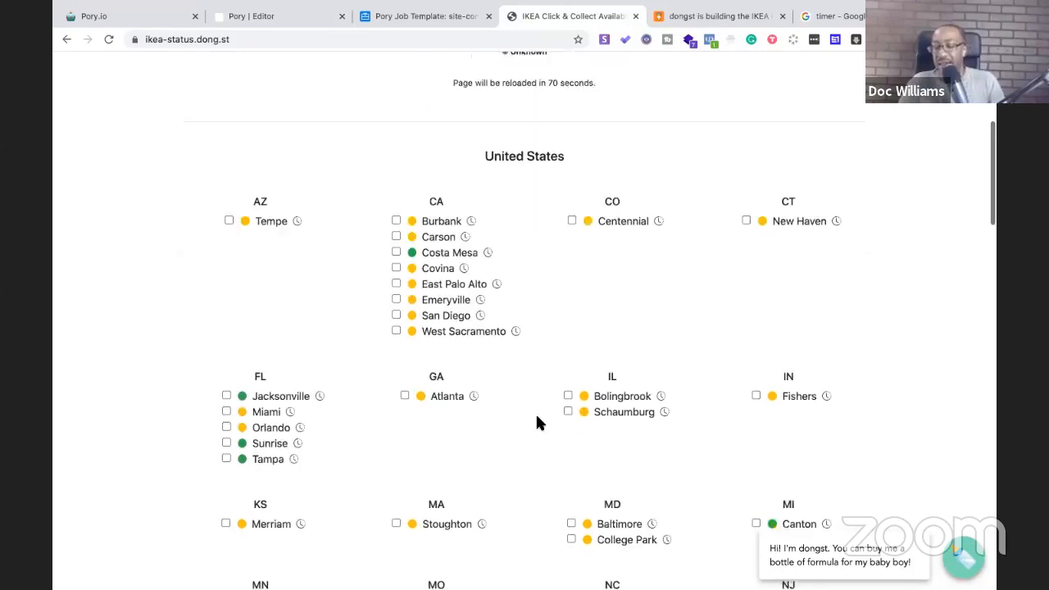
{"action": "scroll", "coordinate": [533, 438], "scroll_direction": "down", "scroll_amount": 1}
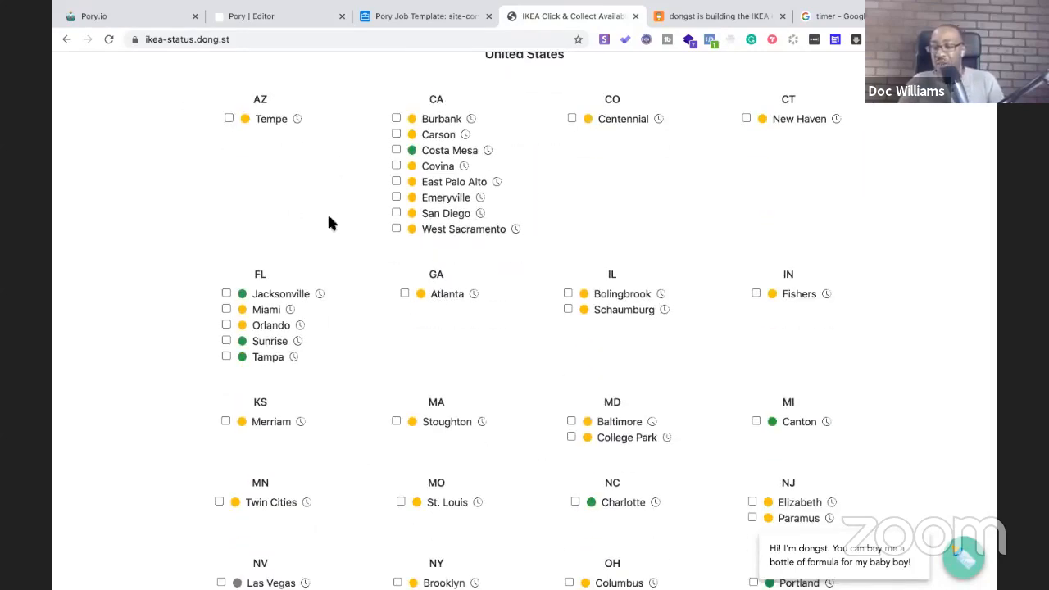
{"action": "scroll", "coordinate": [620, 255], "scroll_direction": "down", "scroll_amount": 7}
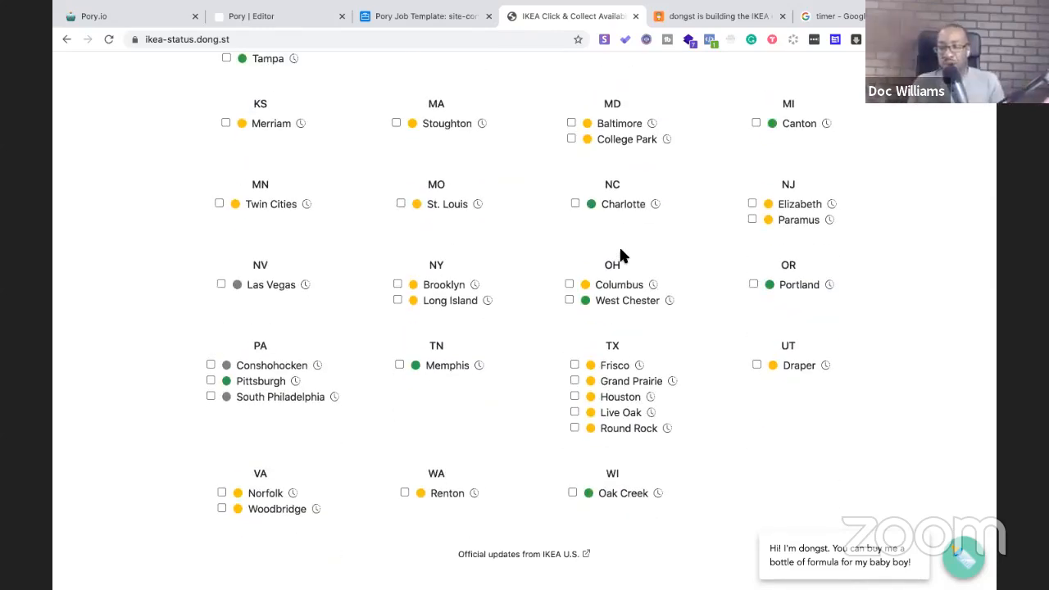
{"action": "left_click", "coordinate": [281, 16]}
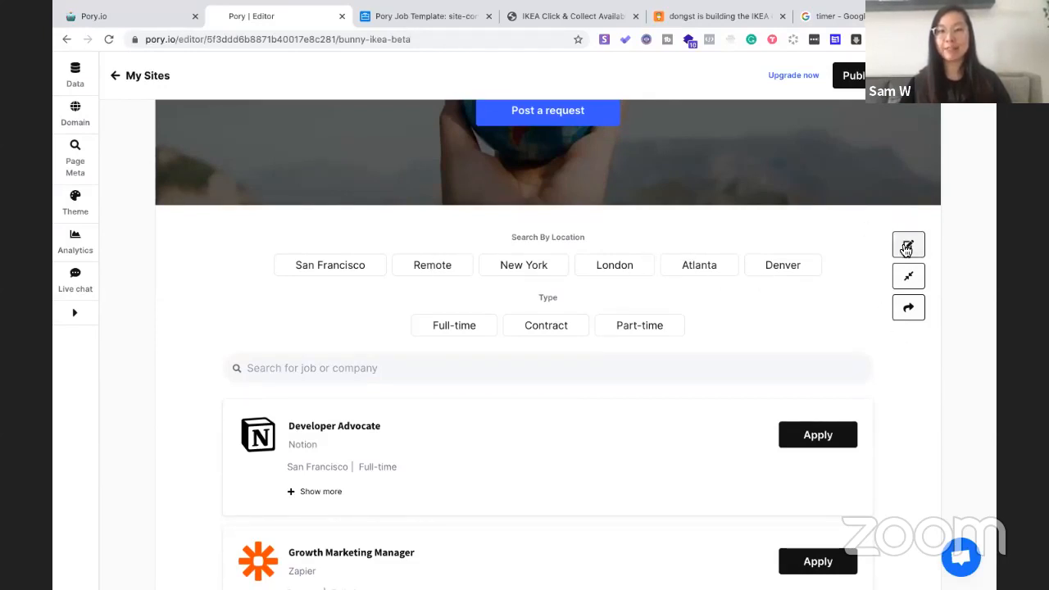
Review the job listings' filter settings: both filters Tags, placeholders 'Search By Location' and 'Type', record view Expand
{"action": "left_click", "coordinate": [901, 250]}
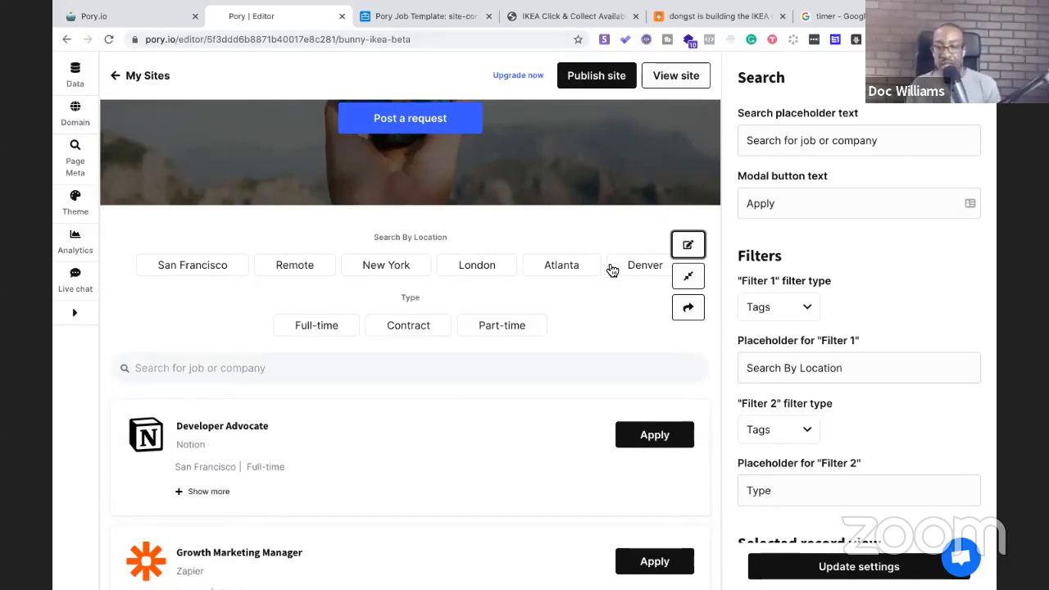
{"action": "scroll", "coordinate": [612, 271], "scroll_direction": "up", "scroll_amount": 1}
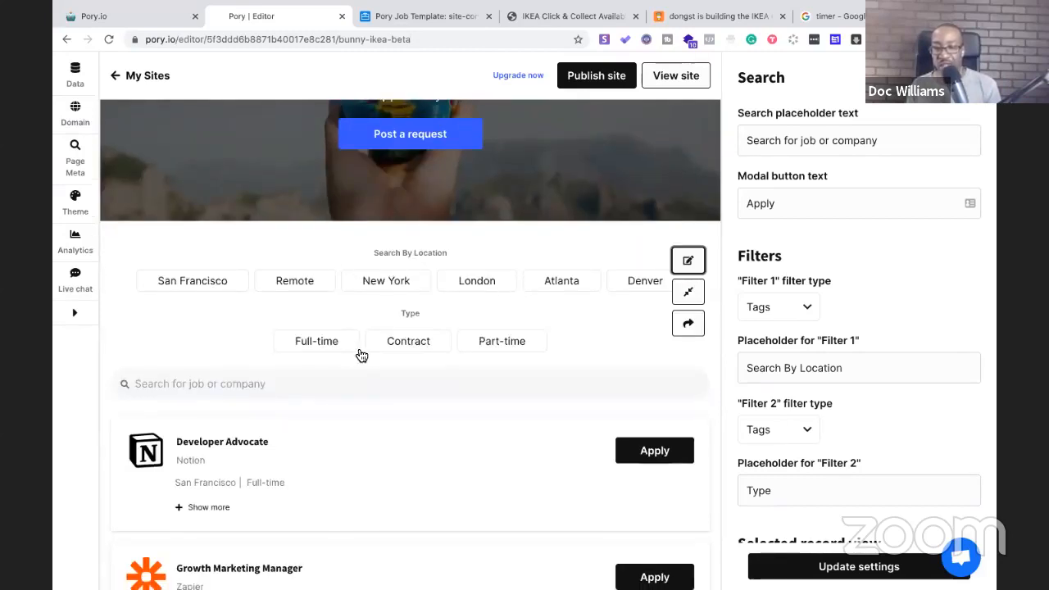
{"action": "scroll", "coordinate": [463, 325], "scroll_direction": "up", "scroll_amount": 2}
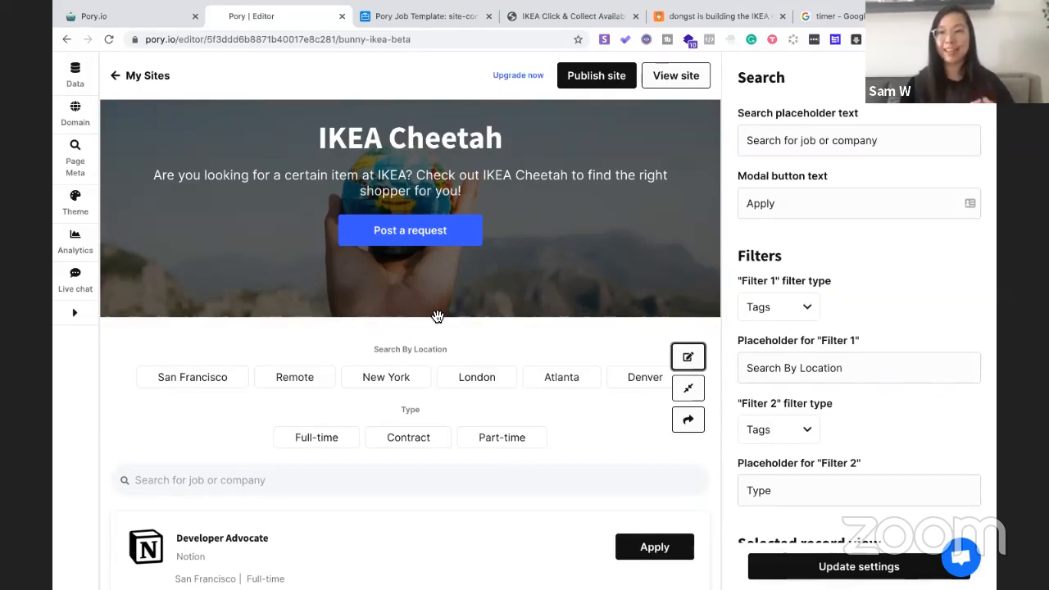
{"action": "scroll", "coordinate": [436, 316], "scroll_direction": "down", "scroll_amount": 1}
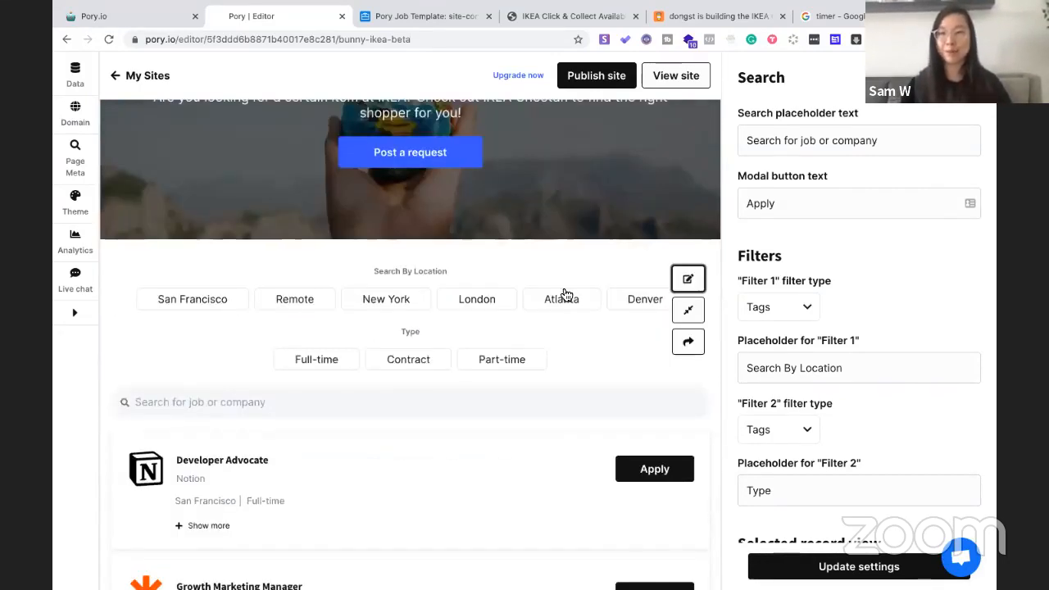
{"action": "scroll", "coordinate": [566, 300], "scroll_direction": "down", "scroll_amount": 3}
{"action": "scroll", "coordinate": [565, 296], "scroll_direction": "up", "scroll_amount": 4}
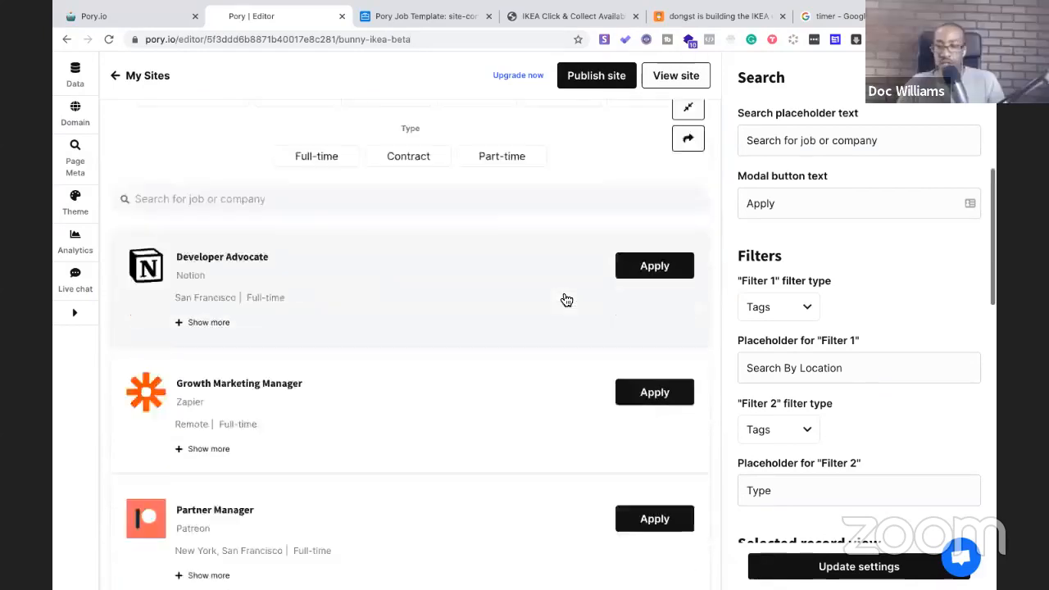
{"action": "scroll", "coordinate": [726, 262], "scroll_direction": "down", "scroll_amount": 2}
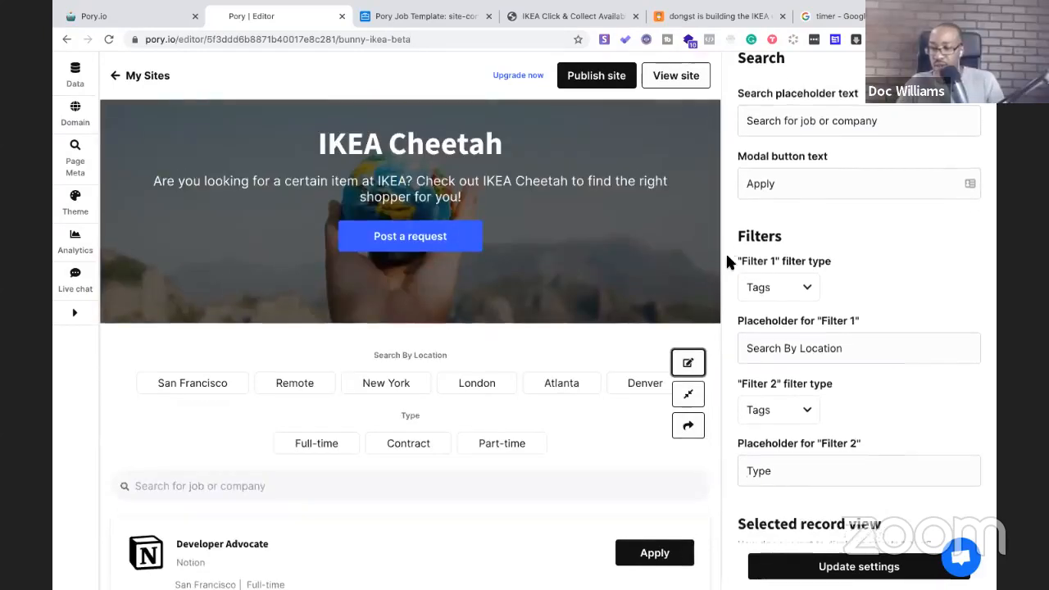
{"action": "scroll", "coordinate": [363, 366], "scroll_direction": "down", "scroll_amount": 1}
Filter the preview listing to New York and San Francisco and scroll the results
{"action": "left_click", "coordinate": [363, 366]}
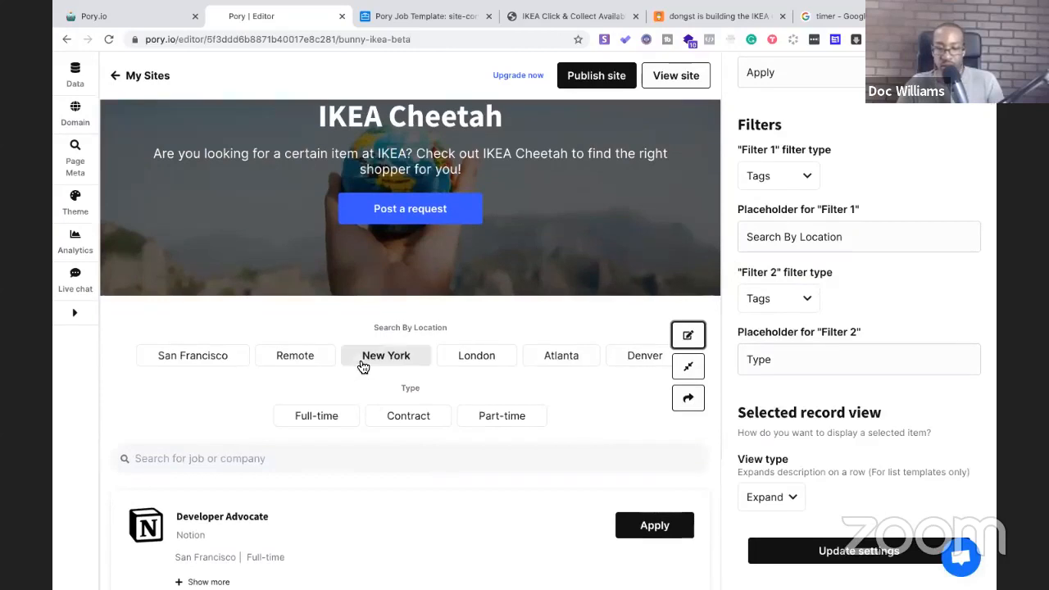
{"action": "left_click", "coordinate": [221, 358]}
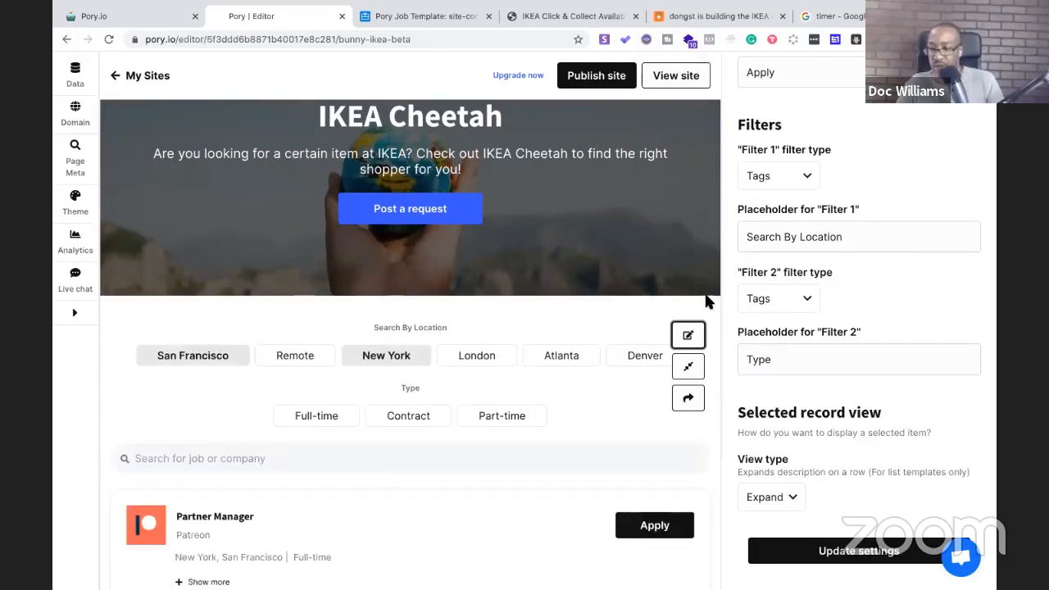
{"action": "scroll", "coordinate": [709, 303], "scroll_direction": "down", "scroll_amount": 1}
{"action": "scroll", "coordinate": [807, 272], "scroll_direction": "down", "scroll_amount": 2}
{"action": "scroll", "coordinate": [808, 270], "scroll_direction": "up", "scroll_amount": 1}
{"action": "scroll", "coordinate": [807, 270], "scroll_direction": "down", "scroll_amount": 1}
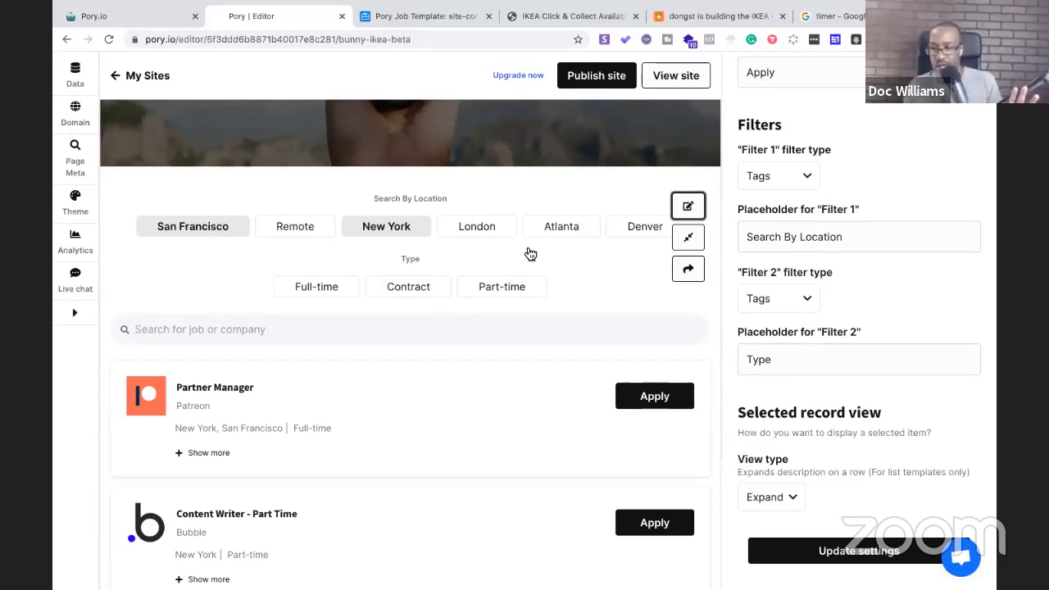
{"action": "scroll", "coordinate": [803, 254], "scroll_direction": "up", "scroll_amount": 1}
{"action": "scroll", "coordinate": [803, 254], "scroll_direction": "up", "scroll_amount": 1}
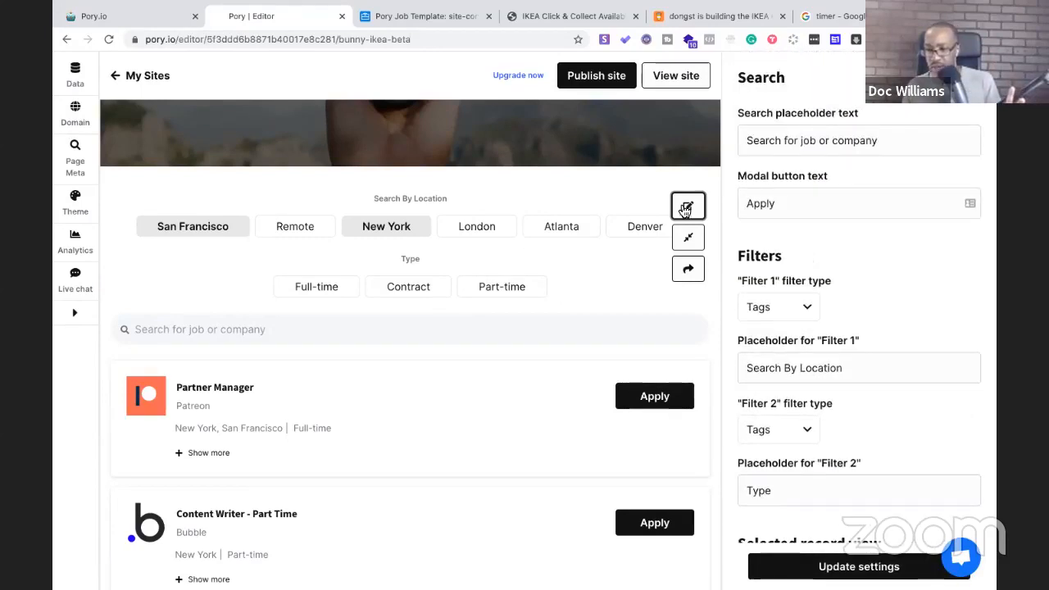
{"action": "scroll", "coordinate": [774, 214], "scroll_direction": "down", "scroll_amount": 1}
{"action": "scroll", "coordinate": [852, 271], "scroll_direction": "down", "scroll_amount": 1}
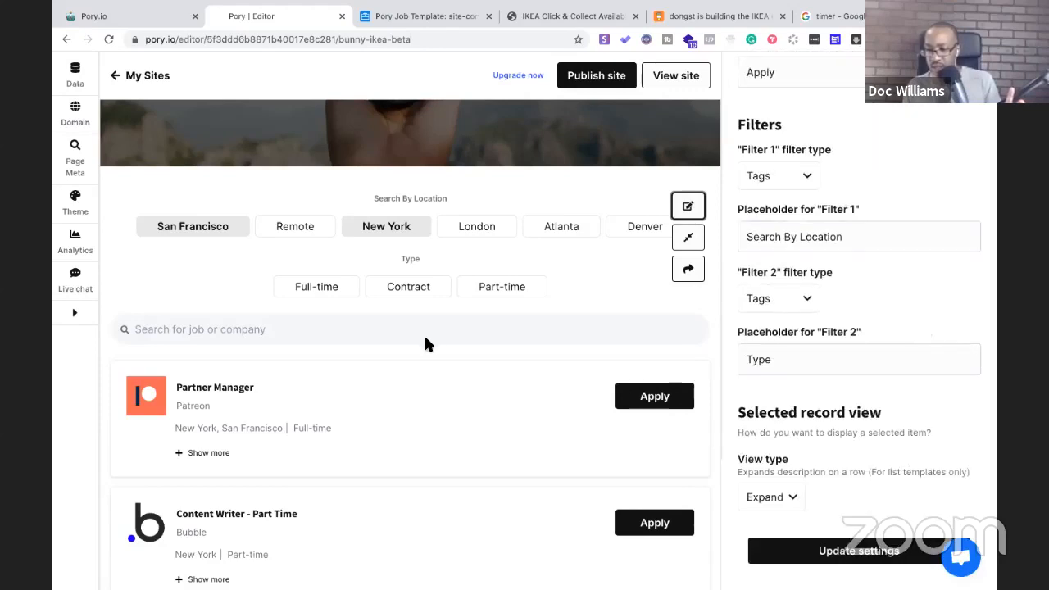
Check the section's Filter 1 settings, keeping it as Tags with its placeholder unchanged
{"action": "left_click", "coordinate": [688, 211]}
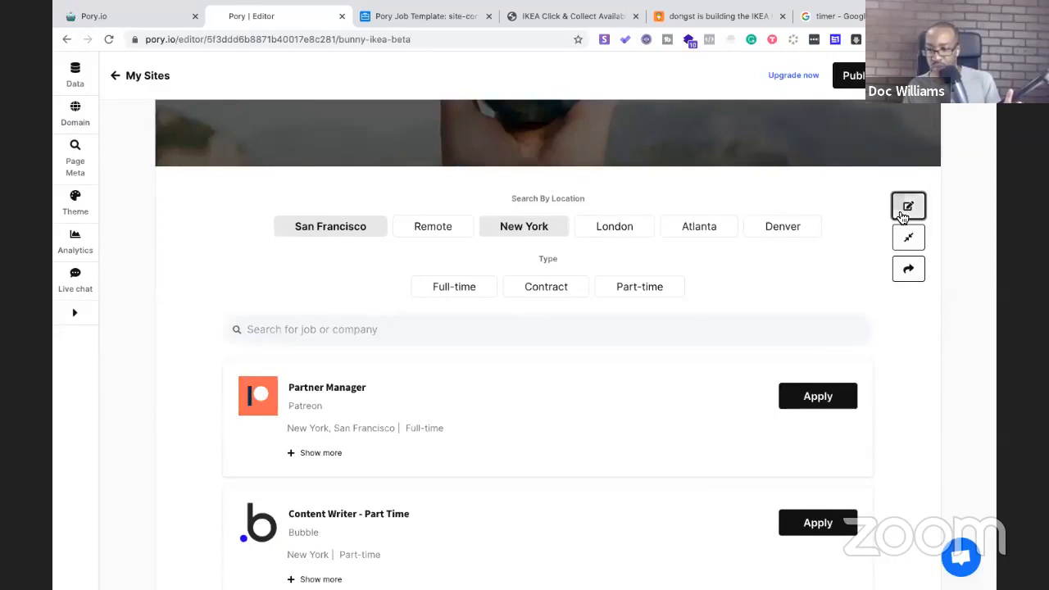
{"action": "left_click", "coordinate": [776, 304]}
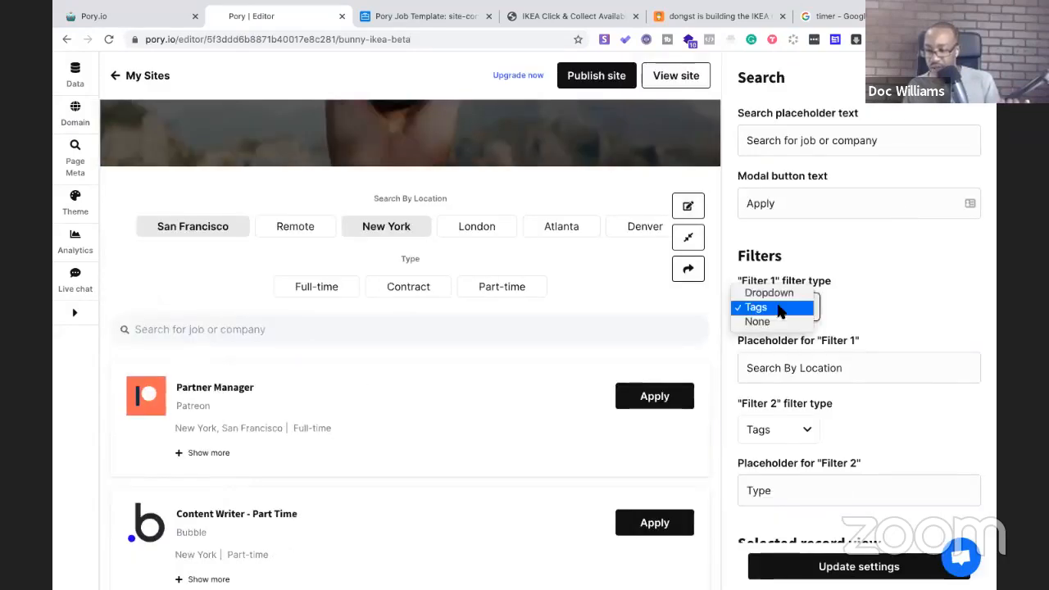
{"action": "left_click", "coordinate": [861, 303]}
{"action": "scroll", "coordinate": [858, 297], "scroll_direction": "down", "scroll_amount": 1}
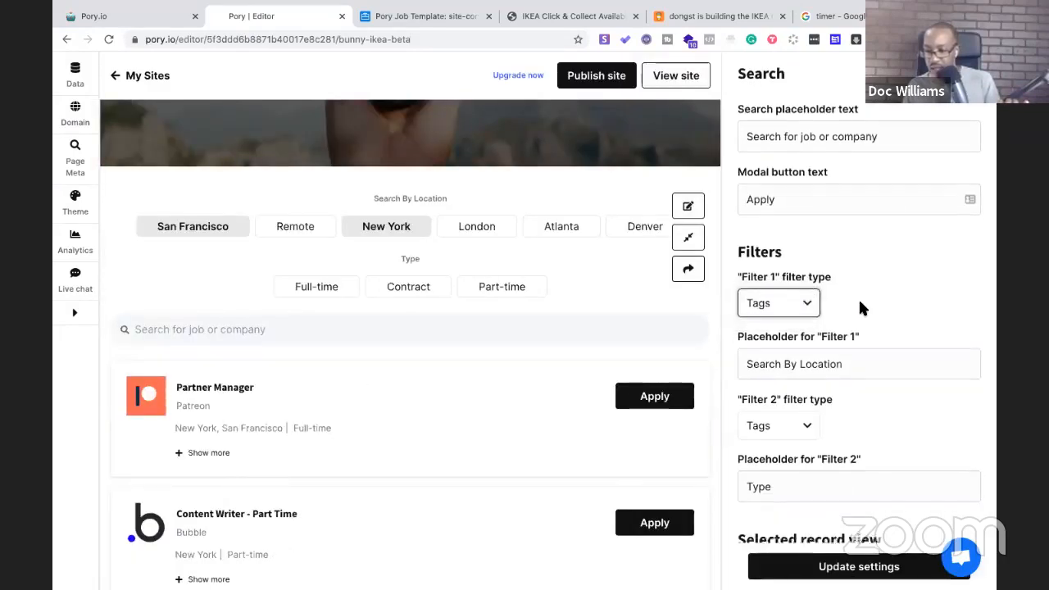
{"action": "left_click", "coordinate": [846, 330]}
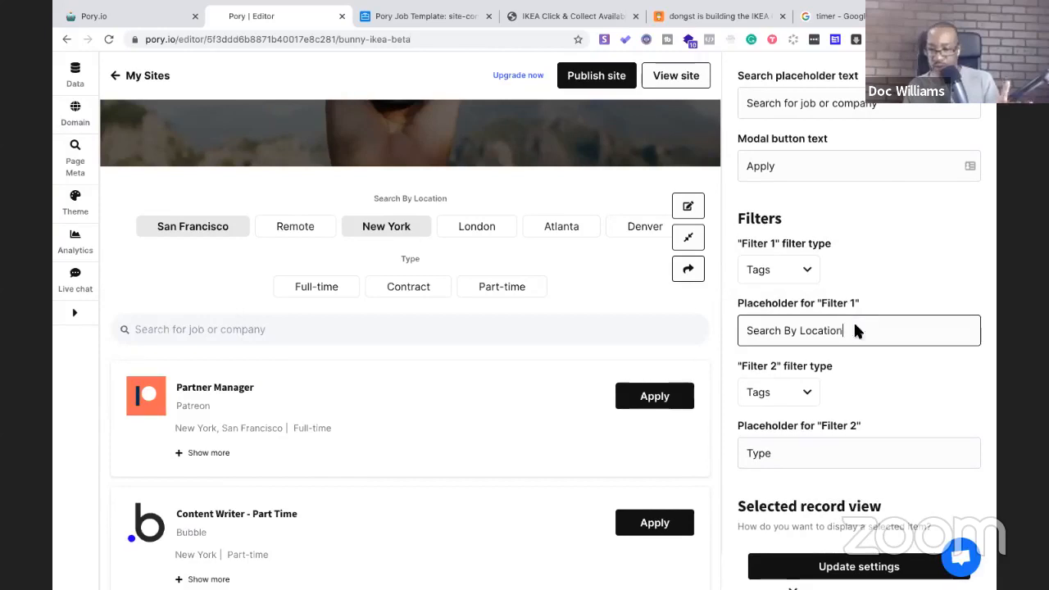
{"action": "left_click", "coordinate": [941, 285]}
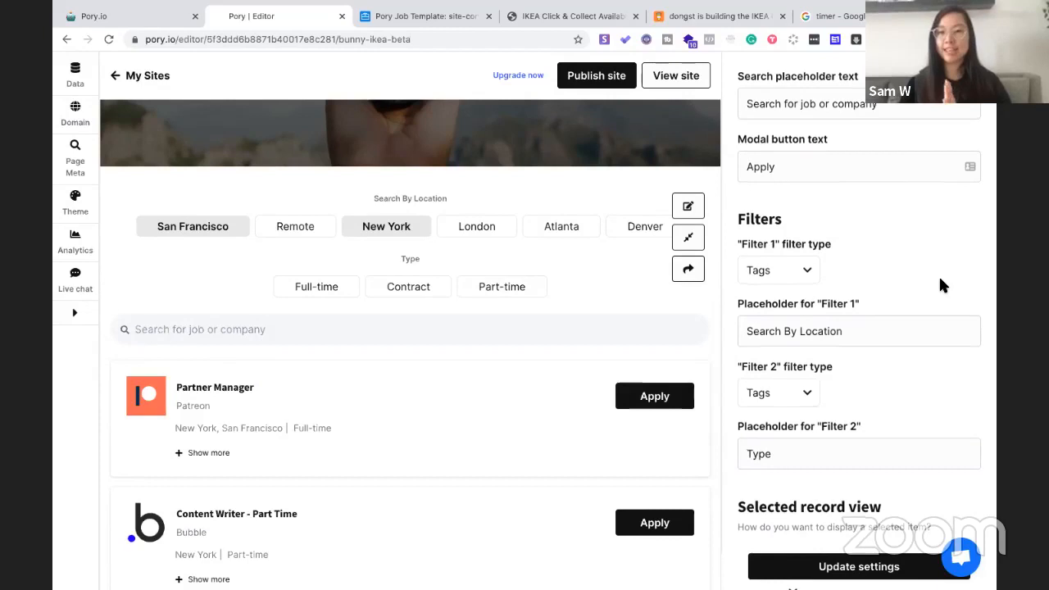
{"action": "scroll", "coordinate": [940, 284], "scroll_direction": "up", "scroll_amount": 1}
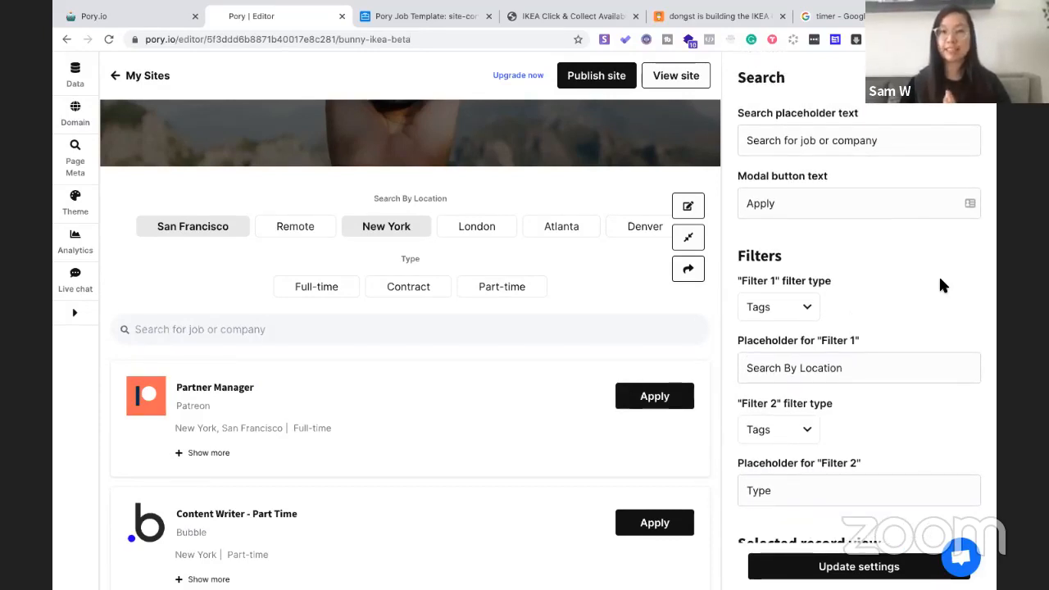
{"action": "left_click", "coordinate": [378, 22]}
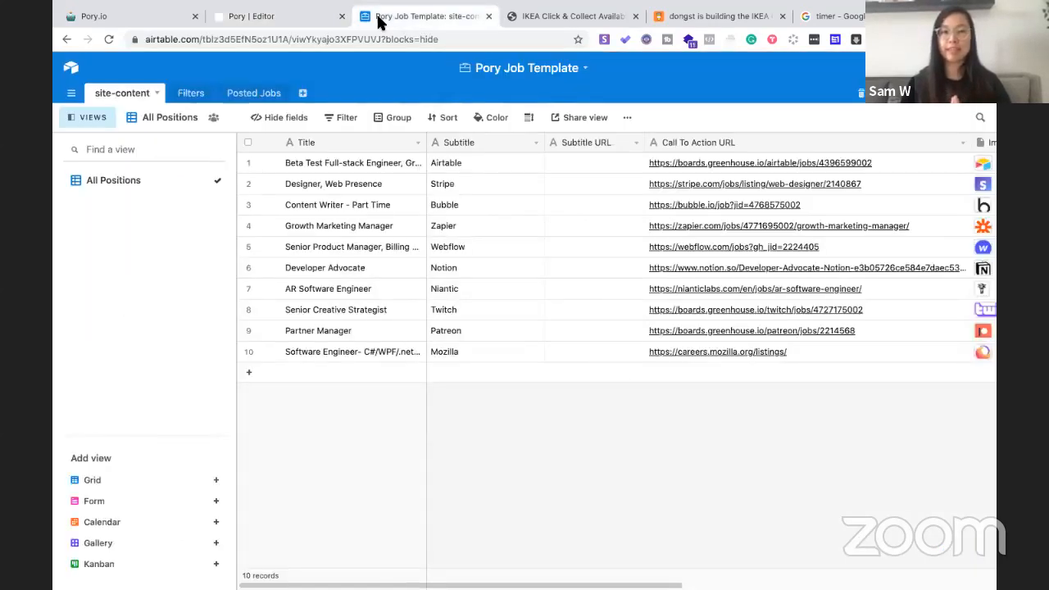
Clear Filter 1's San Francisco, Remote, New York, London, Atlanta and Denver tags in the Filters table
{"action": "left_click", "coordinate": [193, 95]}
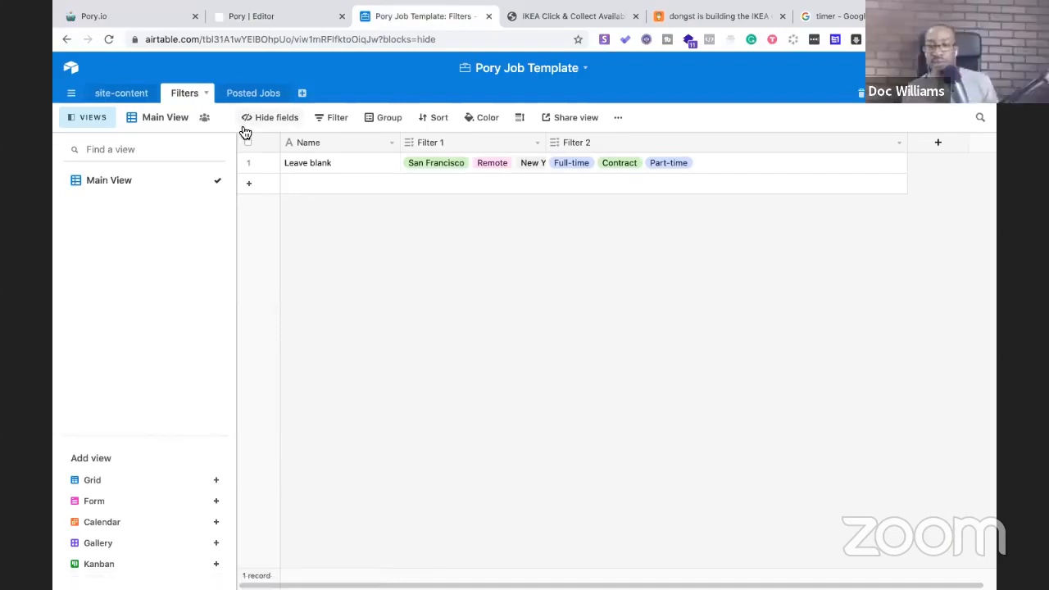
{"action": "left_click", "coordinate": [465, 162]}
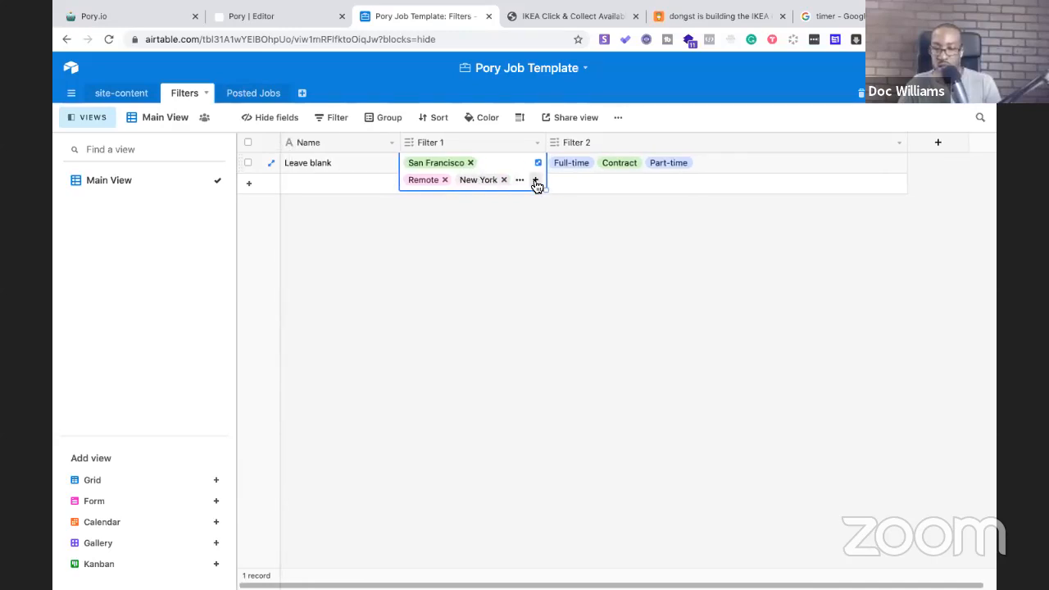
{"action": "left_click", "coordinate": [470, 163]}
{"action": "left_click", "coordinate": [445, 163]}
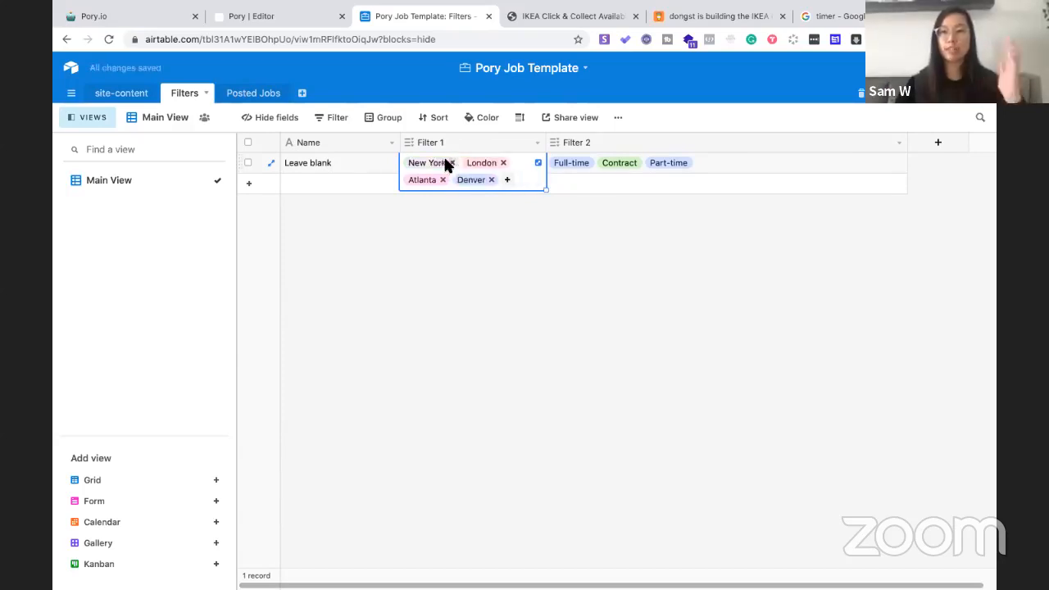
{"action": "left_click", "coordinate": [450, 163]}
{"action": "left_click", "coordinate": [448, 163]}
{"action": "left_click", "coordinate": [444, 163]}
{"action": "left_click", "coordinate": [443, 163]}
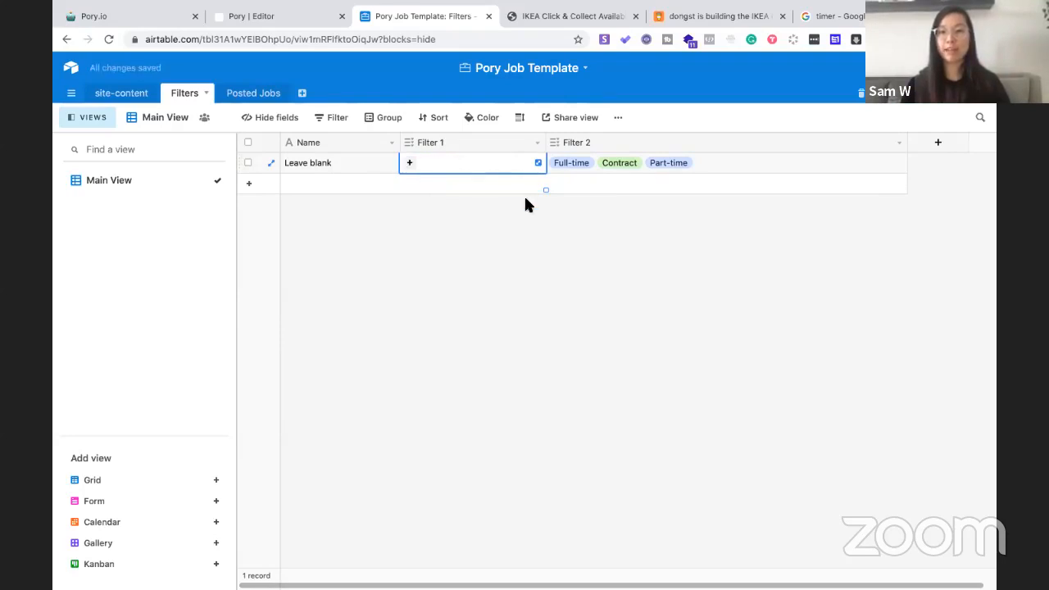
Remove Full-time from Filter 2, leaving Contract and Part-time
{"action": "left_click", "coordinate": [578, 161]}
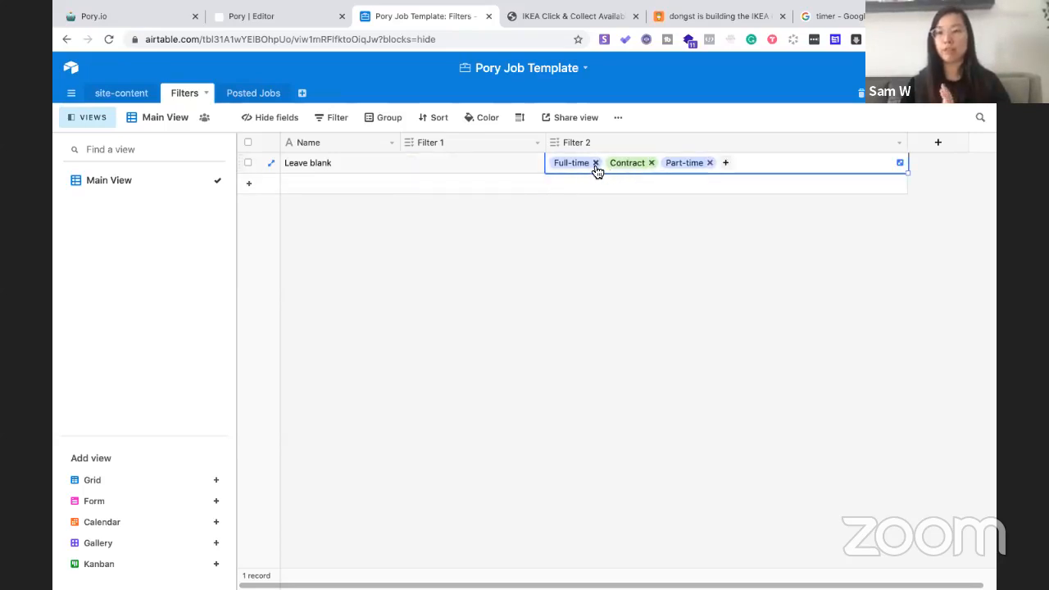
{"action": "left_click", "coordinate": [596, 163]}
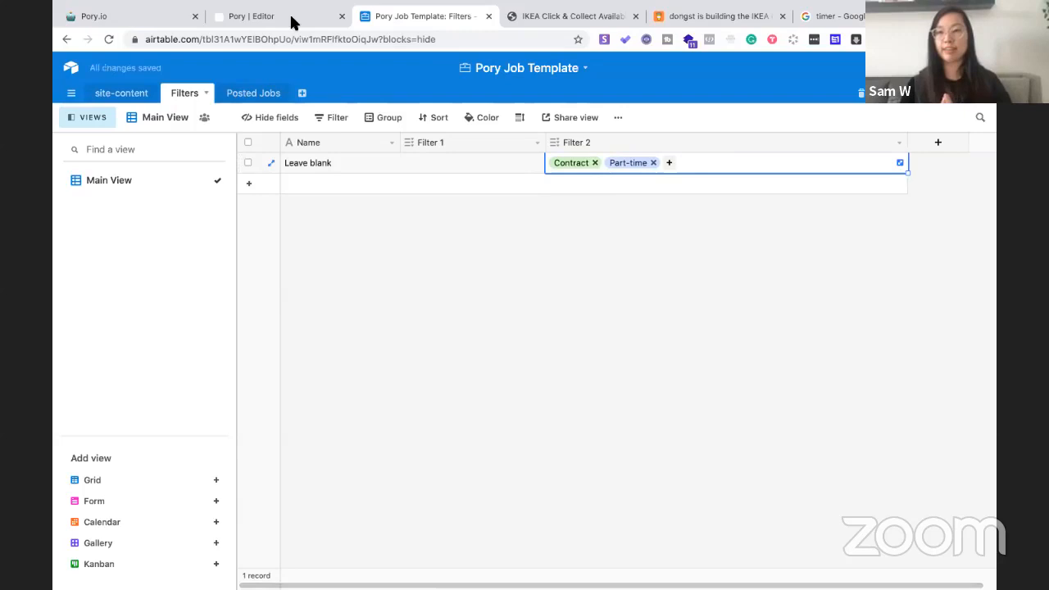
{"action": "left_click", "coordinate": [293, 23]}
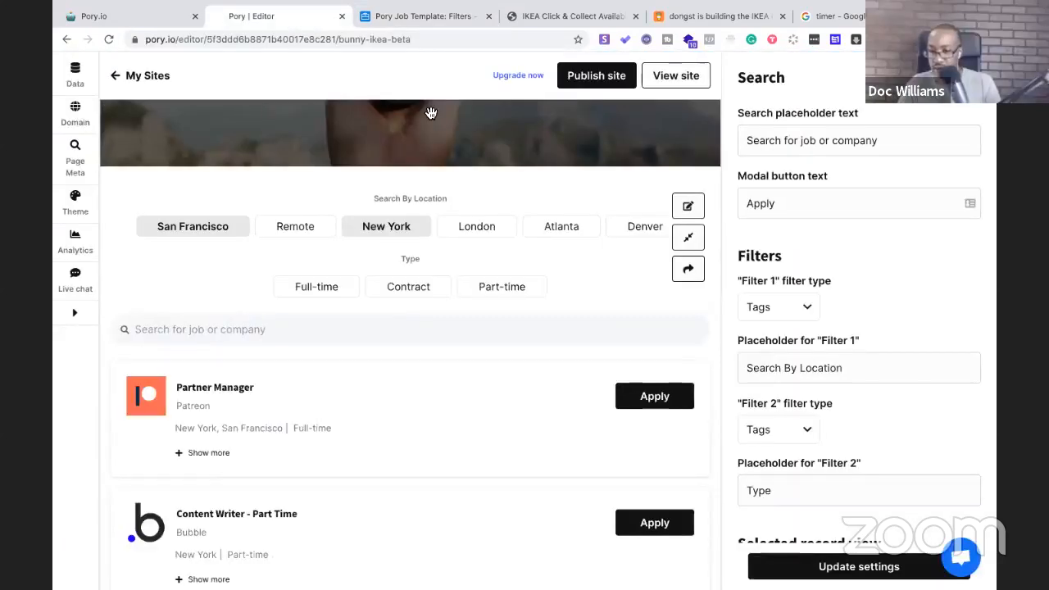
{"action": "left_click", "coordinate": [374, 18]}
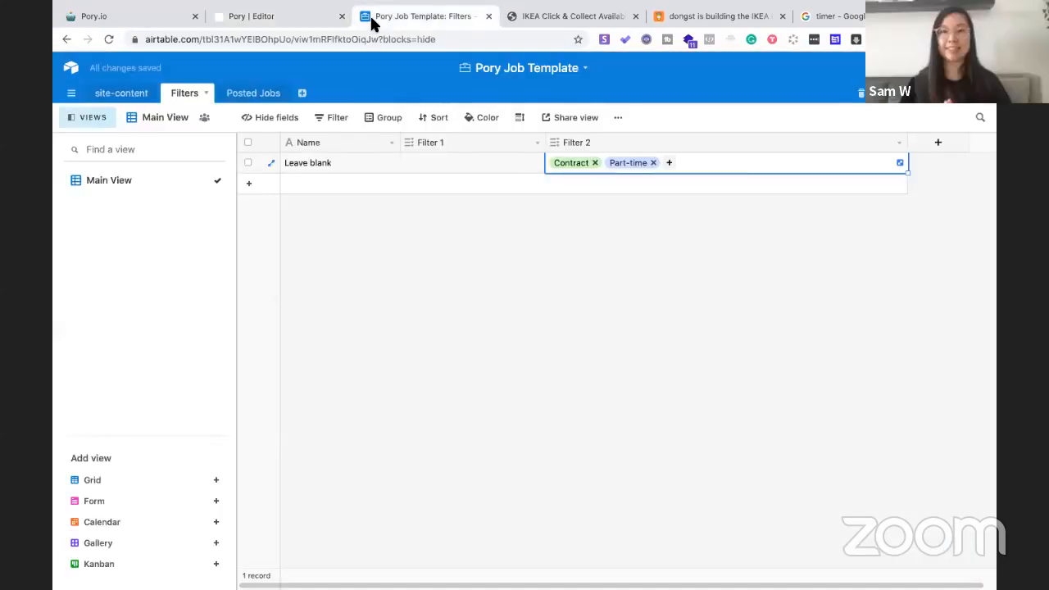
{"action": "left_click", "coordinate": [319, 20]}
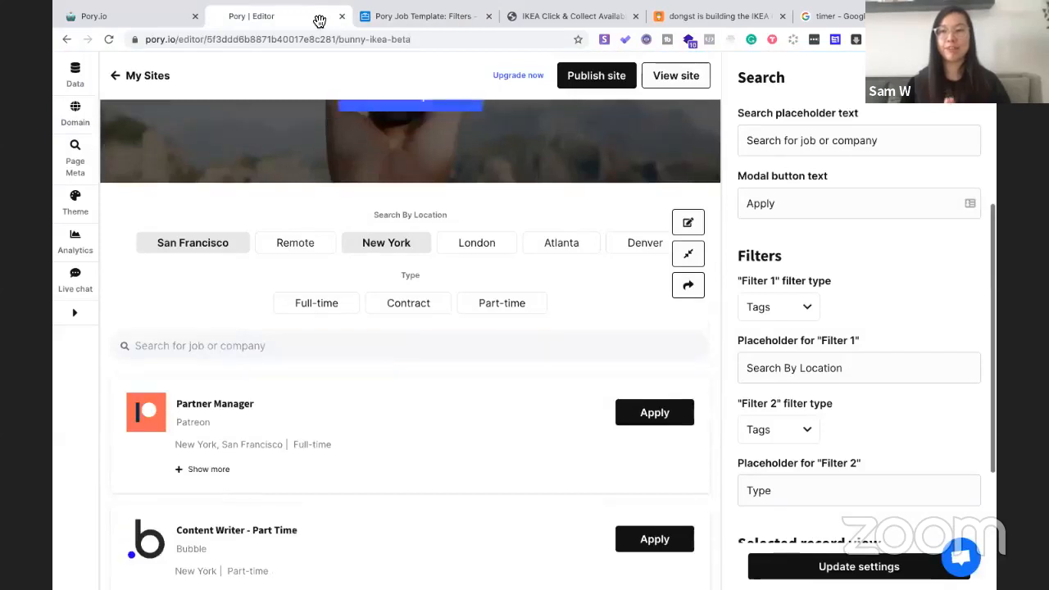
{"action": "scroll", "coordinate": [420, 262], "scroll_direction": "up", "scroll_amount": 3}
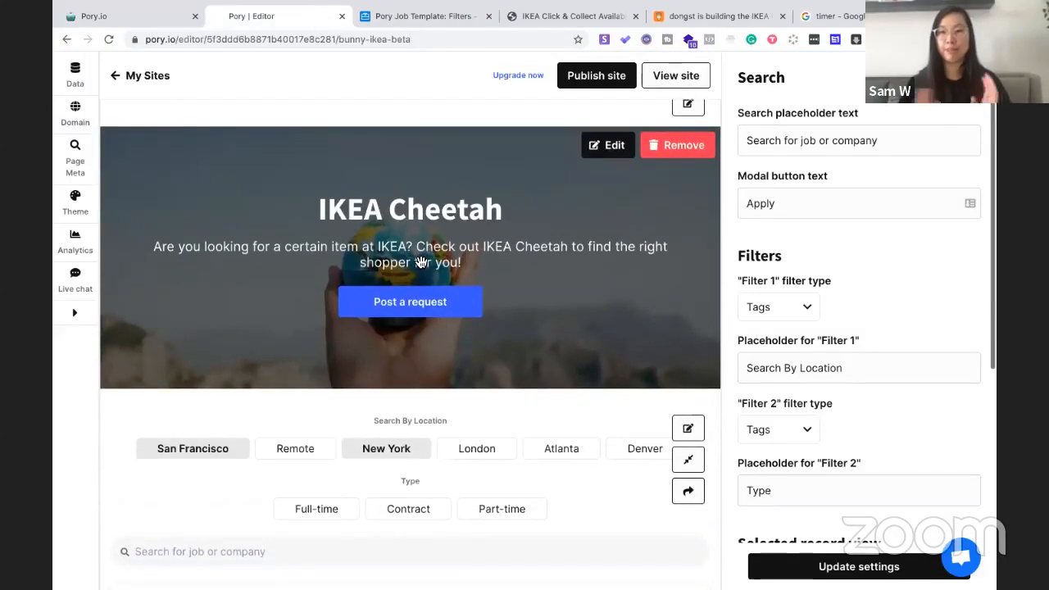
{"action": "scroll", "coordinate": [420, 262], "scroll_direction": "down", "scroll_amount": 1}
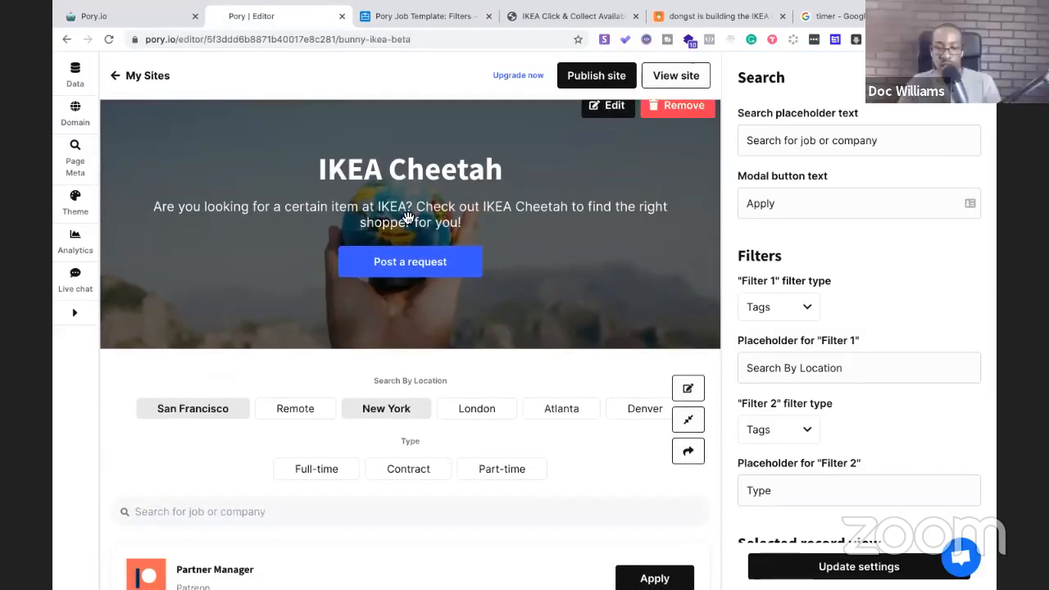
{"action": "scroll", "coordinate": [407, 215], "scroll_direction": "down", "scroll_amount": 1}
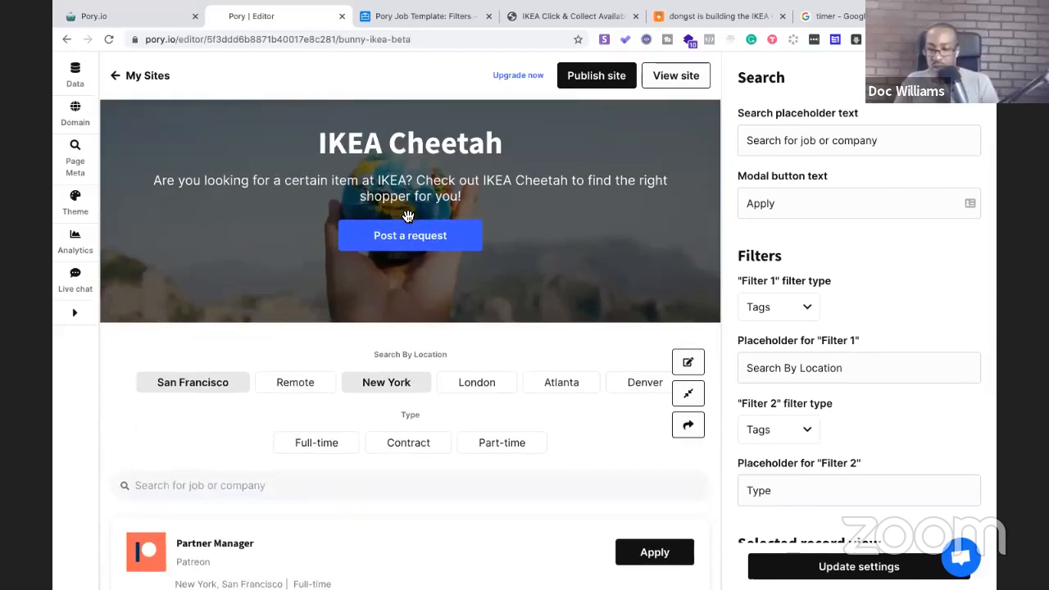
{"action": "scroll", "coordinate": [407, 215], "scroll_direction": "down", "scroll_amount": 2}
{"action": "scroll", "coordinate": [407, 216], "scroll_direction": "up", "scroll_amount": 4}
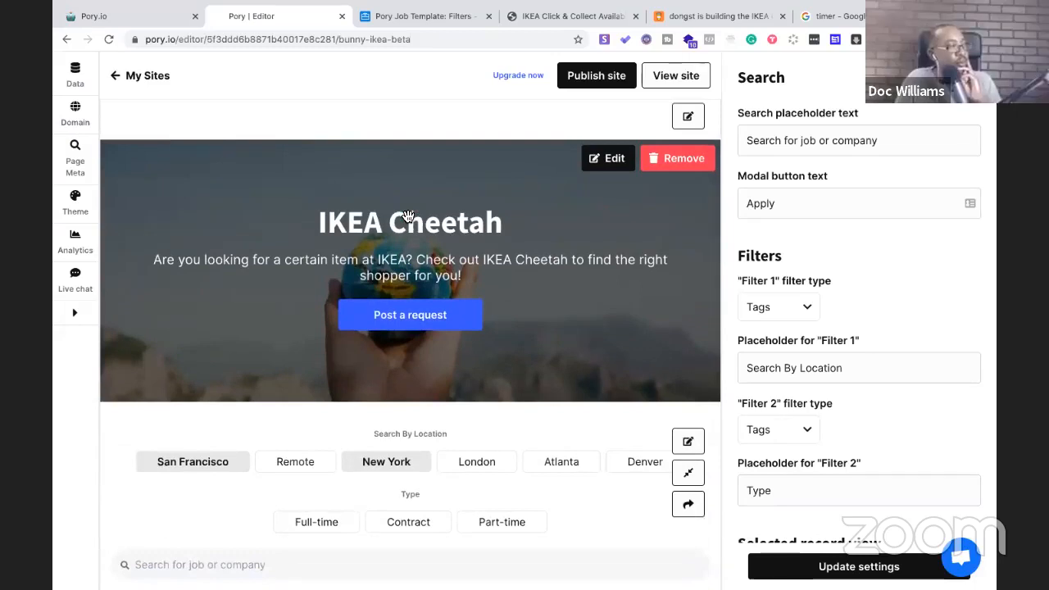
{"action": "scroll", "coordinate": [407, 216], "scroll_direction": "down", "scroll_amount": 2}
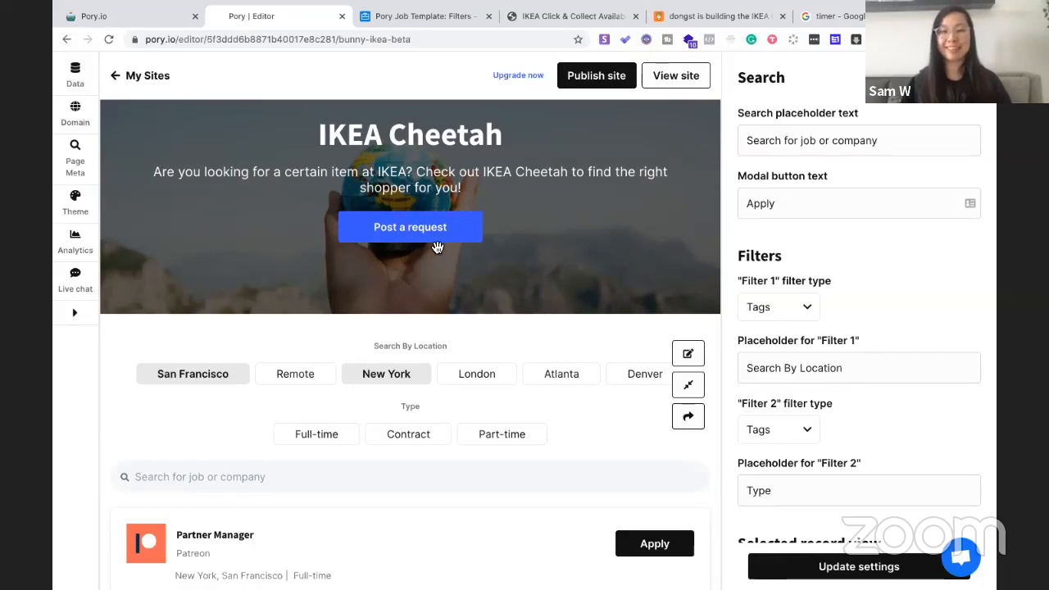
{"action": "scroll", "coordinate": [629, 237], "scroll_direction": "down", "scroll_amount": 1}
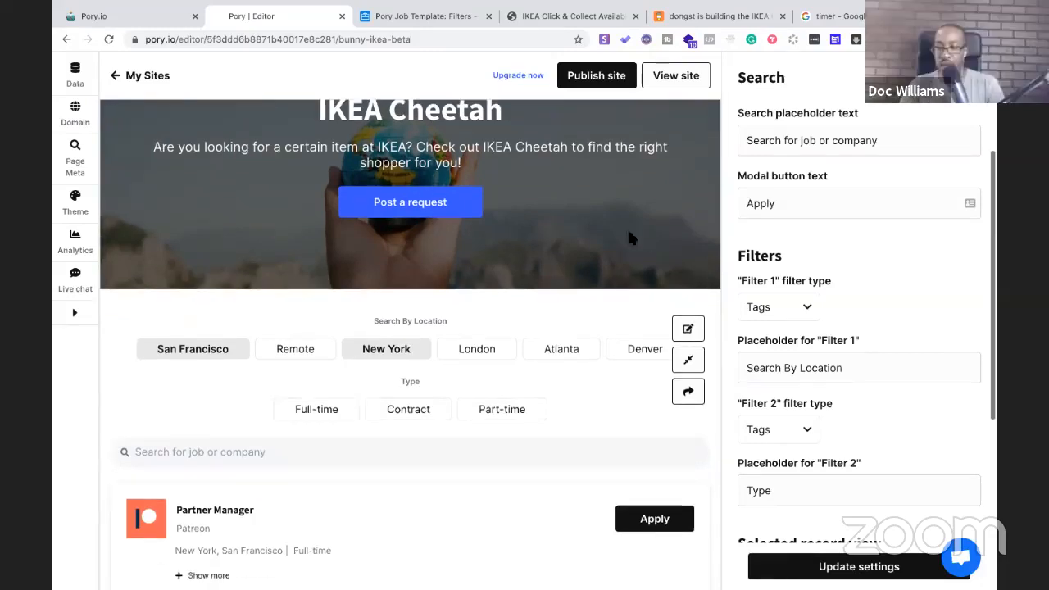
Compare the Airtable Filters table with the editor preview, then move on to the Posted Jobs table
{"action": "left_click", "coordinate": [420, 25]}
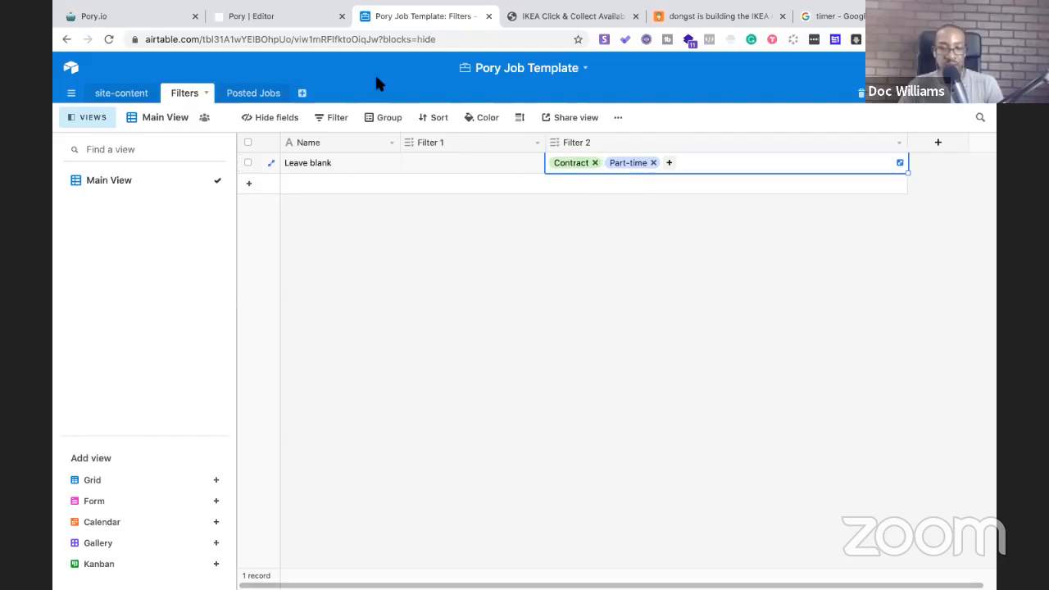
{"action": "left_click", "coordinate": [270, 15]}
{"action": "scroll", "coordinate": [394, 179], "scroll_direction": "down", "scroll_amount": 2}
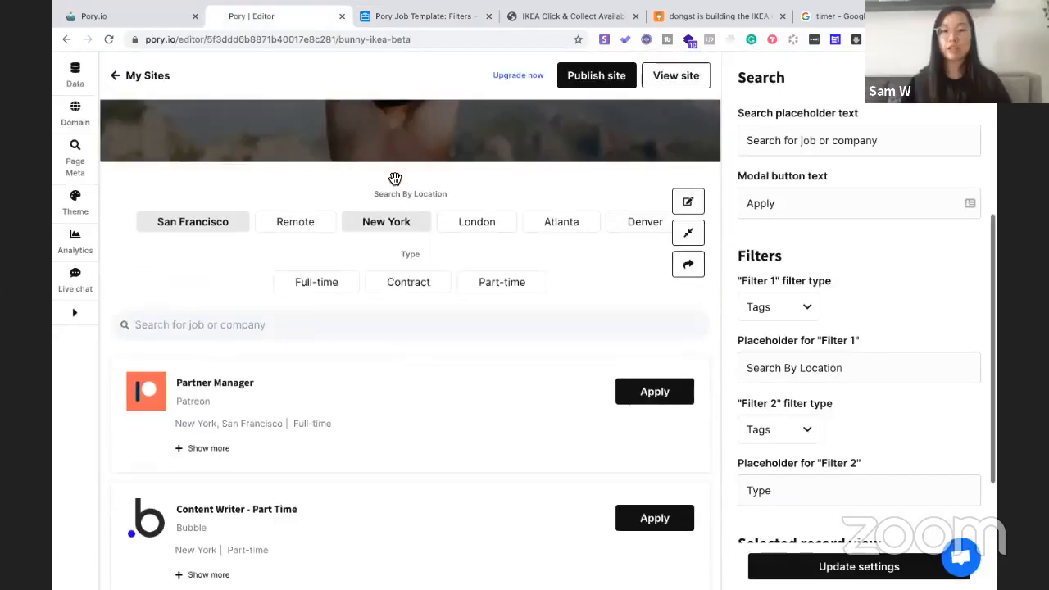
{"action": "scroll", "coordinate": [402, 249], "scroll_direction": "up", "scroll_amount": 3}
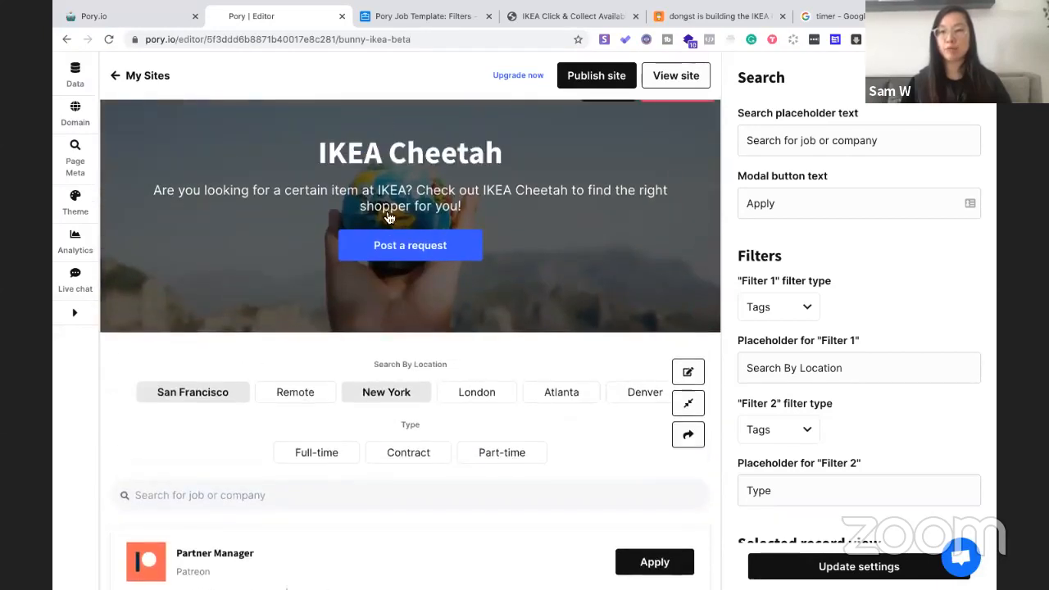
{"action": "scroll", "coordinate": [390, 246], "scroll_direction": "down", "scroll_amount": 2}
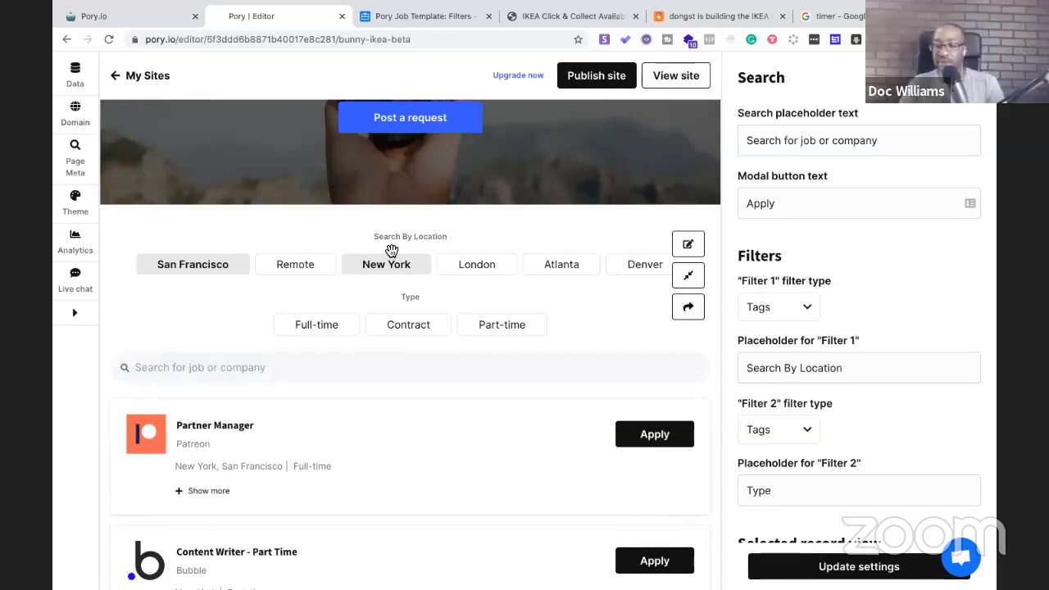
{"action": "left_click", "coordinate": [384, 21]}
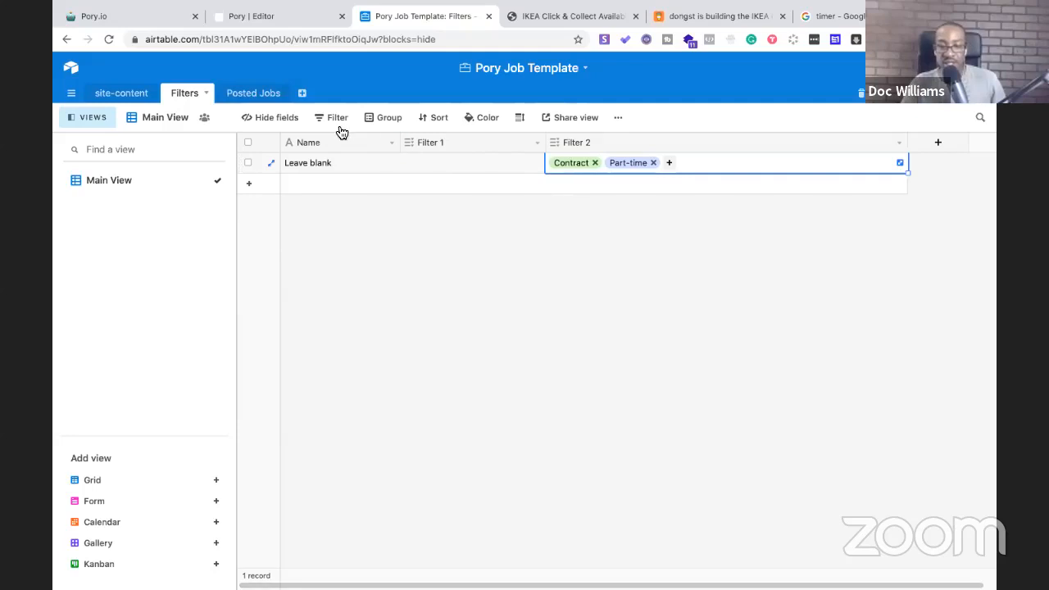
{"action": "left_click", "coordinate": [261, 95]}
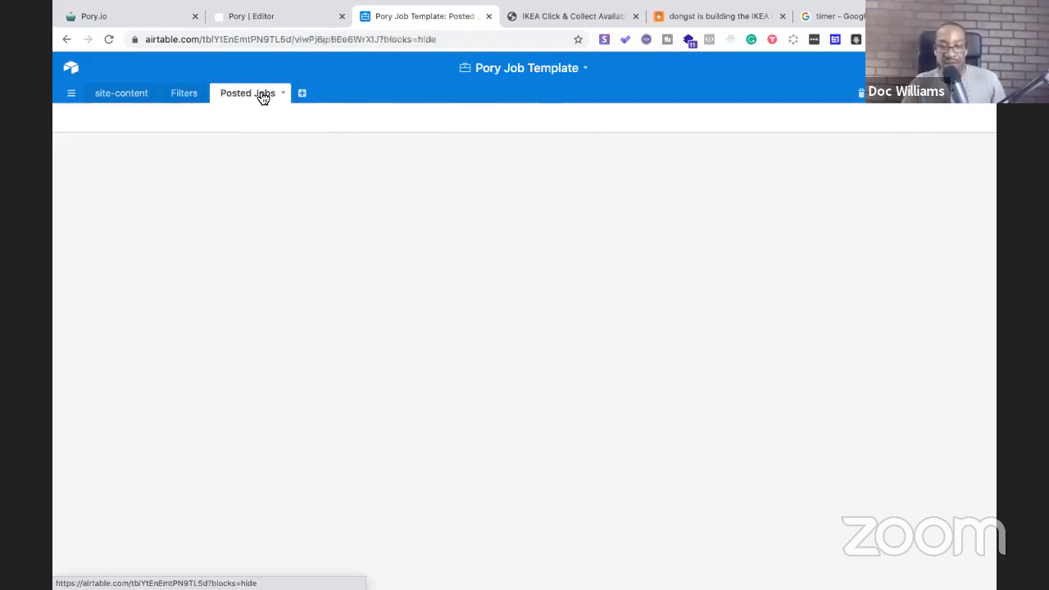
Compare the Posted Jobs table with the Pory editor, then open its Submit A Job form view
{"action": "left_click", "coordinate": [185, 95]}
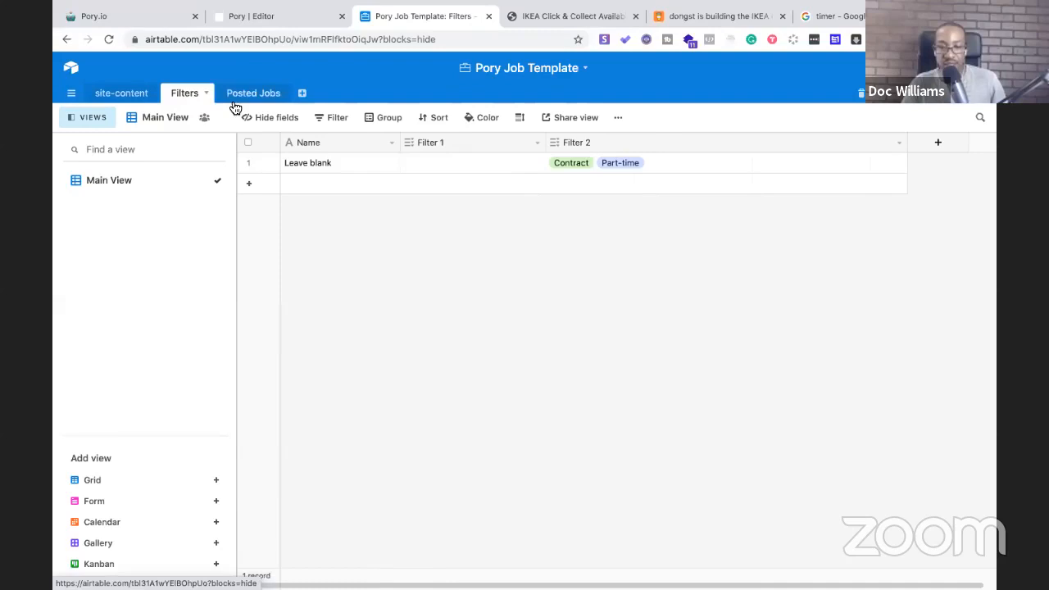
{"action": "left_click", "coordinate": [267, 23]}
{"action": "left_click", "coordinate": [375, 22]}
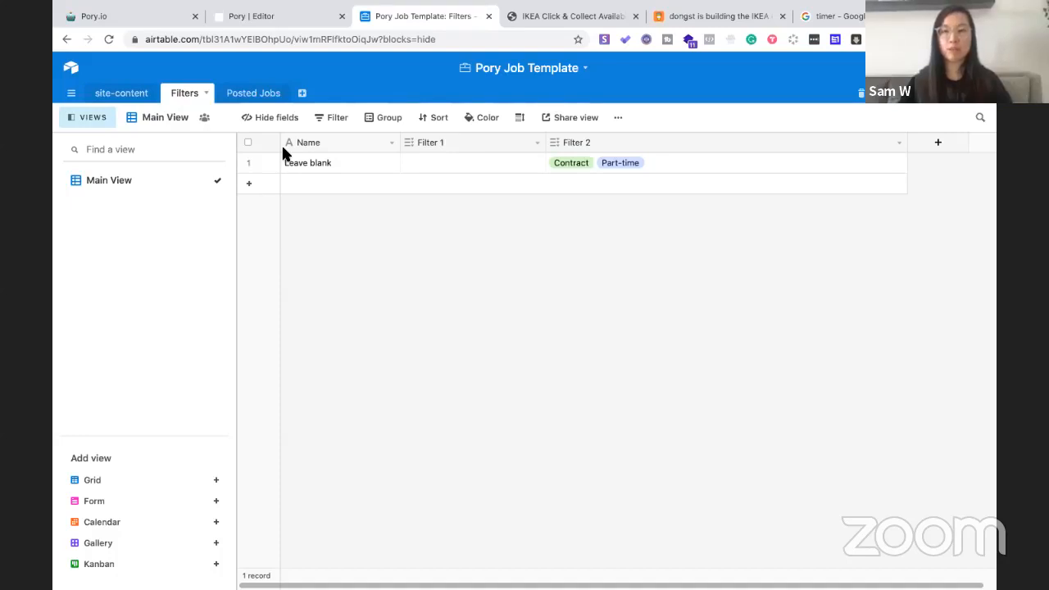
{"action": "left_click", "coordinate": [253, 95]}
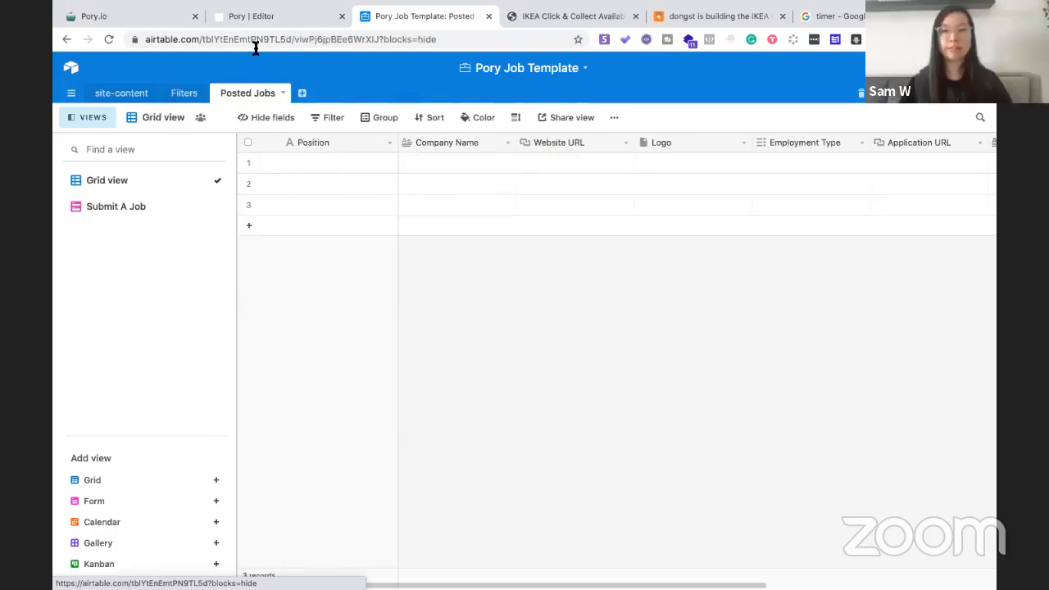
{"action": "left_click", "coordinate": [274, 24]}
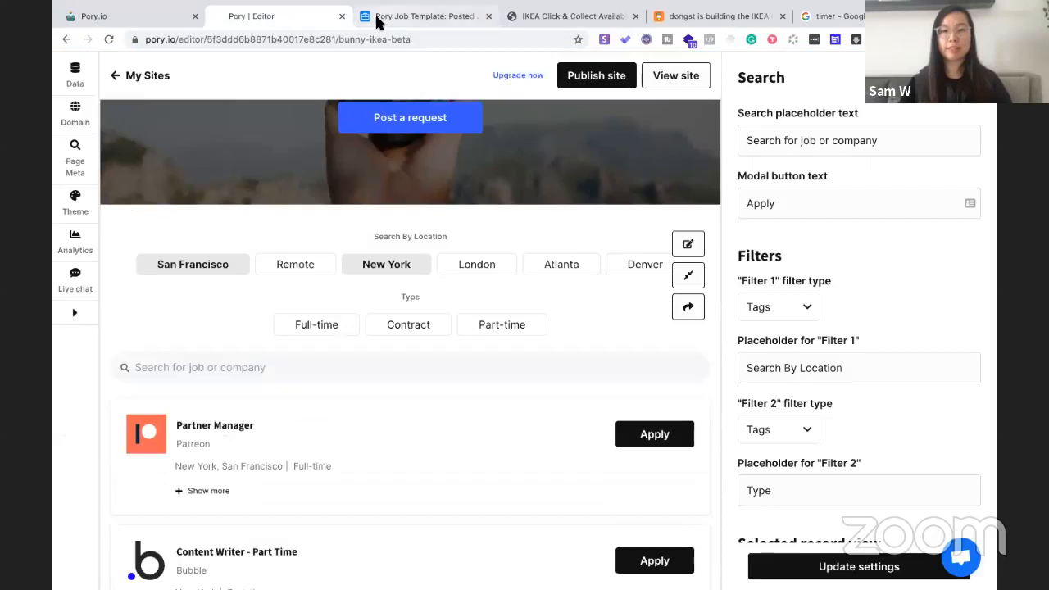
{"action": "left_click", "coordinate": [377, 23]}
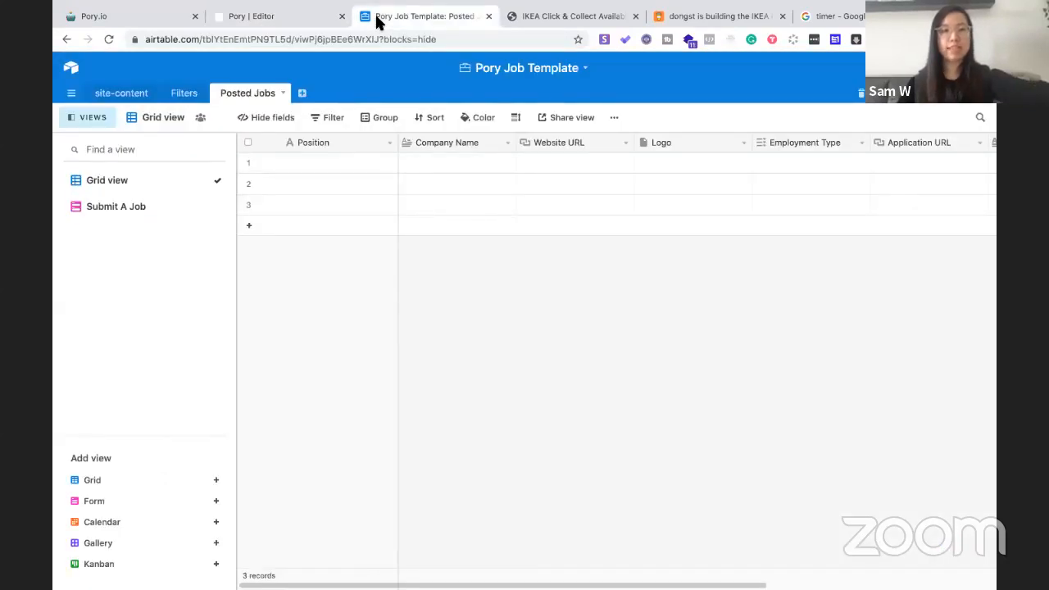
{"action": "left_click", "coordinate": [290, 18]}
{"action": "scroll", "coordinate": [401, 150], "scroll_direction": "up", "scroll_amount": 1}
{"action": "scroll", "coordinate": [401, 150], "scroll_direction": "up", "scroll_amount": 1}
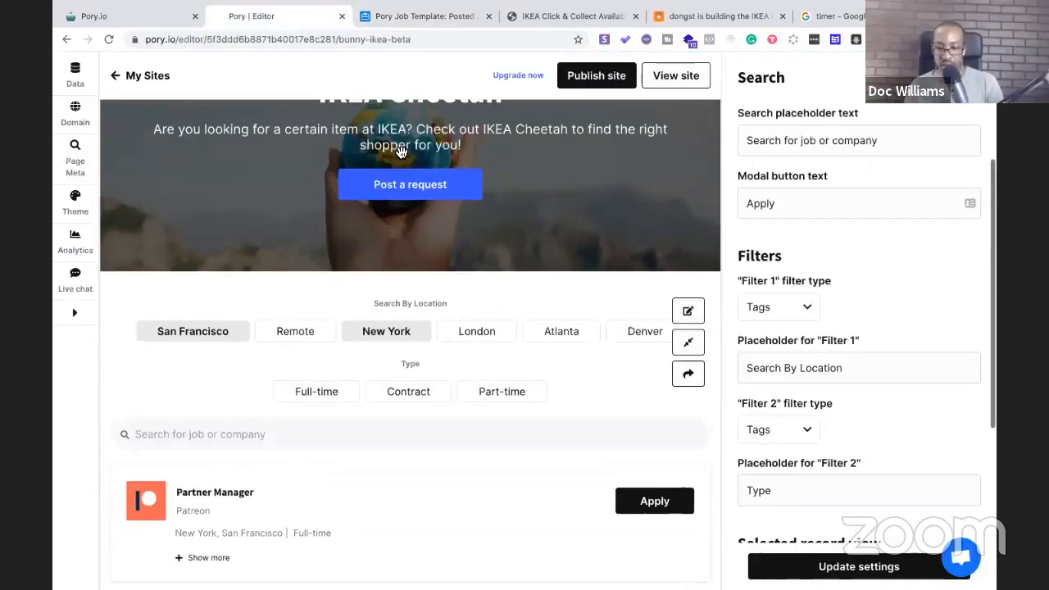
{"action": "left_click", "coordinate": [378, 20]}
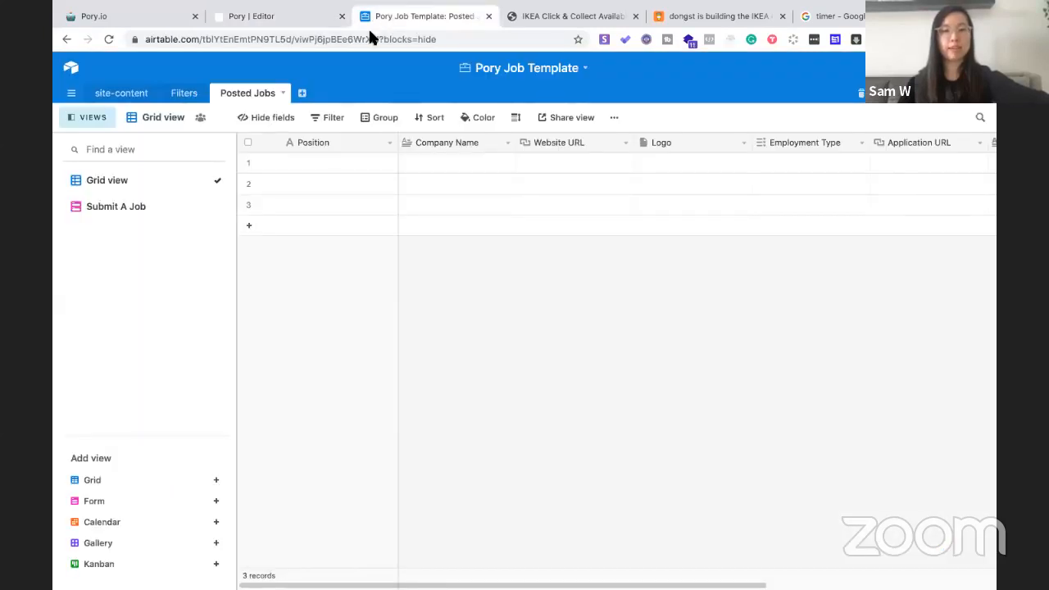
{"action": "left_click", "coordinate": [104, 215]}
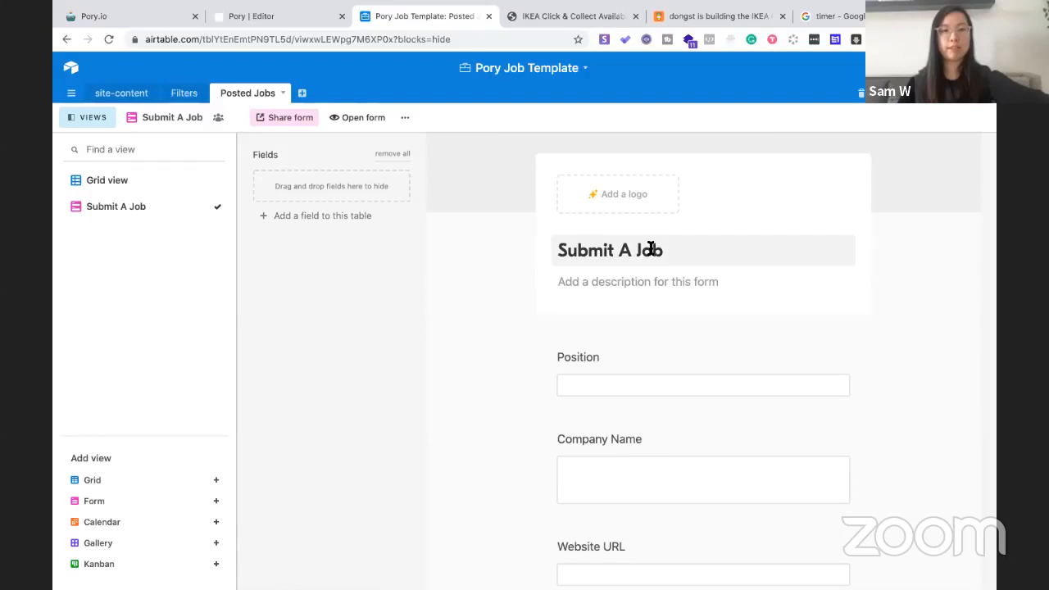
Select the Submit A Job form's iframe embed code from its Embed this form page, then return to the Pory editor
{"action": "scroll", "coordinate": [652, 249], "scroll_direction": "up", "scroll_amount": 1}
{"action": "left_click", "coordinate": [290, 122]}
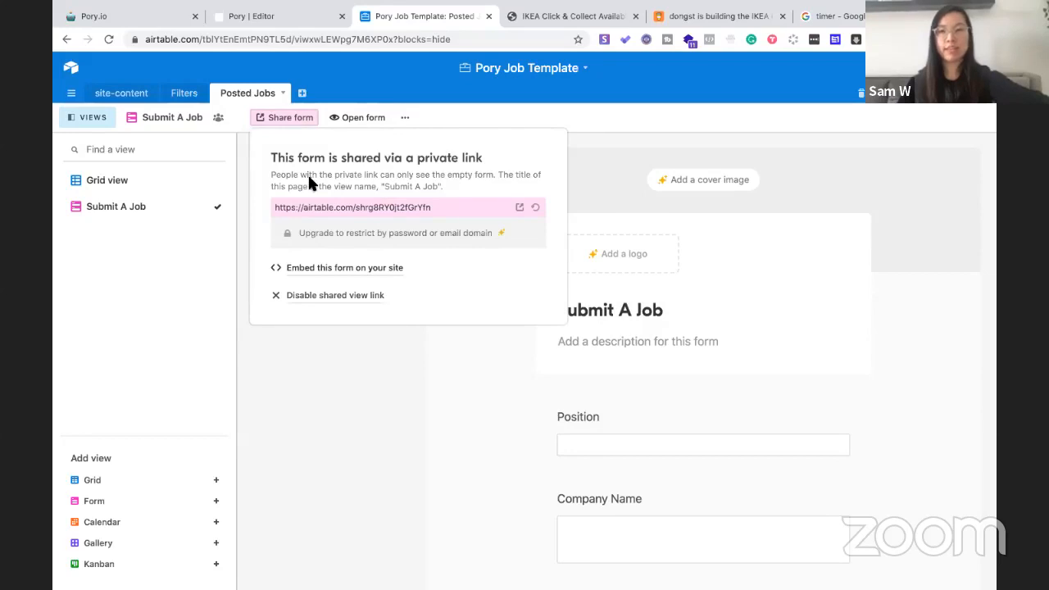
{"action": "left_click", "coordinate": [337, 275]}
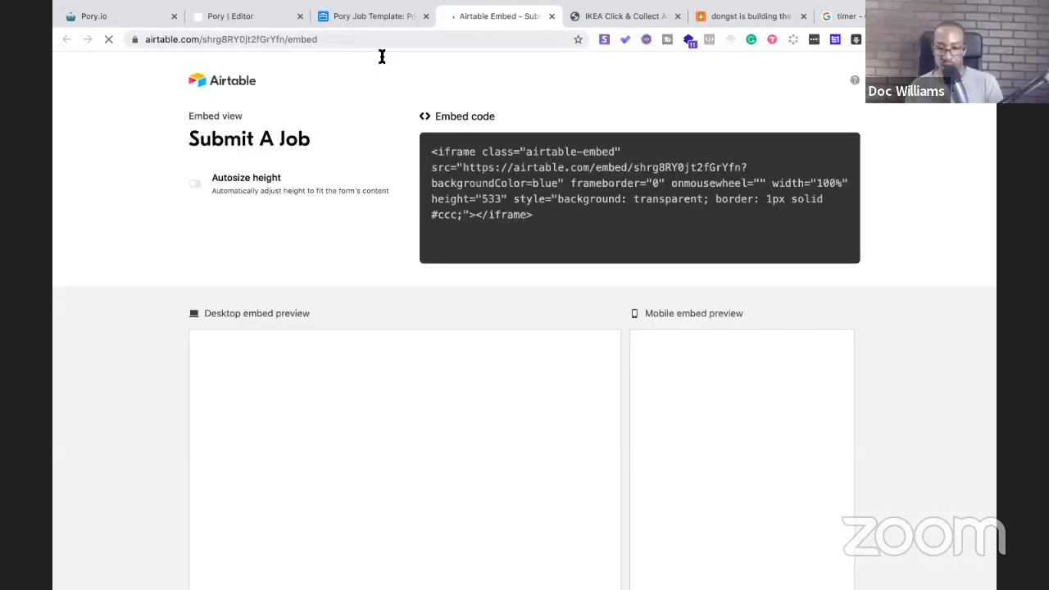
{"action": "left_click", "coordinate": [527, 197]}
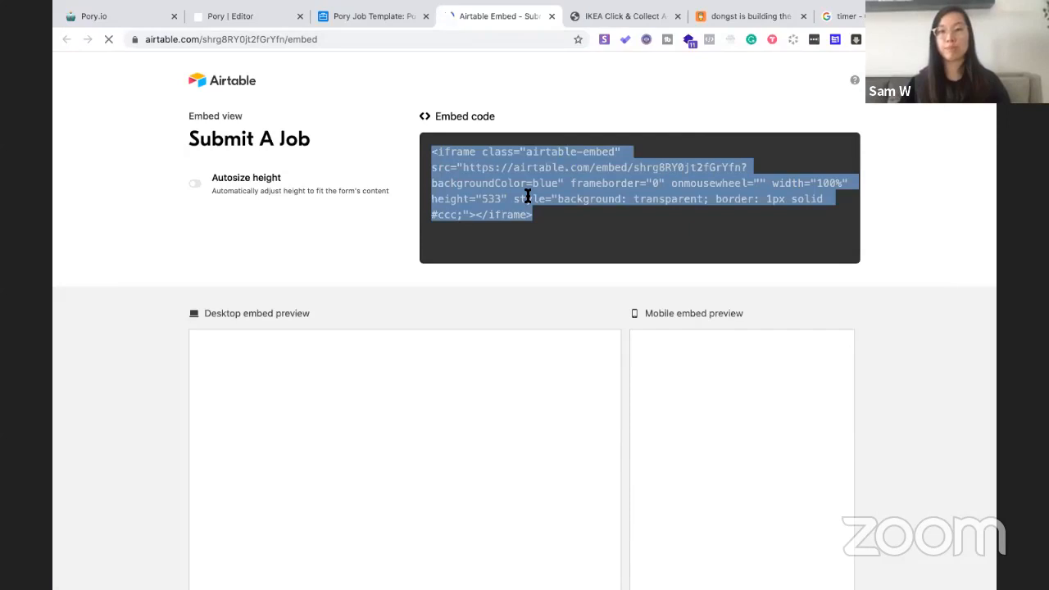
{"action": "left_click", "coordinate": [261, 20]}
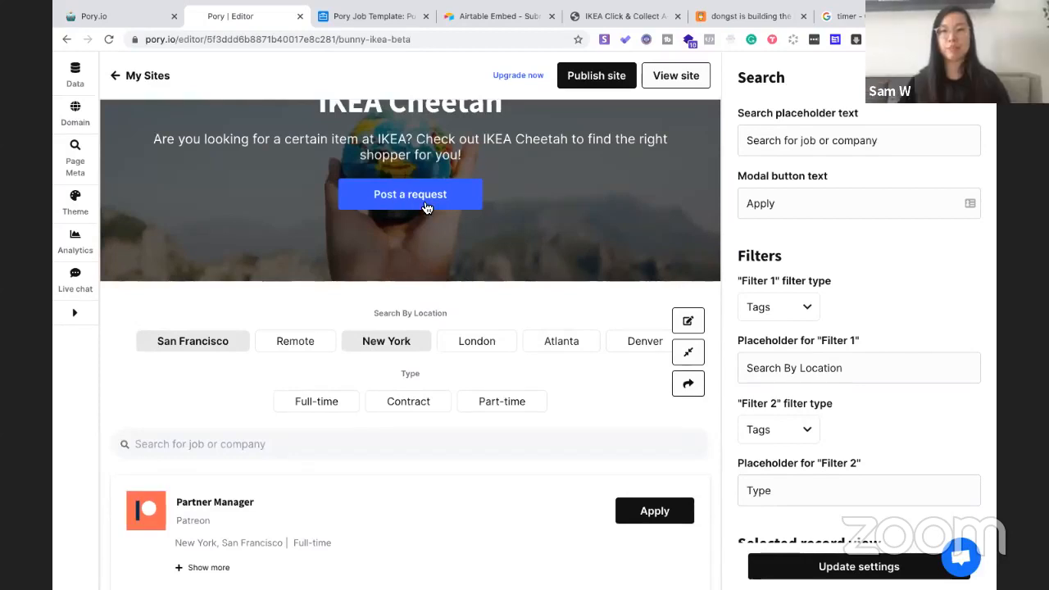
Replace the hero's embedded form code with the Submit A Job iframe, save it, and publish the site
{"action": "scroll", "coordinate": [497, 231], "scroll_direction": "up", "scroll_amount": 3}
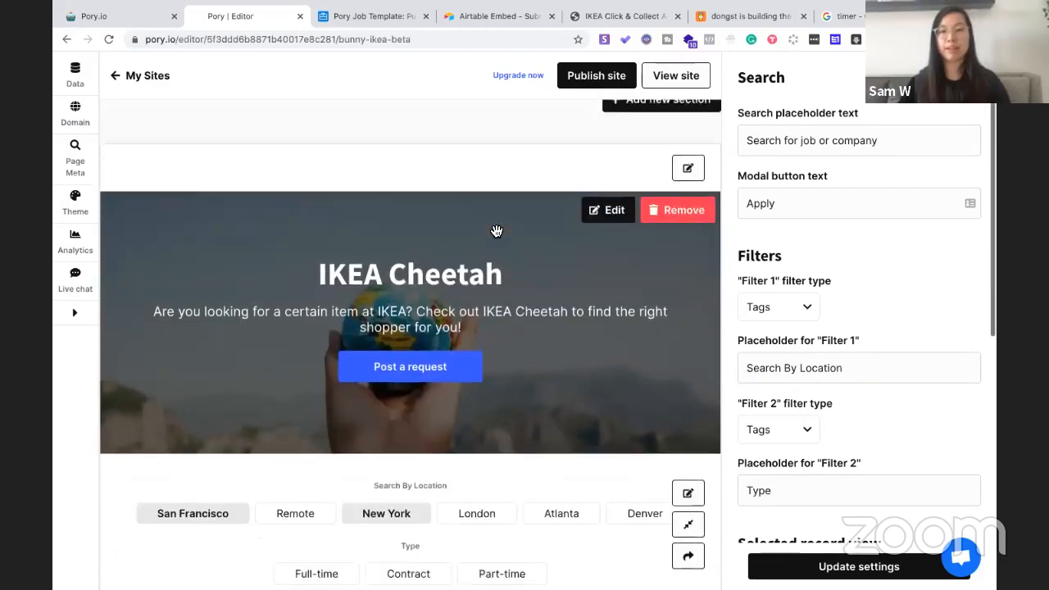
{"action": "left_click", "coordinate": [607, 169]}
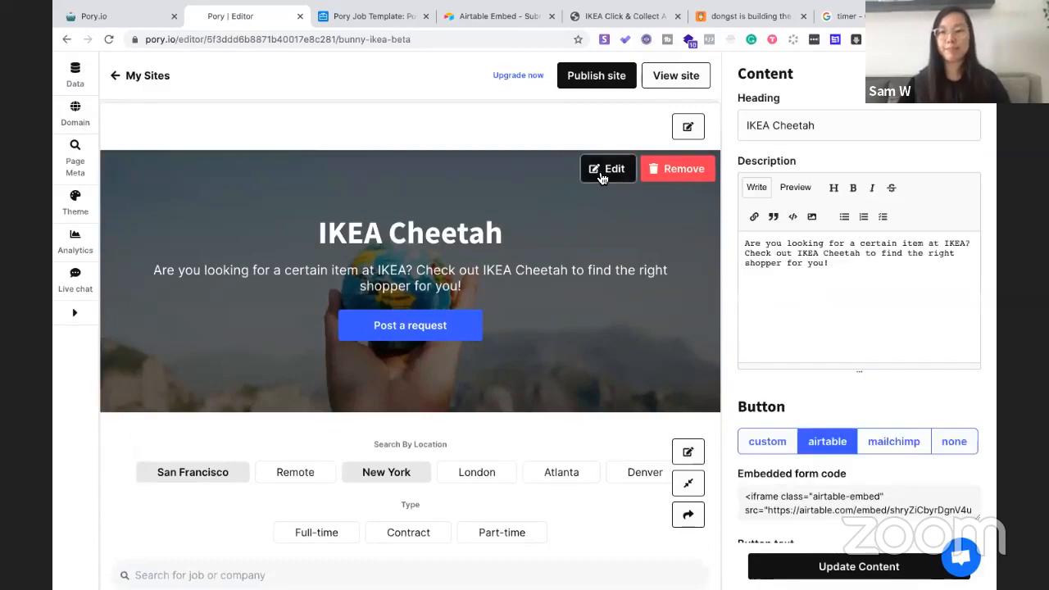
{"action": "scroll", "coordinate": [761, 361], "scroll_direction": "down", "scroll_amount": 2}
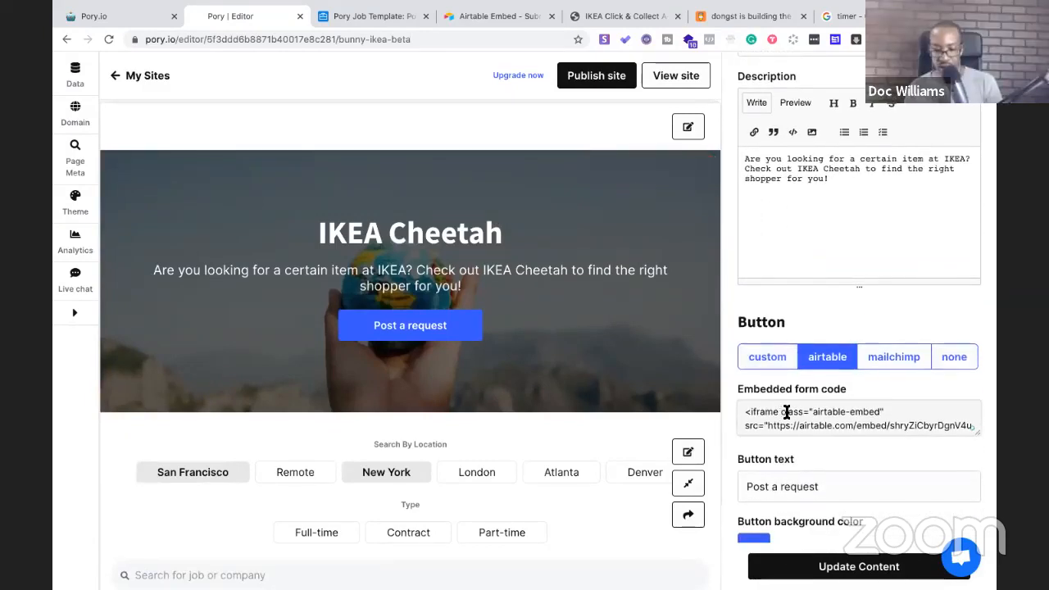
{"action": "key", "text": "super+a"}
{"action": "key", "text": "super+v"}
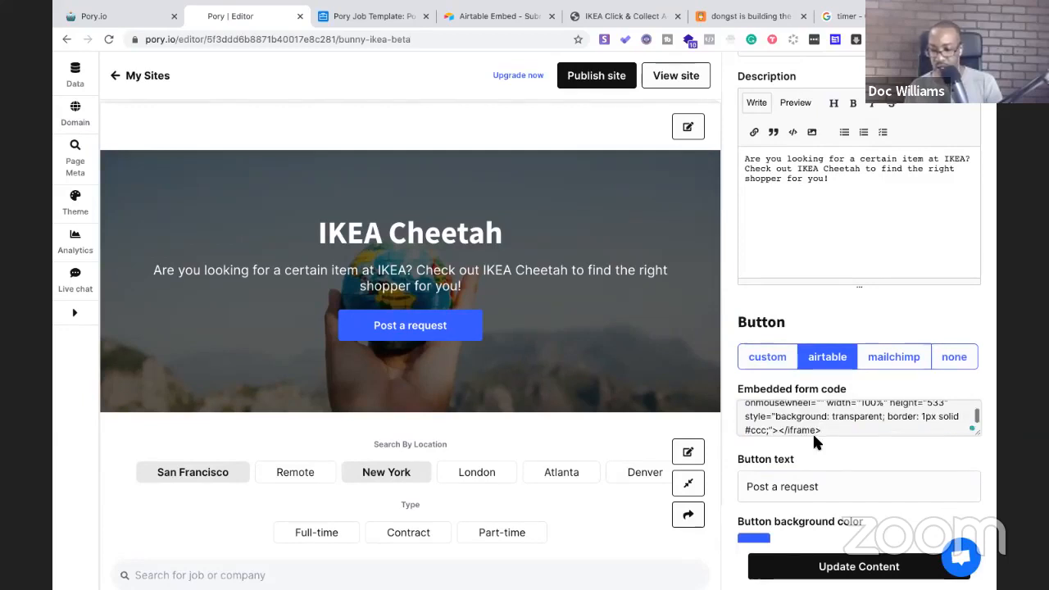
{"action": "scroll", "coordinate": [813, 440], "scroll_direction": "down", "scroll_amount": 2}
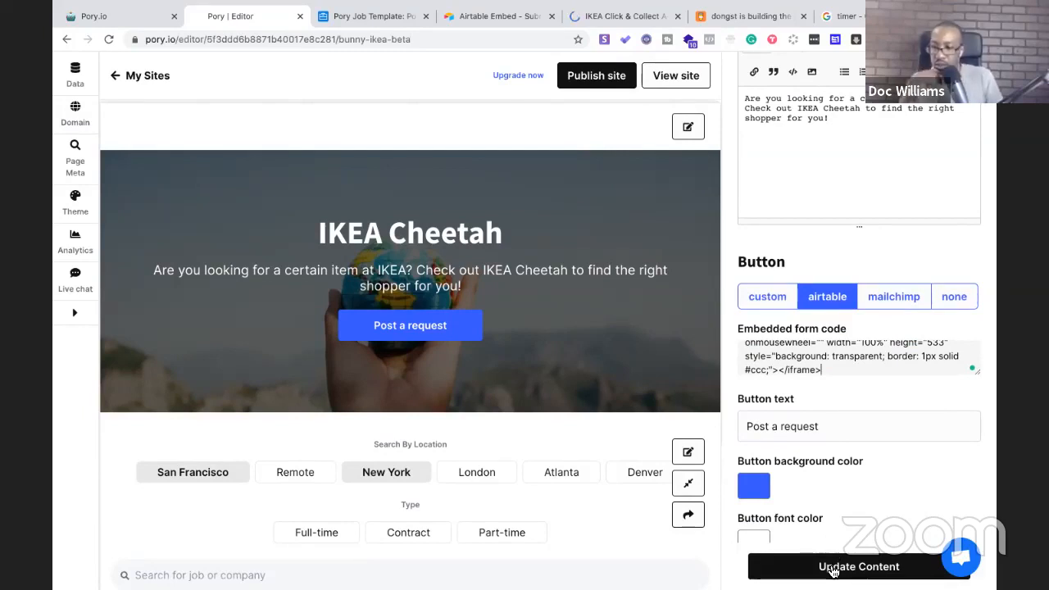
{"action": "left_click", "coordinate": [832, 570]}
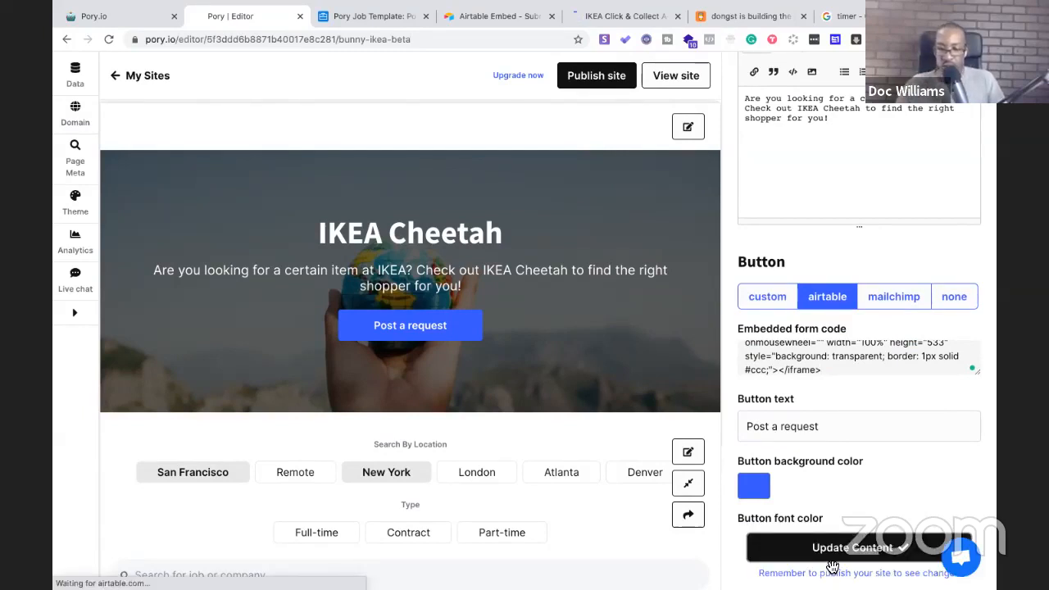
{"action": "left_click", "coordinate": [602, 78]}
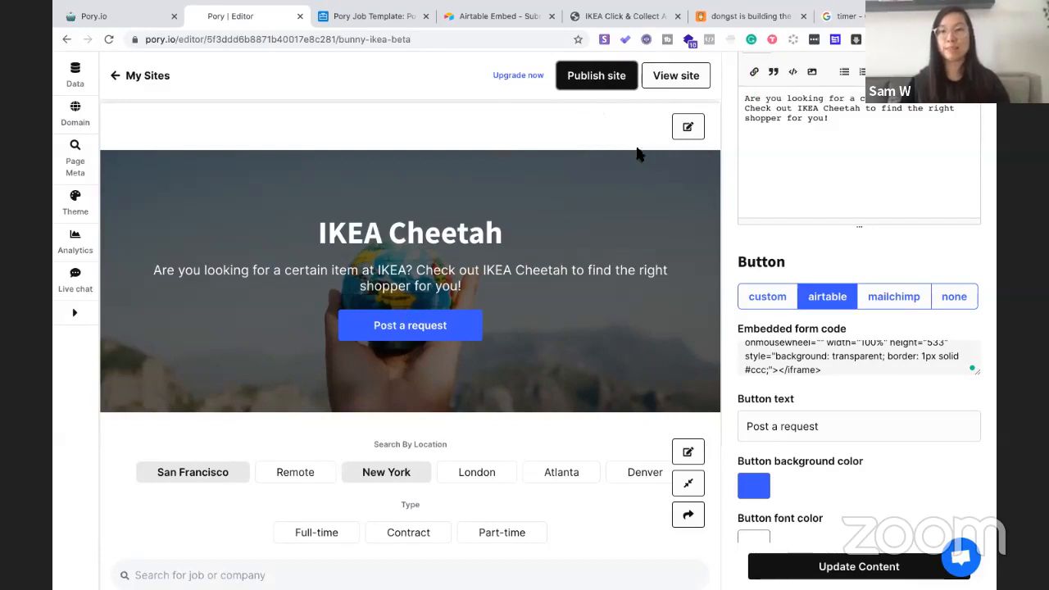
{"action": "left_click", "coordinate": [358, 20]}
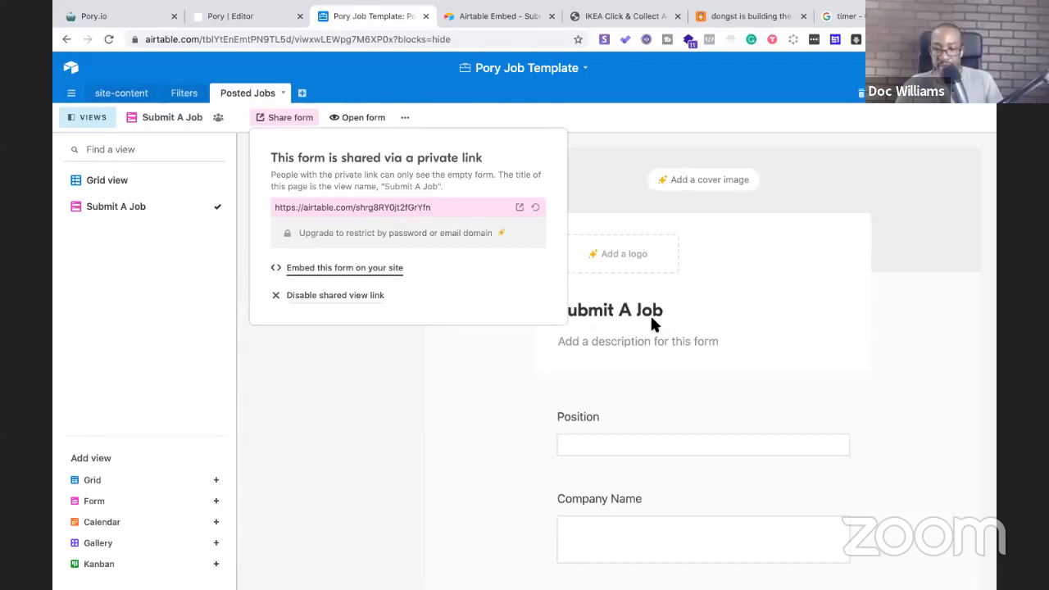
Append ' for IKEA Cheetah' to the form title, making it 'Submit A Job for IKEA Cheetah'
{"action": "scroll", "coordinate": [671, 336], "scroll_direction": "down", "scroll_amount": 1}
{"action": "left_click", "coordinate": [407, 391]}
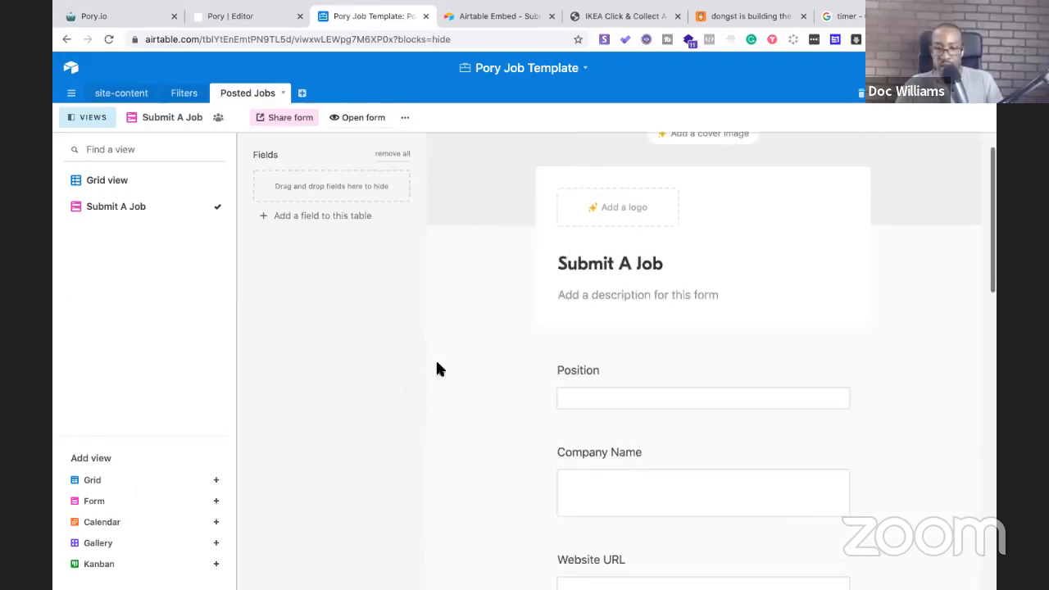
{"action": "scroll", "coordinate": [661, 386], "scroll_direction": "down", "scroll_amount": 3}
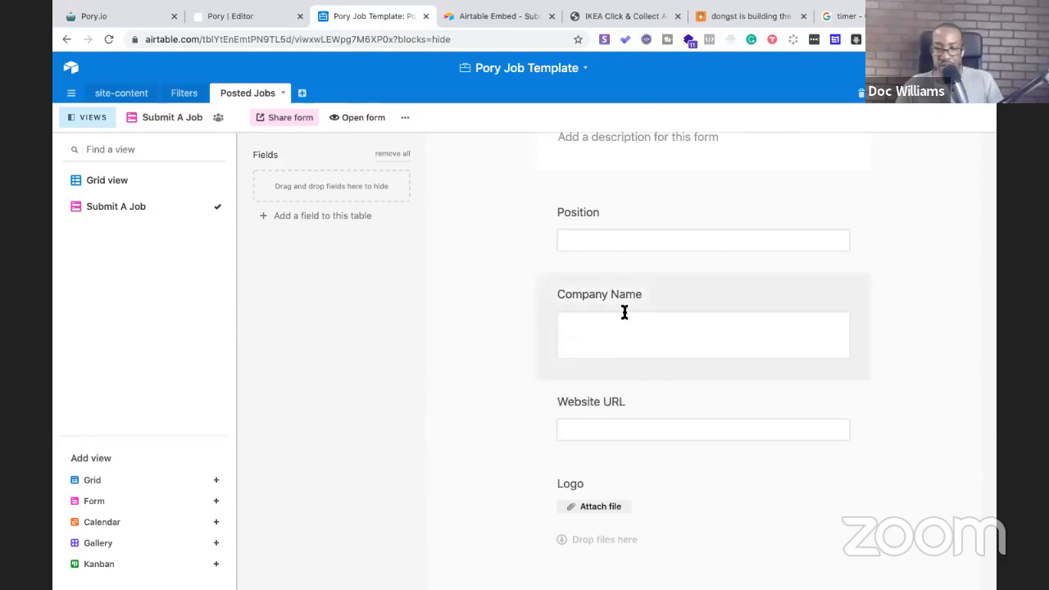
{"action": "scroll", "coordinate": [644, 382], "scroll_direction": "up", "scroll_amount": 3}
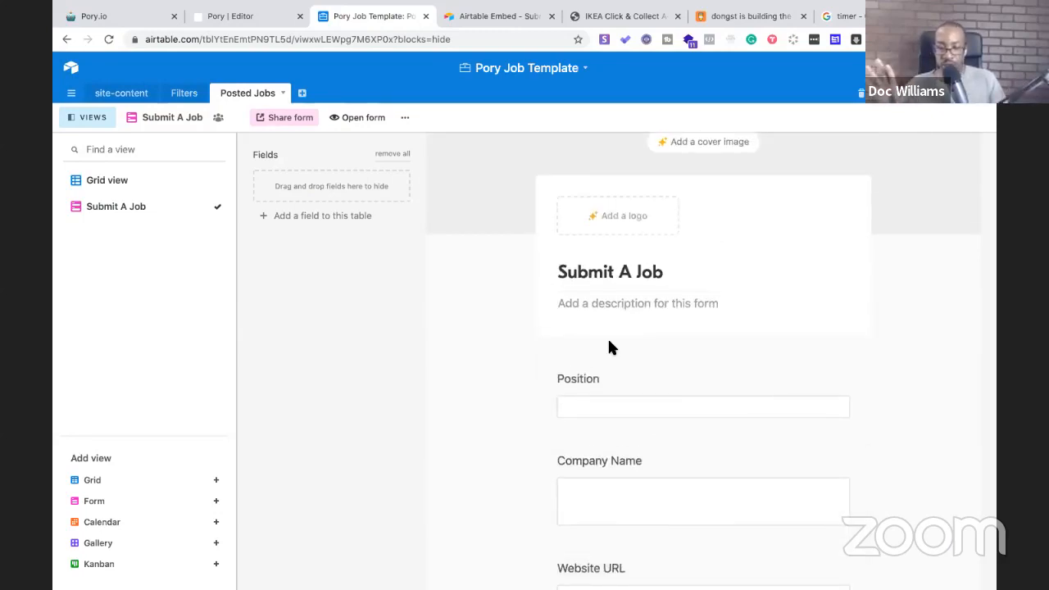
{"action": "left_click", "coordinate": [638, 272]}
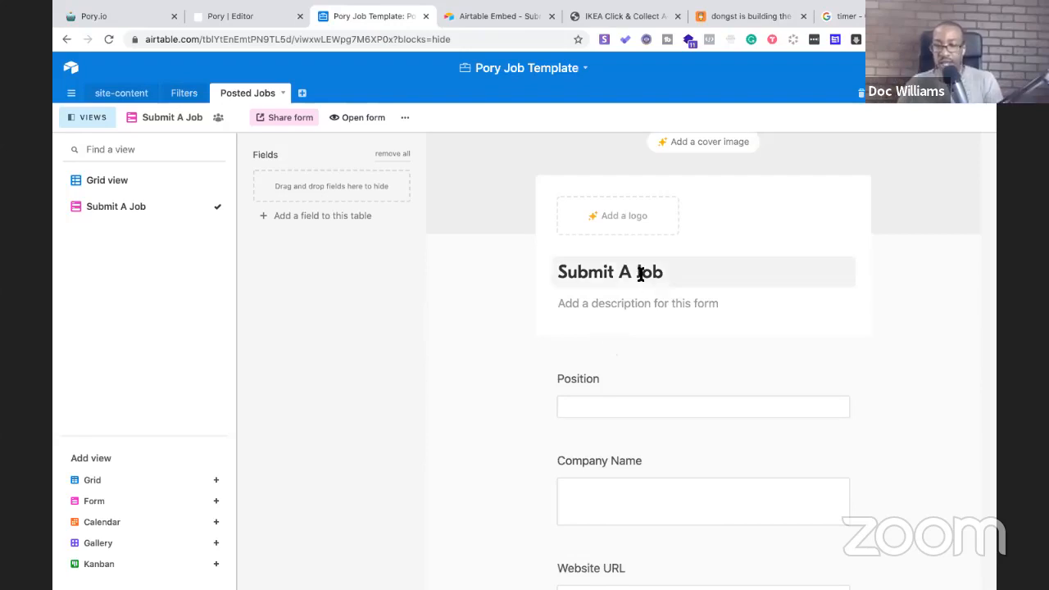
{"action": "double_click", "coordinate": [653, 275]}
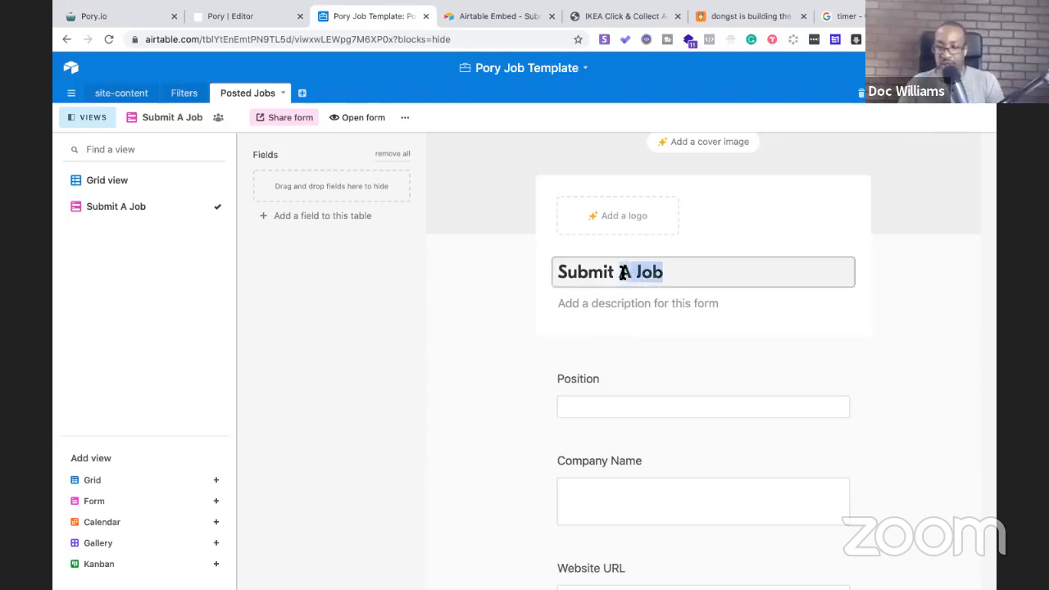
{"action": "left_click", "coordinate": [675, 274]}
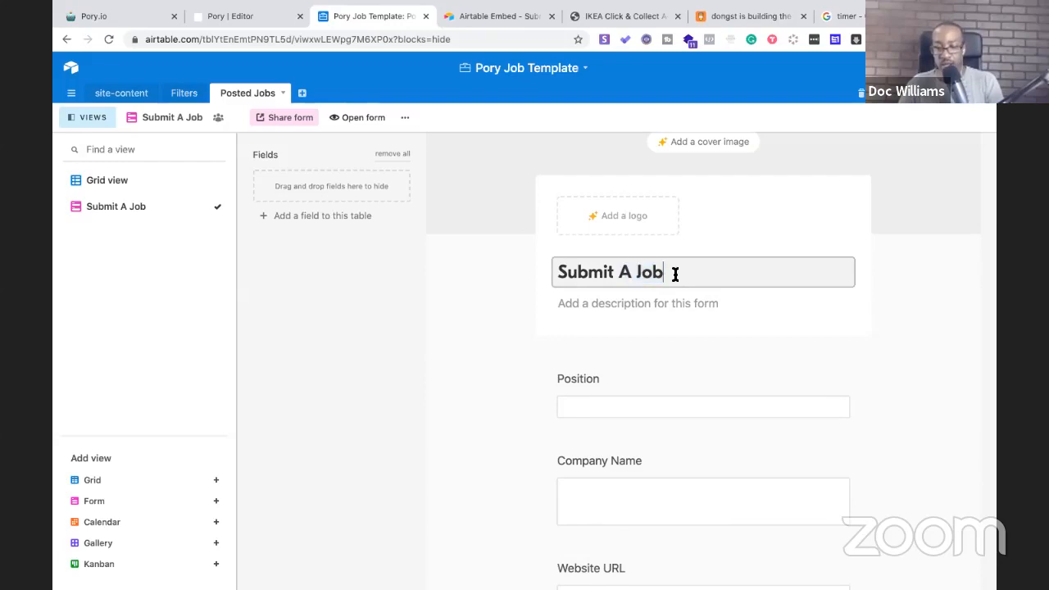
{"action": "type", "text": "fro"}
{"action": "key", "text": "BackSpace"}
{"action": "key", "text": "BackSpace"}
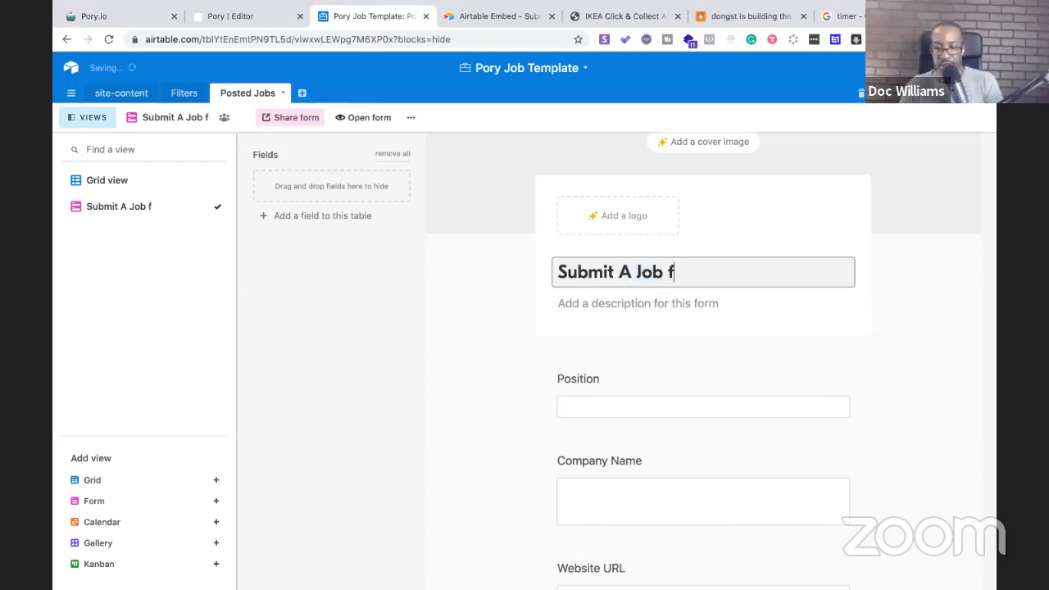
{"action": "type", "text": "or IKEA"}
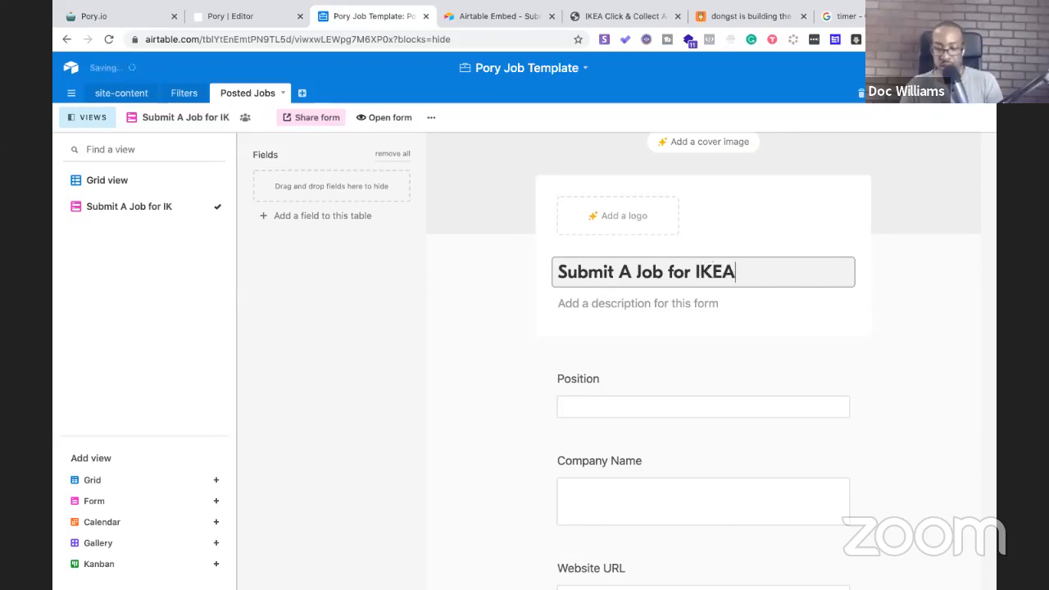
{"action": "type", "text": " Cheetah"}
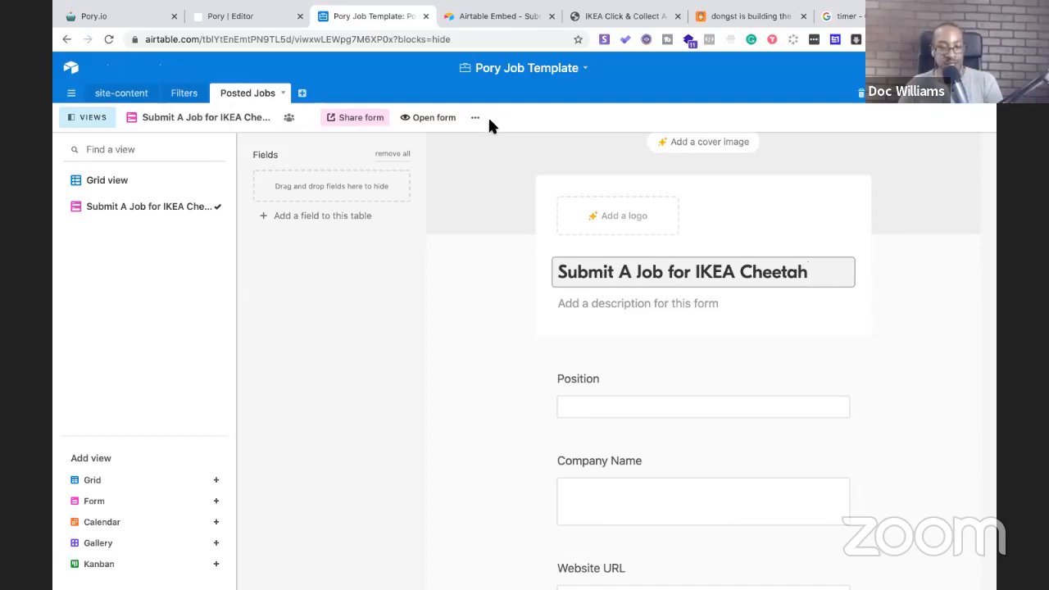
{"action": "left_click_drag", "start_coordinate": [810, 272], "coordinate": [740, 271]}
{"action": "key", "text": "ctrl+c"}
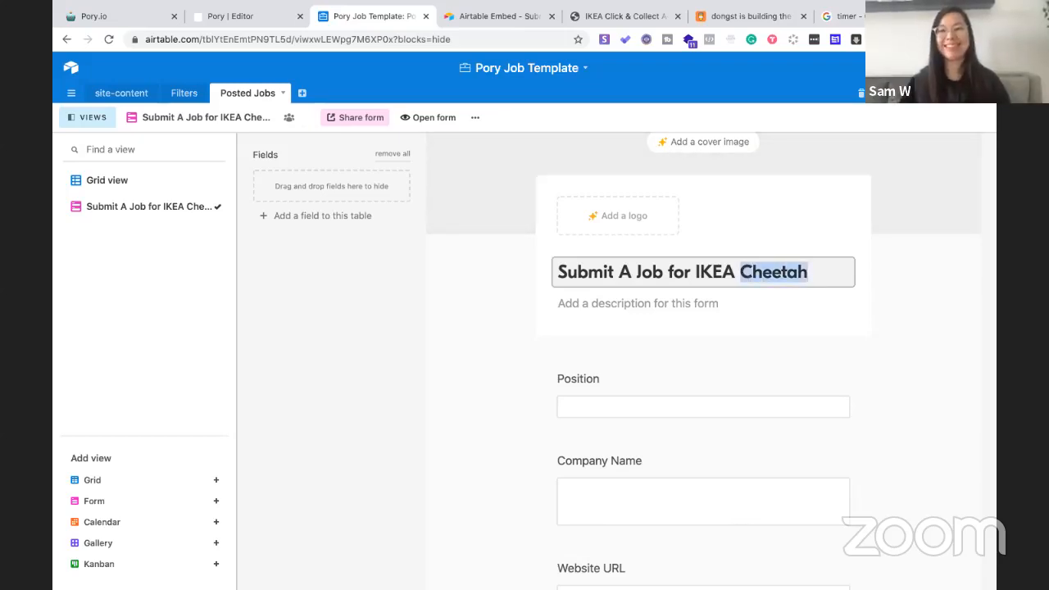
{"action": "key", "text": "ctrl+t"}
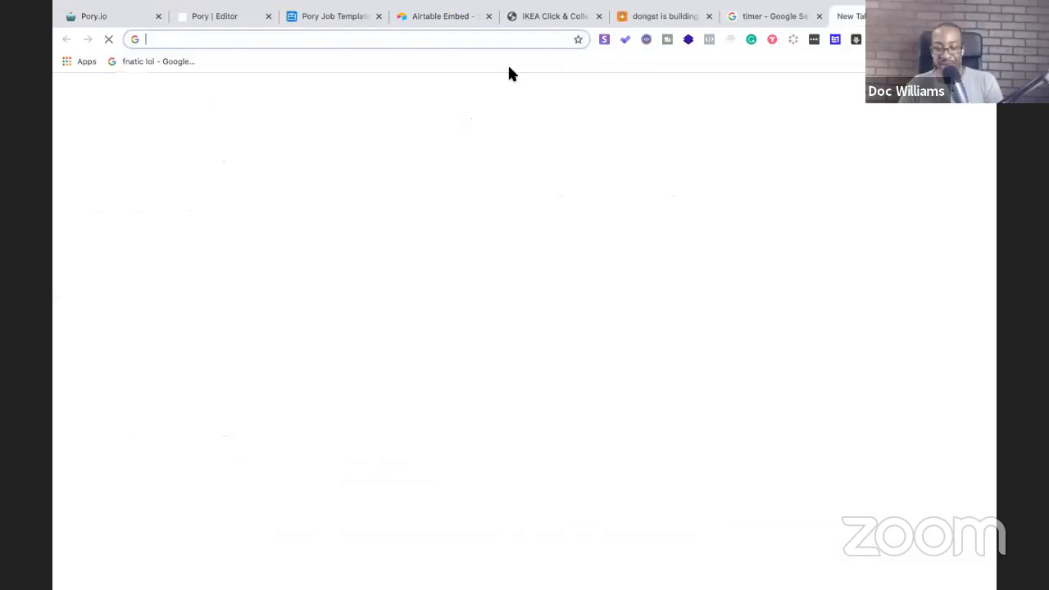
Run a Google search for 'cheetah' in the new tab, then go back to the Pory editor
{"action": "key", "text": "ctrl+v"}
{"action": "key", "text": "Return"}
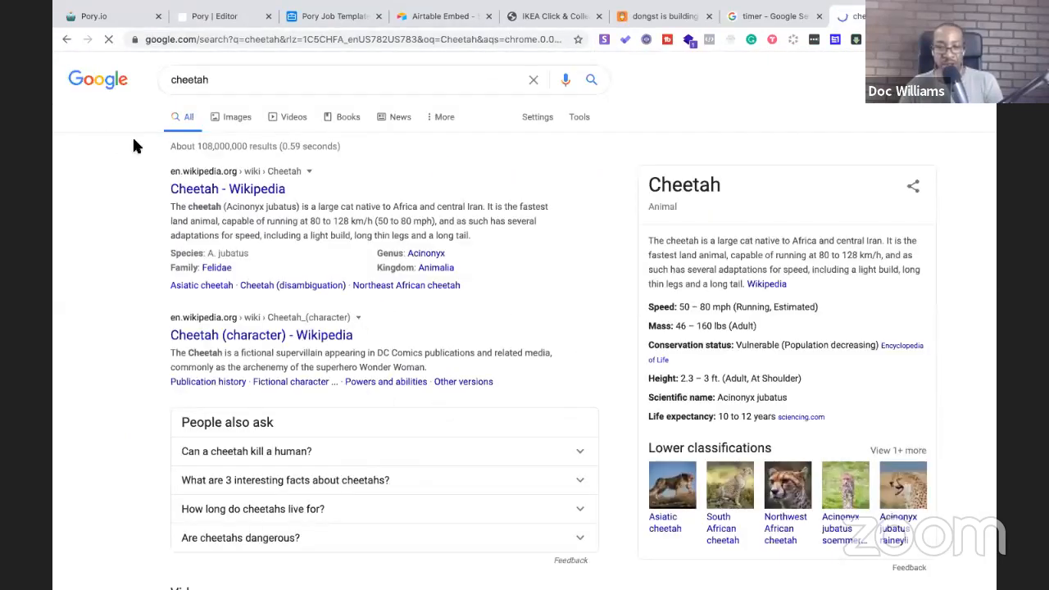
{"action": "left_click", "coordinate": [242, 14]}
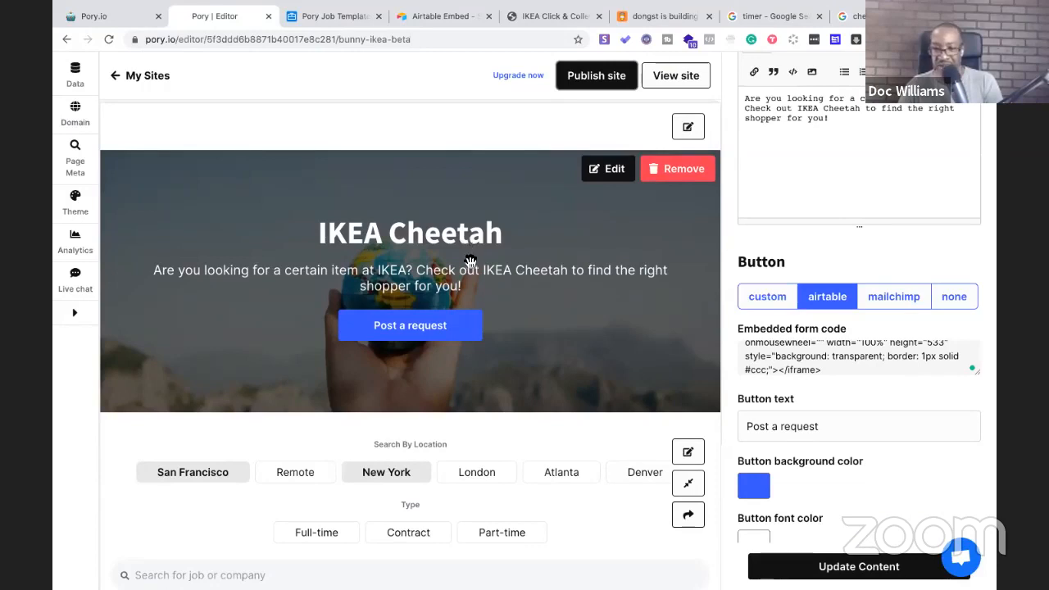
Scroll over the IKEA Cheetah 'Post a request' hero, then return to the Submit A Job for IKEA Cheetah form
{"action": "scroll", "coordinate": [473, 277], "scroll_direction": "down", "scroll_amount": 1}
{"action": "scroll", "coordinate": [472, 277], "scroll_direction": "up", "scroll_amount": 3}
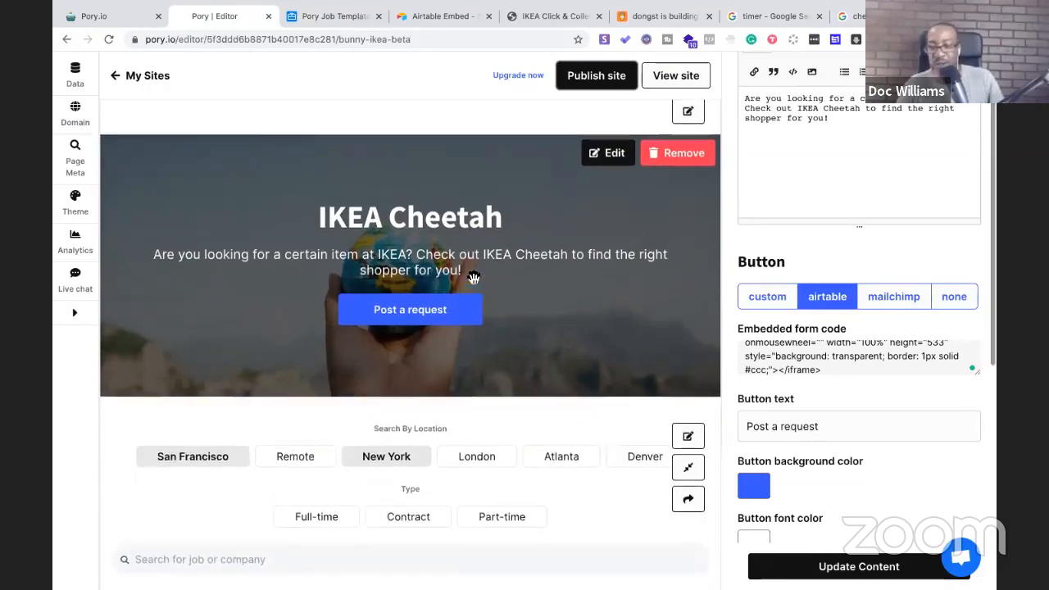
{"action": "scroll", "coordinate": [552, 306], "scroll_direction": "down", "scroll_amount": 2}
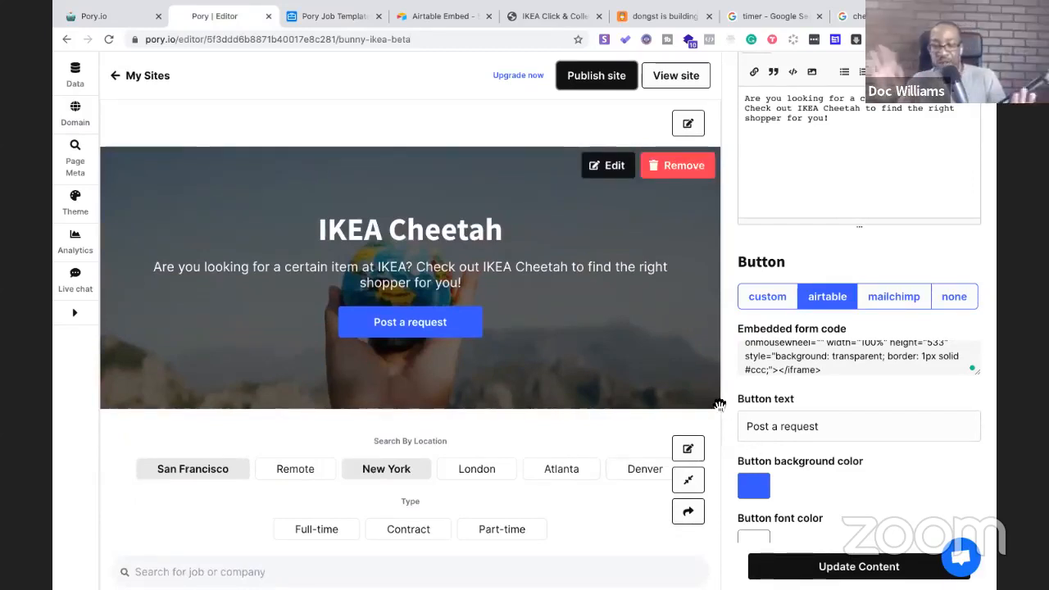
{"action": "left_click", "coordinate": [335, 17]}
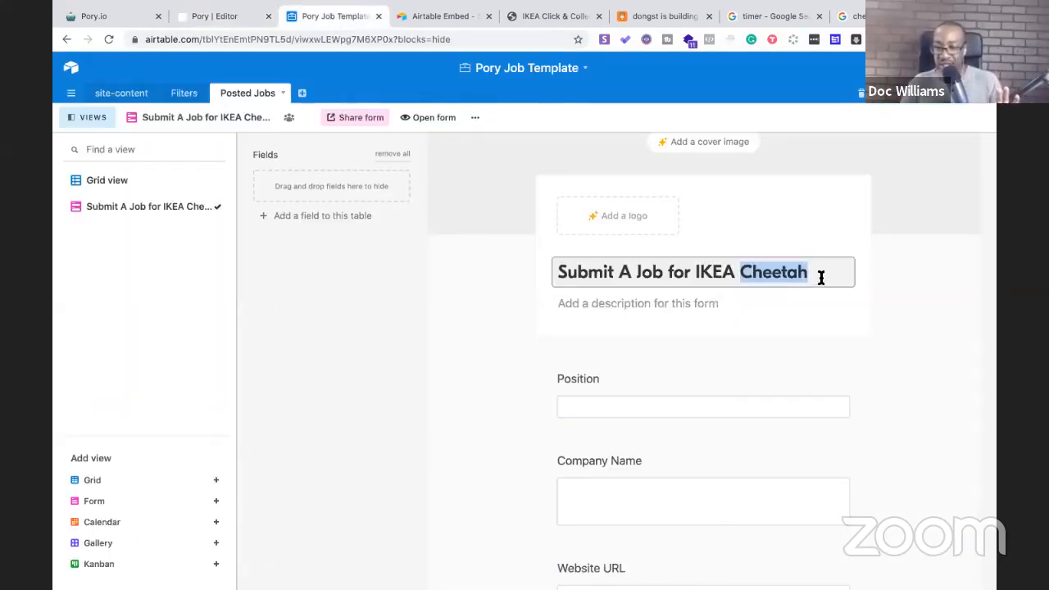
{"action": "left_click", "coordinate": [820, 278]}
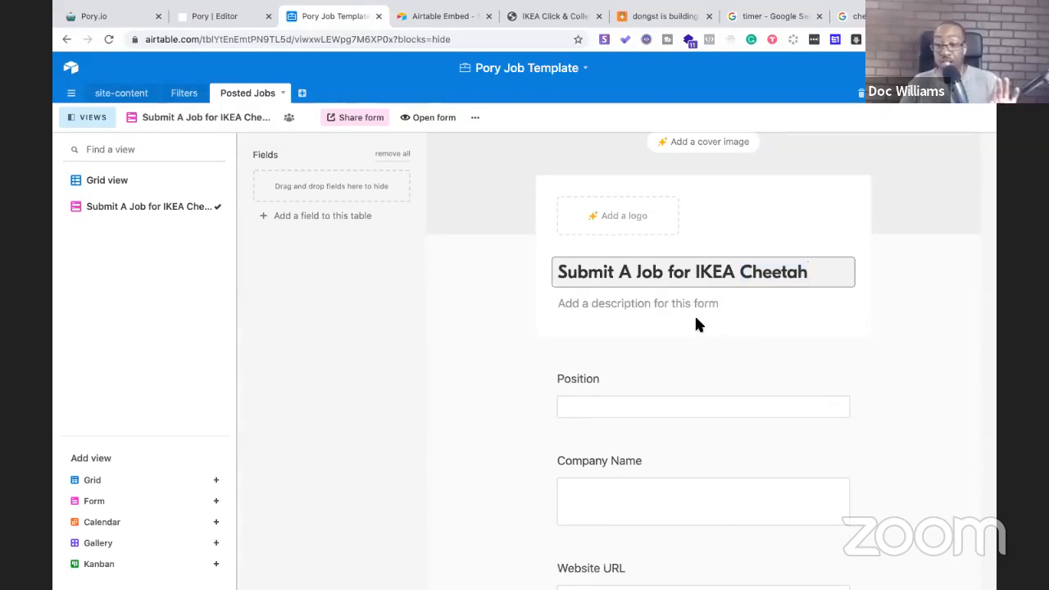
Relabel the Position question 'Type of Item you need' and the Company Name question 'Your Name'
{"action": "scroll", "coordinate": [615, 384], "scroll_direction": "down", "scroll_amount": 1}
{"action": "left_click", "coordinate": [604, 362]}
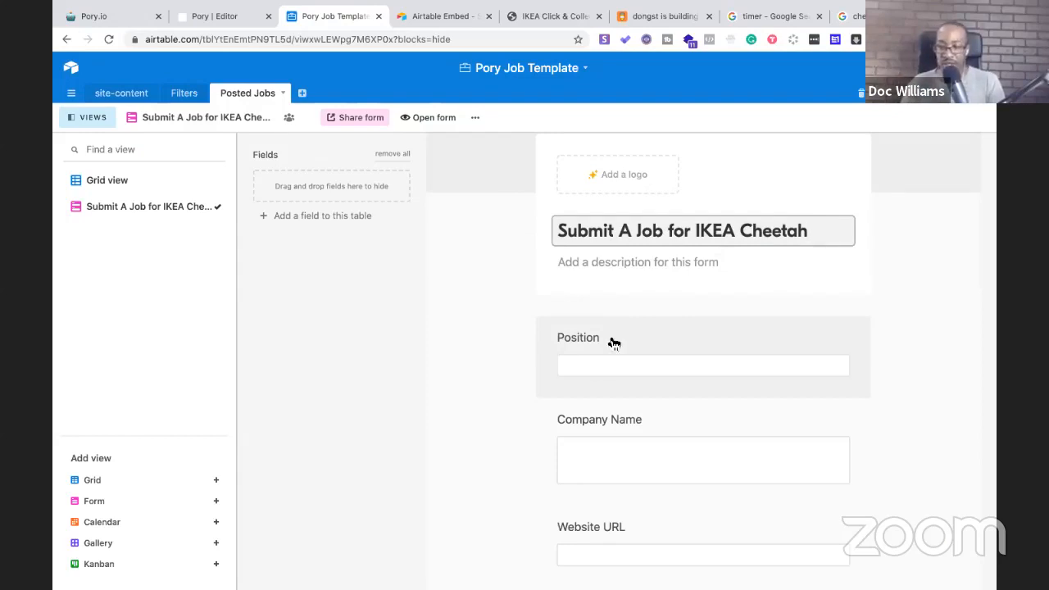
{"action": "left_click", "coordinate": [606, 341]}
{"action": "left_click_drag", "start_coordinate": [606, 378], "coordinate": [556, 380]}
{"action": "type", "text": "T"}
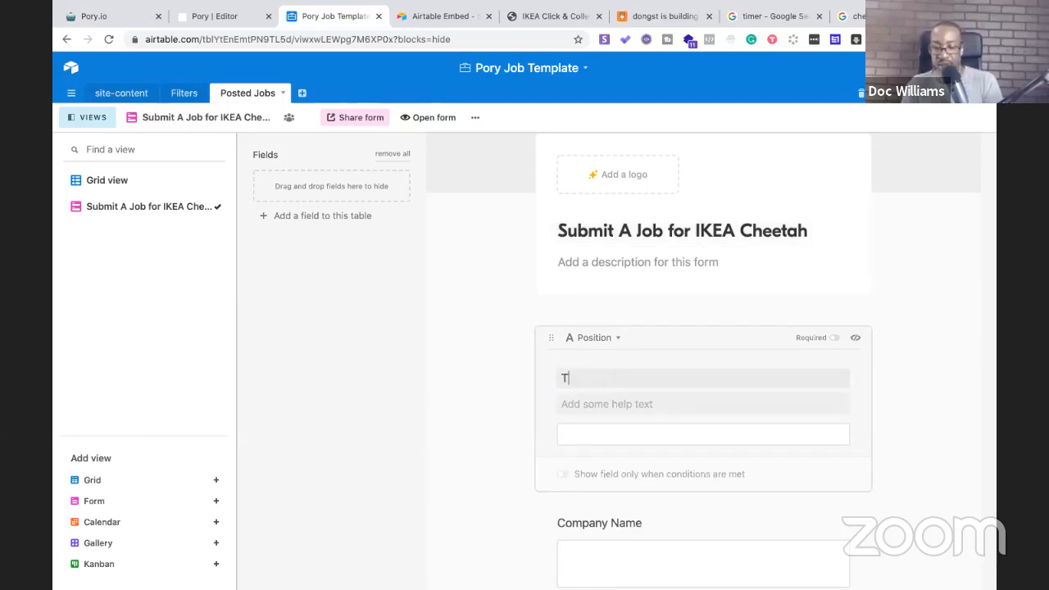
{"action": "type", "text": "ype of It"}
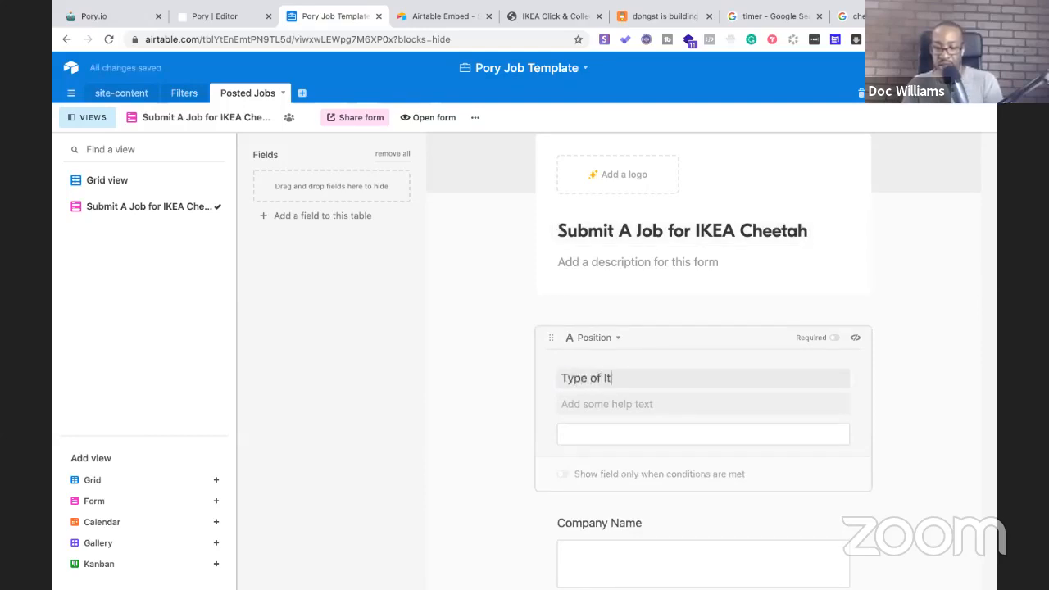
{"action": "type", "text": "em you need"}
{"action": "scroll", "coordinate": [552, 369], "scroll_direction": "down", "scroll_amount": 4}
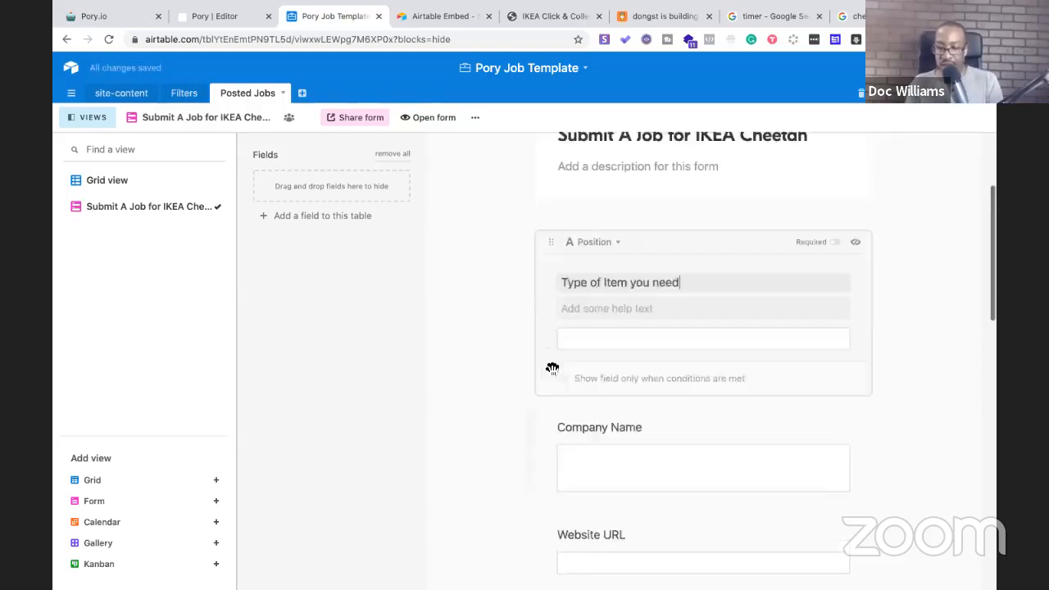
{"action": "left_click", "coordinate": [585, 363]}
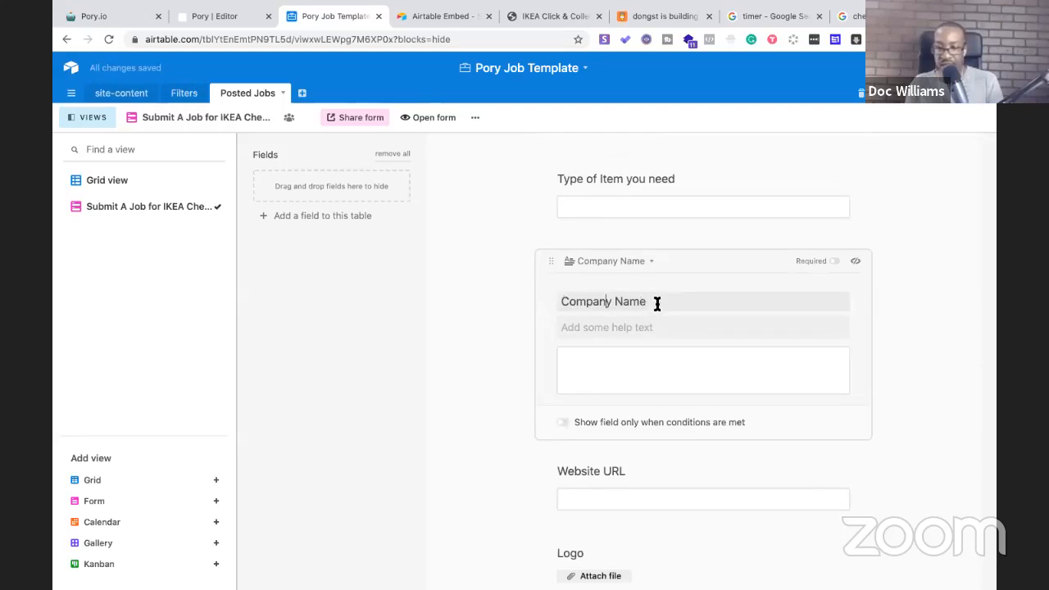
{"action": "left_click_drag", "start_coordinate": [646, 301], "coordinate": [560, 300]}
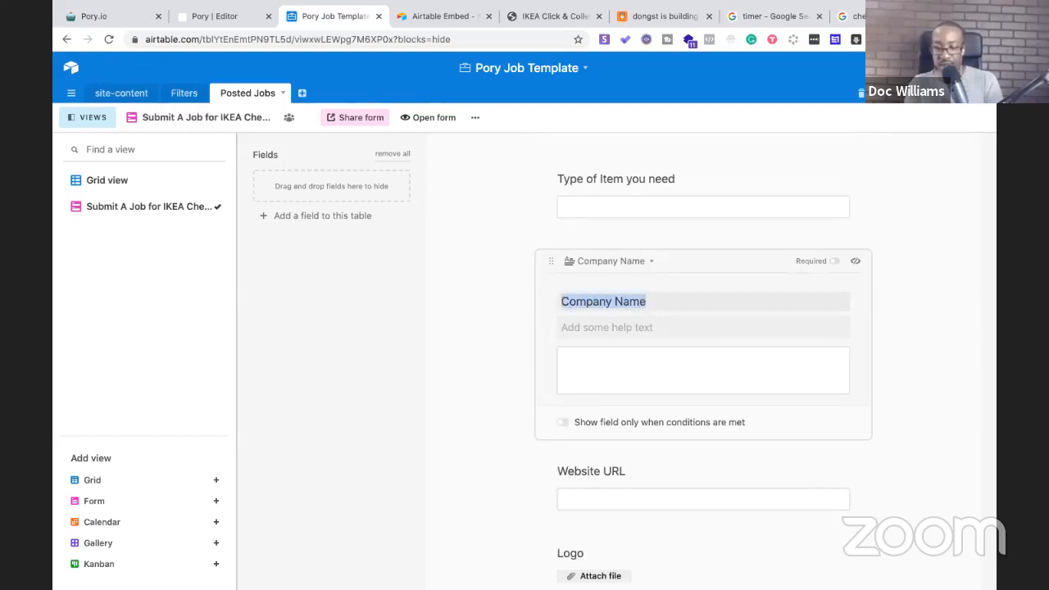
{"action": "type", "text": "Your Name"}
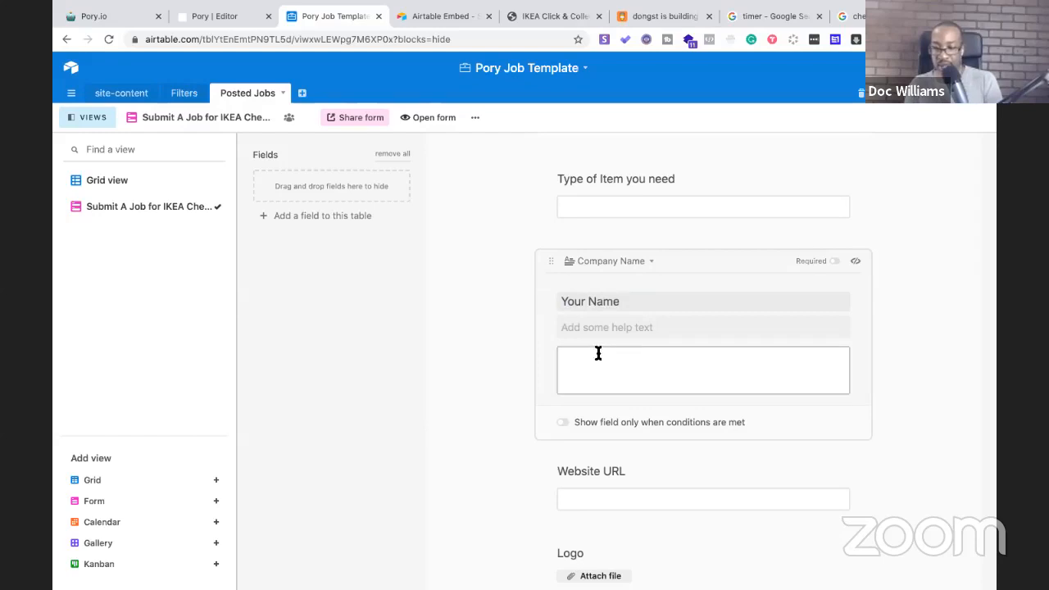
Start relabelling the Website URL question, erase the partial text, and scroll back over the form
{"action": "scroll", "coordinate": [611, 368], "scroll_direction": "down", "scroll_amount": 3}
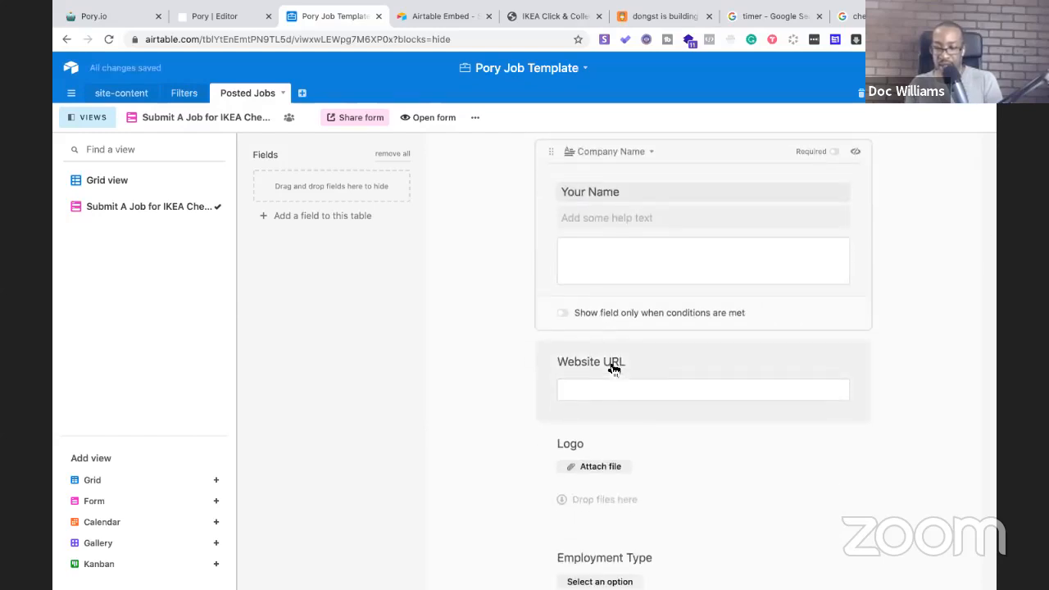
{"action": "left_click", "coordinate": [612, 369]}
{"action": "triple_click", "coordinate": [560, 309]}
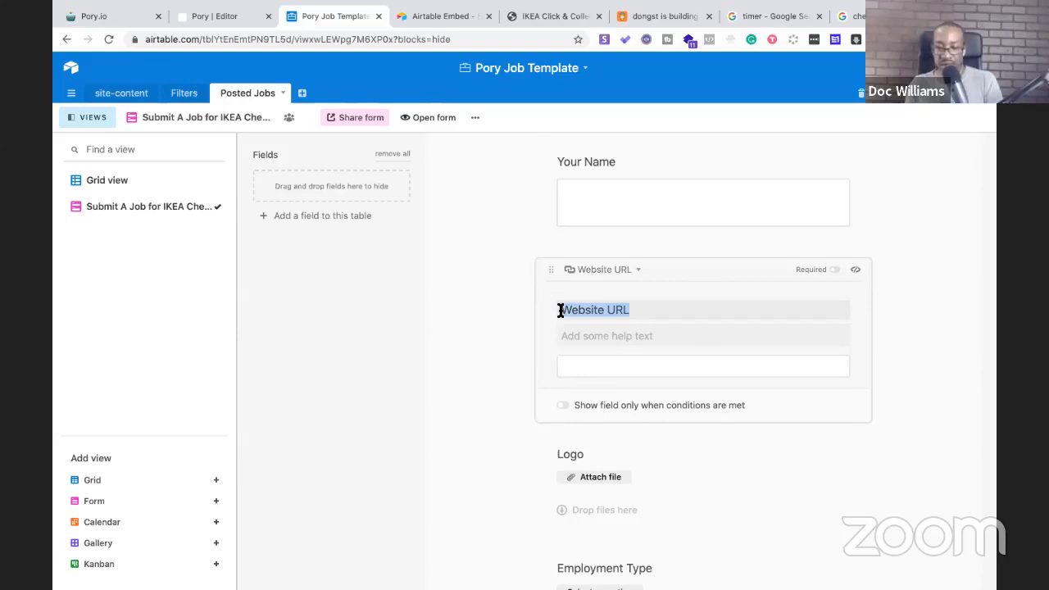
{"action": "type", "text": "Contac"}
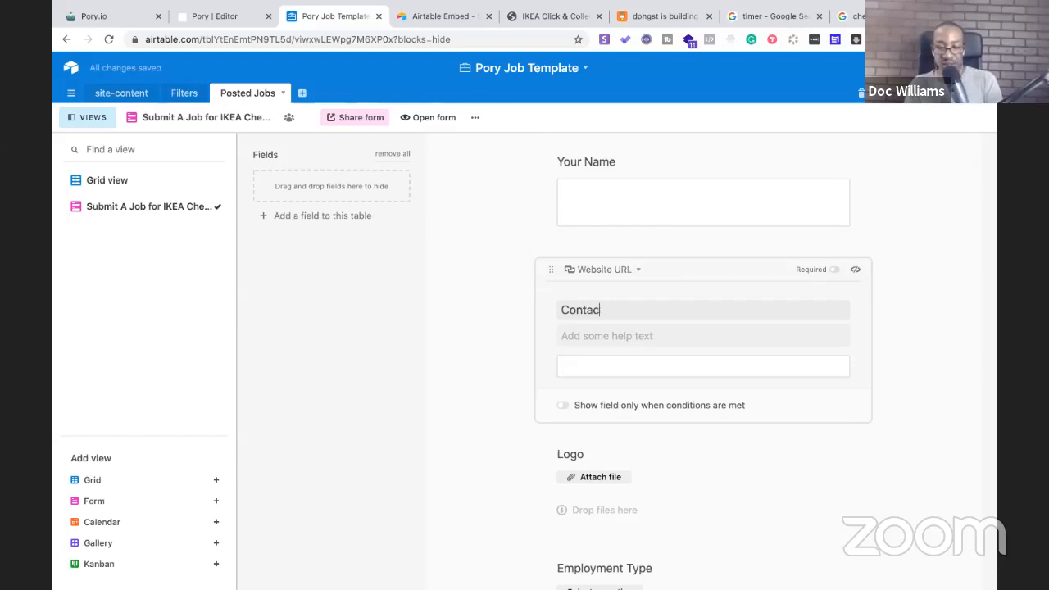
{"action": "key", "text": "BackSpace"}
{"action": "key", "text": "BackSpace"}
{"action": "key", "text": "BackSpace"}
{"action": "key", "text": "BackSpace"}
{"action": "key", "text": "BackSpace"}
{"action": "key", "text": "BackSpace"}
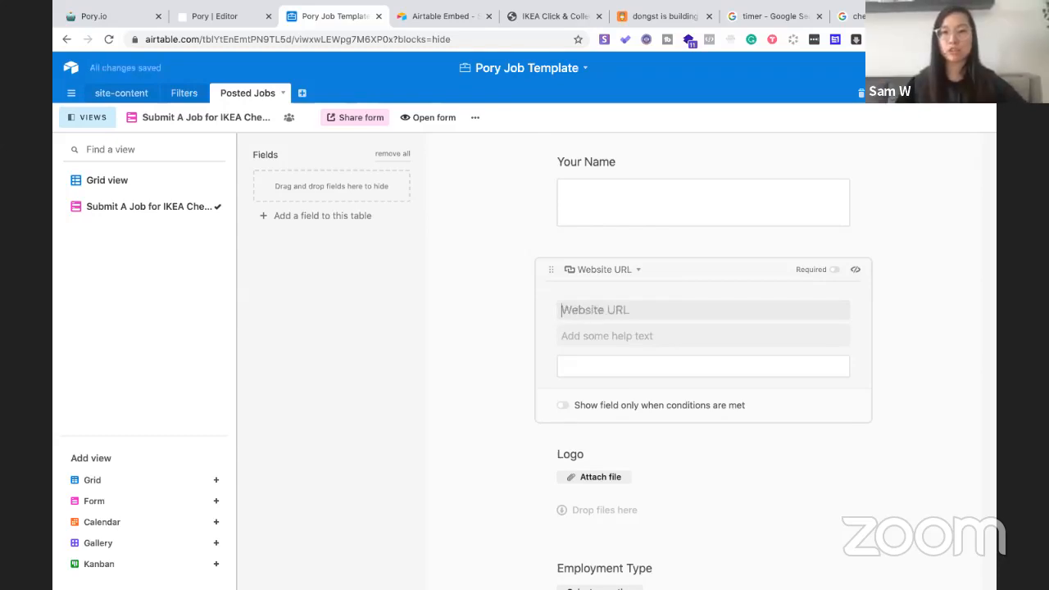
{"action": "scroll", "coordinate": [660, 356], "scroll_direction": "up", "scroll_amount": 3}
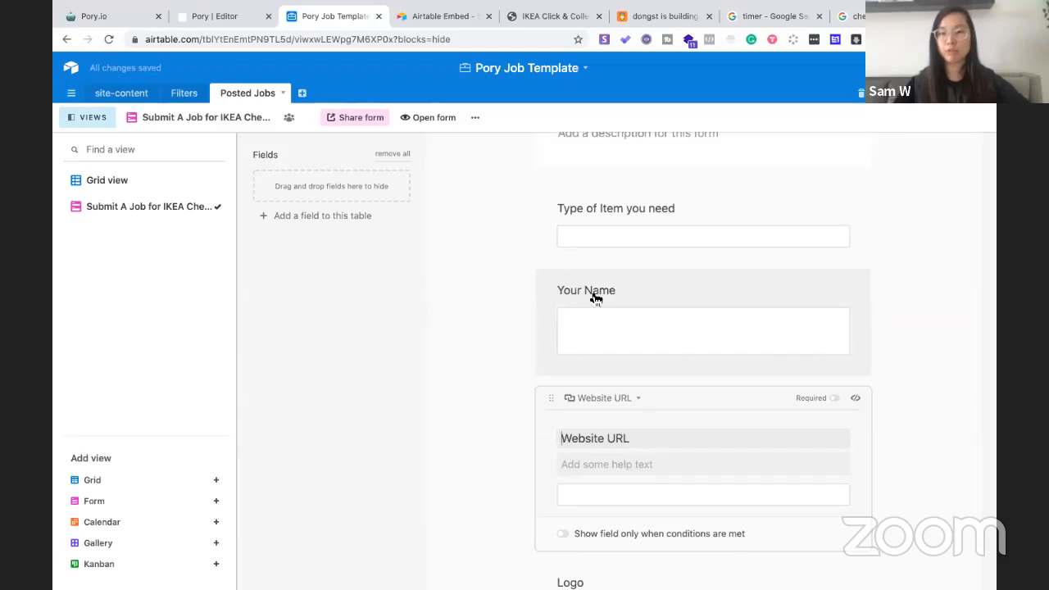
{"action": "scroll", "coordinate": [596, 299], "scroll_direction": "up", "scroll_amount": 4}
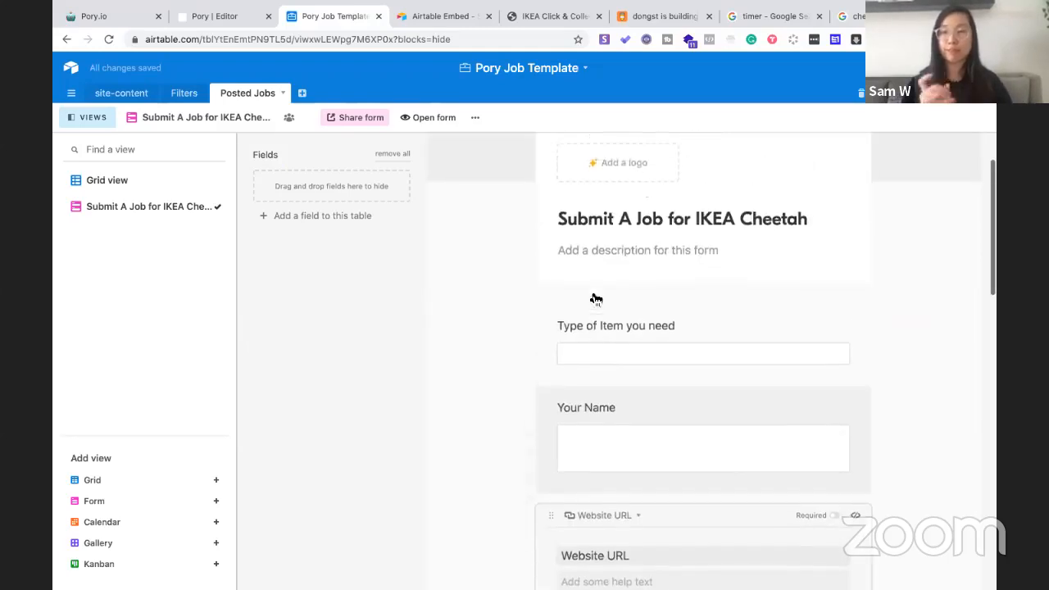
{"action": "scroll", "coordinate": [602, 344], "scroll_direction": "down", "scroll_amount": 3}
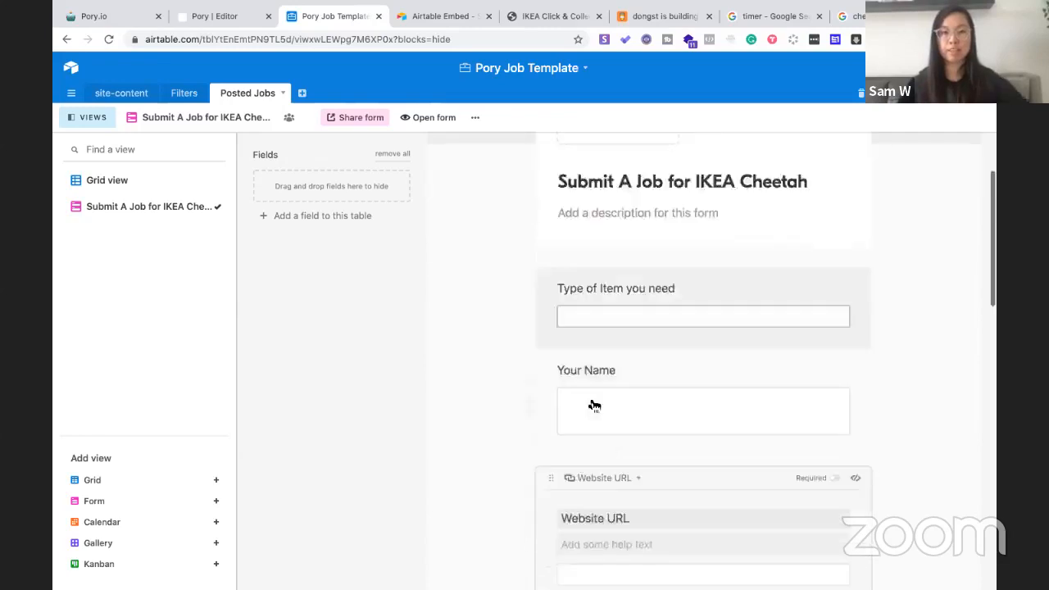
{"action": "scroll", "coordinate": [585, 328], "scroll_direction": "up", "scroll_amount": 3}
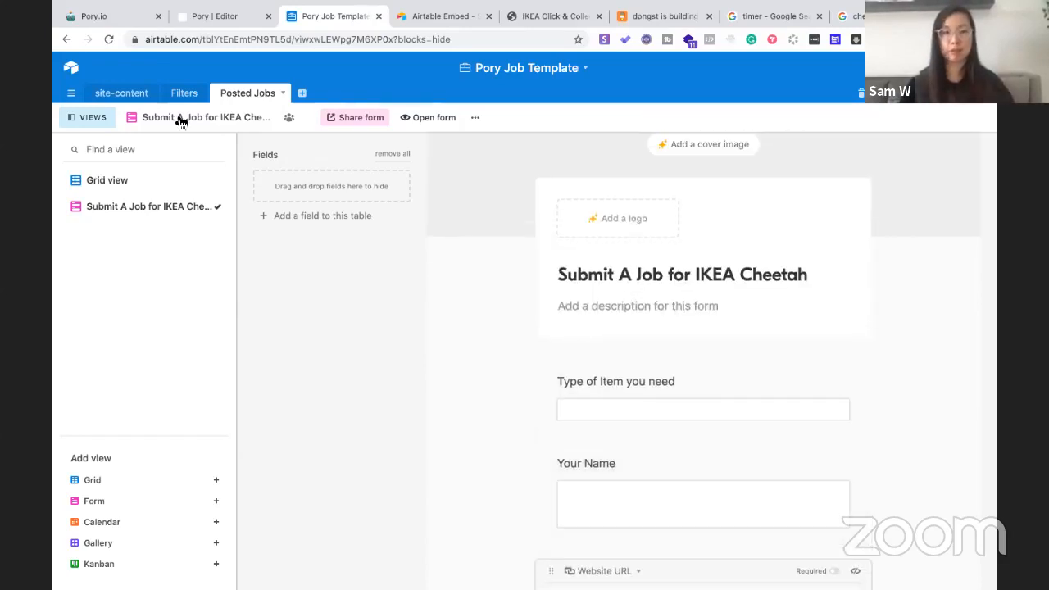
In grid view, rename the Position field to 'Type of Item'
{"action": "left_click", "coordinate": [117, 183]}
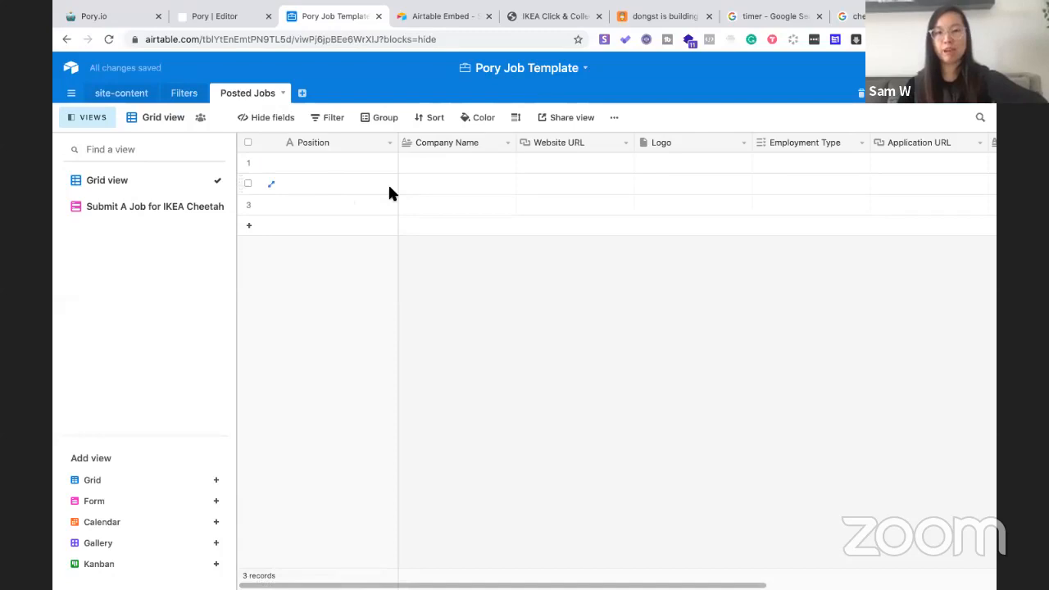
{"action": "left_click", "coordinate": [319, 147]}
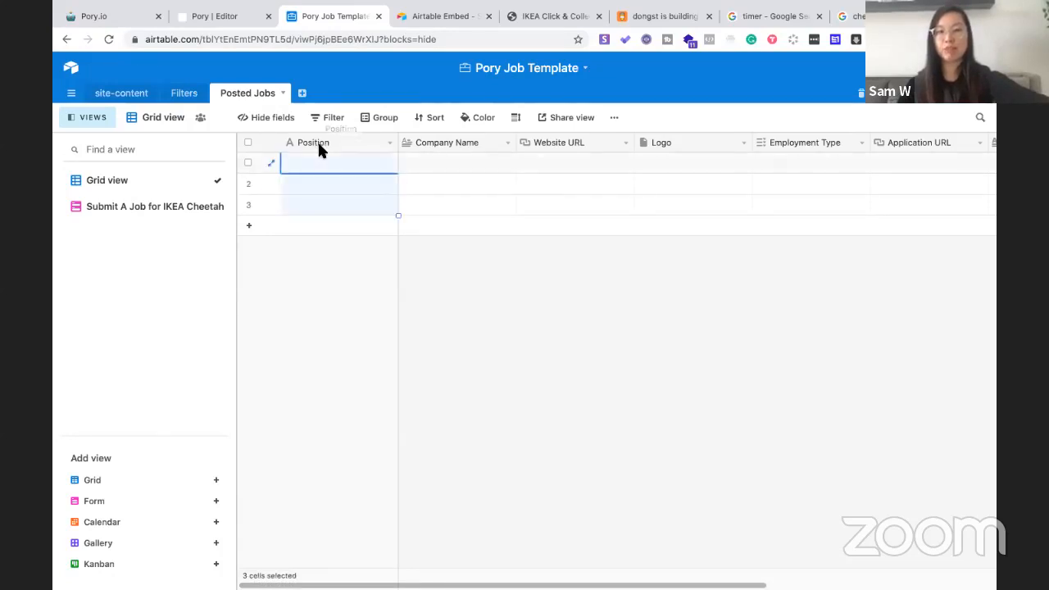
{"action": "left_click", "coordinate": [391, 143]}
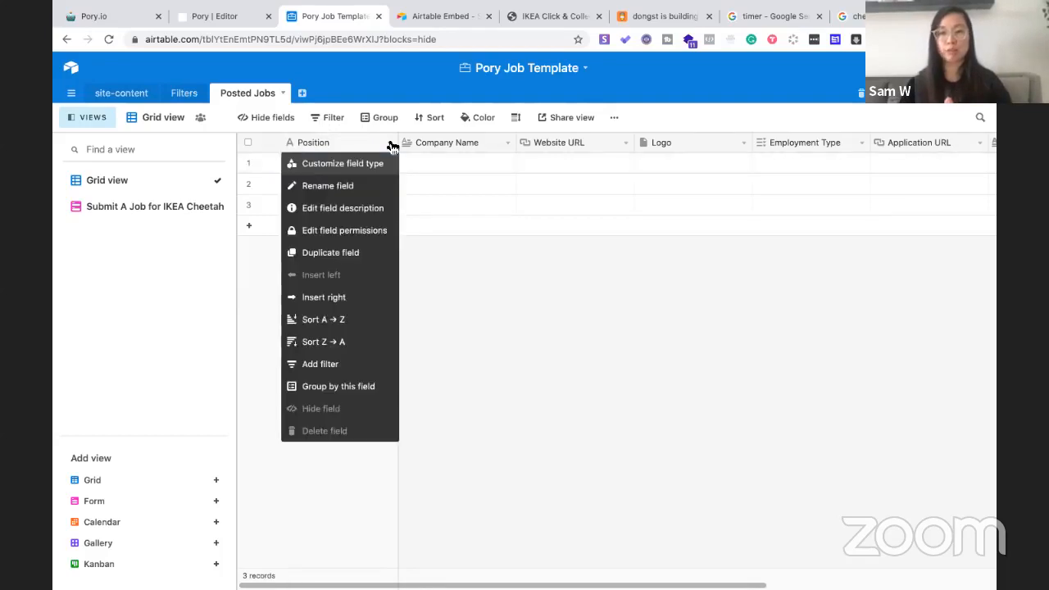
{"action": "left_click", "coordinate": [356, 186]}
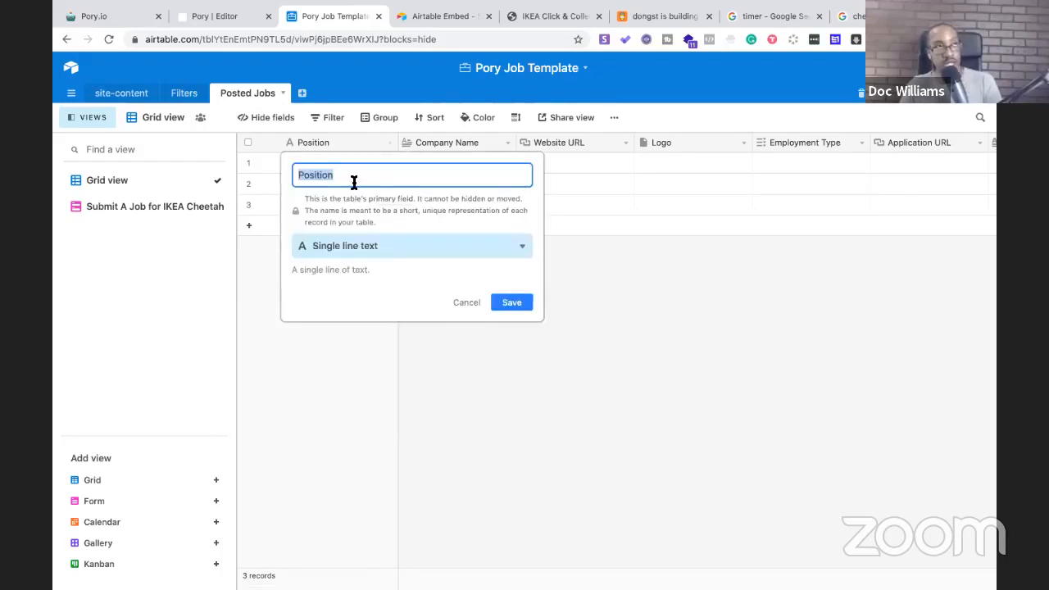
{"action": "type", "text": "Type of"}
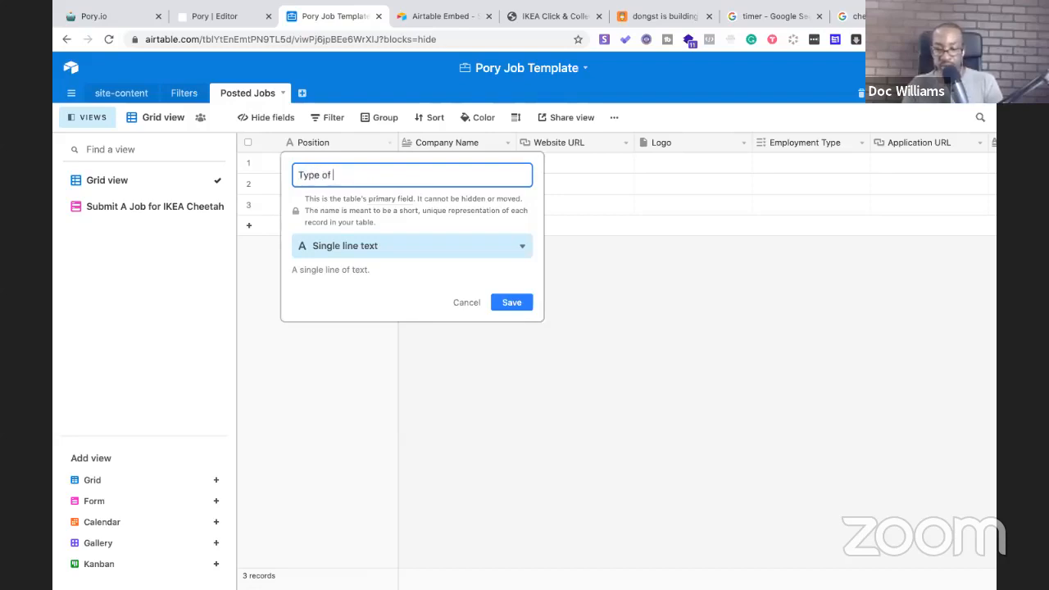
{"action": "left_click", "coordinate": [501, 301]}
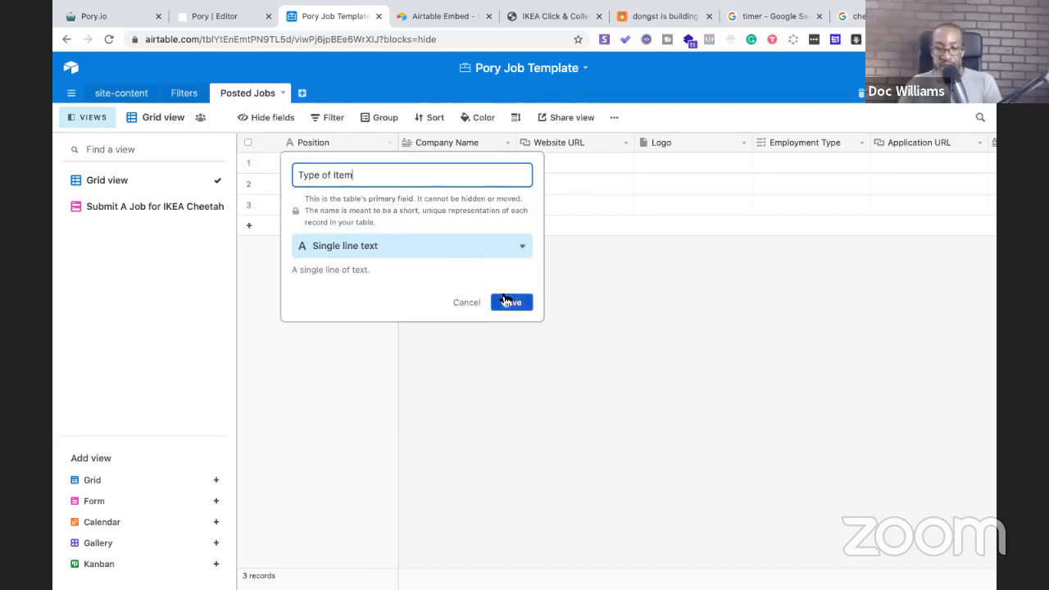
Rename the Company Name field to 'Name of Customer' and make it Single line text
{"action": "left_click", "coordinate": [507, 143]}
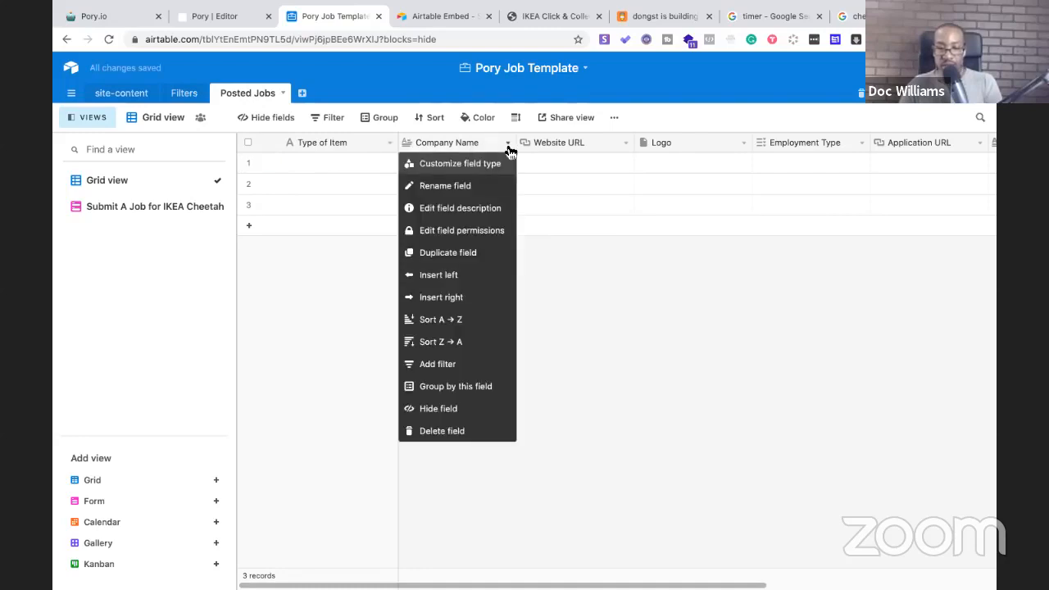
{"action": "left_click", "coordinate": [473, 188]}
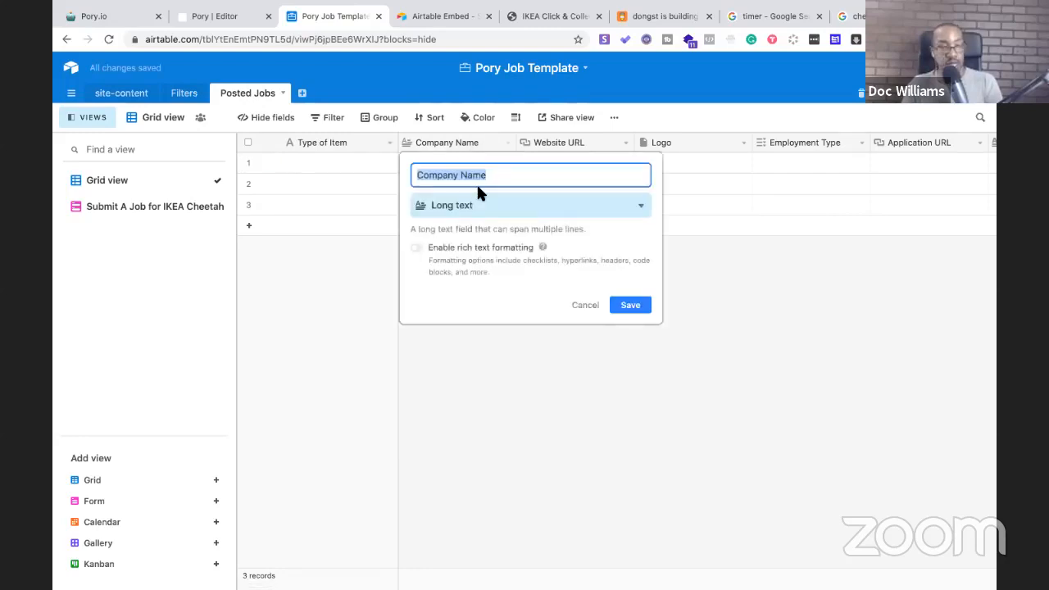
{"action": "type", "text": "Name of Customer"}
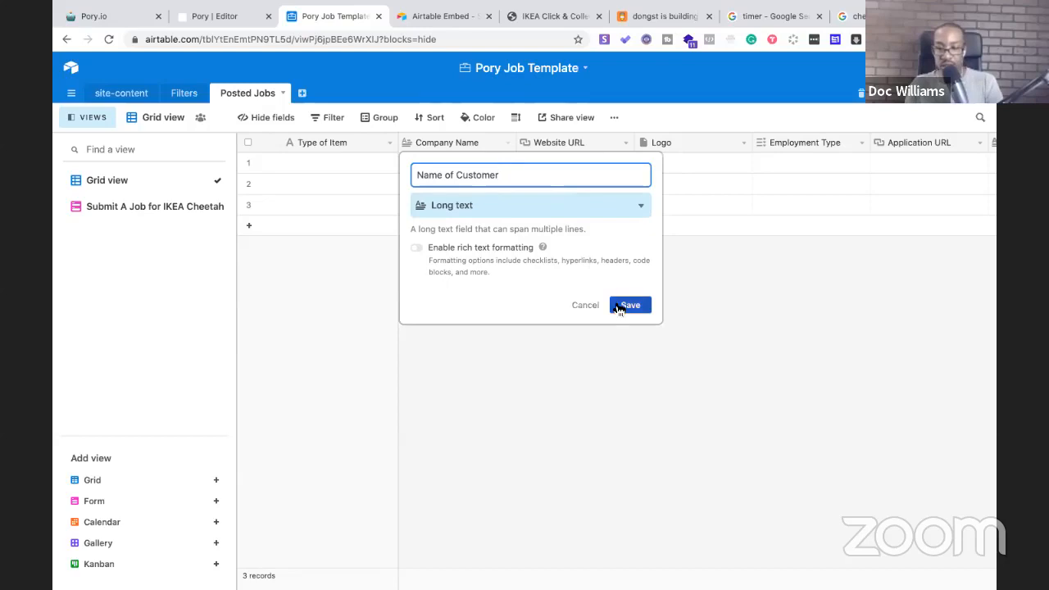
{"action": "left_click", "coordinate": [628, 208]}
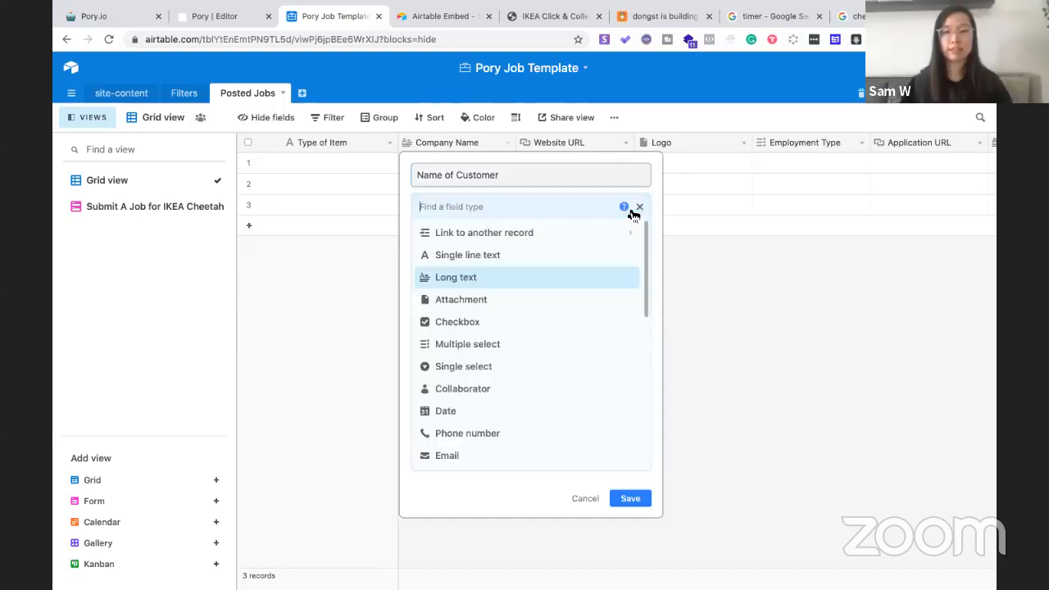
{"action": "left_click", "coordinate": [564, 258]}
{"action": "left_click", "coordinate": [638, 308]}
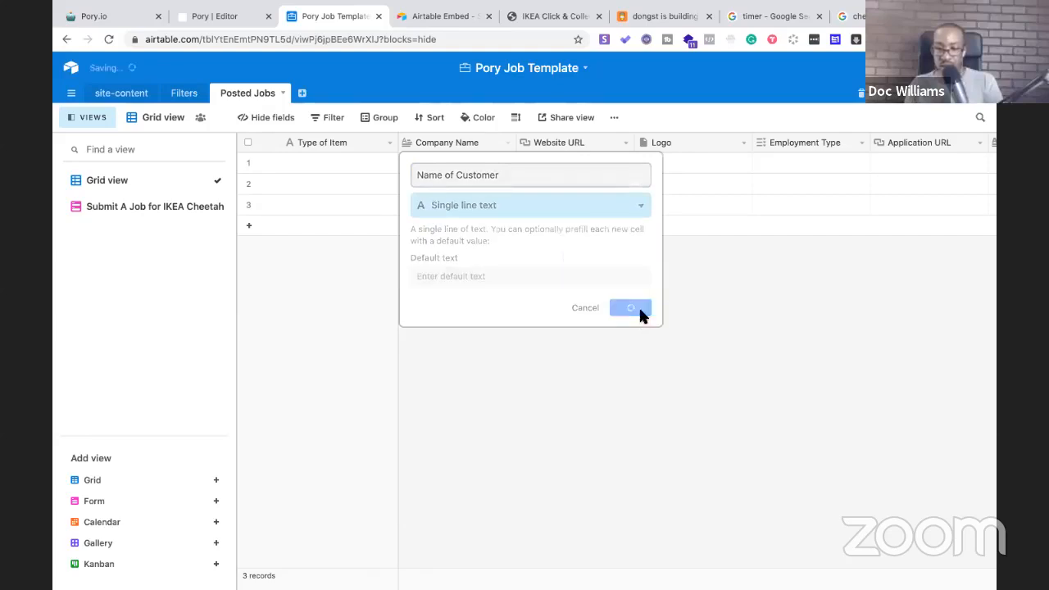
{"action": "left_click", "coordinate": [555, 138]}
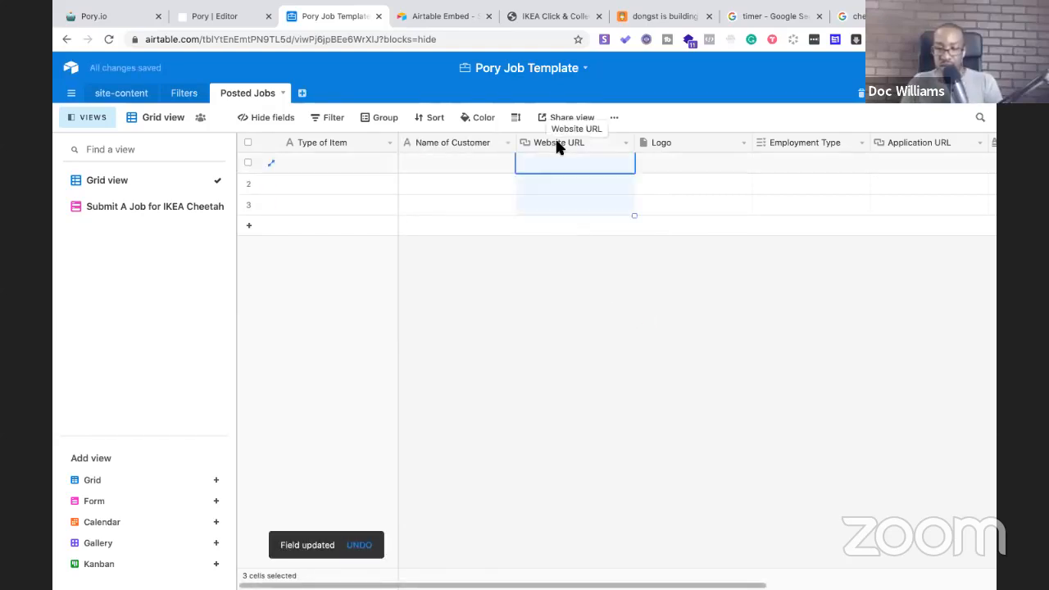
{"action": "left_click", "coordinate": [624, 144]}
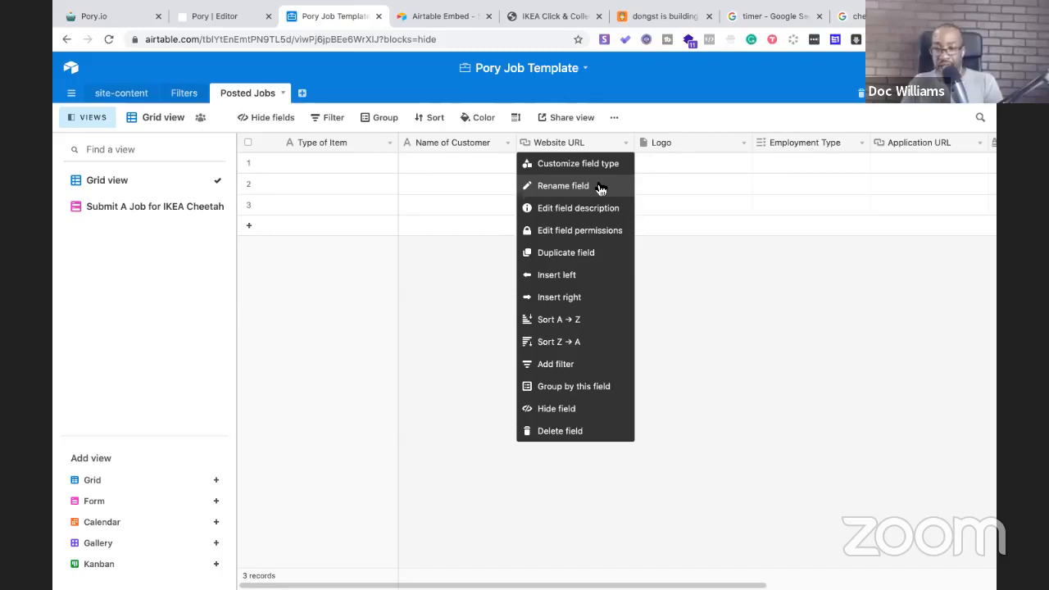
Rename the Website URL field to 'Link to IKEA Item URL'
{"action": "left_click", "coordinate": [599, 185]}
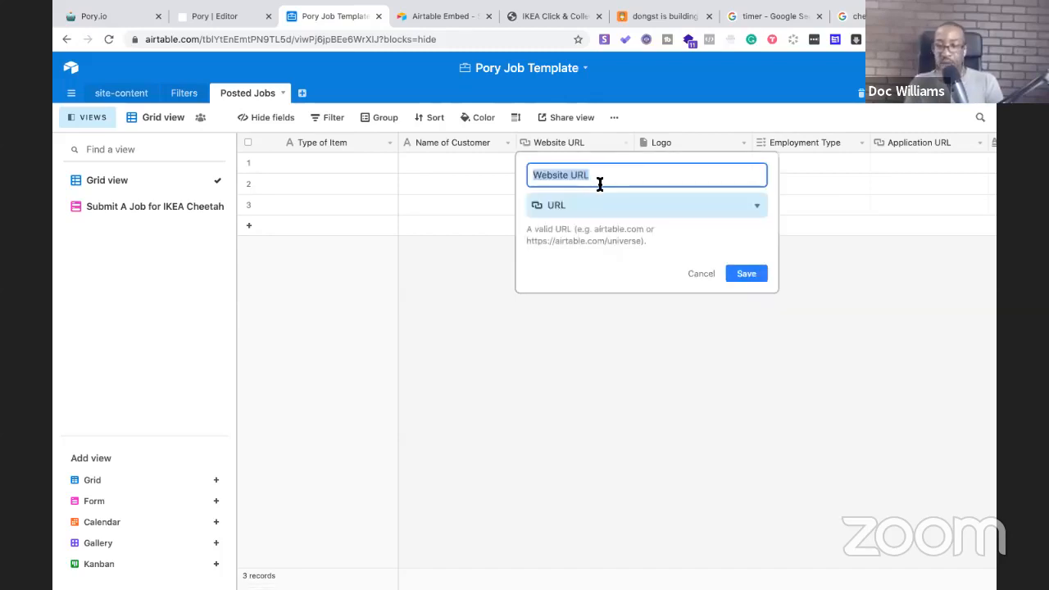
{"action": "key", "text": "Right"}
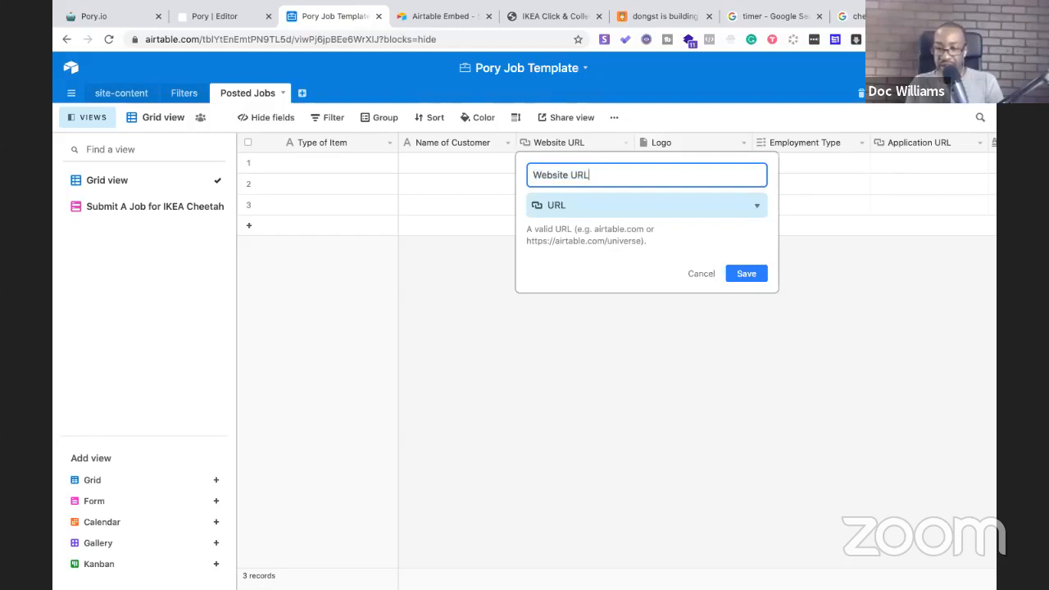
{"action": "key", "text": "BackSpace"}
{"action": "key", "text": "BackSpace"}
{"action": "key", "text": "BackSpace"}
{"action": "key", "text": "BackSpace"}
{"action": "key", "text": "BackSpace"}
{"action": "key", "text": "BackSpace"}
{"action": "key", "text": "BackSpace"}
{"action": "key", "text": "BackSpace"}
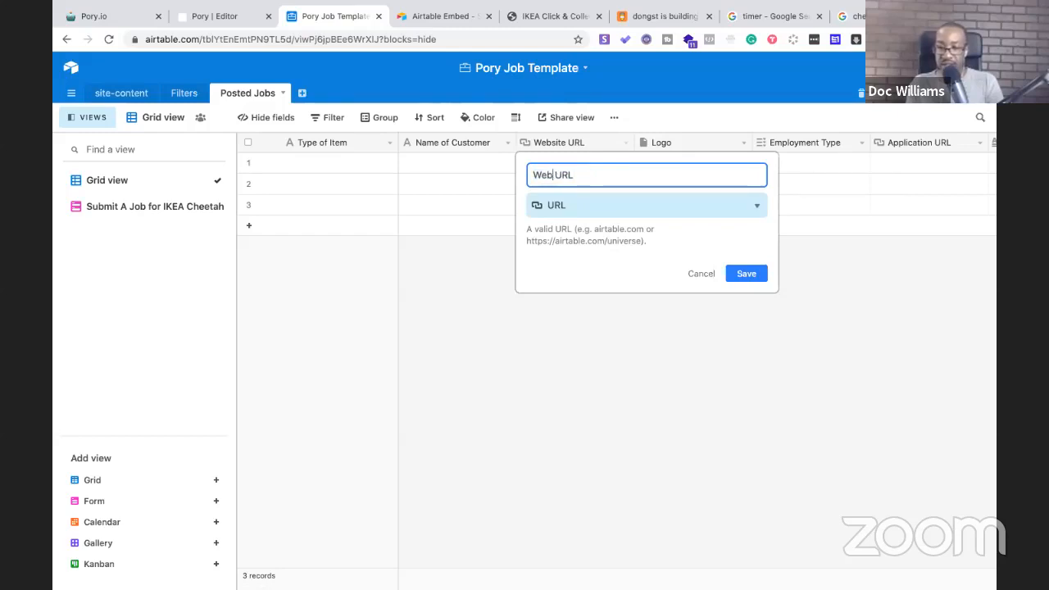
{"action": "type", "text": "Link to "}
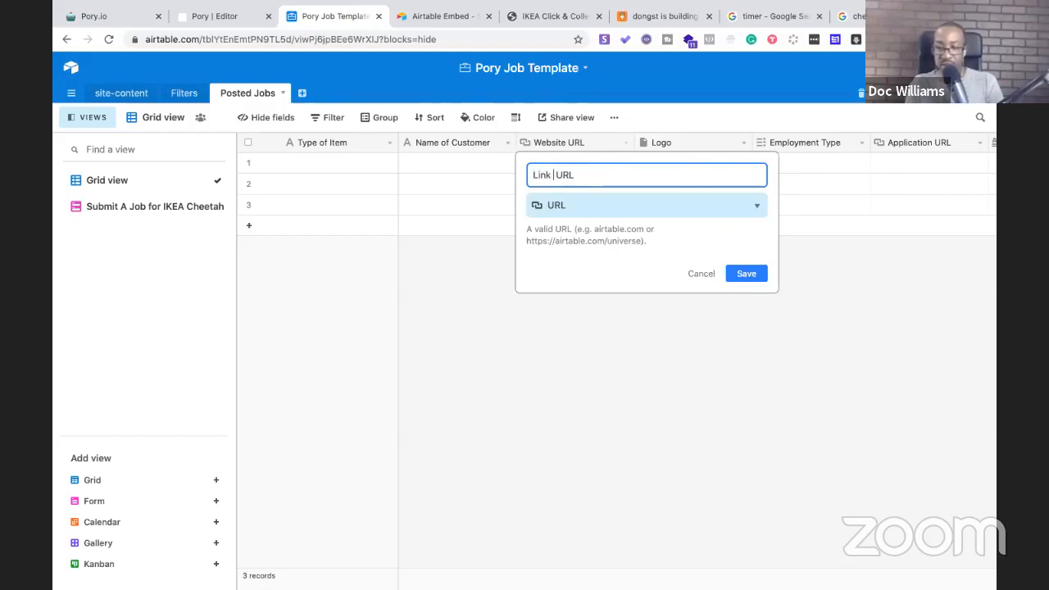
{"action": "type", "text": "IKEA"}
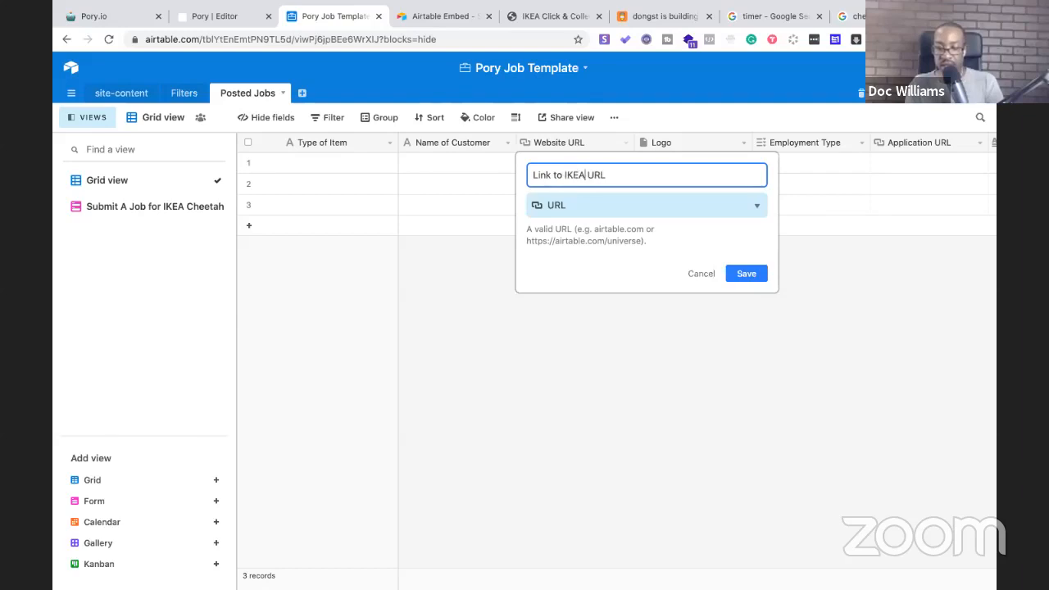
{"action": "type", "text": " Item"}
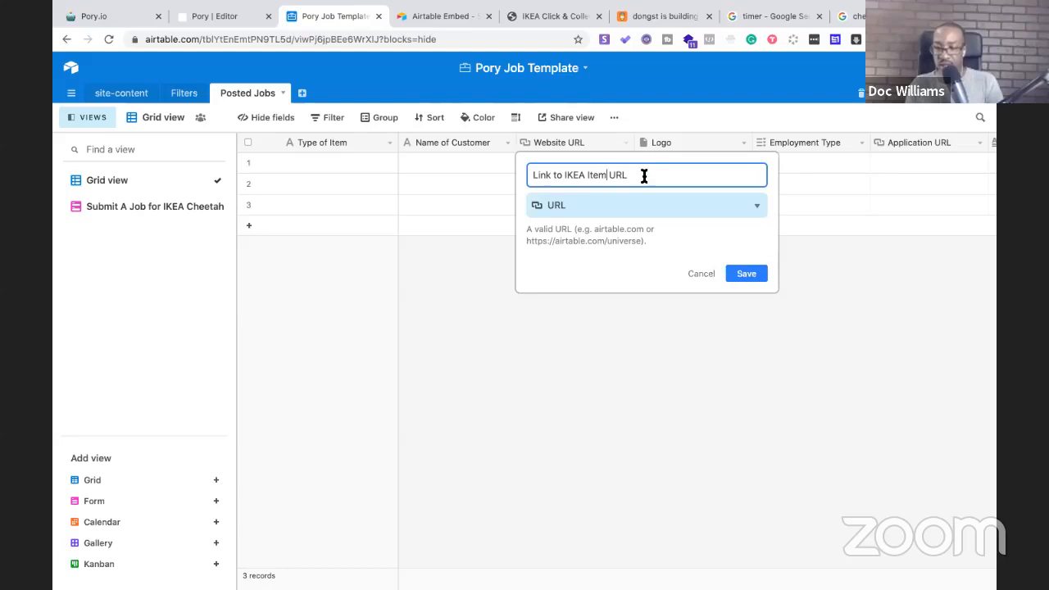
{"action": "left_click", "coordinate": [747, 272]}
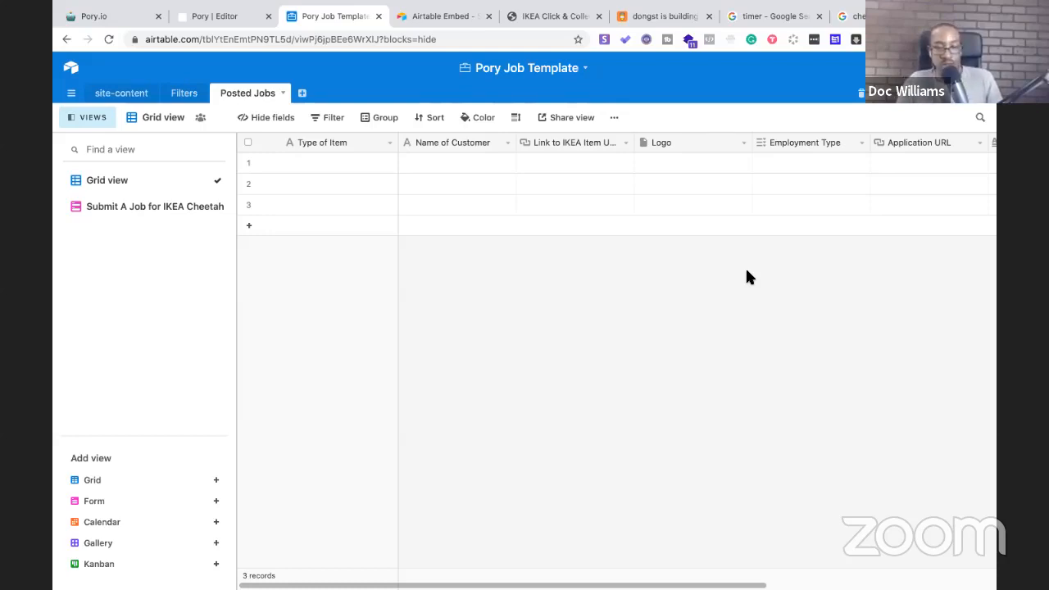
Change the Logo field to the Email type and rename it 'Email'
{"action": "left_click", "coordinate": [744, 144]}
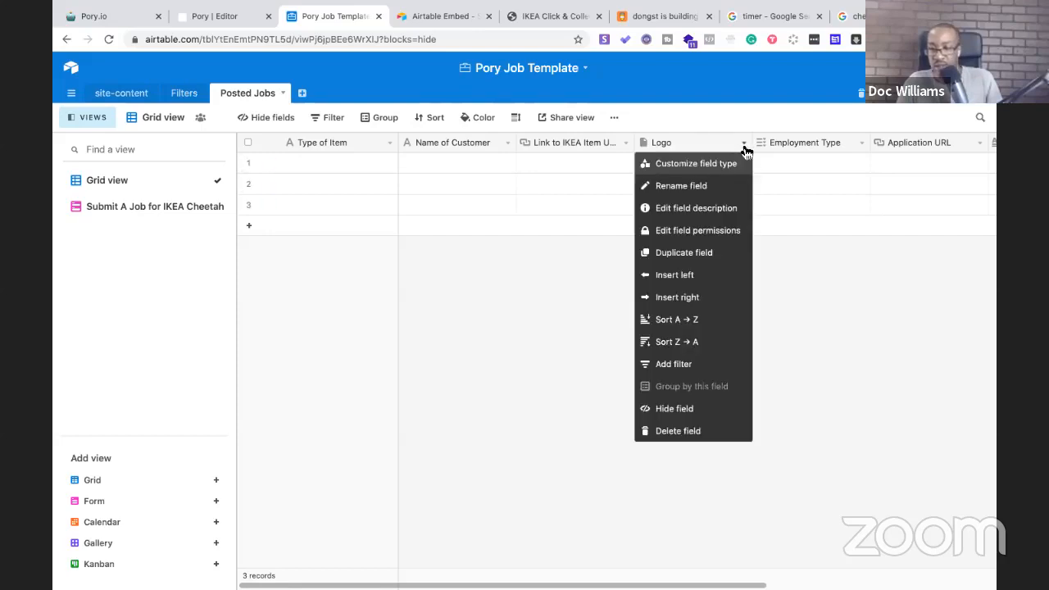
{"action": "left_click", "coordinate": [719, 186]}
{"action": "left_click", "coordinate": [677, 205]}
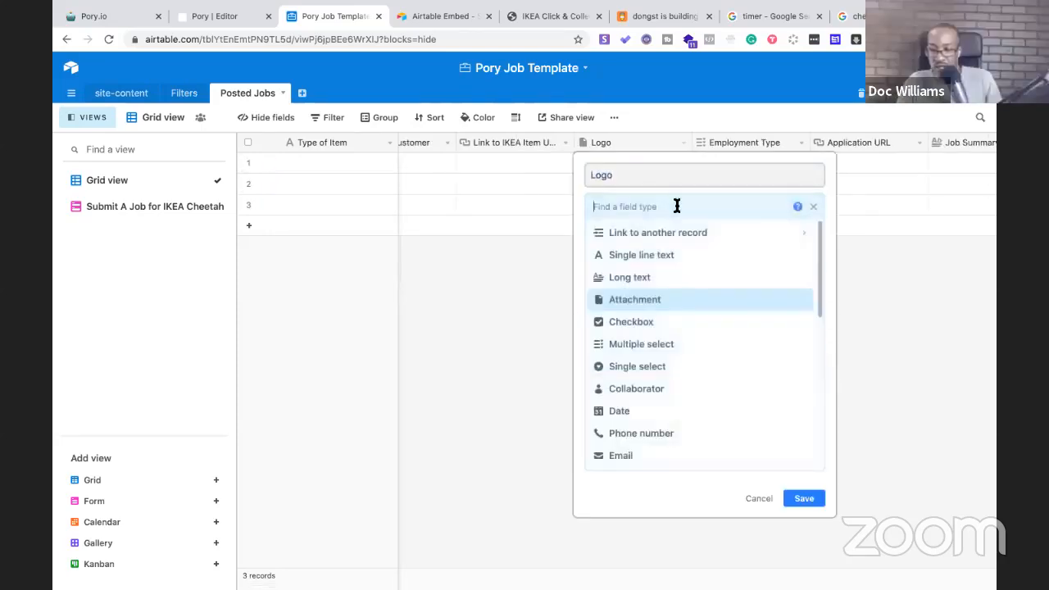
{"action": "left_click", "coordinate": [680, 260]}
{"action": "left_click", "coordinate": [630, 177]}
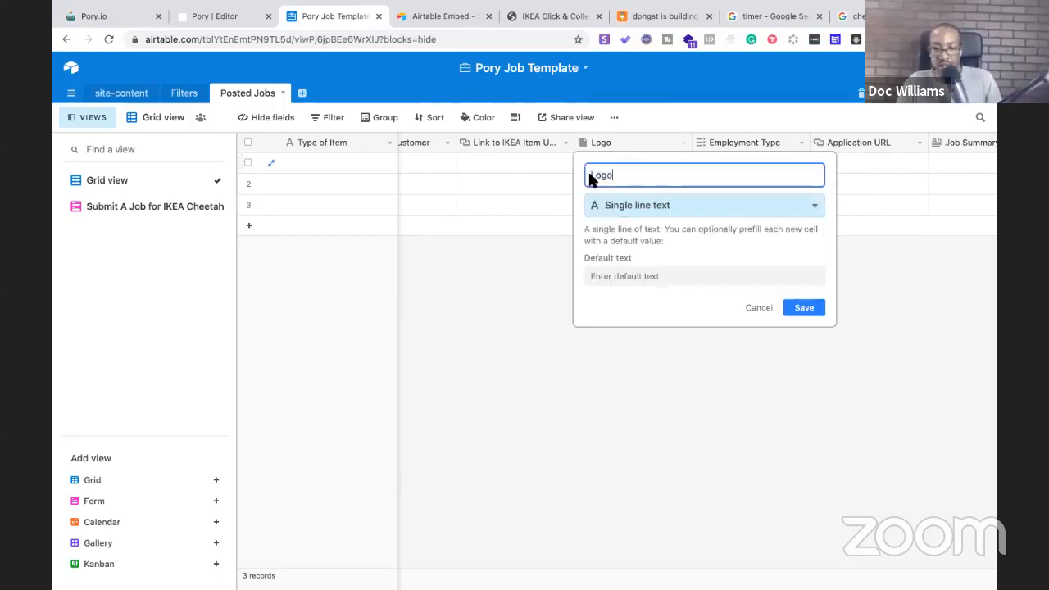
{"action": "left_click", "coordinate": [653, 206]}
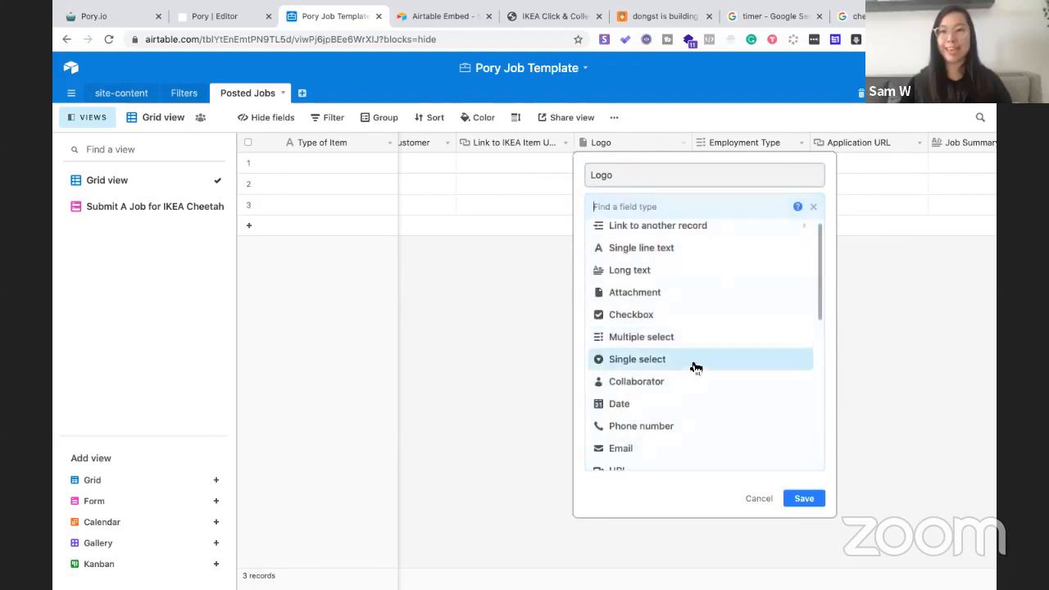
{"action": "left_click", "coordinate": [668, 445]}
{"action": "double_click", "coordinate": [622, 175]}
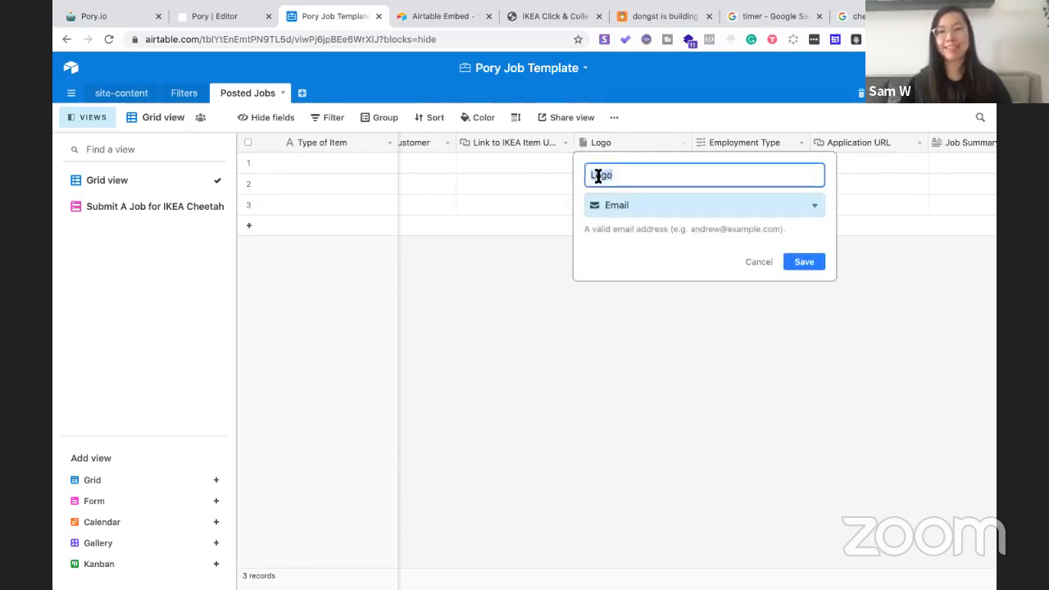
{"action": "type", "text": "Email"}
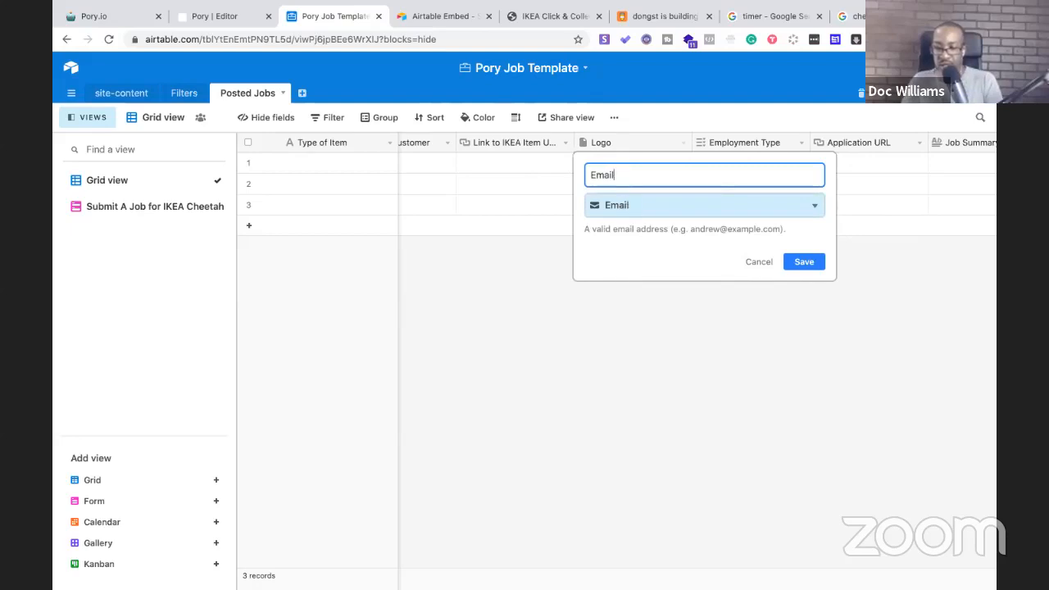
{"action": "left_click", "coordinate": [797, 259]}
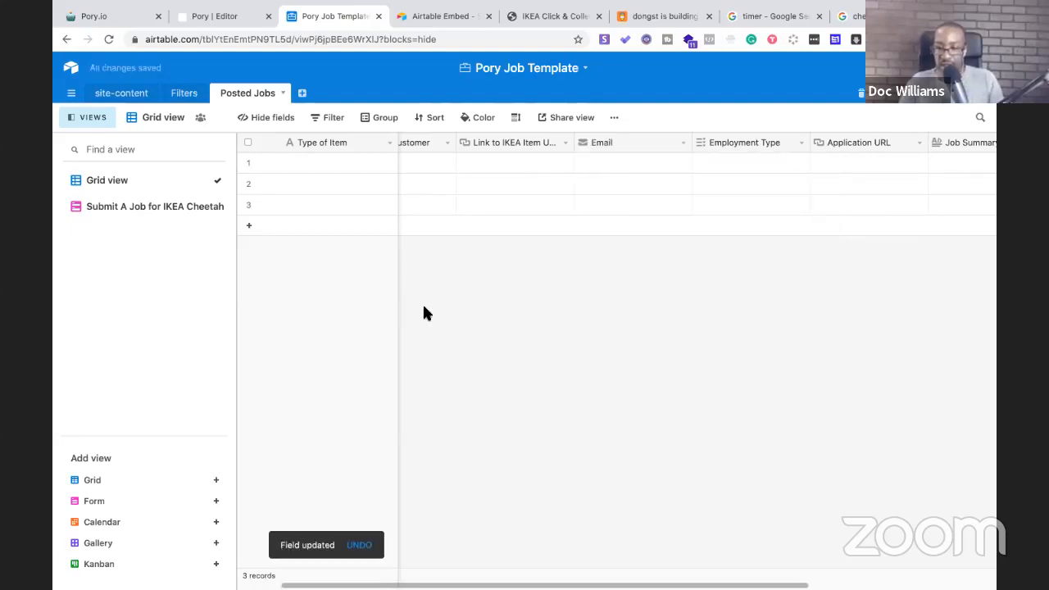
Scroll across the grid and bring up the Employment Type field's options
{"action": "scroll", "coordinate": [594, 203], "scroll_direction": "right", "scroll_amount": 3}
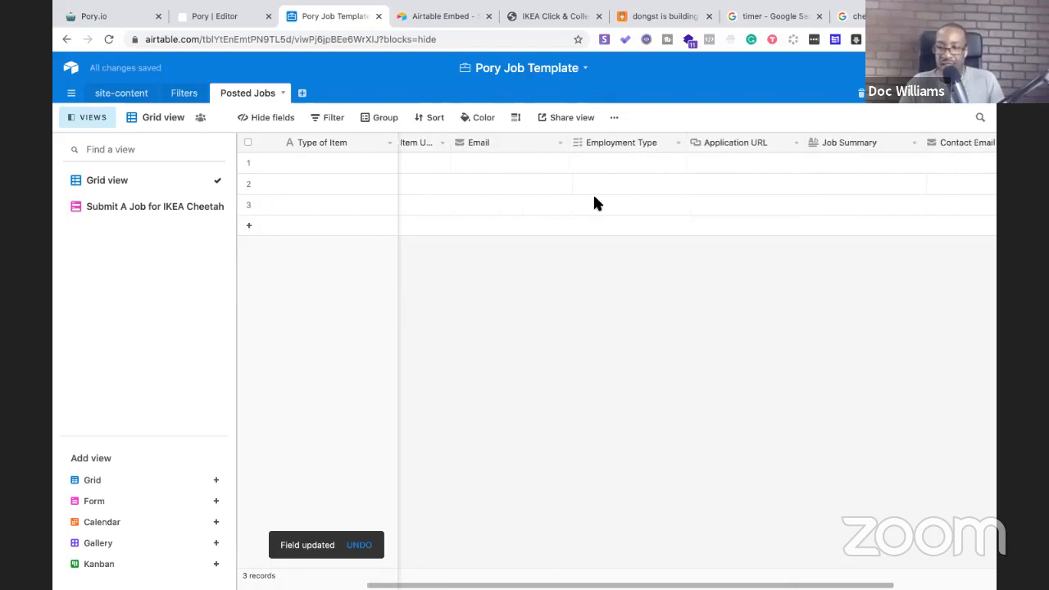
{"action": "scroll", "coordinate": [593, 203], "scroll_direction": "right", "scroll_amount": 2}
{"action": "scroll", "coordinate": [593, 203], "scroll_direction": "left", "scroll_amount": 5}
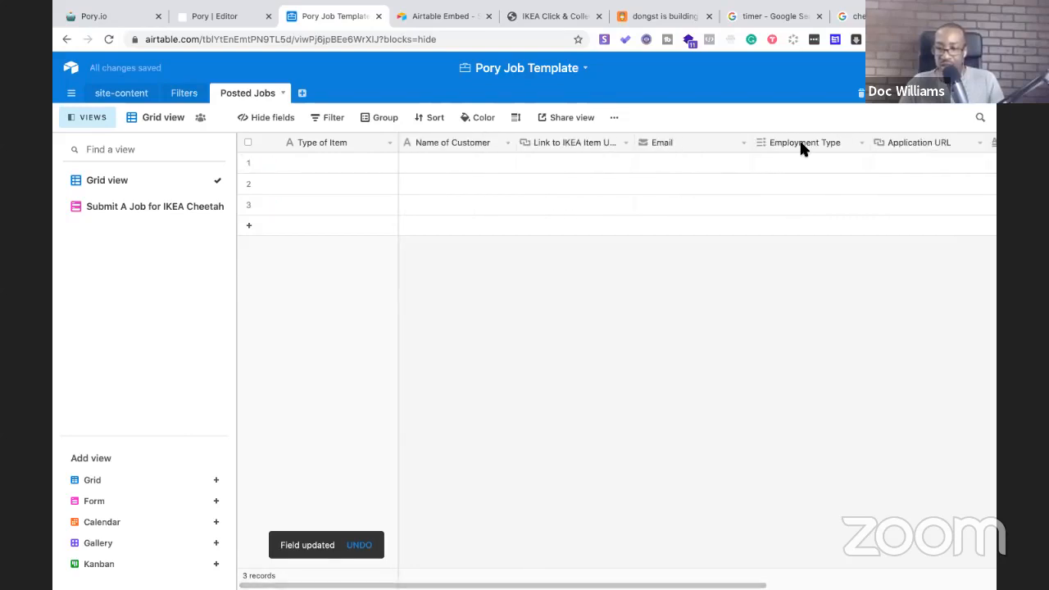
{"action": "left_click", "coordinate": [802, 146]}
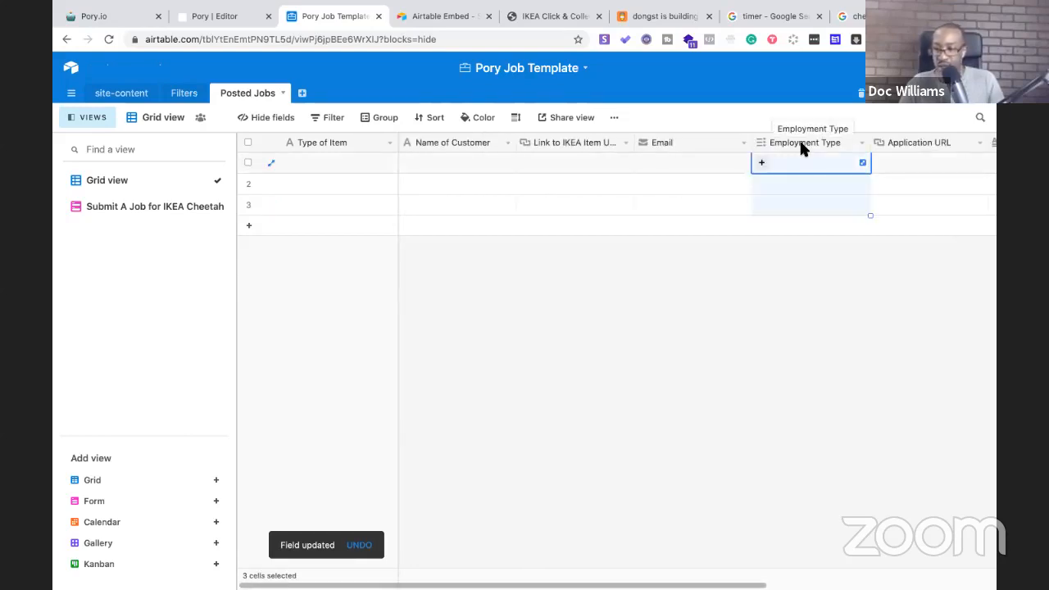
{"action": "left_click", "coordinate": [861, 145]}
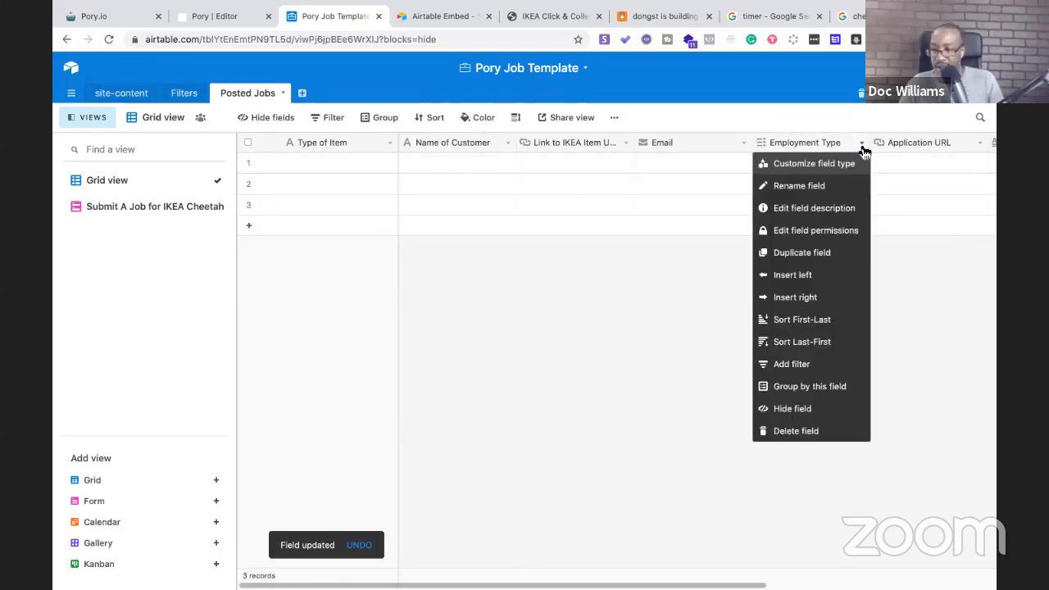
Delete the Employment Type, Application URL, Job Summary and Contact Email fields
{"action": "left_click", "coordinate": [811, 431]}
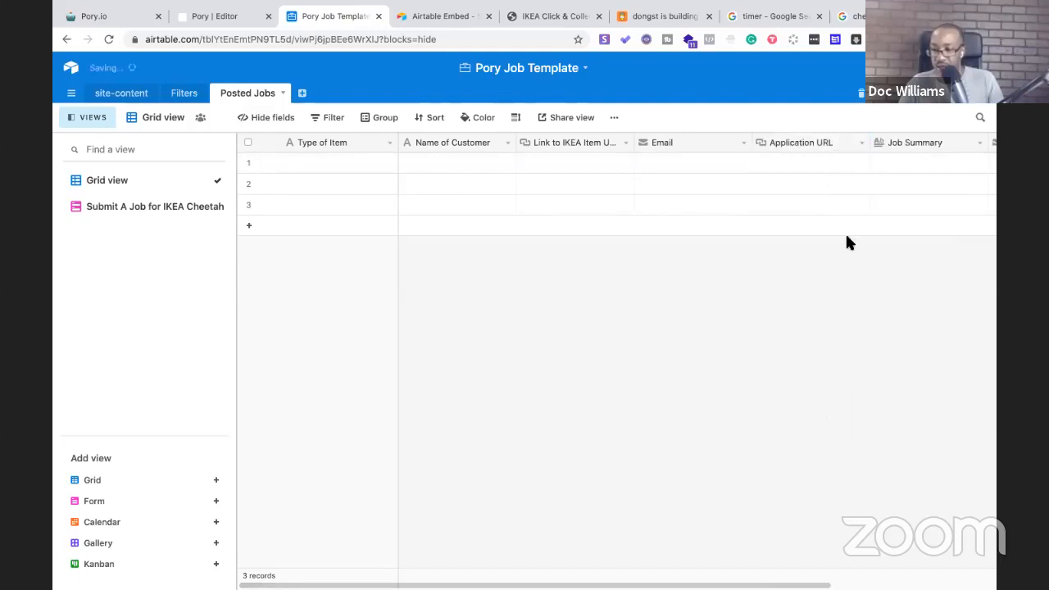
{"action": "left_click", "coordinate": [861, 143]}
{"action": "left_click", "coordinate": [821, 431]}
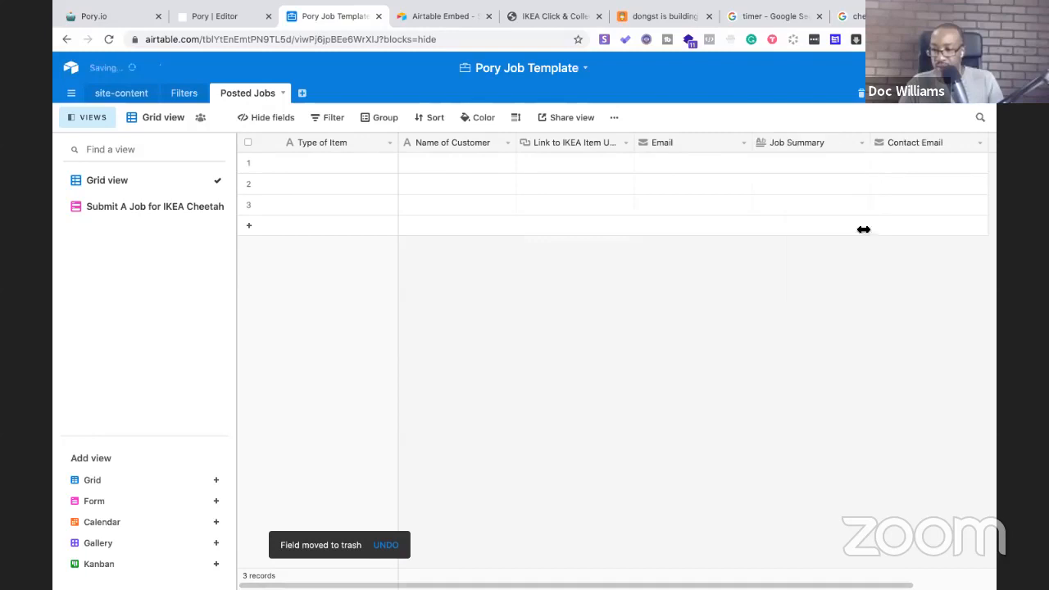
{"action": "left_click", "coordinate": [861, 144]}
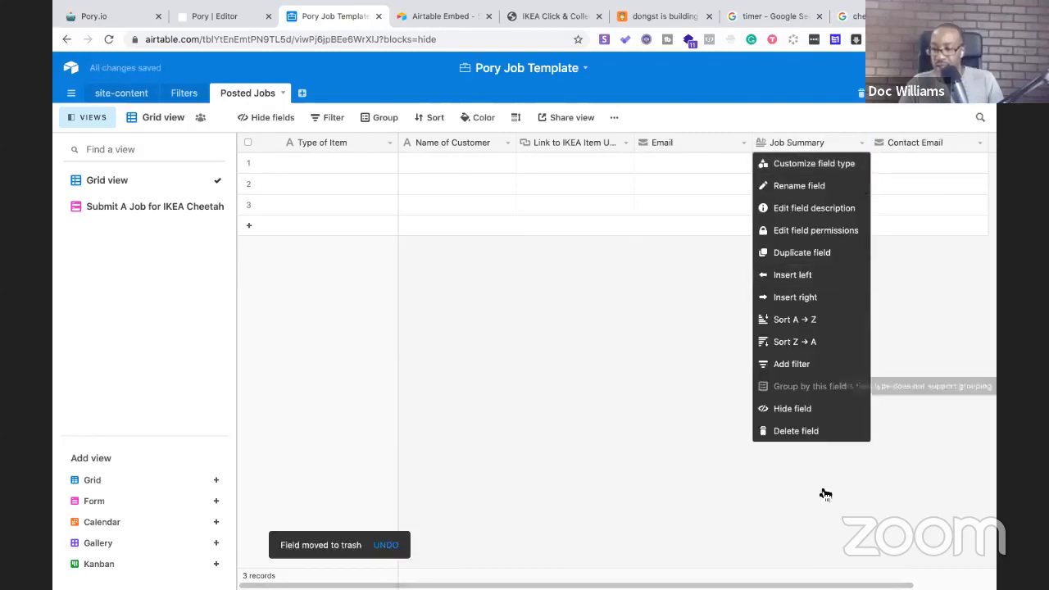
{"action": "left_click", "coordinate": [820, 431]}
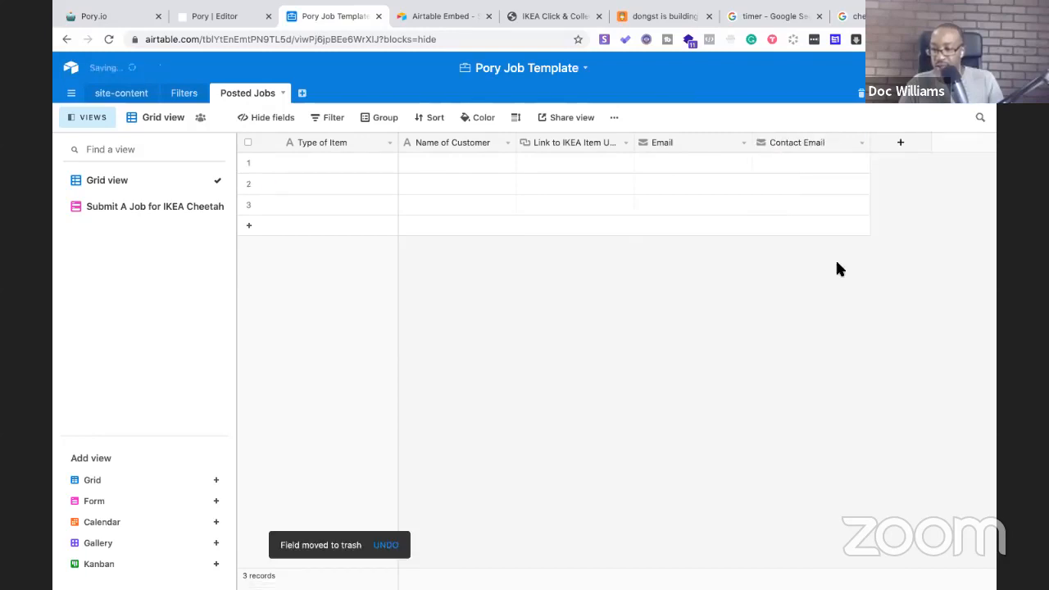
{"action": "left_click", "coordinate": [856, 151]}
{"action": "left_click", "coordinate": [819, 432]}
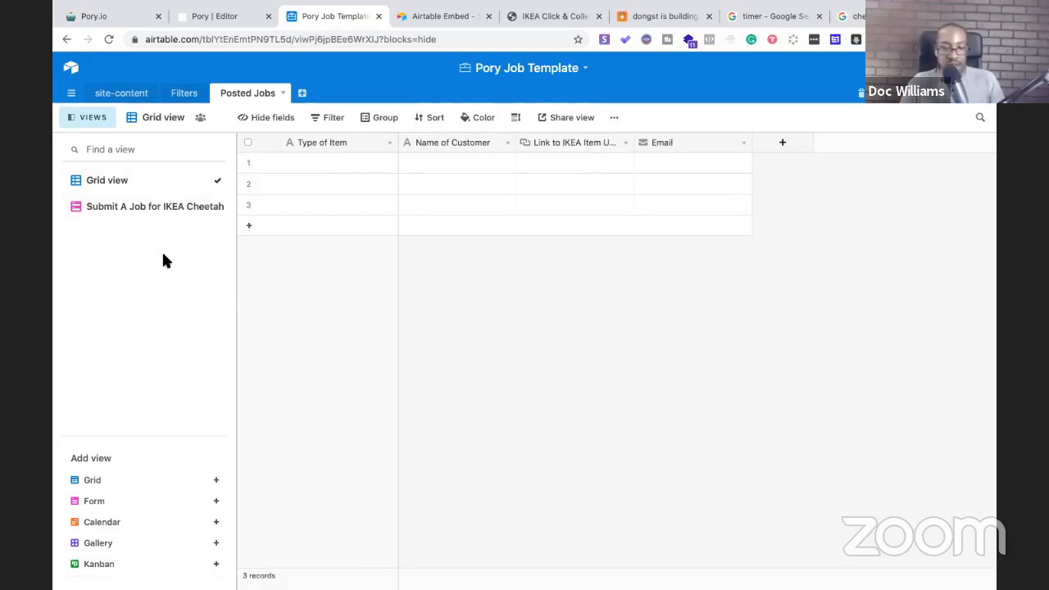
{"action": "left_click", "coordinate": [153, 210]}
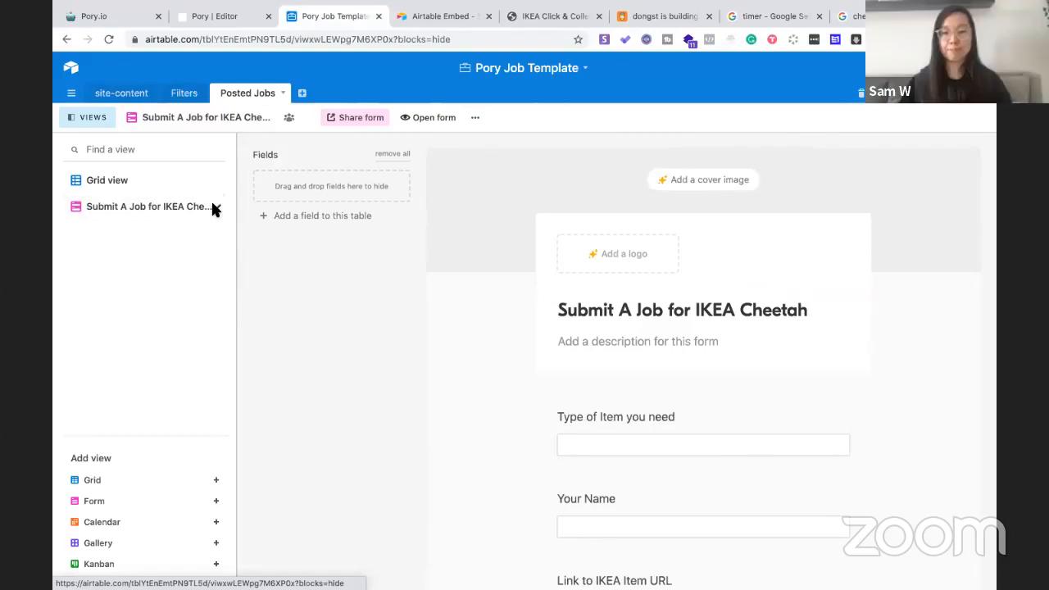
Scroll through the IKEA Cheetah form to confirm it ends with Link to IKEA Item URL and Email
{"action": "scroll", "coordinate": [212, 204], "scroll_direction": "down", "scroll_amount": 3}
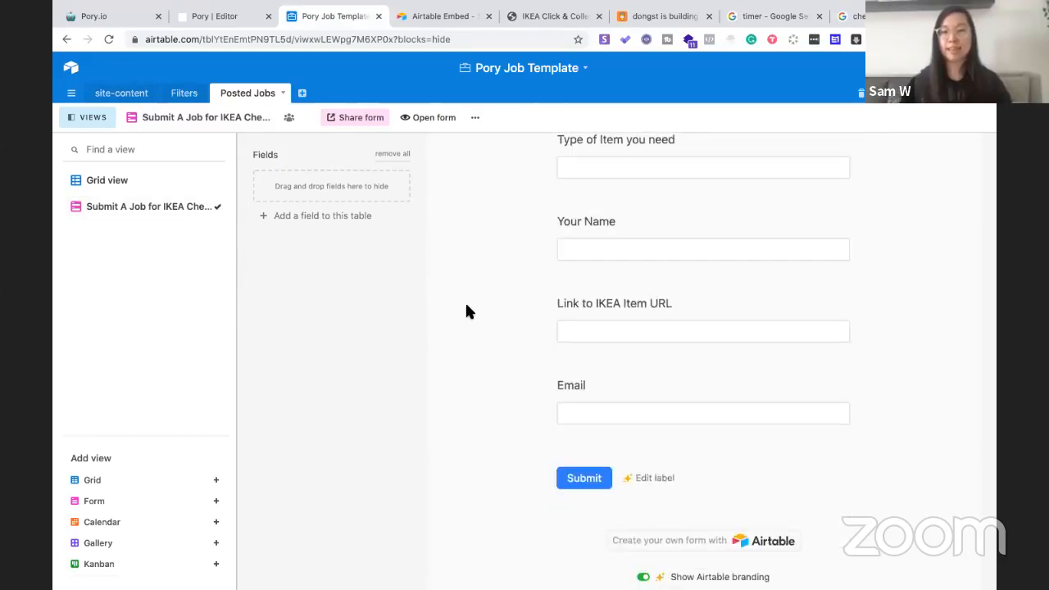
{"action": "scroll", "coordinate": [467, 309], "scroll_direction": "up", "scroll_amount": 3}
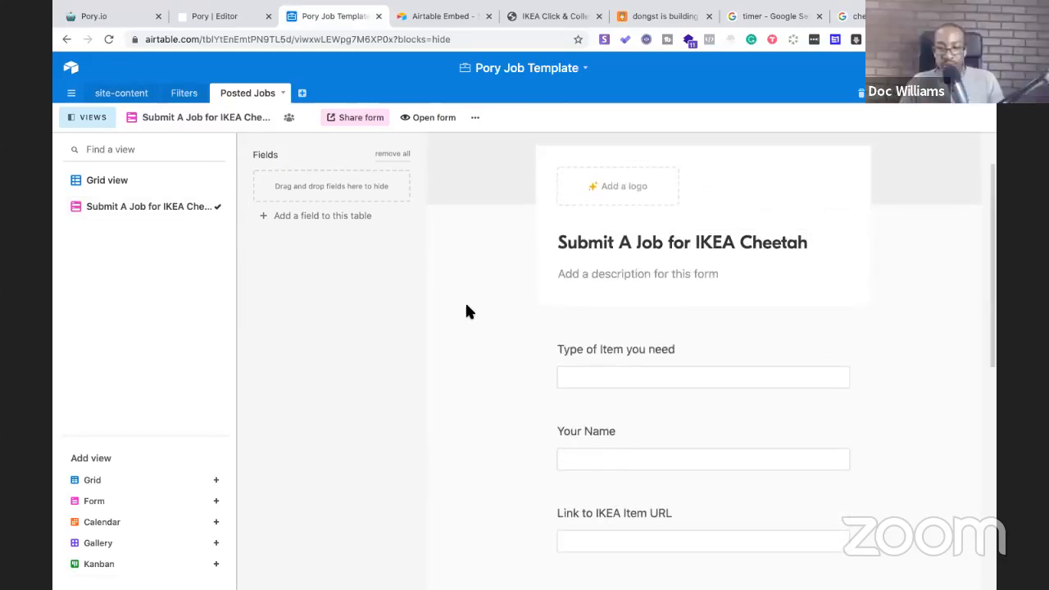
{"action": "scroll", "coordinate": [466, 311], "scroll_direction": "down", "scroll_amount": 4}
{"action": "scroll", "coordinate": [465, 312], "scroll_direction": "up", "scroll_amount": 5}
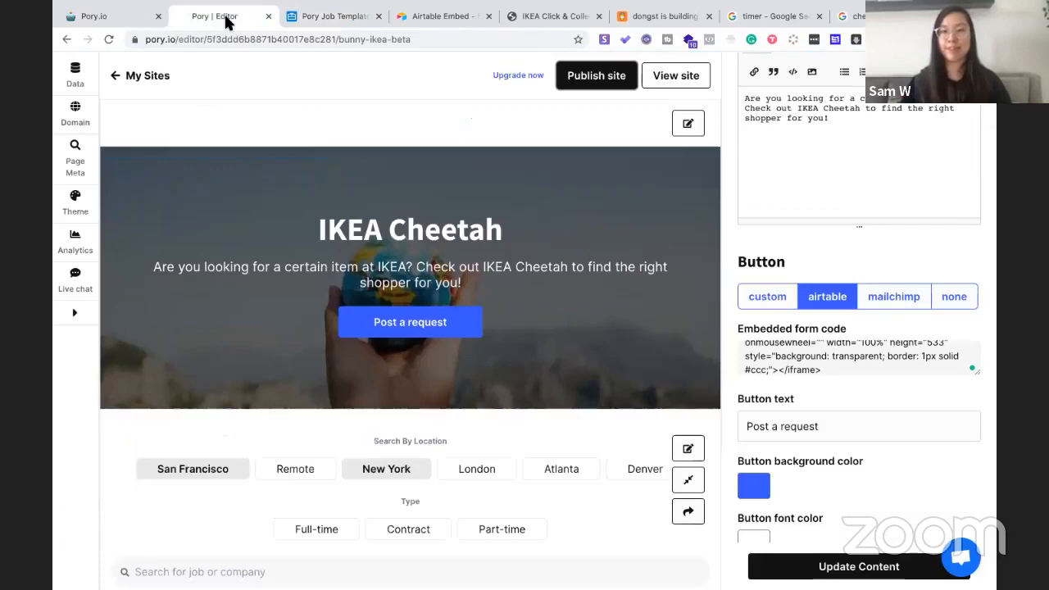
Return to the Pory.io editor tab for the IKEA Cheetah site
{"action": "left_click", "coordinate": [229, 23]}
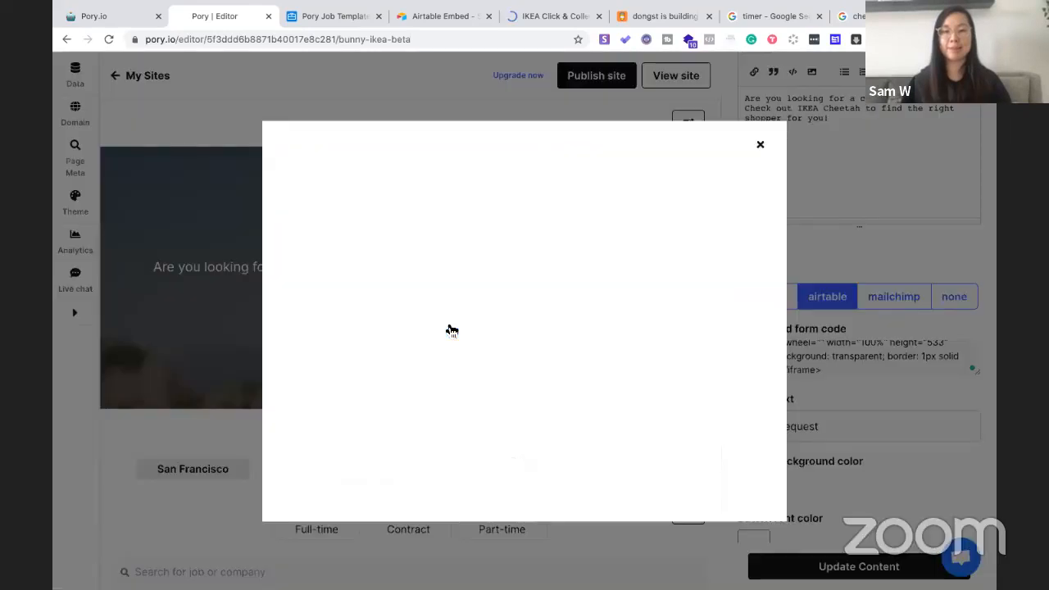
Preview the Post a request popup, which still shows the old Submit A Job form, then reload the editor
{"action": "left_click", "coordinate": [453, 328]}
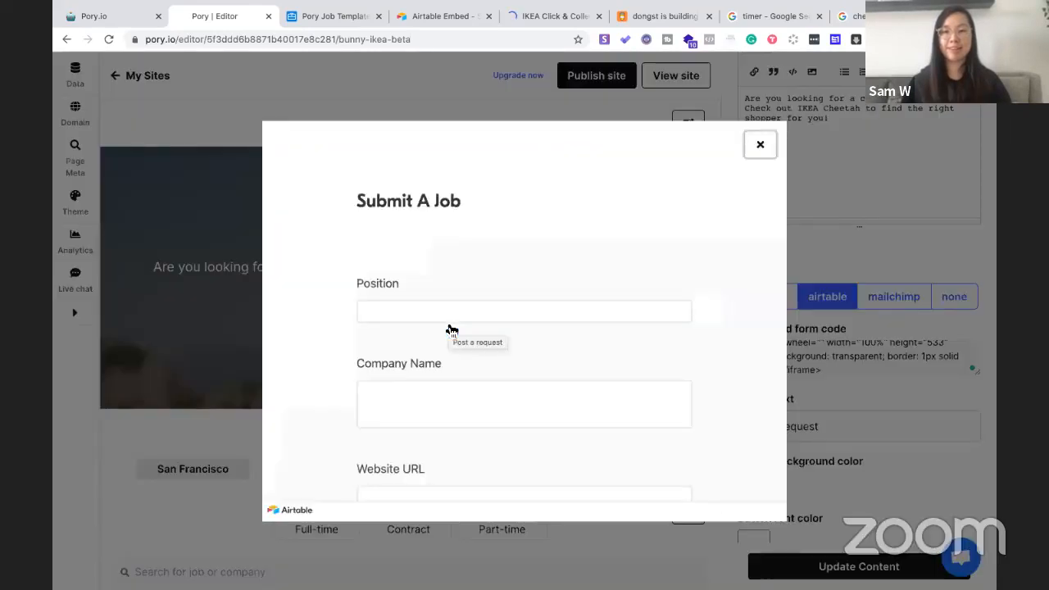
{"action": "scroll", "coordinate": [448, 328], "scroll_direction": "down", "scroll_amount": 3}
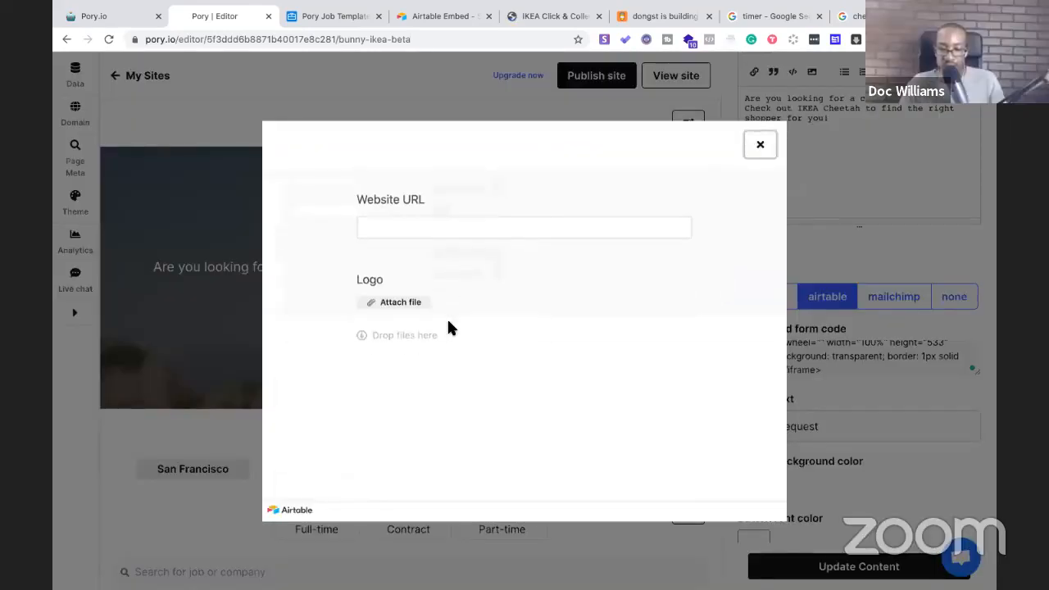
{"action": "scroll", "coordinate": [479, 355], "scroll_direction": "up", "scroll_amount": 3}
{"action": "left_click", "coordinate": [760, 146]}
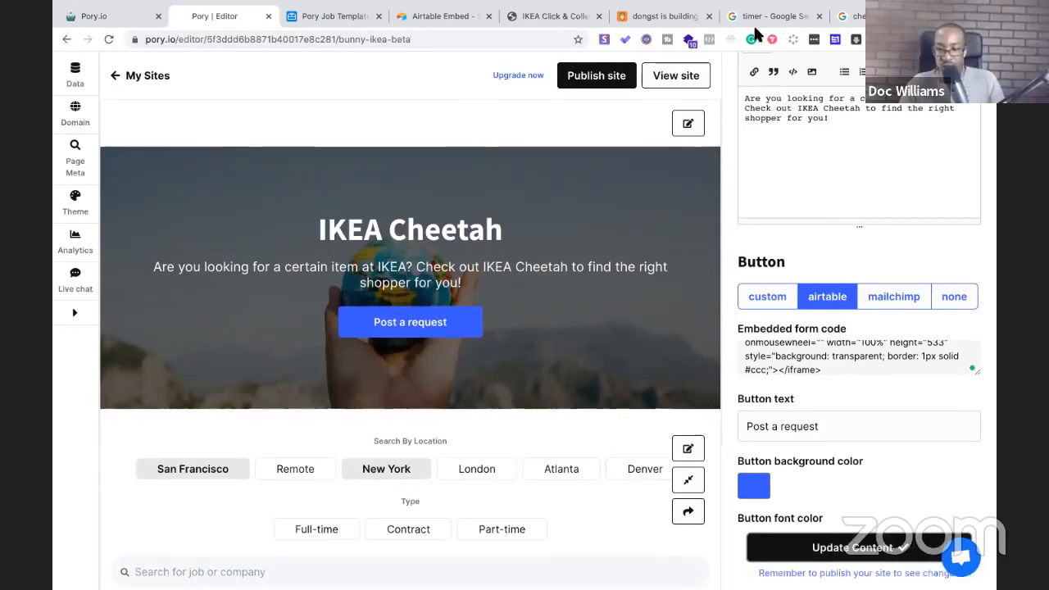
{"action": "left_click", "coordinate": [475, 40]}
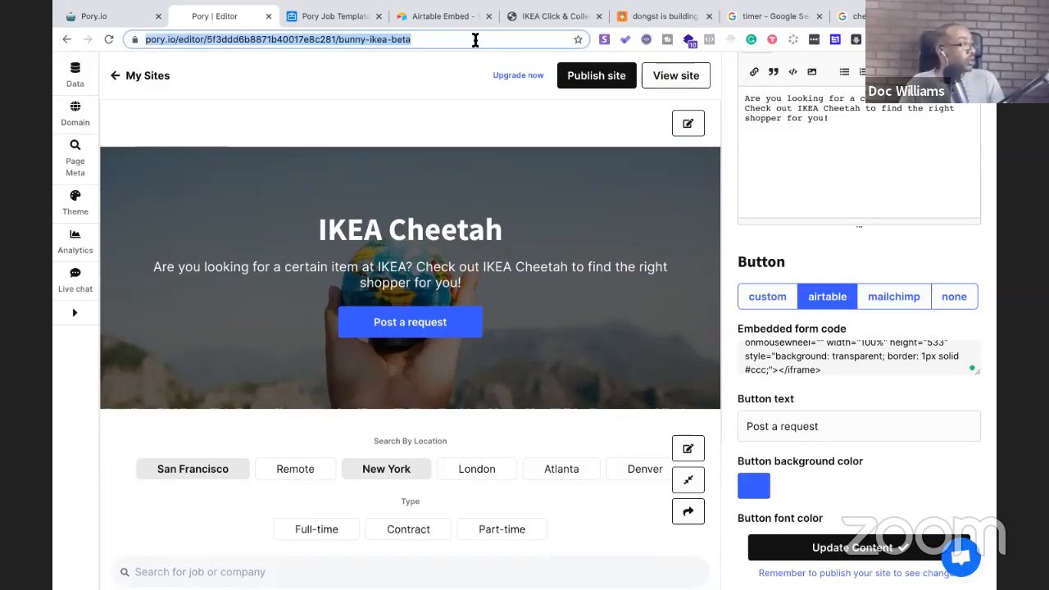
{"action": "key", "text": "Return"}
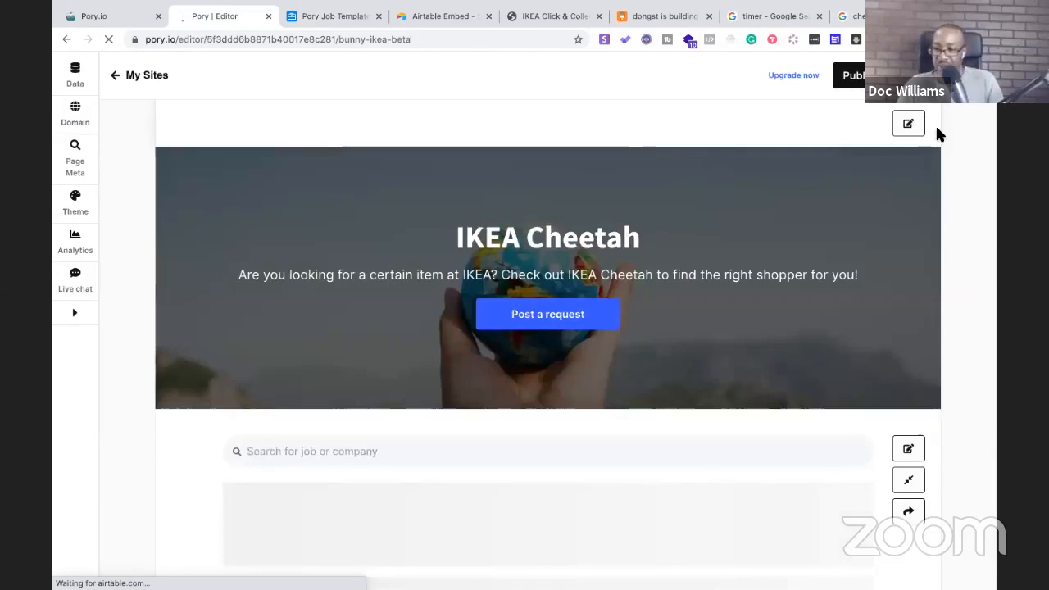
Check that Post a request now opens the four-question Submit A Job for IKEA Cheetah form, then close it
{"action": "left_click", "coordinate": [563, 325]}
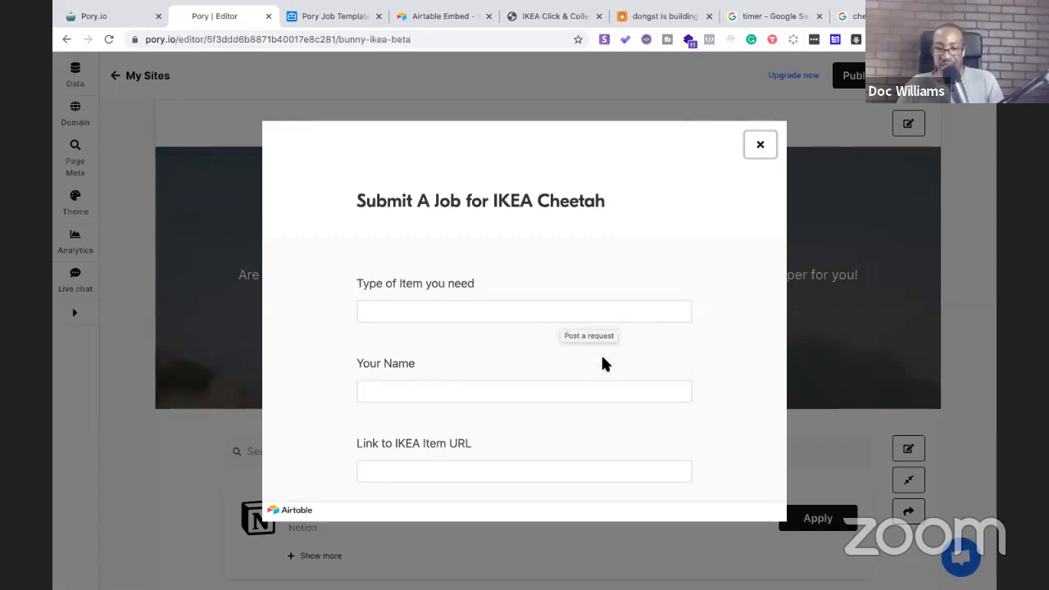
{"action": "scroll", "coordinate": [602, 363], "scroll_direction": "down", "scroll_amount": 1}
{"action": "scroll", "coordinate": [602, 364], "scroll_direction": "down", "scroll_amount": 1}
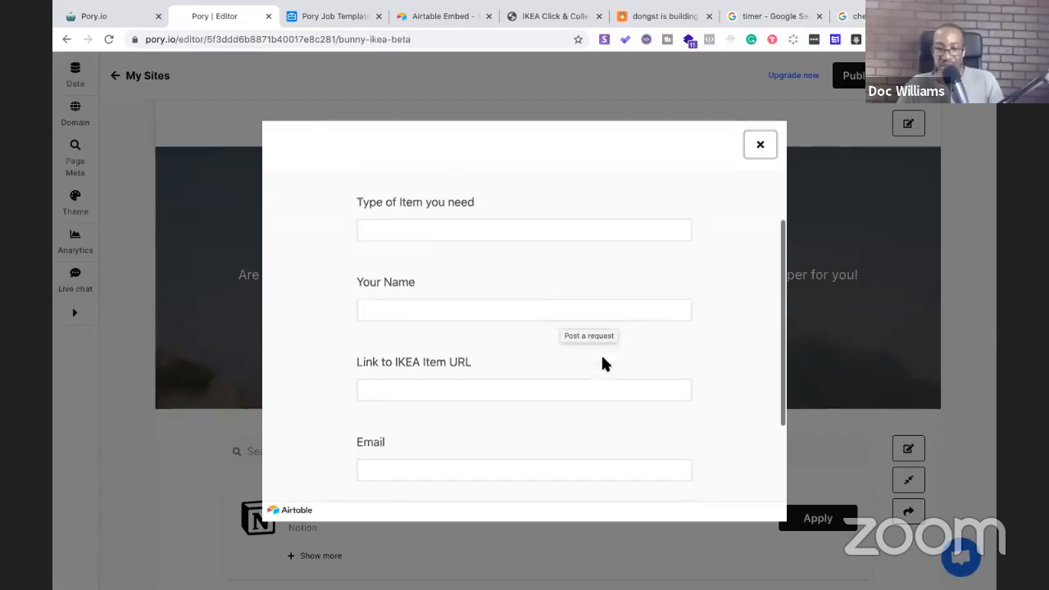
{"action": "scroll", "coordinate": [409, 336], "scroll_direction": "down", "scroll_amount": 1}
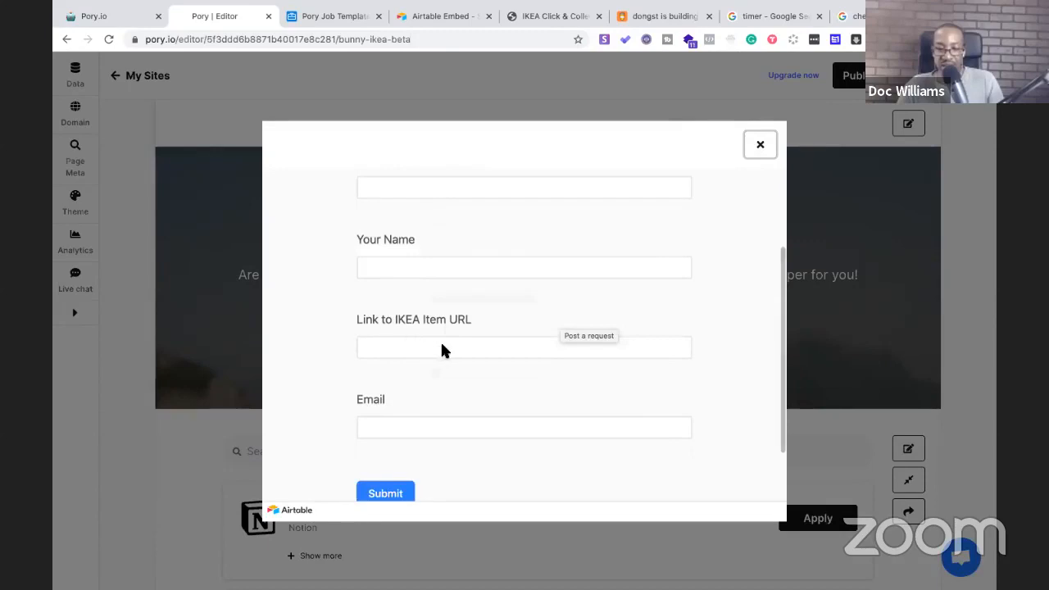
{"action": "scroll", "coordinate": [458, 364], "scroll_direction": "down", "scroll_amount": 1}
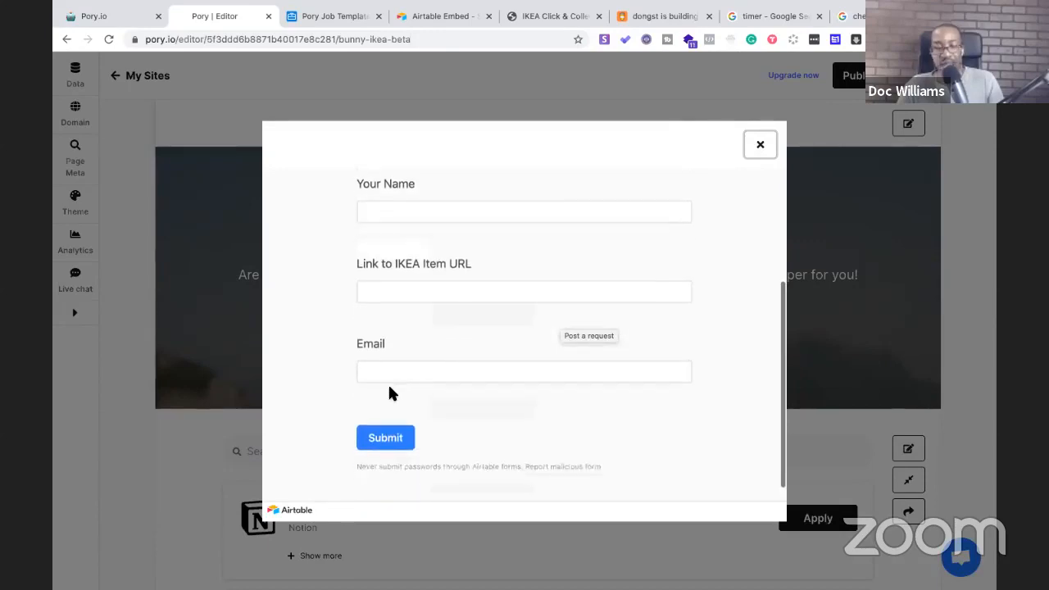
{"action": "scroll", "coordinate": [391, 393], "scroll_direction": "up", "scroll_amount": 4}
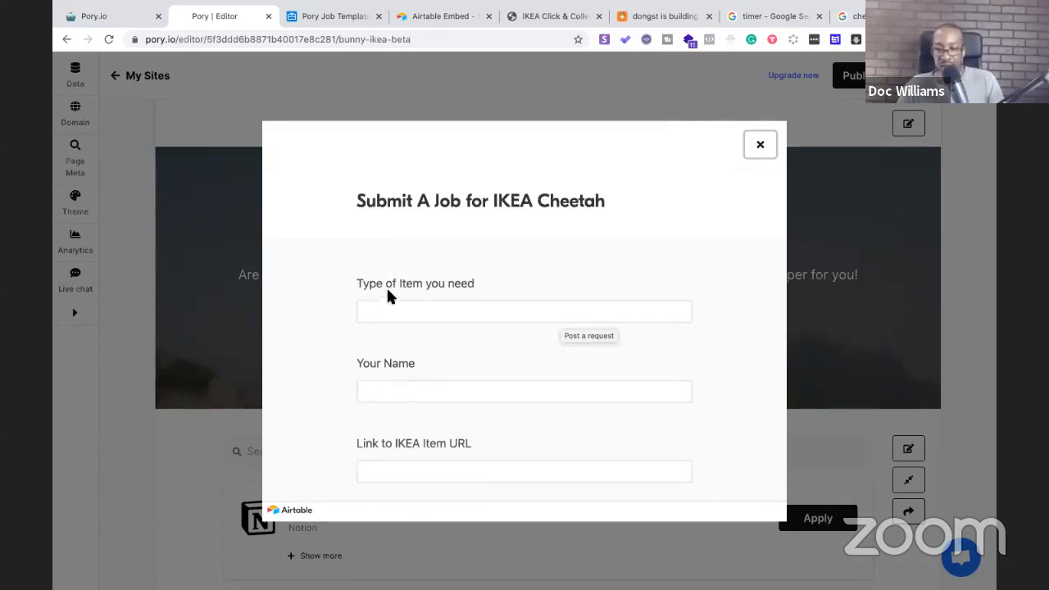
{"action": "left_click", "coordinate": [761, 145]}
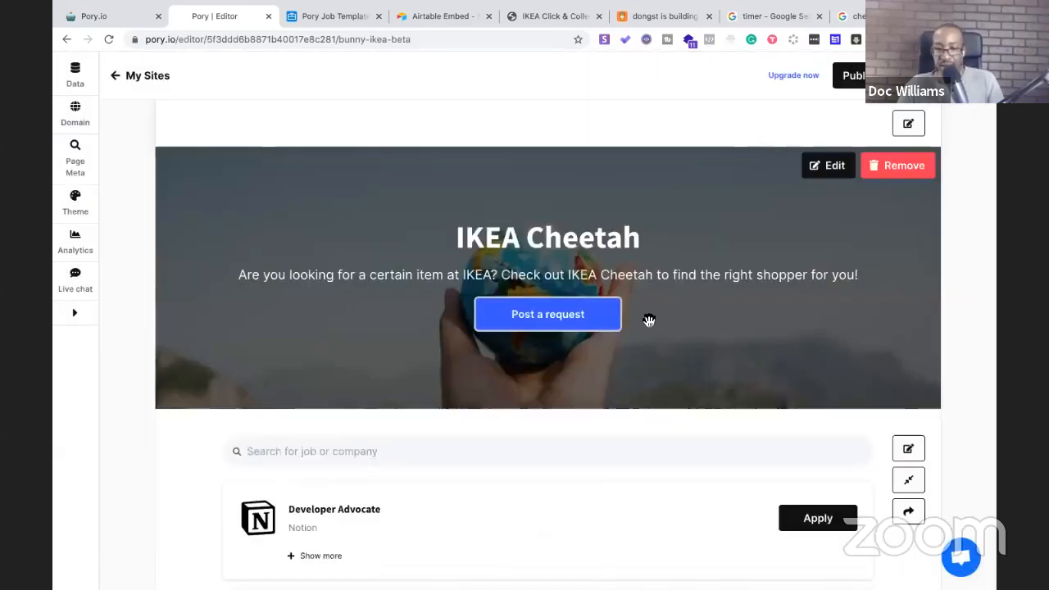
{"action": "scroll", "coordinate": [648, 320], "scroll_direction": "down", "scroll_amount": 5}
{"action": "scroll", "coordinate": [648, 319], "scroll_direction": "up", "scroll_amount": 5}
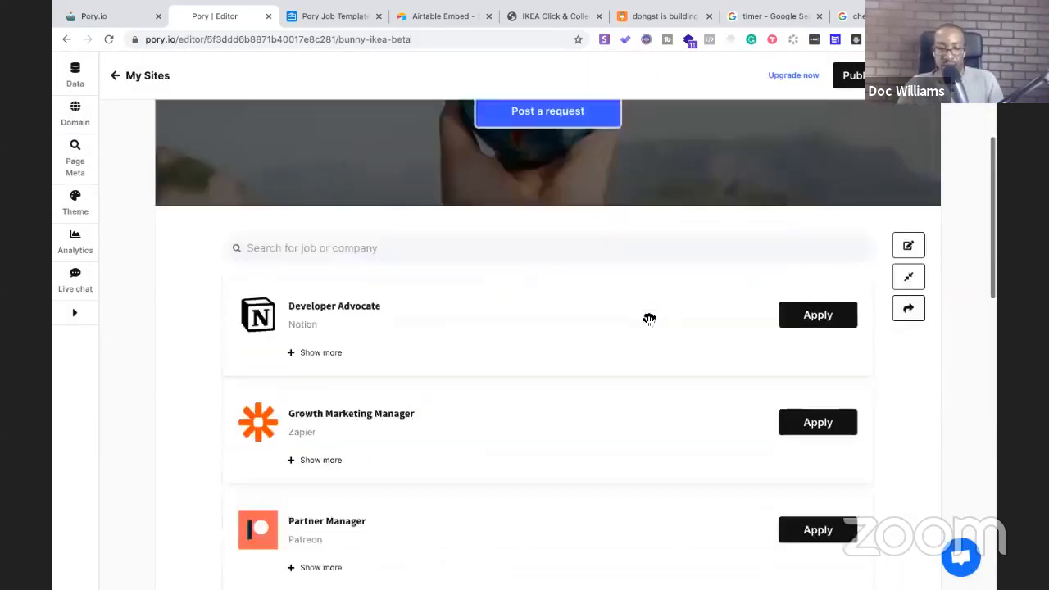
{"action": "scroll", "coordinate": [429, 358], "scroll_direction": "down", "scroll_amount": 2}
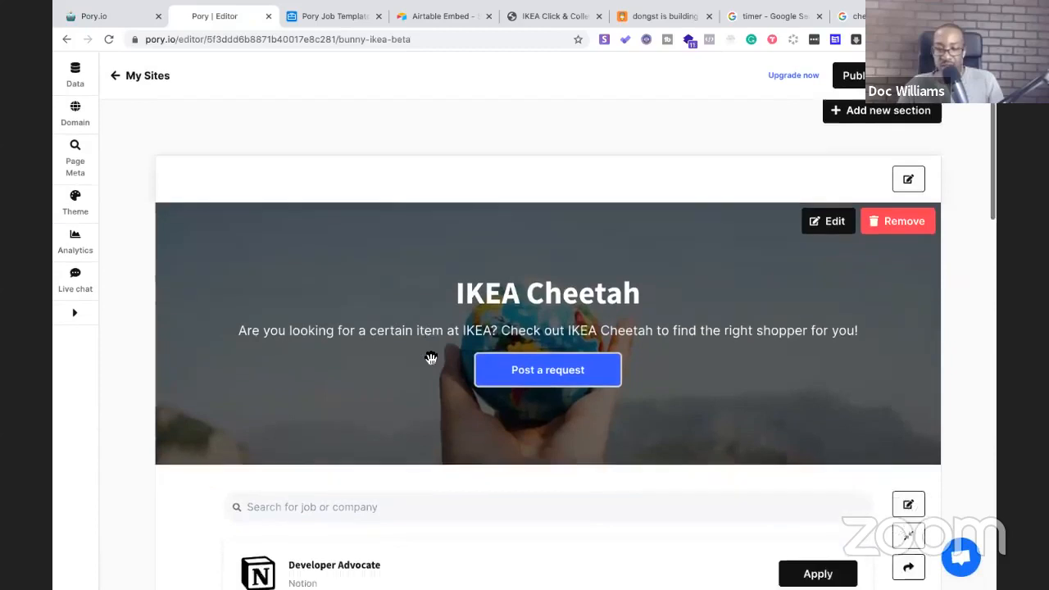
{"action": "left_click", "coordinate": [768, 17]}
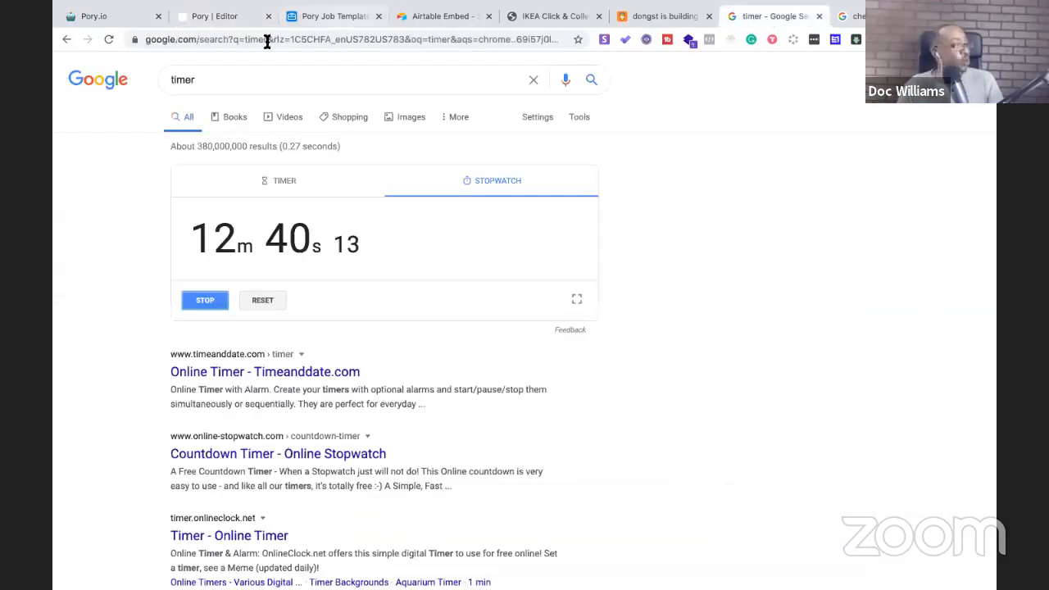
{"action": "left_click", "coordinate": [211, 20]}
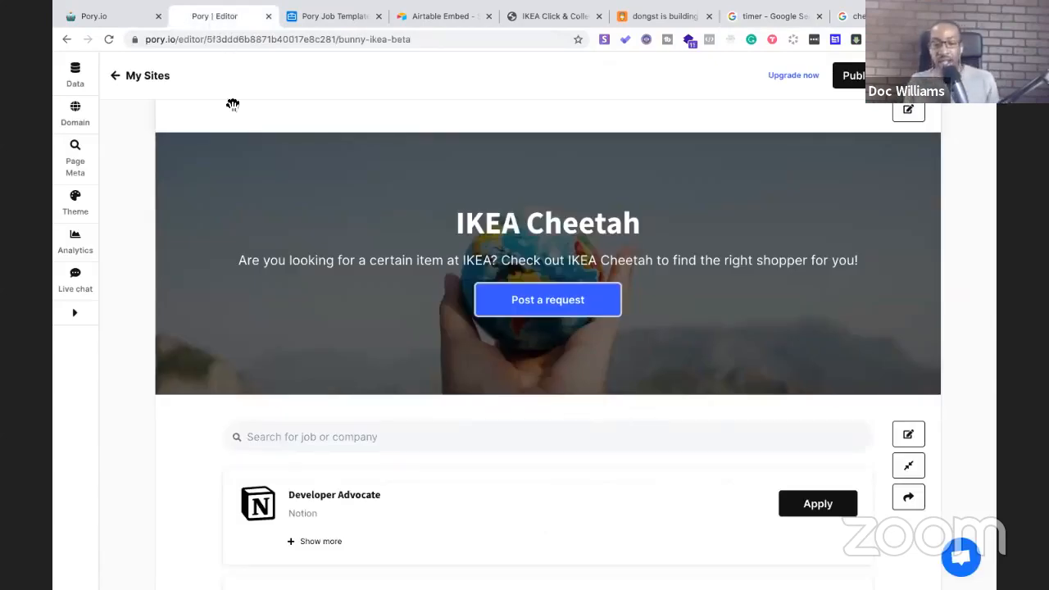
{"action": "mouse_move", "coordinate": [233, 104]}
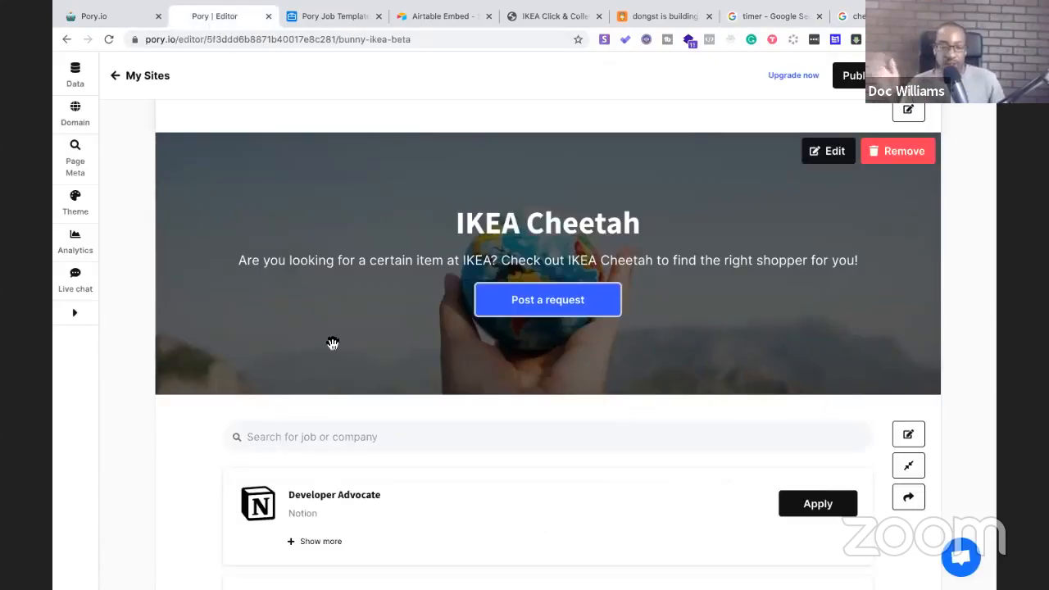
{"action": "scroll", "coordinate": [333, 343], "scroll_direction": "down", "scroll_amount": 8}
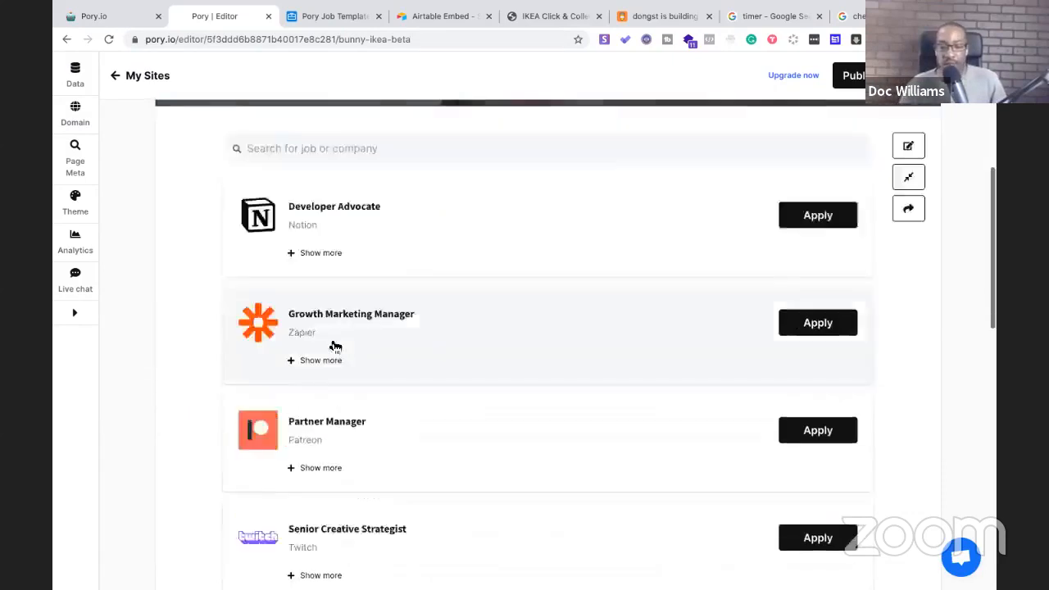
{"action": "scroll", "coordinate": [331, 341], "scroll_direction": "up", "scroll_amount": 3}
{"action": "scroll", "coordinate": [331, 341], "scroll_direction": "up", "scroll_amount": 5}
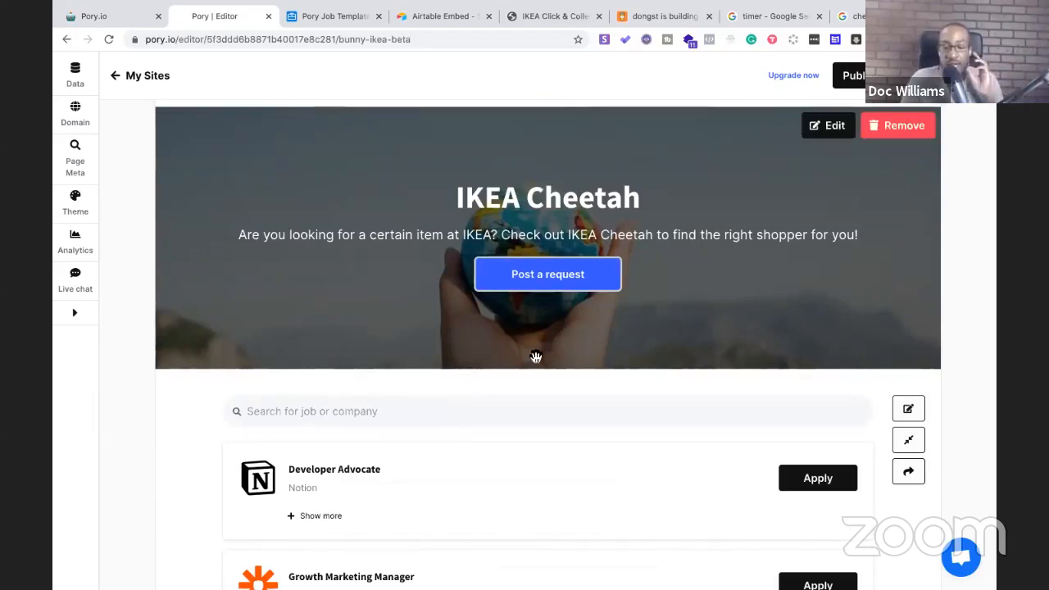
Review the search and job list section's settings, which report no filters to display
{"action": "left_click", "coordinate": [913, 412]}
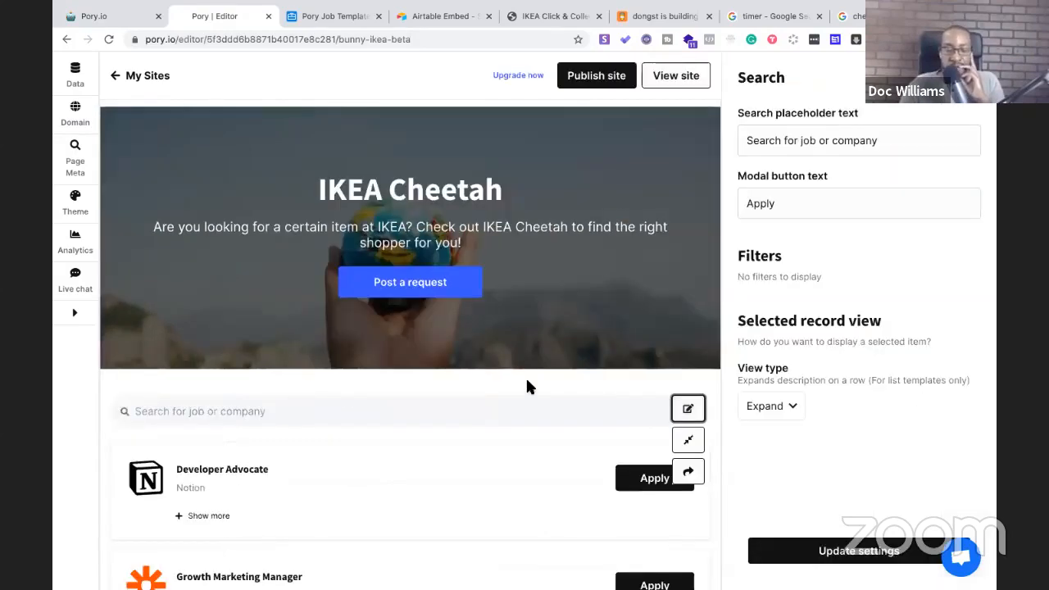
{"action": "scroll", "coordinate": [357, 325], "scroll_direction": "down", "scroll_amount": 1}
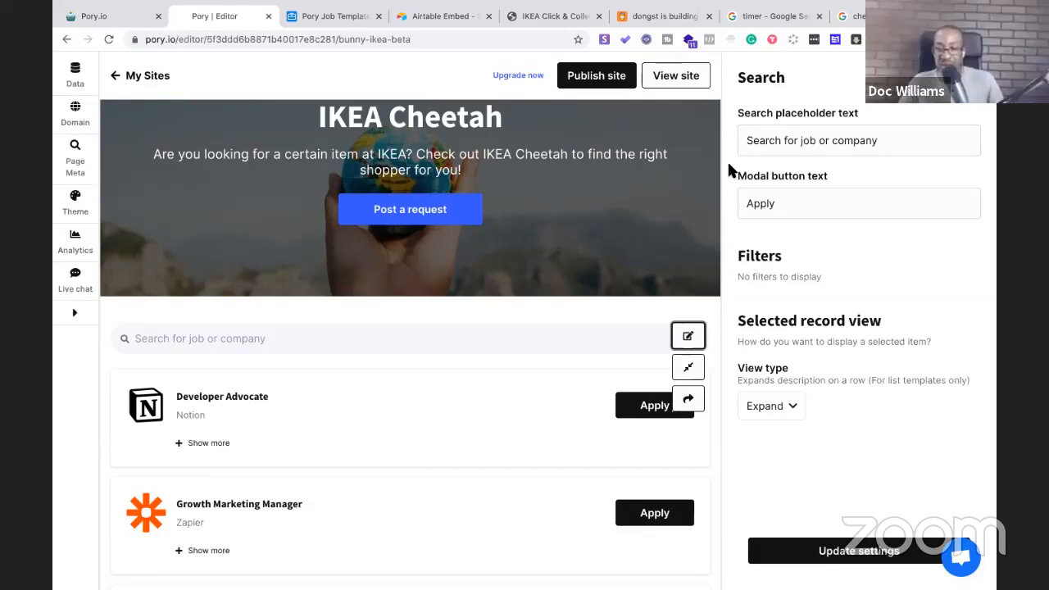
Show the Airtable Posted Jobs table in Grid view with its four renamed fields
{"action": "left_click", "coordinate": [313, 16]}
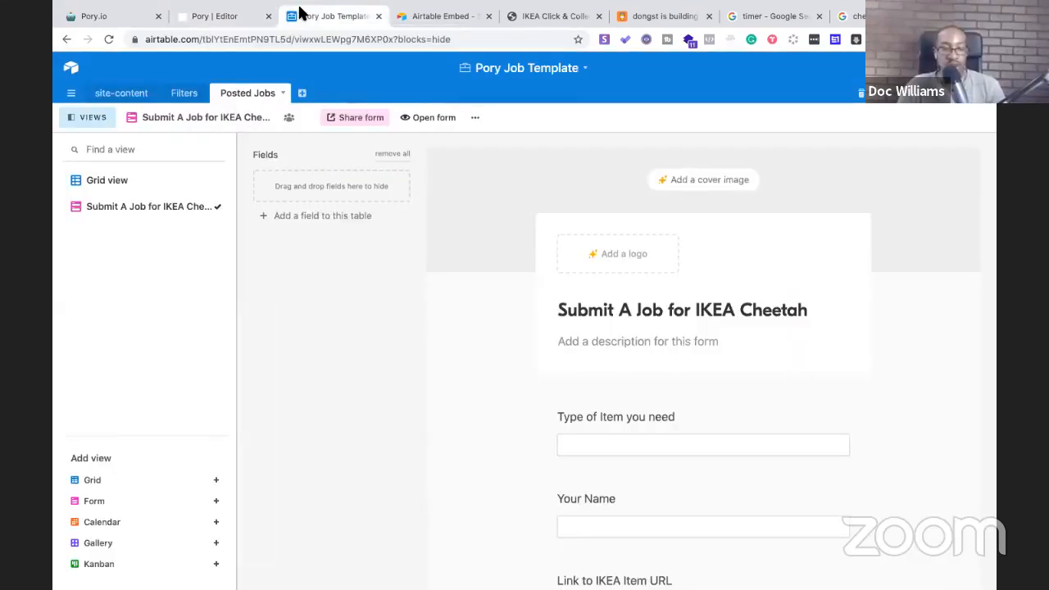
{"action": "left_click", "coordinate": [105, 180]}
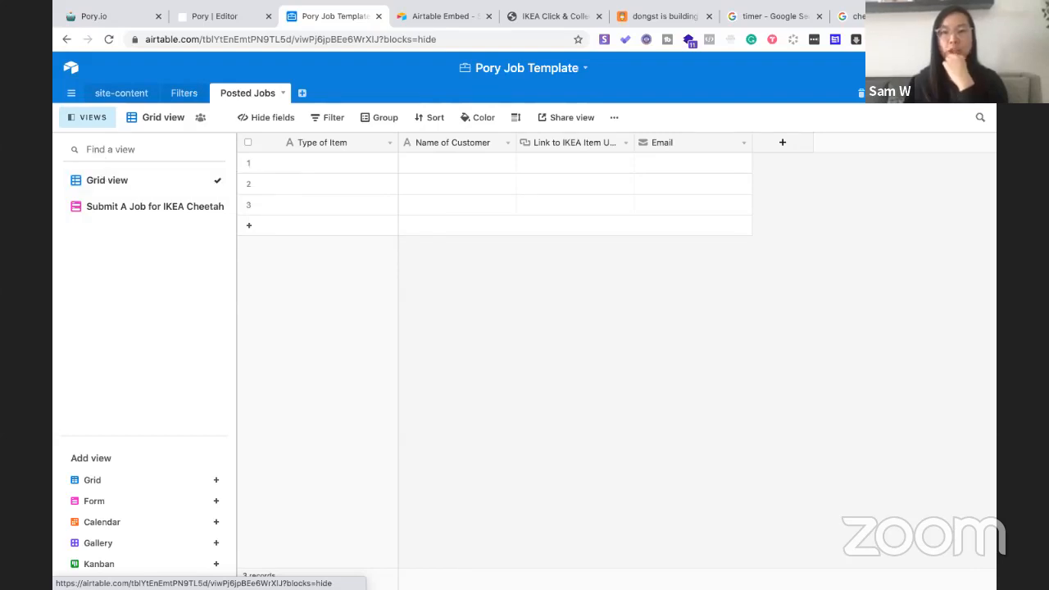
{"action": "left_click", "coordinate": [387, 146]}
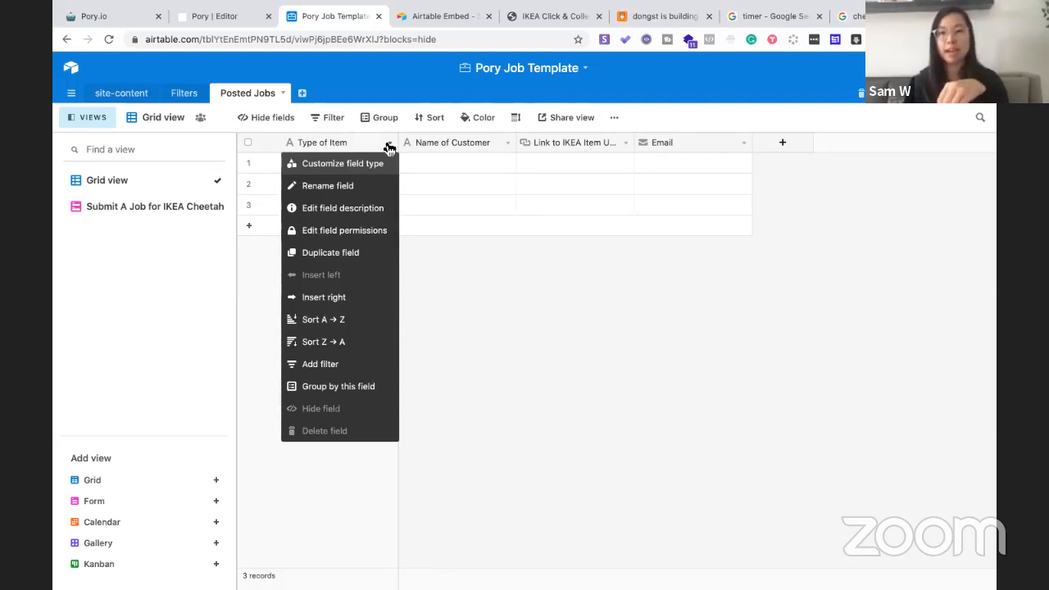
{"action": "left_click", "coordinate": [487, 346]}
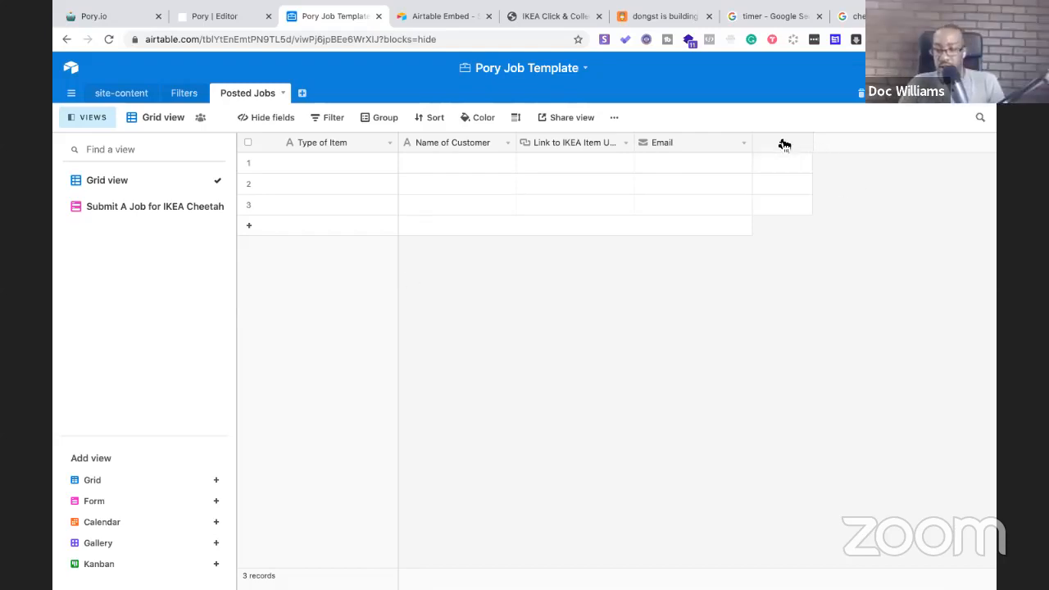
Open the field editor for the primary Type of Item field, a Single line text field
{"action": "left_click", "coordinate": [388, 144]}
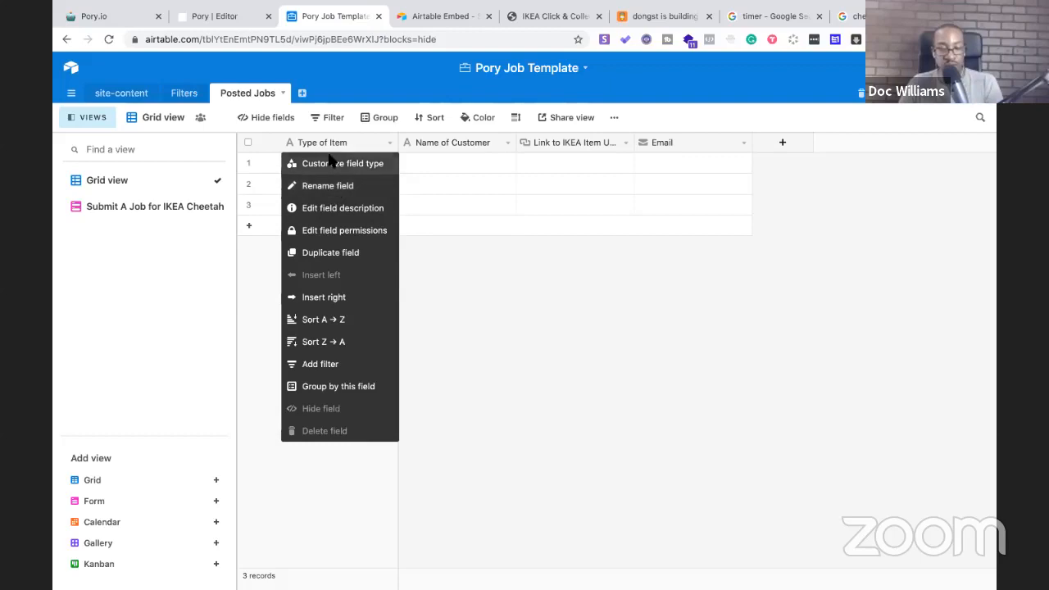
{"action": "left_click", "coordinate": [414, 206]}
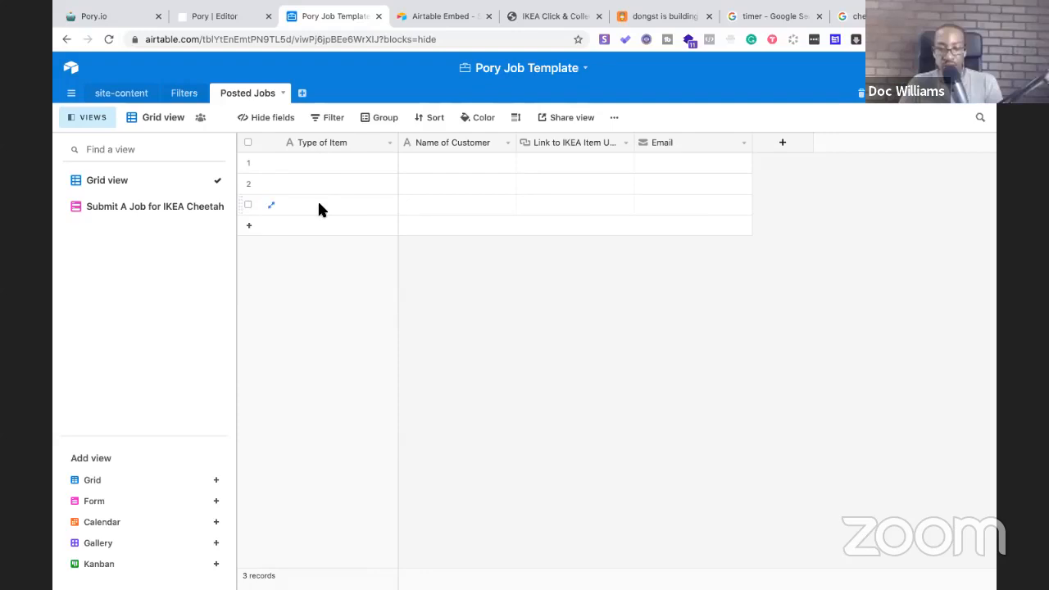
{"action": "left_click", "coordinate": [391, 145]}
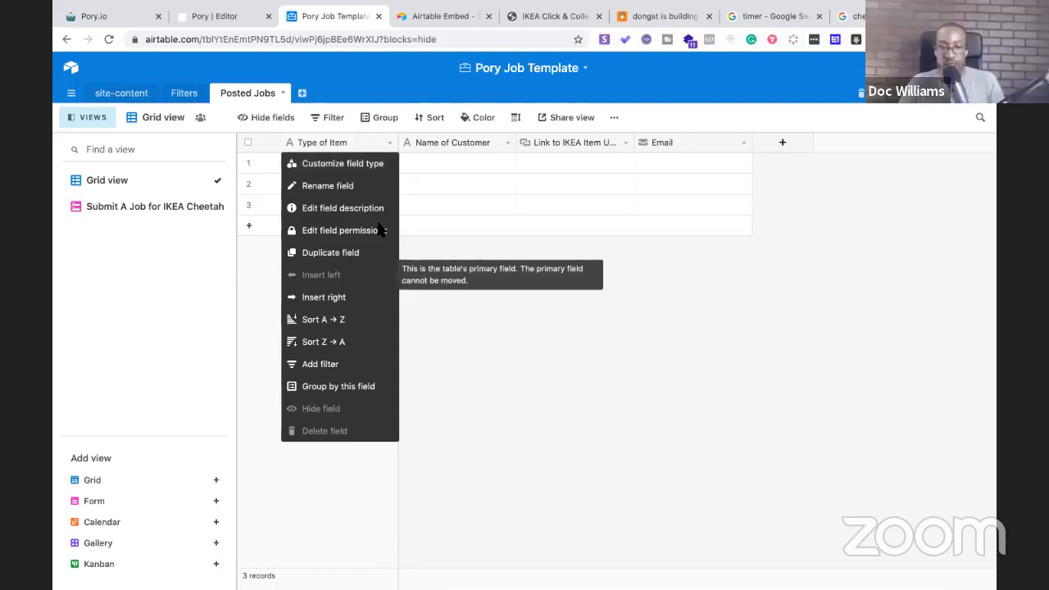
{"action": "left_click", "coordinate": [505, 371]}
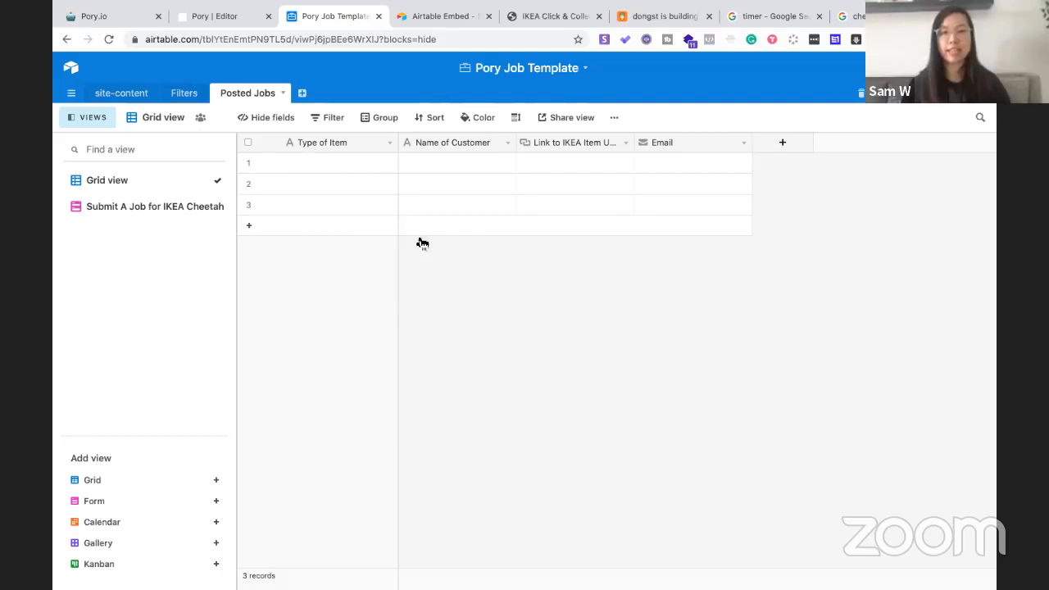
{"action": "left_click", "coordinate": [389, 144]}
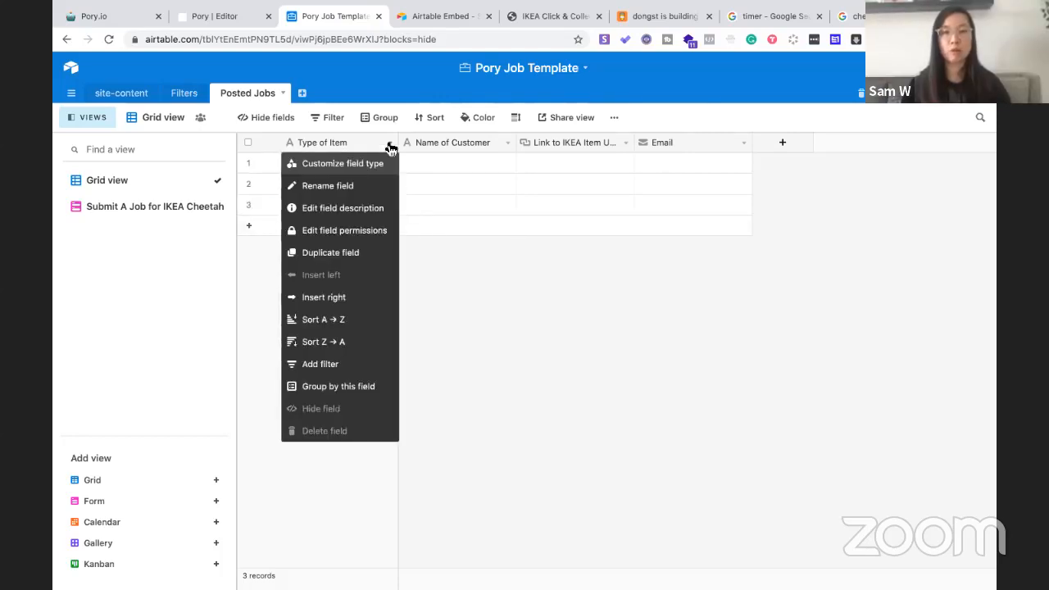
{"action": "left_click", "coordinate": [369, 164]}
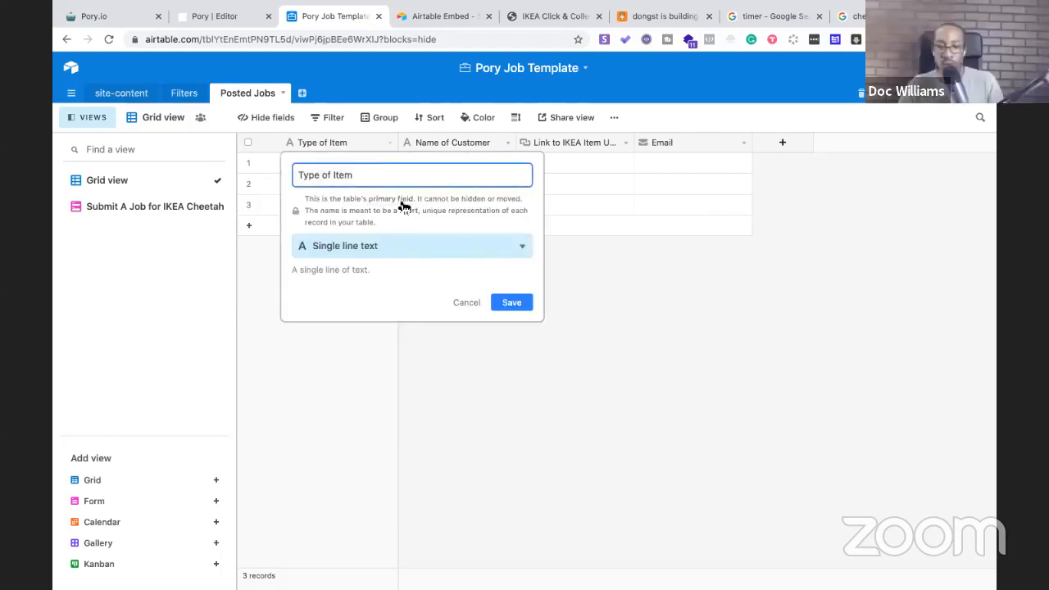
Browse the available field types for Type of Item, then cancel without changing it
{"action": "left_click", "coordinate": [414, 246]}
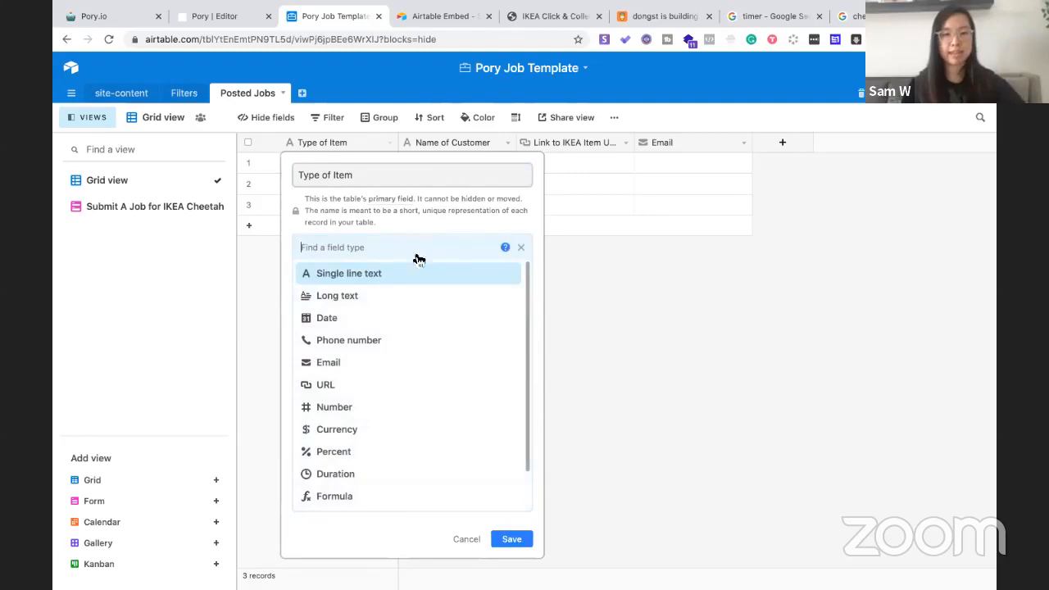
{"action": "scroll", "coordinate": [430, 298], "scroll_direction": "down", "scroll_amount": 2}
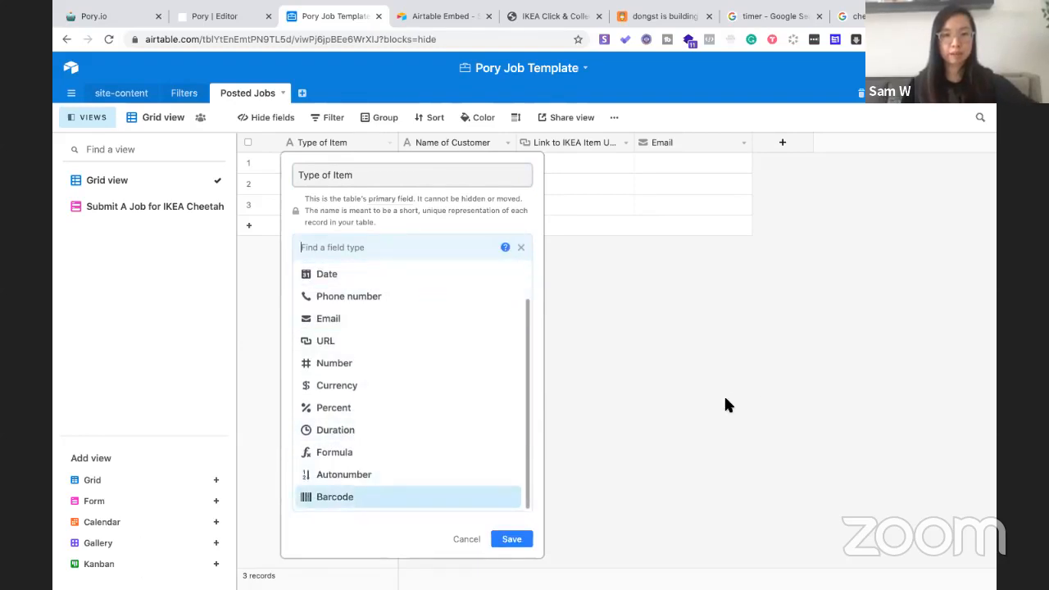
{"action": "scroll", "coordinate": [432, 414], "scroll_direction": "up", "scroll_amount": 3}
{"action": "scroll", "coordinate": [431, 412], "scroll_direction": "down", "scroll_amount": 2}
{"action": "scroll", "coordinate": [434, 426], "scroll_direction": "up", "scroll_amount": 3}
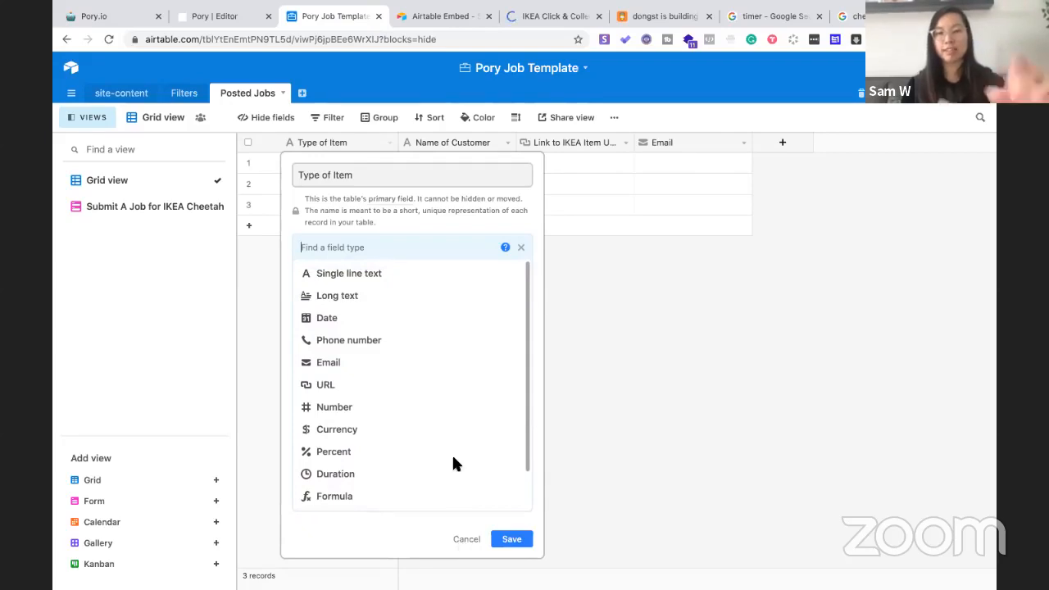
{"action": "scroll", "coordinate": [455, 460], "scroll_direction": "down", "scroll_amount": 2}
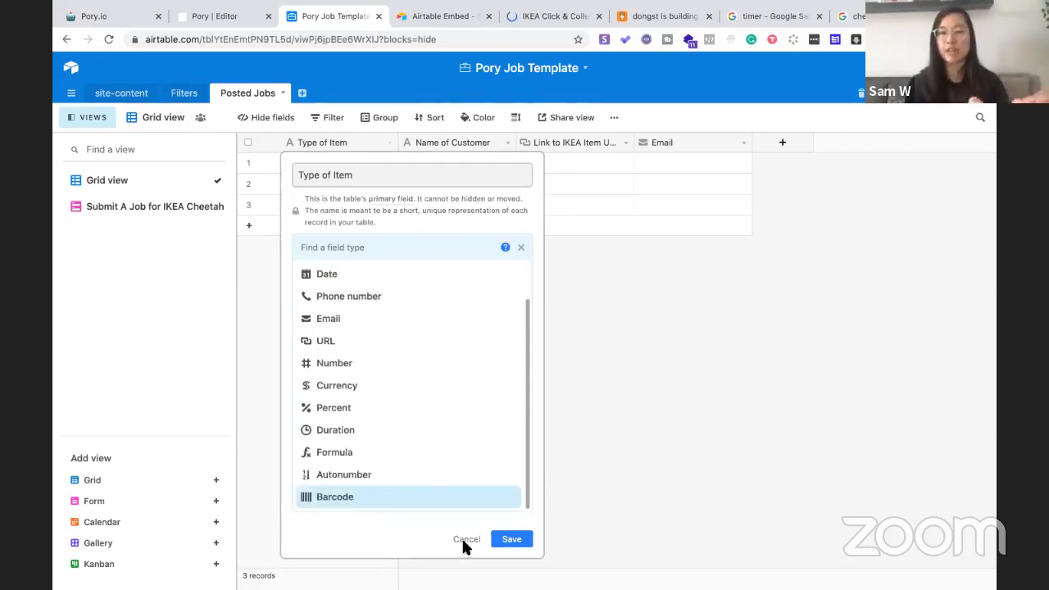
{"action": "left_click", "coordinate": [464, 539]}
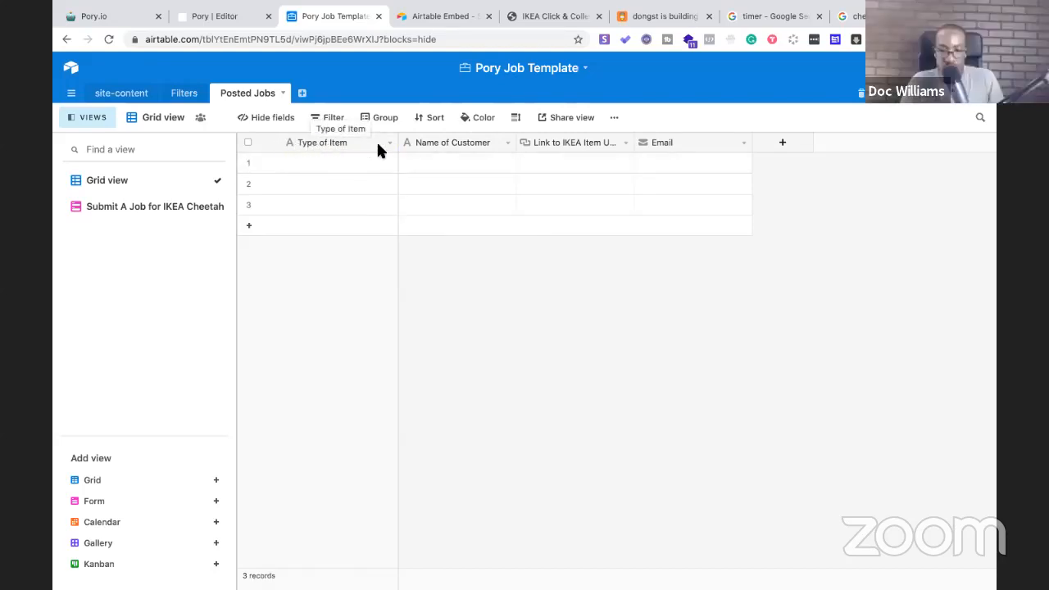
Select the Type of Item column and bring up its header options menu
{"action": "left_click", "coordinate": [326, 146]}
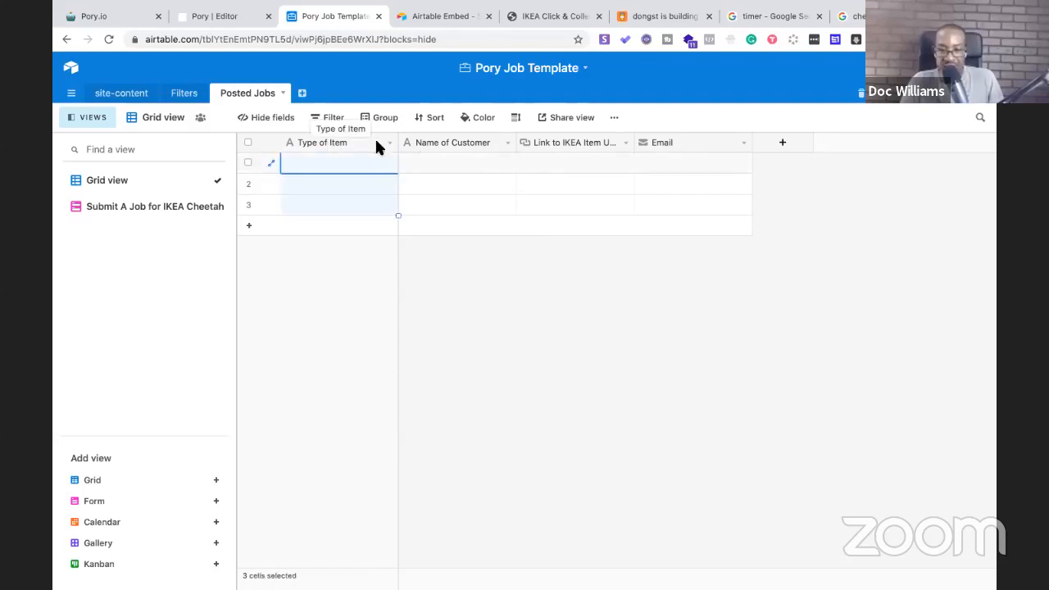
{"action": "left_click", "coordinate": [389, 144]}
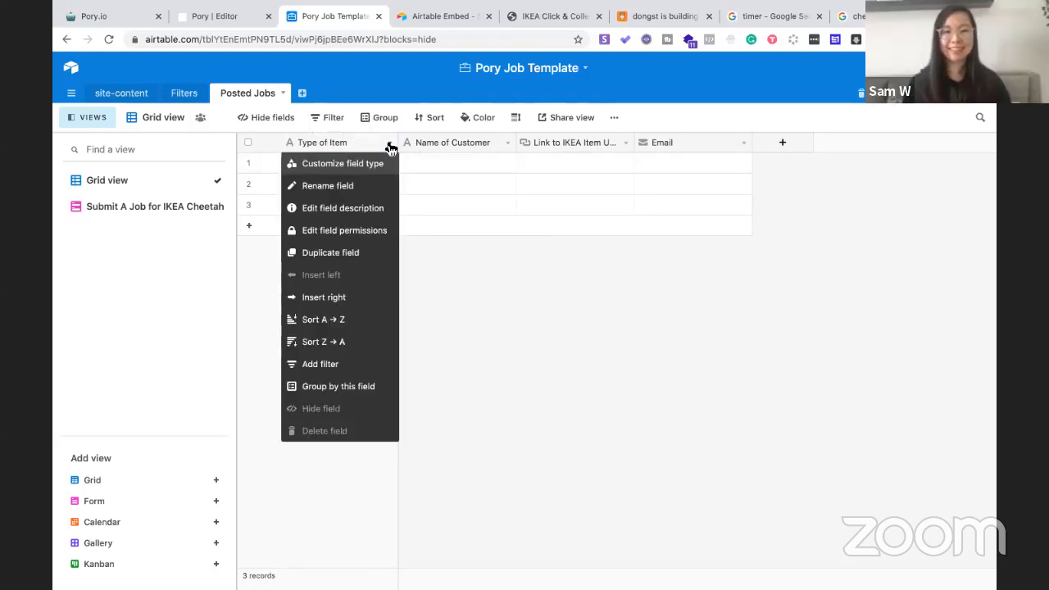
{"action": "left_click", "coordinate": [478, 293]}
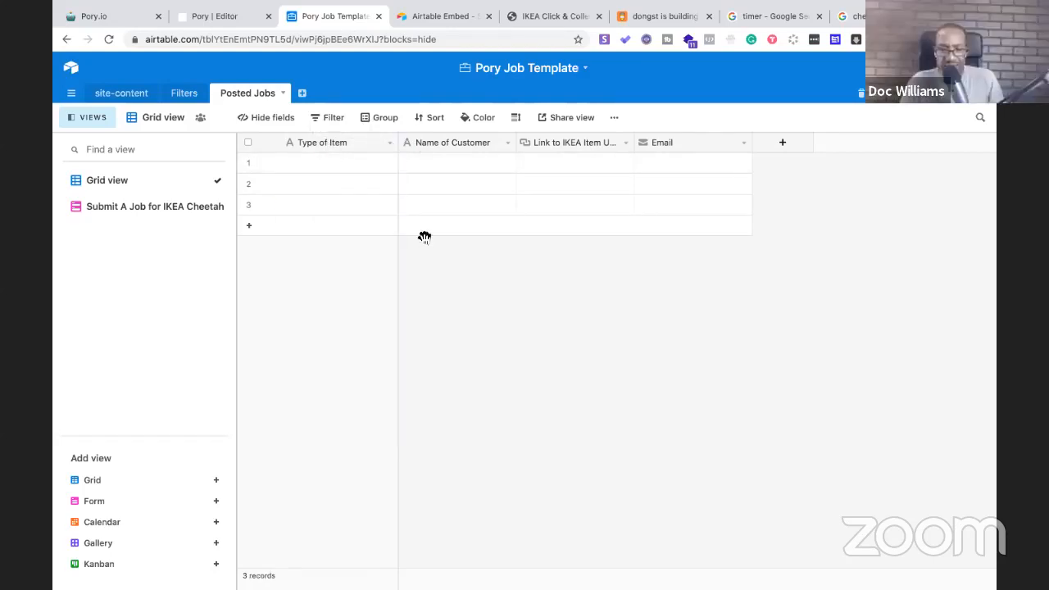
{"action": "left_click", "coordinate": [390, 144]}
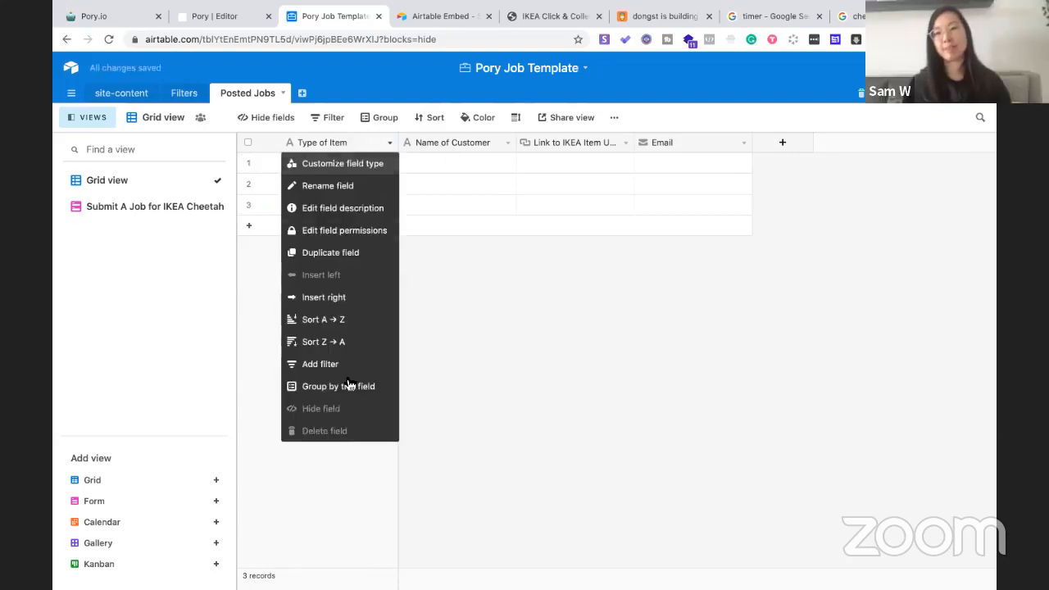
Rename the primary Type of Item field to 'Name of Customer 1'
{"action": "left_click", "coordinate": [344, 194]}
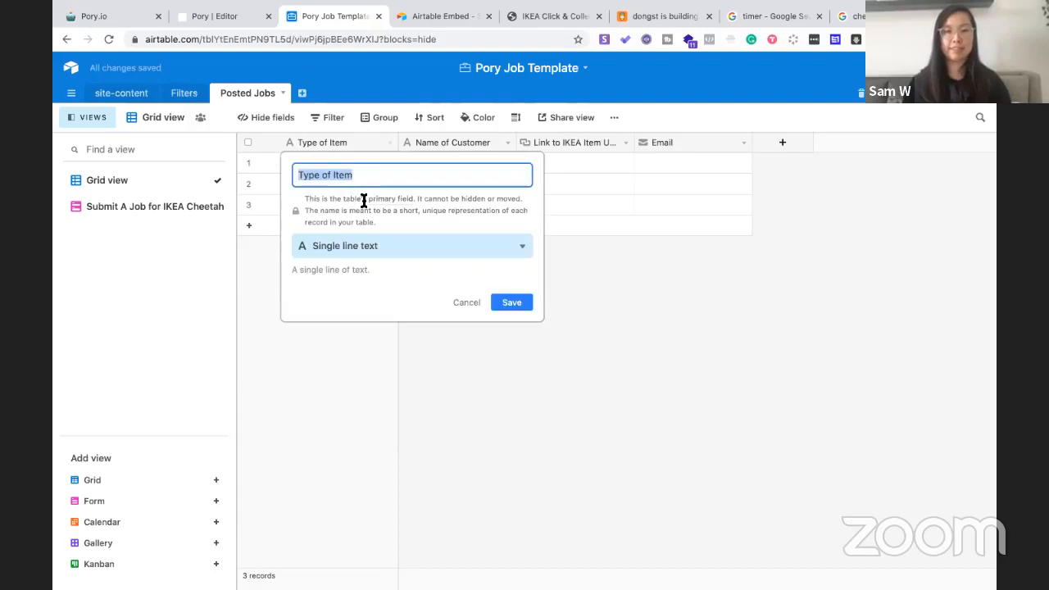
{"action": "type", "text": "Name"}
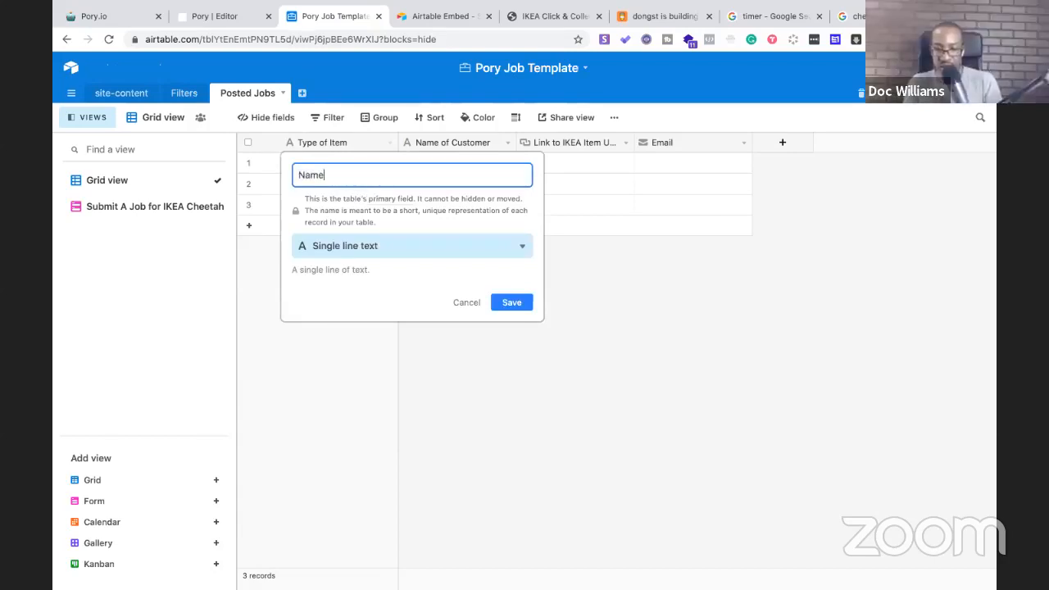
{"action": "type", "text": " of Customer"}
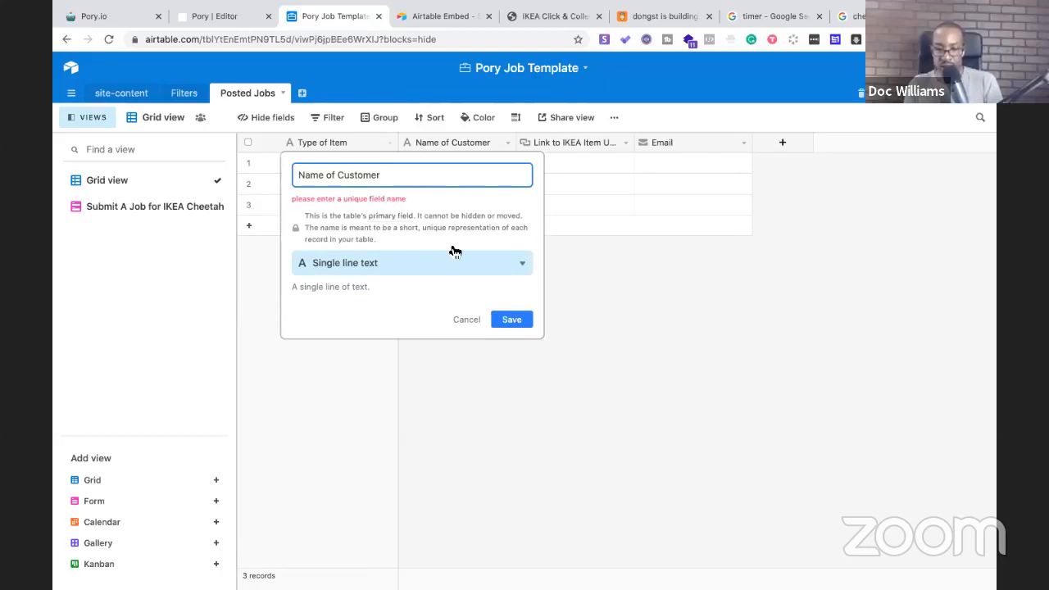
{"action": "type", "text": " 1"}
{"action": "left_click", "coordinate": [516, 302]}
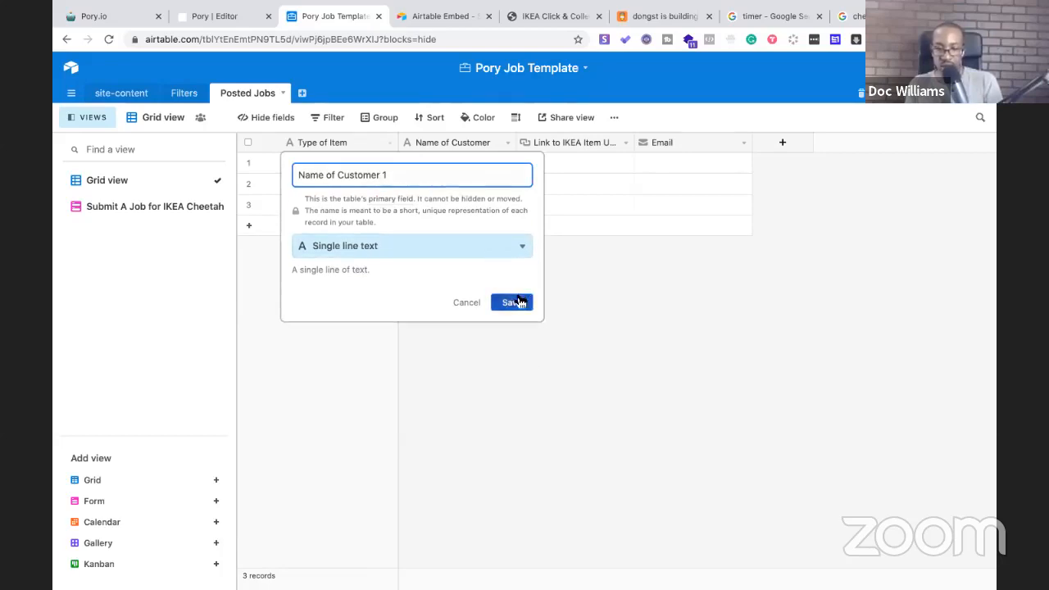
Rename the second field, Name of Customer, to 'Type of Item'
{"action": "left_click", "coordinate": [506, 145]}
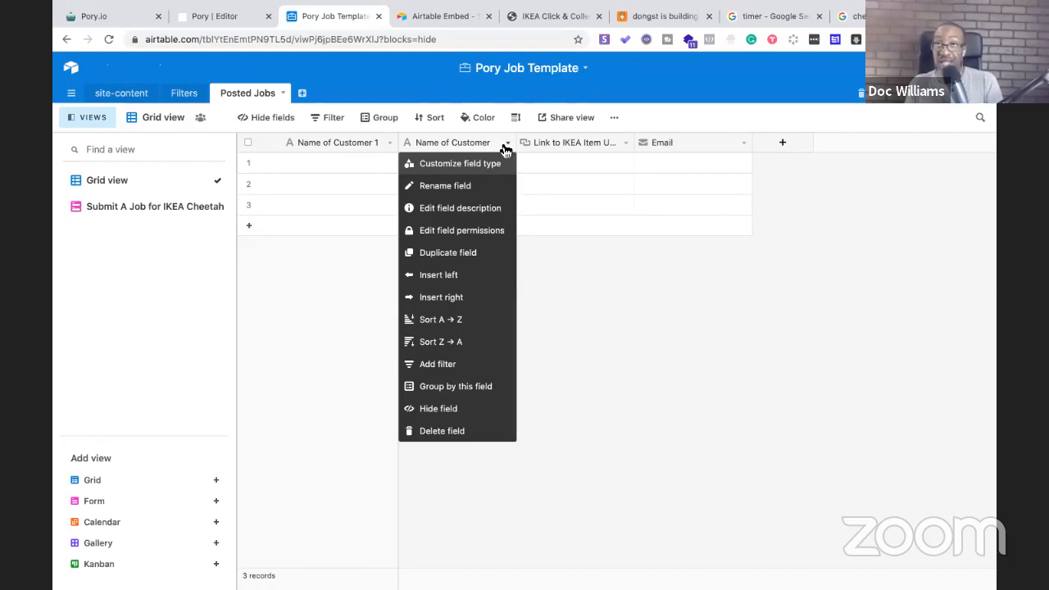
{"action": "left_click", "coordinate": [468, 186]}
{"action": "type", "text": "Type of Itme"}
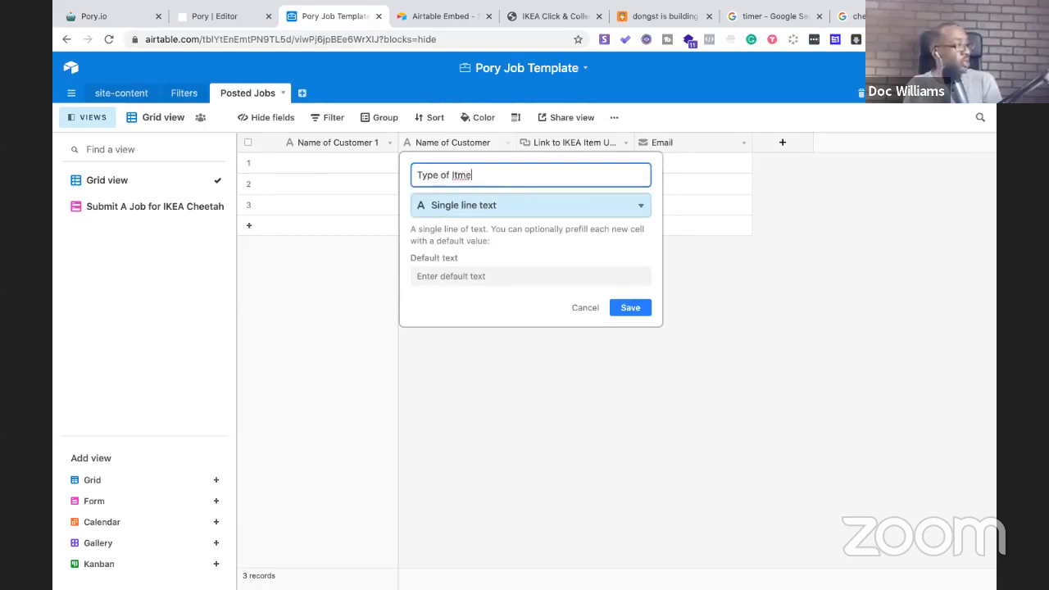
{"action": "key", "text": "BackSpace"}
{"action": "type", "text": "em"}
{"action": "left_click", "coordinate": [626, 311]}
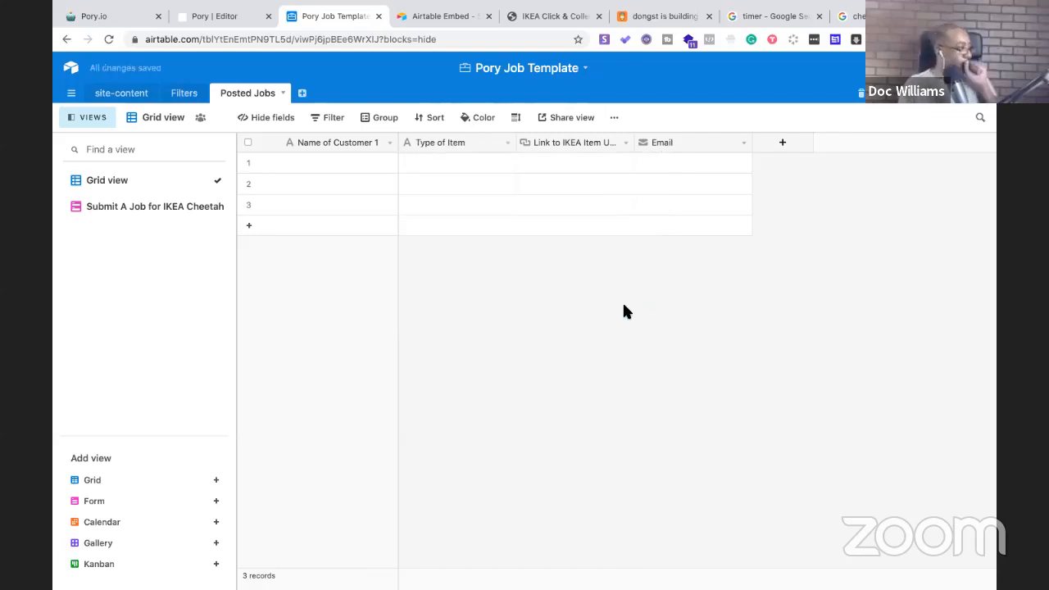
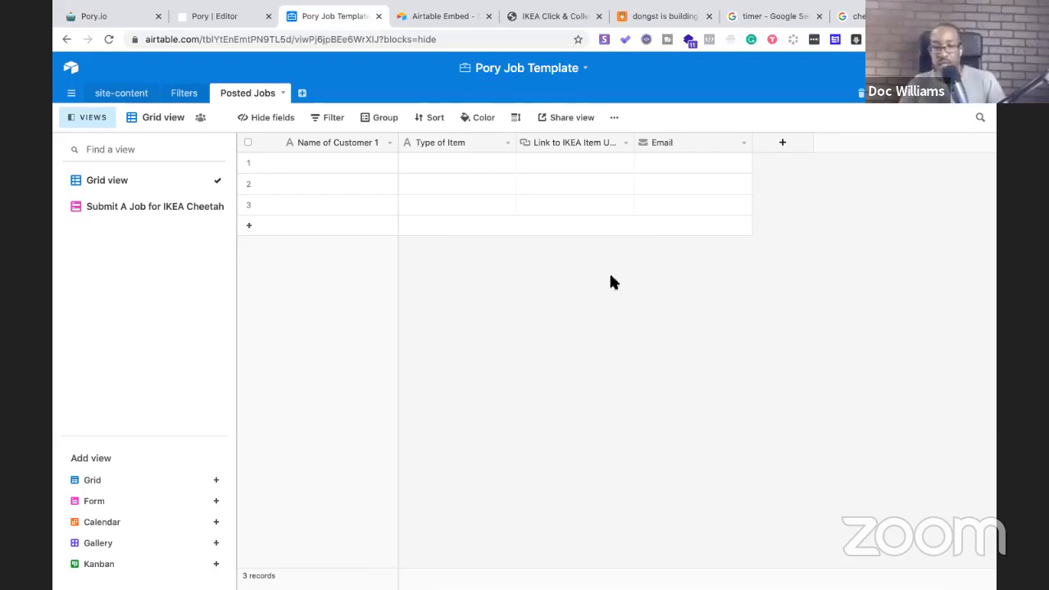
Rename the 'Name of Customer 1' field to 'Name of Customer' by deleting the trailing ' 1'
{"action": "left_click", "coordinate": [390, 142]}
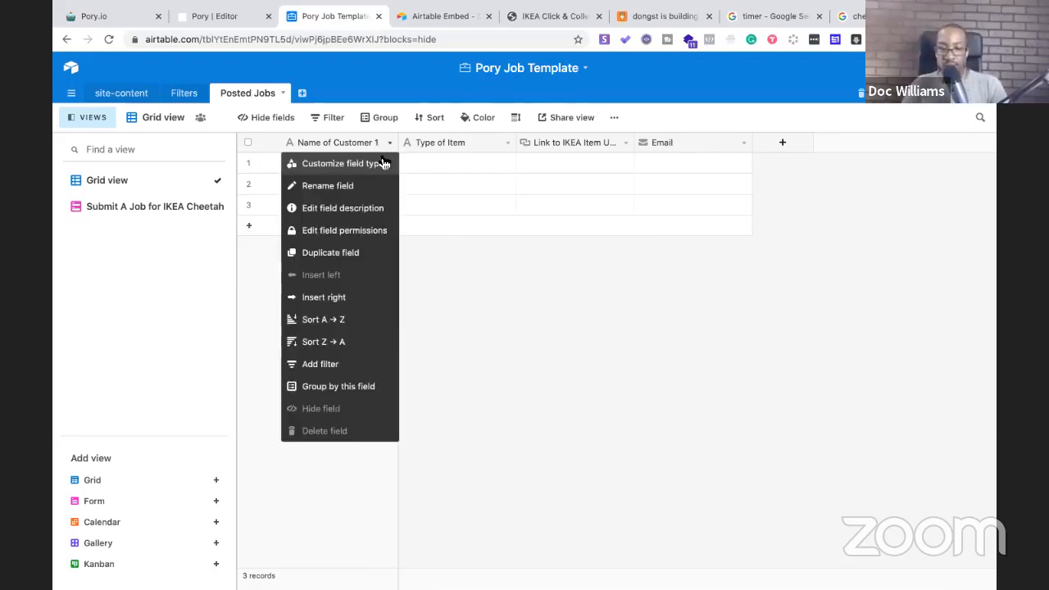
{"action": "left_click", "coordinate": [368, 191]}
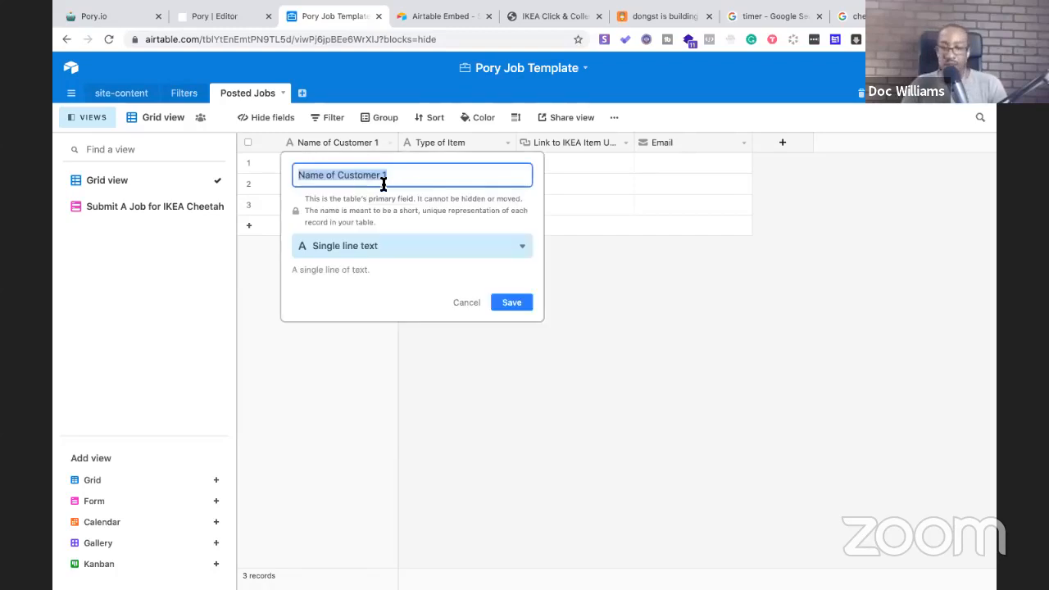
{"action": "left_click", "coordinate": [399, 177]}
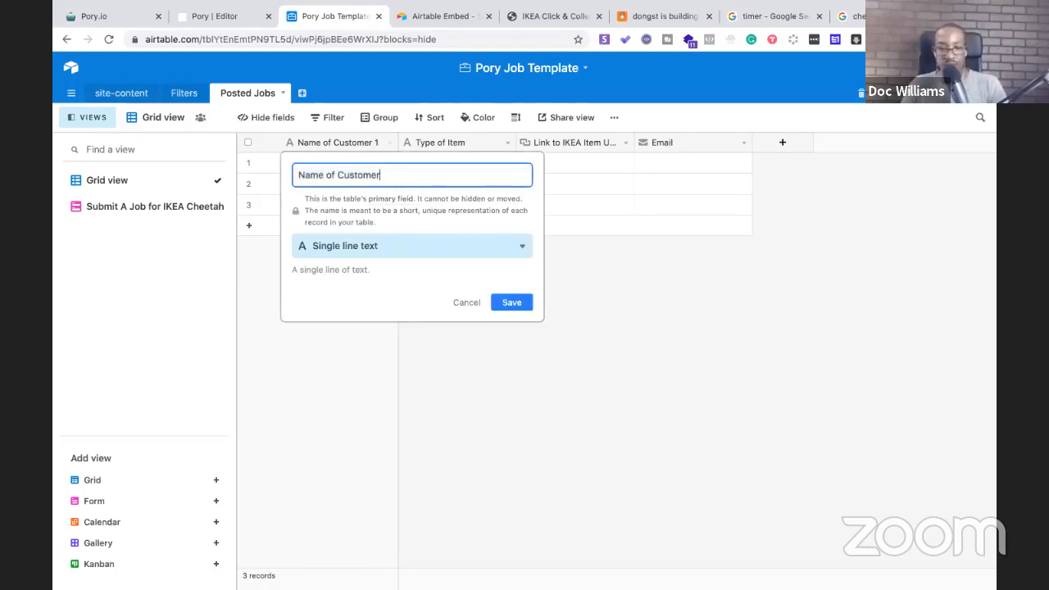
{"action": "left_click", "coordinate": [515, 303]}
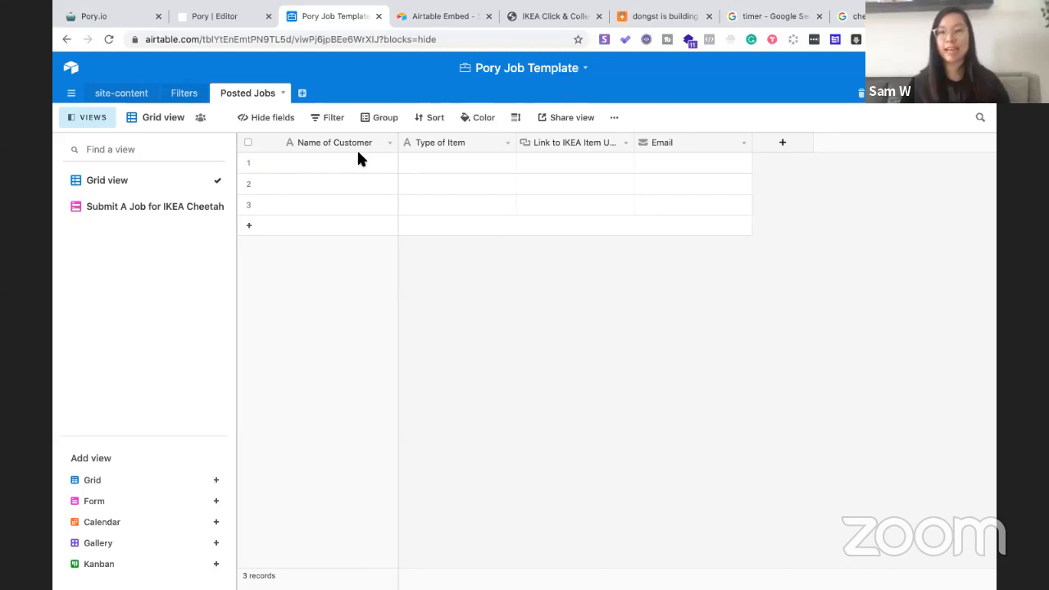
{"action": "left_click", "coordinate": [508, 146]}
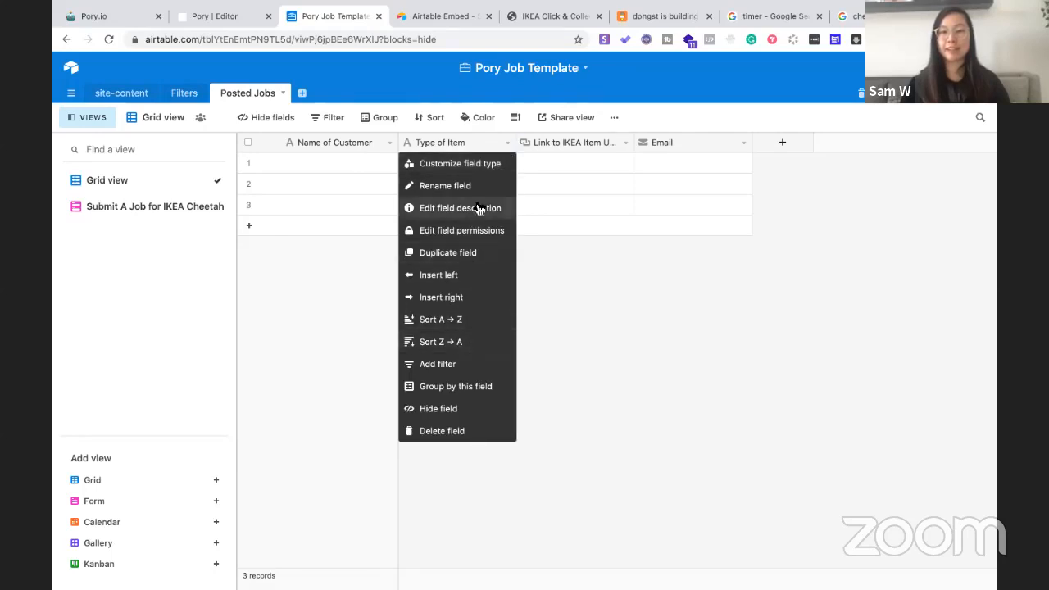
Change the Type of Item field type to Multiple select
{"action": "left_click", "coordinate": [481, 170]}
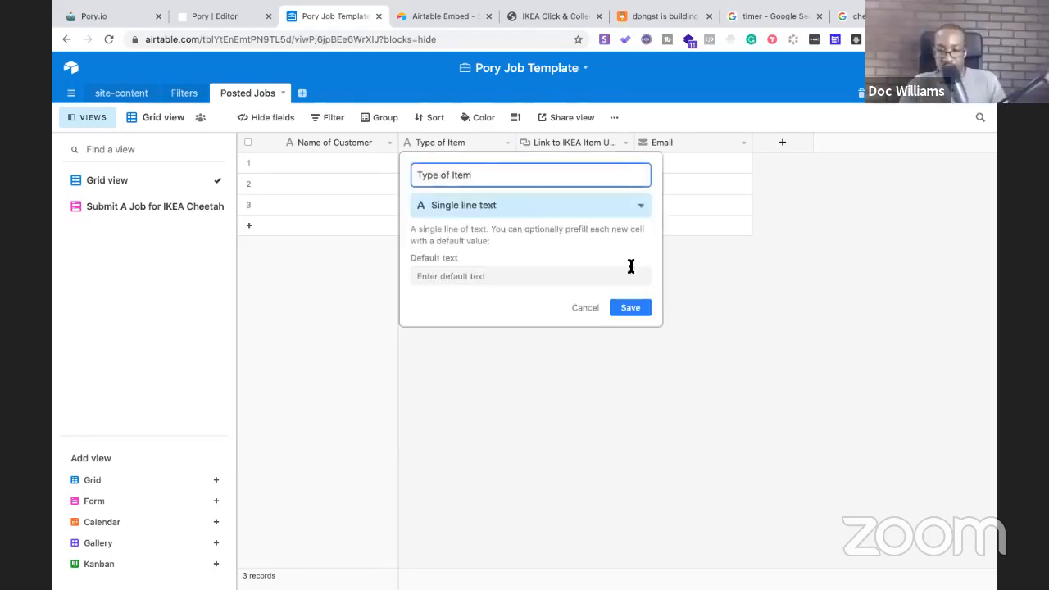
{"action": "left_click", "coordinate": [640, 213]}
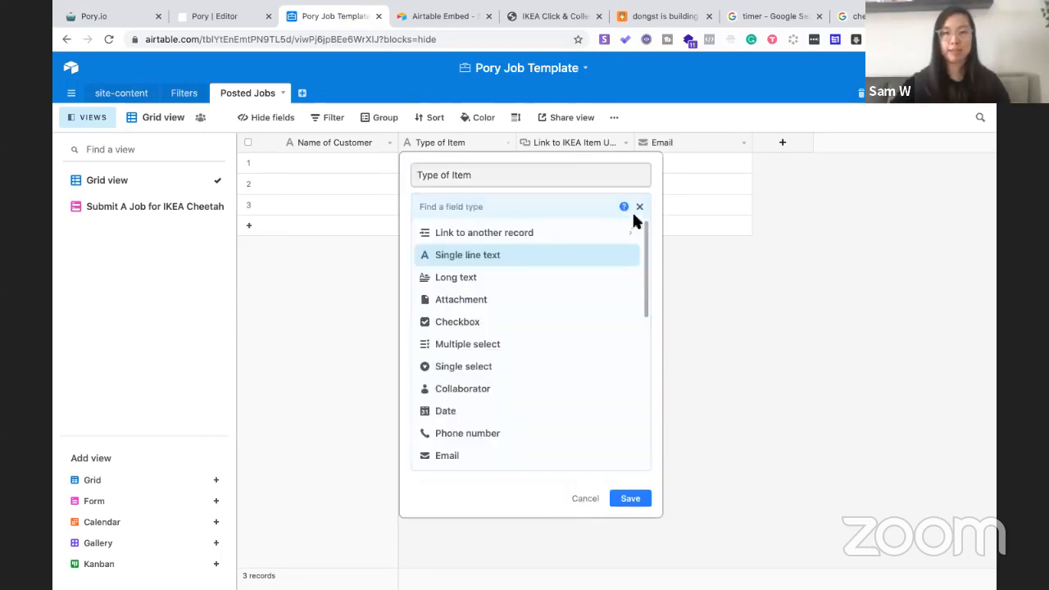
{"action": "left_click", "coordinate": [559, 350]}
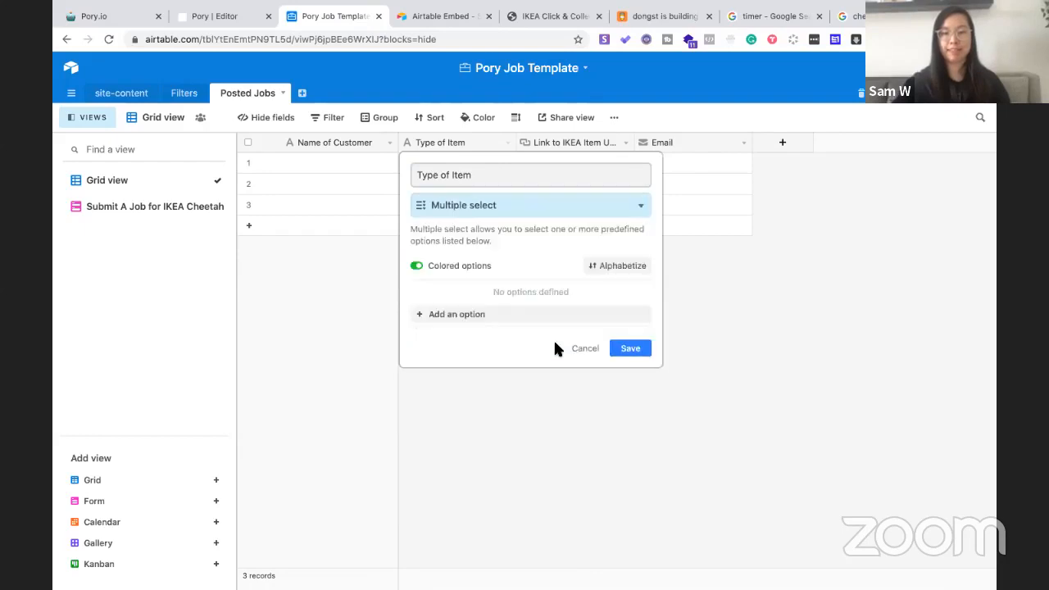
Add choices Small, Medium (requires a car) and Large (requires a truck), then save the field
{"action": "left_click", "coordinate": [457, 322]}
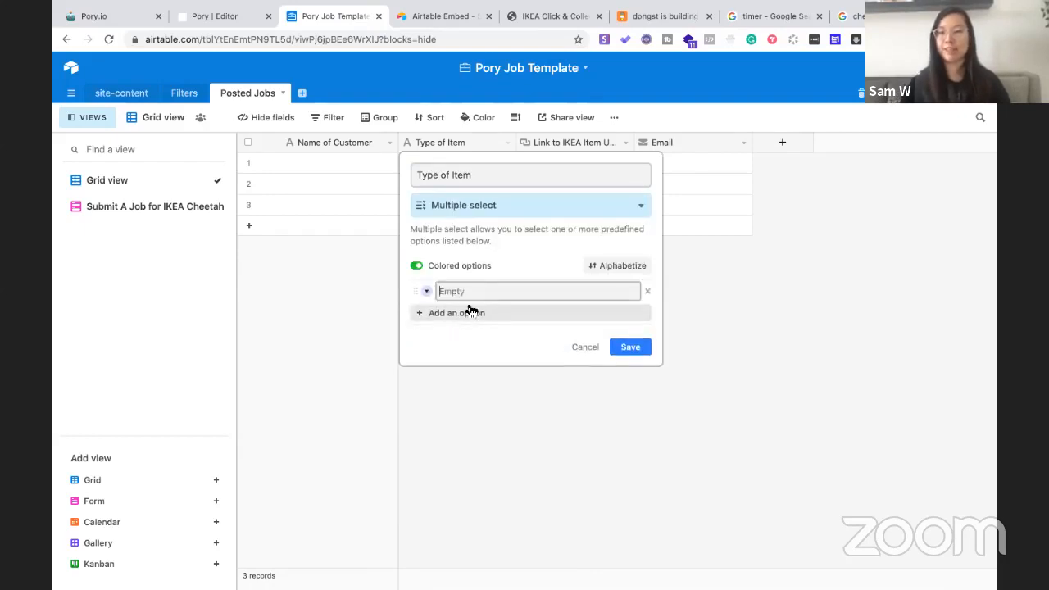
{"action": "type", "text": "Small"}
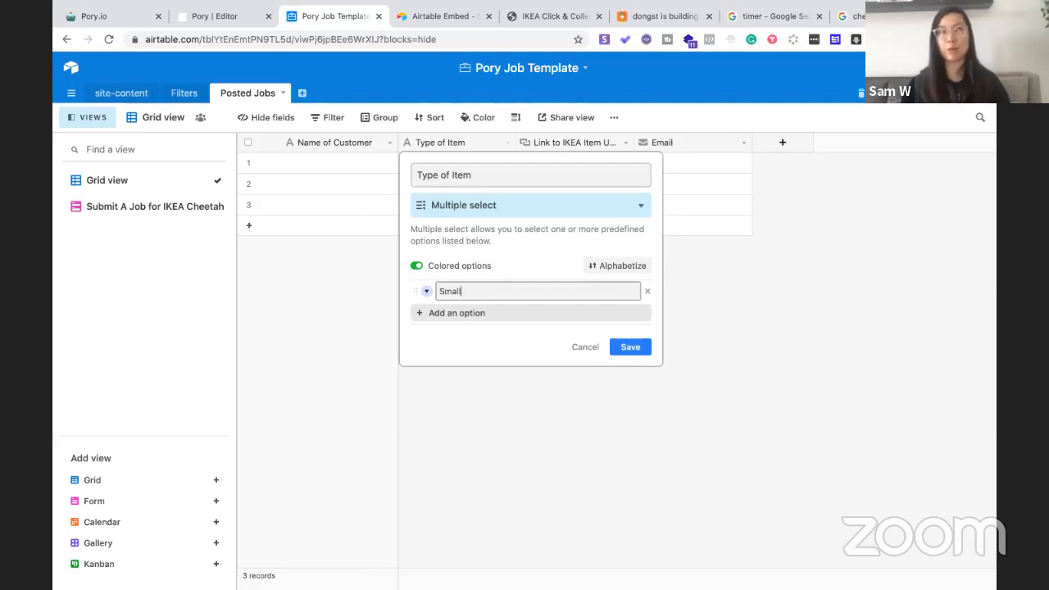
{"action": "left_click", "coordinate": [447, 314]}
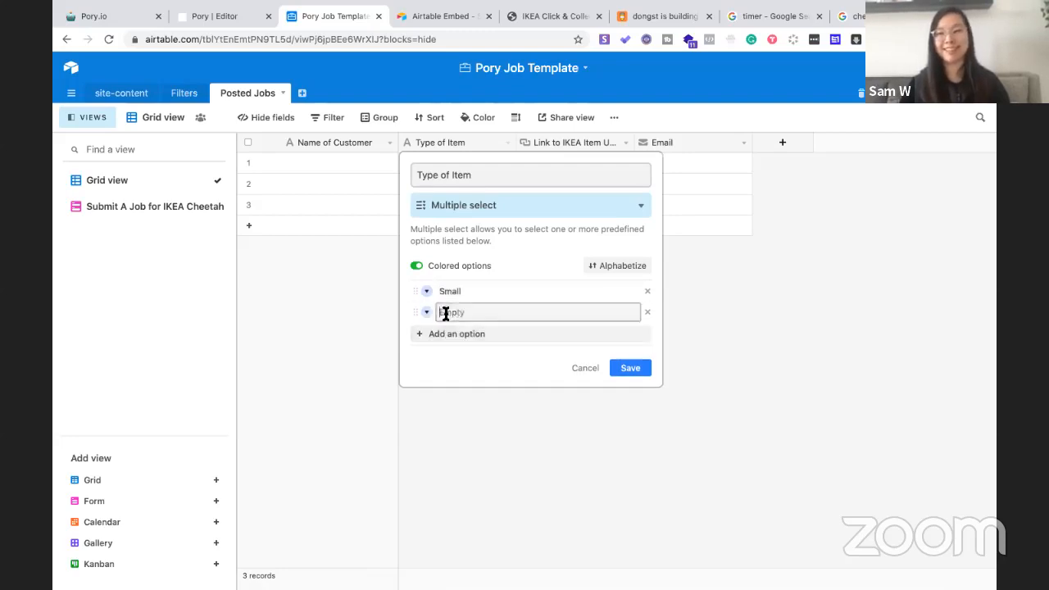
{"action": "type", "text": "M"}
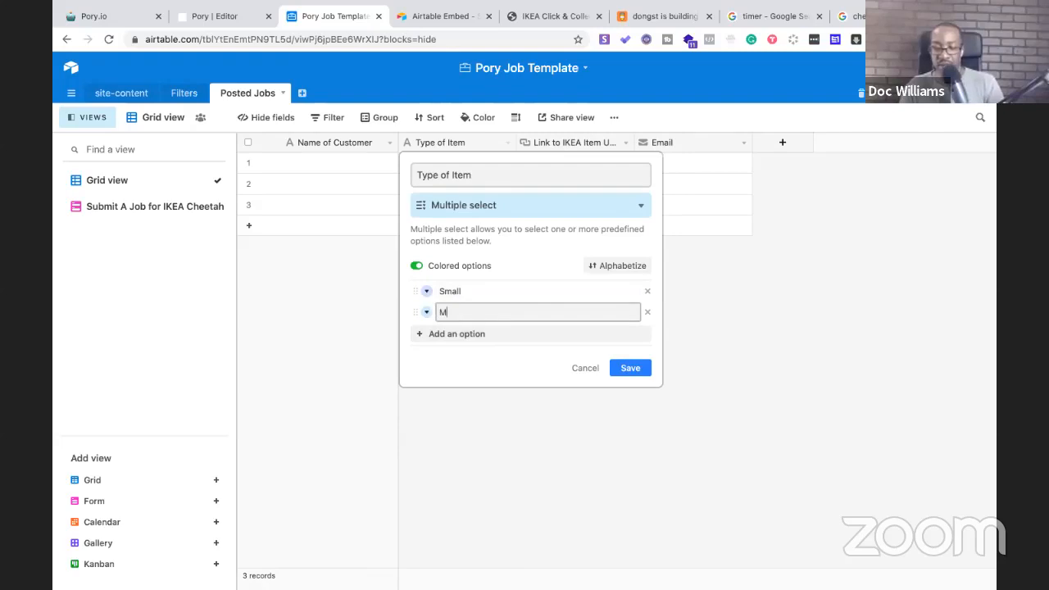
{"action": "type", "text": "edium "}
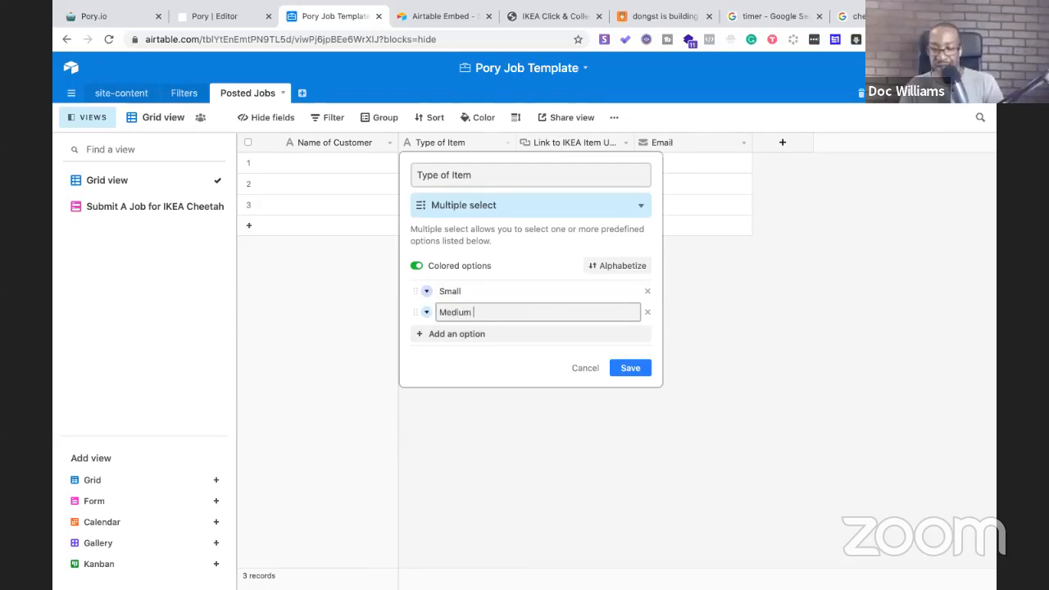
{"action": "type", "text": "(req"}
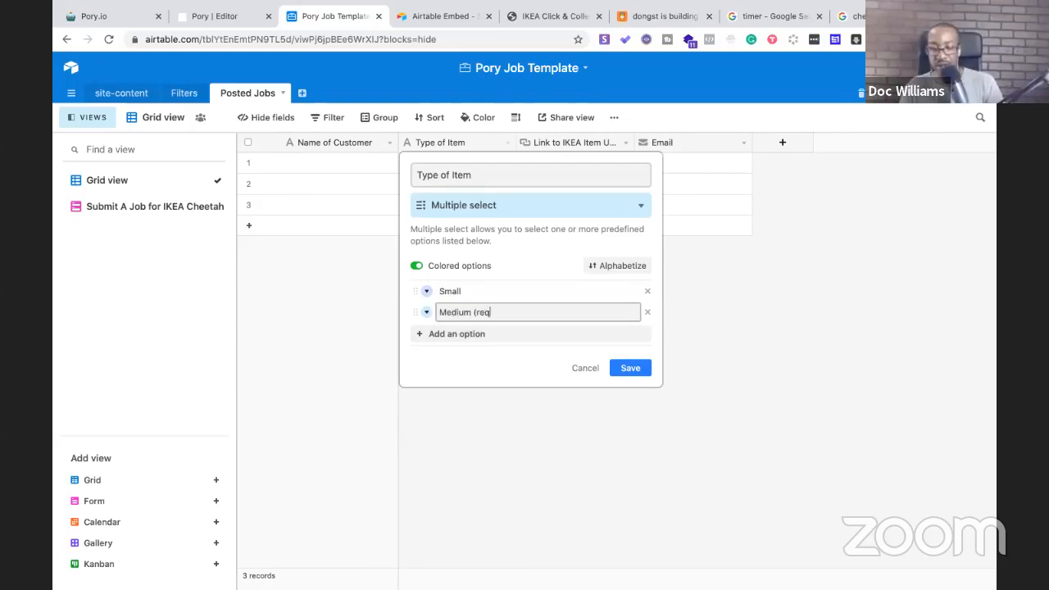
{"action": "type", "text": "uires a ca"}
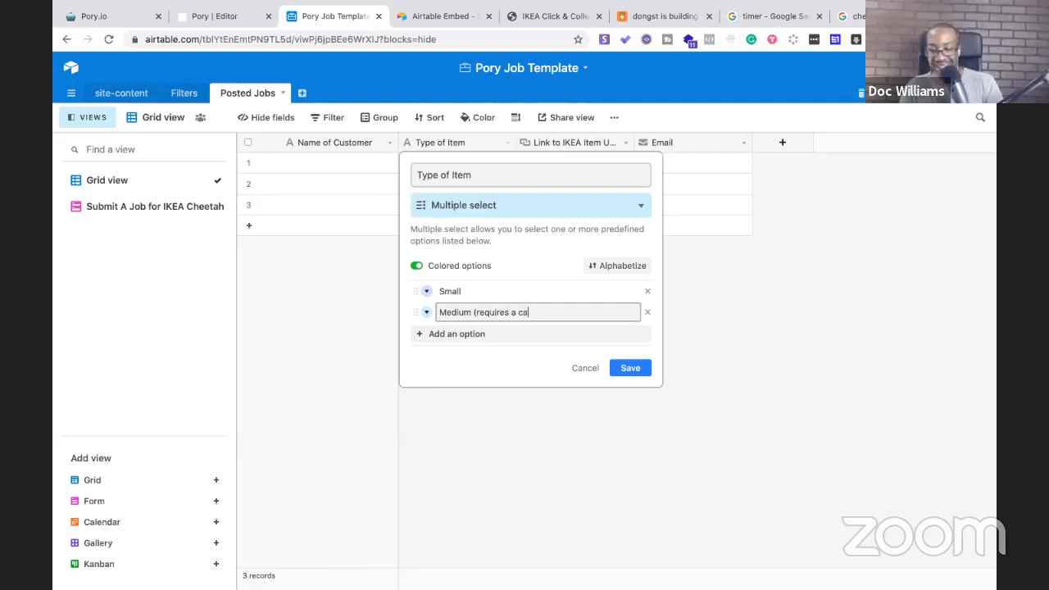
{"action": "type", "text": "r)"}
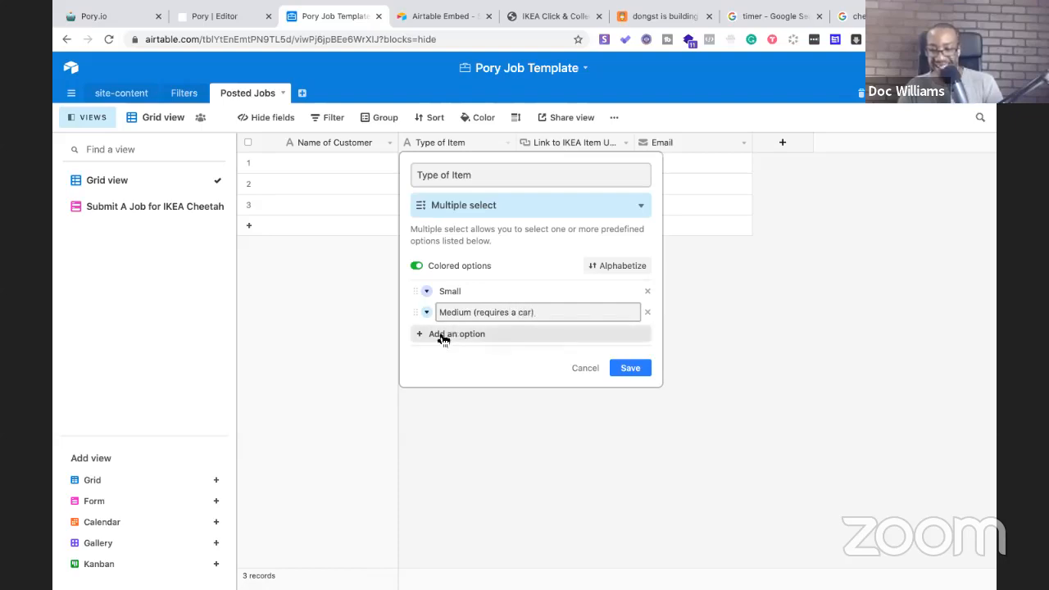
{"action": "left_click", "coordinate": [448, 335]}
{"action": "type", "text": "La"}
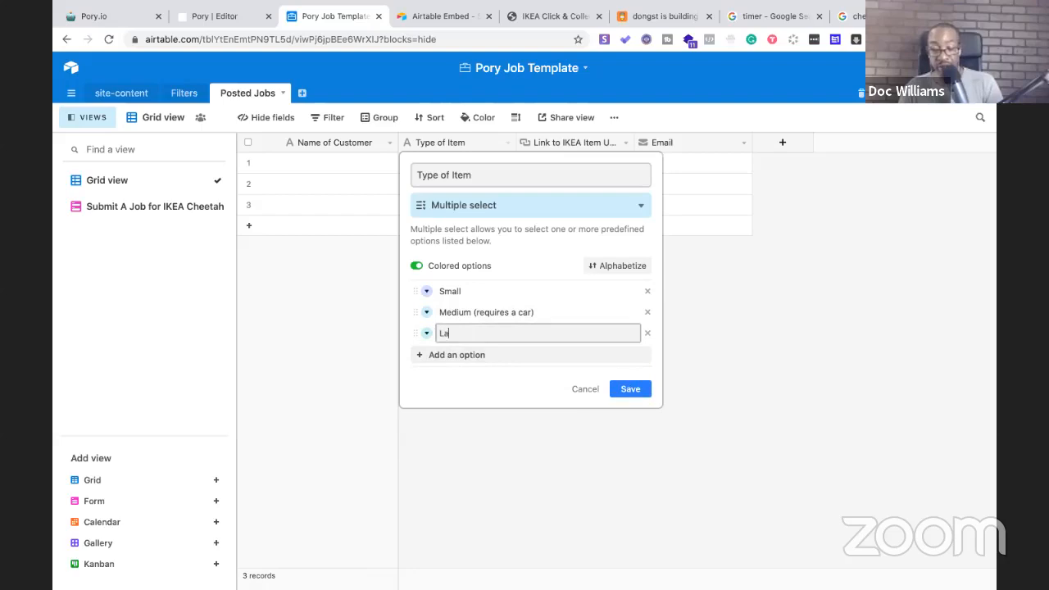
{"action": "type", "text": "rge (re"}
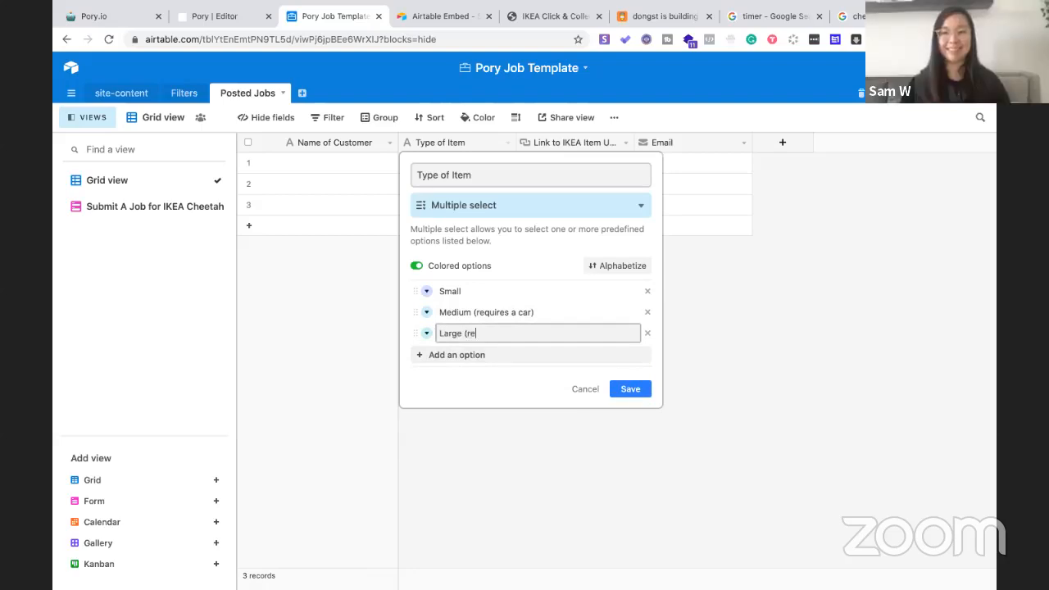
{"action": "type", "text": "quires a "}
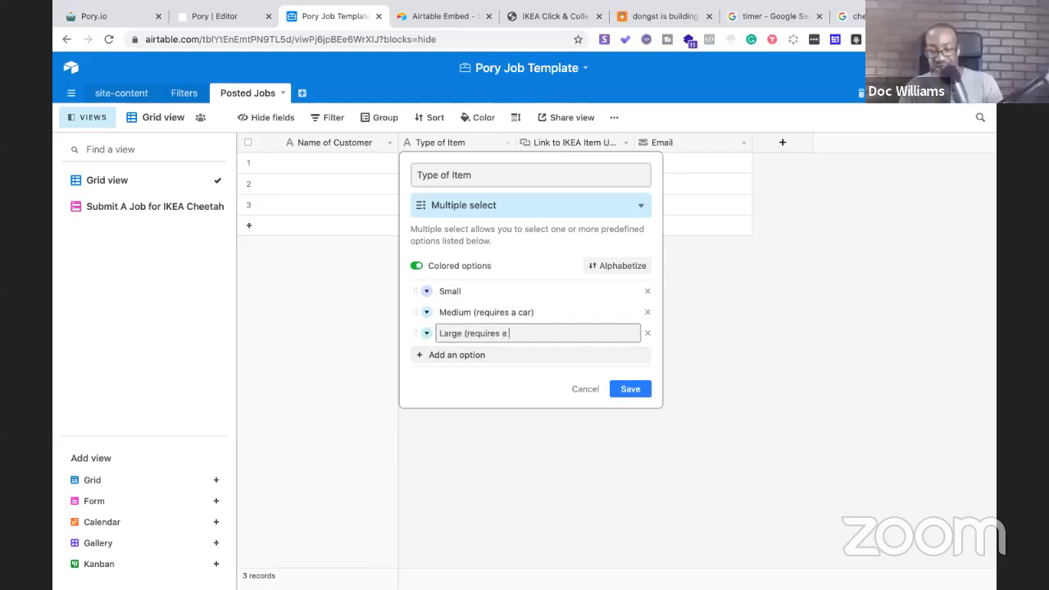
{"action": "type", "text": "truck)"}
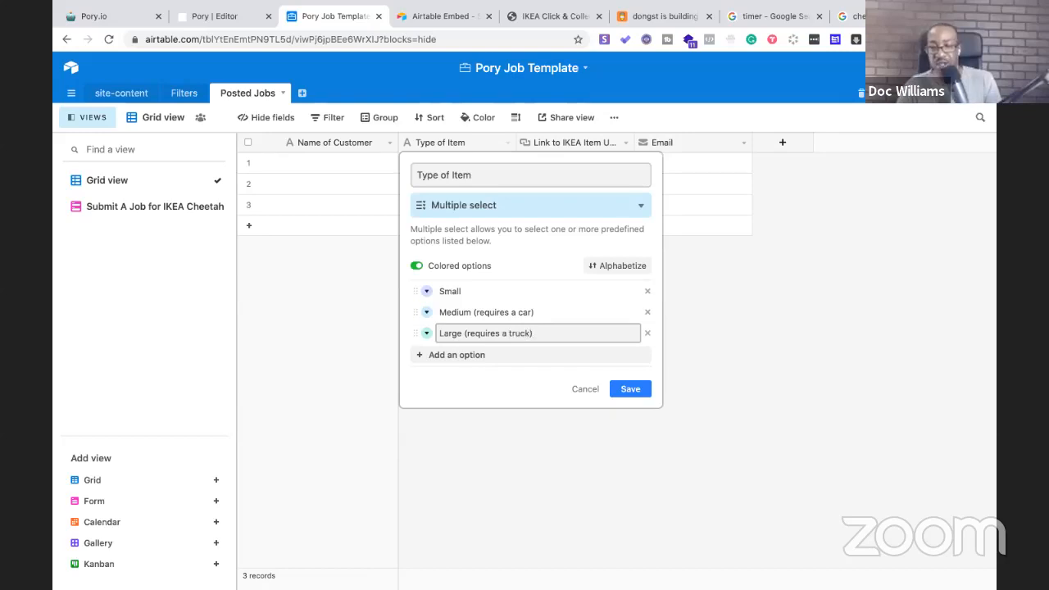
{"action": "left_click", "coordinate": [515, 382]}
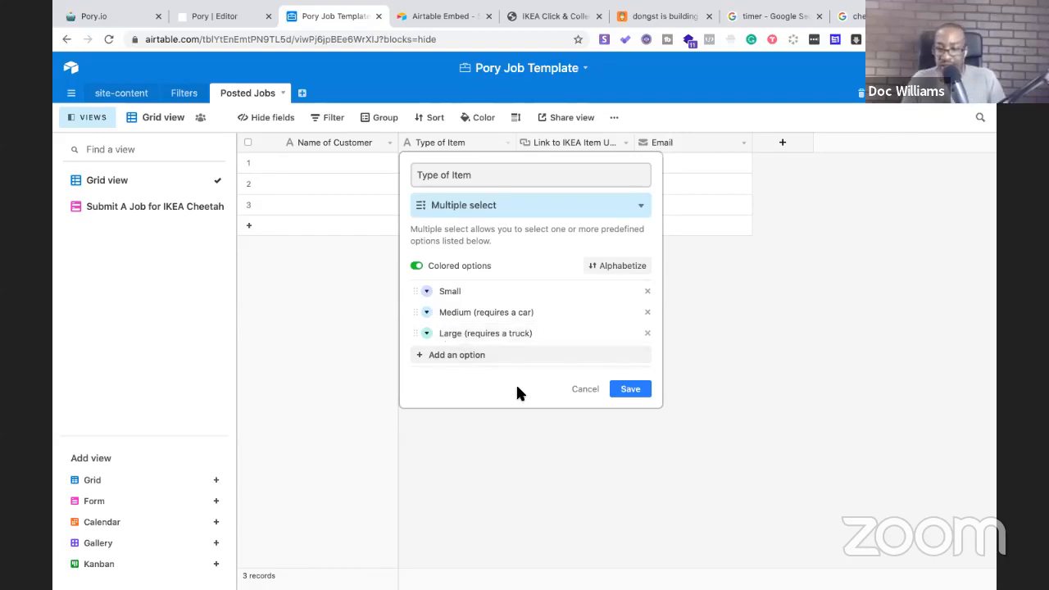
{"action": "left_click", "coordinate": [634, 392]}
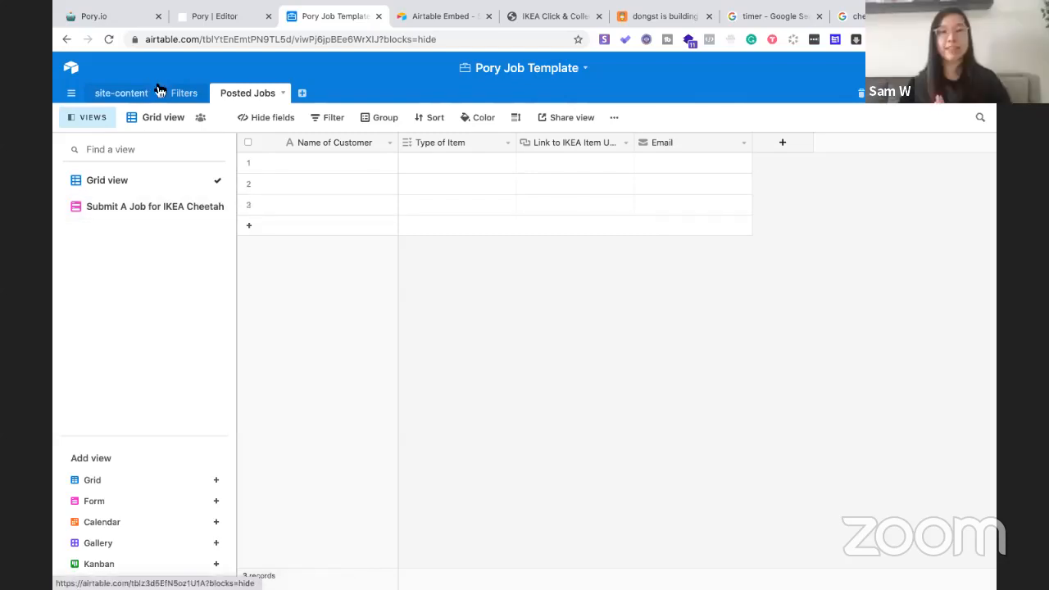
{"action": "left_click", "coordinate": [211, 20]}
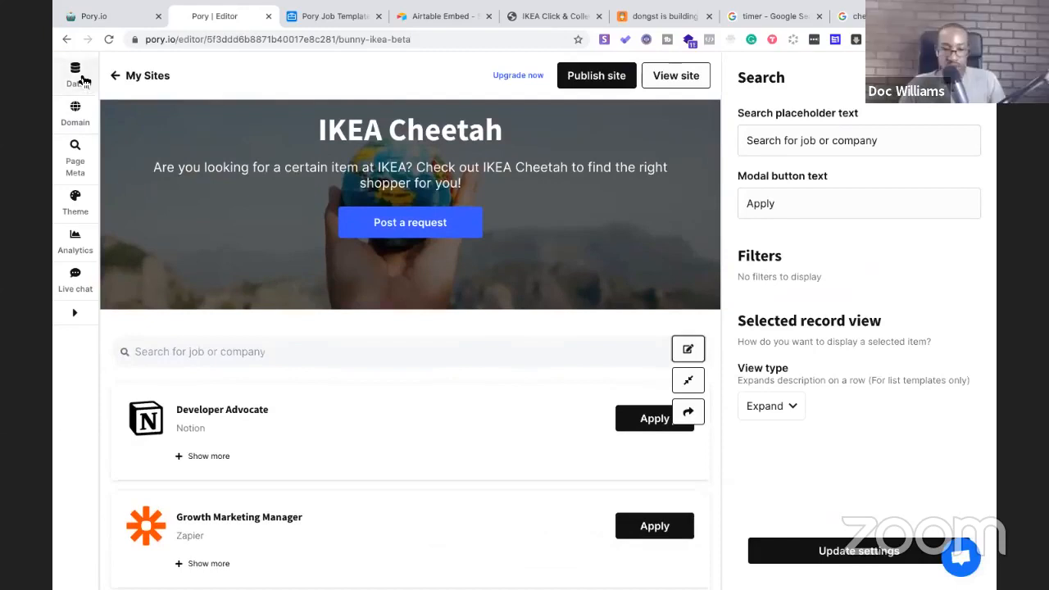
Open the site's Data settings and compare the table name with the Airtable base
{"action": "left_click", "coordinate": [75, 75]}
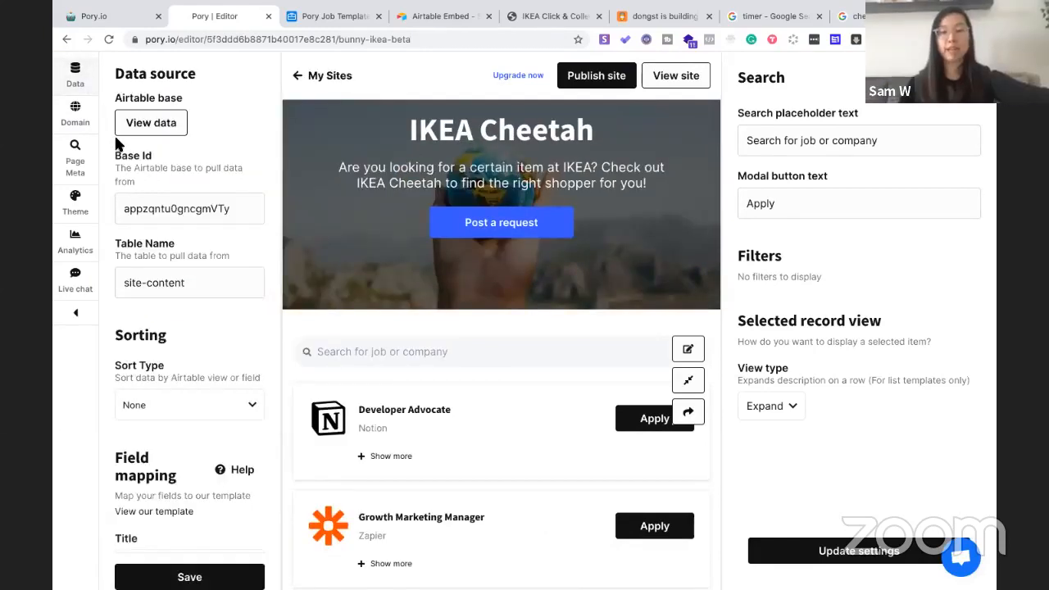
{"action": "left_click", "coordinate": [202, 283]}
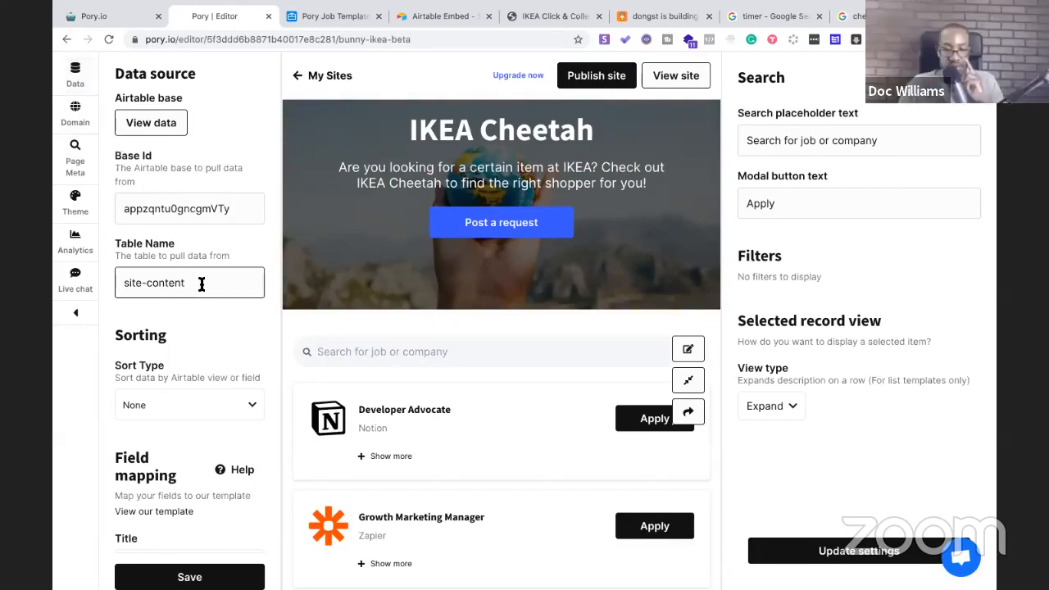
{"action": "left_click", "coordinate": [327, 16]}
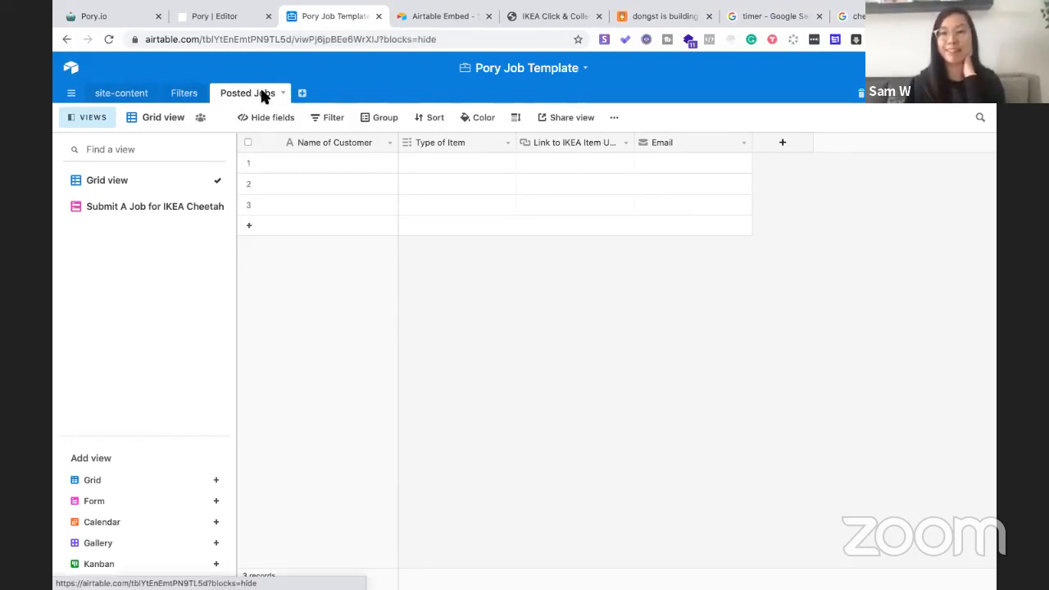
{"action": "left_click", "coordinate": [308, 39]}
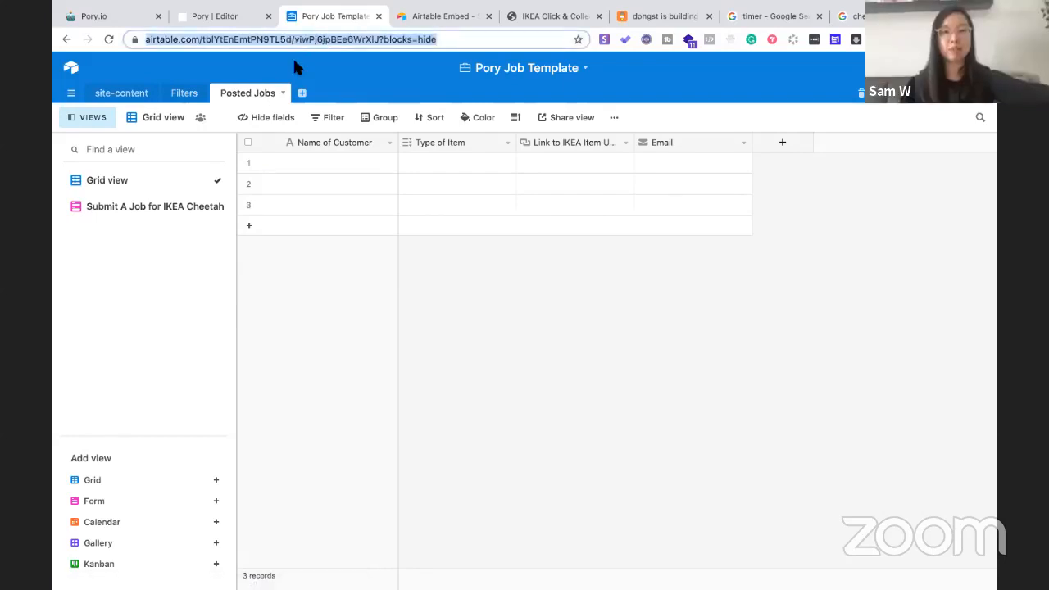
{"action": "left_click", "coordinate": [211, 16]}
Replace the data source table name with 'Posted Jobs' and save the settings
{"action": "left_click_drag", "start_coordinate": [190, 282], "coordinate": [128, 285]}
{"action": "key", "text": "BackSpace"}
{"action": "key", "text": "BackSpace"}
{"action": "type", "text": "Posted"}
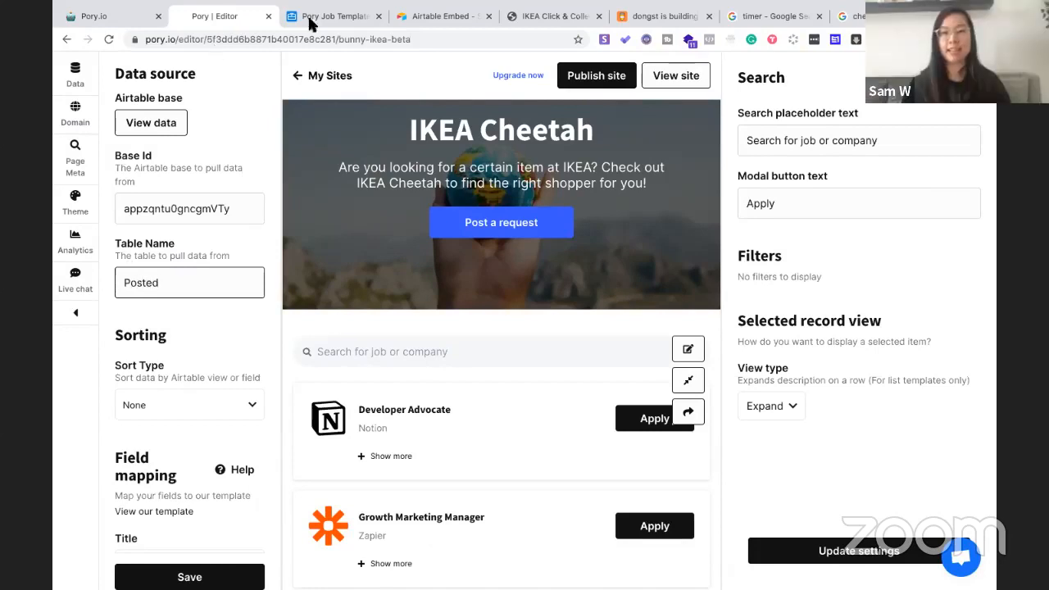
{"action": "left_click", "coordinate": [310, 25]}
{"action": "left_click", "coordinate": [218, 18]}
{"action": "type", "text": "Jobs"}
{"action": "scroll", "coordinate": [202, 377], "scroll_direction": "down", "scroll_amount": 1}
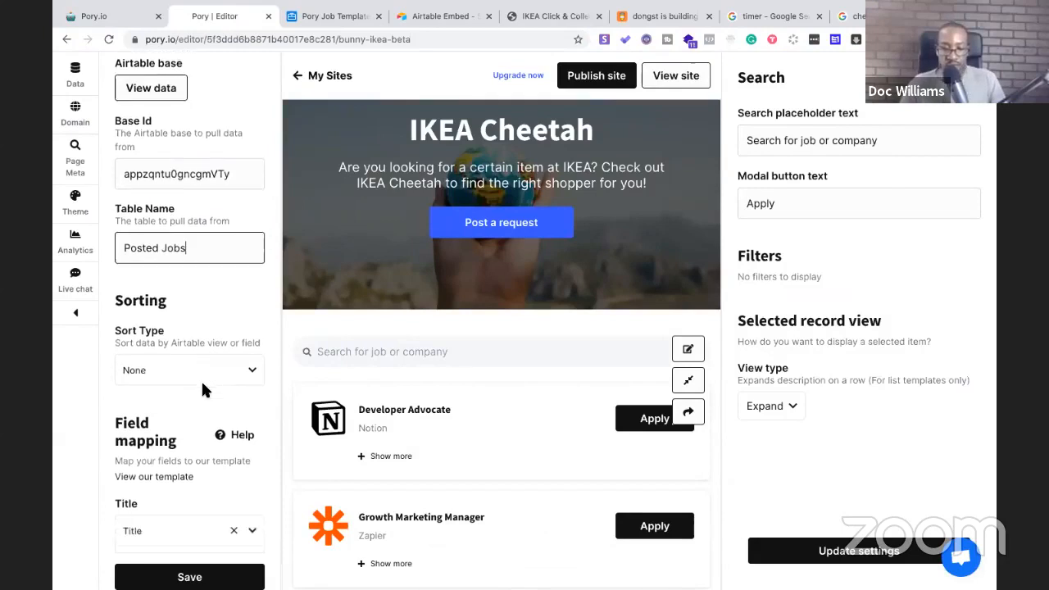
{"action": "scroll", "coordinate": [201, 379], "scroll_direction": "down", "scroll_amount": 1}
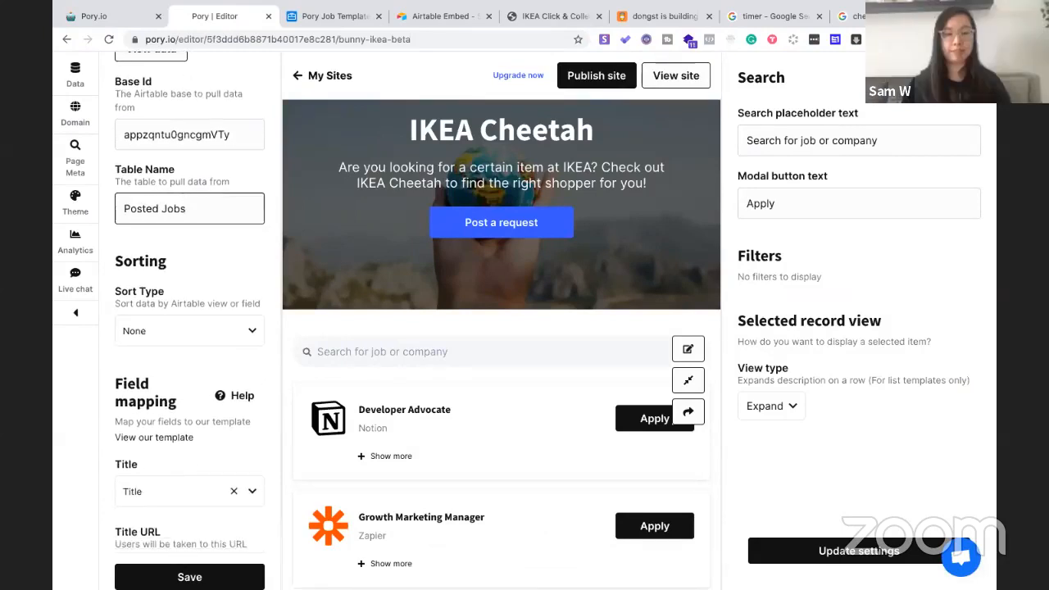
{"action": "left_click", "coordinate": [189, 577]}
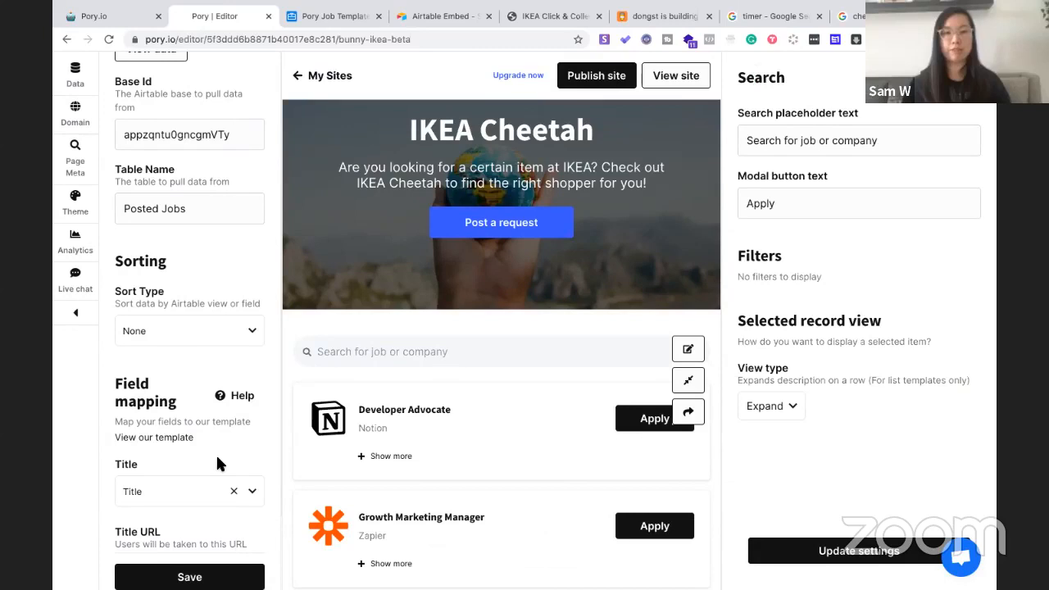
{"action": "left_click", "coordinate": [428, 39]}
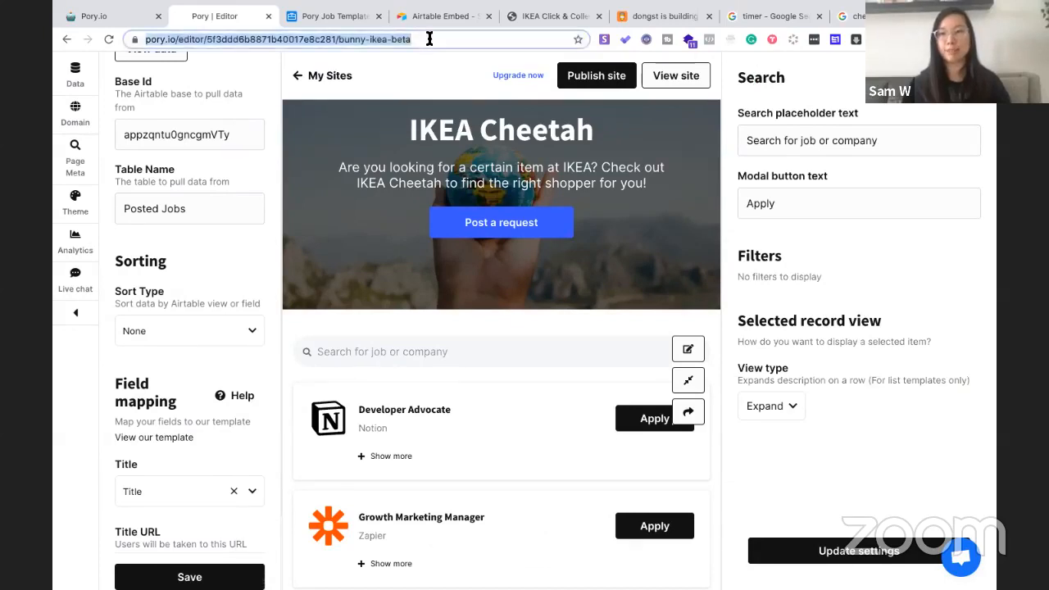
Reload the editor and scroll the IKEA Cheetah page to check its job list
{"action": "key", "text": "Return"}
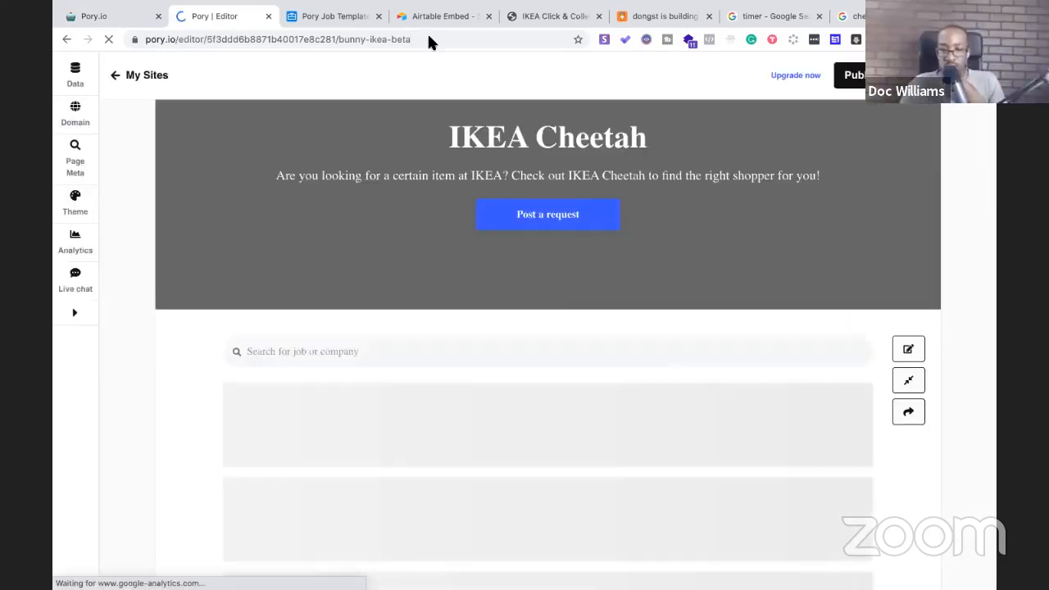
{"action": "scroll", "coordinate": [439, 255], "scroll_direction": "down", "scroll_amount": 5}
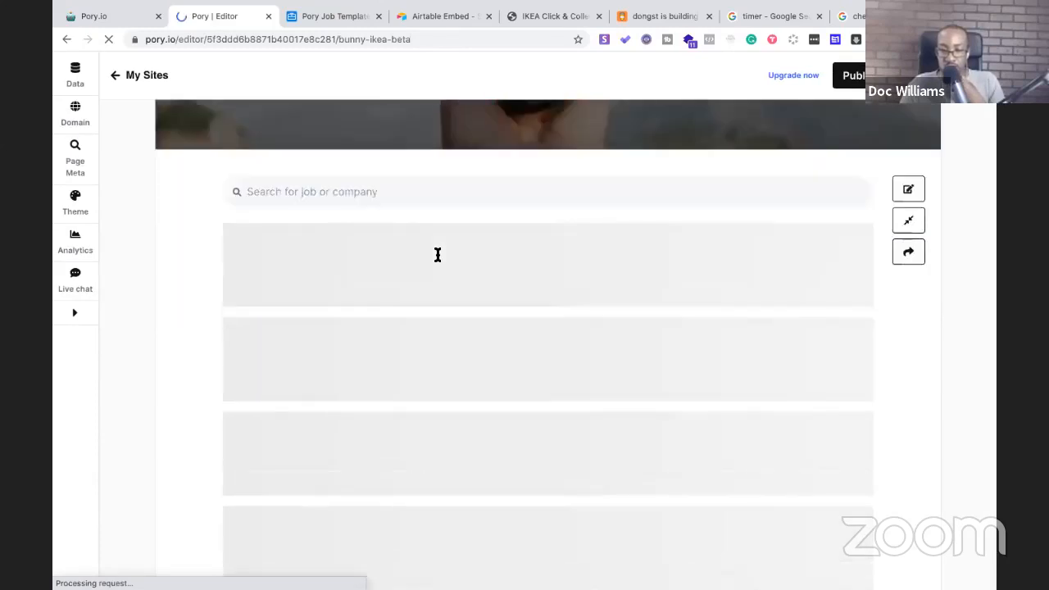
{"action": "scroll", "coordinate": [438, 255], "scroll_direction": "up", "scroll_amount": 5}
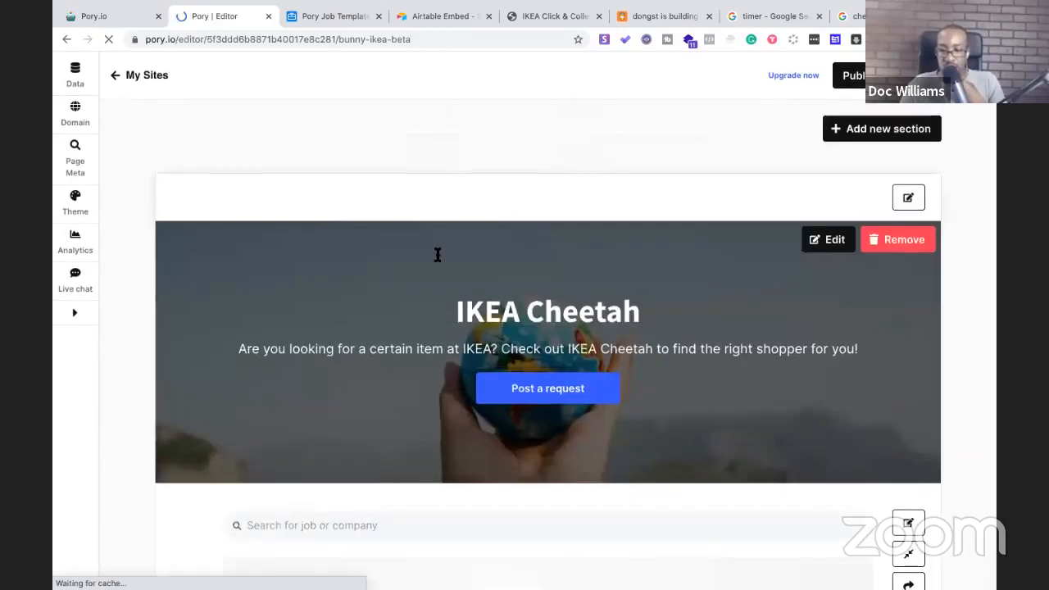
{"action": "scroll", "coordinate": [439, 256], "scroll_direction": "down", "scroll_amount": 2}
{"action": "scroll", "coordinate": [441, 258], "scroll_direction": "down", "scroll_amount": 2}
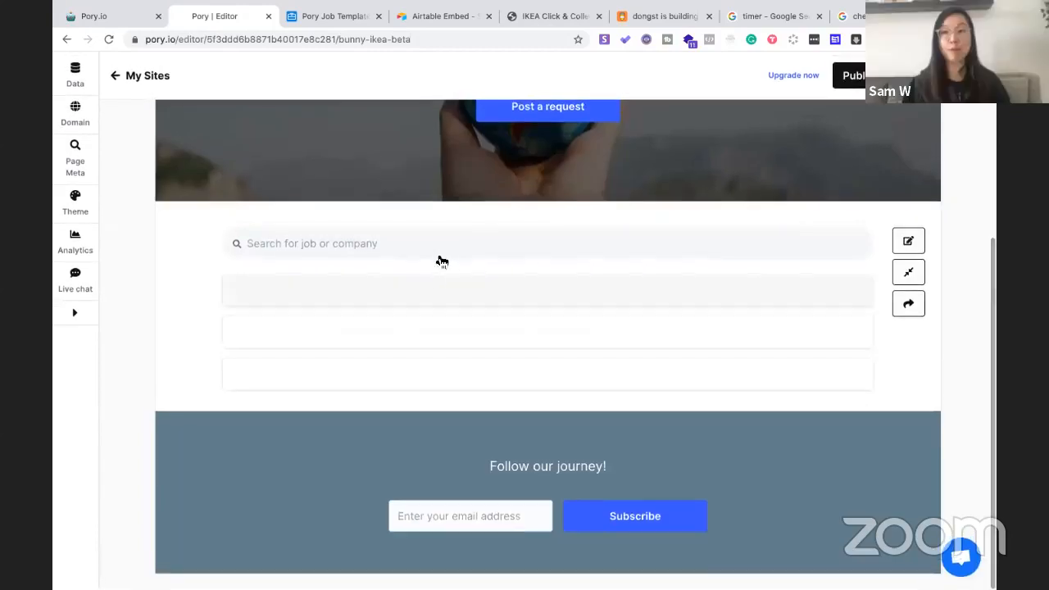
{"action": "scroll", "coordinate": [320, 468], "scroll_direction": "up", "scroll_amount": 4}
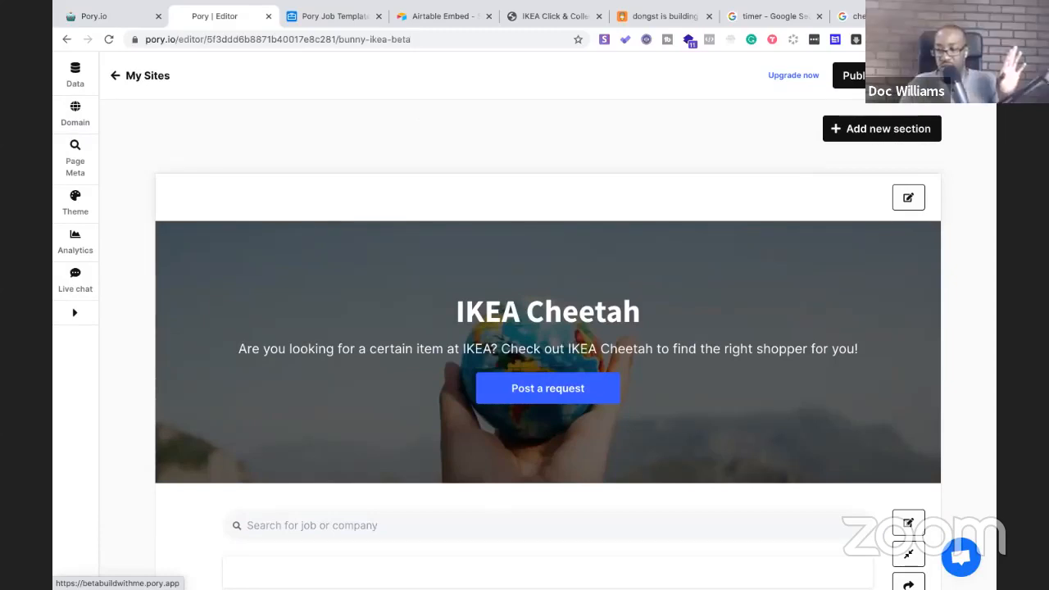
View the live betabuildwithme.pory.app site with its three blank job entries, then return to the editor
{"action": "left_click", "coordinate": [942, 76]}
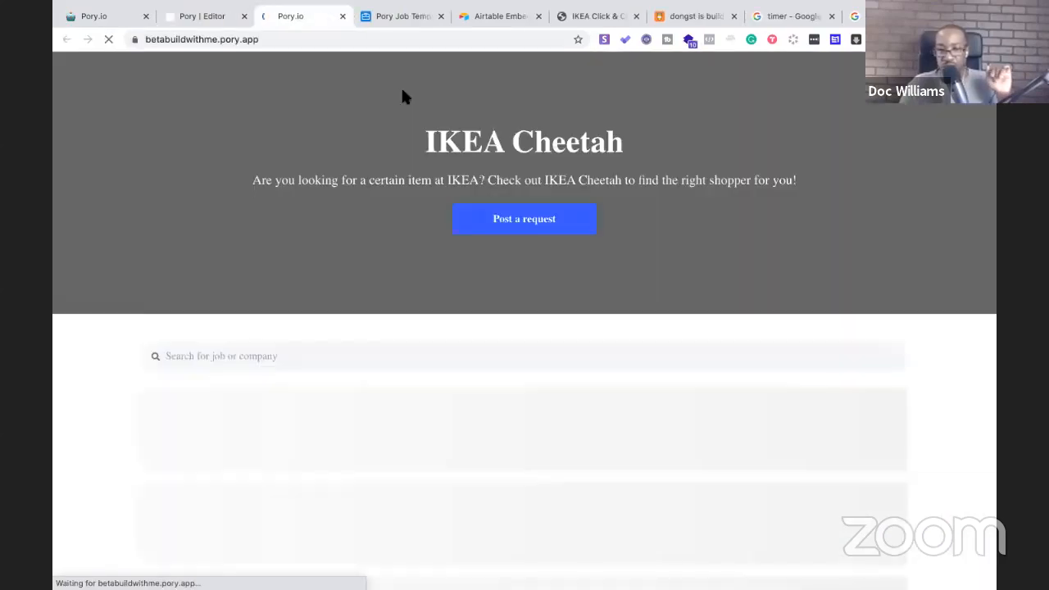
{"action": "scroll", "coordinate": [480, 247], "scroll_direction": "down", "scroll_amount": 3}
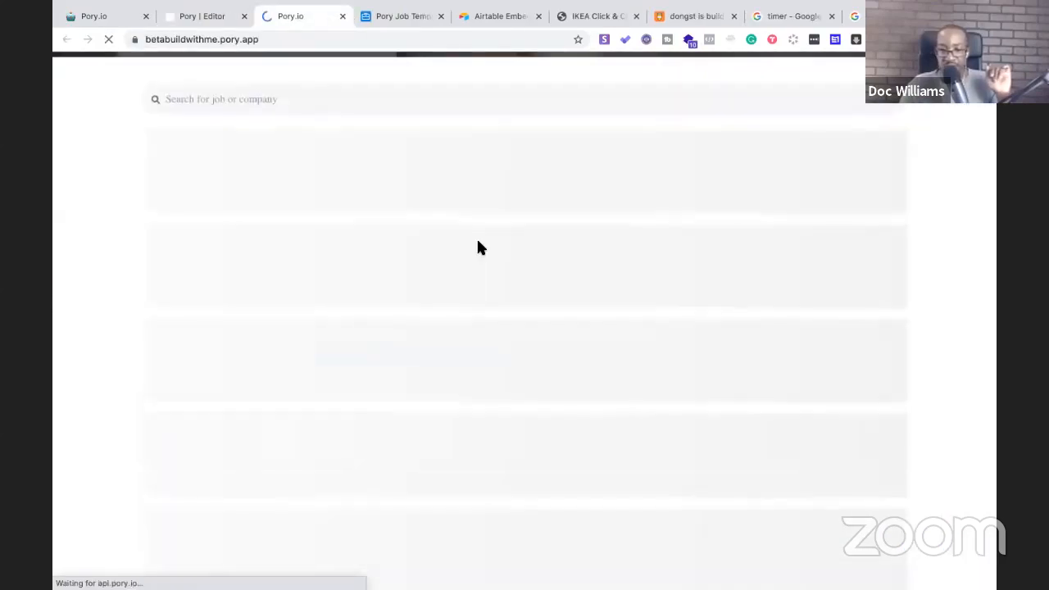
{"action": "scroll", "coordinate": [481, 248], "scroll_direction": "up", "scroll_amount": 3}
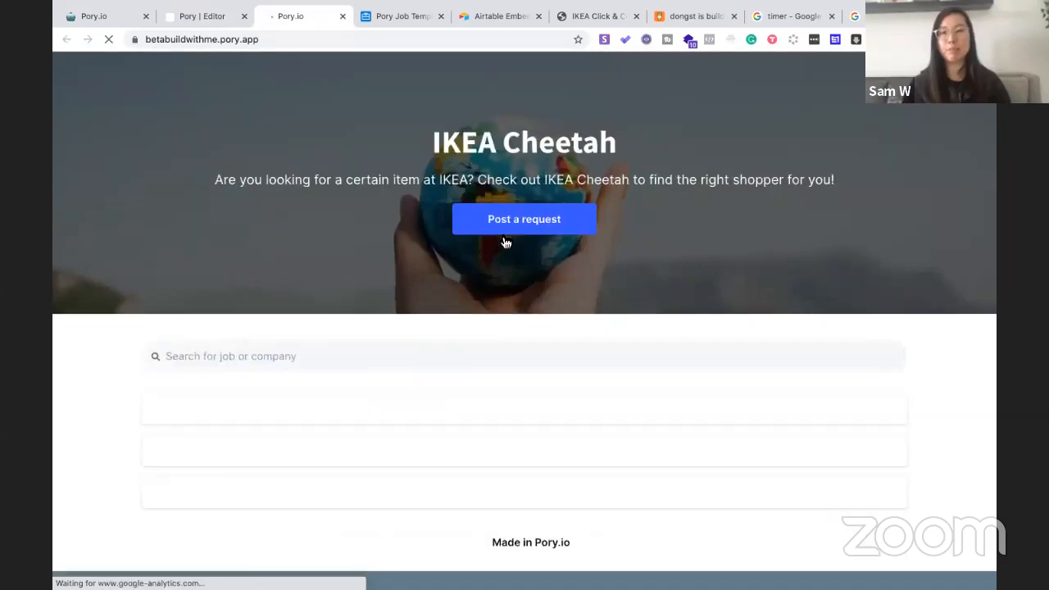
{"action": "left_click", "coordinate": [187, 23]}
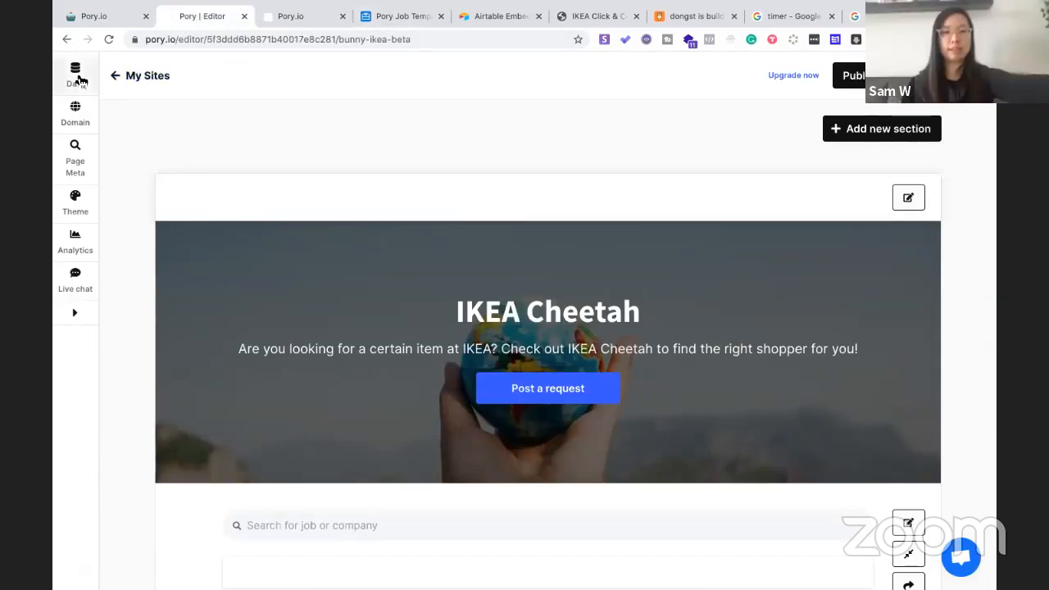
Open the Data settings and browse the column choices for the Title mapping
{"action": "left_click", "coordinate": [76, 75]}
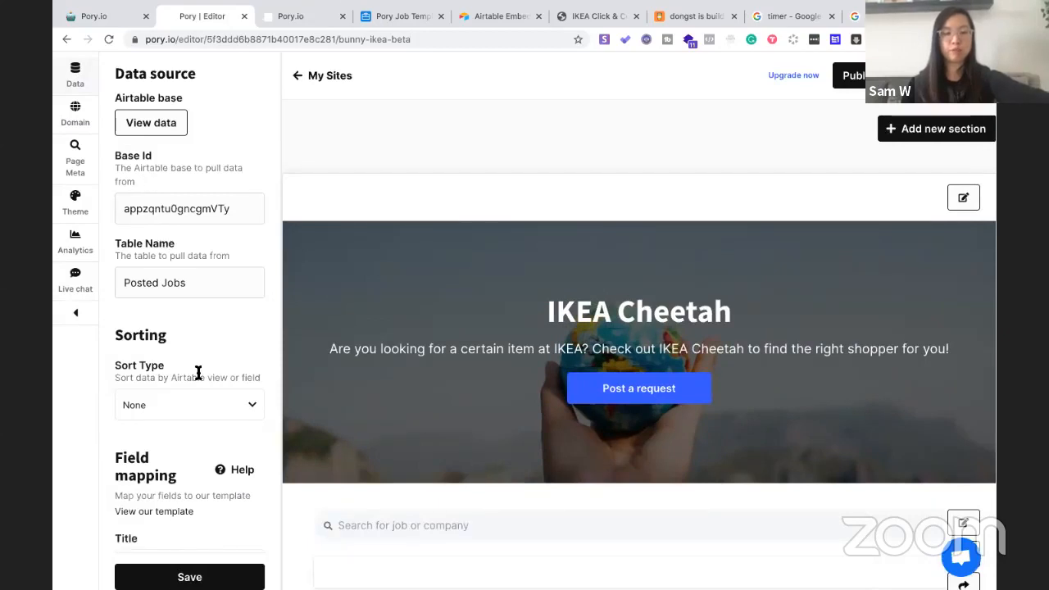
{"action": "scroll", "coordinate": [196, 372], "scroll_direction": "down", "scroll_amount": 2}
{"action": "left_click", "coordinate": [155, 418]}
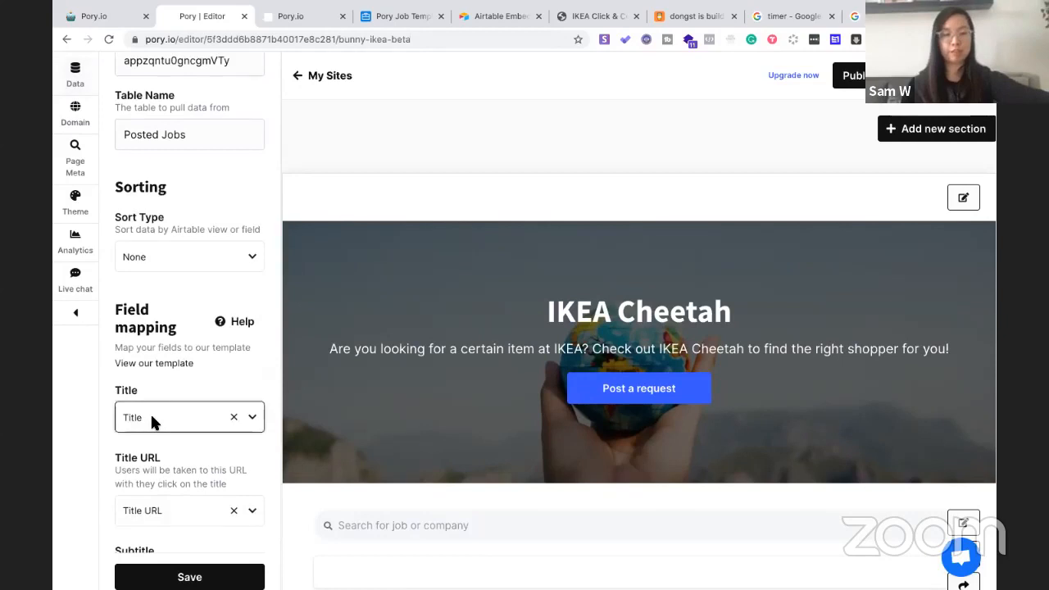
{"action": "scroll", "coordinate": [150, 412], "scroll_direction": "down", "scroll_amount": 5}
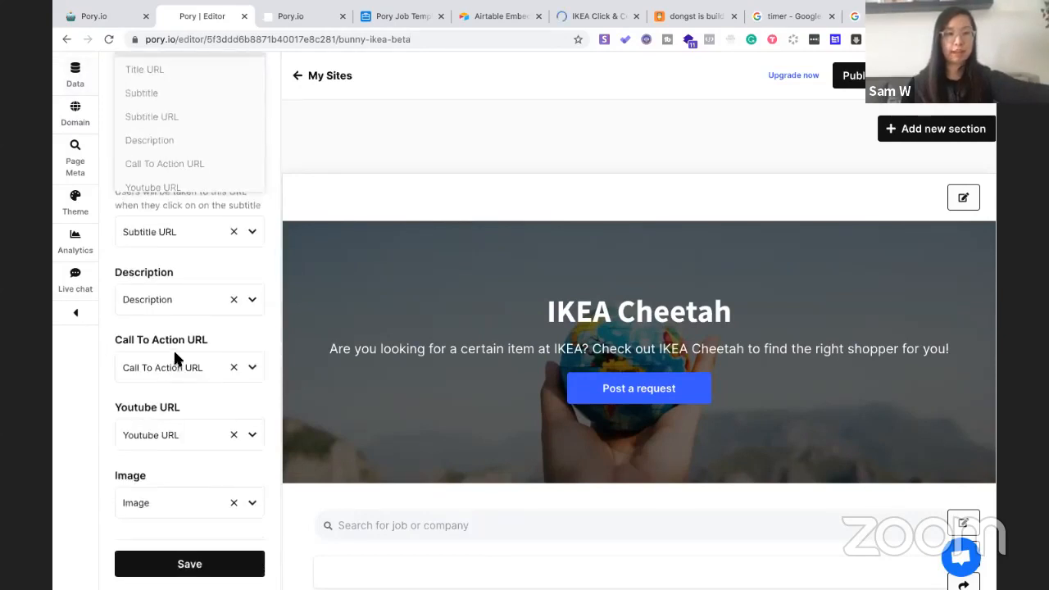
{"action": "scroll", "coordinate": [173, 348], "scroll_direction": "up", "scroll_amount": 2}
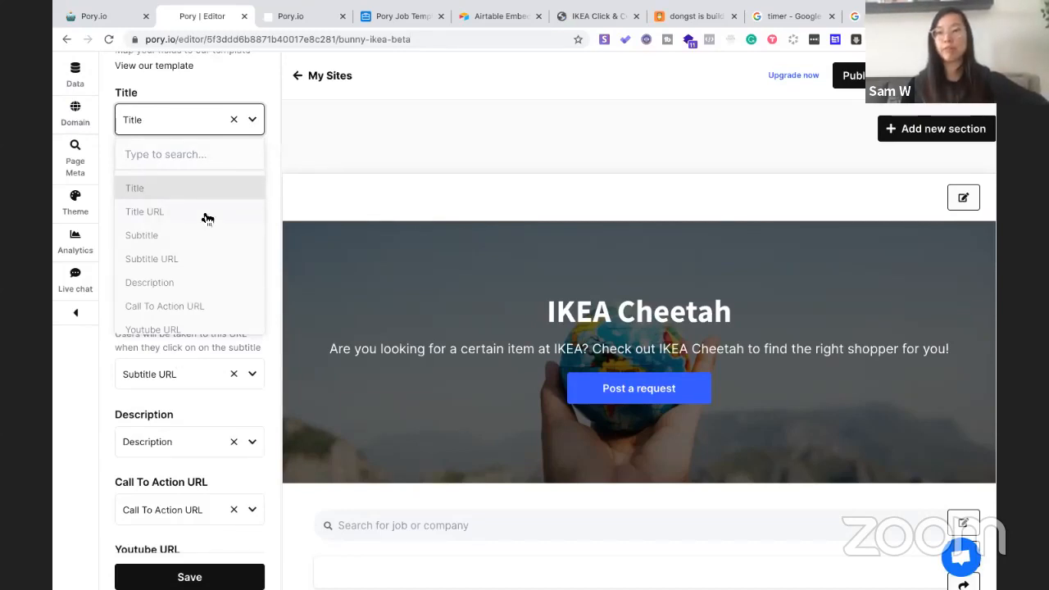
{"action": "scroll", "coordinate": [208, 219], "scroll_direction": "down", "scroll_amount": 1}
{"action": "scroll", "coordinate": [207, 219], "scroll_direction": "up", "scroll_amount": 1}
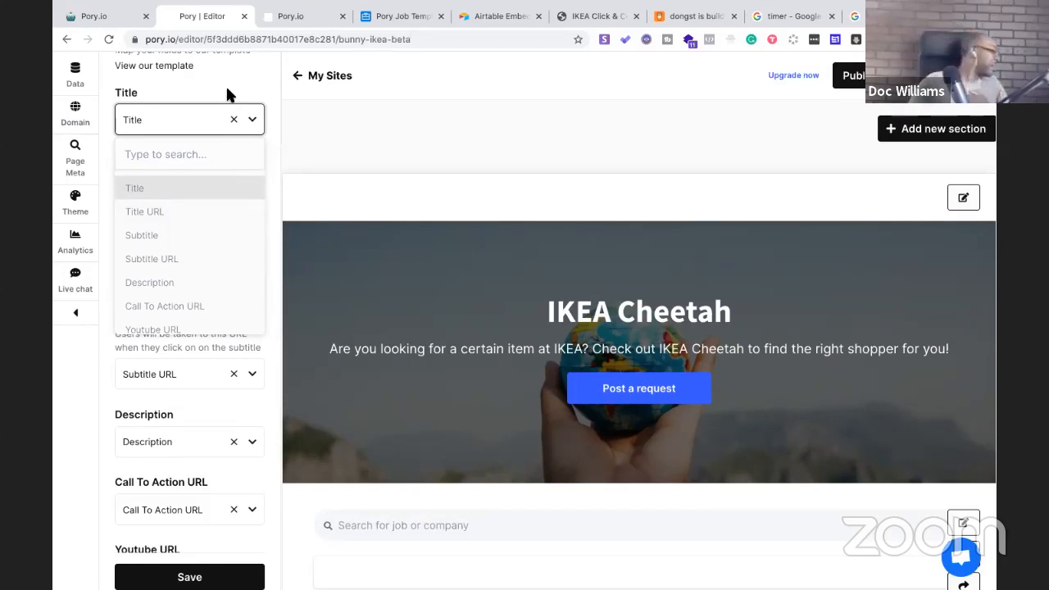
{"action": "scroll", "coordinate": [212, 117], "scroll_direction": "up", "scroll_amount": 3}
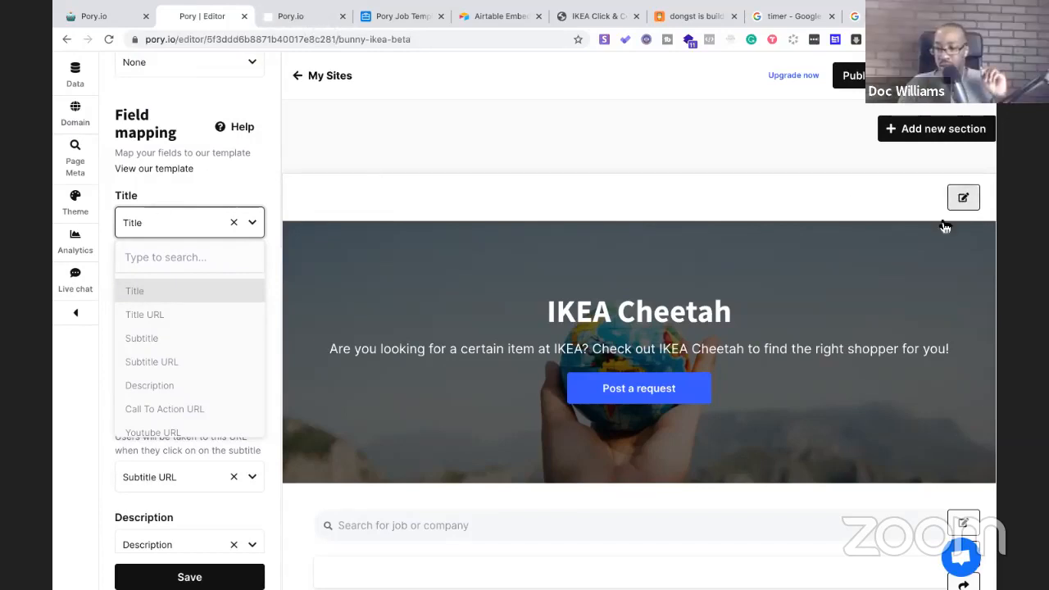
{"action": "scroll", "coordinate": [739, 311], "scroll_direction": "down", "scroll_amount": 3}
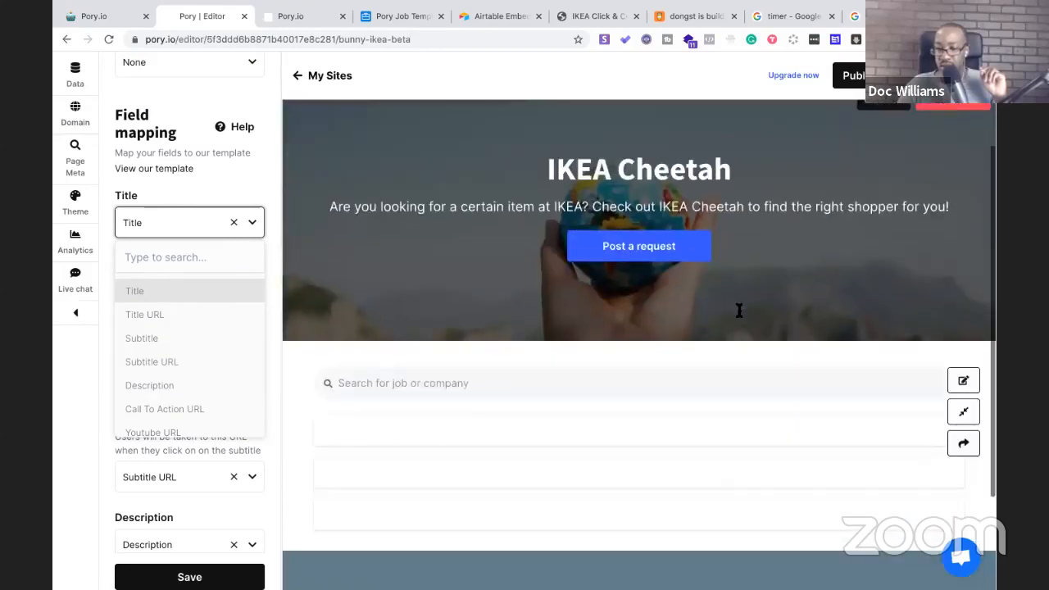
{"action": "left_click", "coordinate": [549, 379]}
{"action": "scroll", "coordinate": [794, 275], "scroll_direction": "up", "scroll_amount": 1}
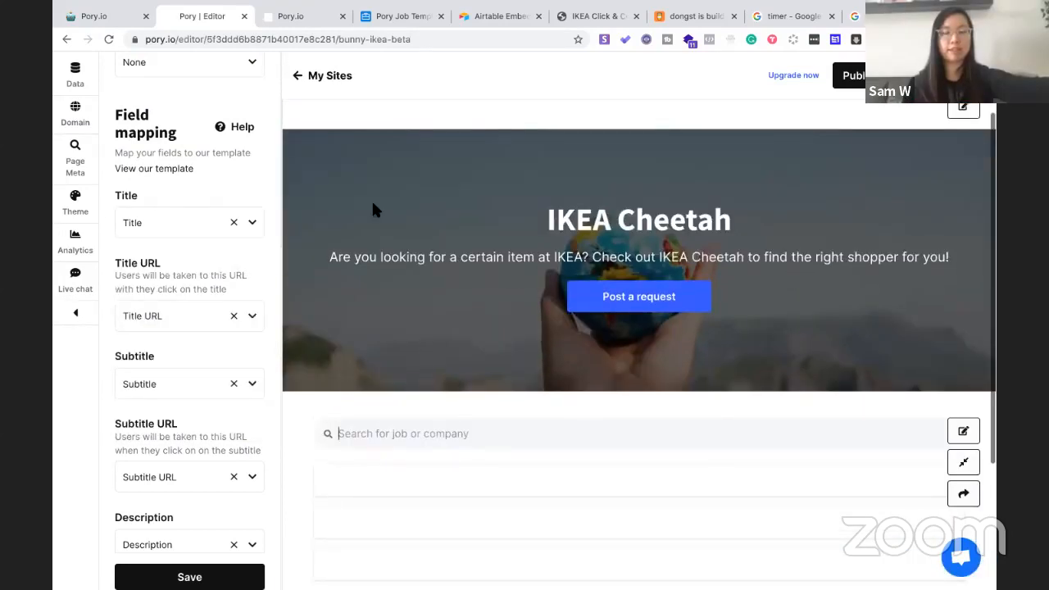
Search the Title mapping options for 'Name' and add Name as a new option
{"action": "left_click", "coordinate": [175, 220]}
{"action": "left_click", "coordinate": [162, 260]}
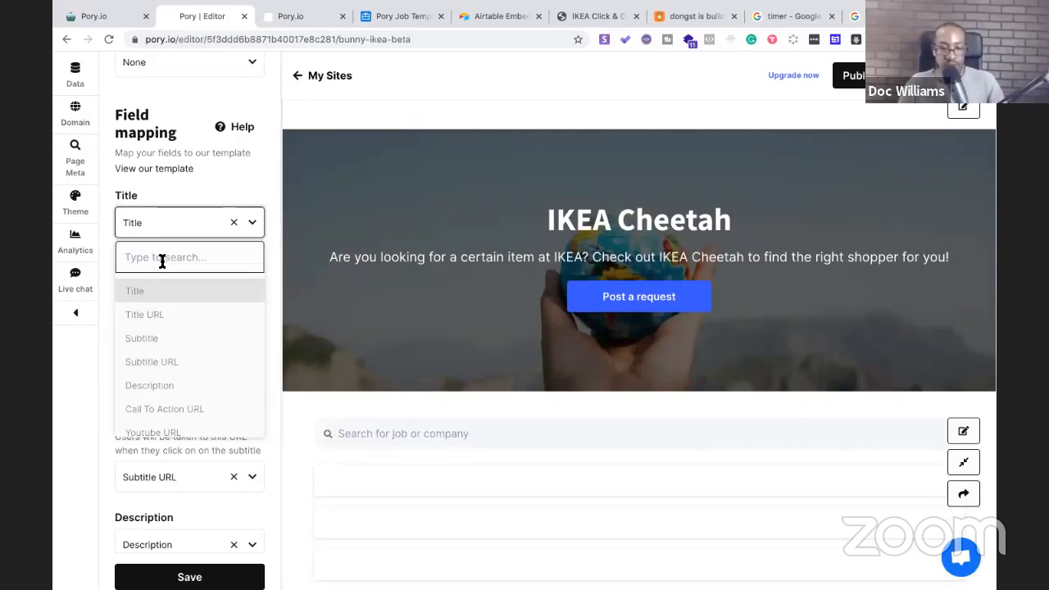
{"action": "type", "text": "Name"}
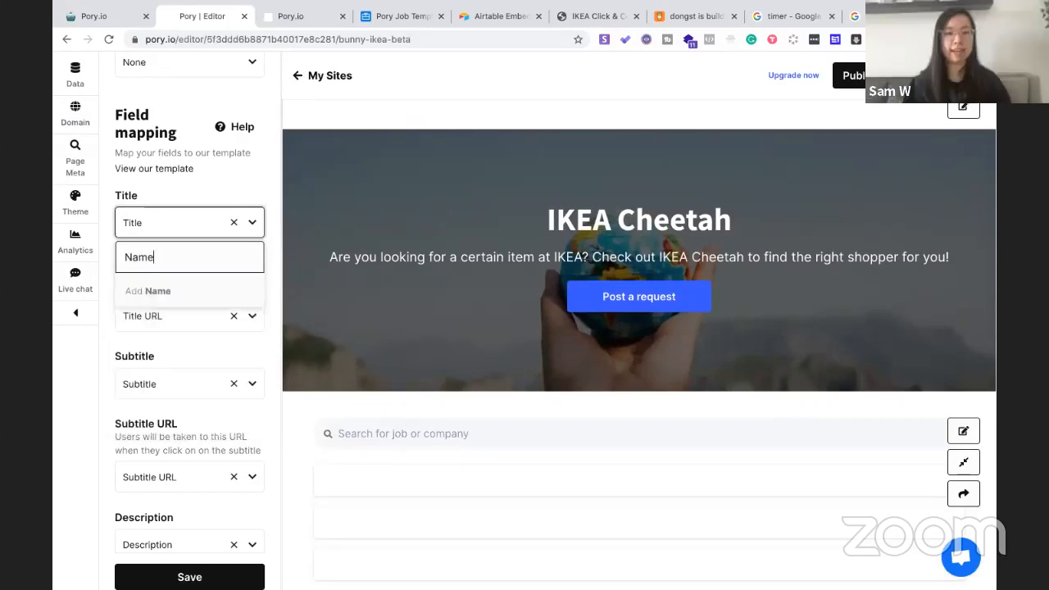
{"action": "left_click", "coordinate": [152, 292]}
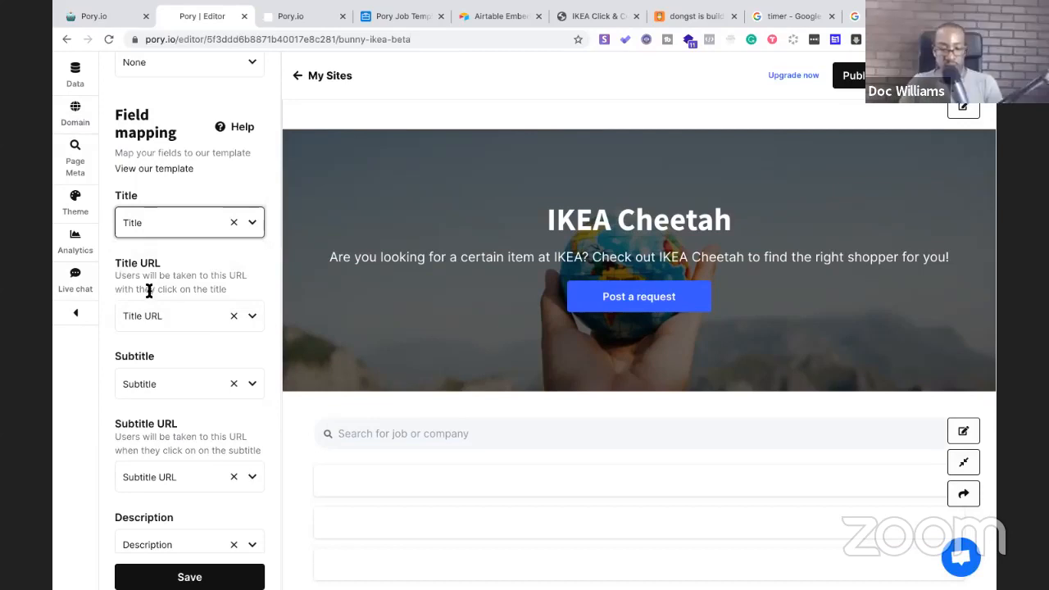
{"action": "scroll", "coordinate": [152, 283], "scroll_direction": "up", "scroll_amount": 1}
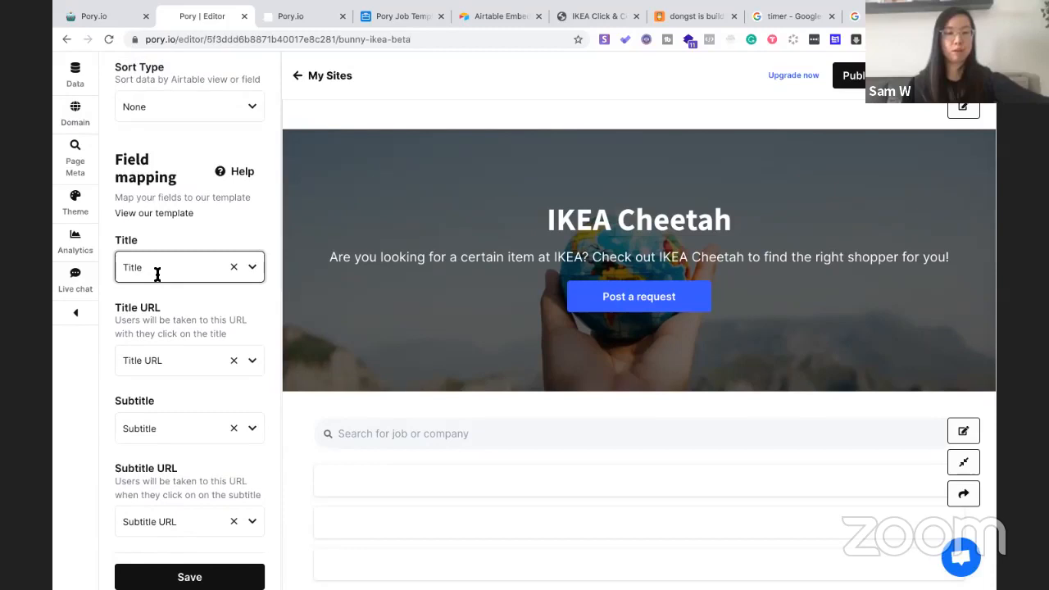
{"action": "scroll", "coordinate": [157, 275], "scroll_direction": "down", "scroll_amount": 5}
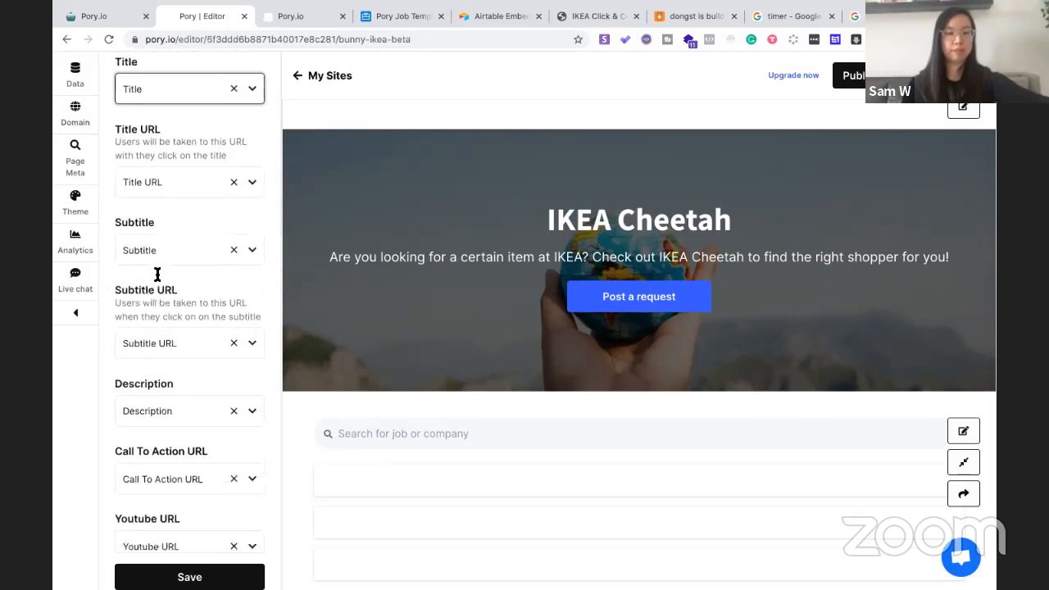
{"action": "scroll", "coordinate": [157, 277], "scroll_direction": "down", "scroll_amount": 1}
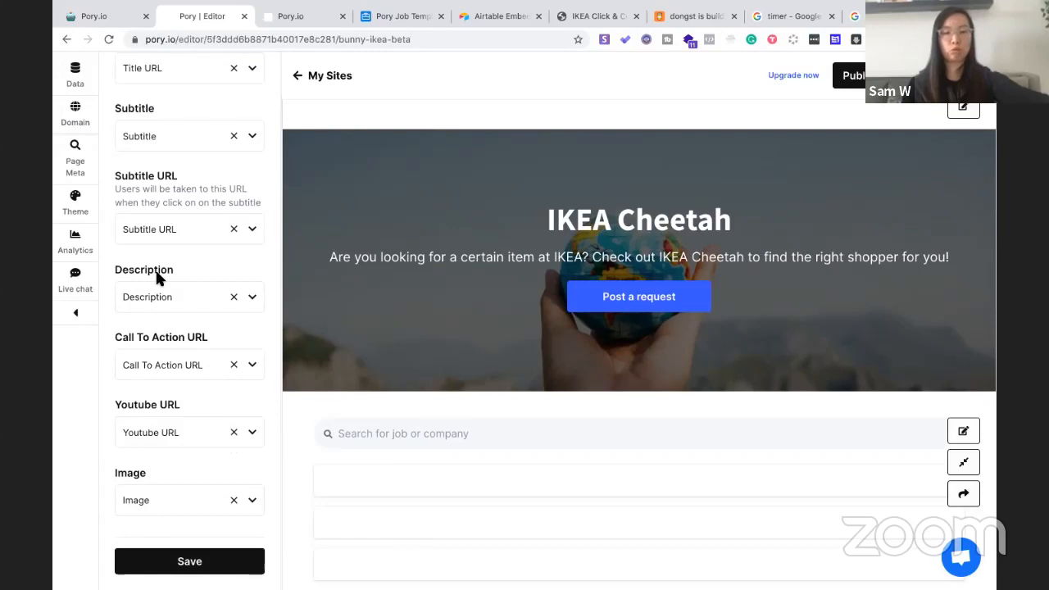
Check the Call To Action URL mapping choices, leaving the mapping unchanged
{"action": "left_click", "coordinate": [164, 366]}
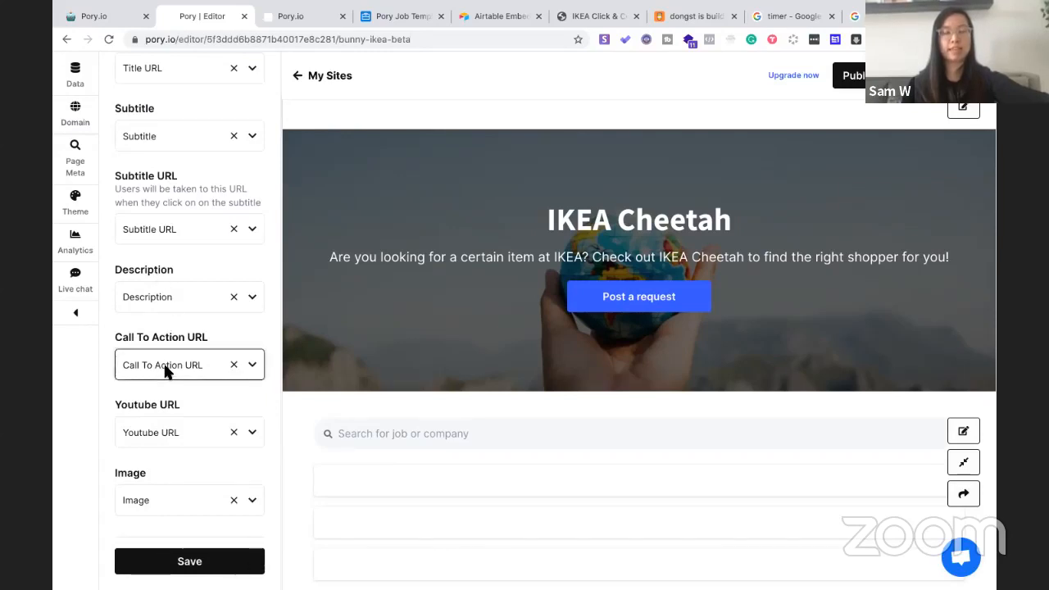
{"action": "scroll", "coordinate": [172, 441], "scroll_direction": "down", "scroll_amount": 2}
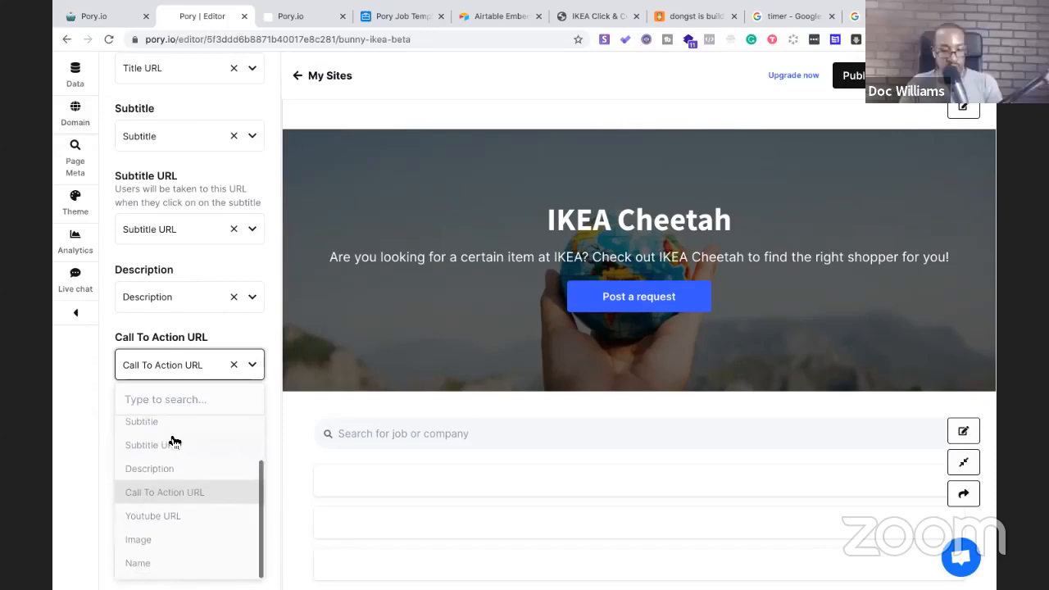
{"action": "scroll", "coordinate": [166, 446], "scroll_direction": "up", "scroll_amount": 1}
{"action": "left_click", "coordinate": [162, 401]}
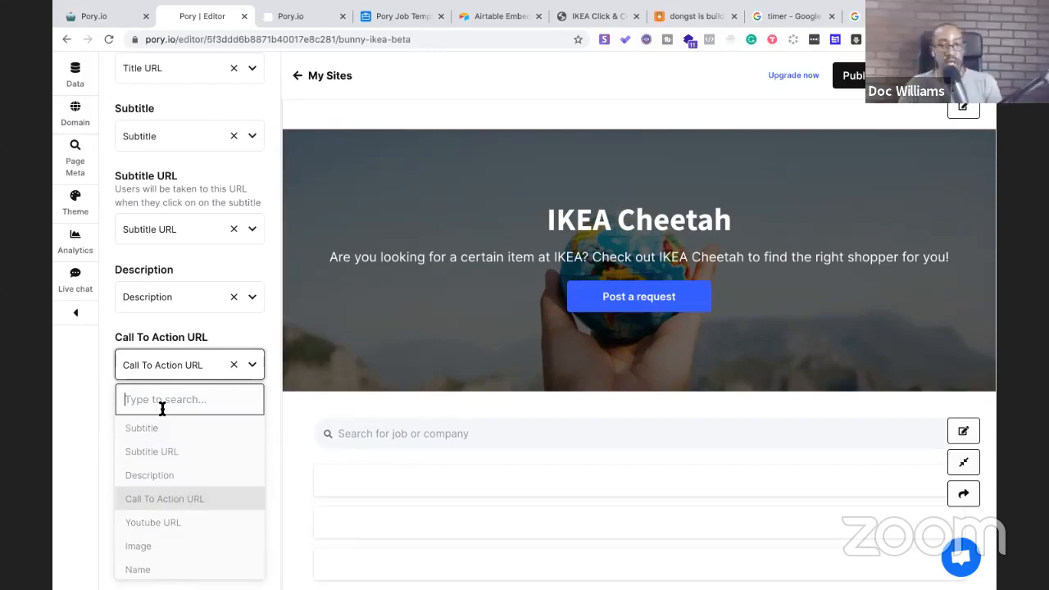
{"action": "left_click", "coordinate": [74, 416]}
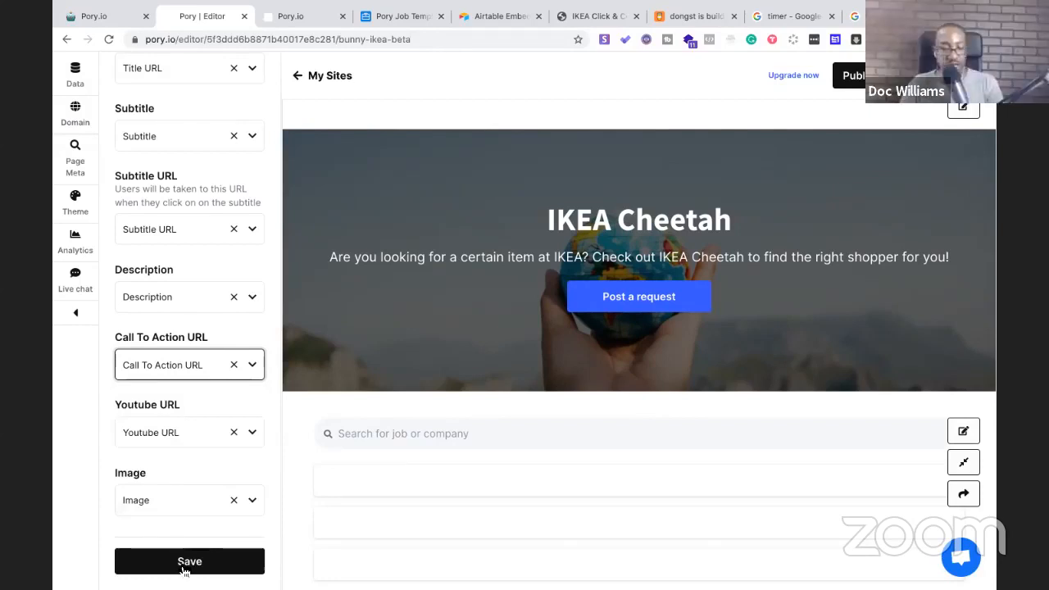
Save the field mappings and reload the editor to show the updated IKEA Cheetah page
{"action": "left_click", "coordinate": [185, 565]}
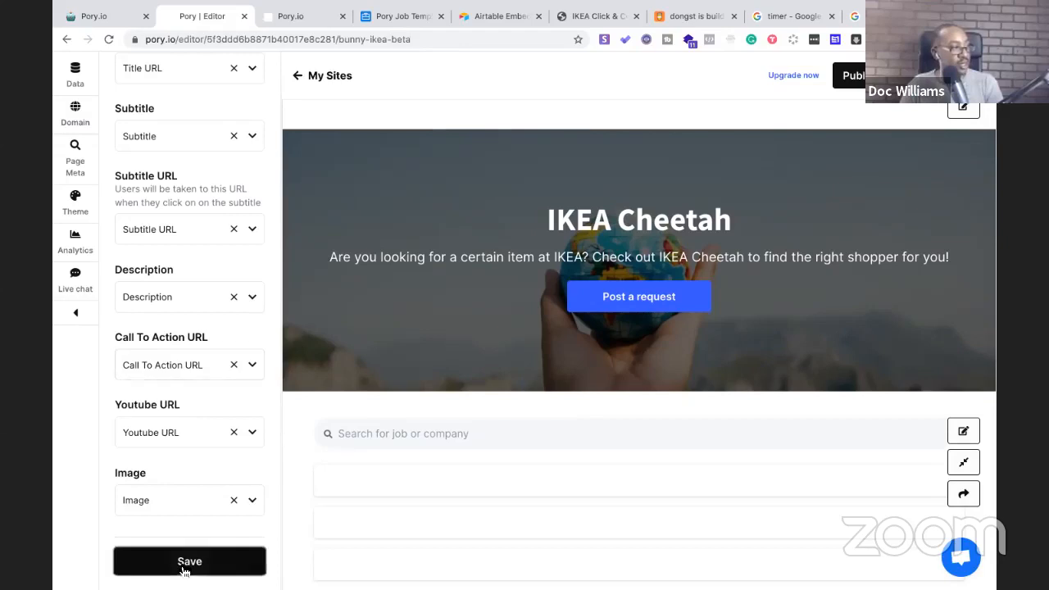
{"action": "left_click", "coordinate": [485, 39]}
{"action": "key", "text": "Return"}
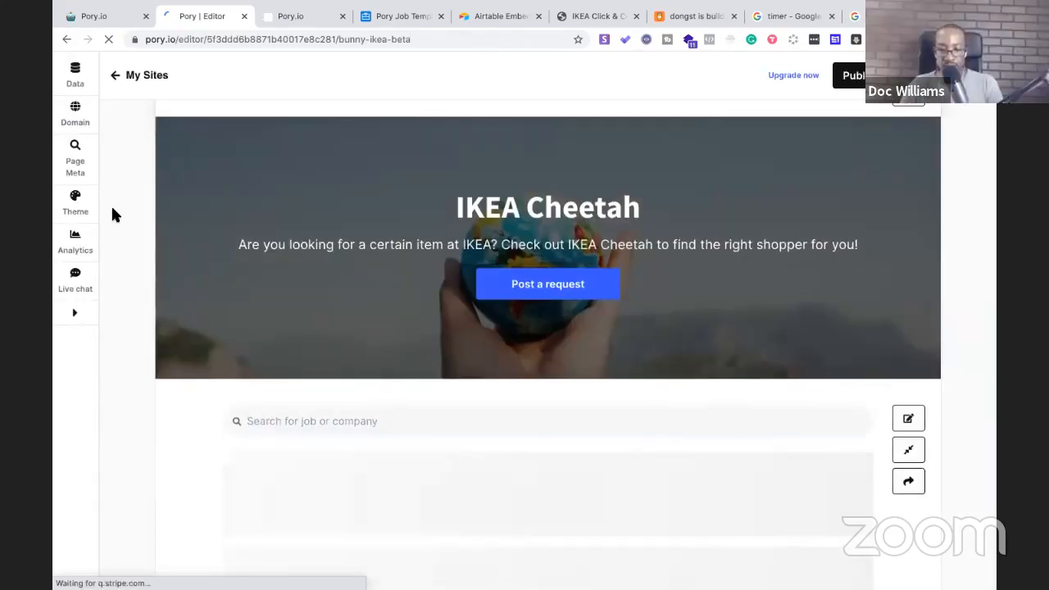
{"action": "scroll", "coordinate": [112, 215], "scroll_direction": "down", "scroll_amount": 2}
{"action": "scroll", "coordinate": [112, 210], "scroll_direction": "up", "scroll_amount": 3}
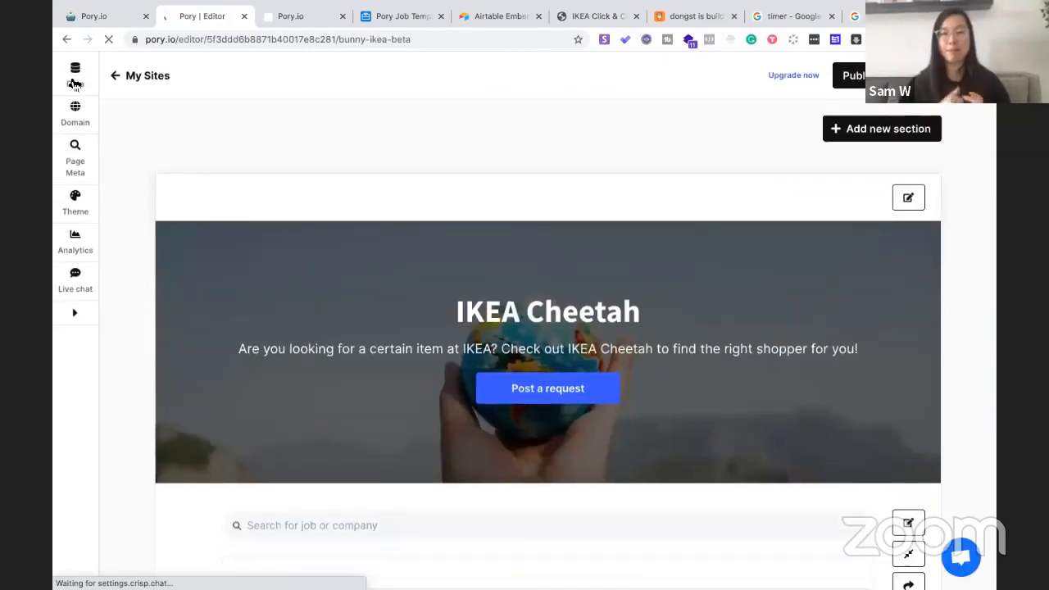
Open the Data settings and review which columns can fill the Title mapping
{"action": "left_click", "coordinate": [75, 75]}
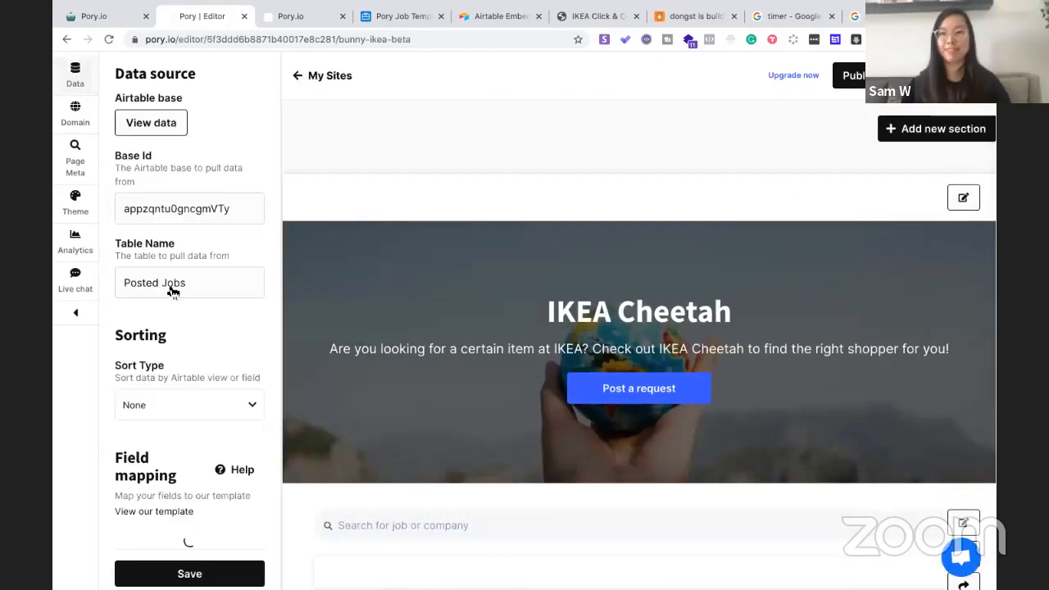
{"action": "scroll", "coordinate": [178, 394], "scroll_direction": "down", "scroll_amount": 3}
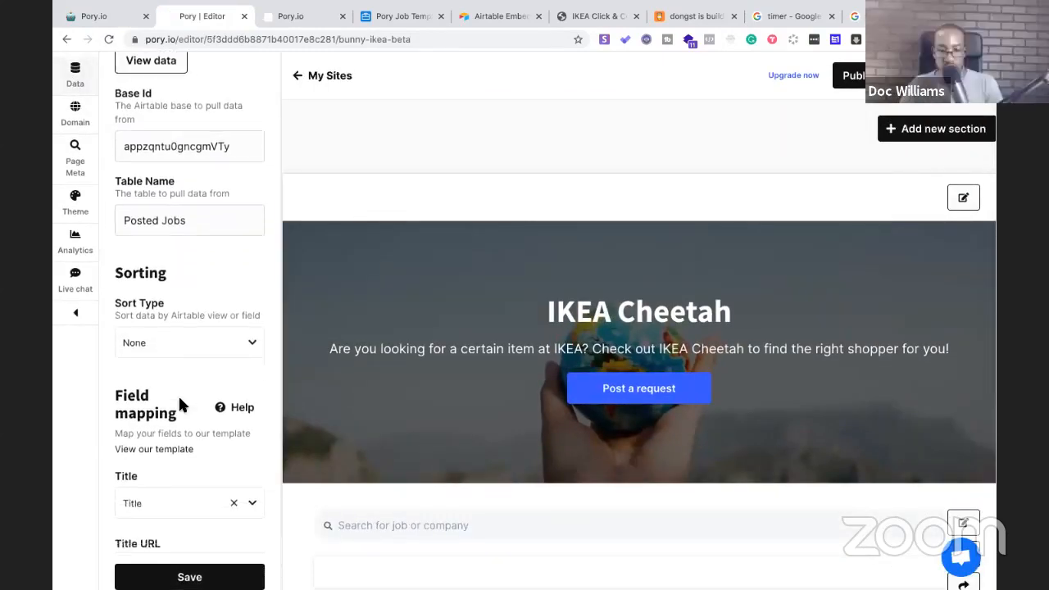
{"action": "scroll", "coordinate": [179, 404], "scroll_direction": "down", "scroll_amount": 1}
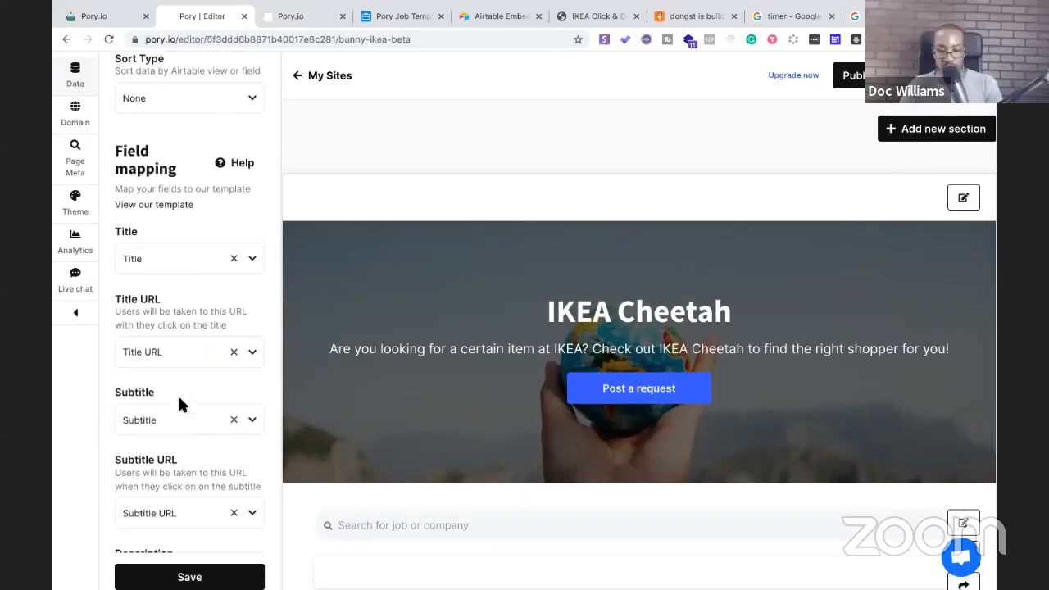
{"action": "left_click", "coordinate": [184, 263]}
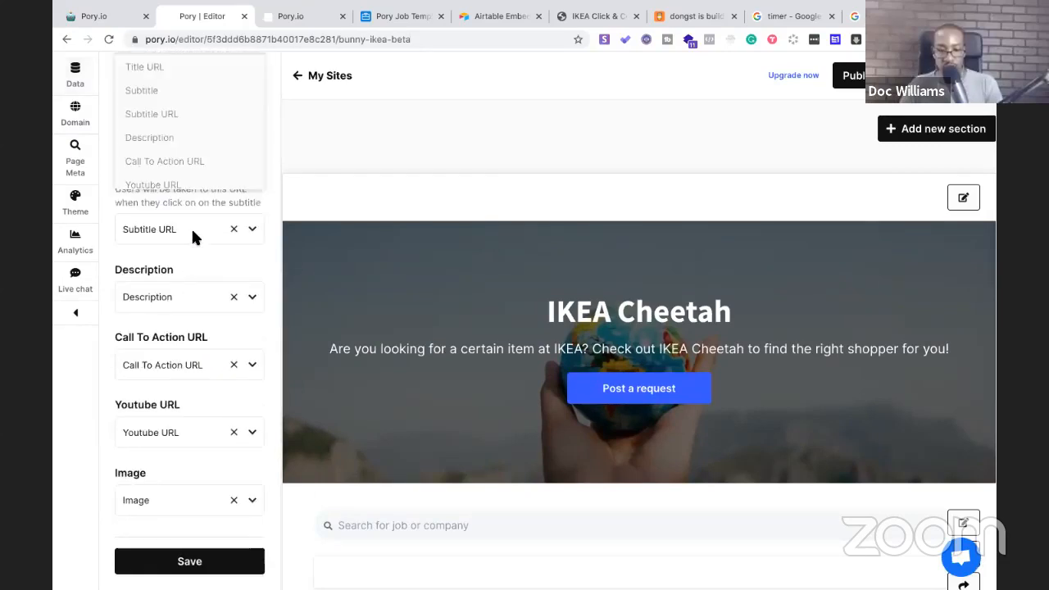
{"action": "scroll", "coordinate": [194, 234], "scroll_direction": "up", "scroll_amount": 3}
{"action": "scroll", "coordinate": [194, 234], "scroll_direction": "down", "scroll_amount": 1}
{"action": "scroll", "coordinate": [194, 239], "scroll_direction": "down", "scroll_amount": 1}
{"action": "scroll", "coordinate": [195, 240], "scroll_direction": "up", "scroll_amount": 2}
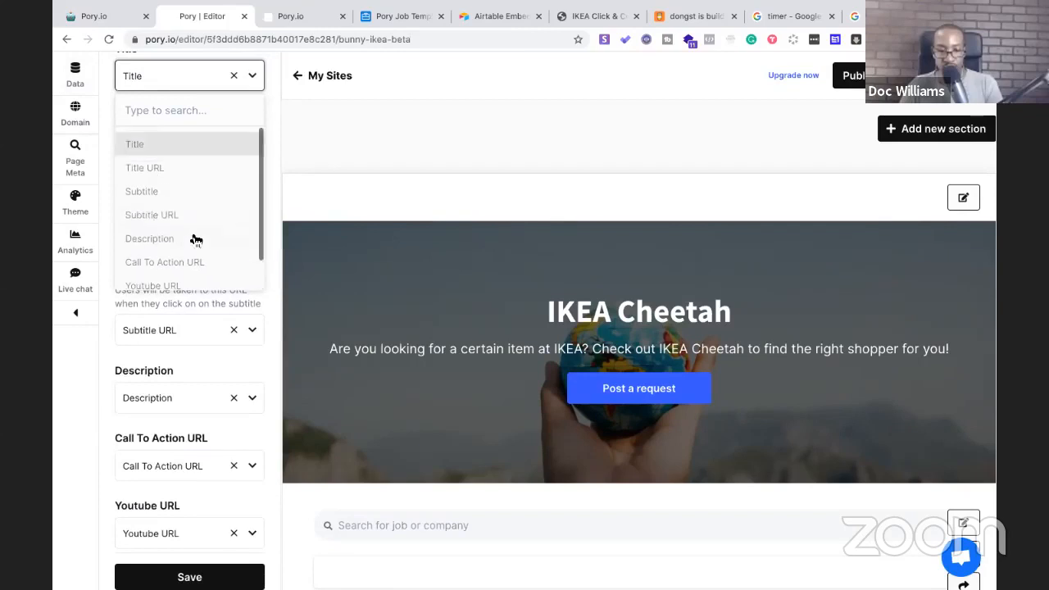
{"action": "scroll", "coordinate": [180, 183], "scroll_direction": "down", "scroll_amount": 1}
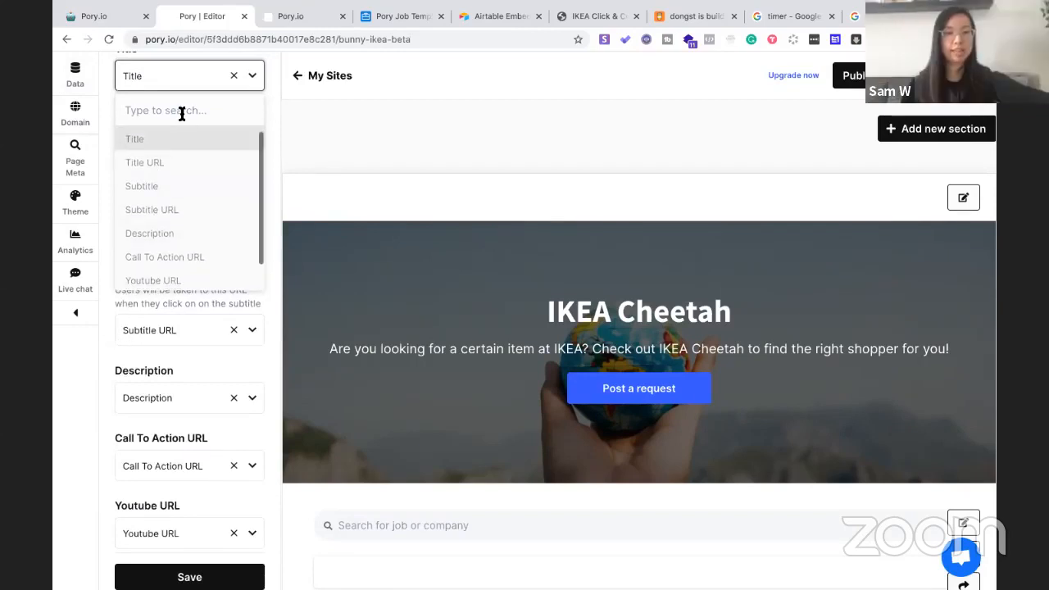
{"action": "left_click", "coordinate": [106, 320]}
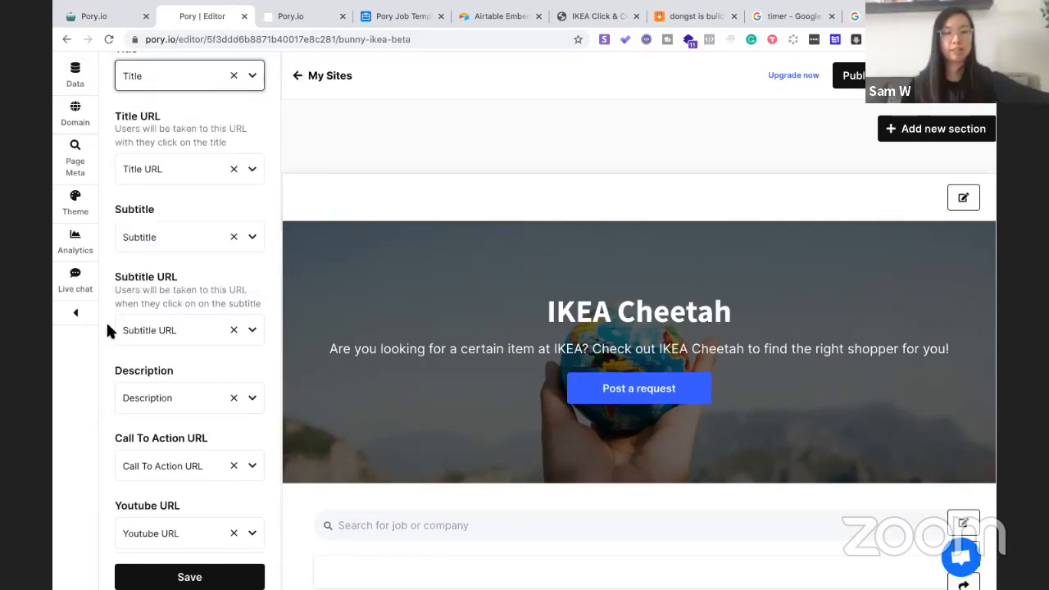
{"action": "scroll", "coordinate": [105, 320], "scroll_direction": "up", "scroll_amount": 3}
{"action": "left_click", "coordinate": [166, 185]}
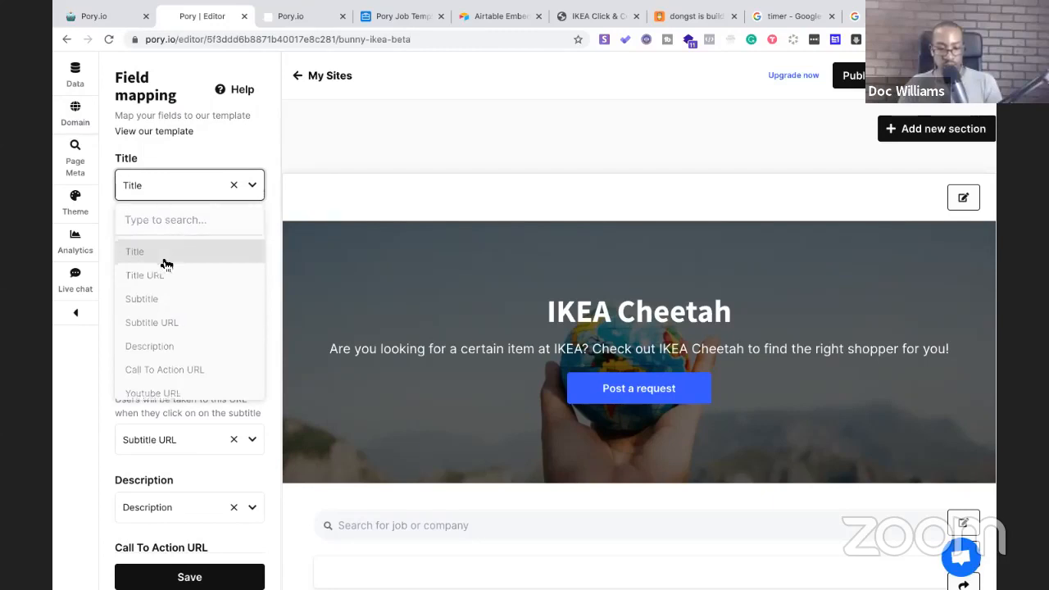
{"action": "scroll", "coordinate": [166, 264], "scroll_direction": "down", "scroll_amount": 1}
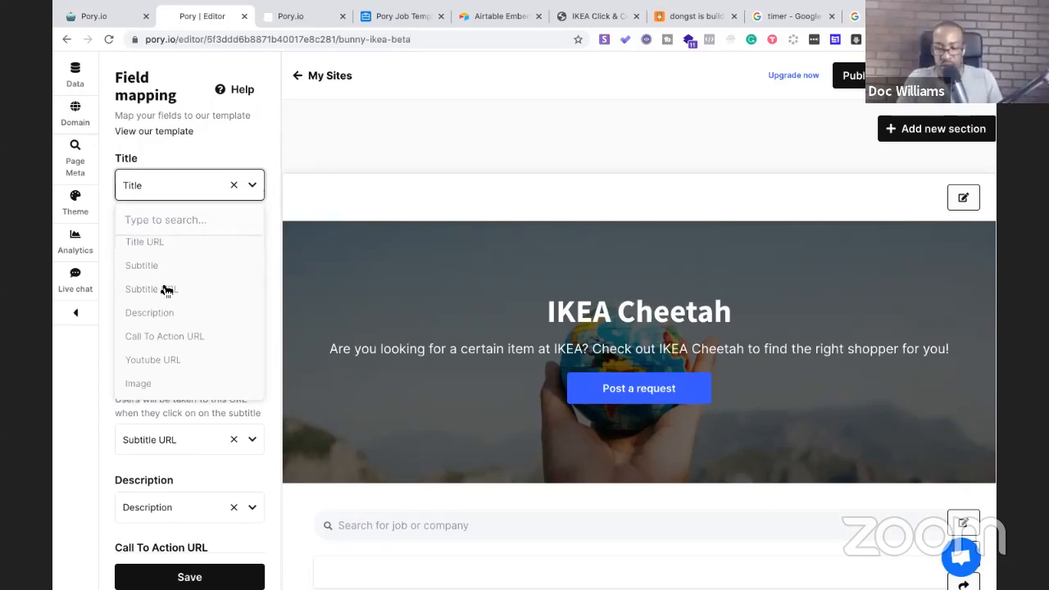
{"action": "scroll", "coordinate": [156, 353], "scroll_direction": "up", "scroll_amount": 1}
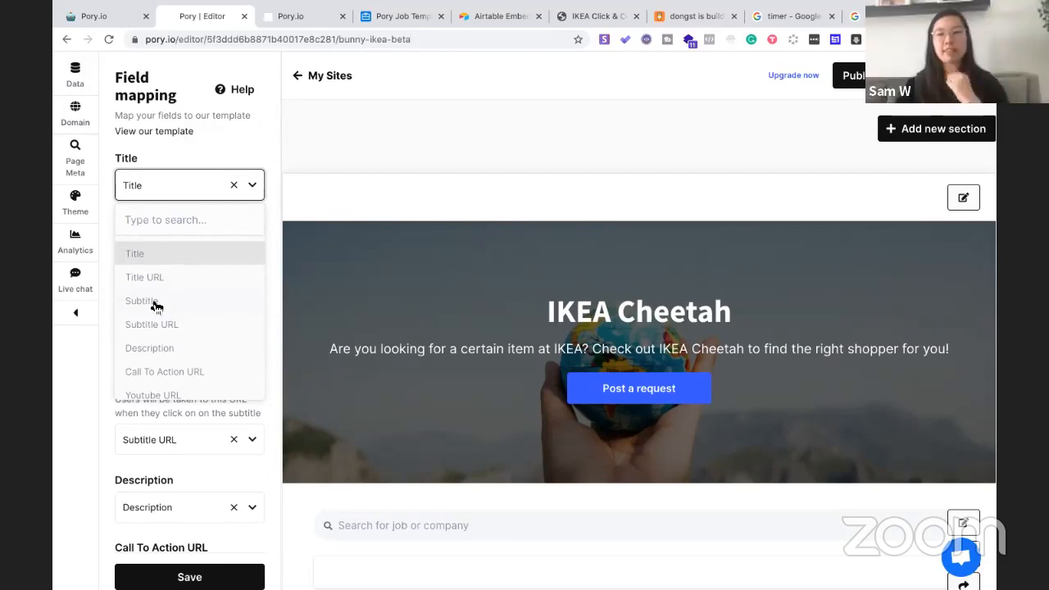
{"action": "scroll", "coordinate": [154, 305], "scroll_direction": "down", "scroll_amount": 1}
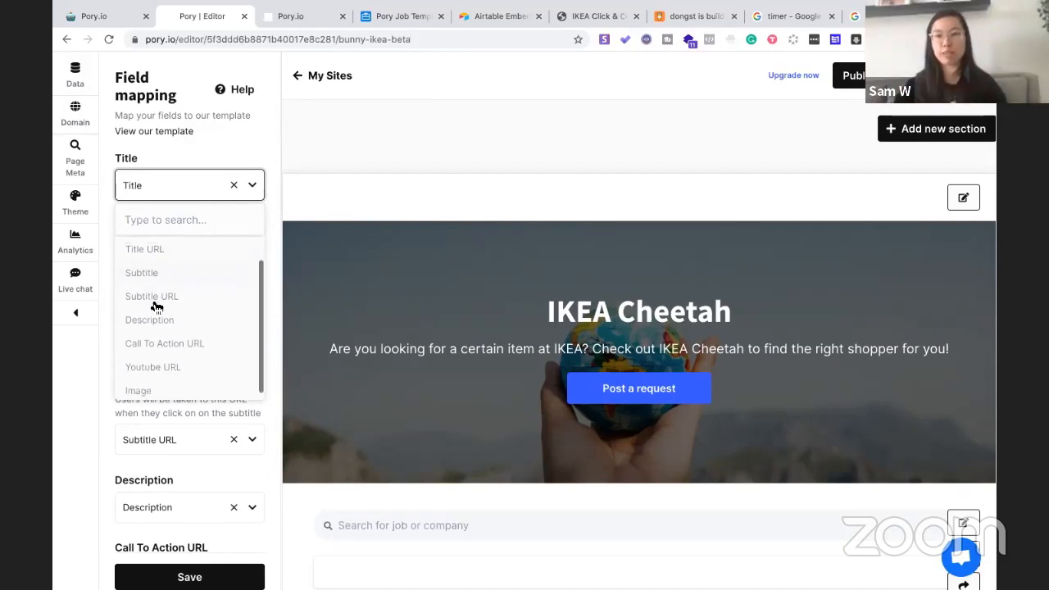
{"action": "left_click", "coordinate": [107, 399]}
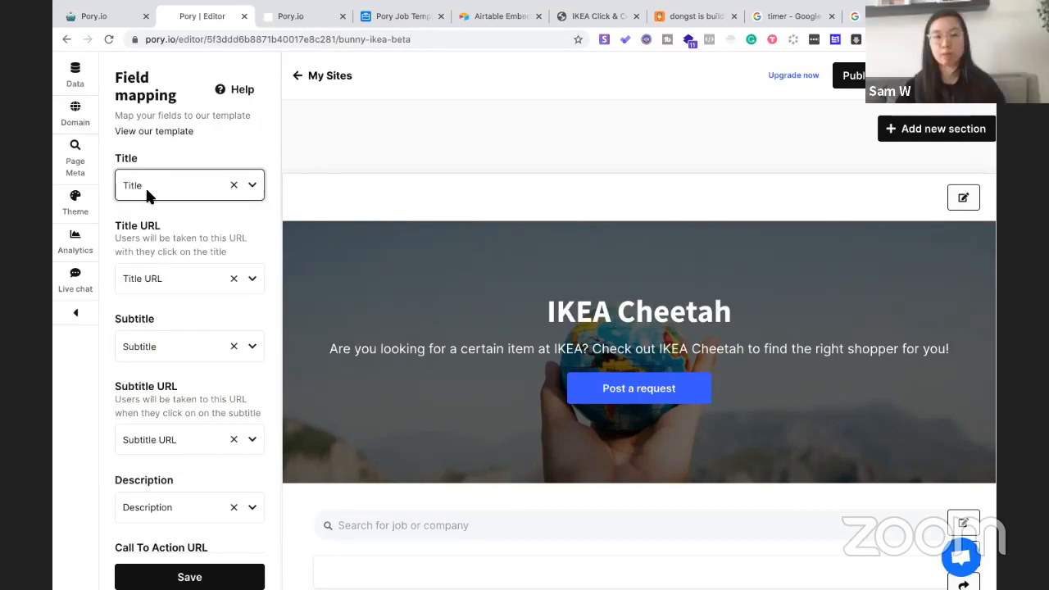
Search Title choices for 'Name' but keep Title mapped to Title, then save
{"action": "left_click", "coordinate": [251, 187]}
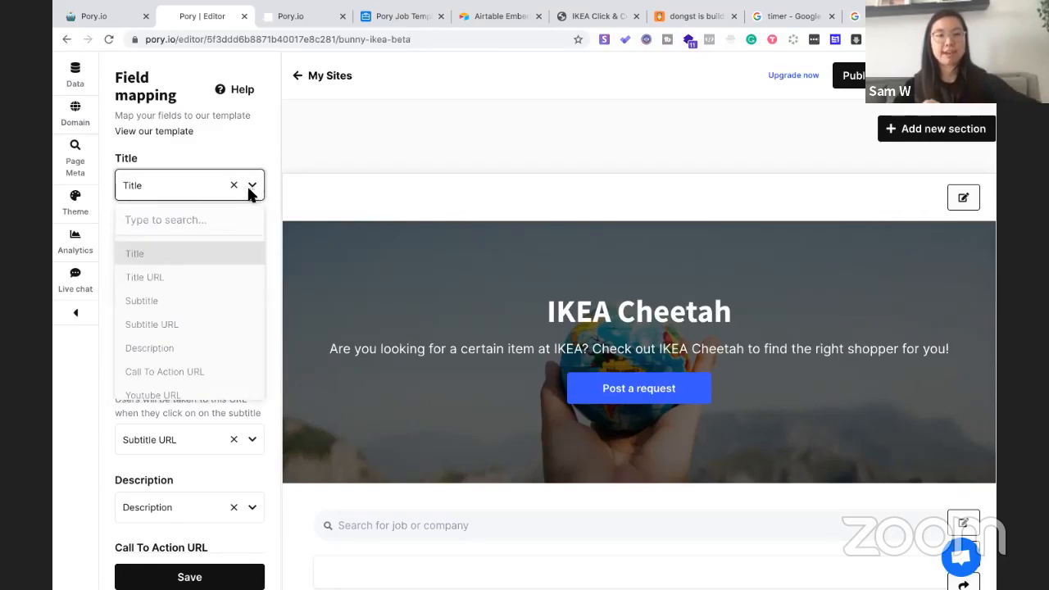
{"action": "left_click", "coordinate": [171, 183]}
{"action": "left_click", "coordinate": [171, 187]}
{"action": "left_click", "coordinate": [168, 221]}
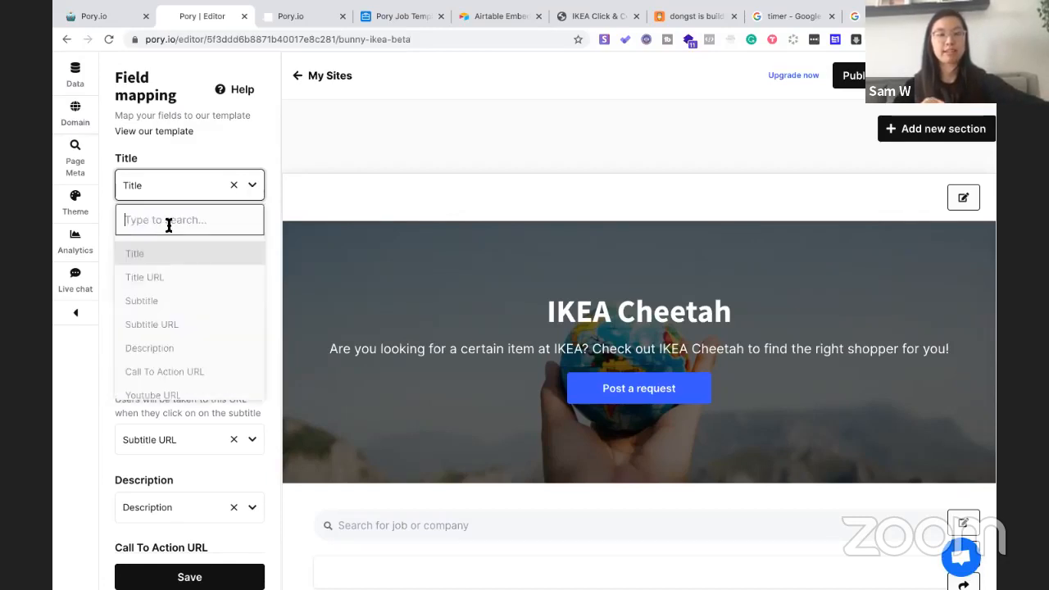
{"action": "type", "text": "Name"}
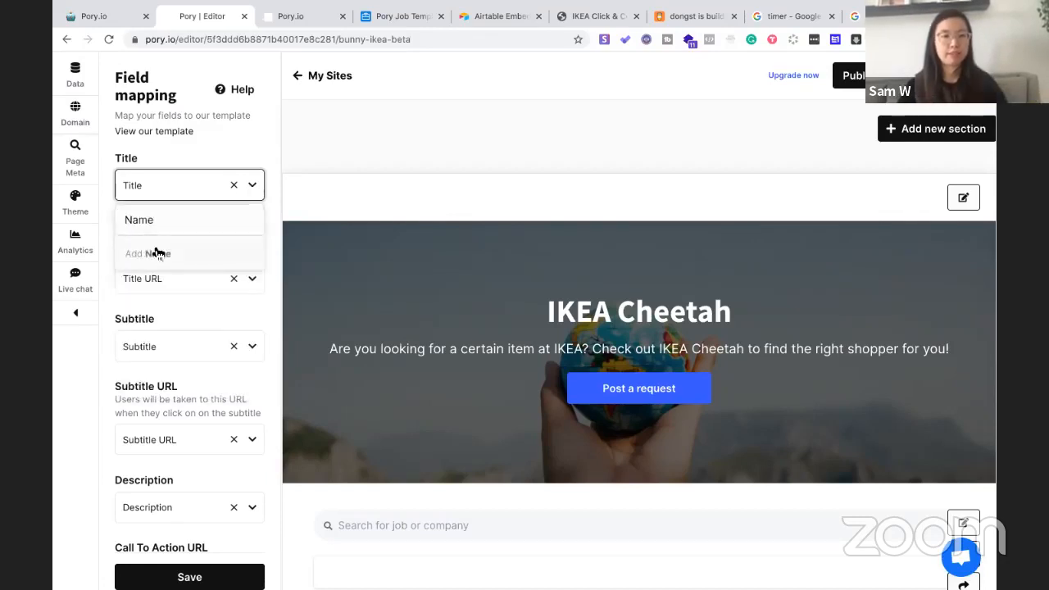
{"action": "left_click", "coordinate": [160, 254]}
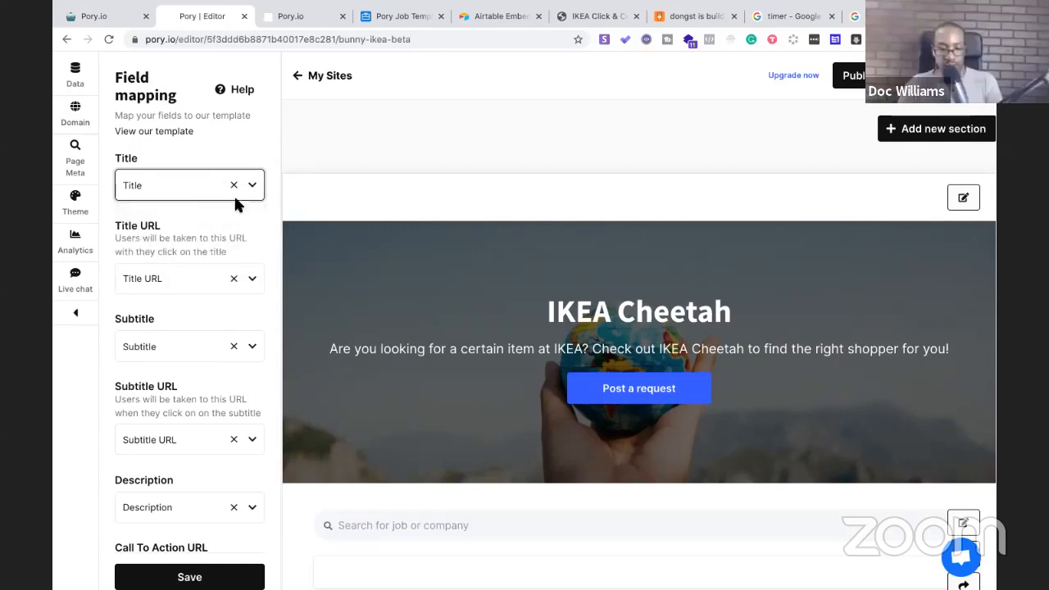
{"action": "left_click", "coordinate": [172, 578]}
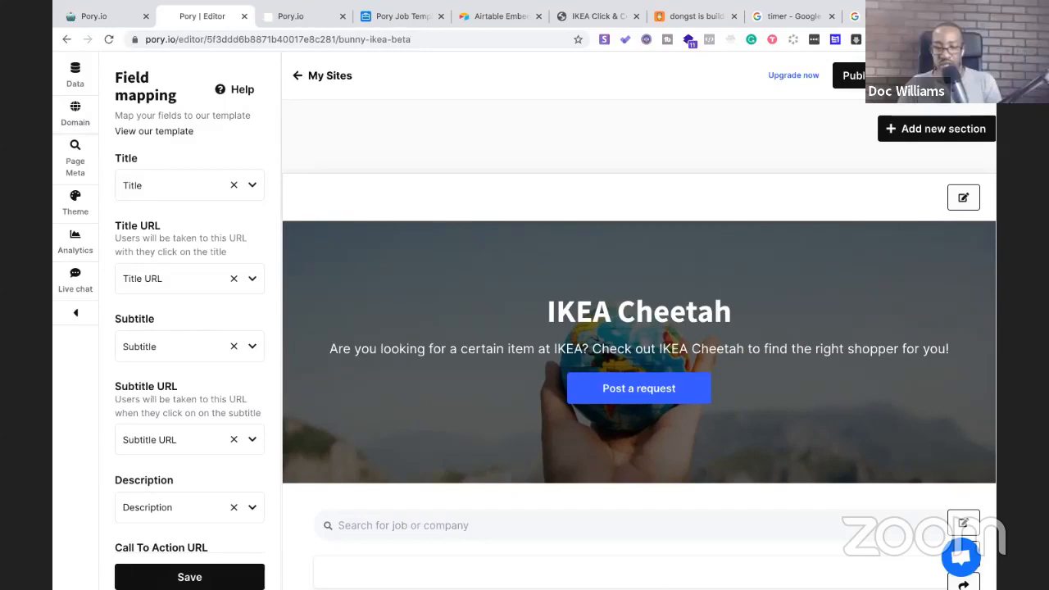
{"action": "left_click", "coordinate": [189, 577]}
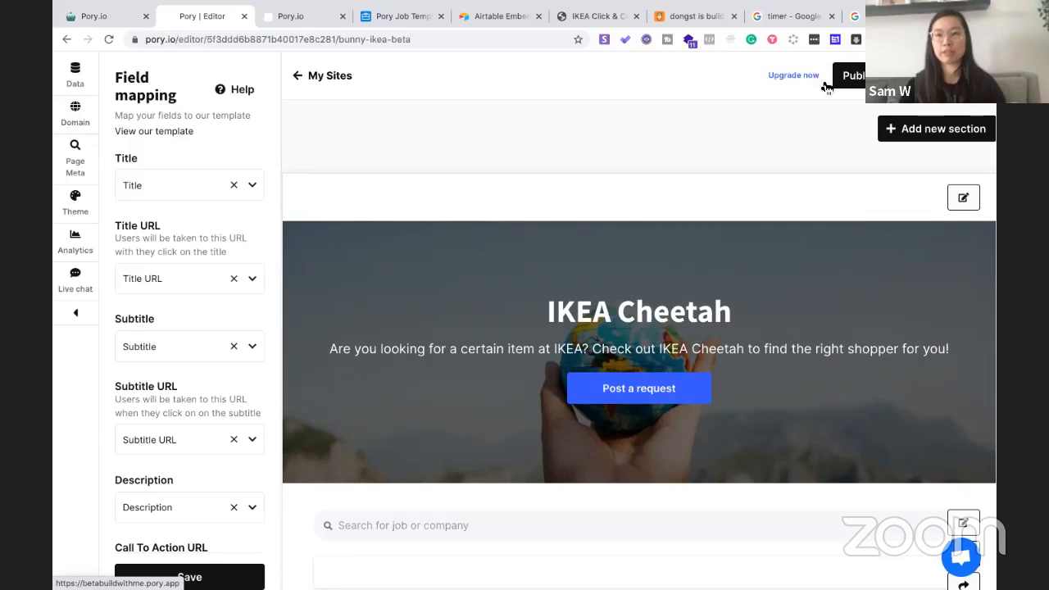
Open the live site's job request form and enter 'Lamp Shade' as the item type needed
{"action": "left_click", "coordinate": [942, 75]}
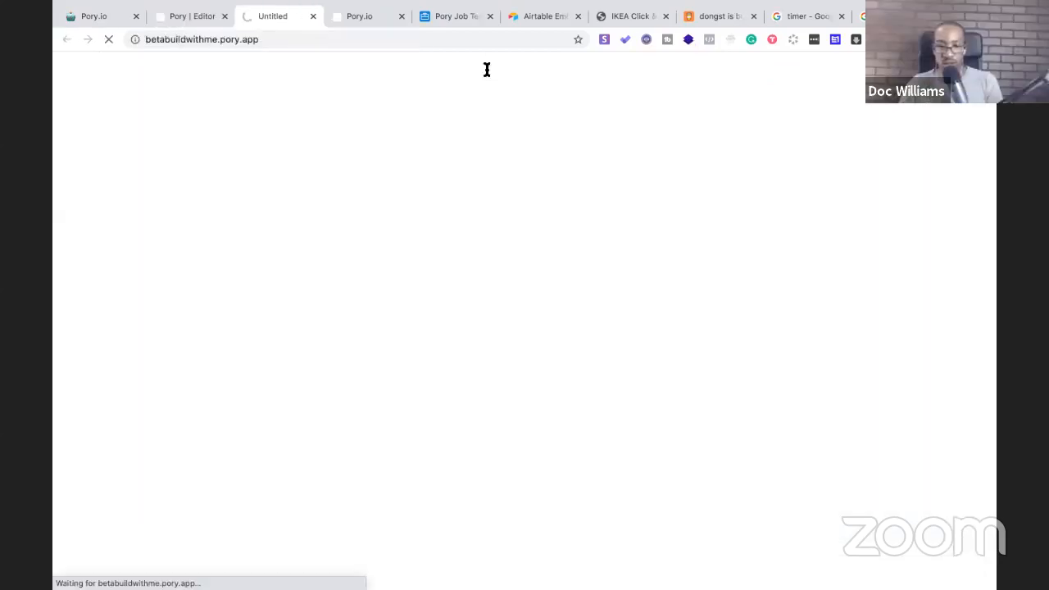
{"action": "left_click", "coordinate": [402, 16]}
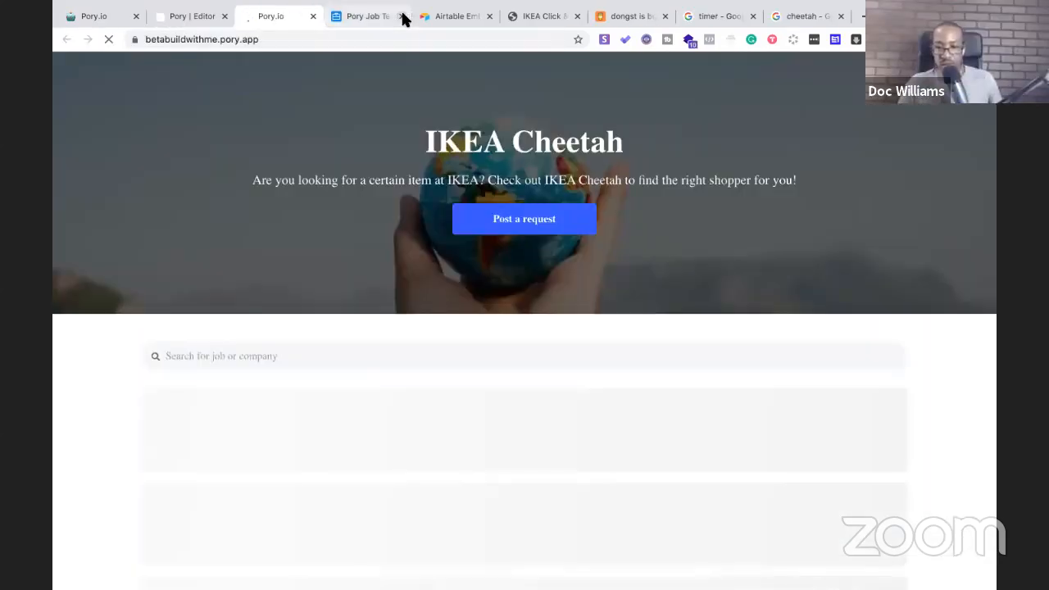
{"action": "left_click", "coordinate": [497, 225]}
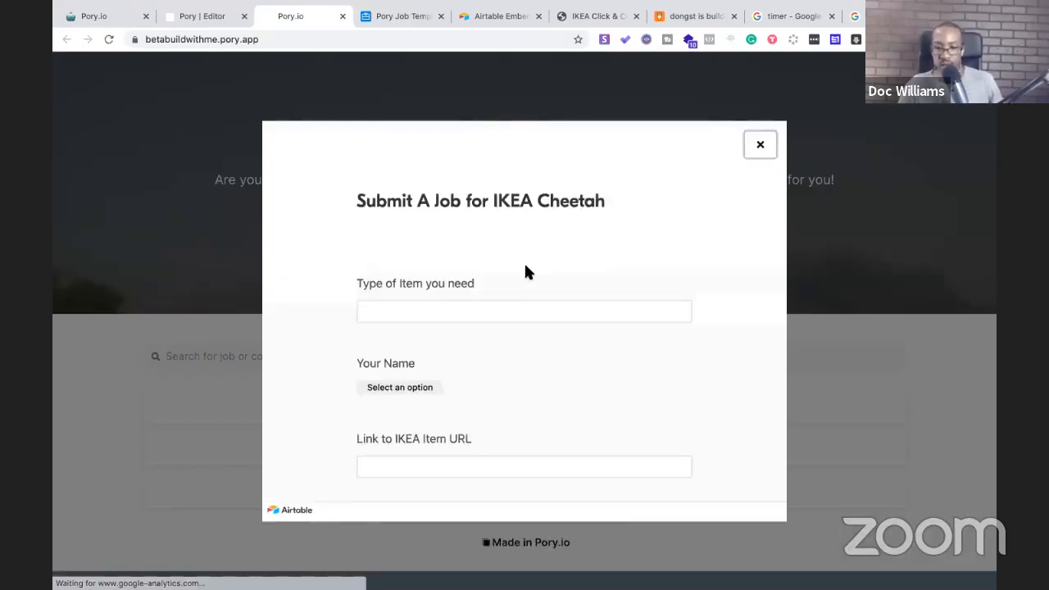
{"action": "left_click", "coordinate": [500, 298]}
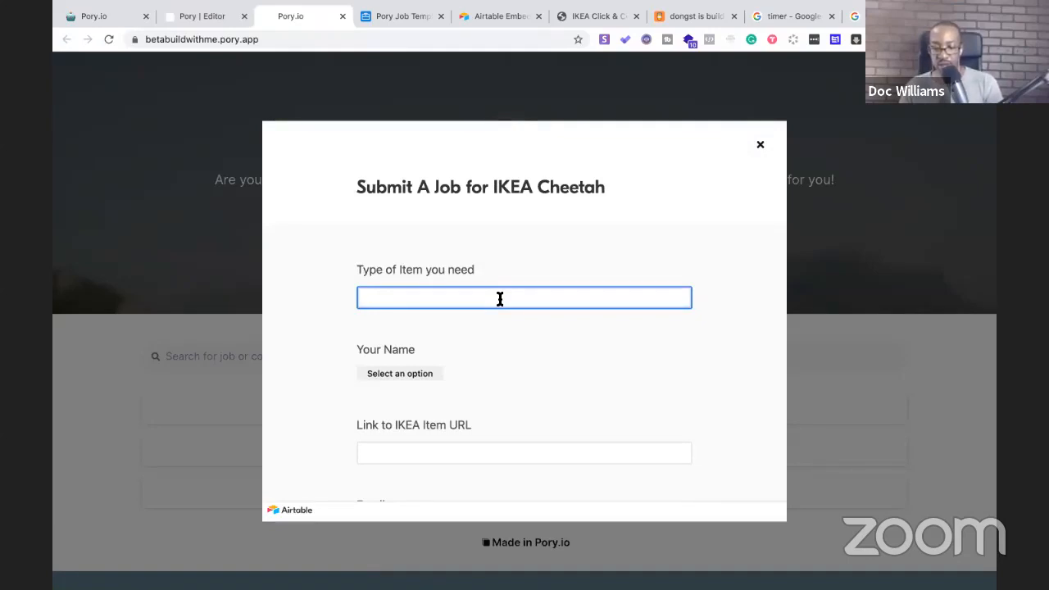
{"action": "type", "text": "Lamp Shade"}
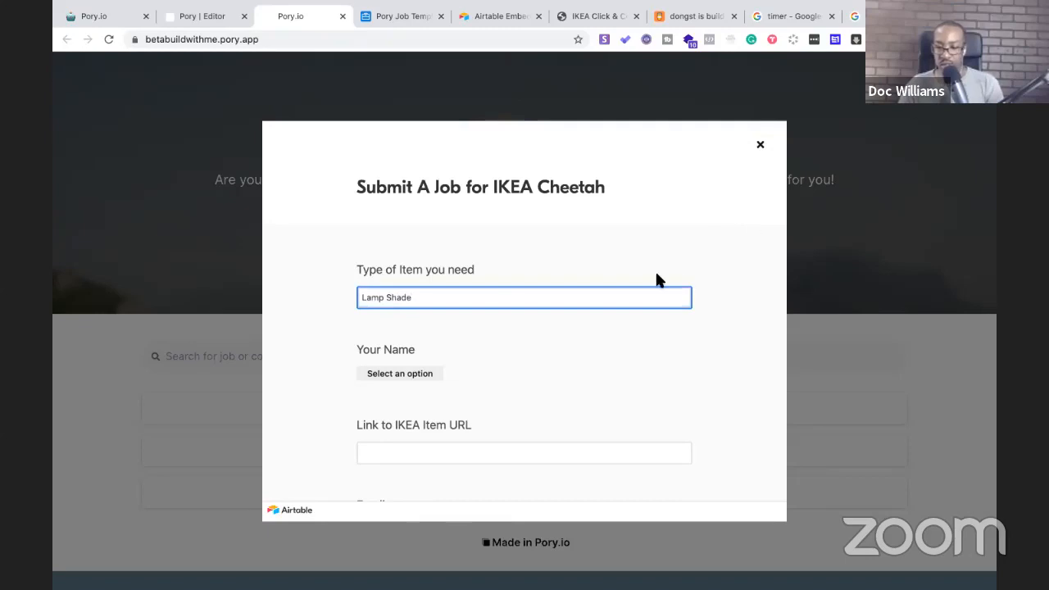
Check the Your Name options on the form without choosing one
{"action": "scroll", "coordinate": [655, 279], "scroll_direction": "down", "scroll_amount": 2}
{"action": "left_click", "coordinate": [398, 311]}
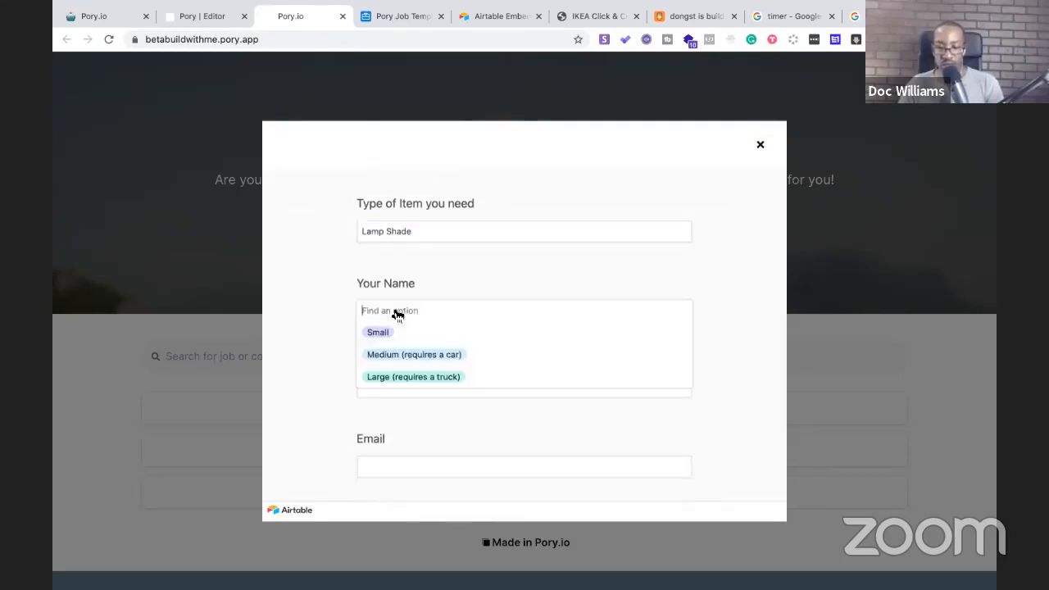
{"action": "left_click", "coordinate": [320, 336]}
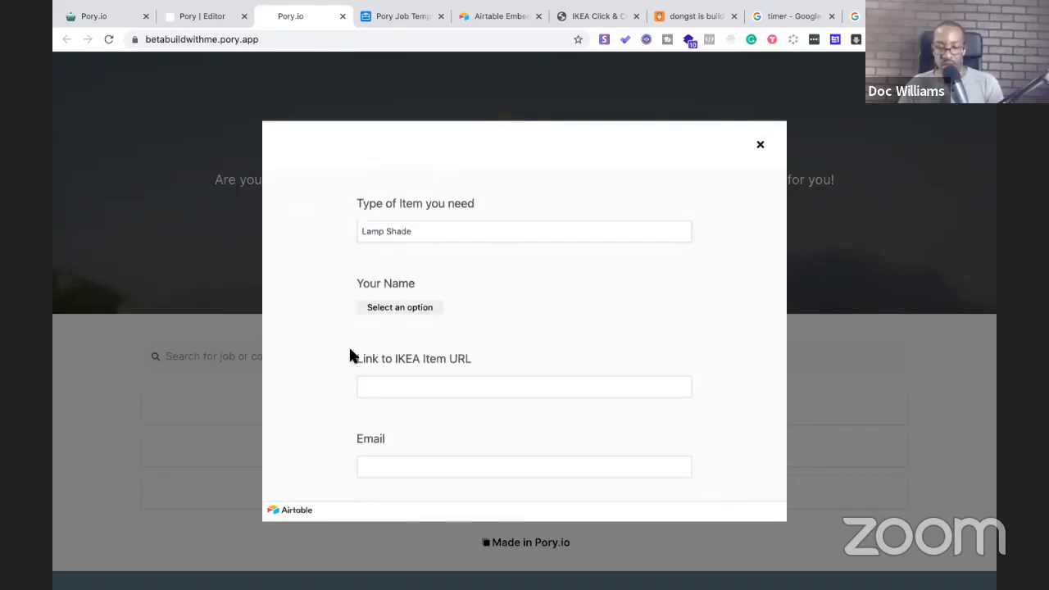
{"action": "scroll", "coordinate": [349, 353], "scroll_direction": "down", "scroll_amount": 2}
{"action": "scroll", "coordinate": [349, 353], "scroll_direction": "up", "scroll_amount": 1}
{"action": "left_click", "coordinate": [387, 271]}
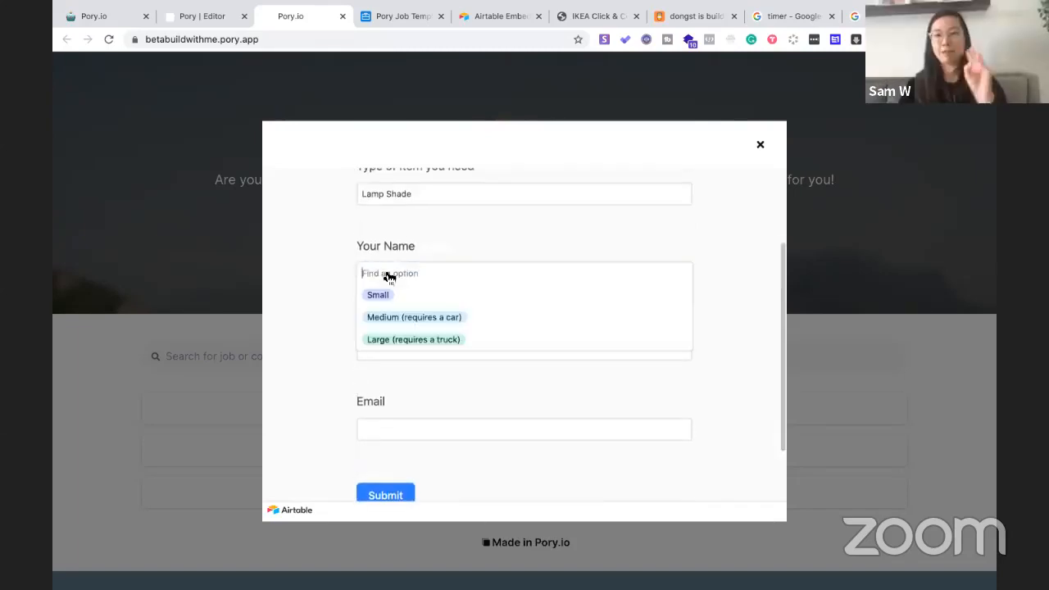
{"action": "left_click", "coordinate": [332, 285]}
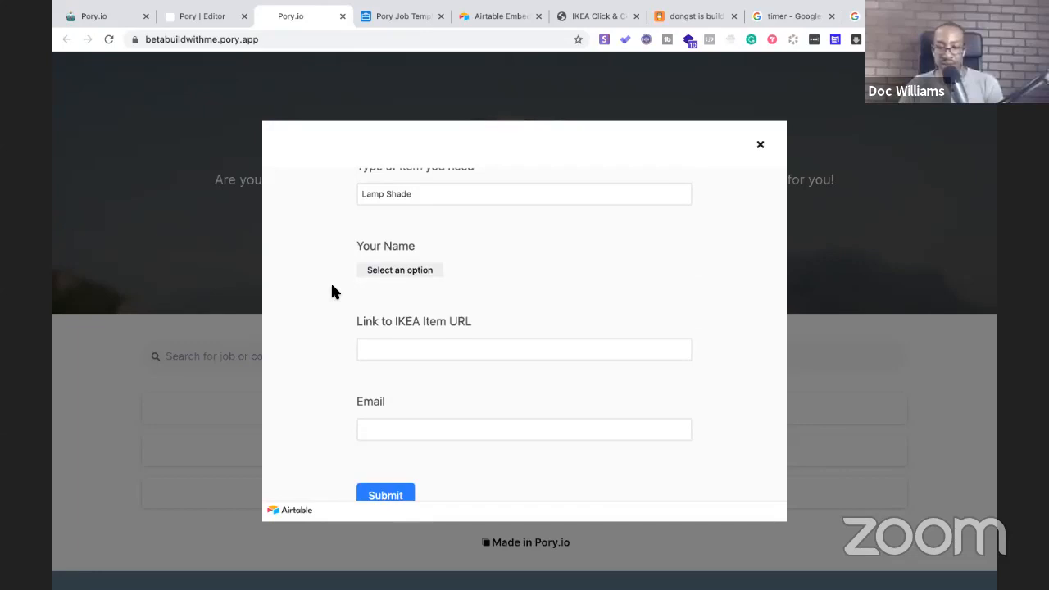
Glance at the Pory Job Template base, then return to review the request form
{"action": "left_click", "coordinate": [396, 16]}
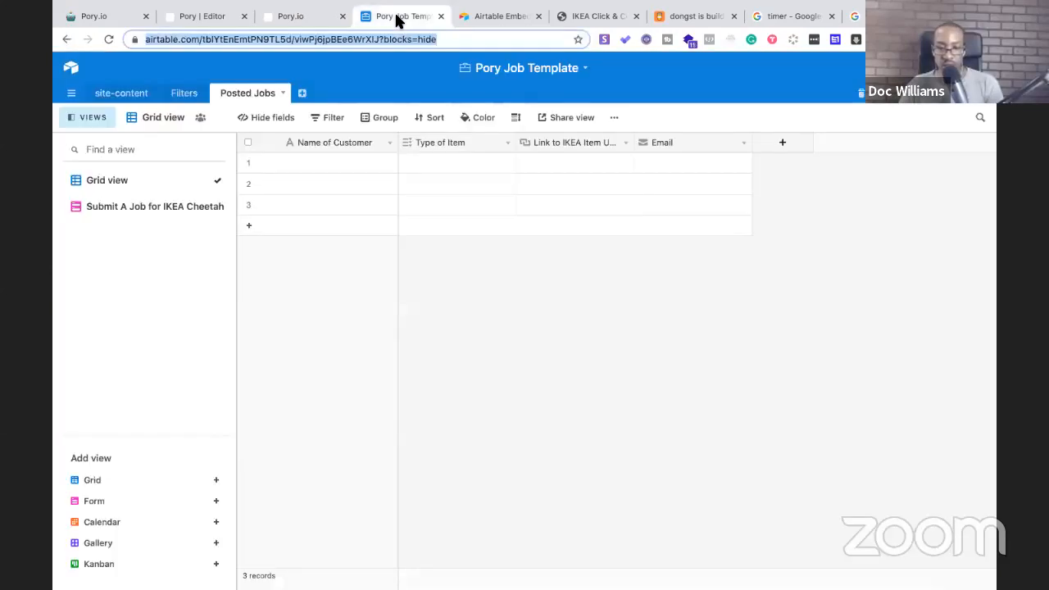
{"action": "left_click", "coordinate": [292, 16]}
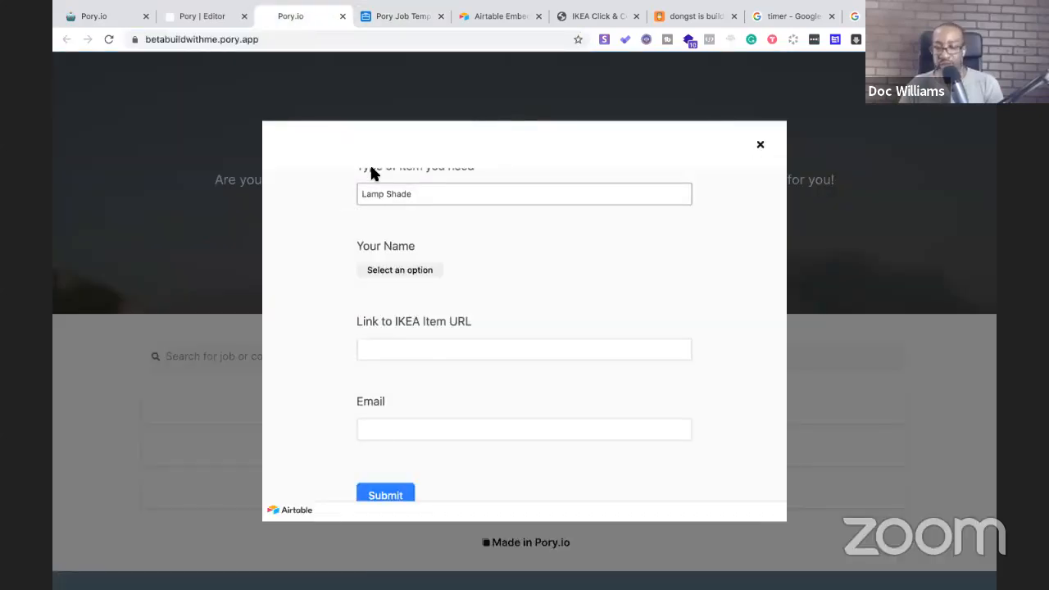
{"action": "scroll", "coordinate": [388, 326], "scroll_direction": "up", "scroll_amount": 3}
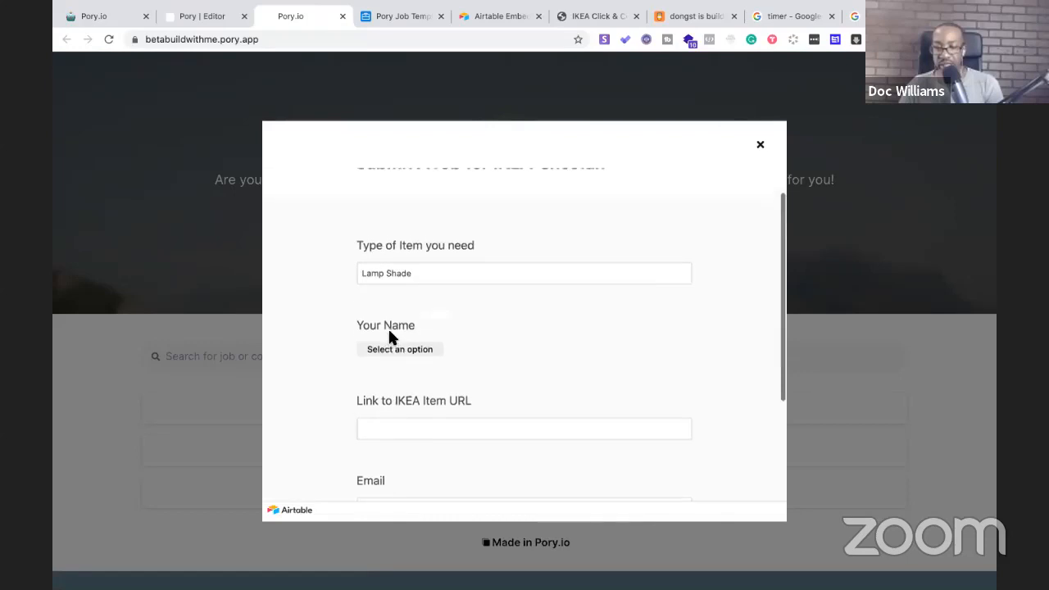
{"action": "scroll", "coordinate": [500, 381], "scroll_direction": "down", "scroll_amount": 3}
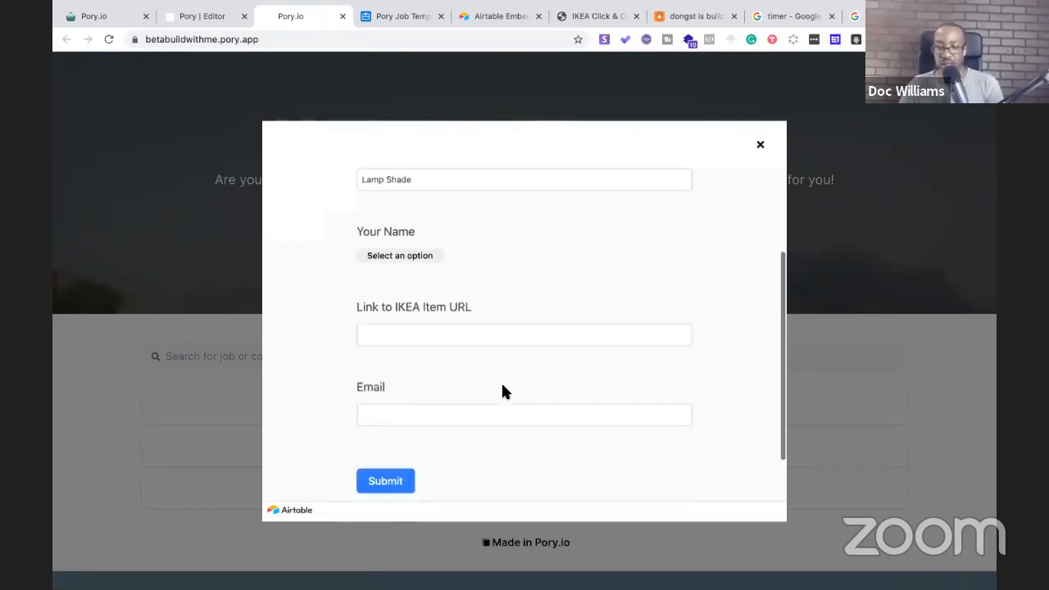
{"action": "scroll", "coordinate": [501, 380], "scroll_direction": "up", "scroll_amount": 3}
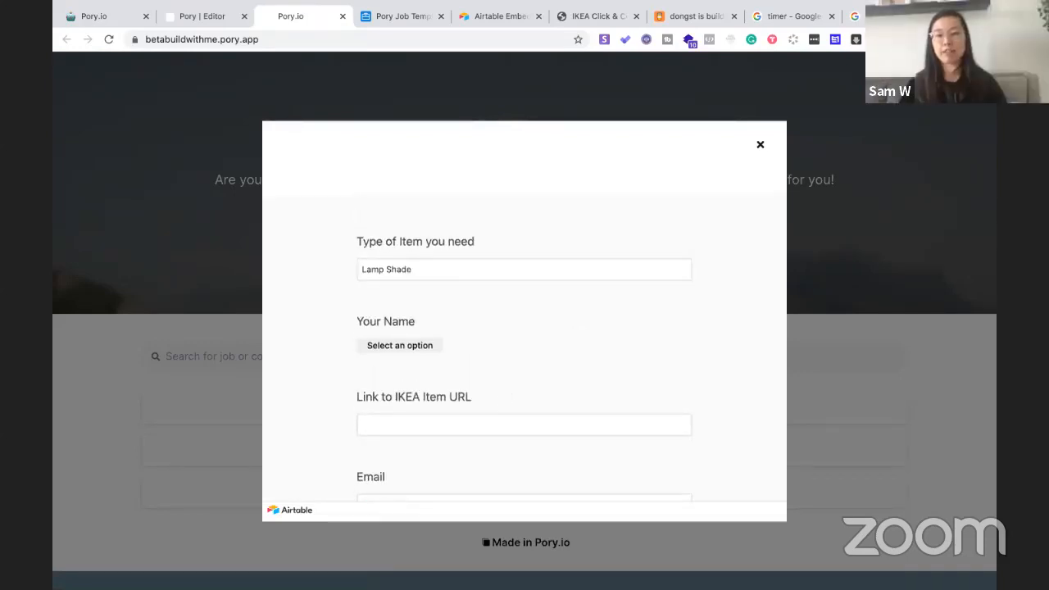
{"action": "key", "text": "super+t"}
Search the web for 'ikea' and open the IKEA US website
{"action": "type", "text": "i"}
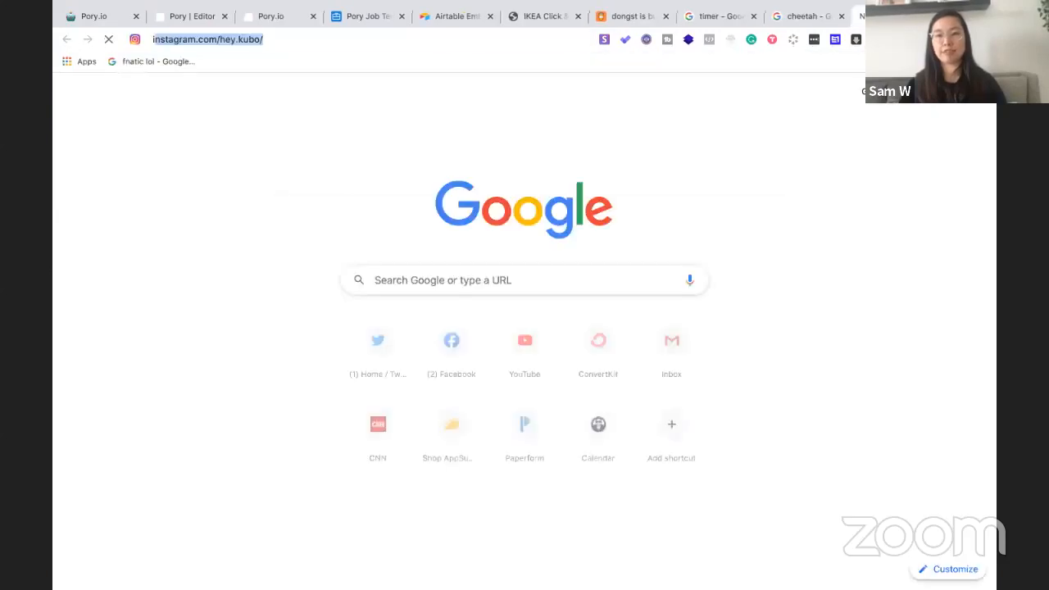
{"action": "type", "text": "kea"}
{"action": "key", "text": "Delete"}
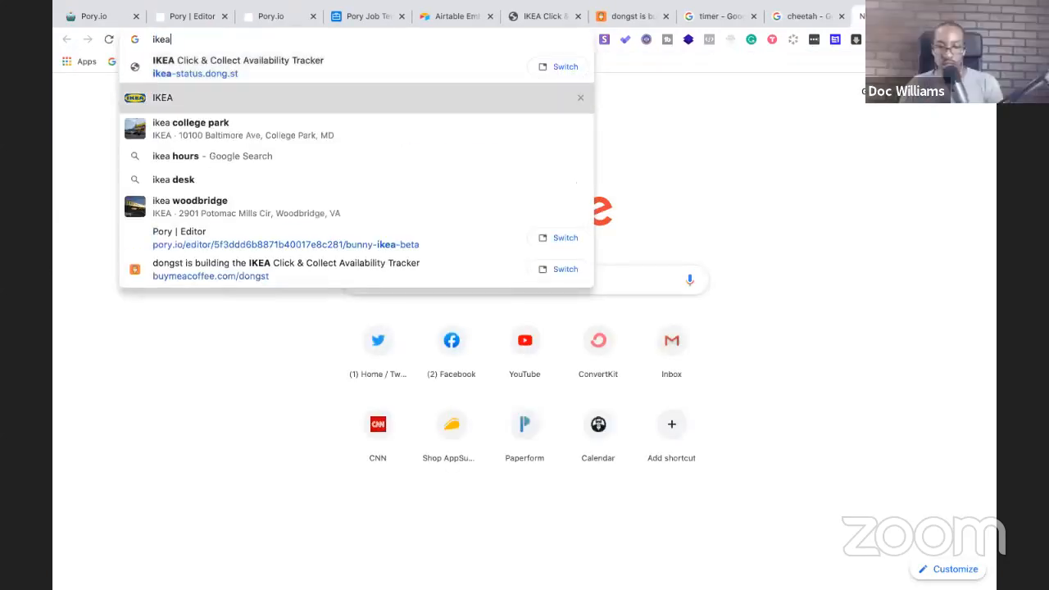
{"action": "key", "text": "Return"}
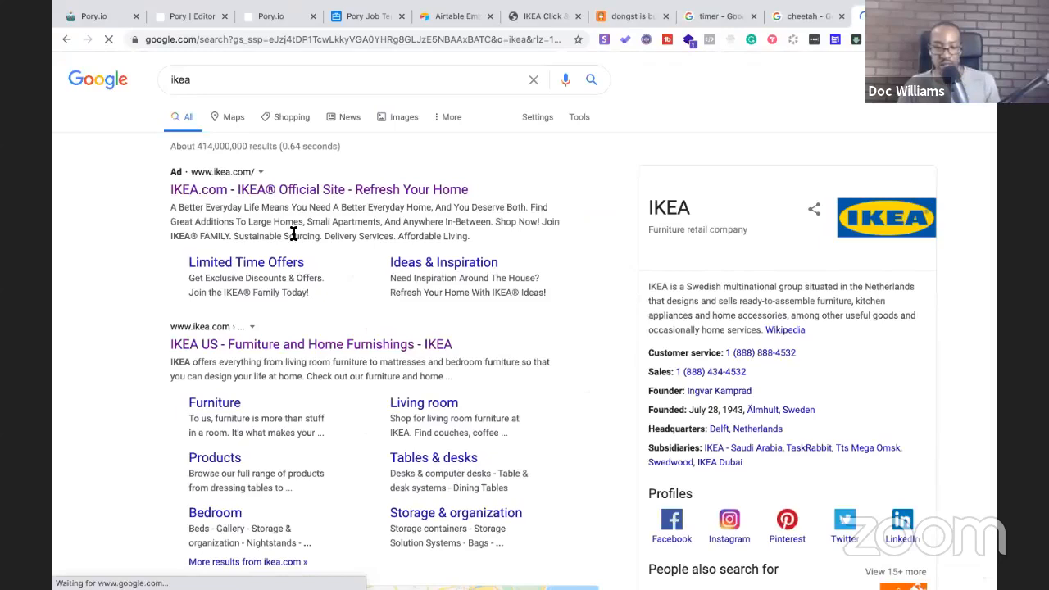
{"action": "left_click", "coordinate": [273, 348]}
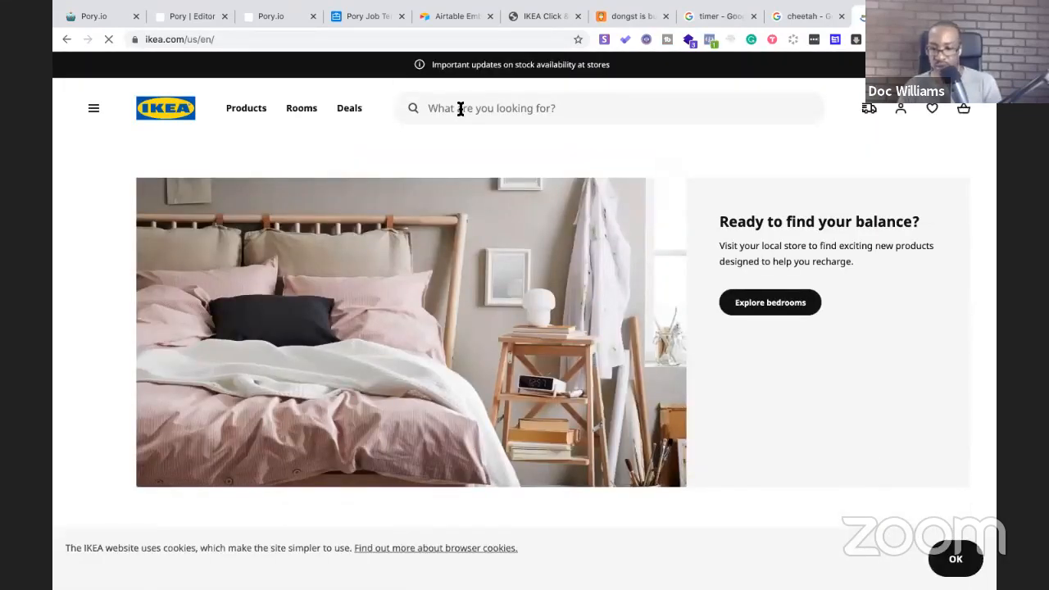
Search IKEA for 'Lamp Shade' and copy the RINGSTA white 13" shade's page address
{"action": "left_click", "coordinate": [460, 109]}
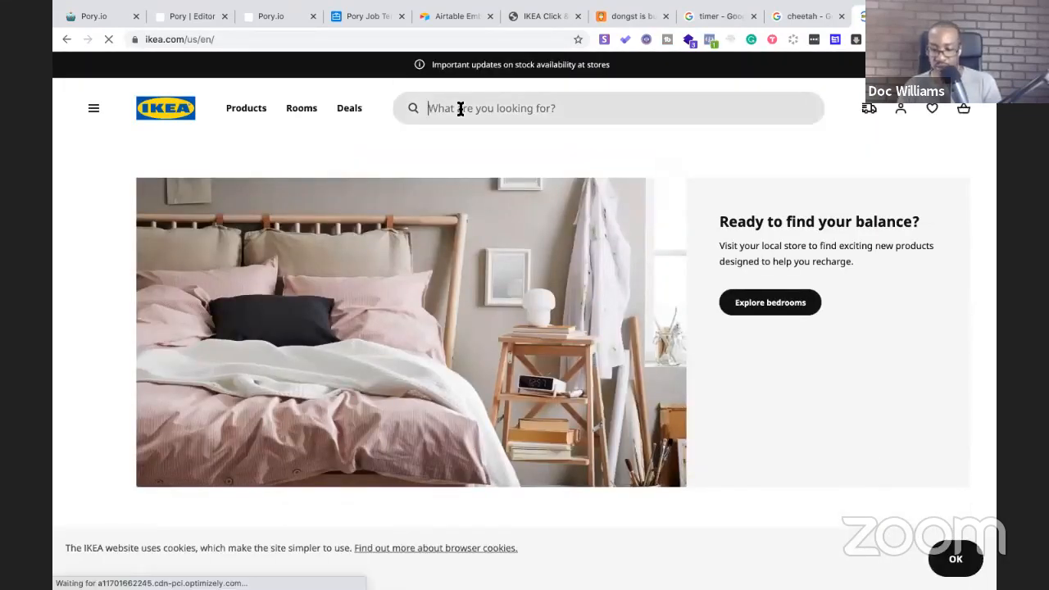
{"action": "type", "text": "Lamp Shade"}
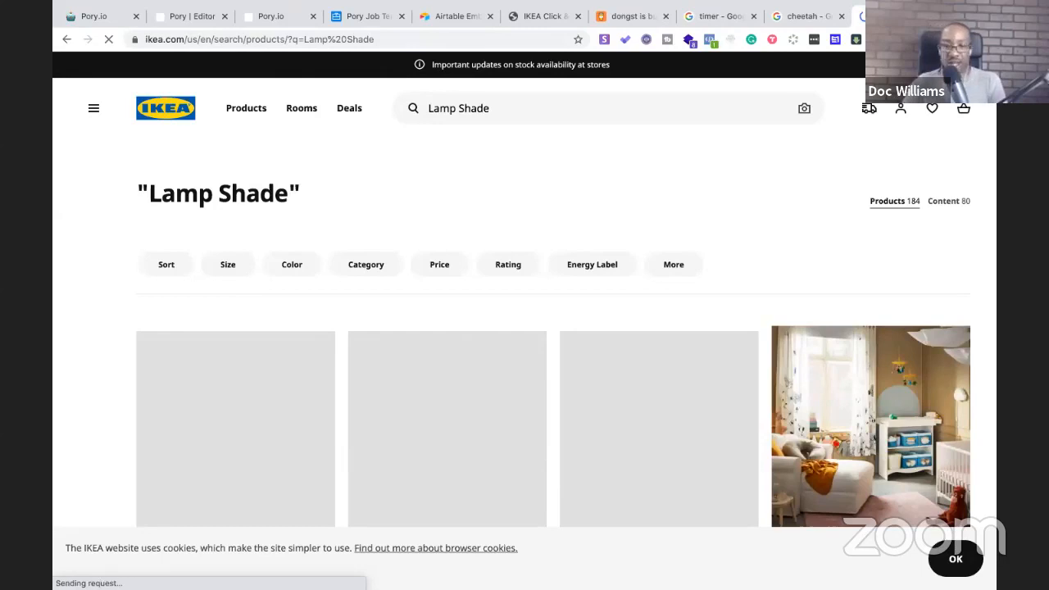
{"action": "scroll", "coordinate": [463, 218], "scroll_direction": "down", "scroll_amount": 3}
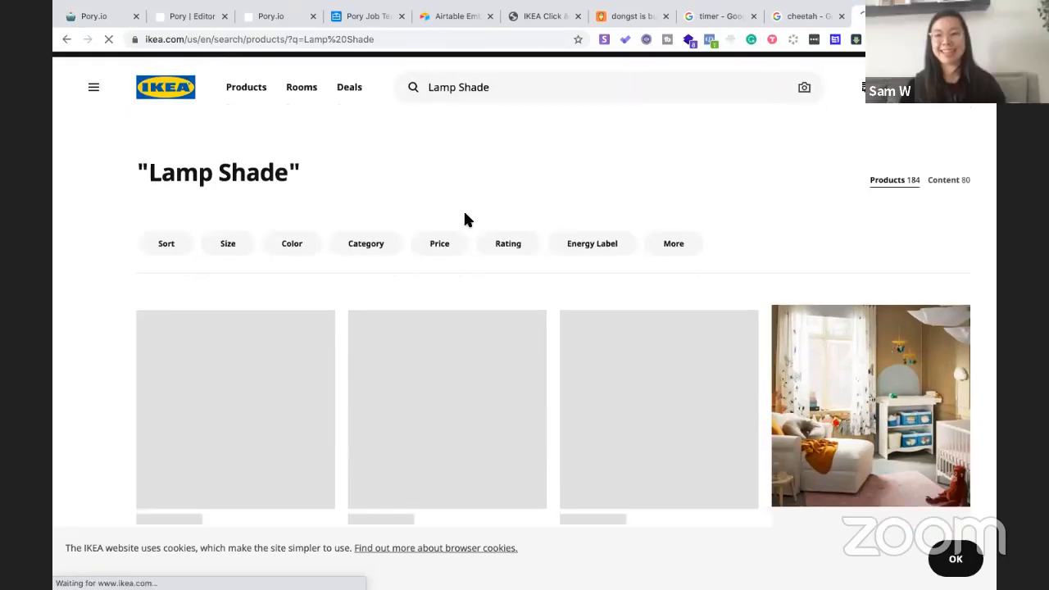
{"action": "scroll", "coordinate": [463, 219], "scroll_direction": "down", "scroll_amount": 2}
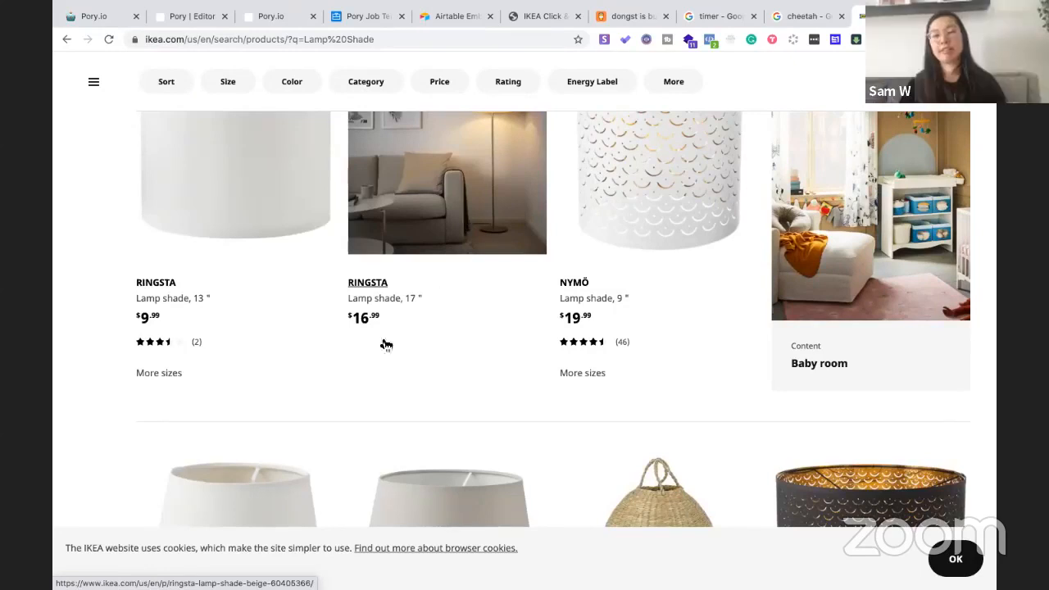
{"action": "scroll", "coordinate": [415, 321], "scroll_direction": "up", "scroll_amount": 1}
{"action": "scroll", "coordinate": [344, 311], "scroll_direction": "up", "scroll_amount": 3}
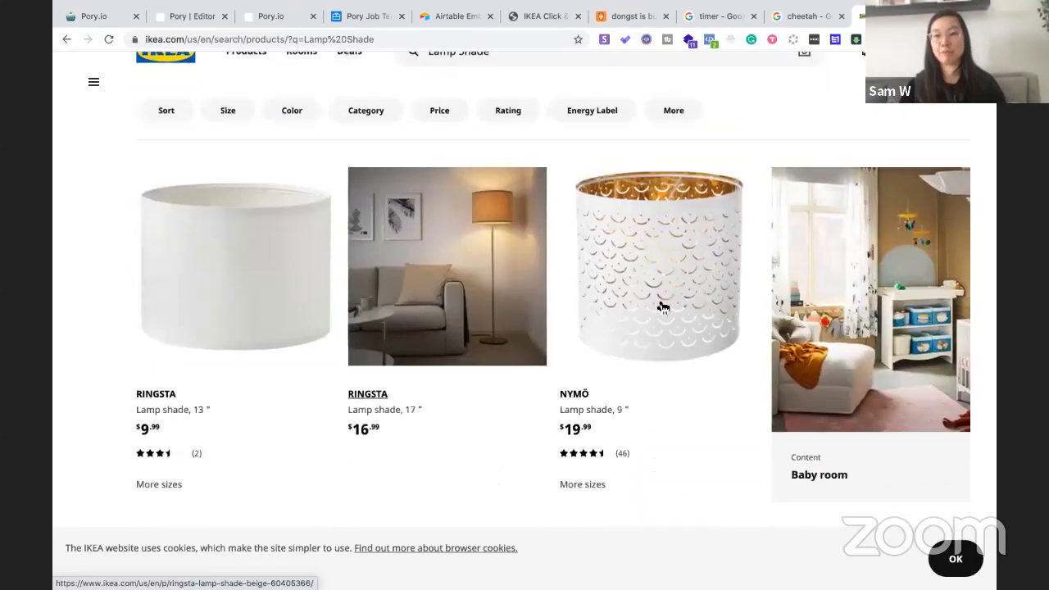
{"action": "left_click", "coordinate": [209, 282]}
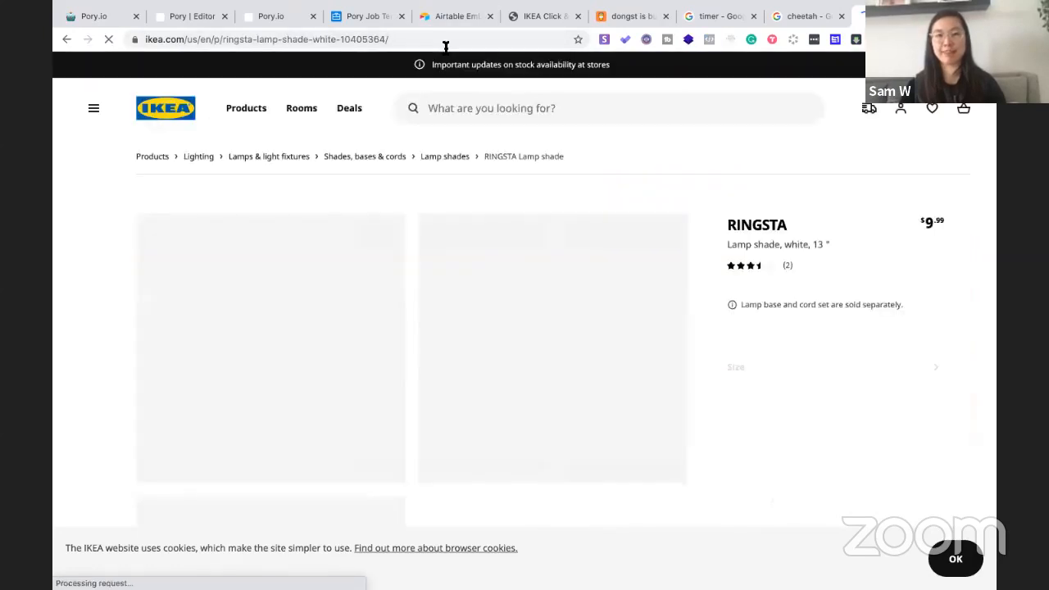
{"action": "left_click", "coordinate": [446, 43]}
{"action": "key", "text": "ctrl+c"}
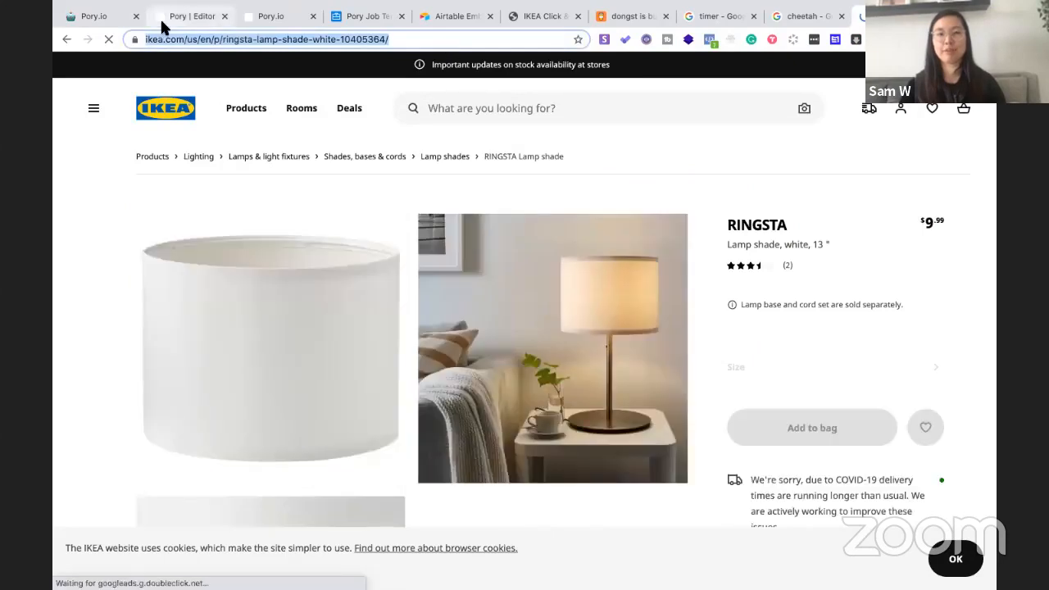
{"action": "left_click", "coordinate": [196, 18]}
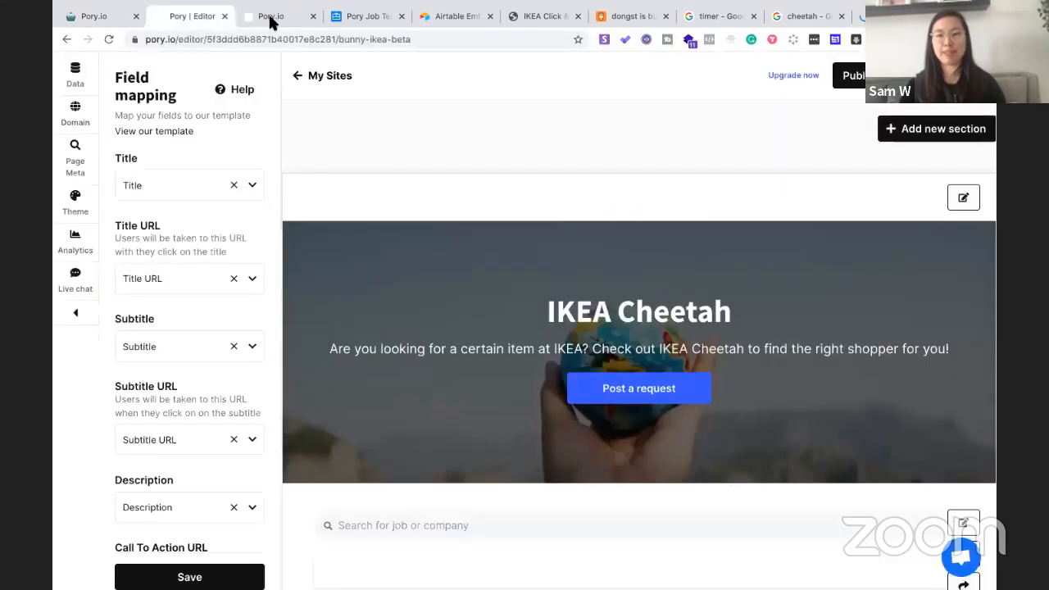
On the live site form, paste the RINGSTA lamp shade link into 'Link to IKEA Item URL' and enter an email
{"action": "left_click", "coordinate": [270, 17]}
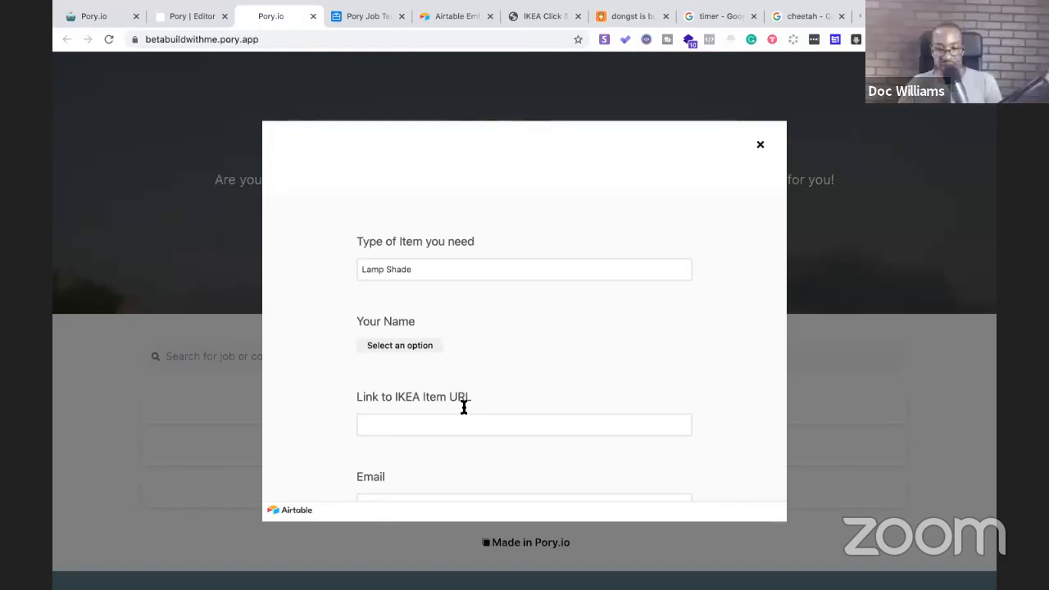
{"action": "scroll", "coordinate": [455, 369], "scroll_direction": "down", "scroll_amount": 2}
{"action": "left_click", "coordinate": [446, 329]}
{"action": "key", "text": "ctrl+v"}
{"action": "scroll", "coordinate": [449, 366], "scroll_direction": "down", "scroll_amount": 2}
{"action": "left_click", "coordinate": [454, 385]}
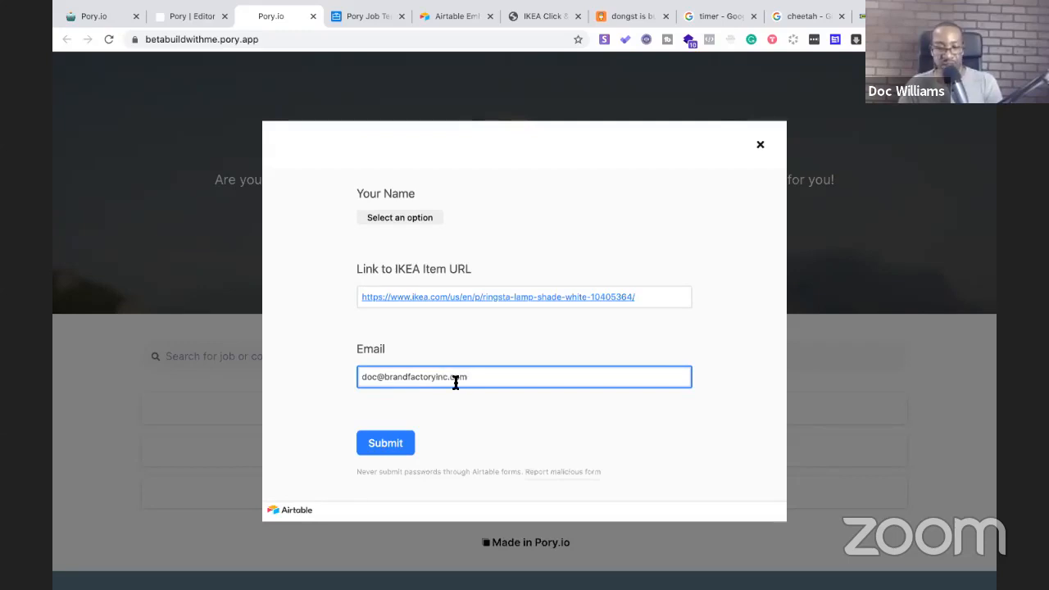
Submit the request, dismiss the thank-you message, and select the live site's address
{"action": "scroll", "coordinate": [432, 376], "scroll_direction": "down", "scroll_amount": 1}
{"action": "scroll", "coordinate": [433, 375], "scroll_direction": "up", "scroll_amount": 3}
{"action": "scroll", "coordinate": [434, 377], "scroll_direction": "down", "scroll_amount": 5}
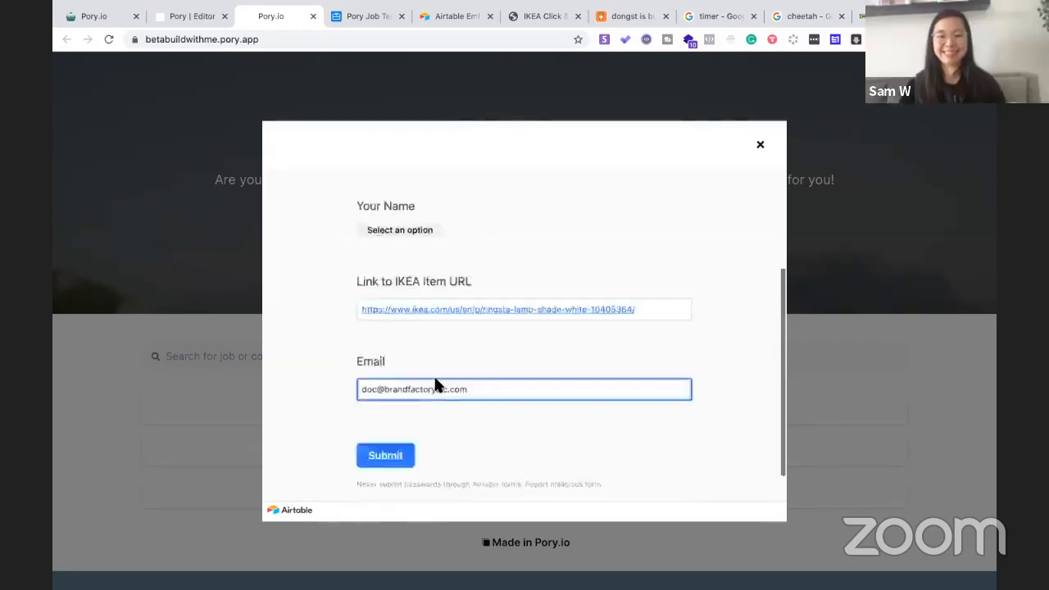
{"action": "left_click", "coordinate": [395, 420]}
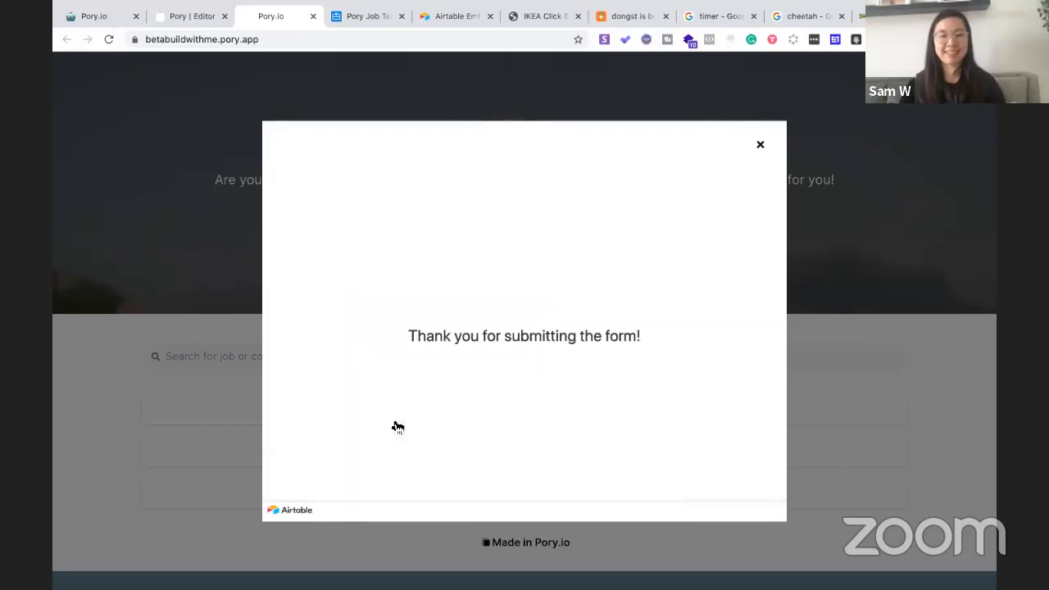
{"action": "left_click", "coordinate": [762, 146]}
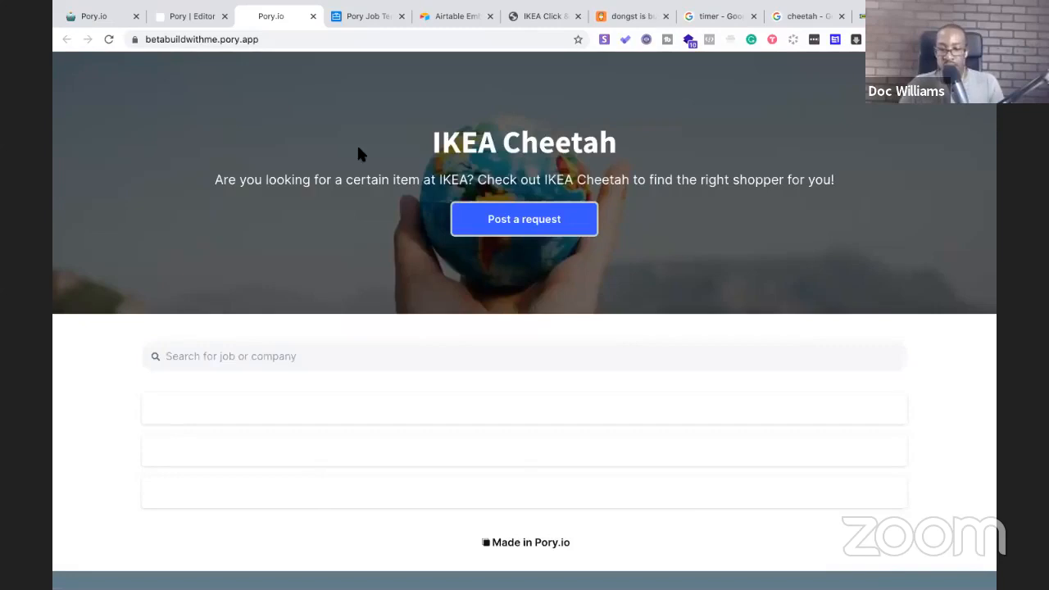
{"action": "scroll", "coordinate": [358, 147], "scroll_direction": "down", "scroll_amount": 3}
{"action": "scroll", "coordinate": [380, 191], "scroll_direction": "up", "scroll_amount": 3}
{"action": "left_click", "coordinate": [365, 35]}
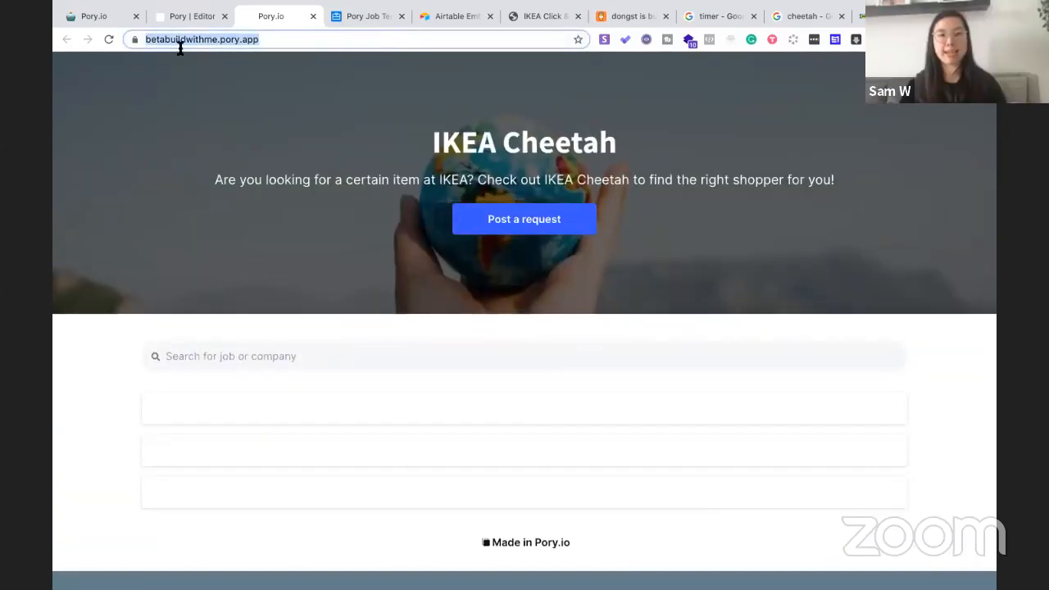
In the site editor, search the Title mapping options for 'Name' without changing the mapping
{"action": "left_click", "coordinate": [183, 17]}
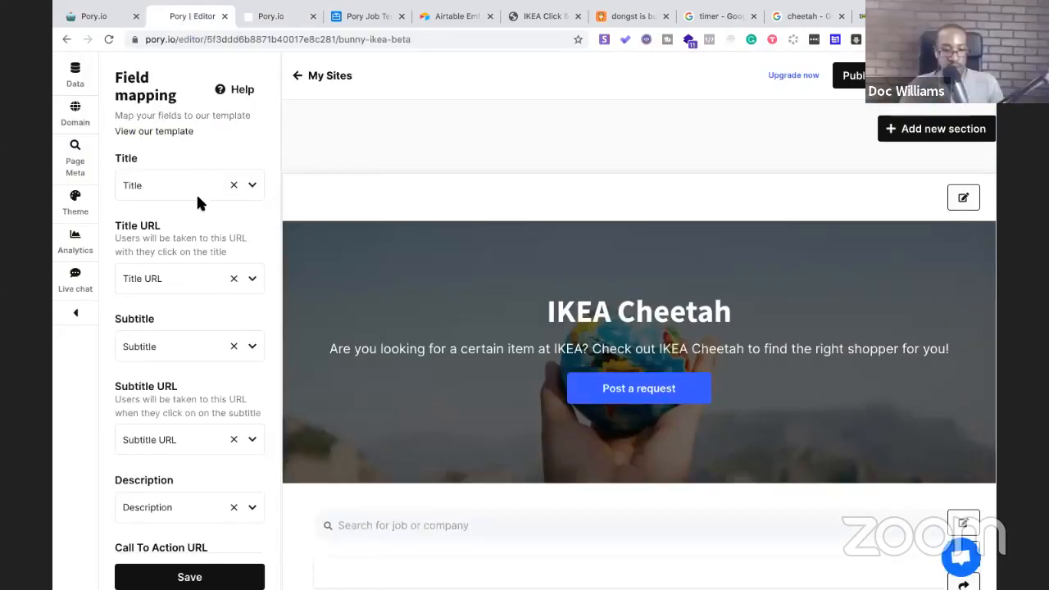
{"action": "left_click", "coordinate": [251, 187]}
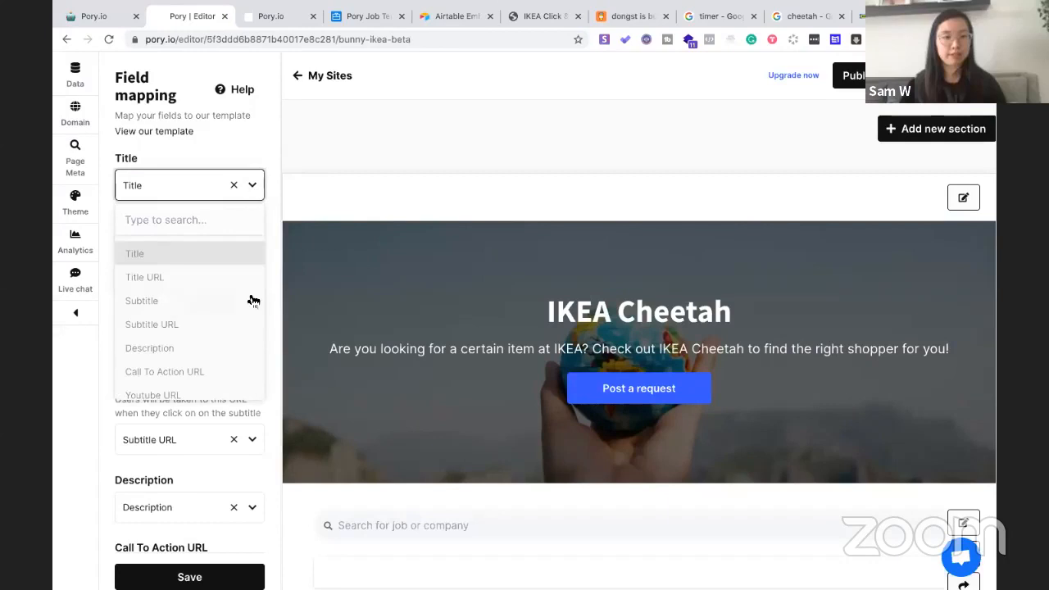
{"action": "scroll", "coordinate": [252, 299], "scroll_direction": "down", "scroll_amount": 1}
{"action": "scroll", "coordinate": [252, 299], "scroll_direction": "up", "scroll_amount": 1}
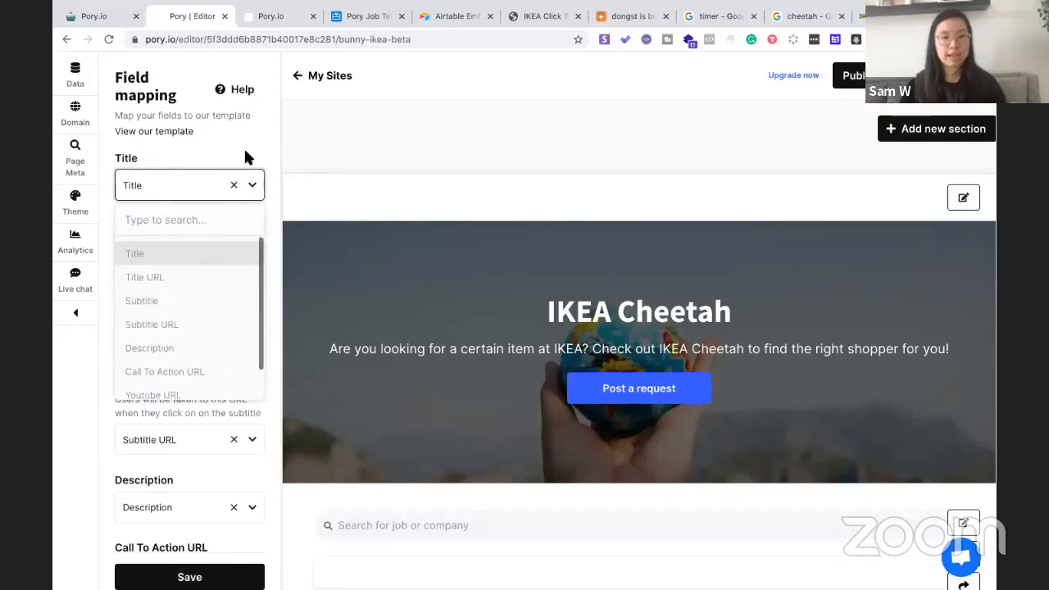
{"action": "left_click", "coordinate": [182, 227]}
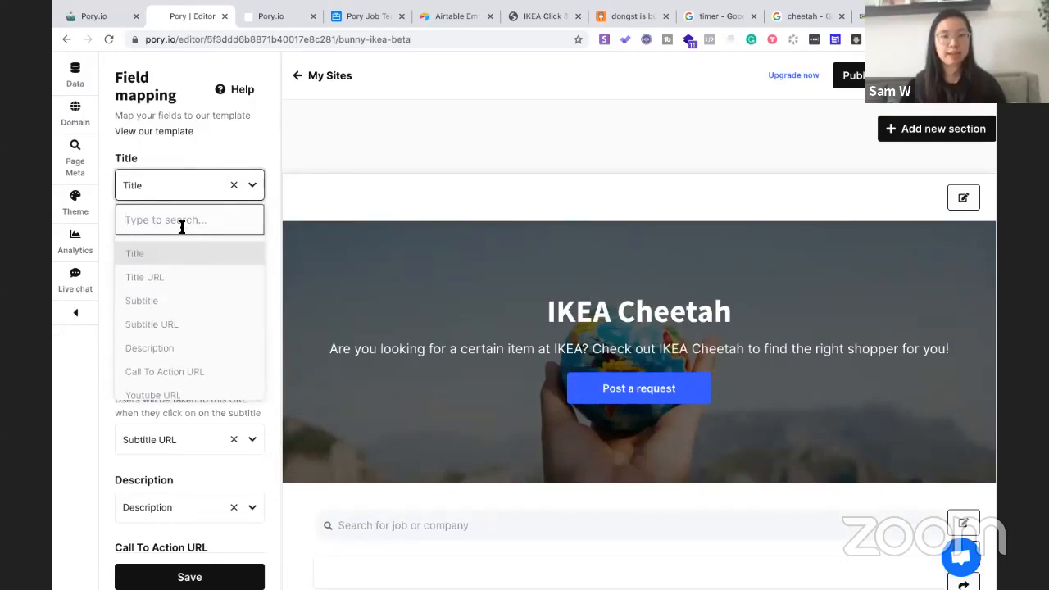
{"action": "type", "text": "Name"}
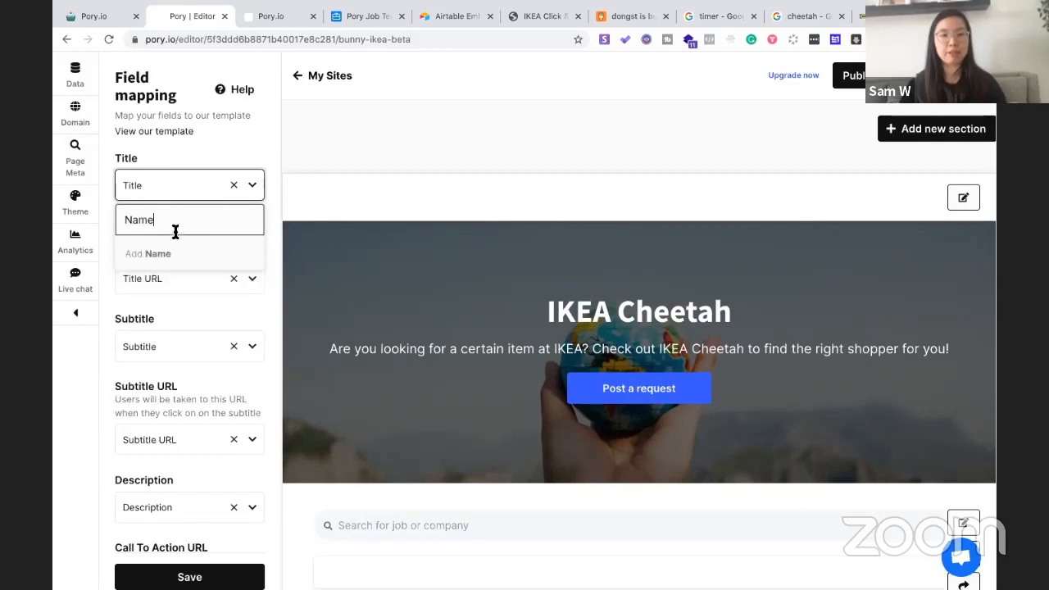
{"action": "left_click", "coordinate": [175, 254]}
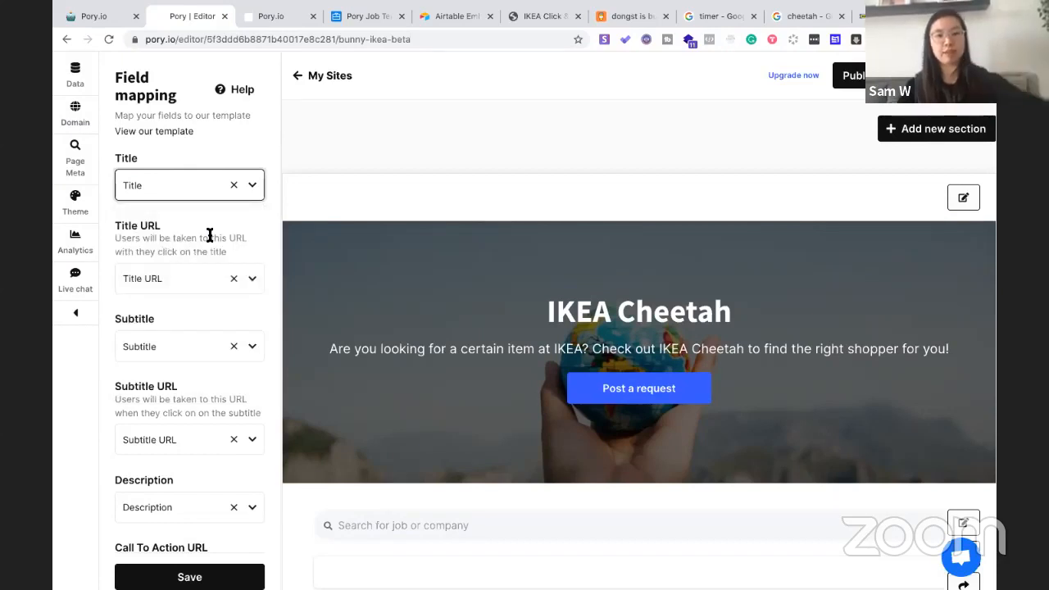
Map the listing Title to the Name field and save the mapping
{"action": "left_click", "coordinate": [256, 187]}
{"action": "scroll", "coordinate": [204, 315], "scroll_direction": "down", "scroll_amount": 2}
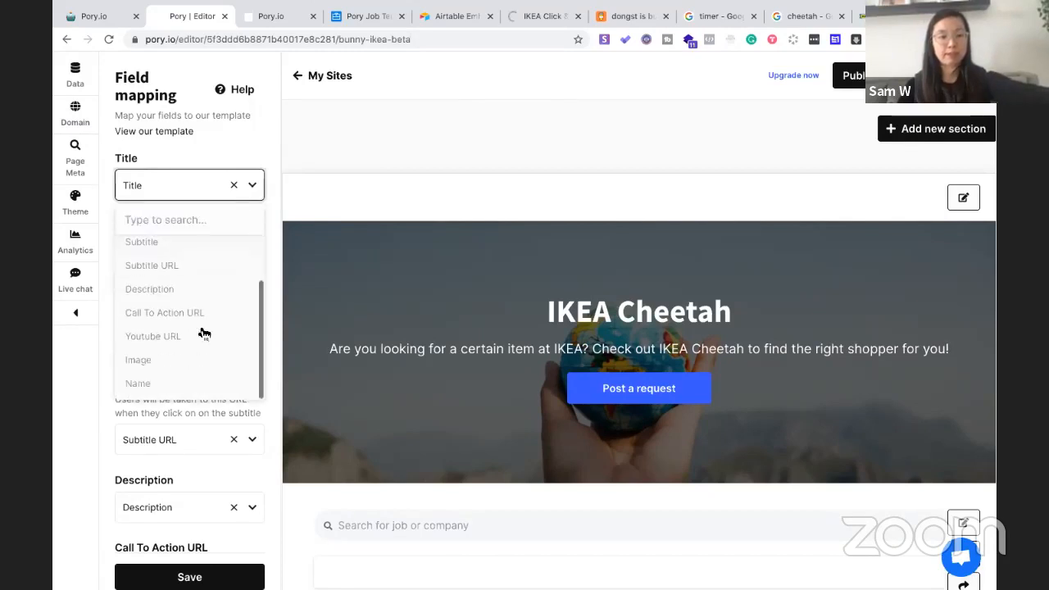
{"action": "left_click", "coordinate": [181, 383]}
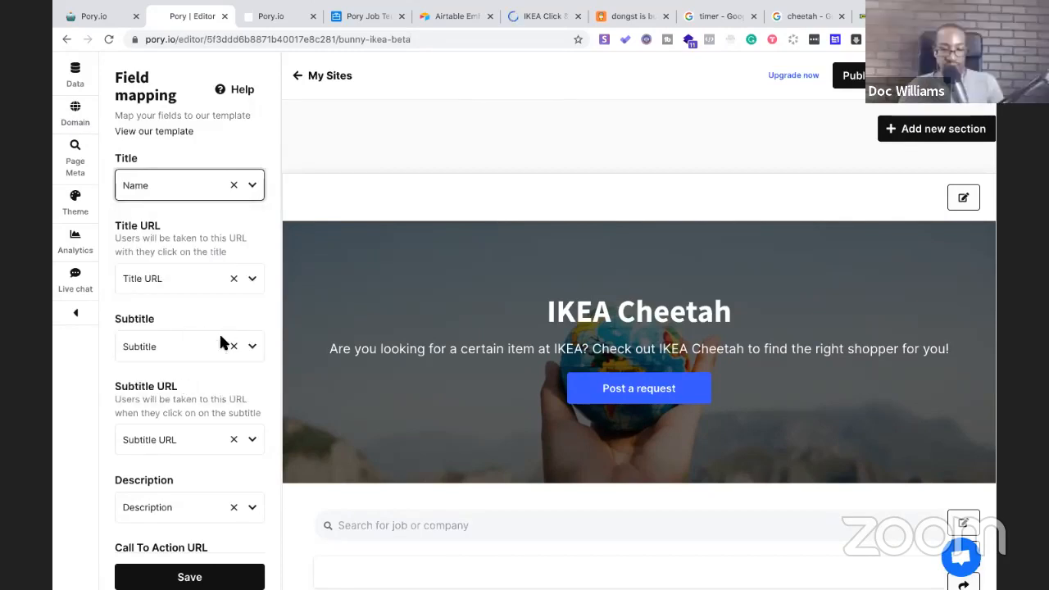
{"action": "scroll", "coordinate": [221, 336], "scroll_direction": "down", "scroll_amount": 1}
{"action": "scroll", "coordinate": [220, 341], "scroll_direction": "down", "scroll_amount": 1}
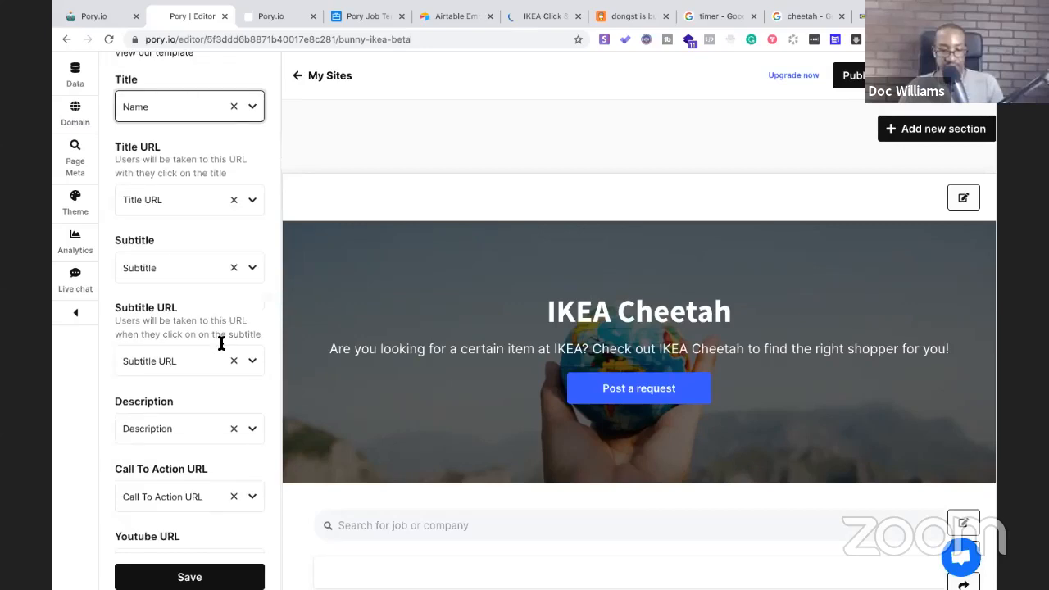
{"action": "left_click", "coordinate": [217, 578]}
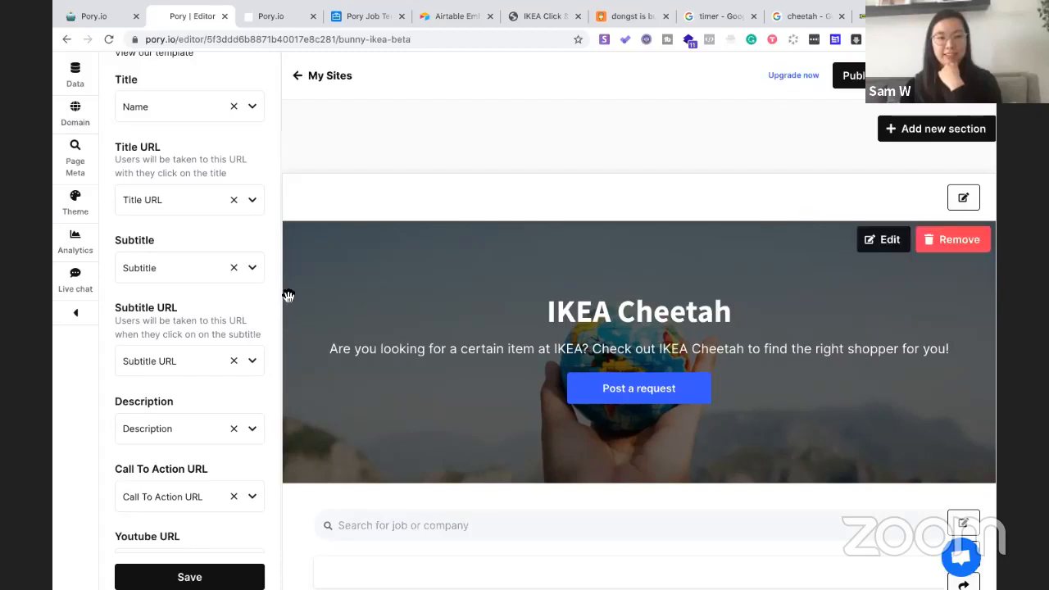
Move the Airtable Posted Jobs tab next to the Pory editor tab
{"action": "scroll", "coordinate": [288, 295], "scroll_direction": "down", "scroll_amount": 3}
{"action": "scroll", "coordinate": [288, 295], "scroll_direction": "up", "scroll_amount": 3}
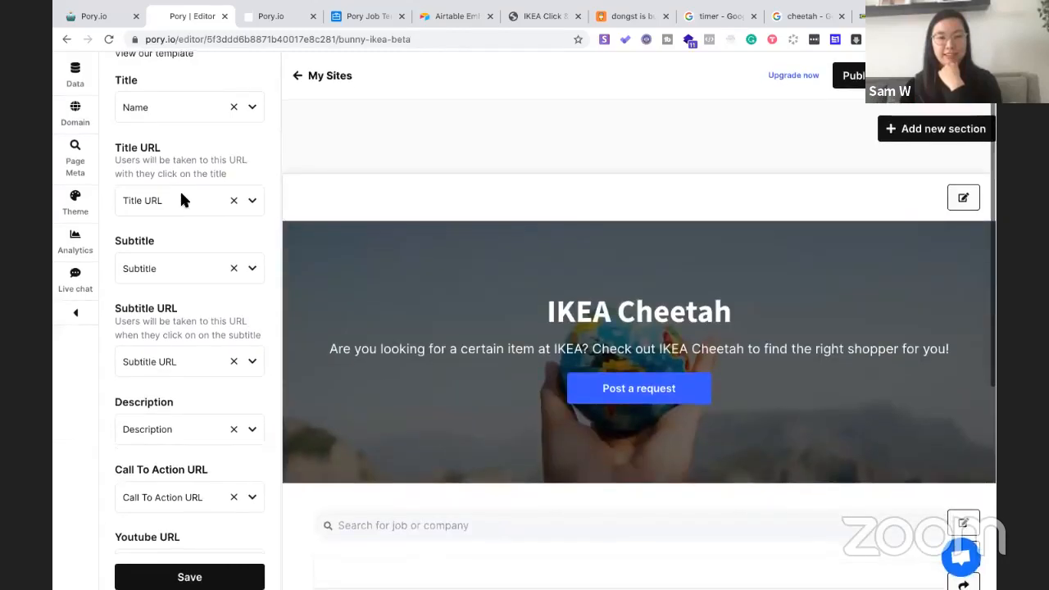
{"action": "scroll", "coordinate": [179, 189], "scroll_direction": "up", "scroll_amount": 2}
{"action": "scroll", "coordinate": [180, 230], "scroll_direction": "down", "scroll_amount": 2}
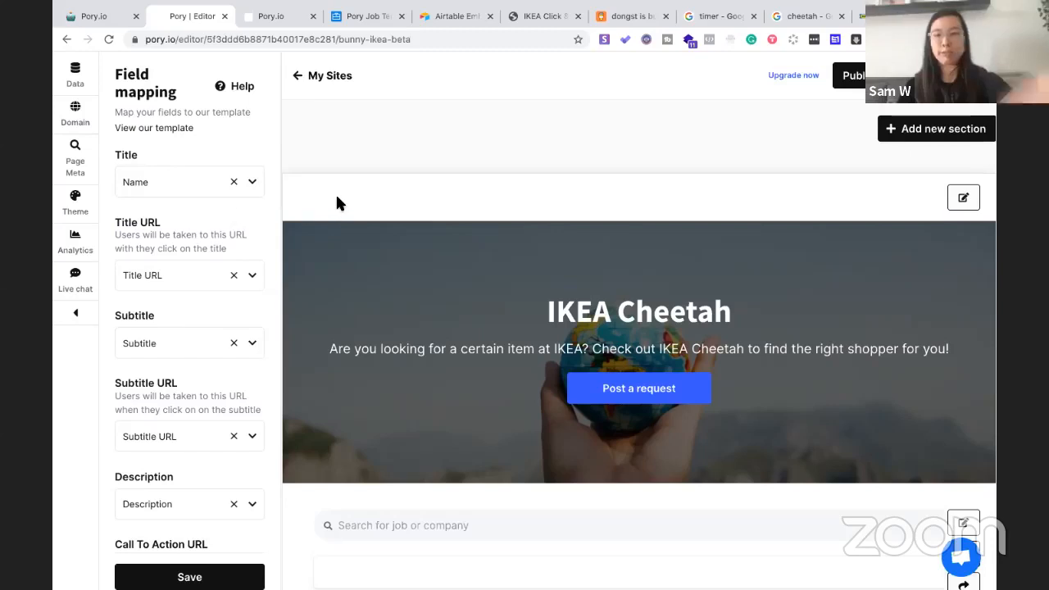
{"action": "left_click_drag", "start_coordinate": [357, 24], "coordinate": [291, 37]}
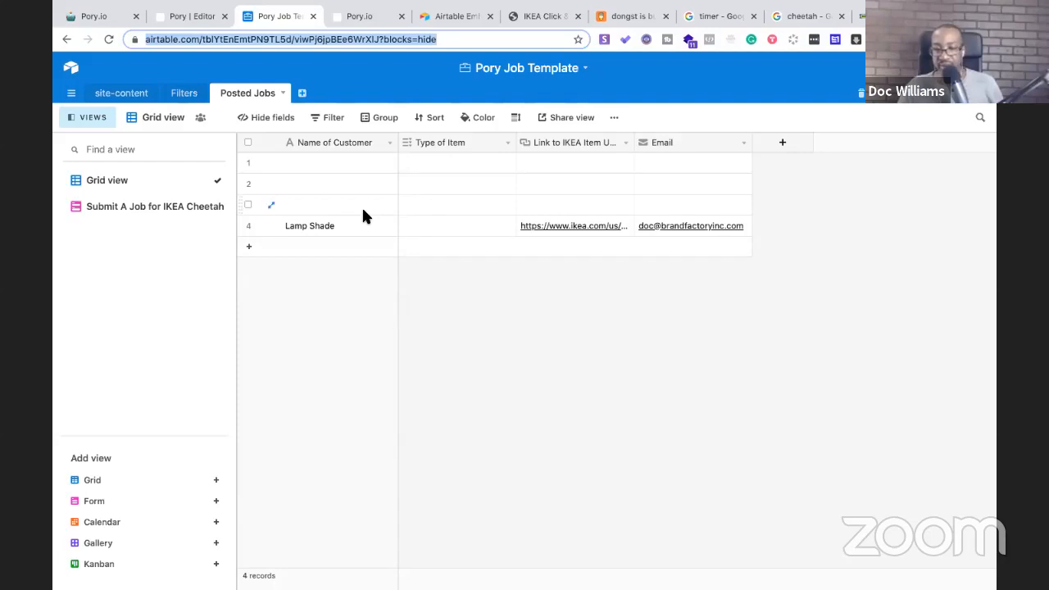
Compare the Airtable Posted Jobs table with the editor's site preview
{"action": "left_click", "coordinate": [183, 16]}
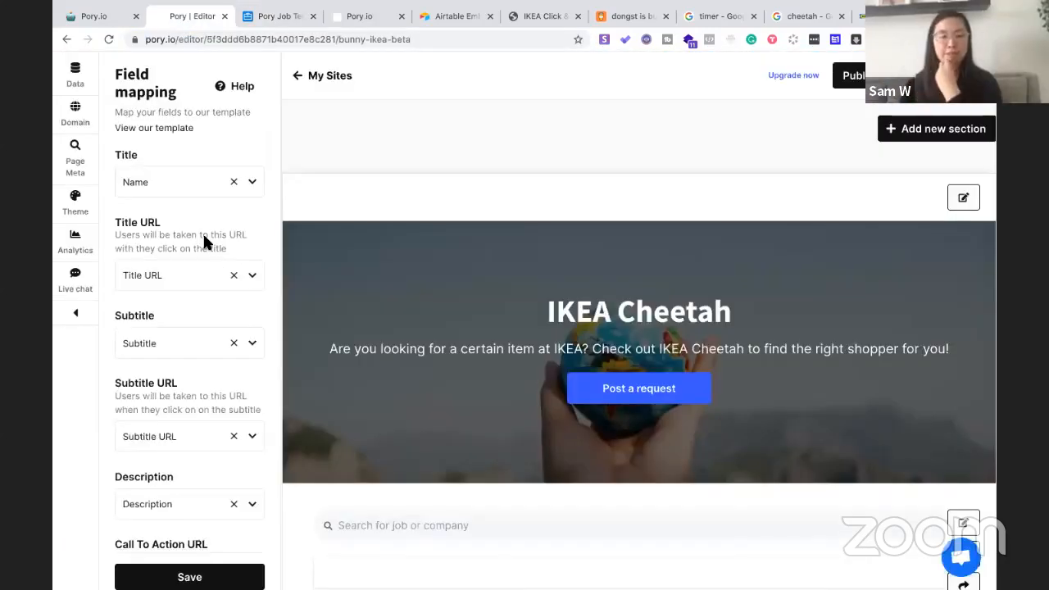
{"action": "left_click", "coordinate": [269, 13]}
{"action": "left_click", "coordinate": [204, 18]}
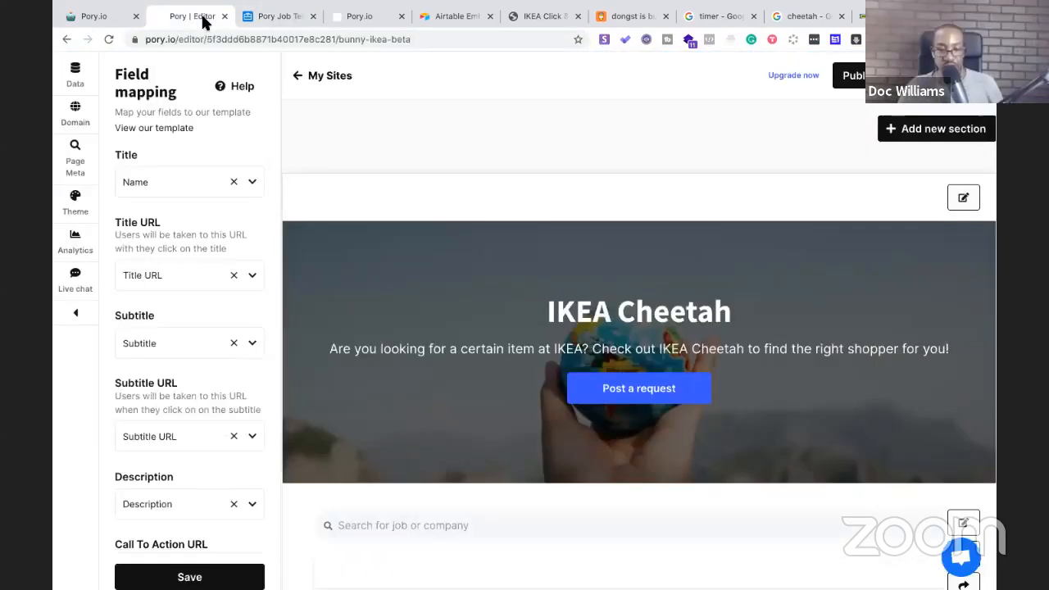
{"action": "scroll", "coordinate": [246, 309], "scroll_direction": "down", "scroll_amount": 2}
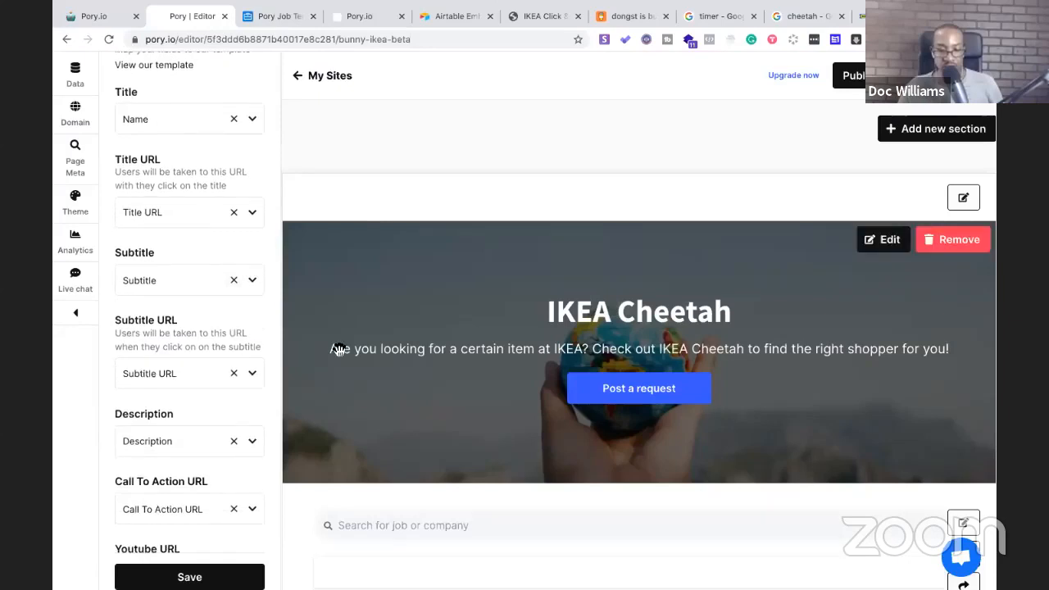
{"action": "scroll", "coordinate": [340, 354], "scroll_direction": "down", "scroll_amount": 2}
{"action": "scroll", "coordinate": [340, 353], "scroll_direction": "down", "scroll_amount": 3}
{"action": "scroll", "coordinate": [336, 352], "scroll_direction": "up", "scroll_amount": 5}
{"action": "scroll", "coordinate": [188, 179], "scroll_direction": "up", "scroll_amount": 2}
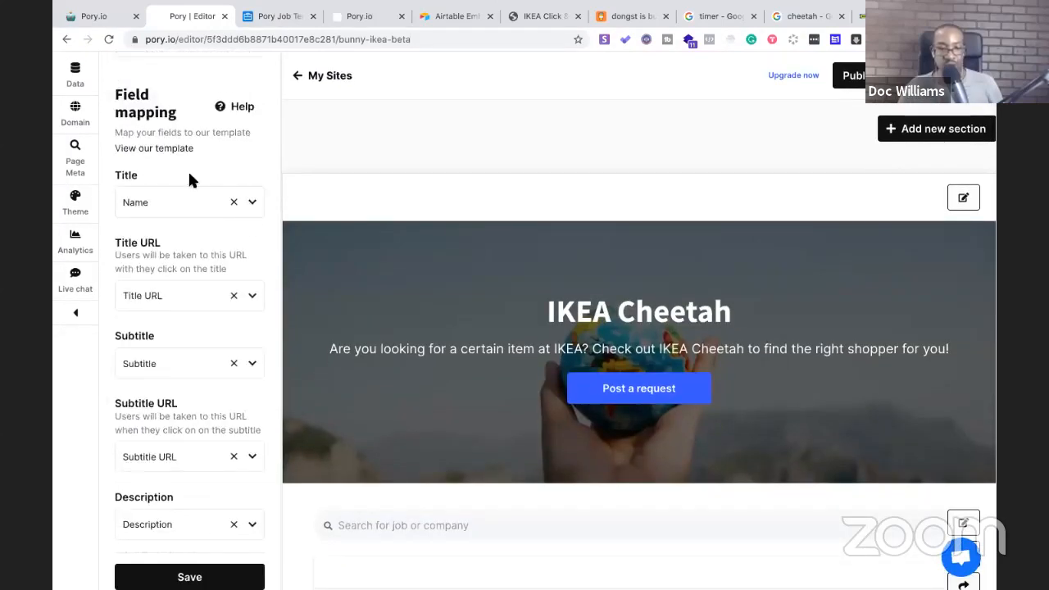
Recheck the Posted Jobs table, then end on the editor's field mapping settings
{"action": "left_click", "coordinate": [276, 17]}
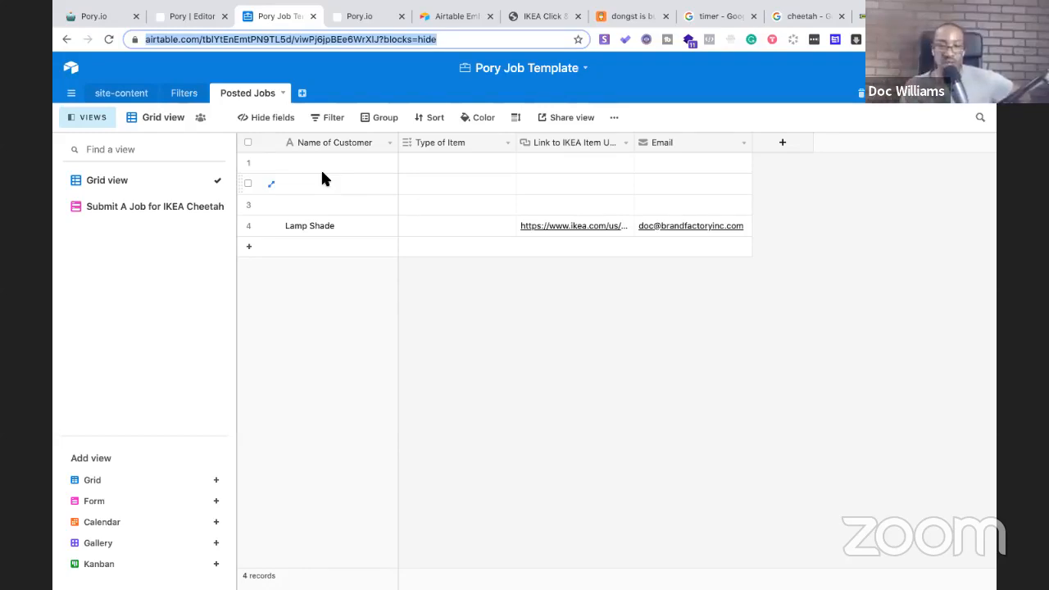
{"action": "left_click", "coordinate": [198, 20]}
{"action": "scroll", "coordinate": [467, 234], "scroll_direction": "down", "scroll_amount": 3}
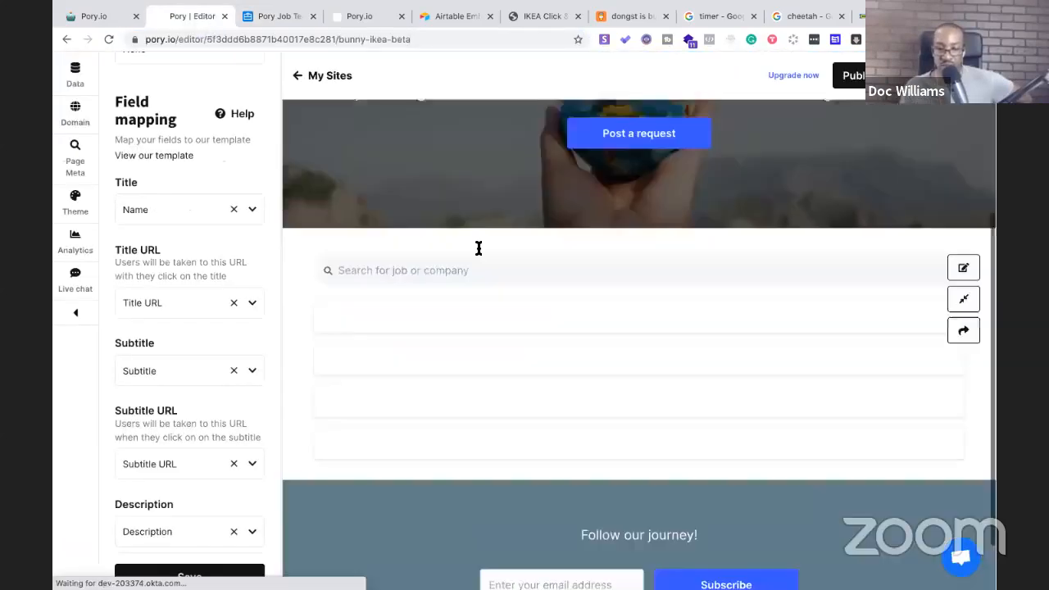
{"action": "scroll", "coordinate": [479, 247], "scroll_direction": "up", "scroll_amount": 3}
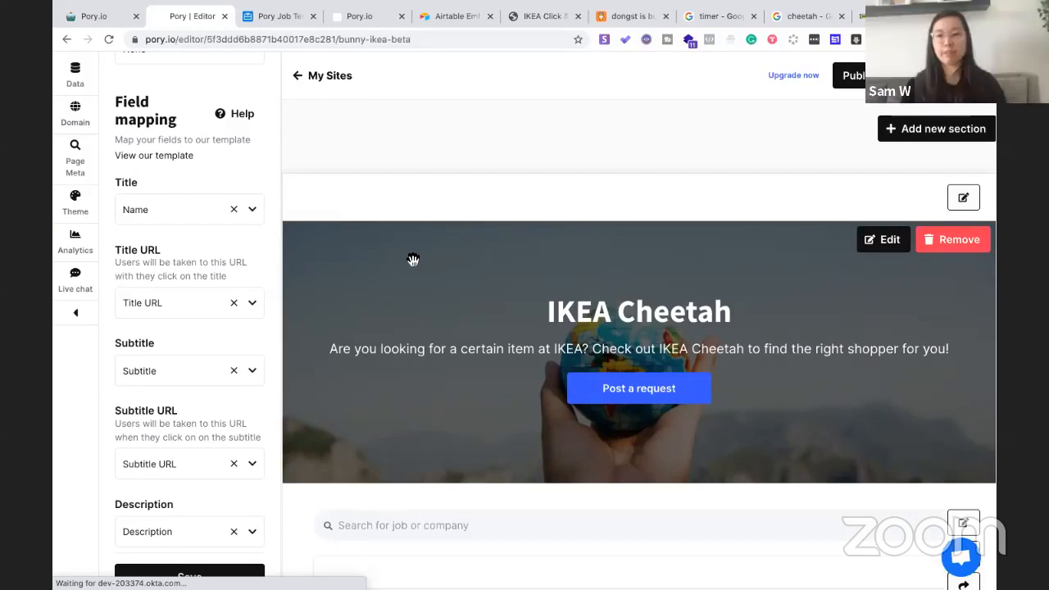
{"action": "left_click", "coordinate": [276, 17]}
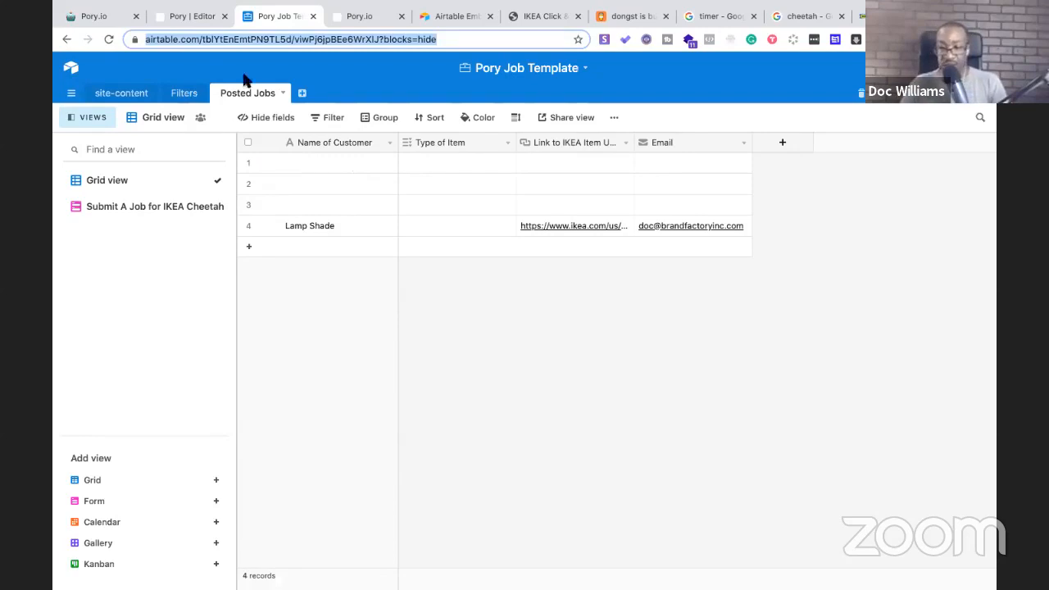
{"action": "left_click", "coordinate": [189, 18]}
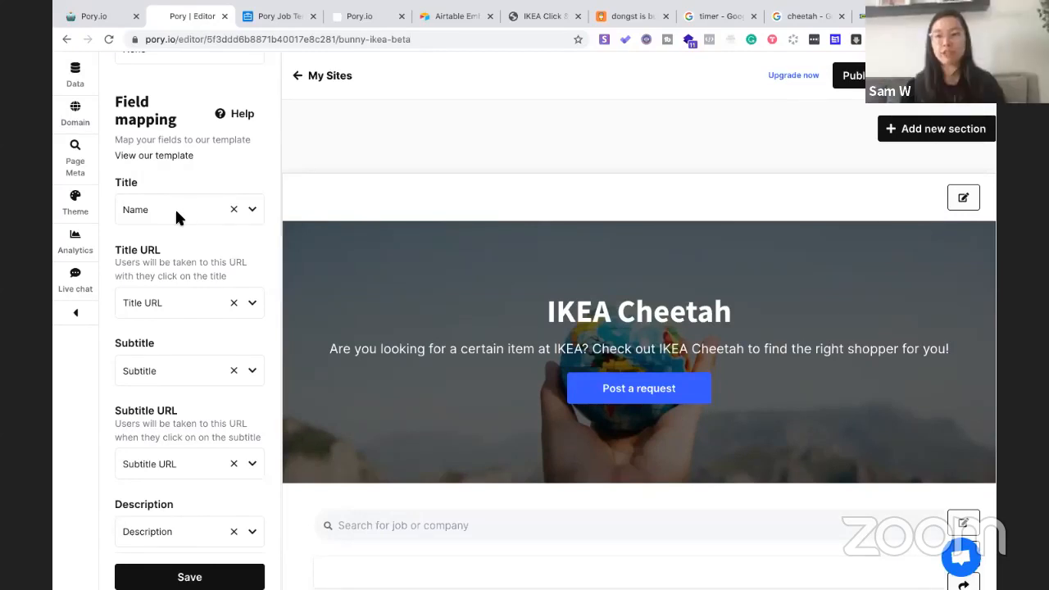
Map the listing Title to the 'Name of Customer' field and save
{"action": "left_click", "coordinate": [255, 210]}
{"action": "left_click", "coordinate": [159, 243]}
{"action": "type", "text": "Name of C"}
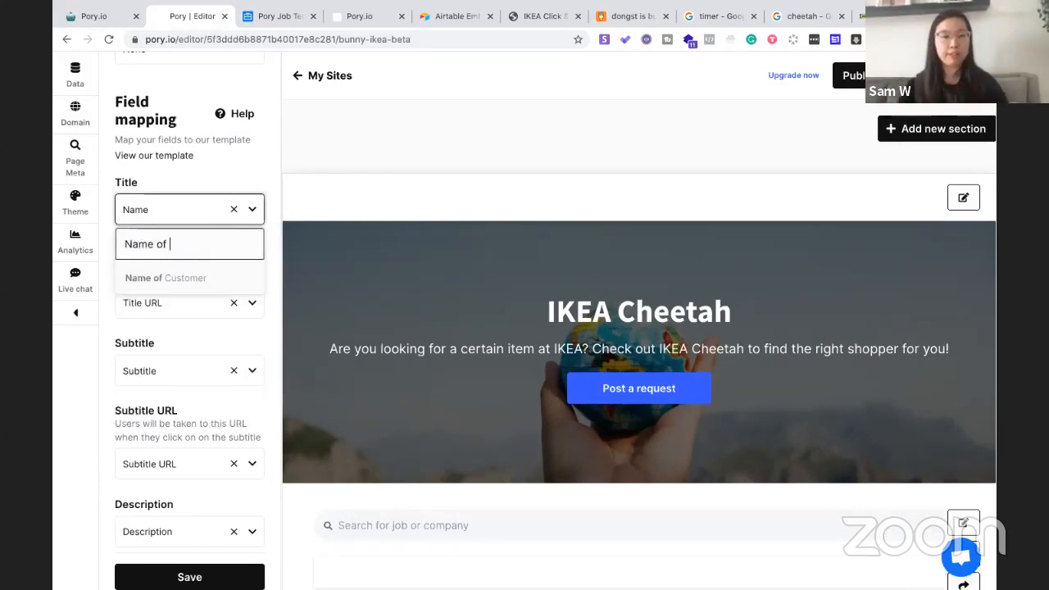
{"action": "left_click", "coordinate": [254, 12]}
{"action": "left_click", "coordinate": [216, 17]}
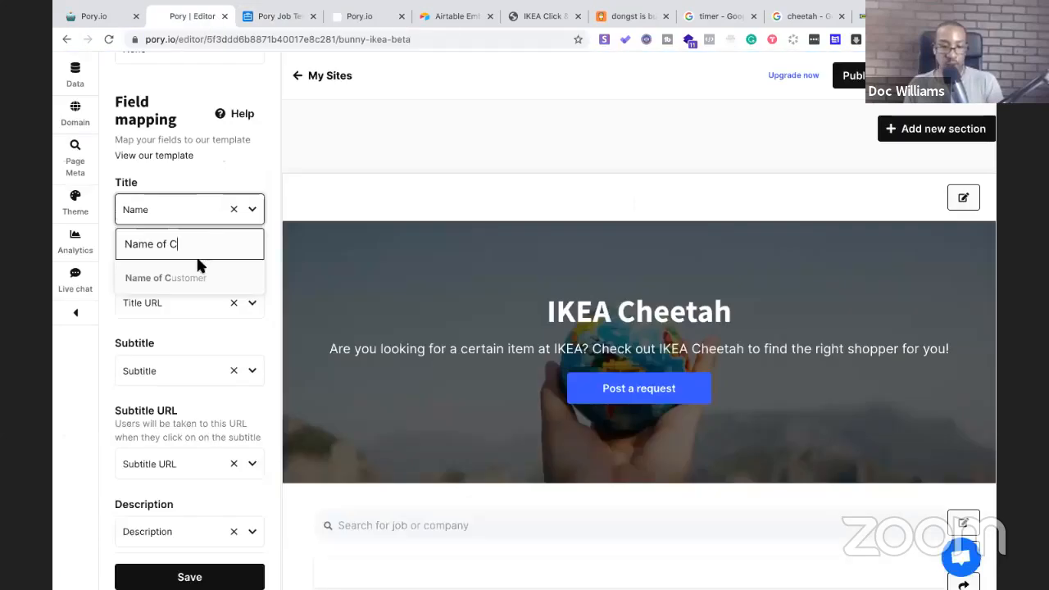
{"action": "left_click", "coordinate": [200, 277]}
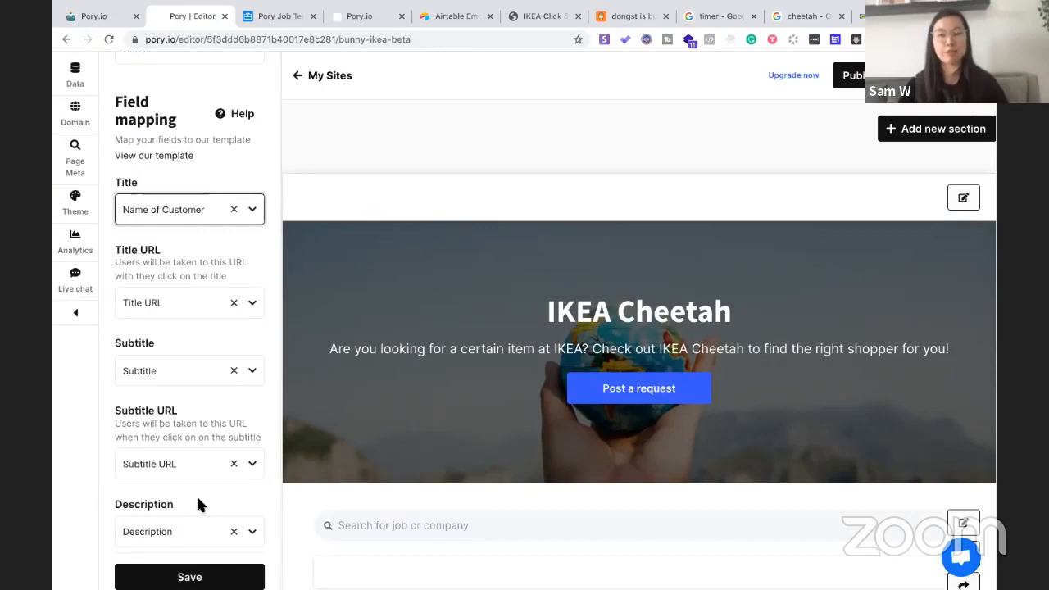
{"action": "left_click", "coordinate": [218, 578]}
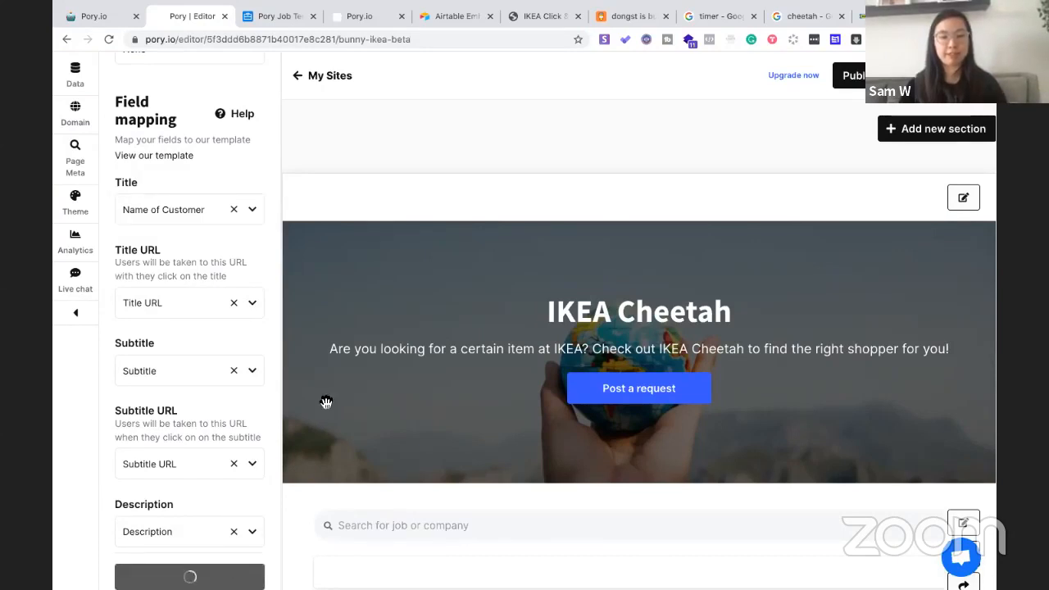
Check the Lamp Shade listing in the preview and bring up the Call To Action URL choices
{"action": "scroll", "coordinate": [326, 404], "scroll_direction": "down", "scroll_amount": 3}
{"action": "scroll", "coordinate": [327, 405], "scroll_direction": "down", "scroll_amount": 1}
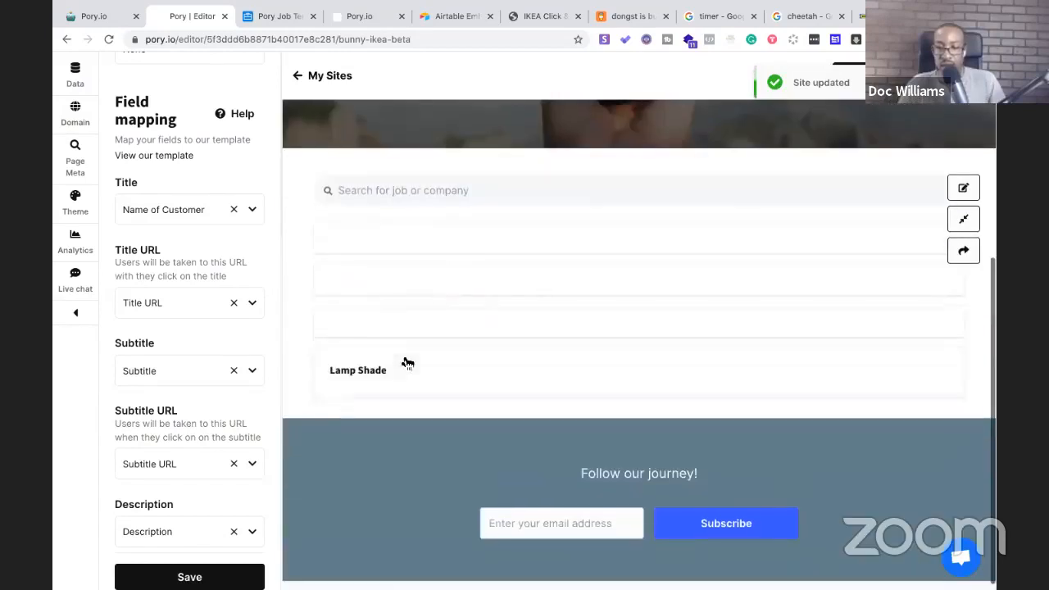
{"action": "scroll", "coordinate": [438, 351], "scroll_direction": "up", "scroll_amount": 1}
{"action": "scroll", "coordinate": [437, 352], "scroll_direction": "down", "scroll_amount": 1}
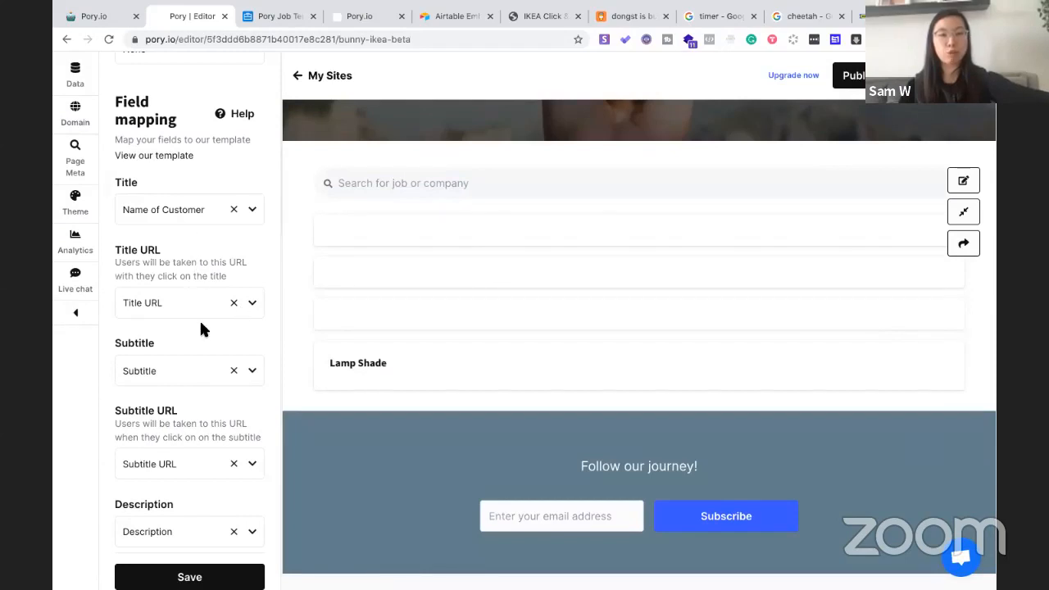
{"action": "scroll", "coordinate": [203, 327], "scroll_direction": "down", "scroll_amount": 5}
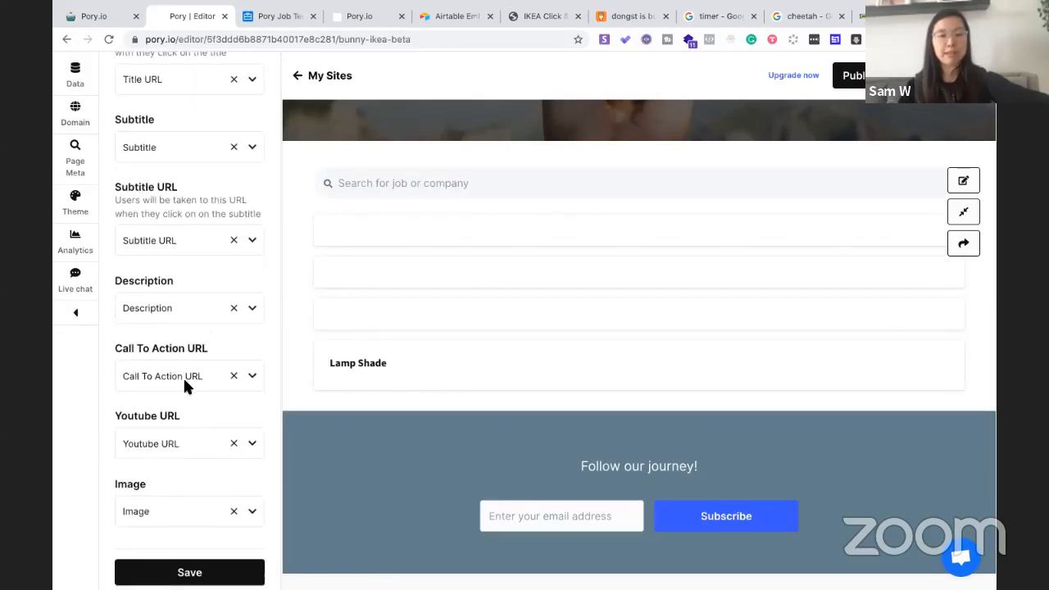
{"action": "left_click", "coordinate": [255, 372]}
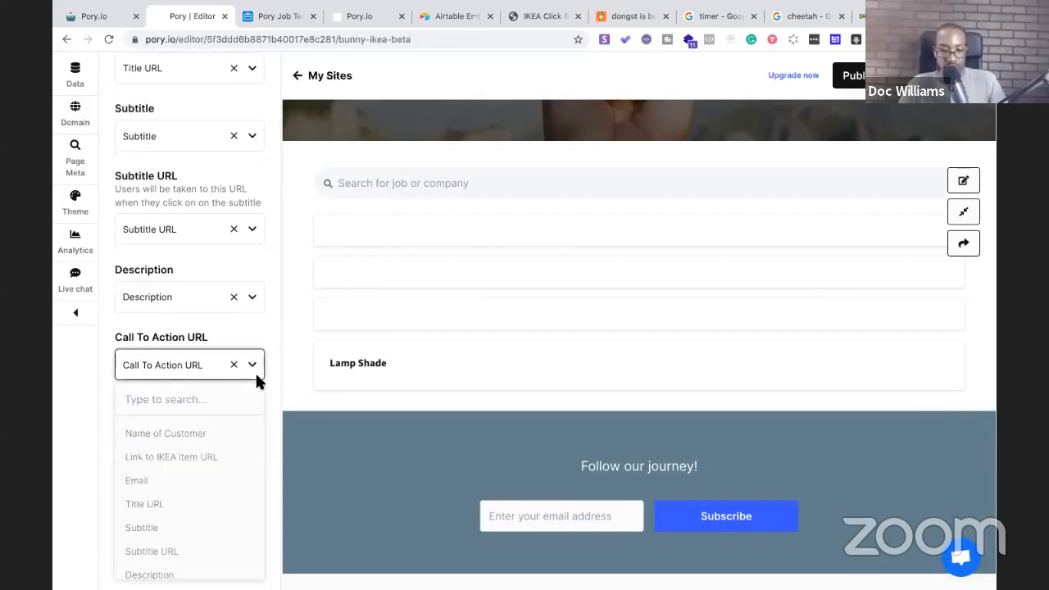
Set the Call To Action URL to 'Link to IKEA Item URL' and save
{"action": "left_click", "coordinate": [209, 459]}
{"action": "left_click", "coordinate": [209, 562]}
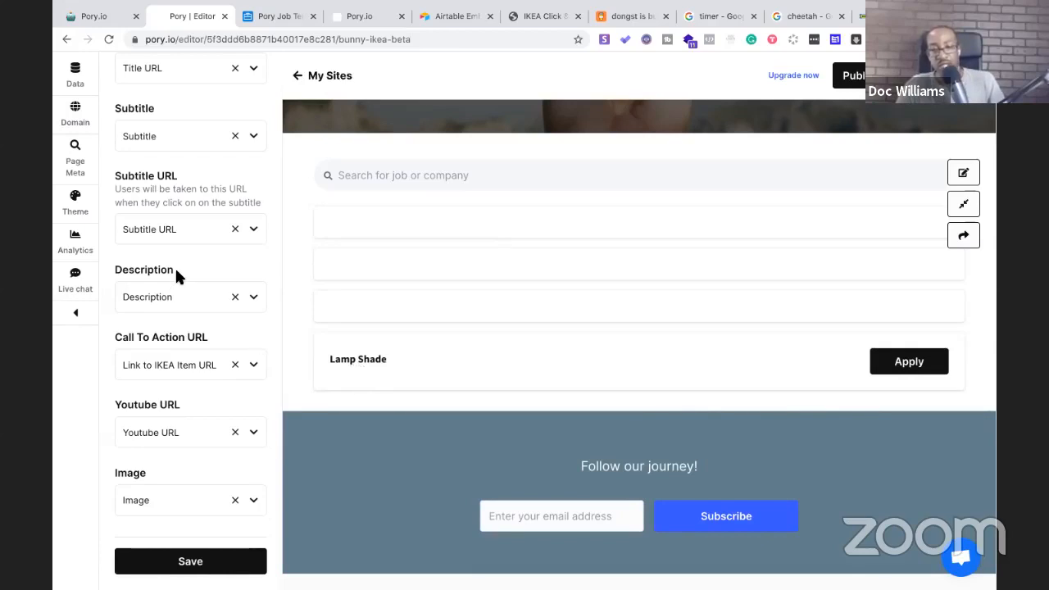
{"action": "scroll", "coordinate": [174, 266], "scroll_direction": "up", "scroll_amount": 10}
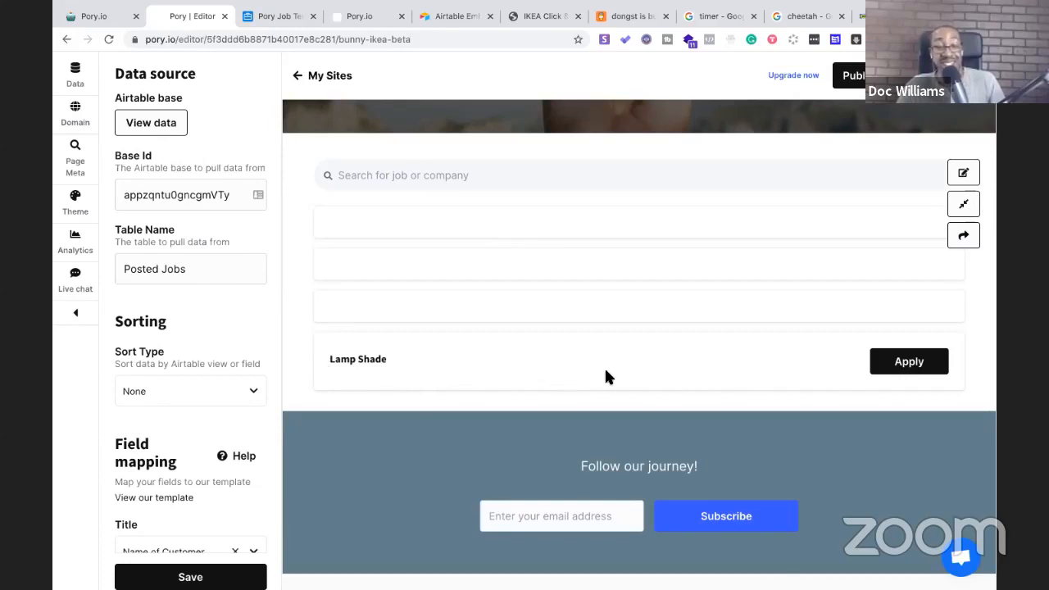
Follow the Lamp Shade listing's Apply link to the RINGSTA page, then return to Airtable beside the editor
{"action": "left_click", "coordinate": [897, 371]}
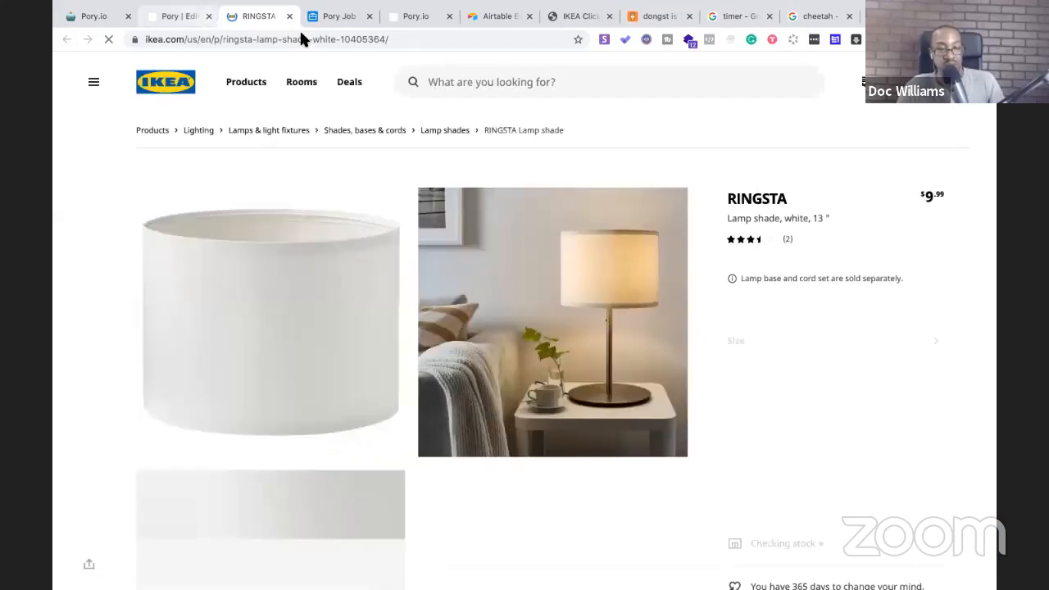
{"action": "key", "text": "ctrl+shift+Tab"}
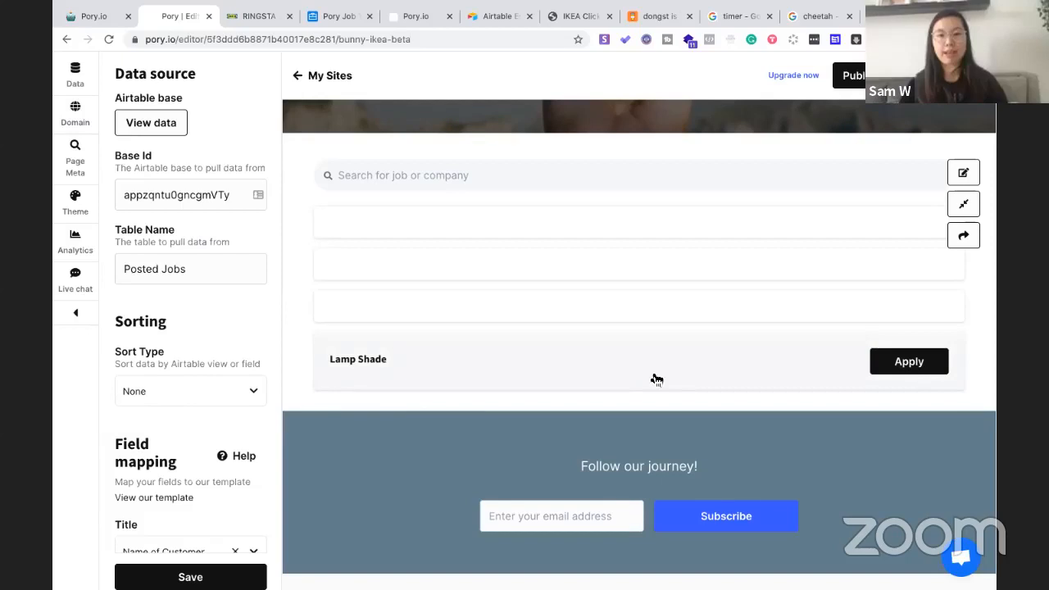
{"action": "scroll", "coordinate": [172, 302], "scroll_direction": "up", "scroll_amount": 1}
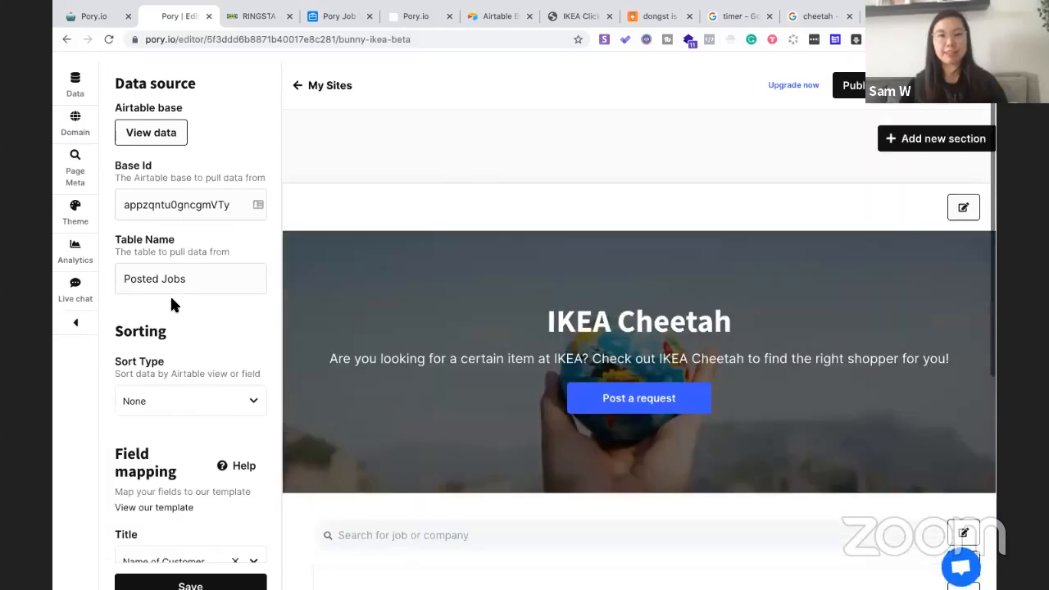
{"action": "left_click", "coordinate": [341, 18]}
{"action": "left_click_drag", "start_coordinate": [339, 19], "coordinate": [271, 15]}
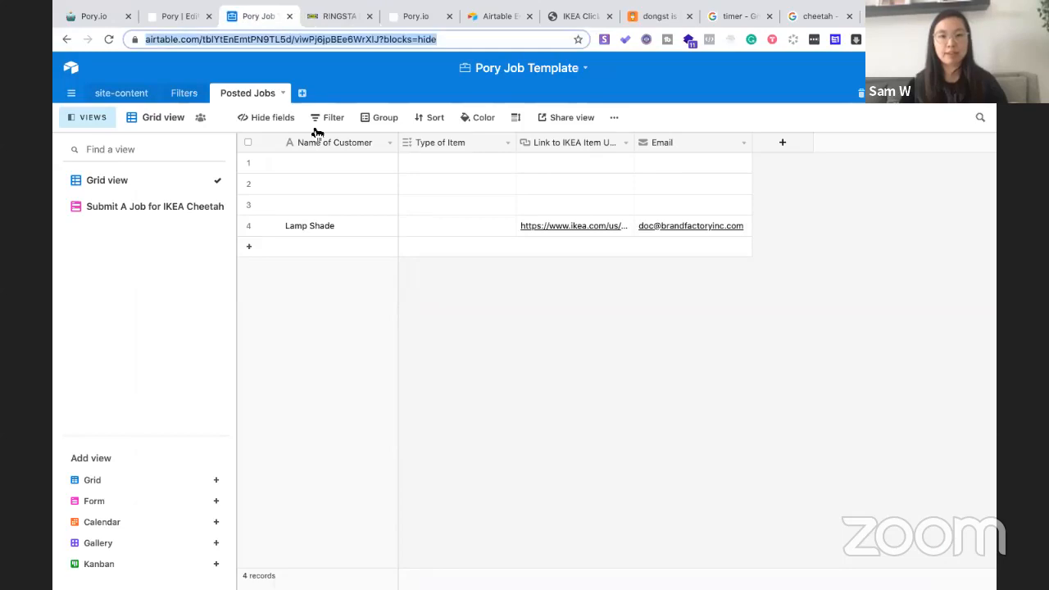
Inspect the Lamp Shade record and live site, then open the 'Submit A Job for IKEA Cheetah' form view
{"action": "left_click", "coordinate": [328, 225]}
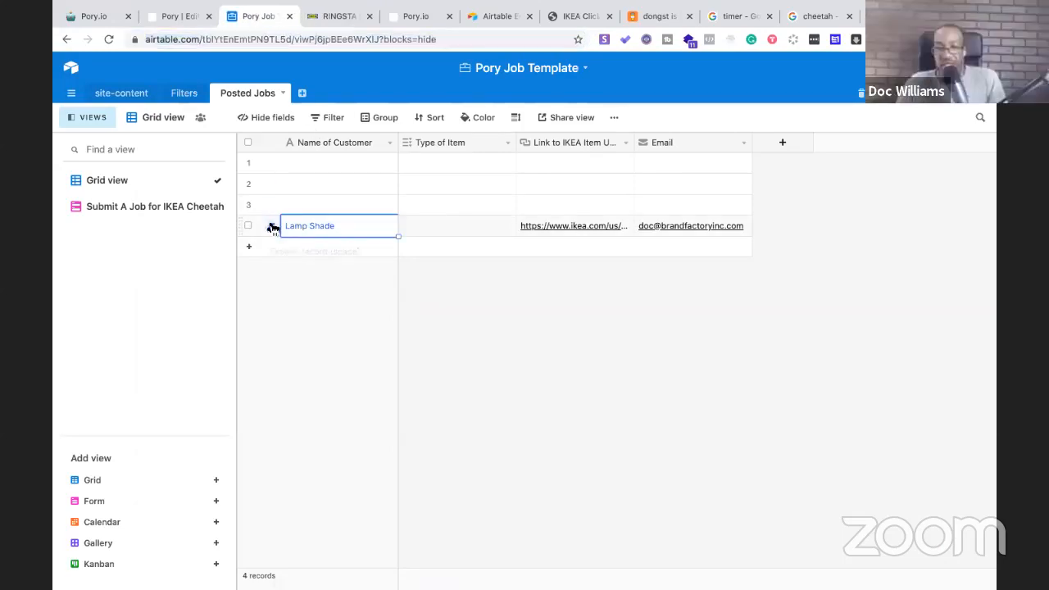
{"action": "left_click", "coordinate": [247, 226]}
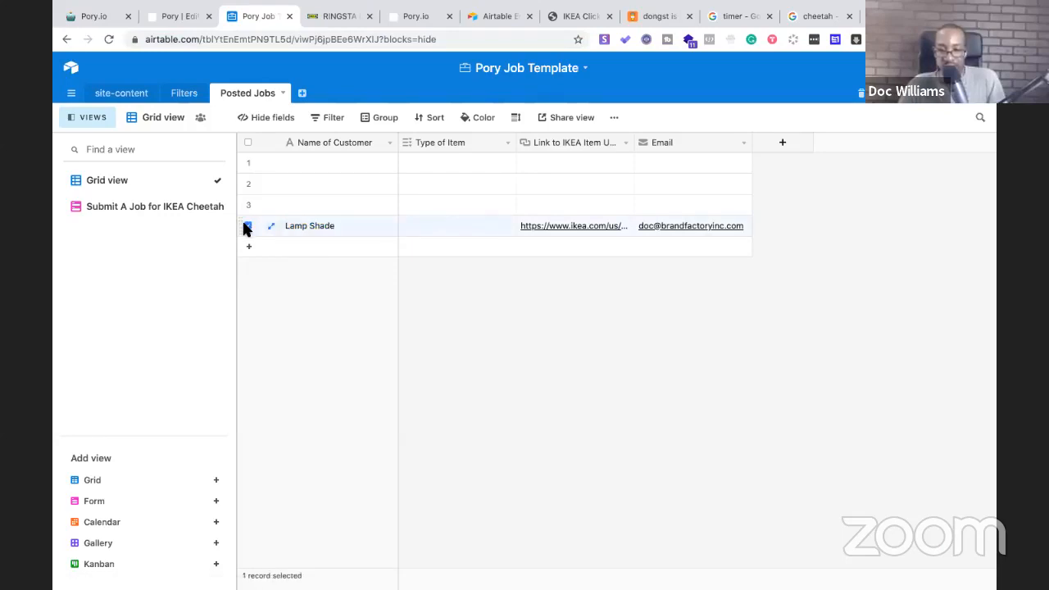
{"action": "left_click", "coordinate": [247, 227]}
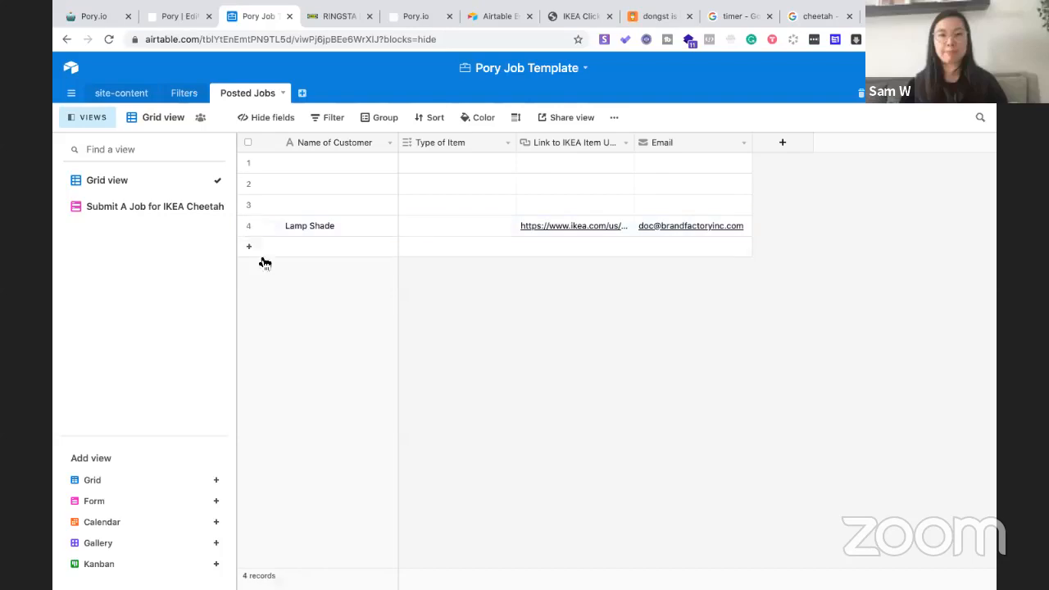
{"action": "left_click", "coordinate": [410, 18]}
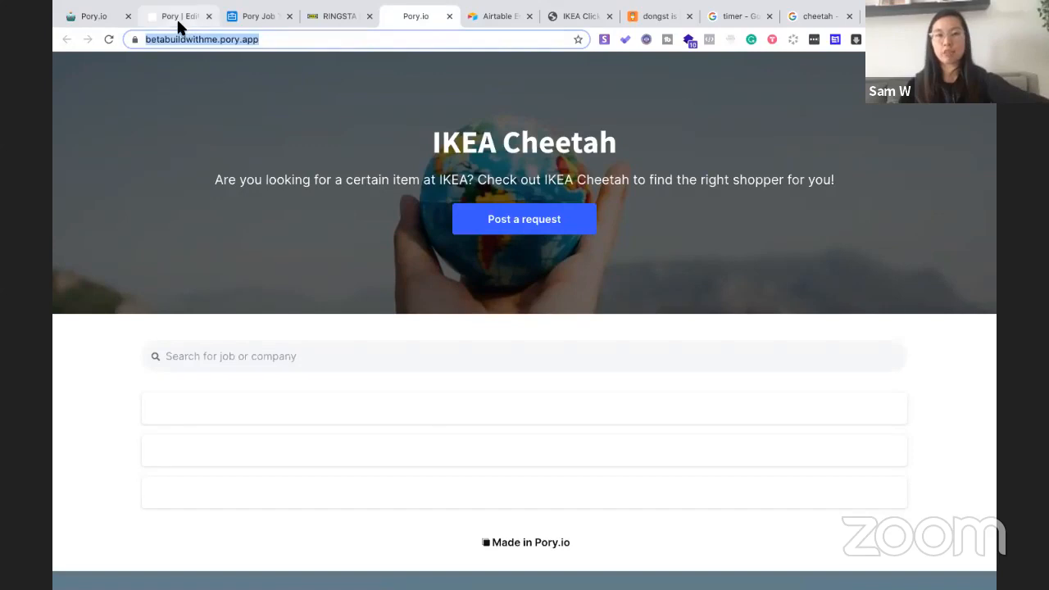
{"action": "left_click", "coordinate": [252, 18]}
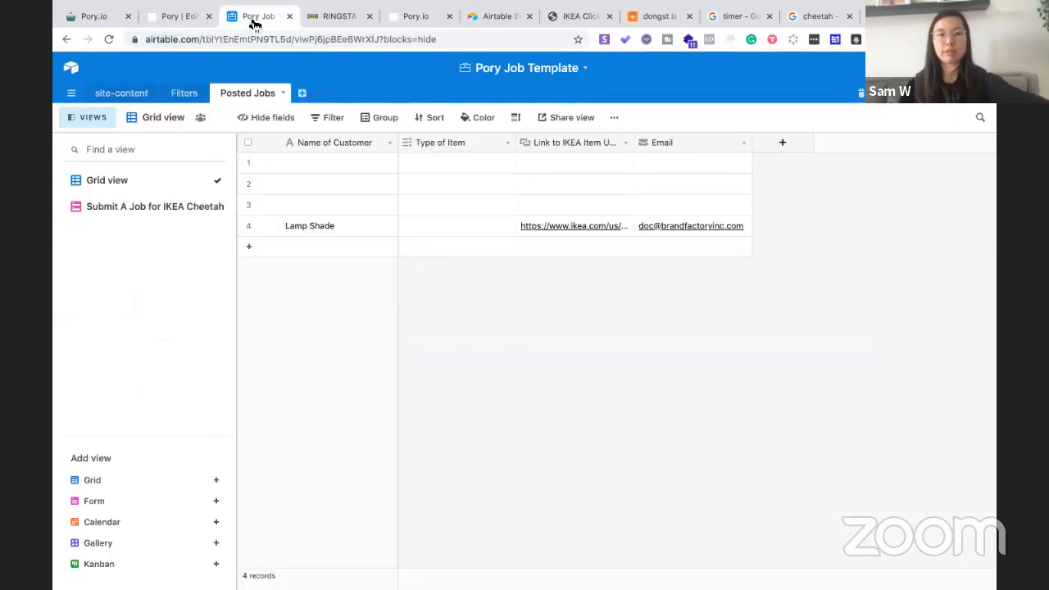
{"action": "left_click", "coordinate": [148, 208]}
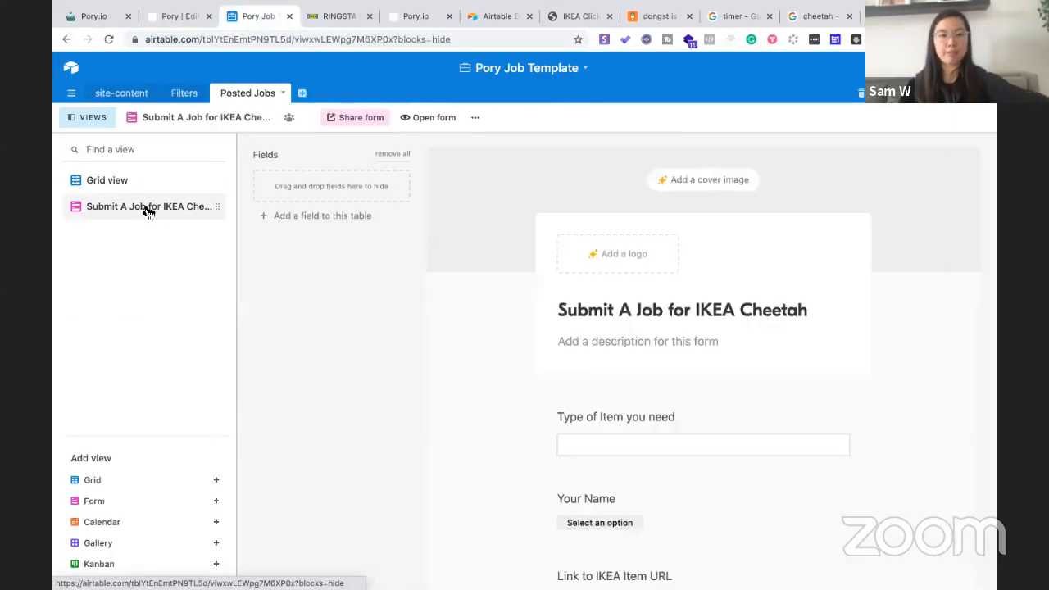
{"action": "scroll", "coordinate": [547, 240], "scroll_direction": "down", "scroll_amount": 3}
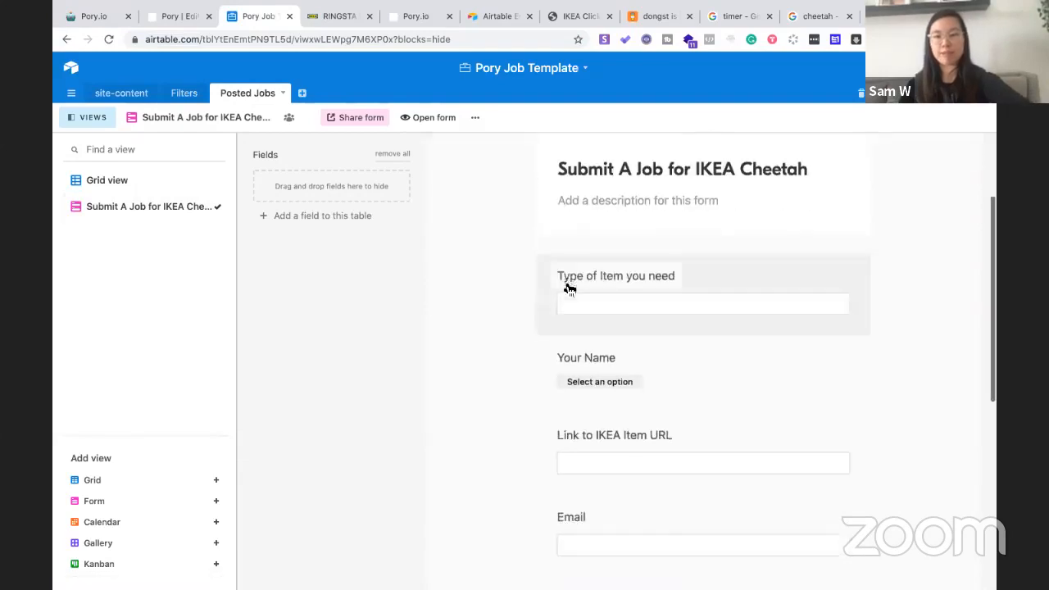
{"action": "left_click", "coordinate": [577, 284]}
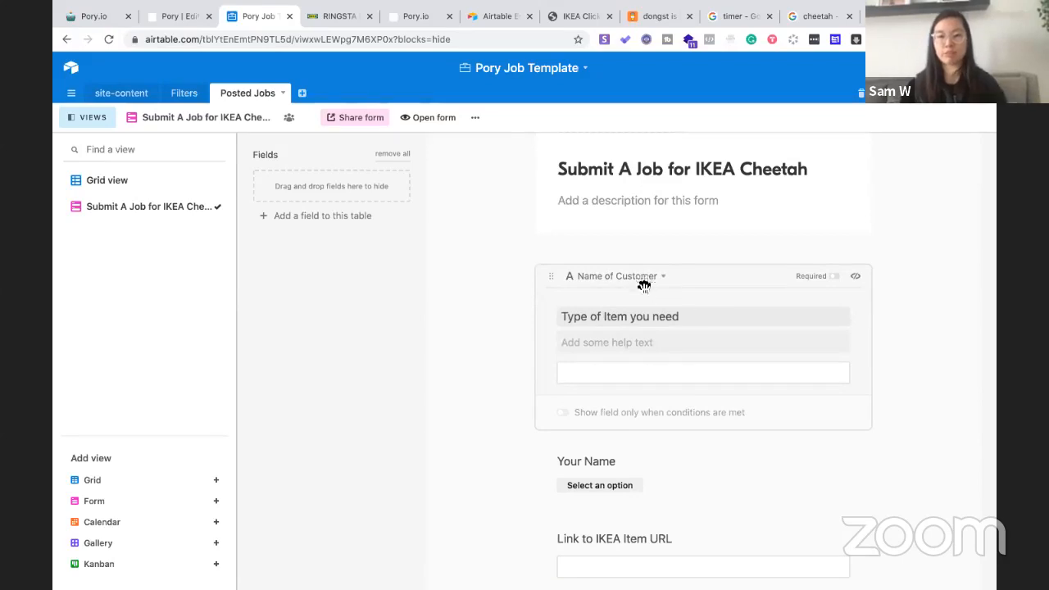
{"action": "scroll", "coordinate": [639, 309], "scroll_direction": "down", "scroll_amount": 3}
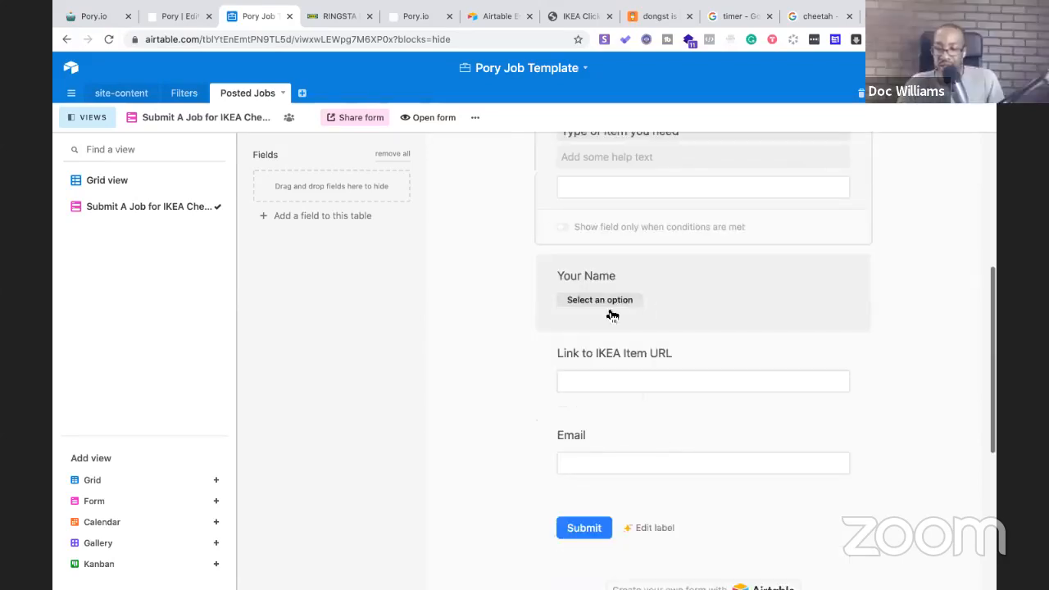
{"action": "left_click", "coordinate": [610, 302]}
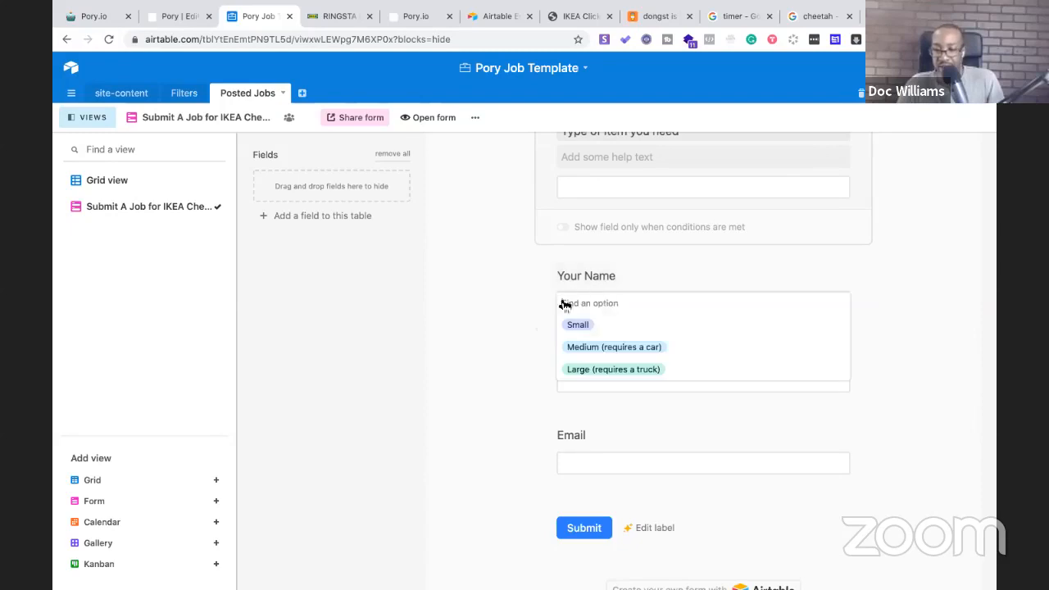
{"action": "left_click", "coordinate": [531, 299]}
{"action": "scroll", "coordinate": [529, 303], "scroll_direction": "down", "scroll_amount": 2}
{"action": "scroll", "coordinate": [554, 266], "scroll_direction": "up", "scroll_amount": 1}
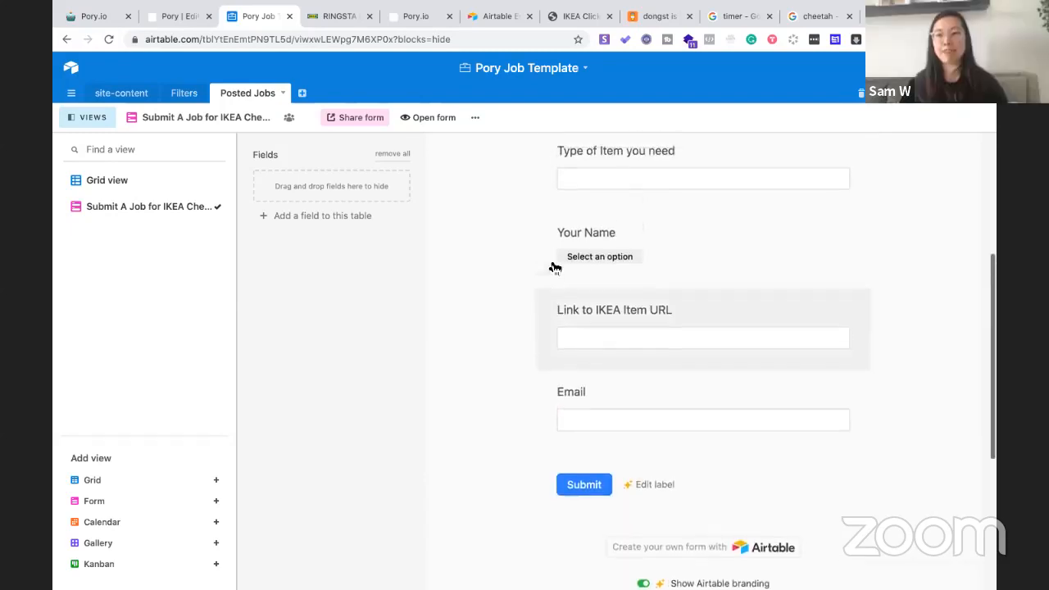
{"action": "left_click", "coordinate": [592, 234]}
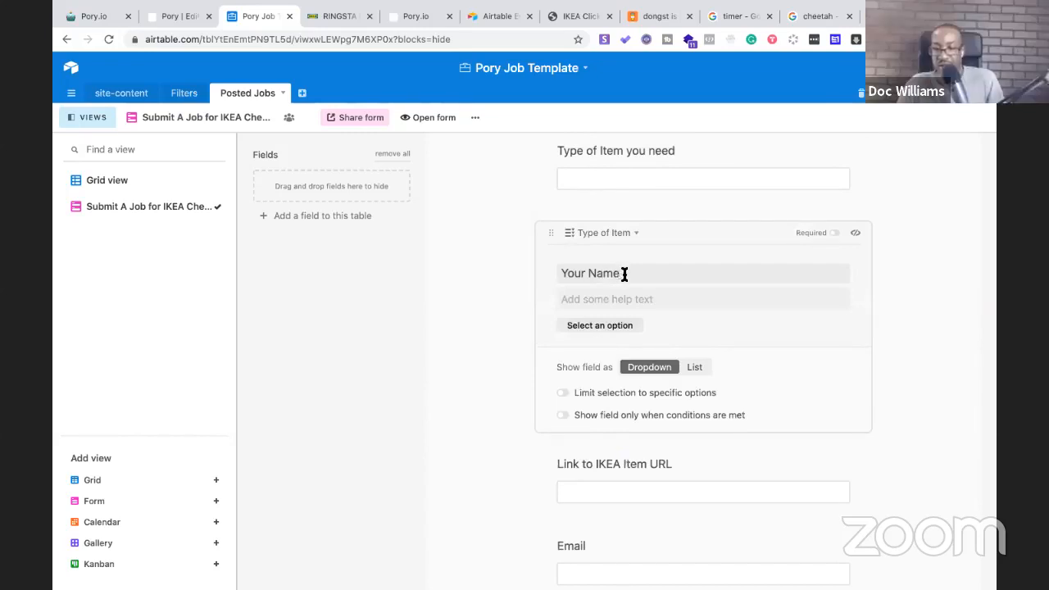
{"action": "left_click", "coordinate": [157, 181]}
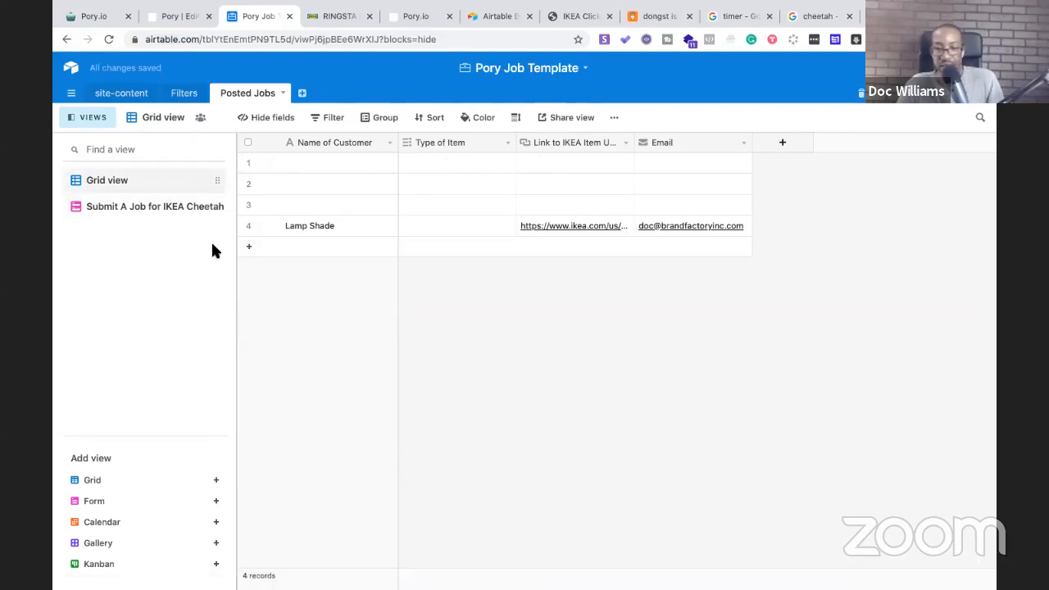
{"action": "left_click", "coordinate": [119, 211]}
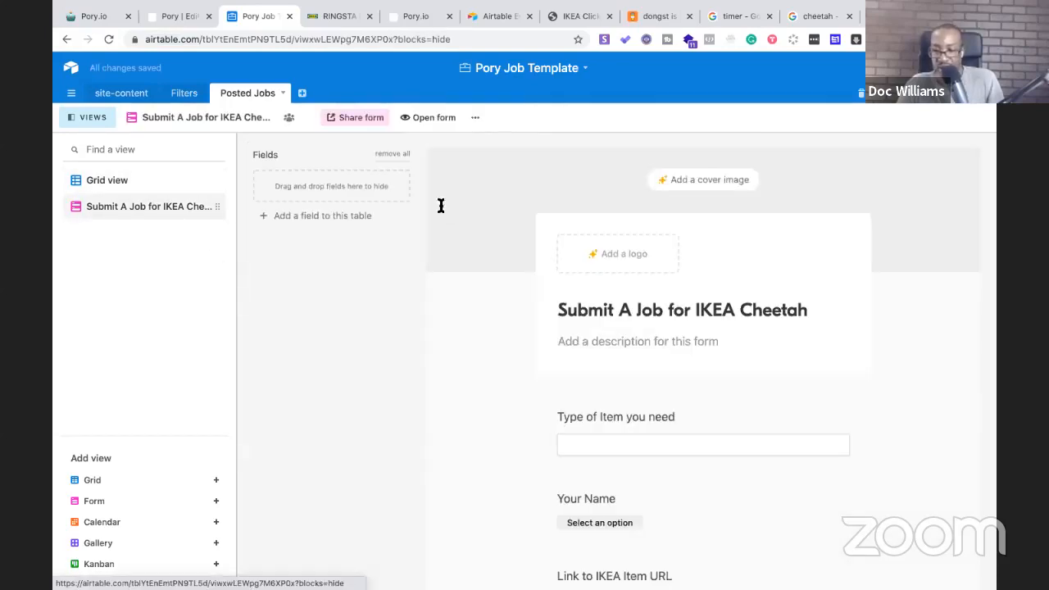
{"action": "scroll", "coordinate": [636, 319], "scroll_direction": "down", "scroll_amount": 3}
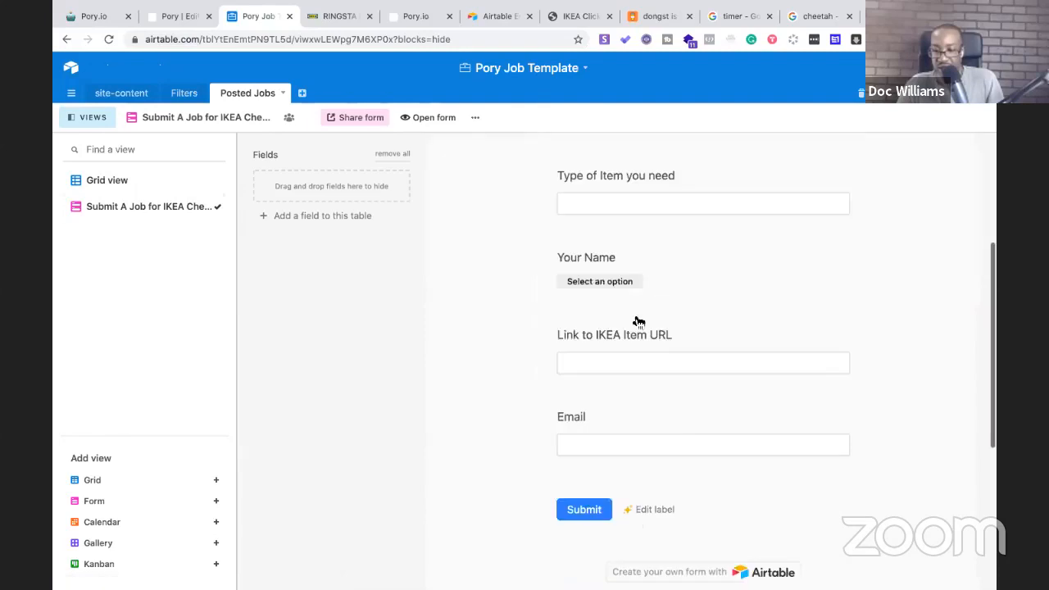
{"action": "left_click", "coordinate": [582, 255]}
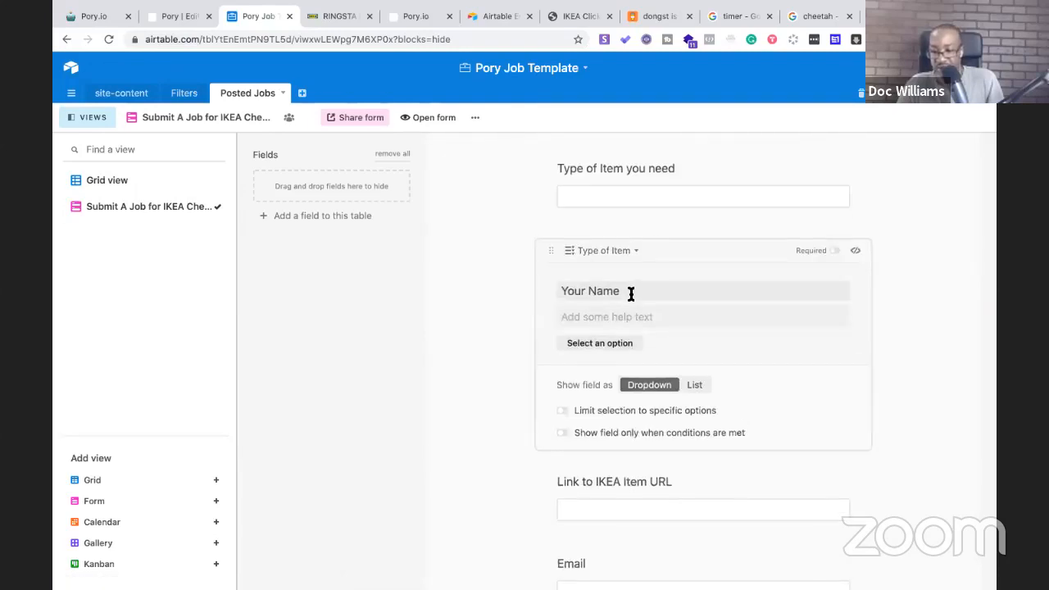
Rename the 'Your Name' question label to 'Type of Item:'
{"action": "left_click_drag", "start_coordinate": [629, 292], "coordinate": [555, 291]}
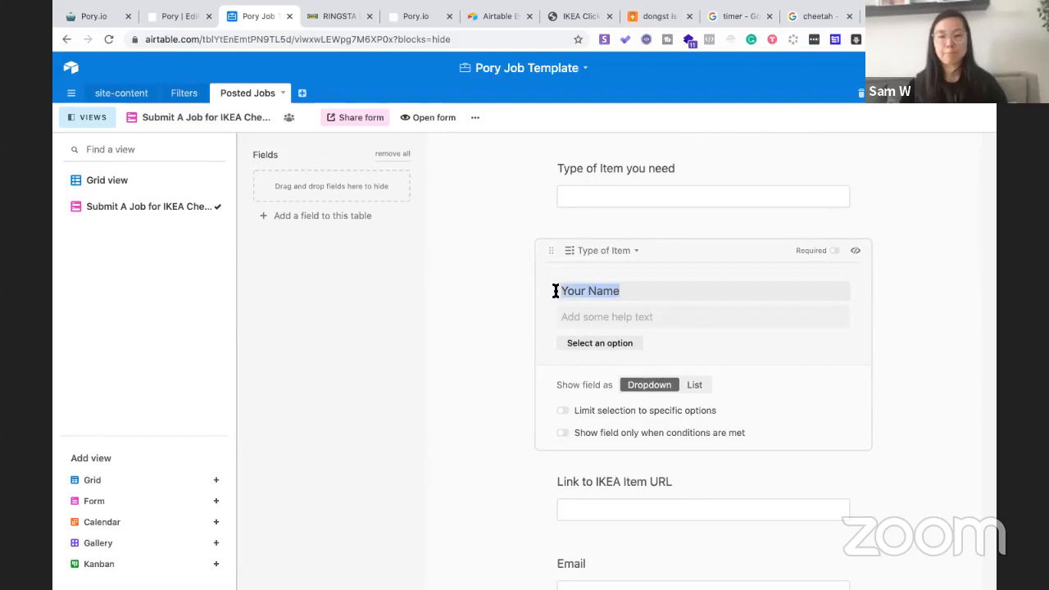
{"action": "type", "text": "Typ"}
{"action": "key", "text": "BackSpace"}
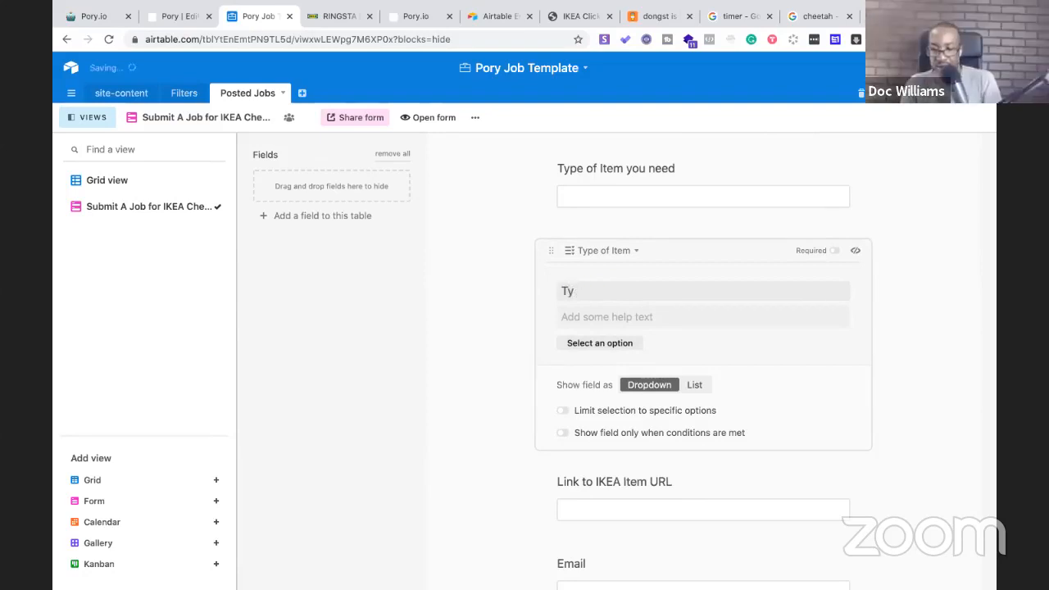
{"action": "type", "text": "pe of Item:"}
{"action": "left_click", "coordinate": [500, 320]}
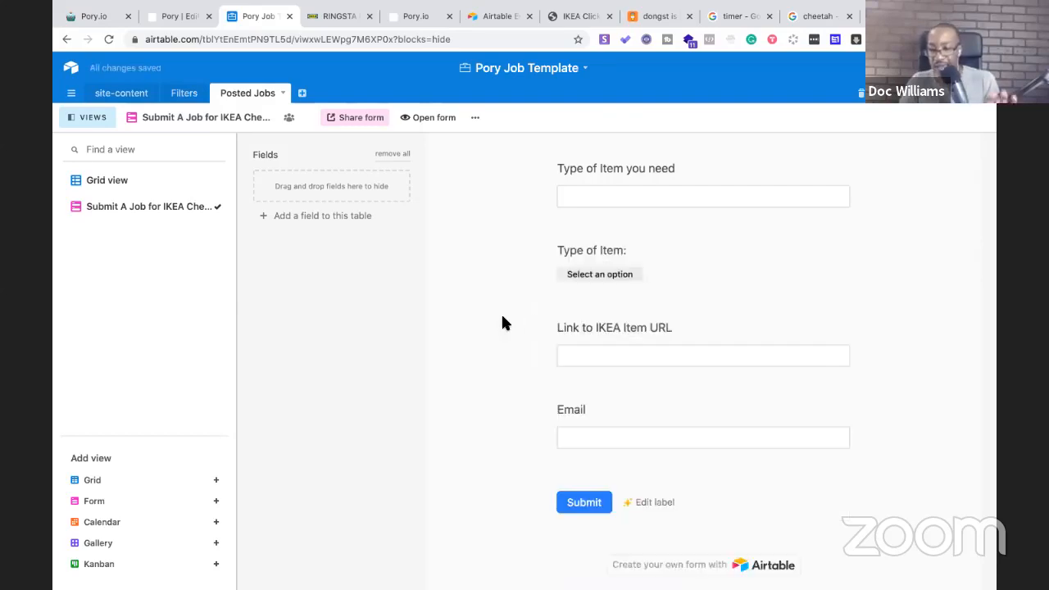
Rename the 'Type of Item you need' label to 'Your Name' and review the form
{"action": "scroll", "coordinate": [546, 304], "scroll_direction": "up", "scroll_amount": 2}
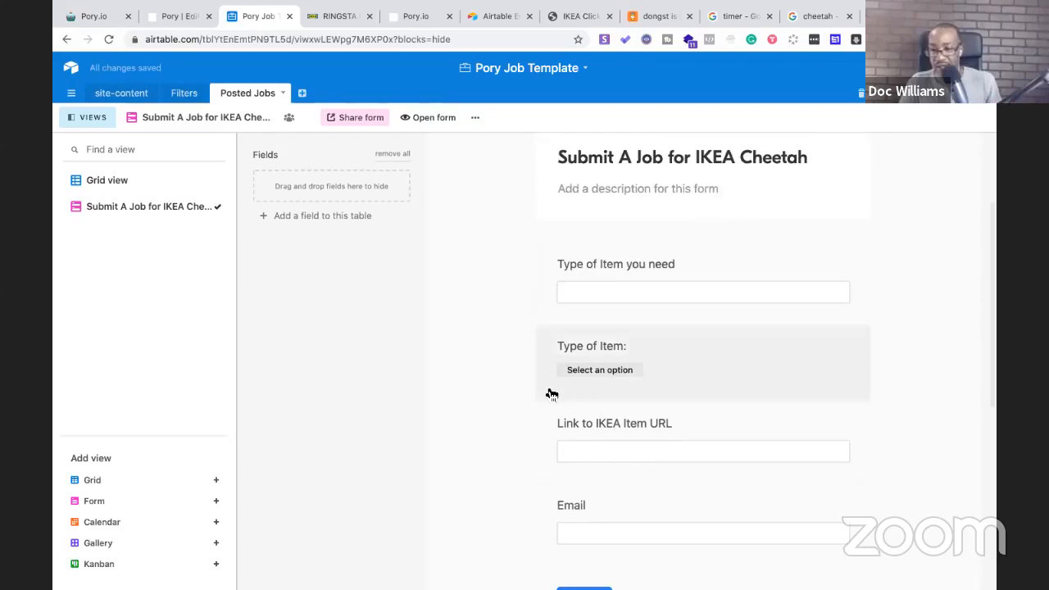
{"action": "scroll", "coordinate": [549, 377], "scroll_direction": "up", "scroll_amount": 1}
{"action": "left_click", "coordinate": [585, 310]}
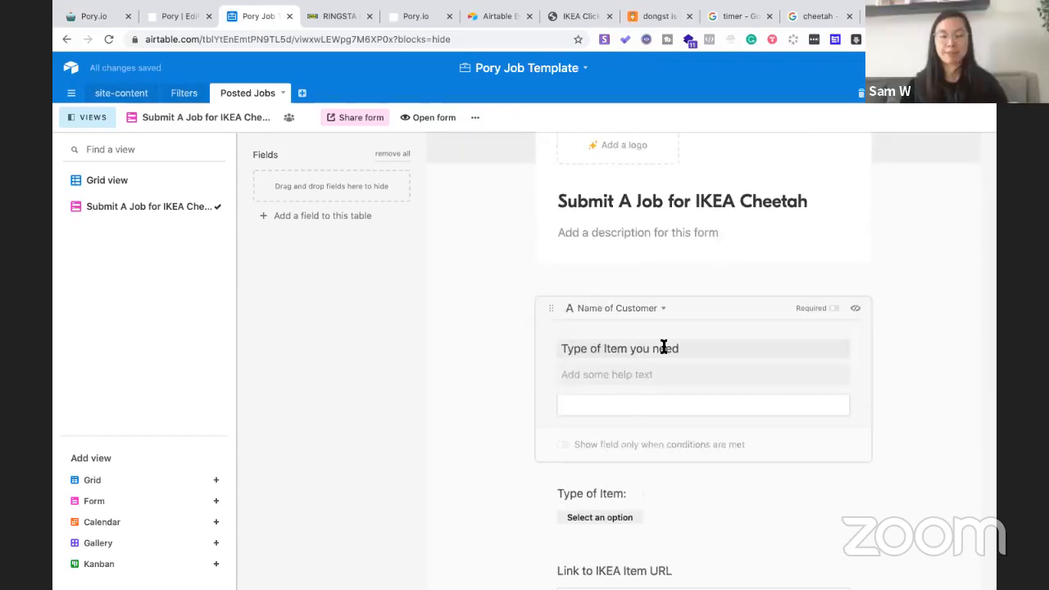
{"action": "left_click_drag", "start_coordinate": [691, 348], "coordinate": [557, 348]}
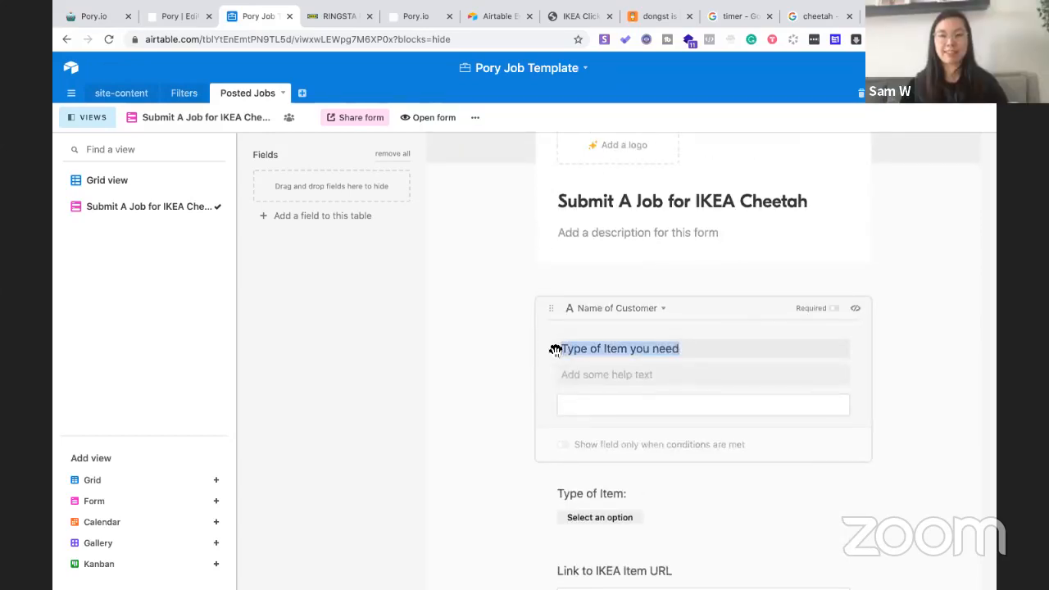
{"action": "type", "text": "Your Name"}
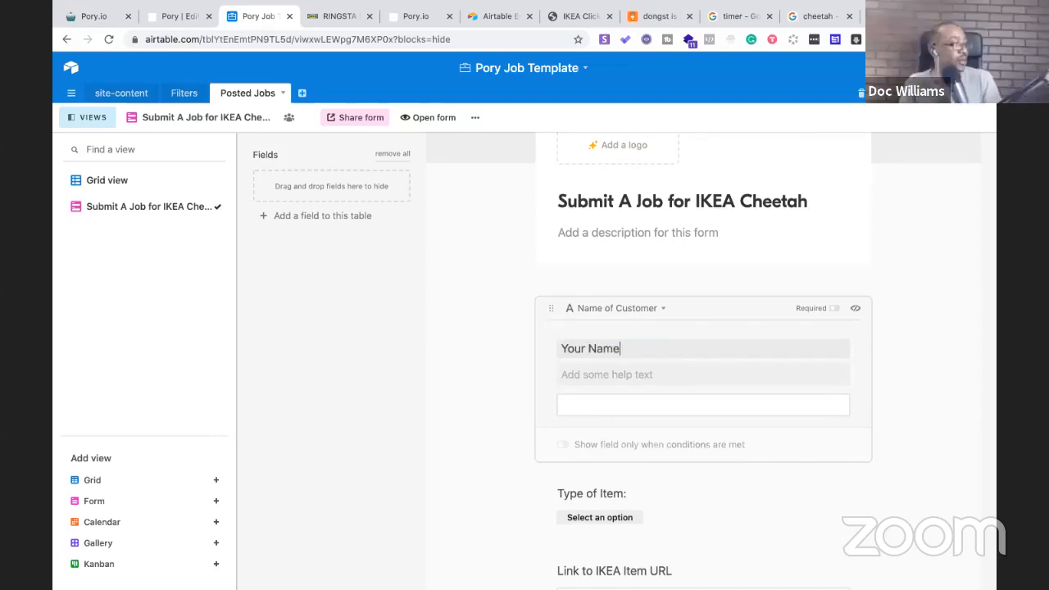
{"action": "left_click", "coordinate": [483, 412]}
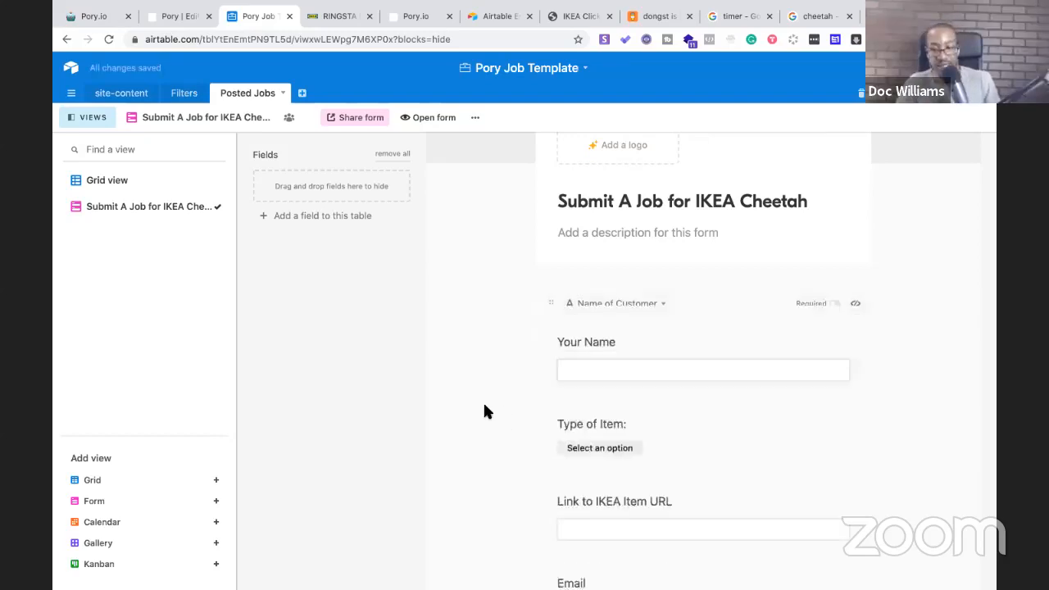
{"action": "scroll", "coordinate": [483, 411], "scroll_direction": "down", "scroll_amount": 3}
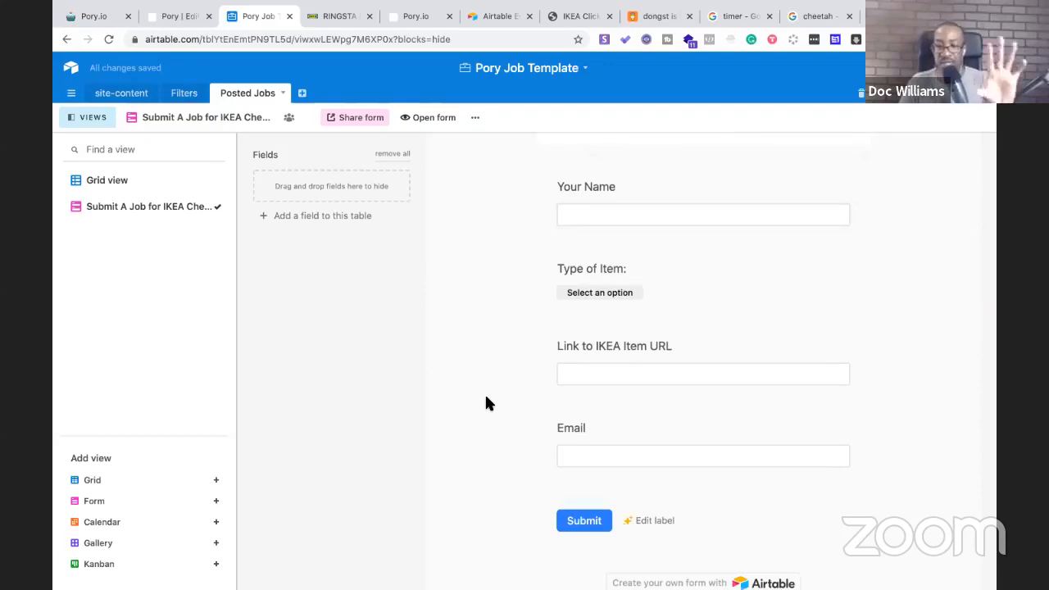
{"action": "scroll", "coordinate": [485, 403], "scroll_direction": "down", "scroll_amount": 3}
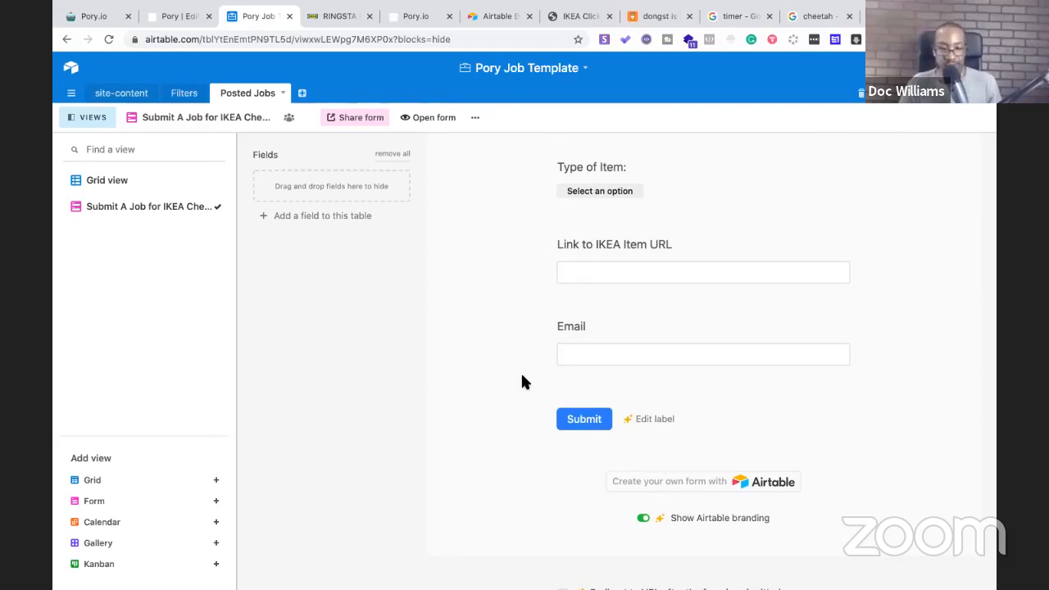
{"action": "scroll", "coordinate": [522, 375], "scroll_direction": "up", "scroll_amount": 6}
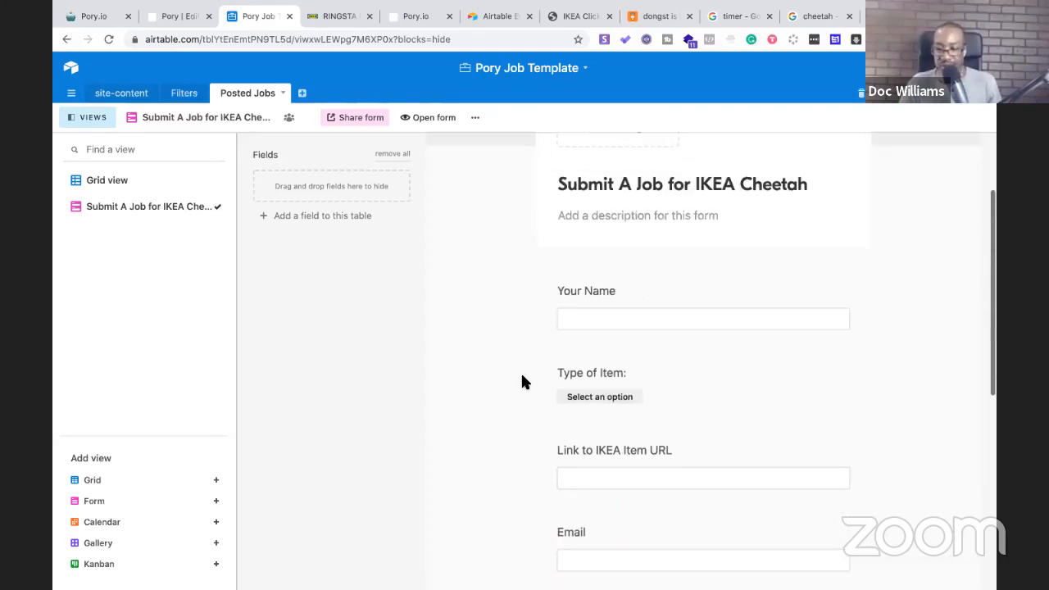
{"action": "scroll", "coordinate": [522, 376], "scroll_direction": "up", "scroll_amount": 3}
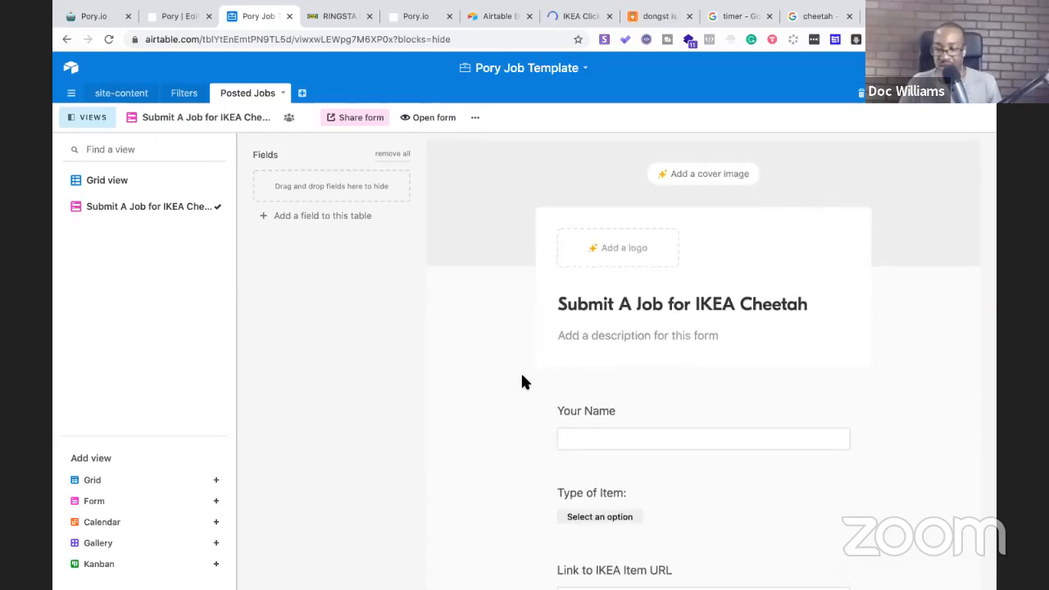
{"action": "scroll", "coordinate": [522, 376], "scroll_direction": "down", "scroll_amount": 3}
{"action": "scroll", "coordinate": [522, 381], "scroll_direction": "down", "scroll_amount": 3}
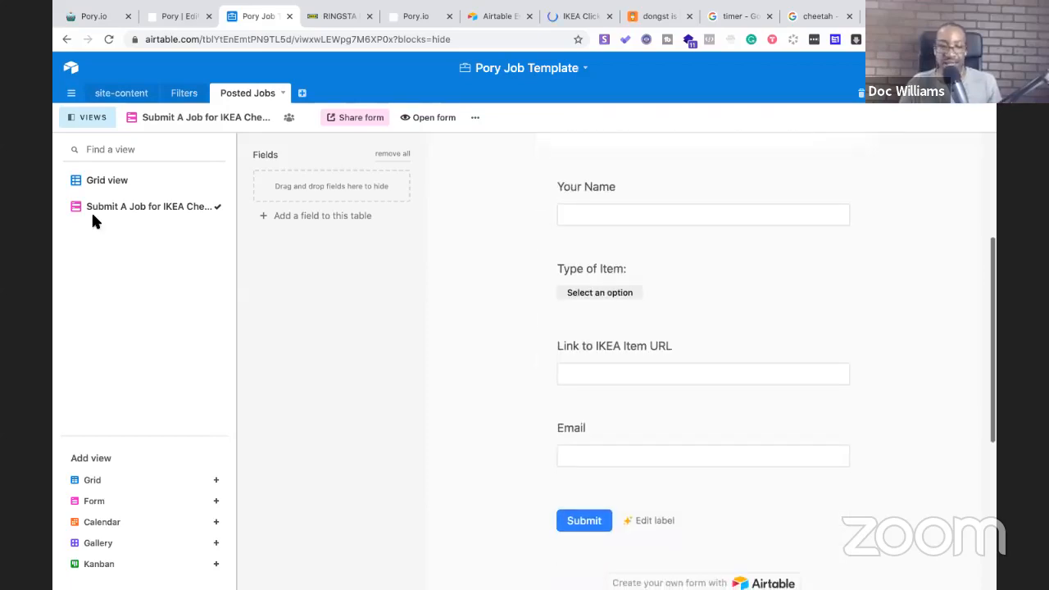
{"action": "scroll", "coordinate": [93, 221], "scroll_direction": "down", "scroll_amount": 3}
Switch to Grid view and check the RINGSTA page, editor and stopwatch before returning to Airtable
{"action": "left_click", "coordinate": [106, 180]}
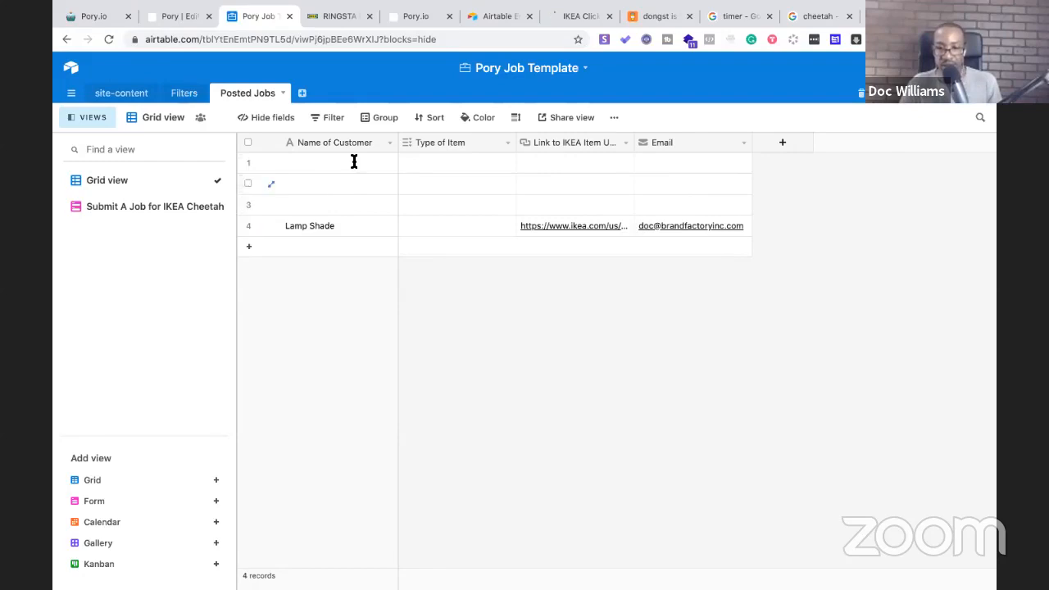
{"action": "left_click", "coordinate": [323, 16]}
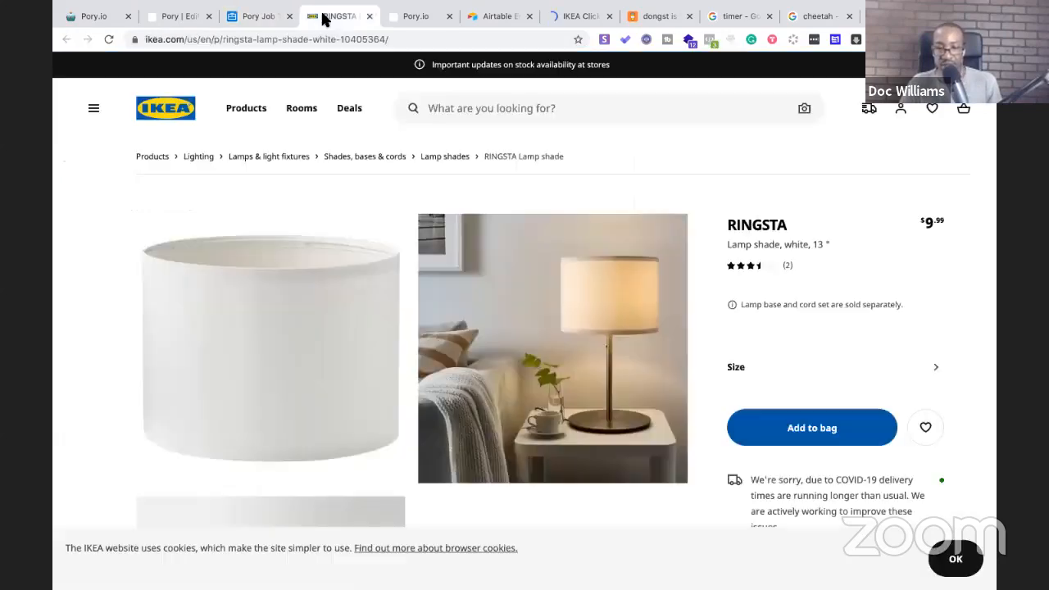
{"action": "left_click", "coordinate": [236, 18]}
{"action": "left_click", "coordinate": [170, 17]}
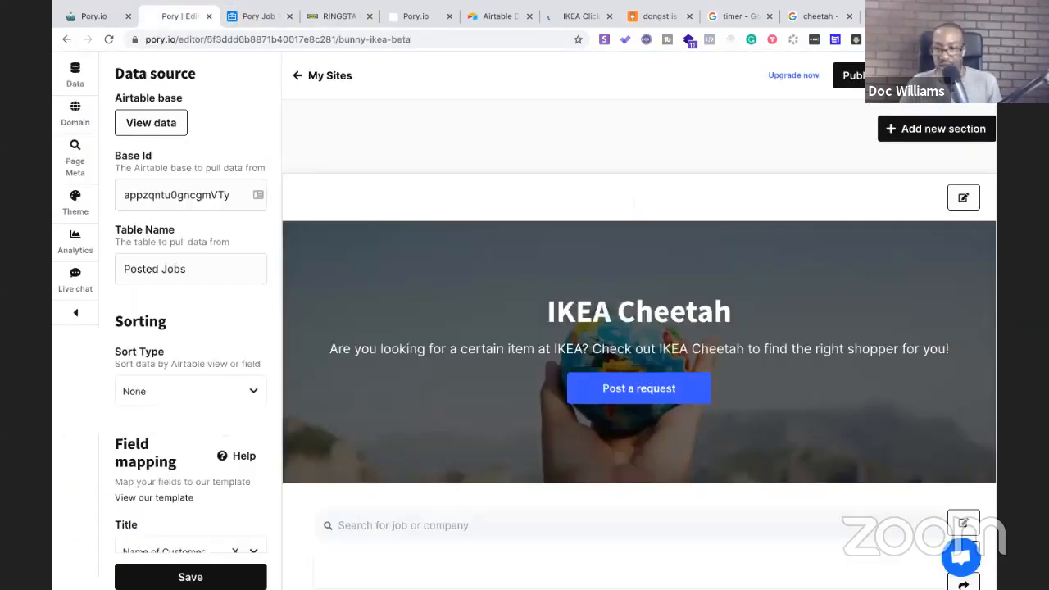
{"action": "left_click", "coordinate": [728, 23]}
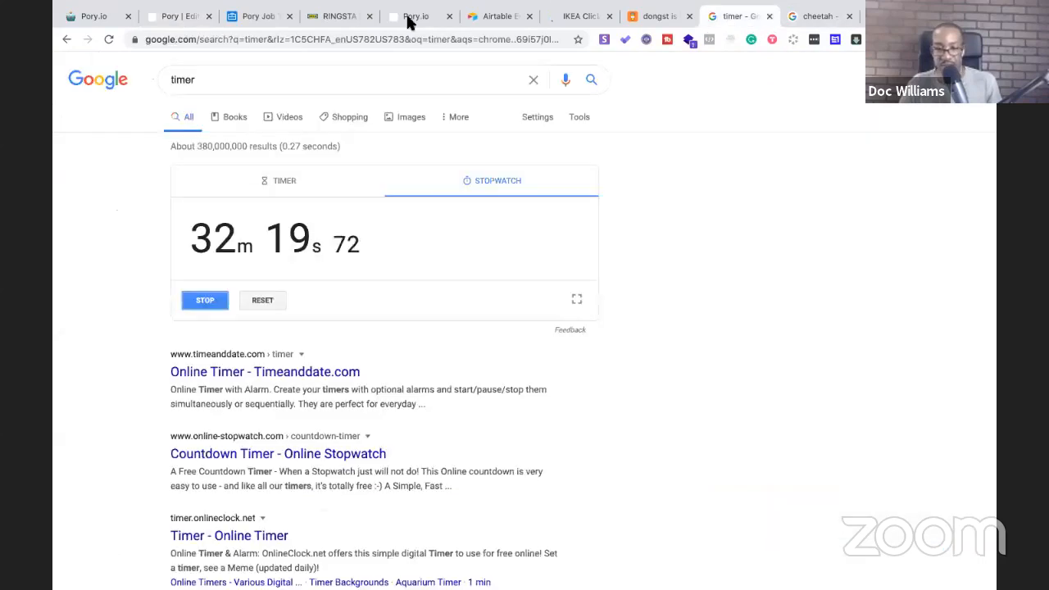
{"action": "left_click", "coordinate": [254, 23]}
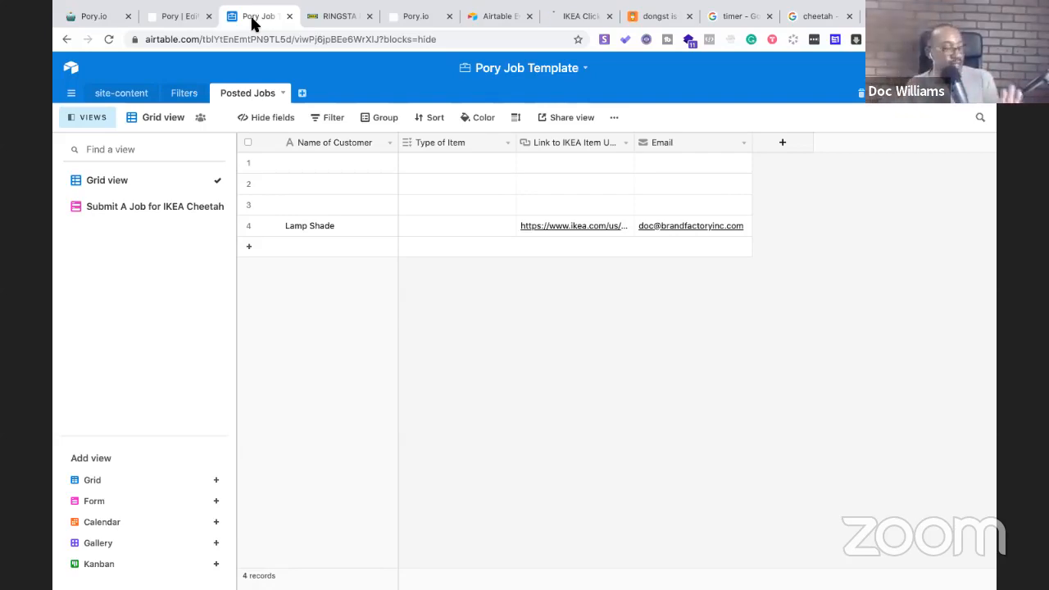
Review IKEA Click & Collect store availability, then go back to the Pory editor
{"action": "left_click", "coordinate": [573, 21]}
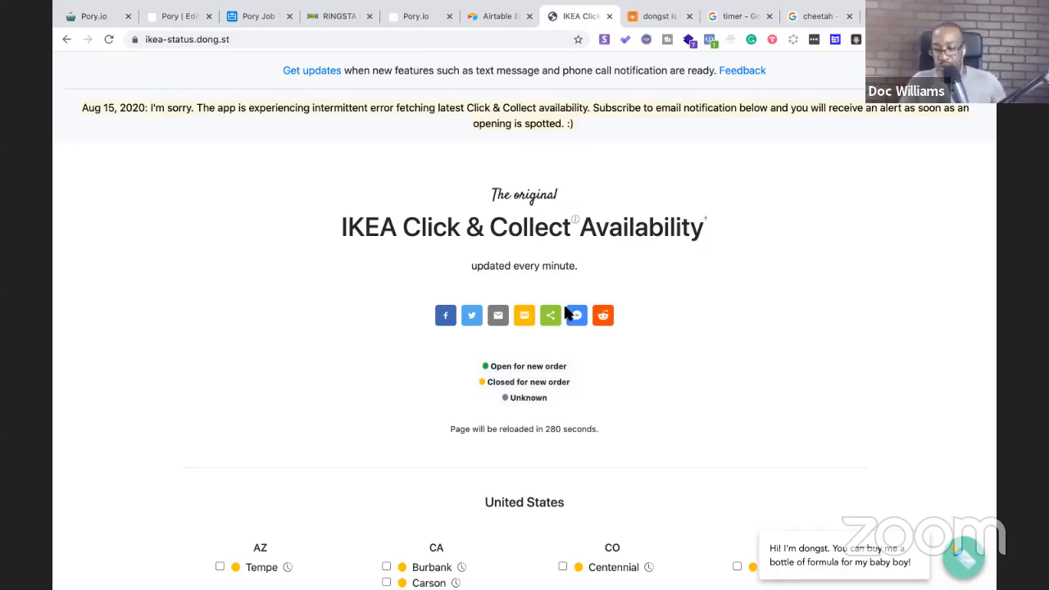
{"action": "left_click", "coordinate": [172, 16]}
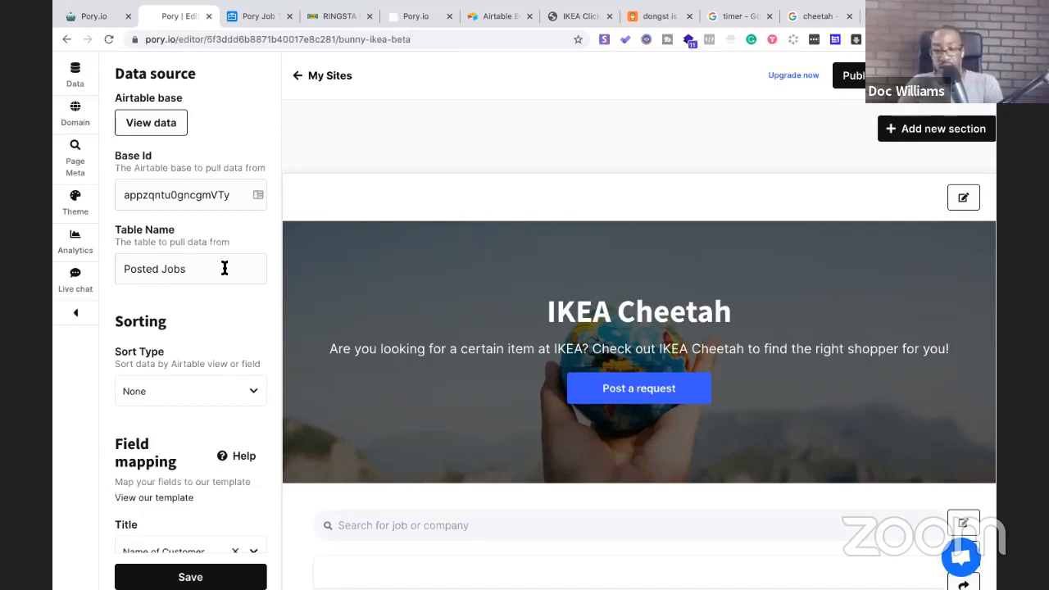
{"action": "scroll", "coordinate": [224, 268], "scroll_direction": "down", "scroll_amount": 1}
{"action": "scroll", "coordinate": [224, 268], "scroll_direction": "up", "scroll_amount": 1}
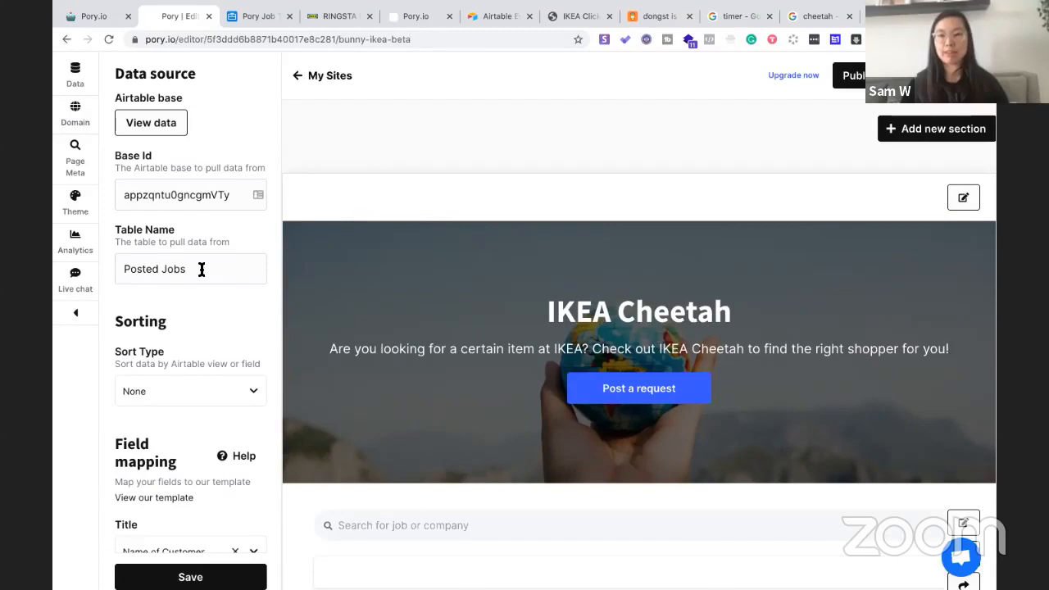
{"action": "scroll", "coordinate": [344, 281], "scroll_direction": "down", "scroll_amount": 2}
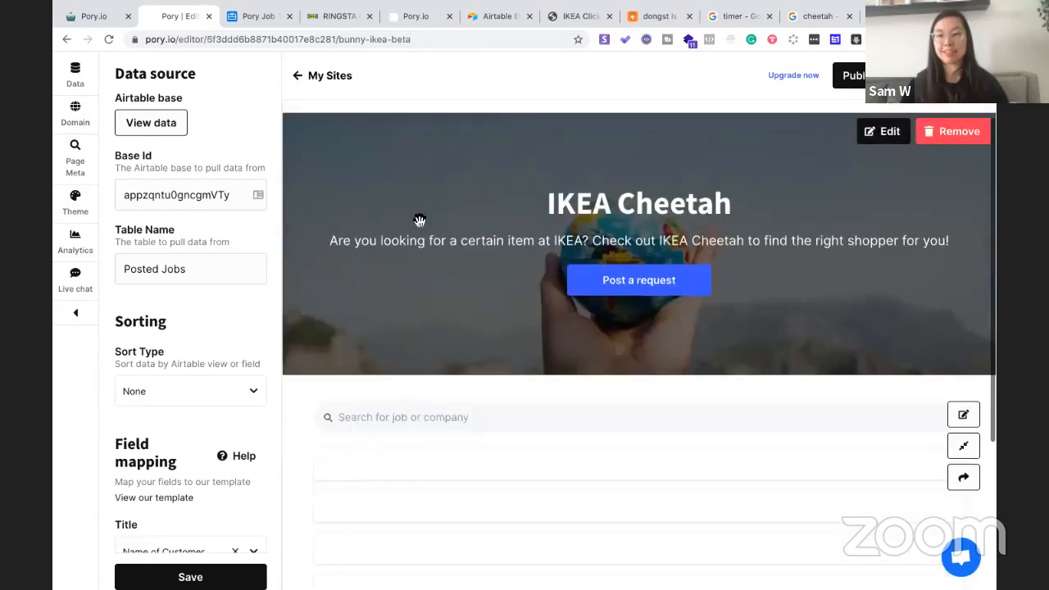
{"action": "scroll", "coordinate": [435, 215], "scroll_direction": "up", "scroll_amount": 2}
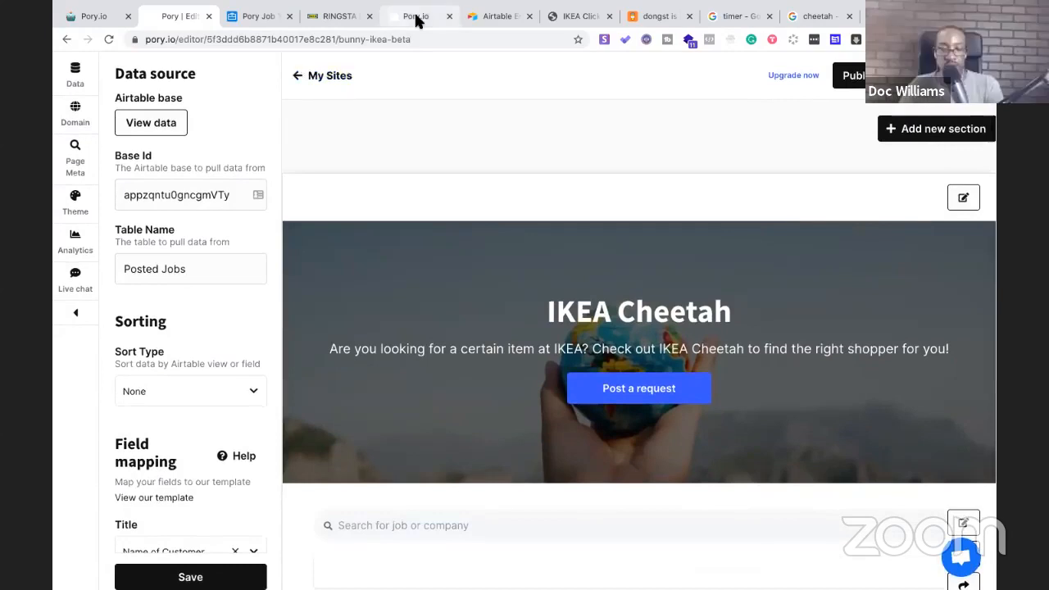
Reload the published IKEA Cheetah site and open the Post a request form
{"action": "left_click", "coordinate": [415, 18]}
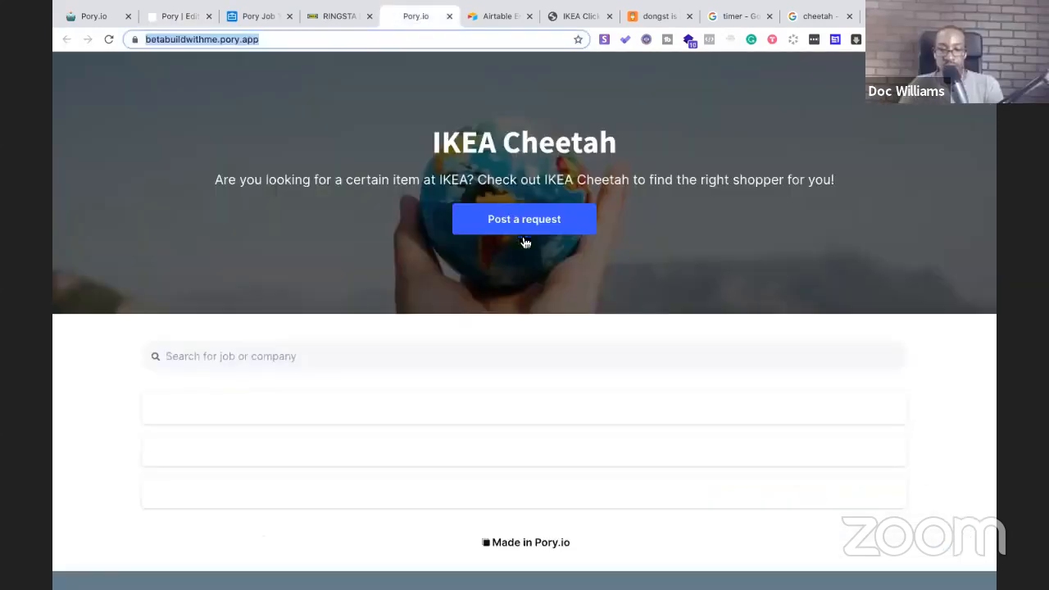
{"action": "left_click", "coordinate": [375, 41]}
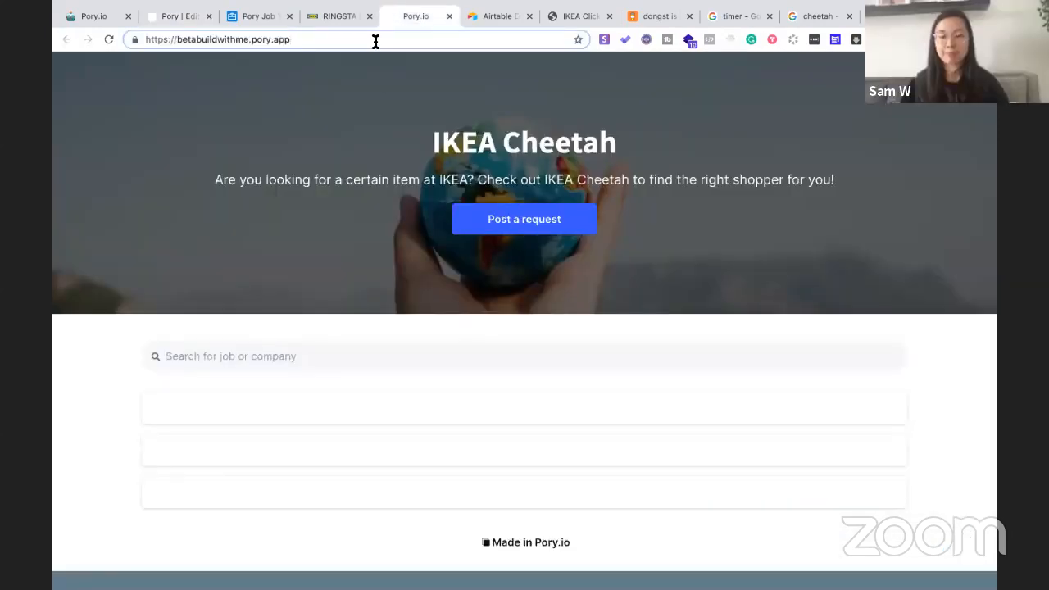
{"action": "key", "text": "Return"}
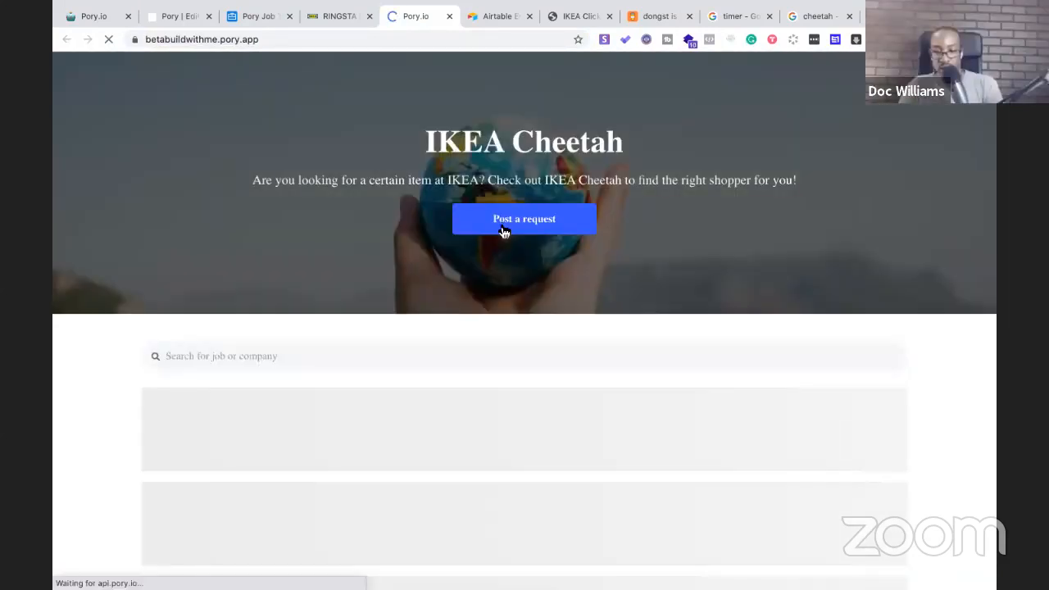
{"action": "left_click", "coordinate": [504, 229]}
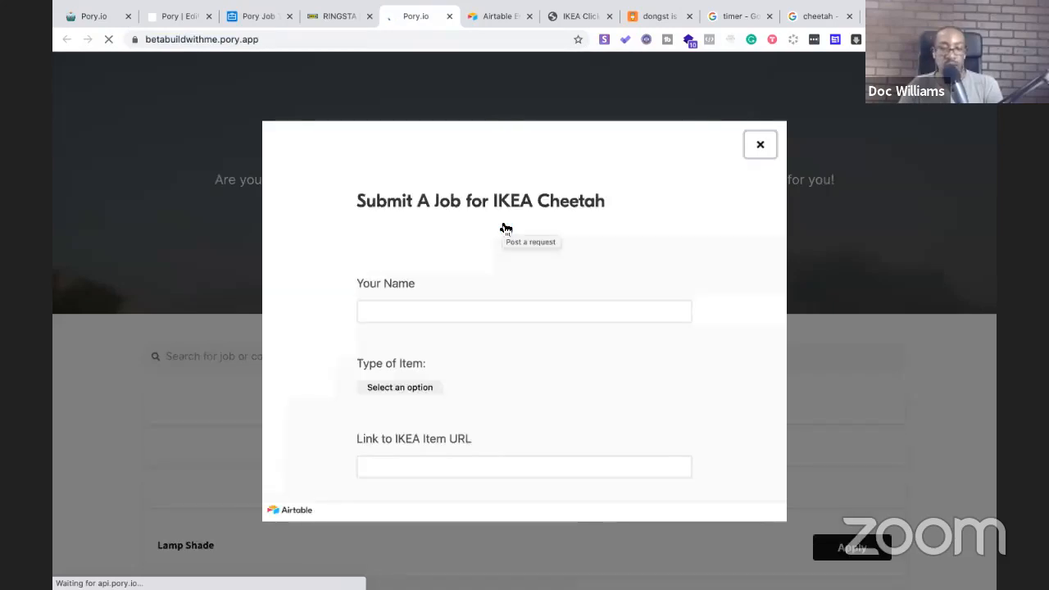
Enter the requester's name and set the item type to Small
{"action": "type", "text": "Dioc"}
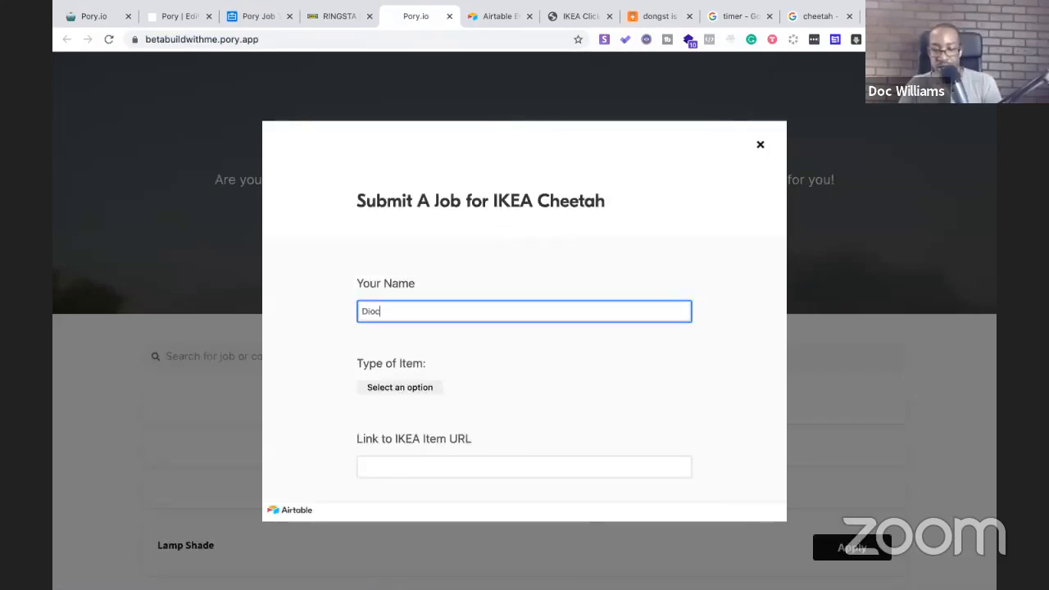
{"action": "key", "text": "BackSpace"}
{"action": "key", "text": "BackSpace"}
{"action": "key", "text": "BackSpace"}
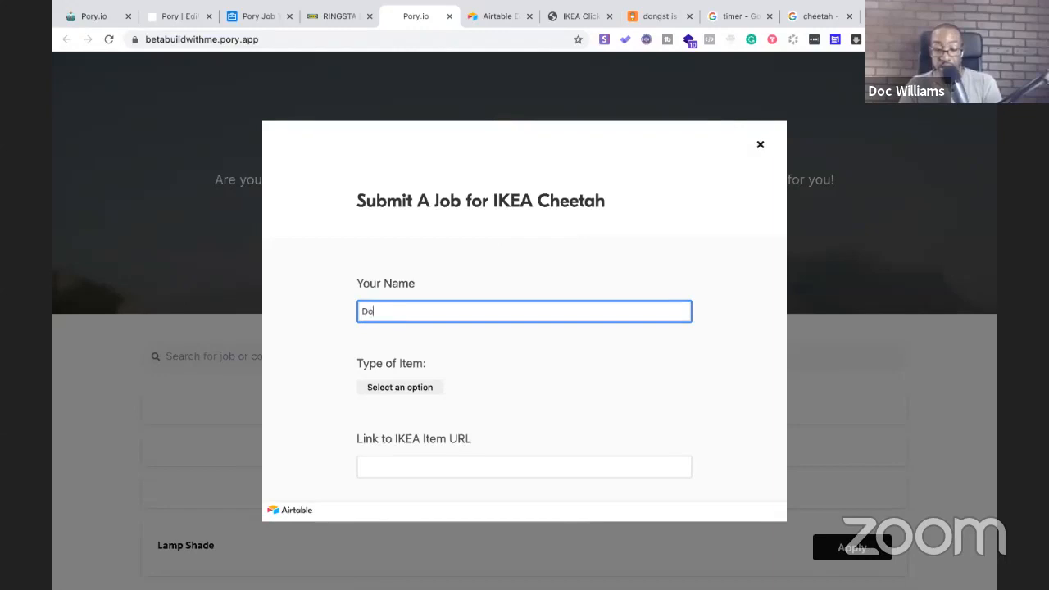
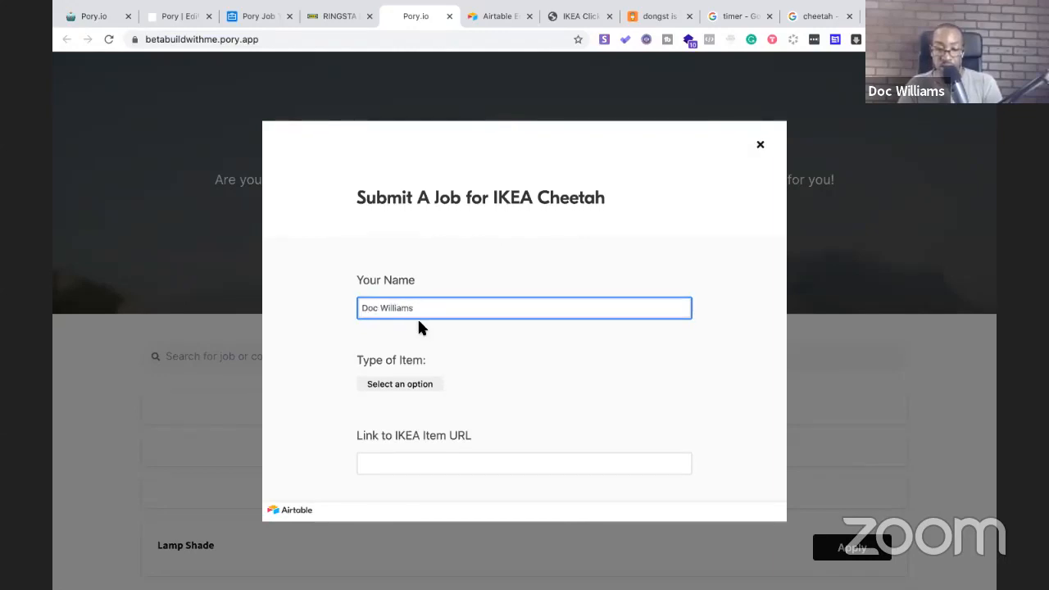
{"action": "scroll", "coordinate": [417, 317], "scroll_direction": "down", "scroll_amount": 2}
{"action": "left_click", "coordinate": [390, 280]}
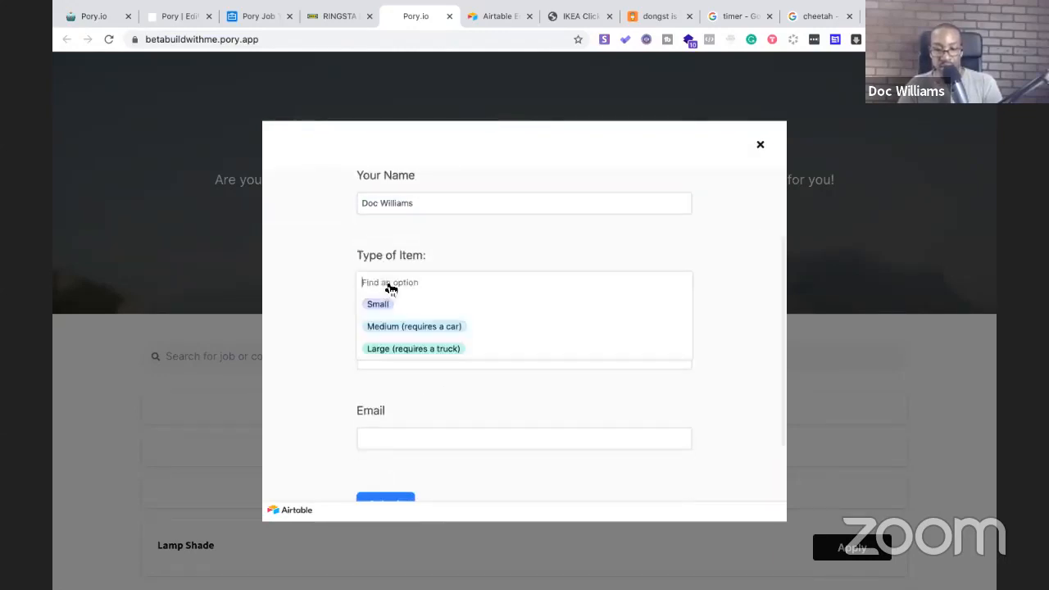
{"action": "left_click", "coordinate": [377, 304]}
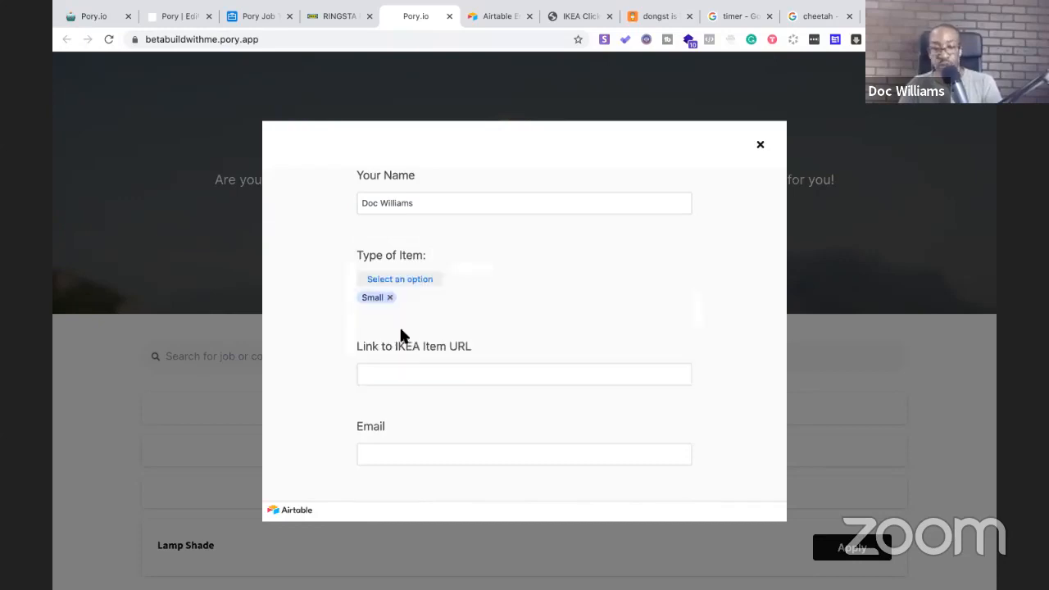
{"action": "scroll", "coordinate": [409, 363], "scroll_direction": "down", "scroll_amount": 1}
Copy the IKEA RINGSTA lamp shade page URL into the item link field
{"action": "left_click", "coordinate": [897, 17]}
{"action": "left_click", "coordinate": [426, 40]}
{"action": "key", "text": "ctrl+c"}
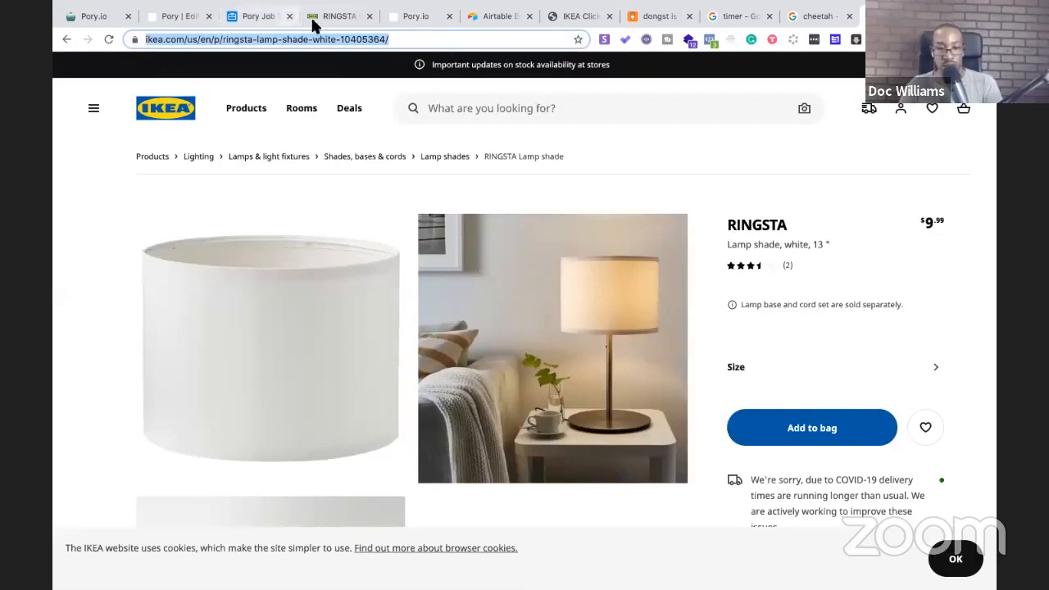
{"action": "left_click", "coordinate": [253, 25]}
{"action": "left_click", "coordinate": [402, 26]}
{"action": "left_click", "coordinate": [411, 337]}
{"action": "key", "text": "ctrl+v"}
Enter the requester's e-mail address and submit the job request
{"action": "left_click", "coordinate": [404, 426]}
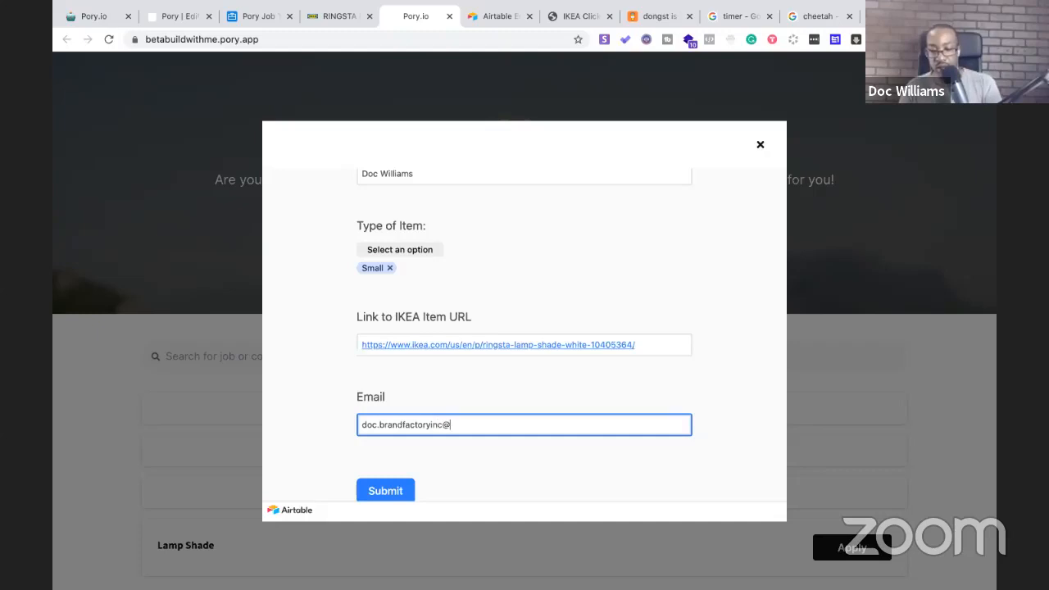
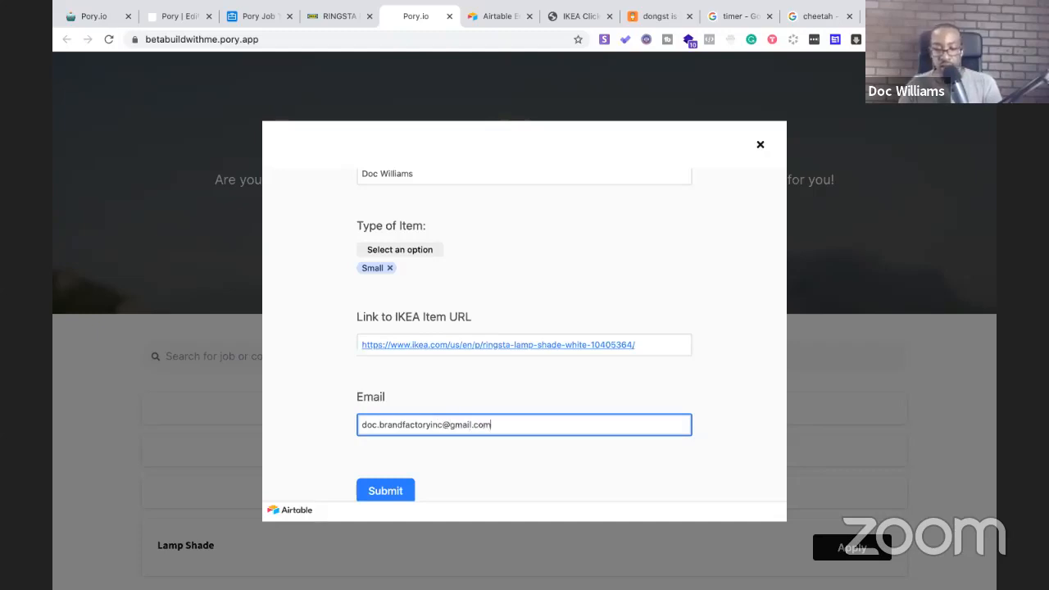
{"action": "scroll", "coordinate": [391, 442], "scroll_direction": "down", "scroll_amount": 1}
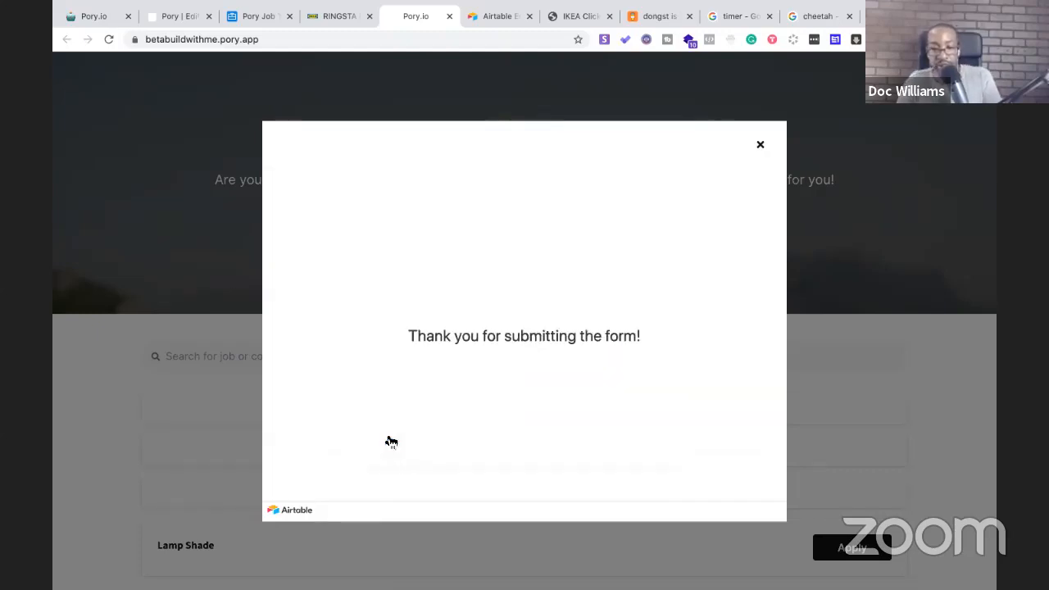
{"action": "left_click", "coordinate": [758, 146]}
Reload the live site to check the new Small RINGSTA listing, then return to the editor
{"action": "scroll", "coordinate": [670, 298], "scroll_direction": "down", "scroll_amount": 3}
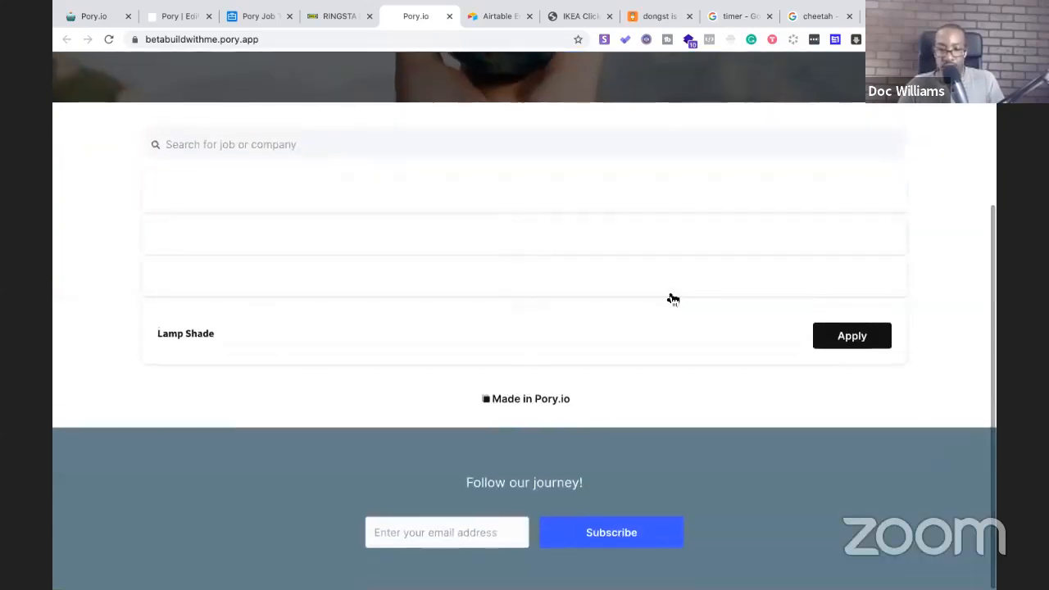
{"action": "scroll", "coordinate": [669, 298], "scroll_direction": "up", "scroll_amount": 2}
{"action": "left_click", "coordinate": [345, 35]}
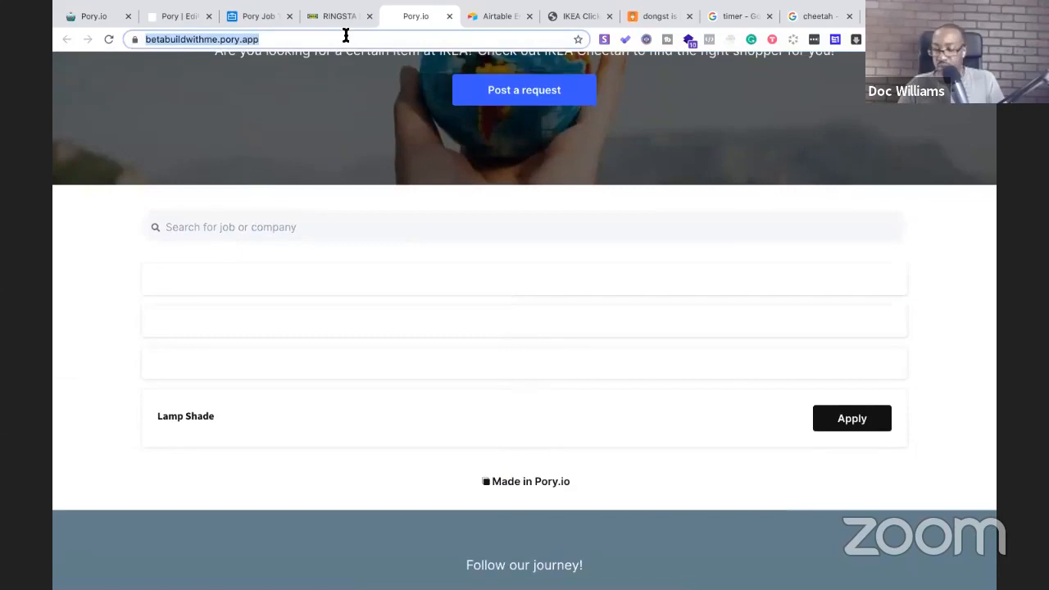
{"action": "key", "text": "Return"}
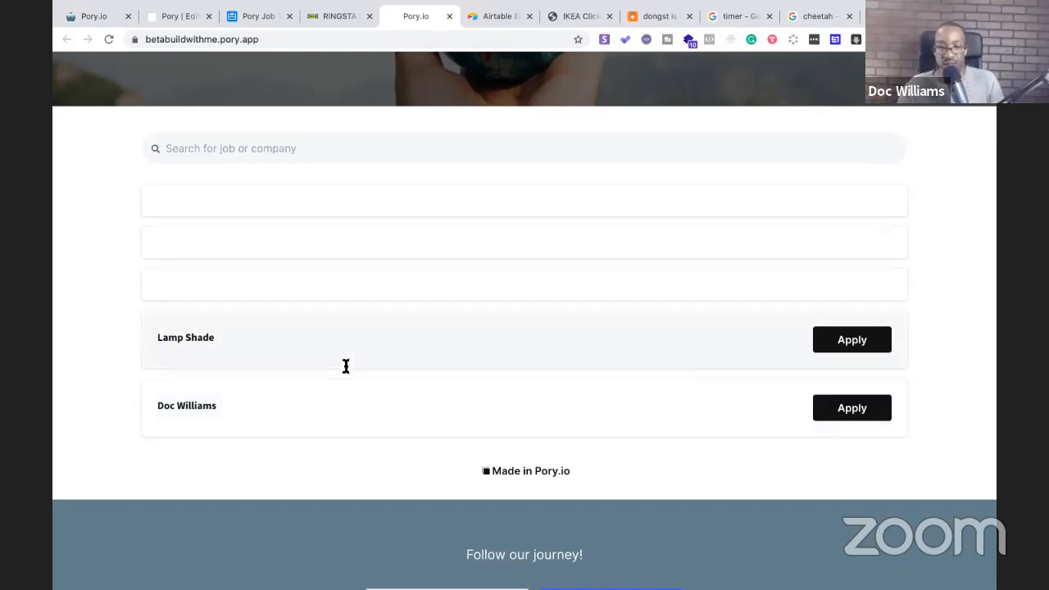
{"action": "left_click", "coordinate": [169, 18]}
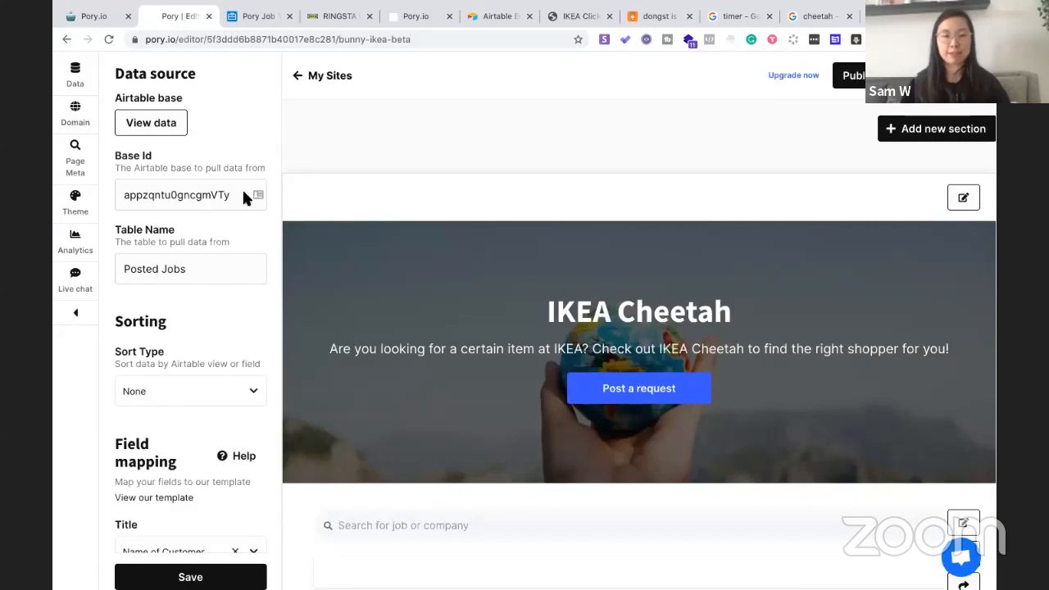
Map the job list's Subtitle field to 'Type of Item'
{"action": "scroll", "coordinate": [217, 320], "scroll_direction": "down", "scroll_amount": 4}
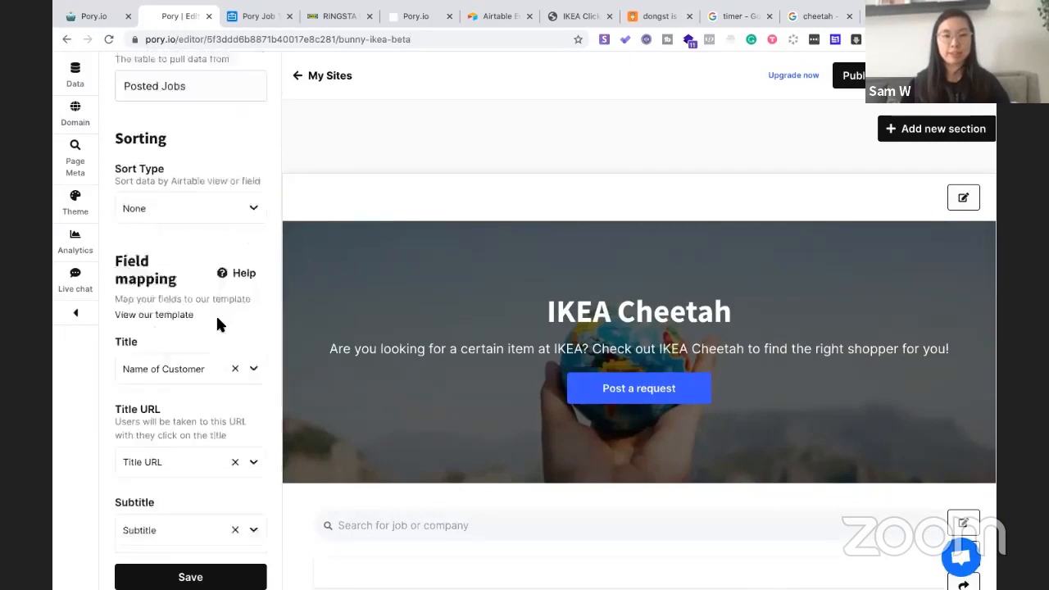
{"action": "scroll", "coordinate": [217, 320], "scroll_direction": "down", "scroll_amount": 1}
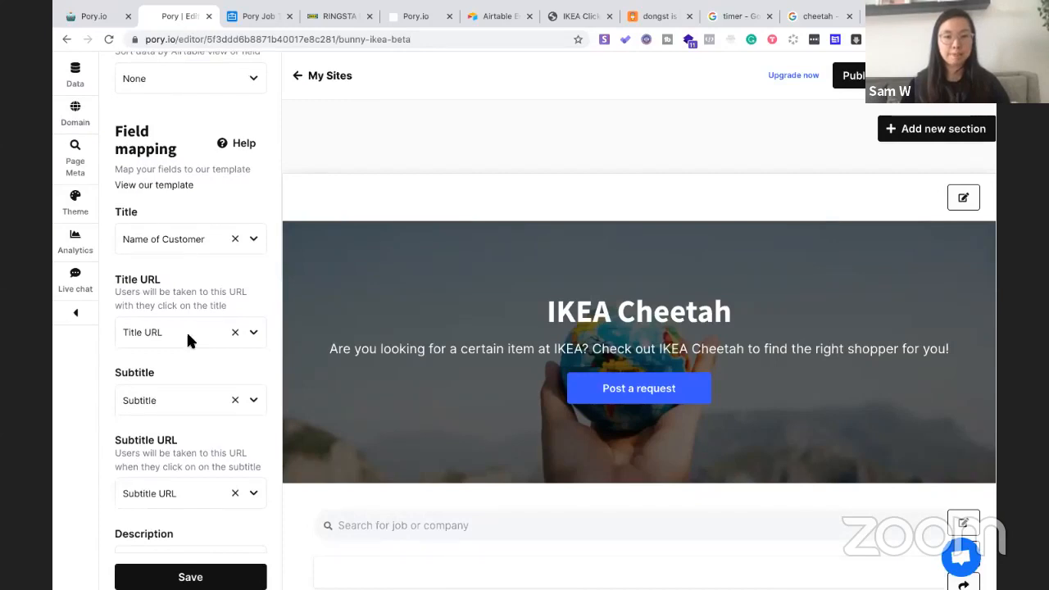
{"action": "scroll", "coordinate": [187, 340], "scroll_direction": "down", "scroll_amount": 1}
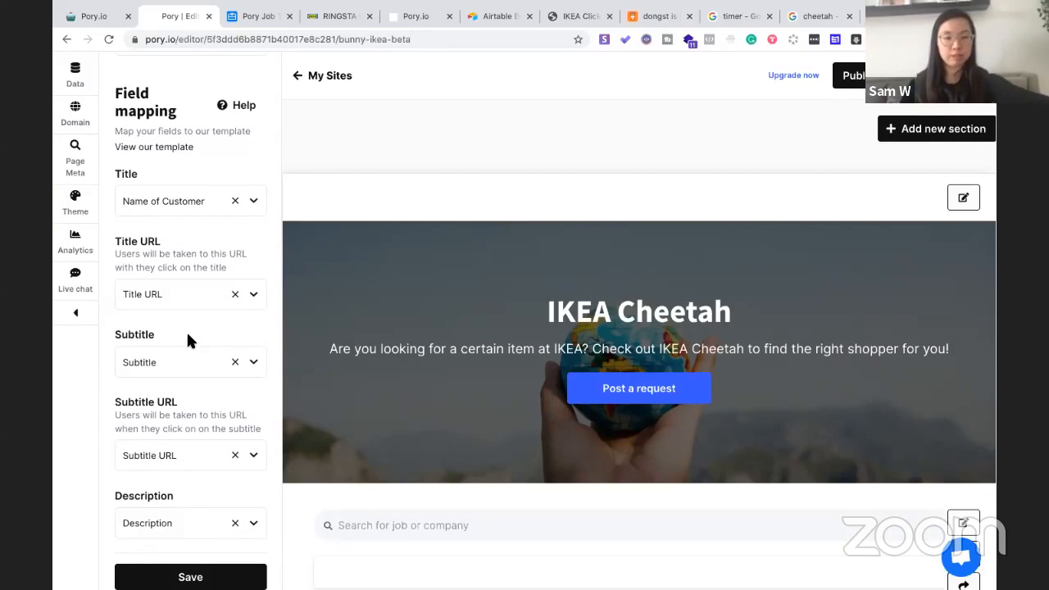
{"action": "scroll", "coordinate": [188, 340], "scroll_direction": "down", "scroll_amount": 1}
{"action": "left_click", "coordinate": [253, 345]}
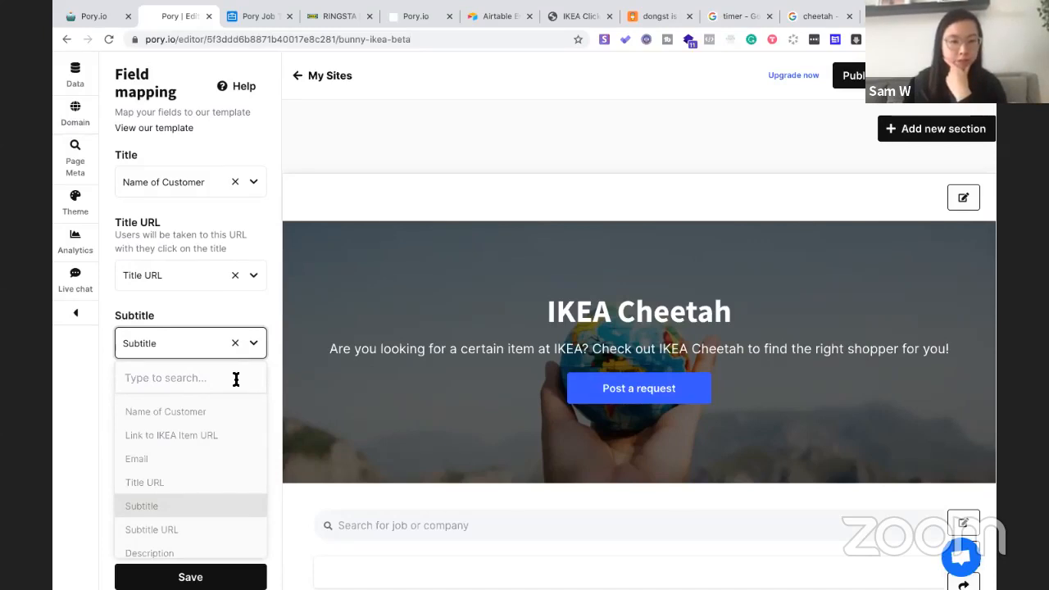
{"action": "left_click", "coordinate": [259, 16]}
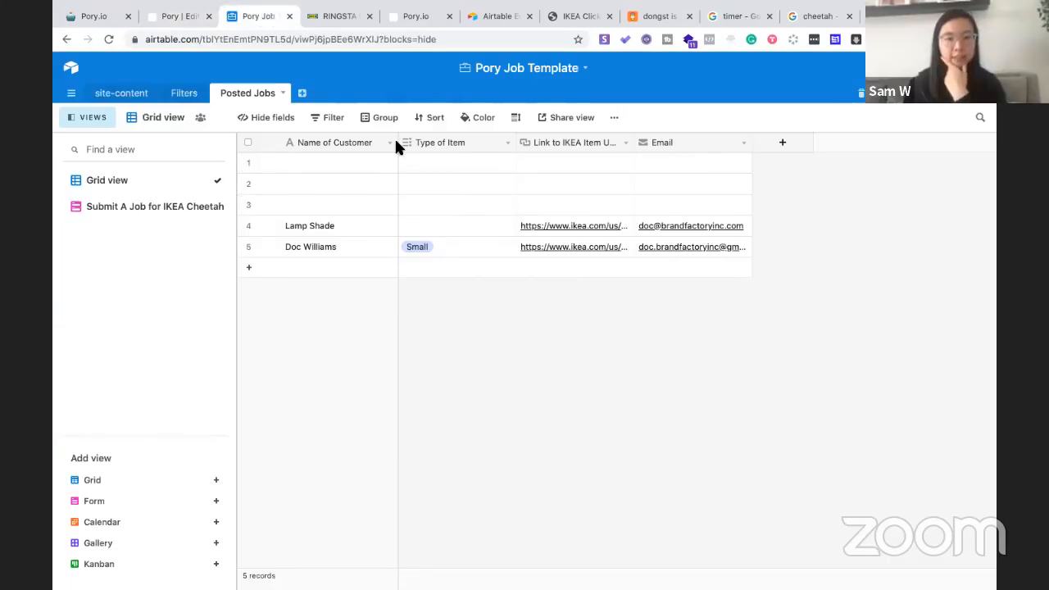
{"action": "left_click", "coordinate": [187, 16]}
{"action": "left_click", "coordinate": [164, 378]}
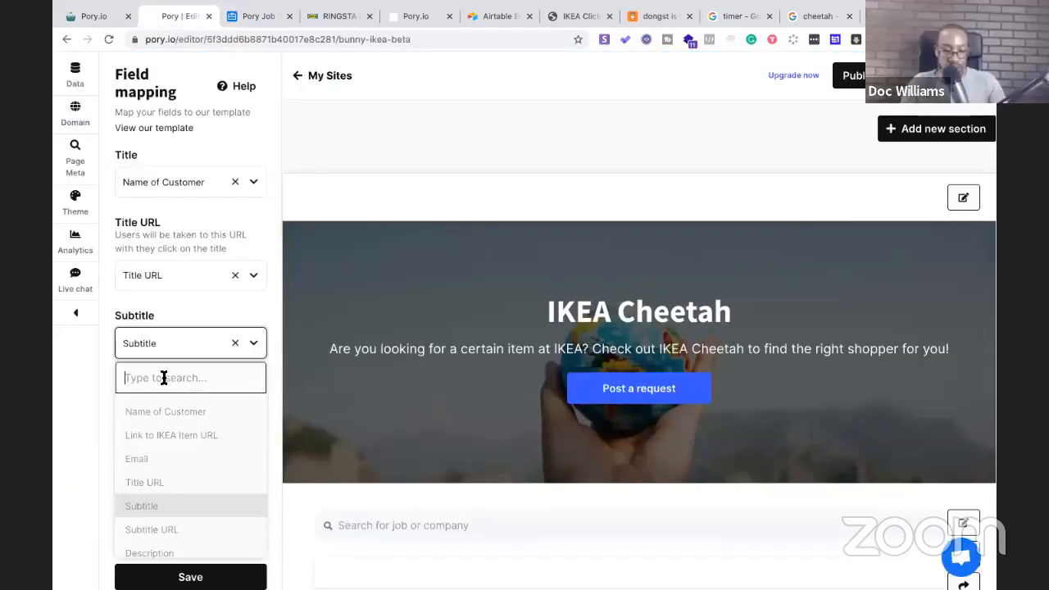
{"action": "type", "text": "Ty"}
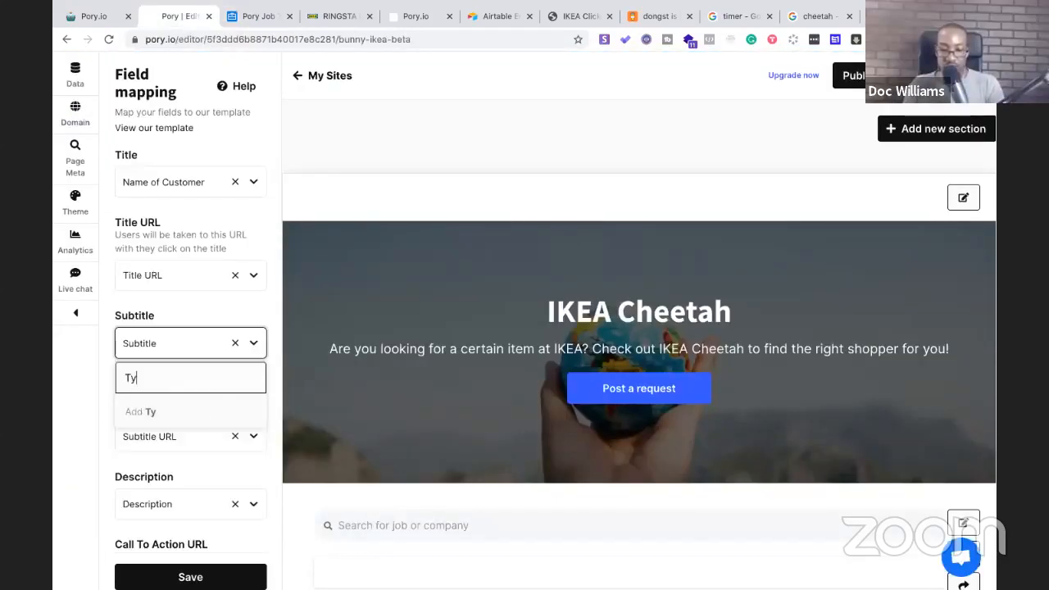
{"action": "type", "text": "pe of Item"}
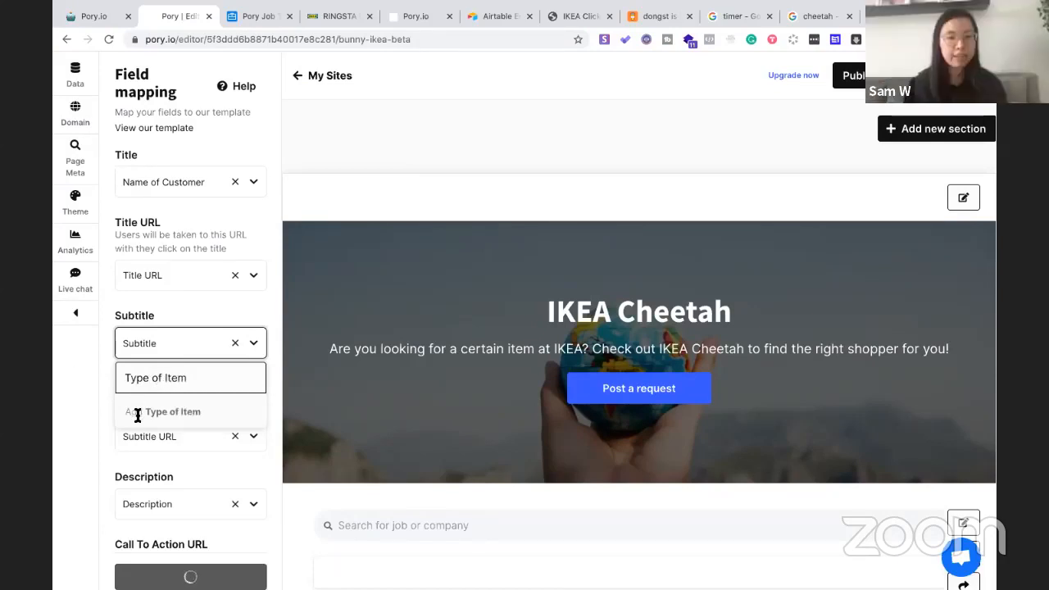
{"action": "left_click", "coordinate": [256, 348]}
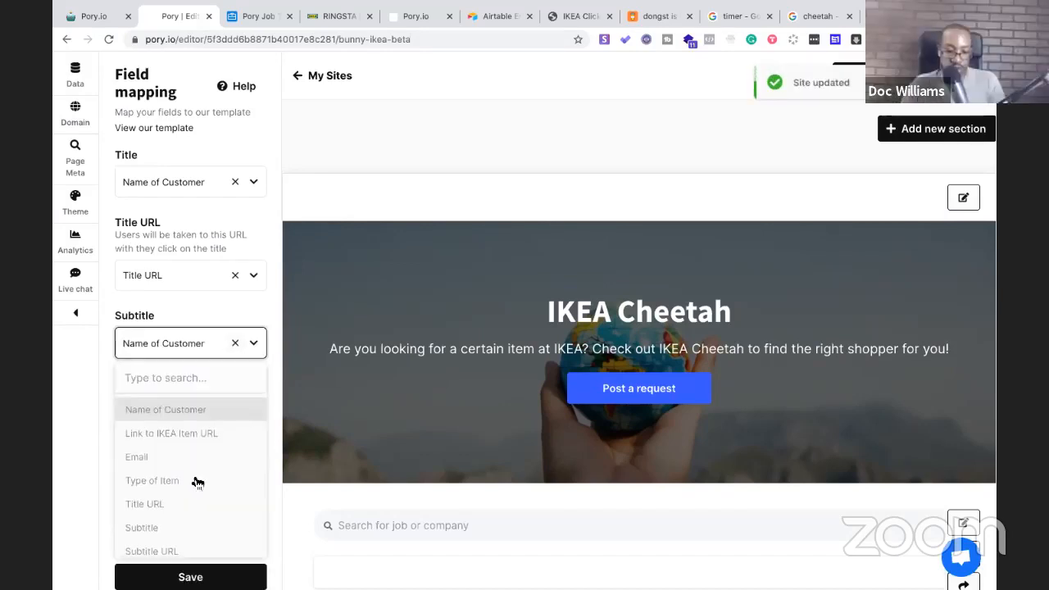
{"action": "scroll", "coordinate": [197, 482], "scroll_direction": "down", "scroll_amount": 3}
{"action": "scroll", "coordinate": [197, 484], "scroll_direction": "up", "scroll_amount": 1}
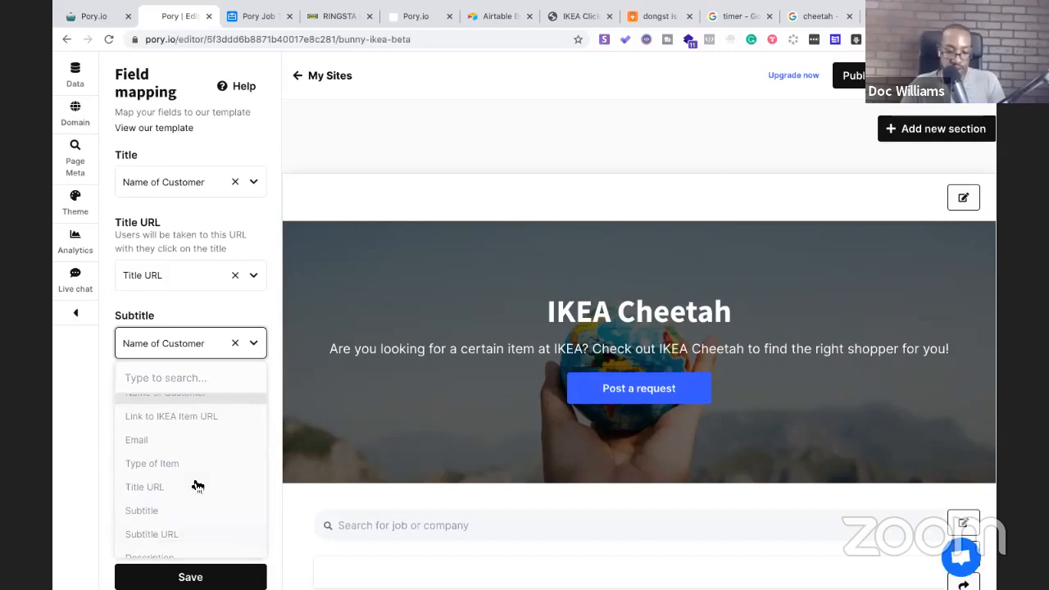
{"action": "left_click", "coordinate": [188, 467]}
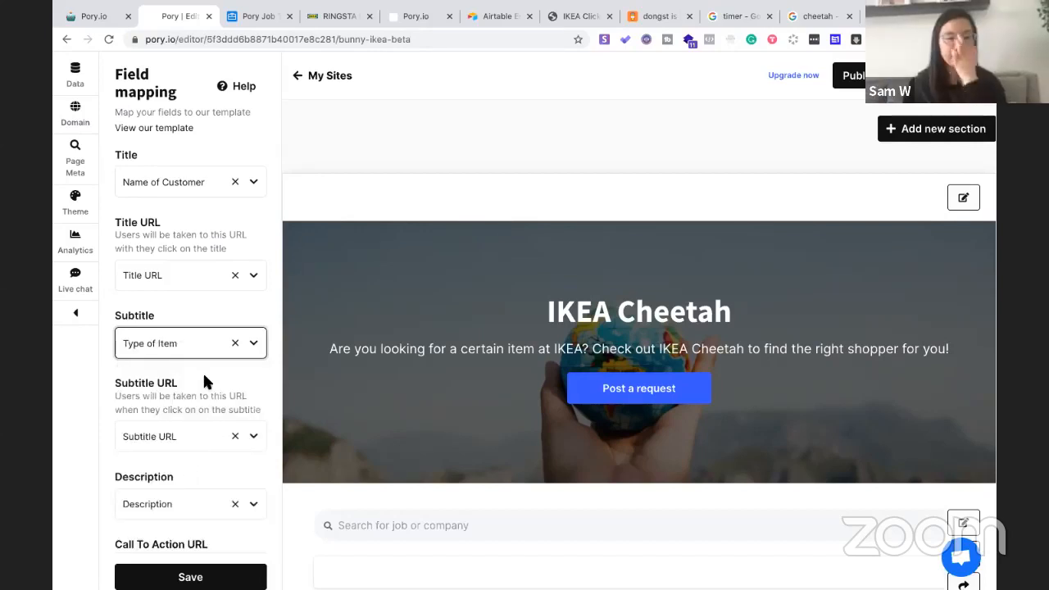
Save the updated field mapping for the site
{"action": "scroll", "coordinate": [211, 508], "scroll_direction": "down", "scroll_amount": 2}
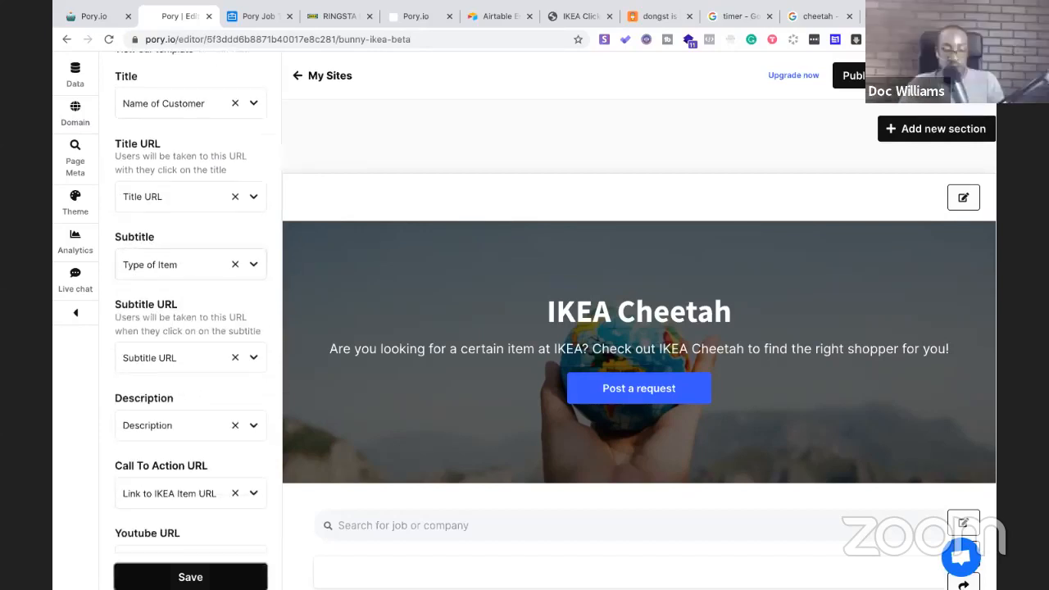
{"action": "left_click", "coordinate": [190, 576]}
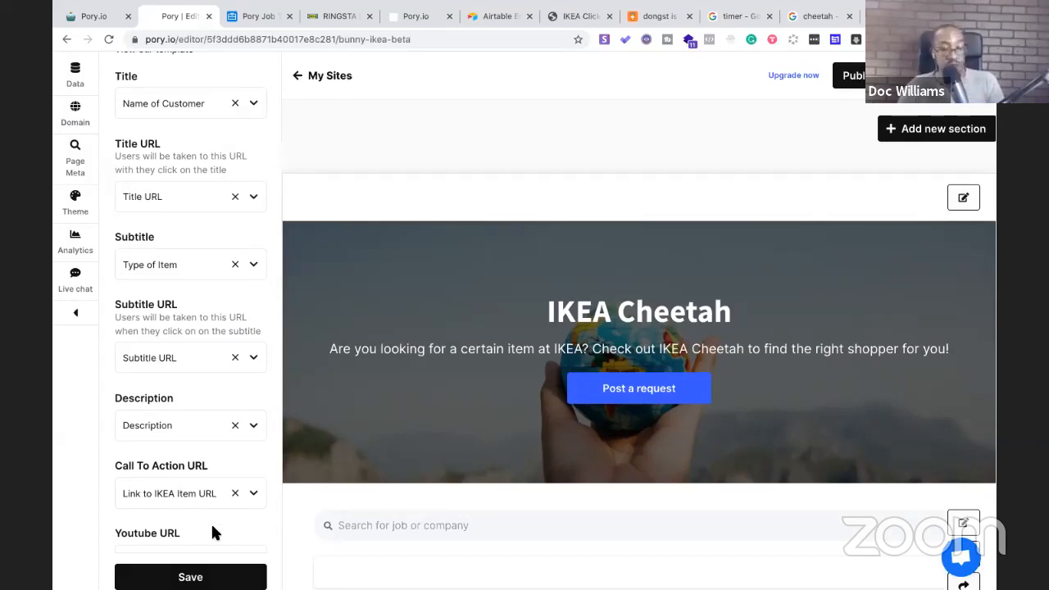
{"action": "left_click", "coordinate": [202, 577]}
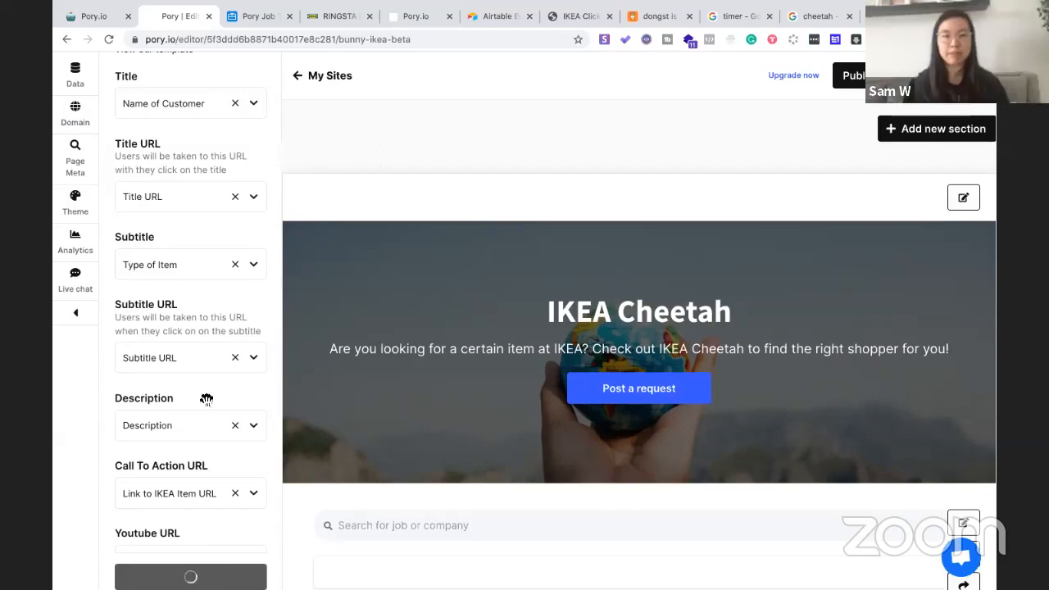
{"action": "scroll", "coordinate": [204, 396], "scroll_direction": "down", "scroll_amount": 1}
Scroll the preview to the updated job list, then bring up the Google stopwatch tab
{"action": "scroll", "coordinate": [204, 401], "scroll_direction": "down", "scroll_amount": 1}
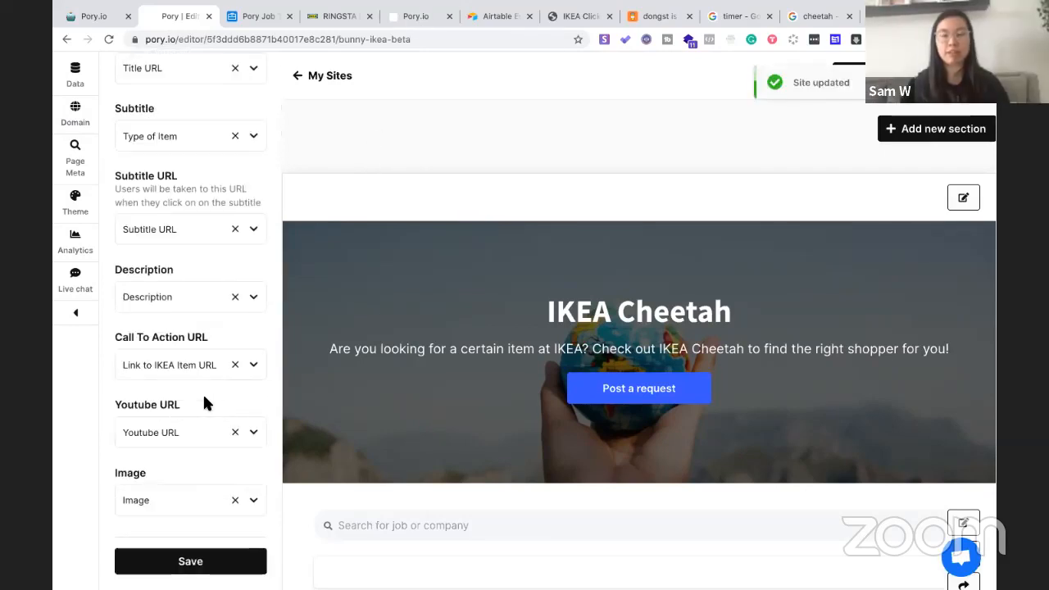
{"action": "scroll", "coordinate": [428, 354], "scroll_direction": "down", "scroll_amount": 5}
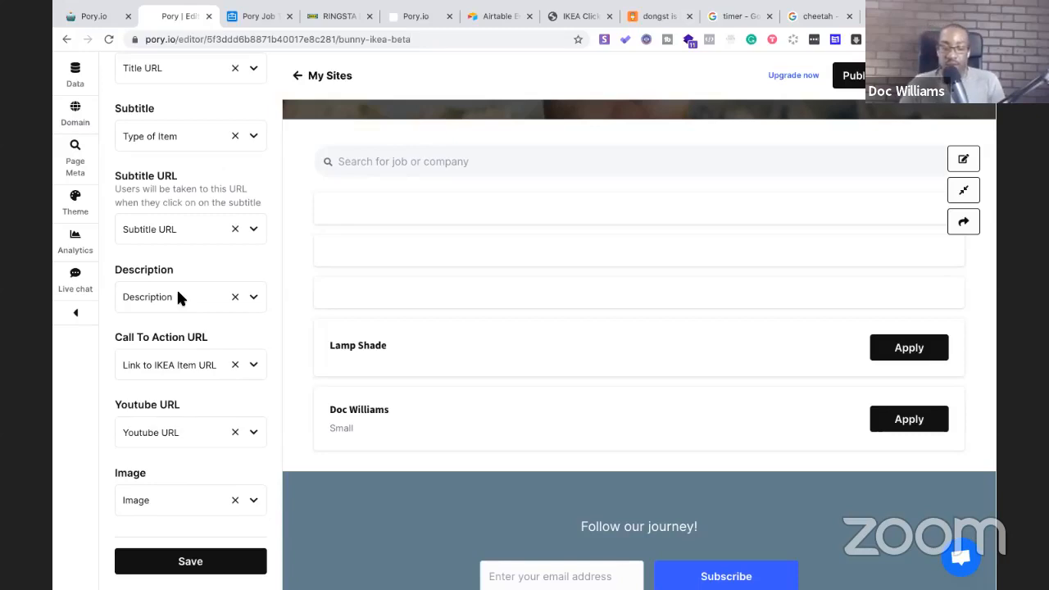
{"action": "scroll", "coordinate": [178, 292], "scroll_direction": "up", "scroll_amount": 10}
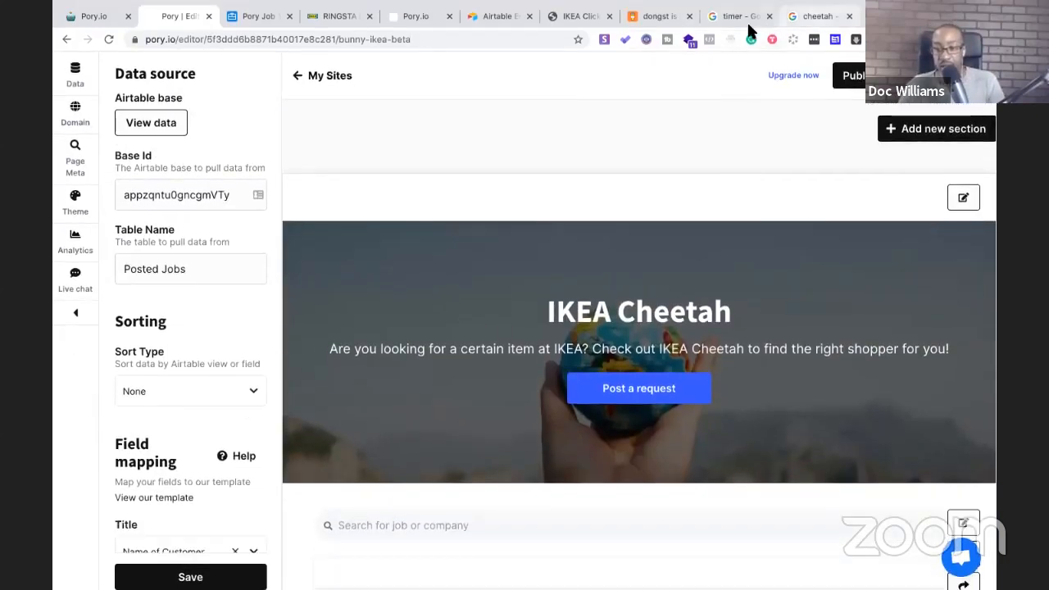
{"action": "left_click", "coordinate": [731, 14]}
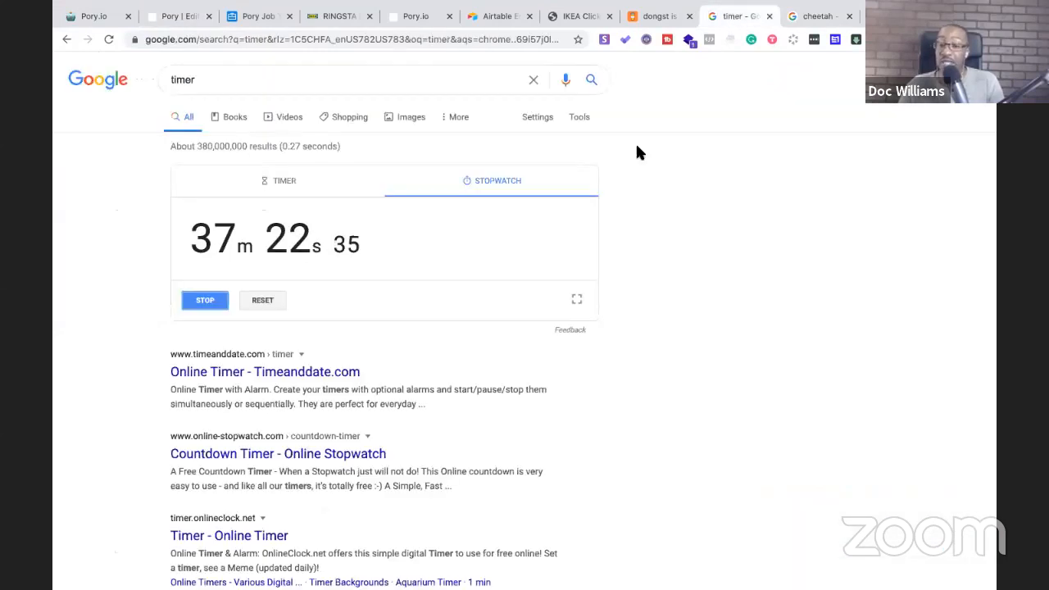
Go back through the Pory editor to the Airtable Posted Jobs table
{"action": "left_click", "coordinate": [181, 18]}
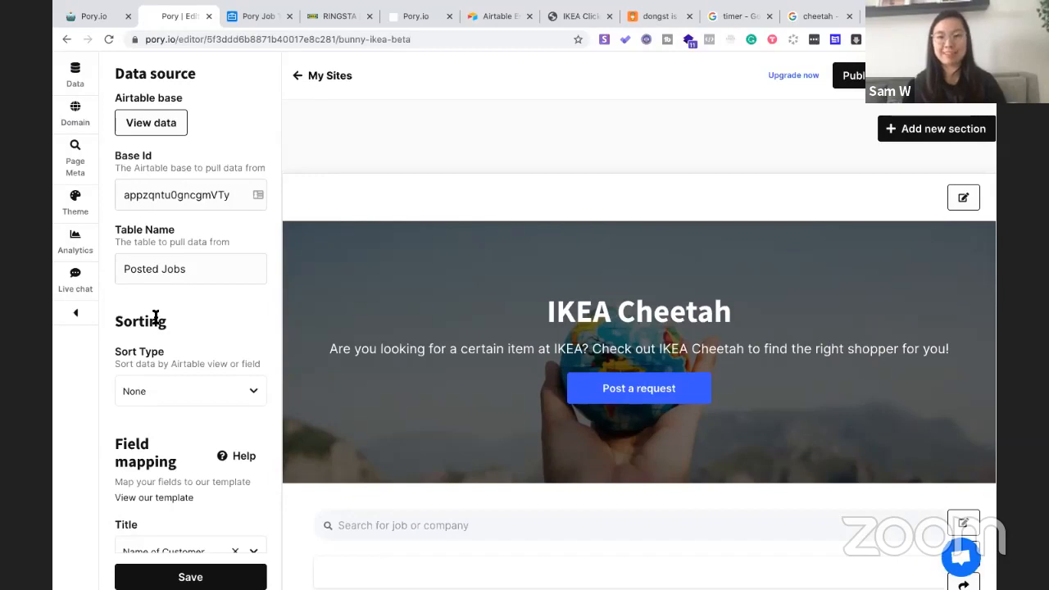
{"action": "scroll", "coordinate": [156, 317], "scroll_direction": "down", "scroll_amount": 3}
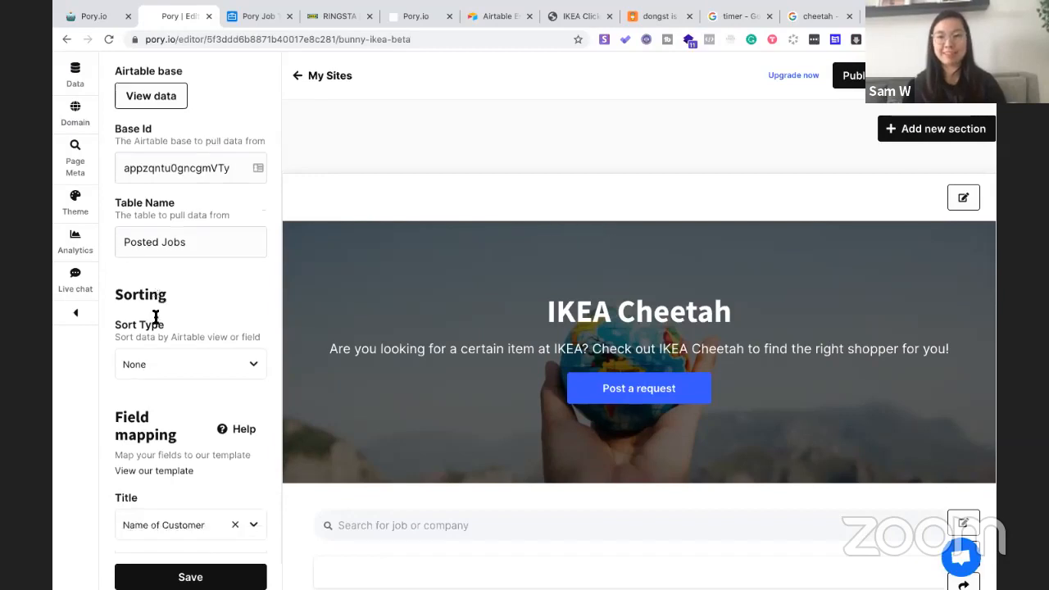
{"action": "left_click", "coordinate": [254, 17]}
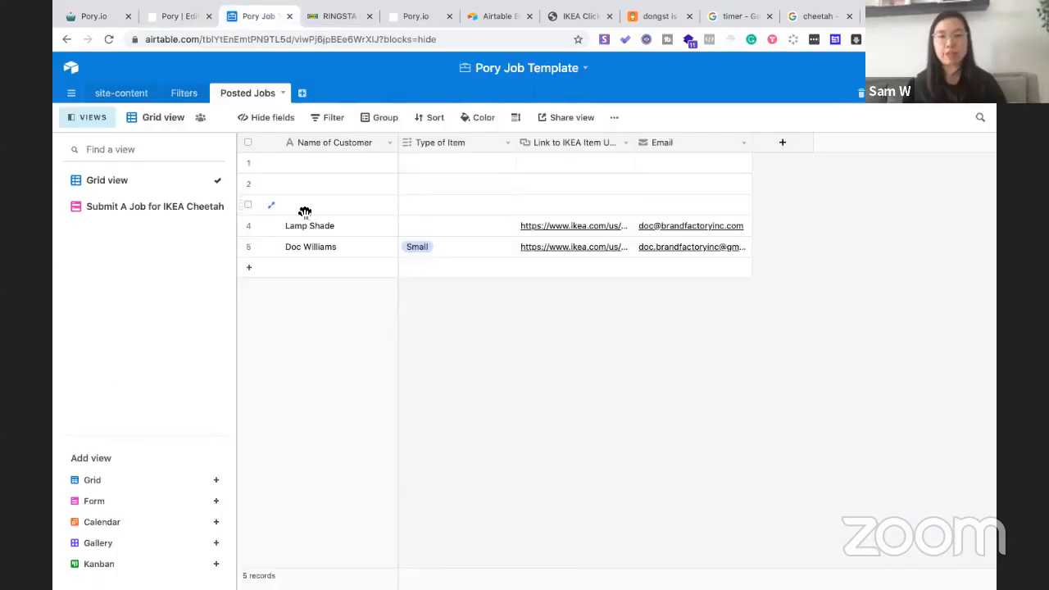
Add an Attachment field named 'Image' to Posted Jobs, then select the Lamp Shade and Small rows
{"action": "left_click", "coordinate": [782, 142]}
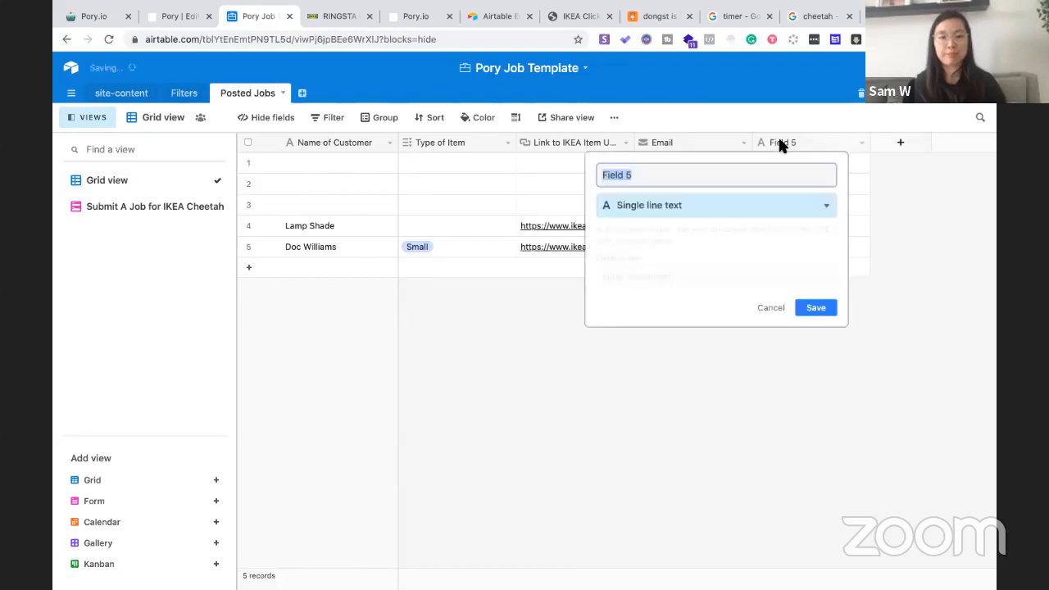
{"action": "type", "text": "Imaaag"}
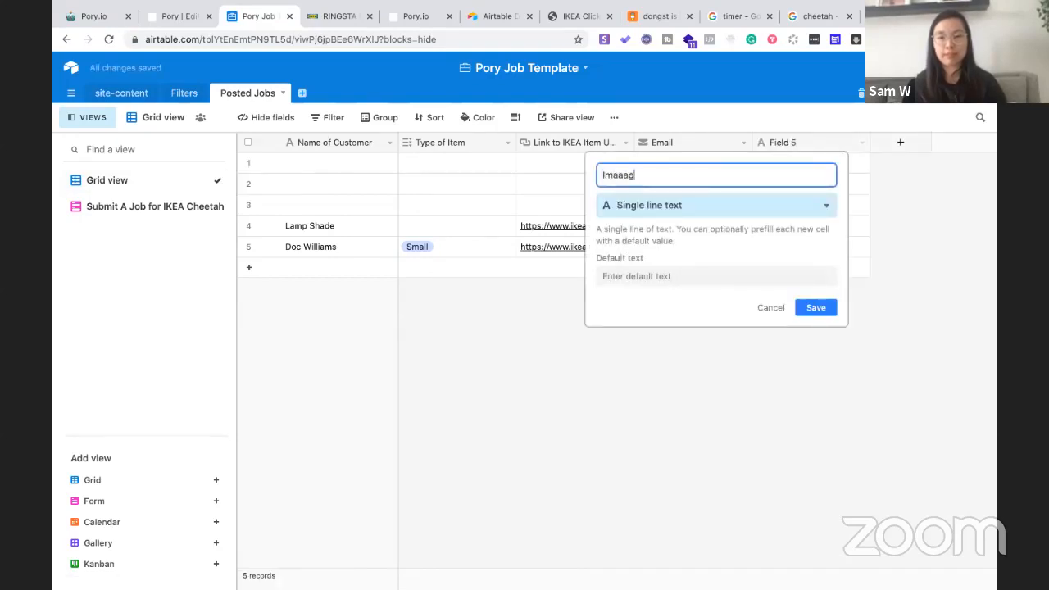
{"action": "key", "text": "BackSpace"}
{"action": "left_click", "coordinate": [823, 212]}
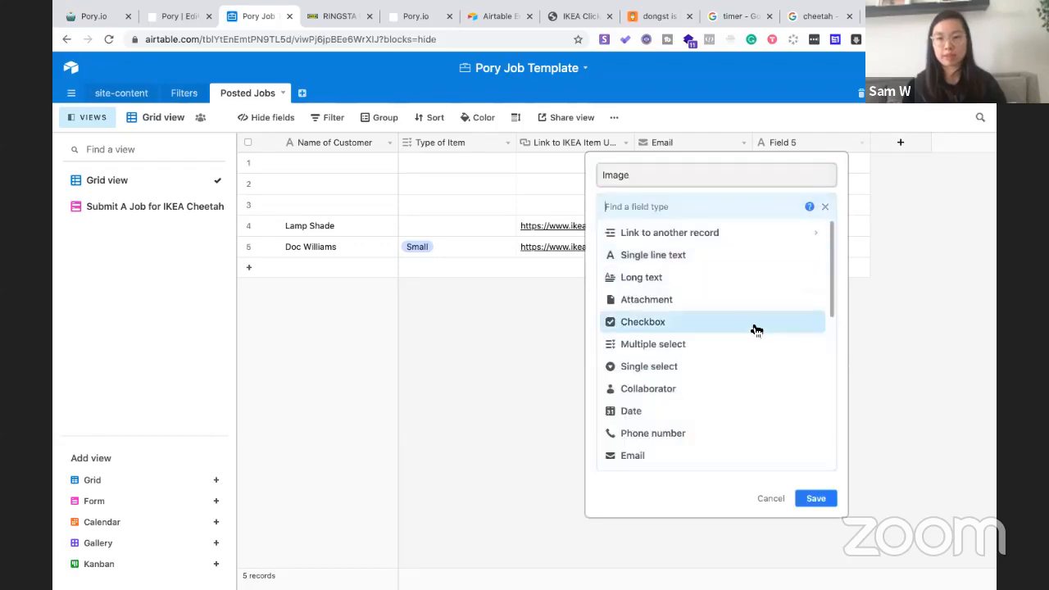
{"action": "left_click", "coordinate": [750, 299]}
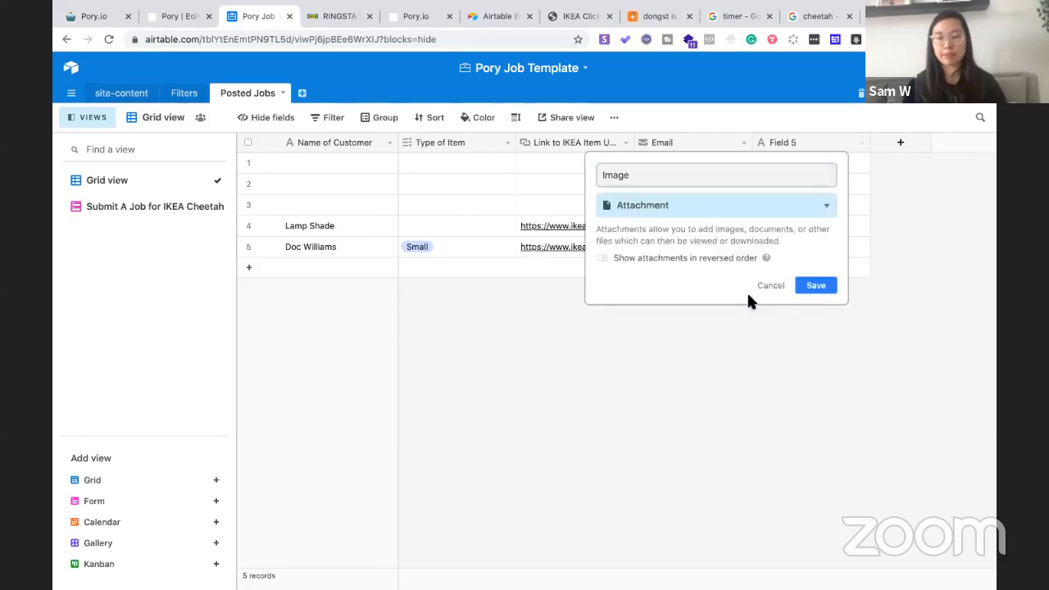
{"action": "left_click", "coordinate": [815, 287]}
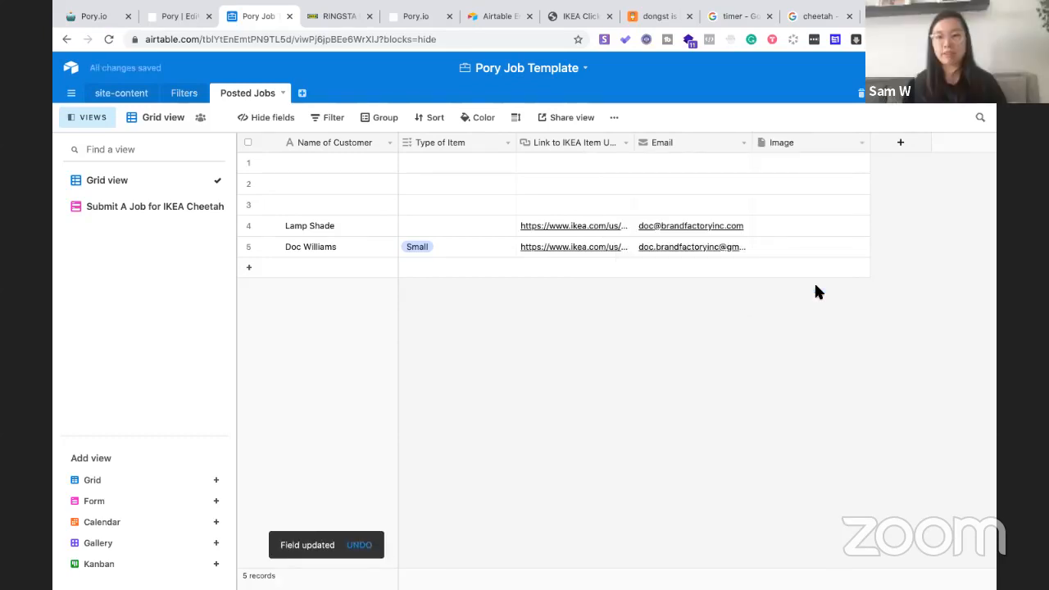
{"action": "left_click", "coordinate": [248, 226]}
{"action": "left_click", "coordinate": [249, 245]}
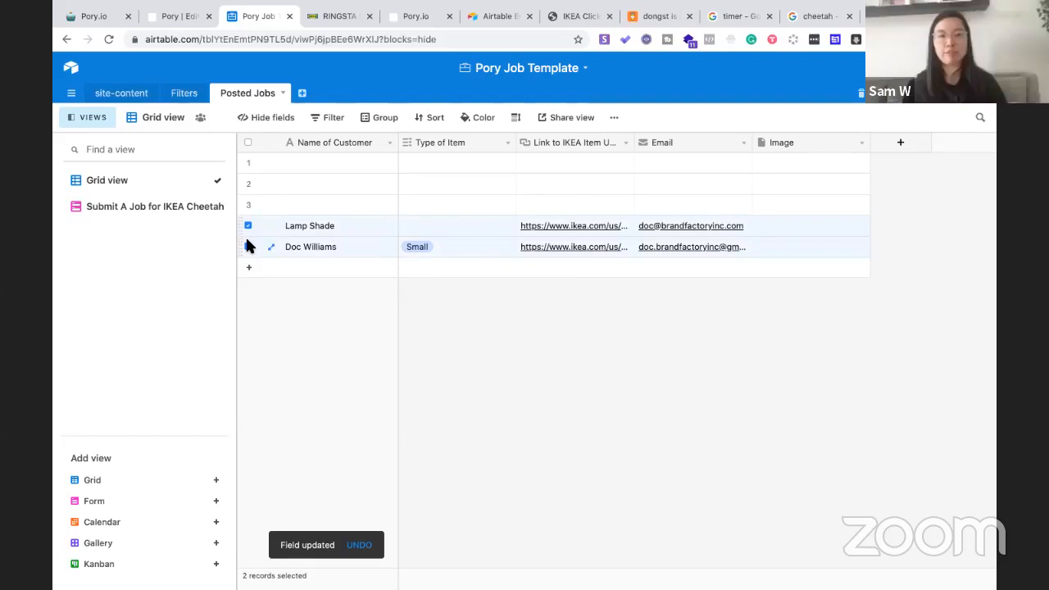
Delete the three empty rows and the Lamp Shade record, then switch to the RINGSTA page
{"action": "left_click", "coordinate": [248, 226]}
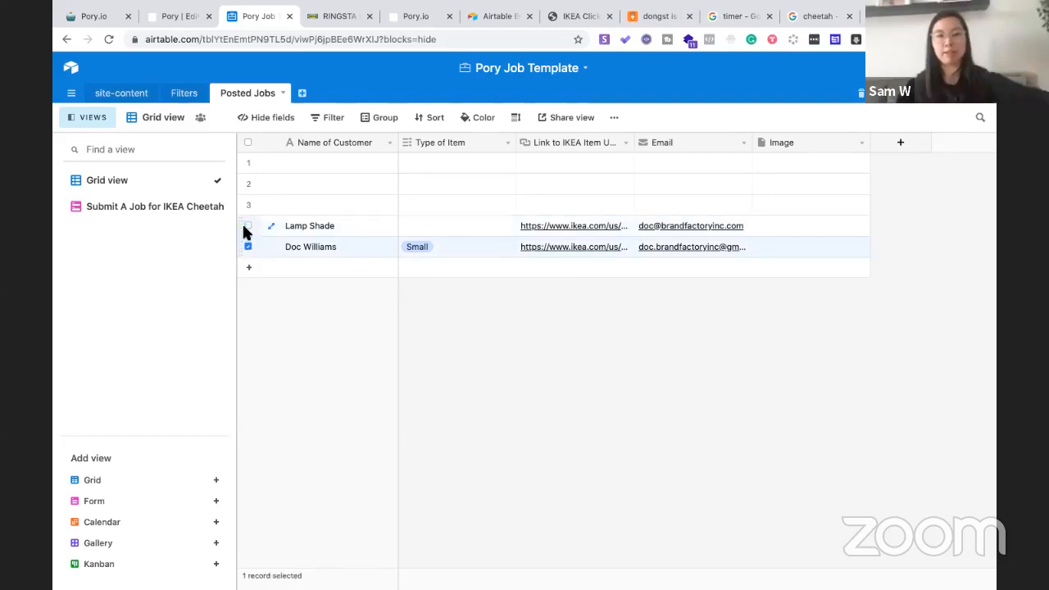
{"action": "left_click", "coordinate": [245, 248]}
{"action": "left_click", "coordinate": [247, 226]}
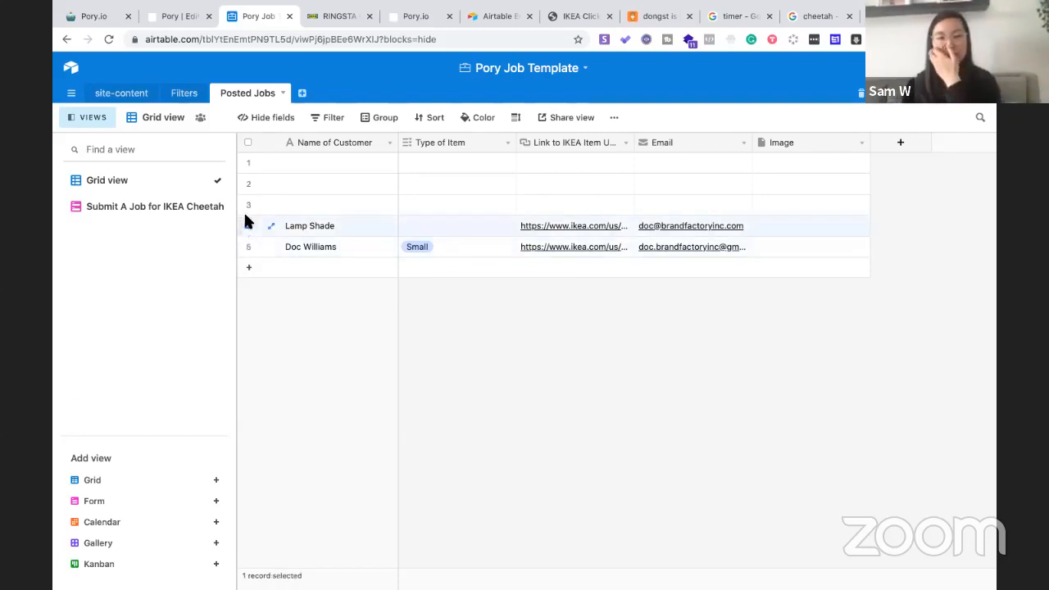
{"action": "left_click", "coordinate": [248, 205]}
{"action": "left_click", "coordinate": [248, 183]}
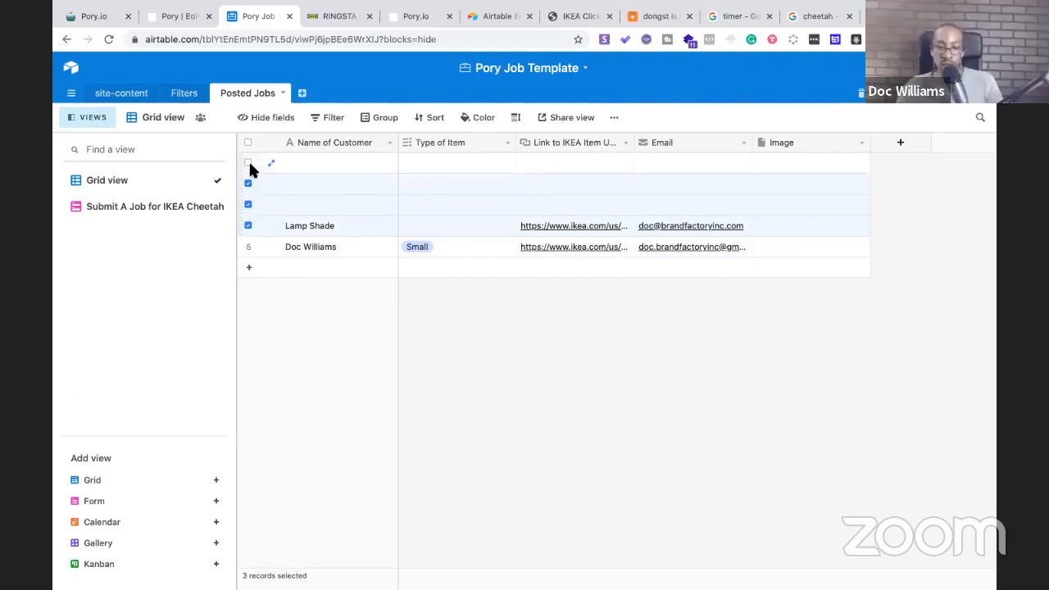
{"action": "left_click", "coordinate": [248, 163]}
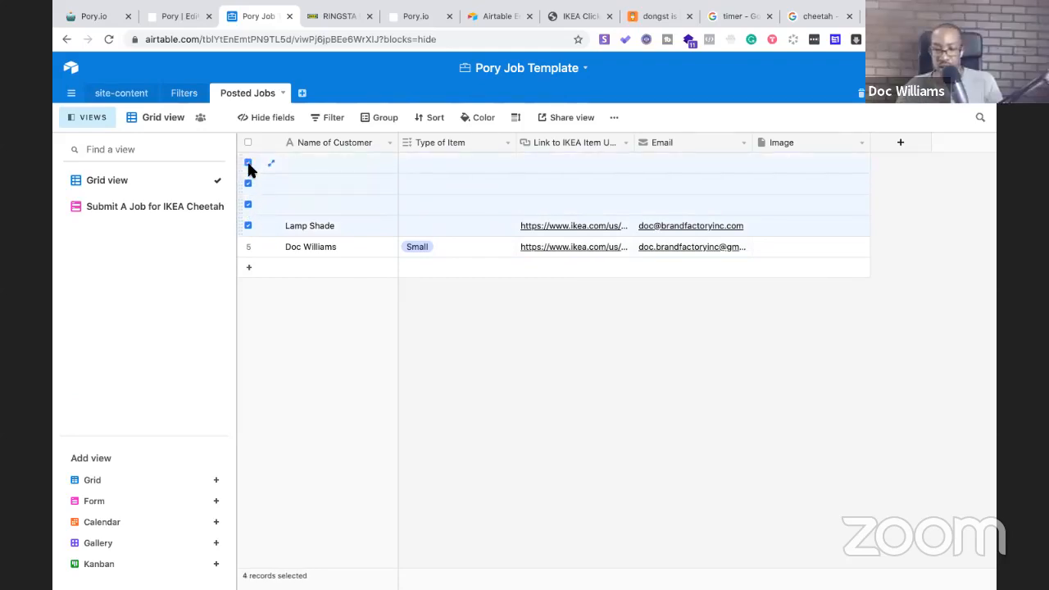
{"action": "key", "text": "BackSpace"}
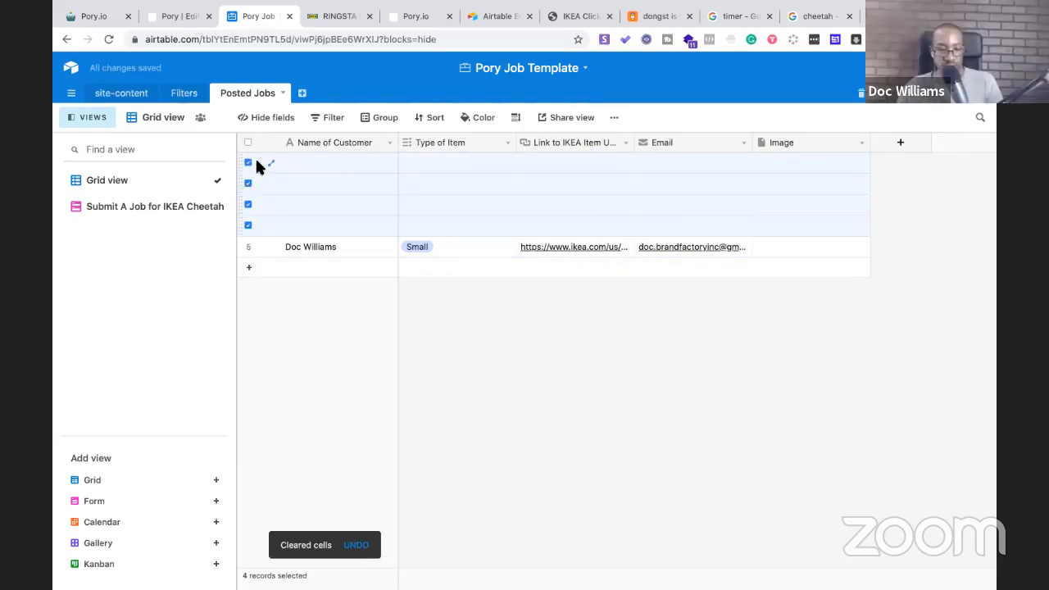
{"action": "right_click", "coordinate": [260, 170]}
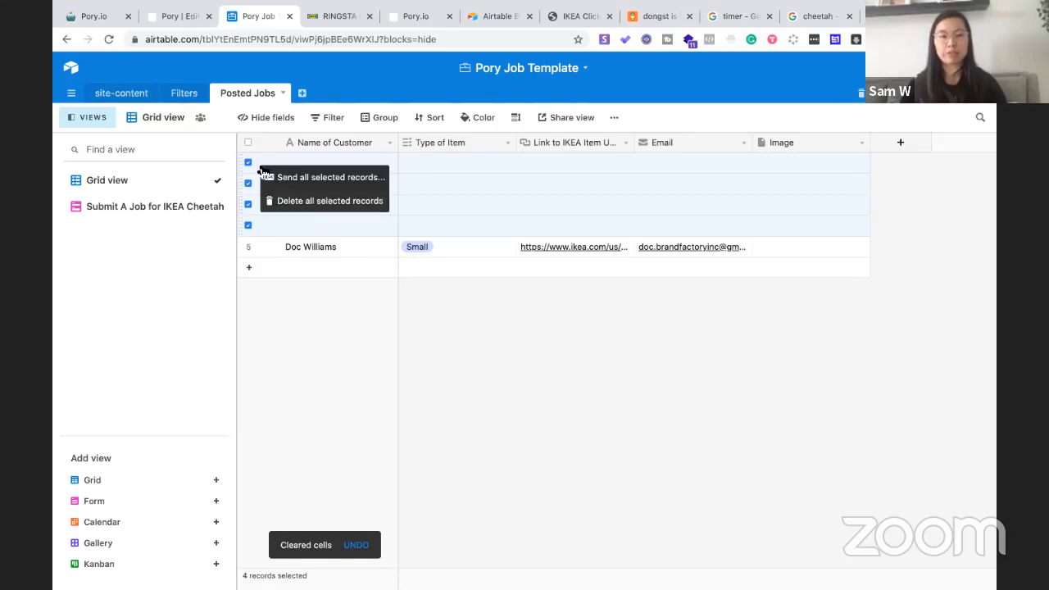
{"action": "left_click", "coordinate": [304, 202]}
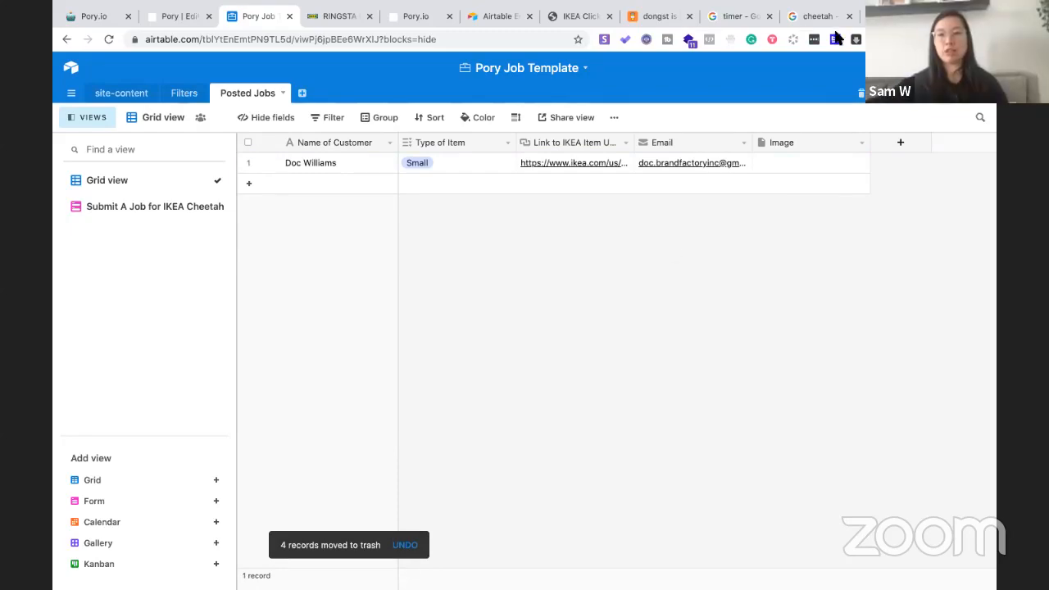
{"action": "left_click", "coordinate": [336, 15]}
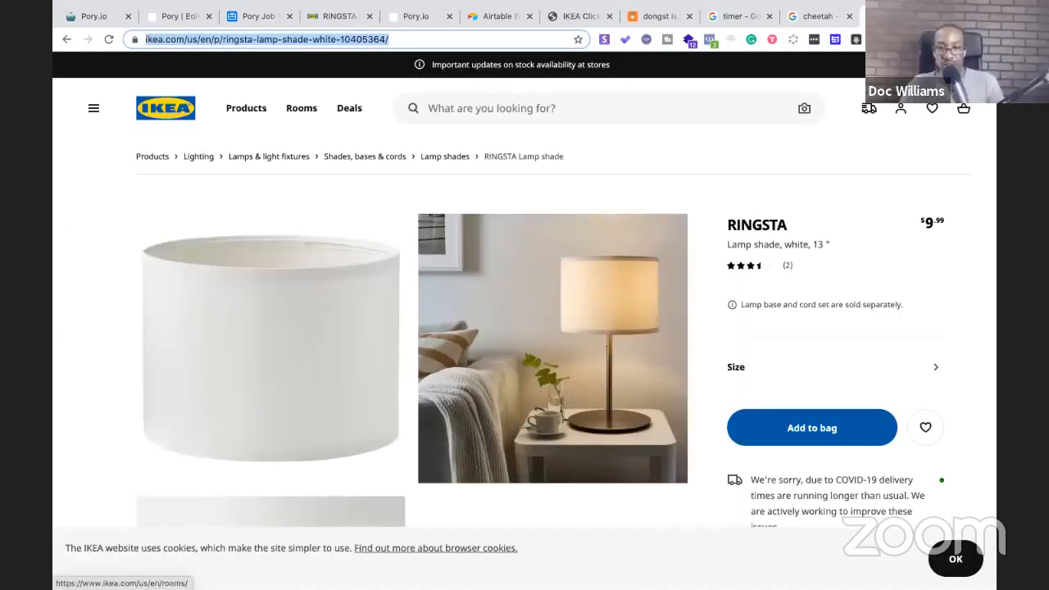
Exit full screen, narrow the browser window, and return to the Airtable Posted Jobs tab
{"action": "left_click_drag", "start_coordinate": [652, 41], "coordinate": [344, 21]}
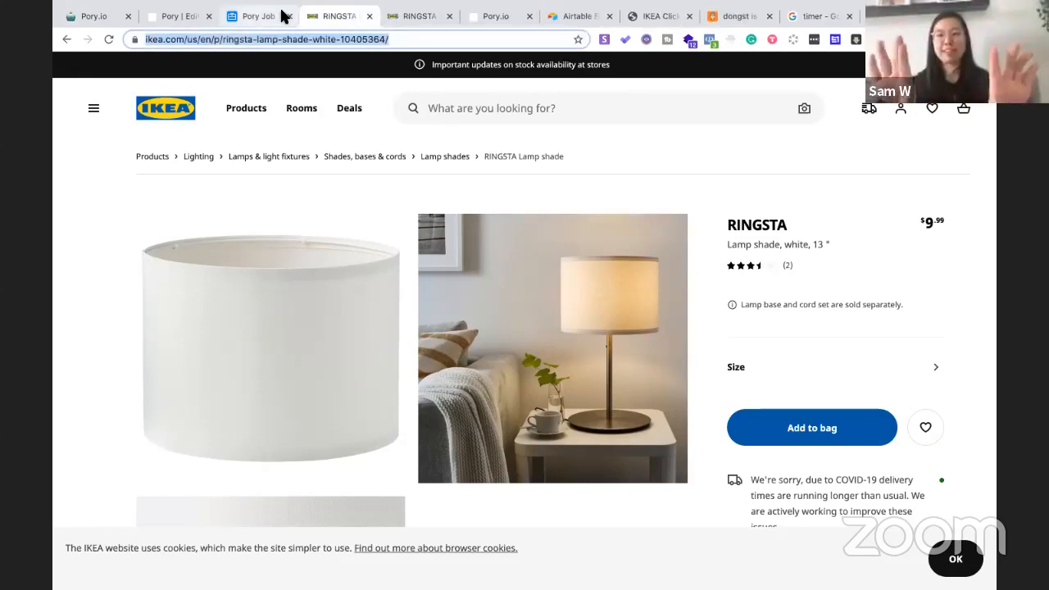
{"action": "mouse_move", "coordinate": [91, 25]}
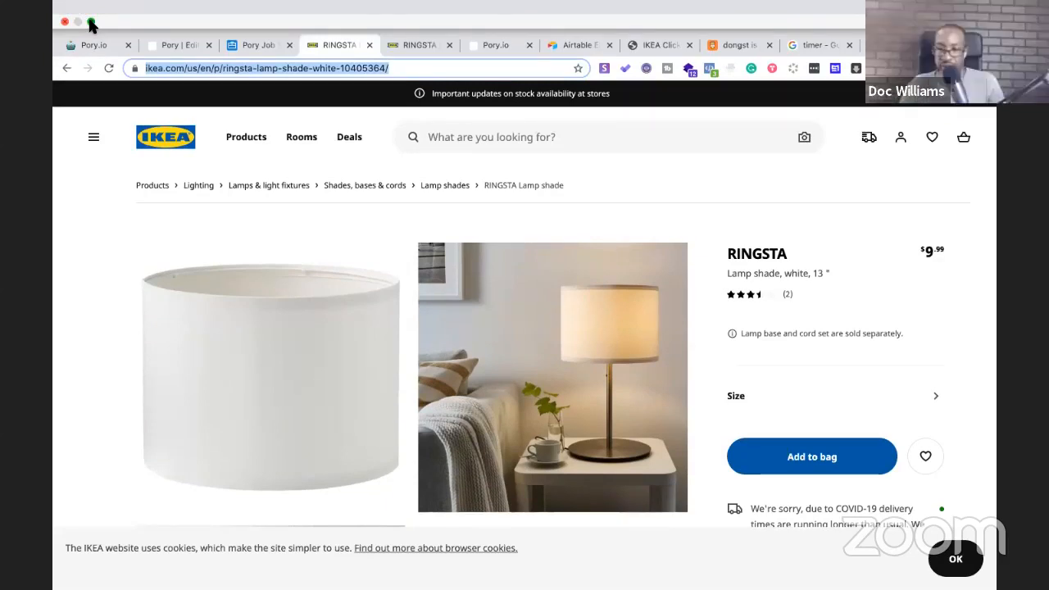
{"action": "left_click", "coordinate": [91, 22]}
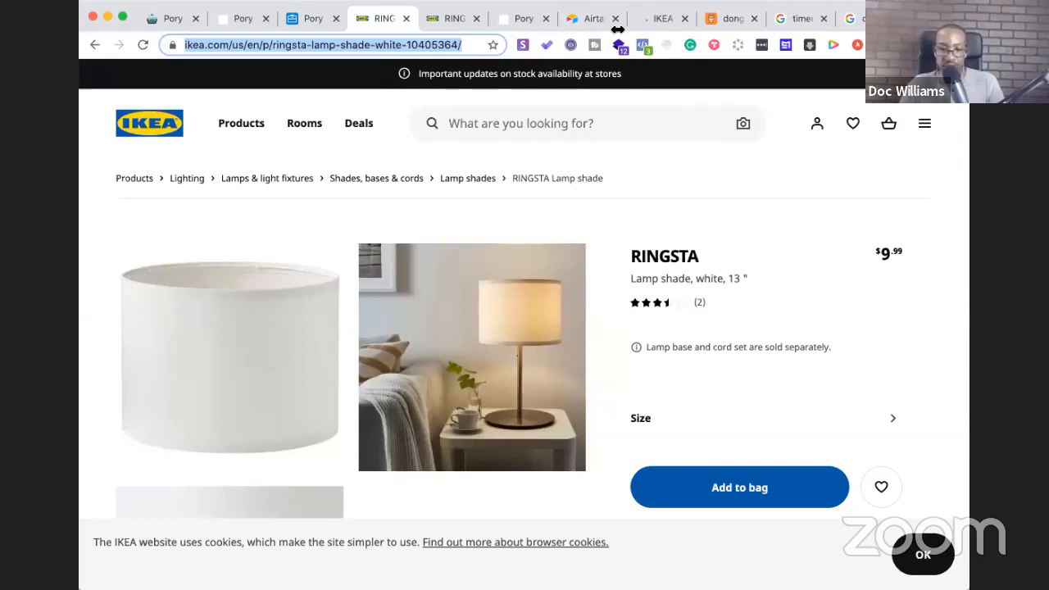
{"action": "left_click_drag", "start_coordinate": [617, 29], "coordinate": [579, 30]}
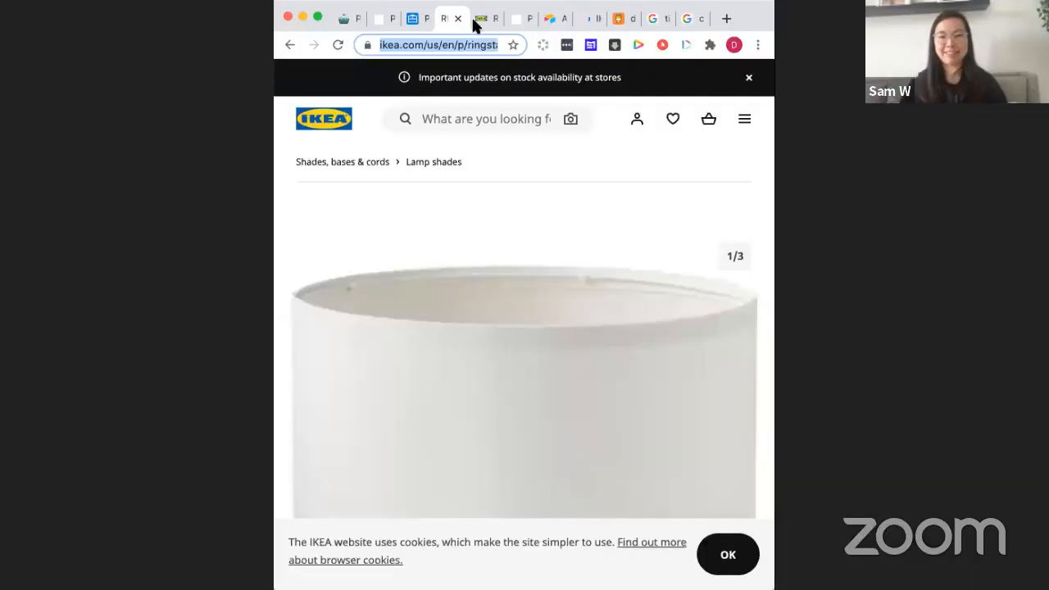
{"action": "left_click_drag", "start_coordinate": [449, 25], "coordinate": [408, 30]}
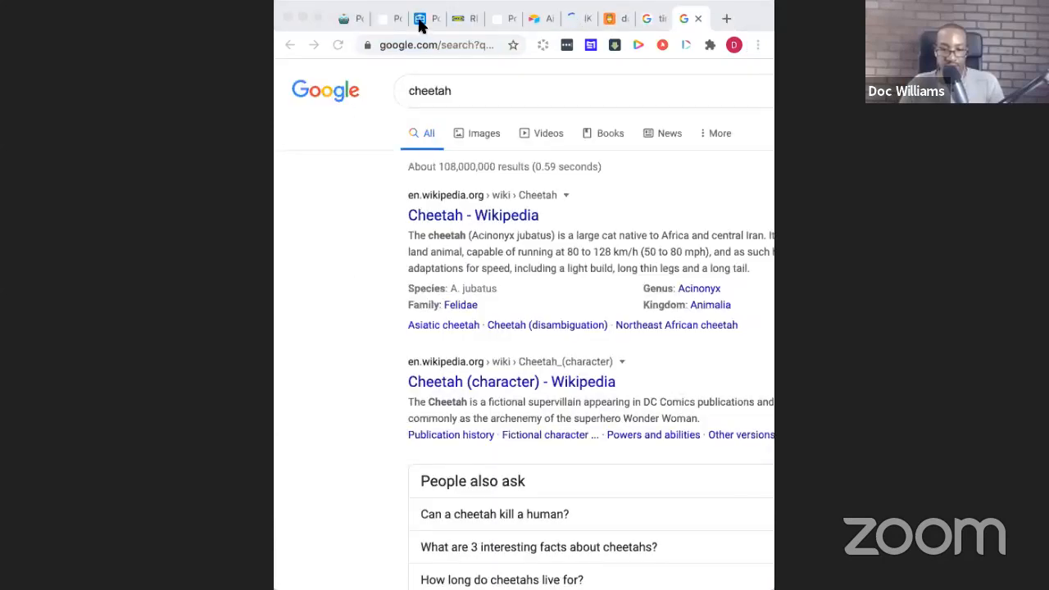
{"action": "left_click", "coordinate": [418, 23]}
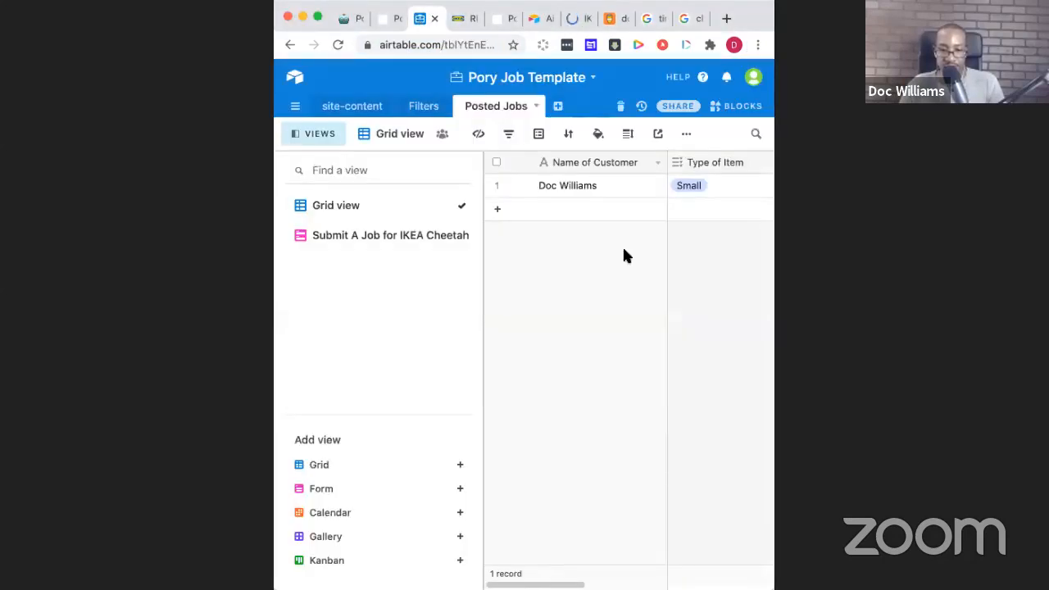
Drop the downloaded lamp shade image into row 1's Image cell, then restore the window size
{"action": "scroll", "coordinate": [633, 213], "scroll_direction": "right", "scroll_amount": 10}
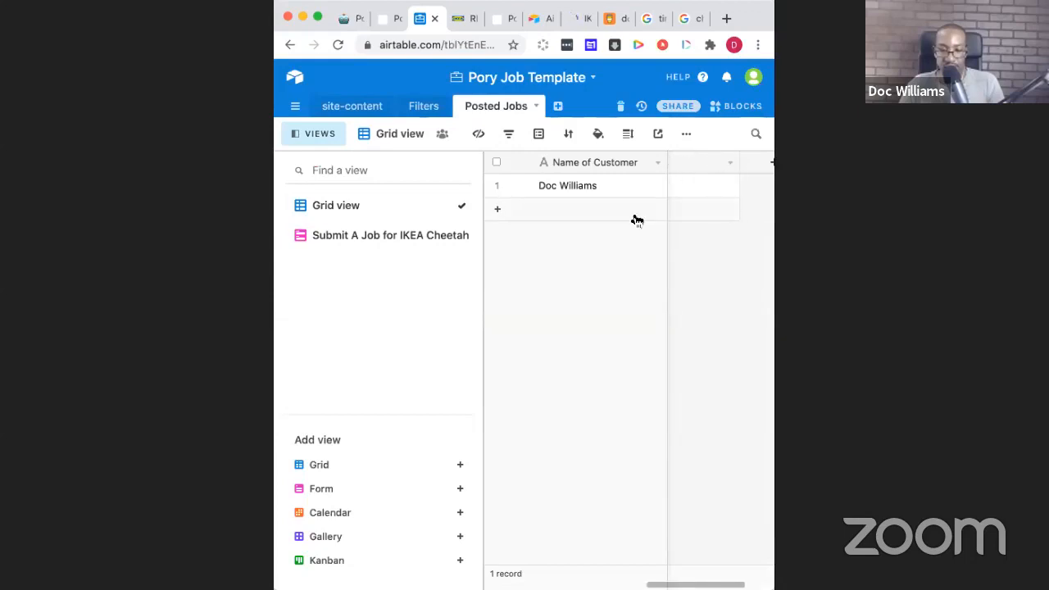
{"action": "scroll", "coordinate": [631, 208], "scroll_direction": "left", "scroll_amount": 2}
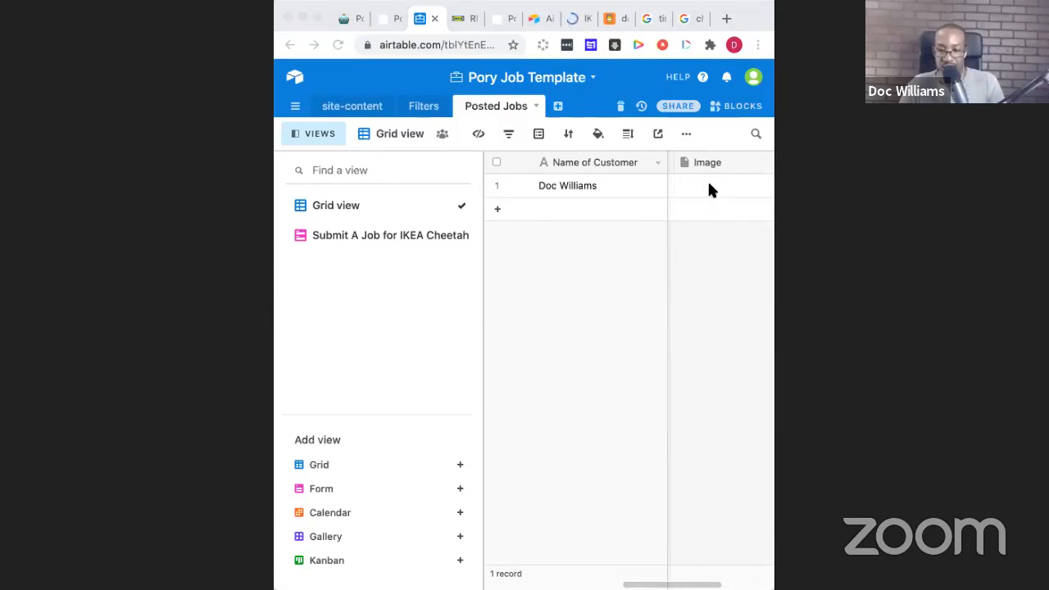
{"action": "left_click_drag", "start_coordinate": [708, 184], "coordinate": [717, 186]}
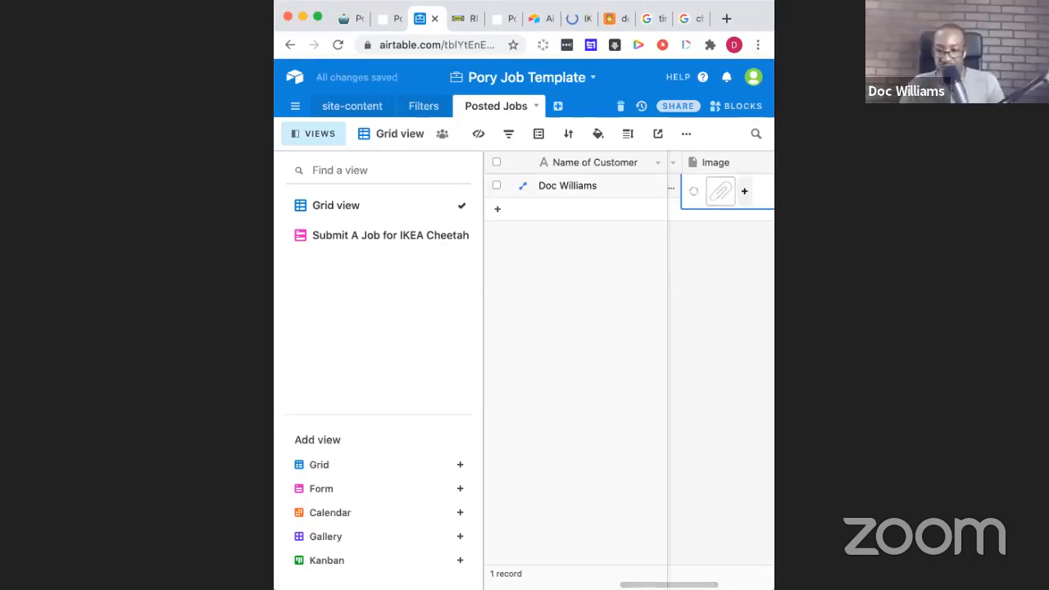
{"action": "left_click_drag", "start_coordinate": [773, 295], "coordinate": [948, 295]}
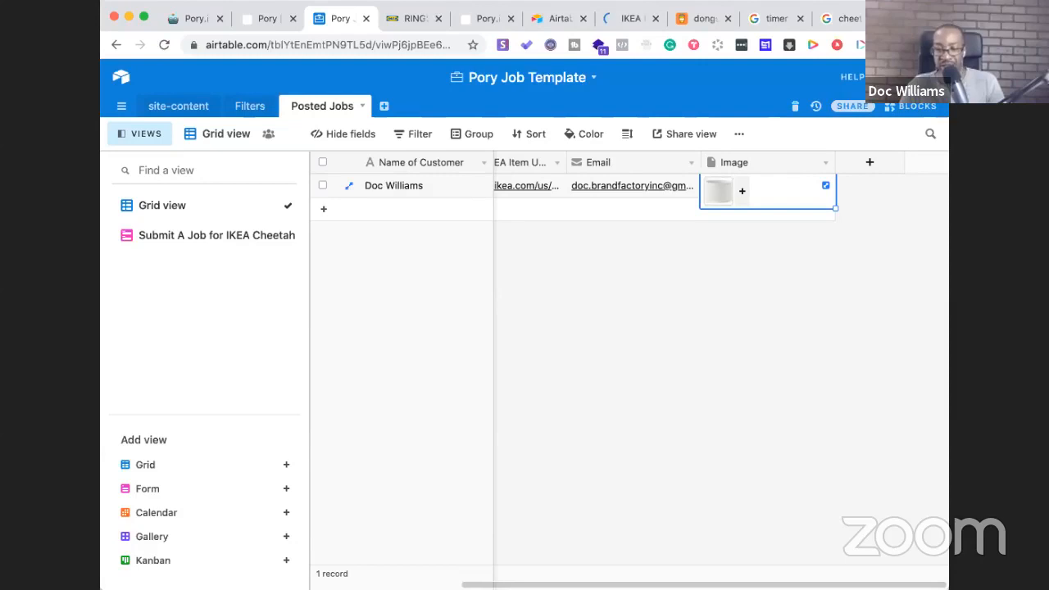
{"action": "left_click_drag", "start_coordinate": [948, 295], "coordinate": [986, 295]}
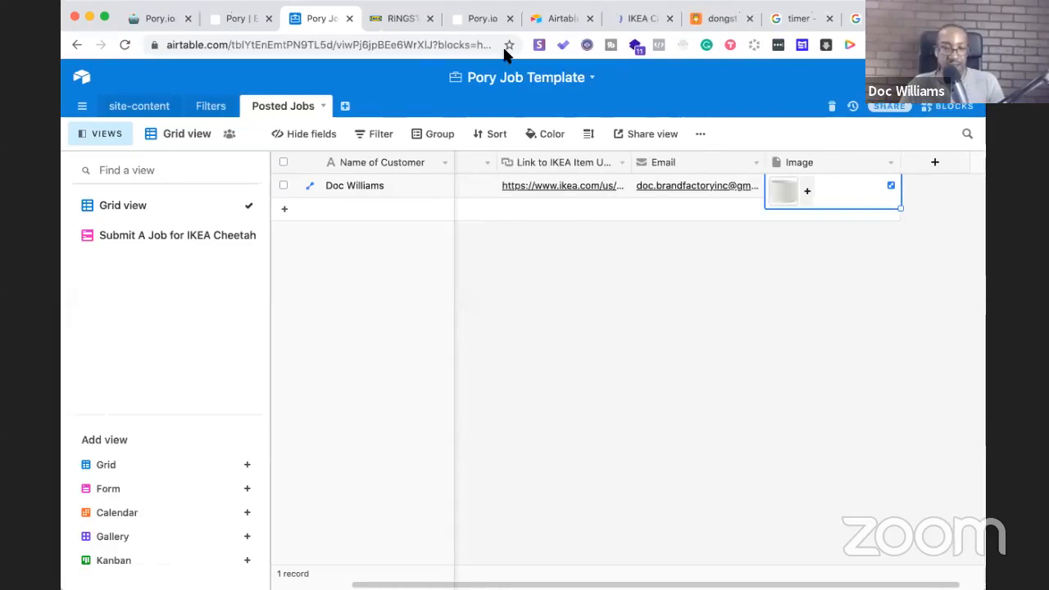
{"action": "left_click", "coordinate": [105, 19]}
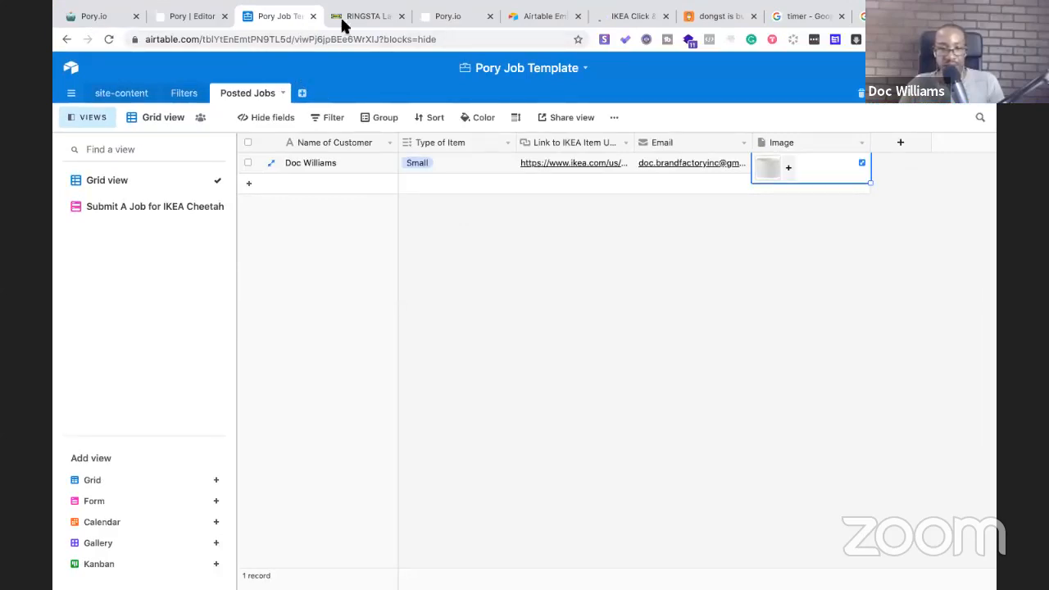
Reload the live job board, view the lamp shade thumbnail in the Pory editor, and recheck Airtable
{"action": "left_click", "coordinate": [438, 21]}
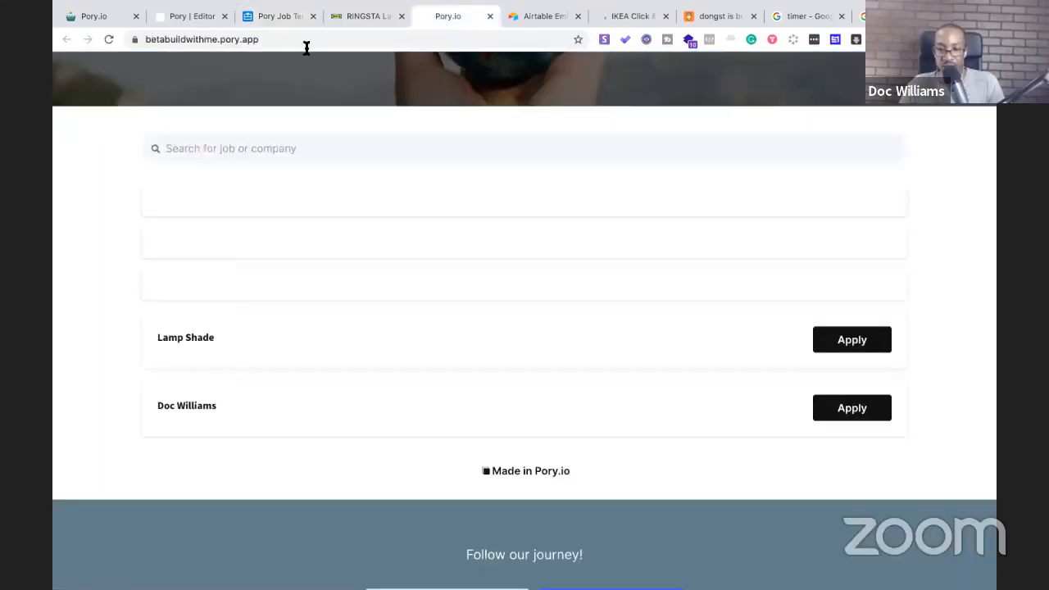
{"action": "left_click", "coordinate": [297, 43]}
{"action": "key", "text": "Return"}
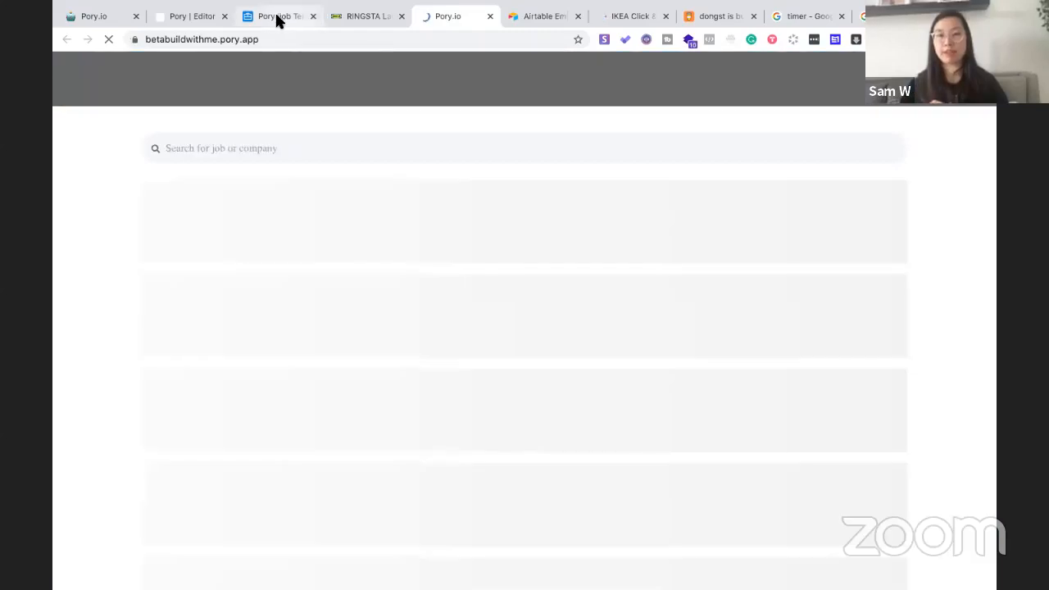
{"action": "left_click", "coordinate": [289, 27]}
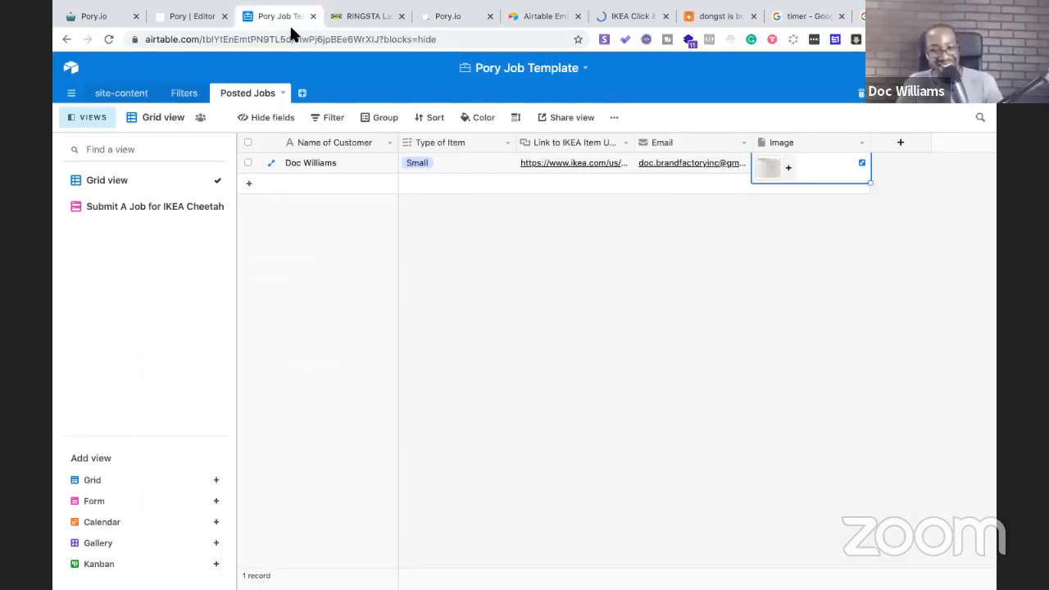
{"action": "left_click", "coordinate": [185, 16]}
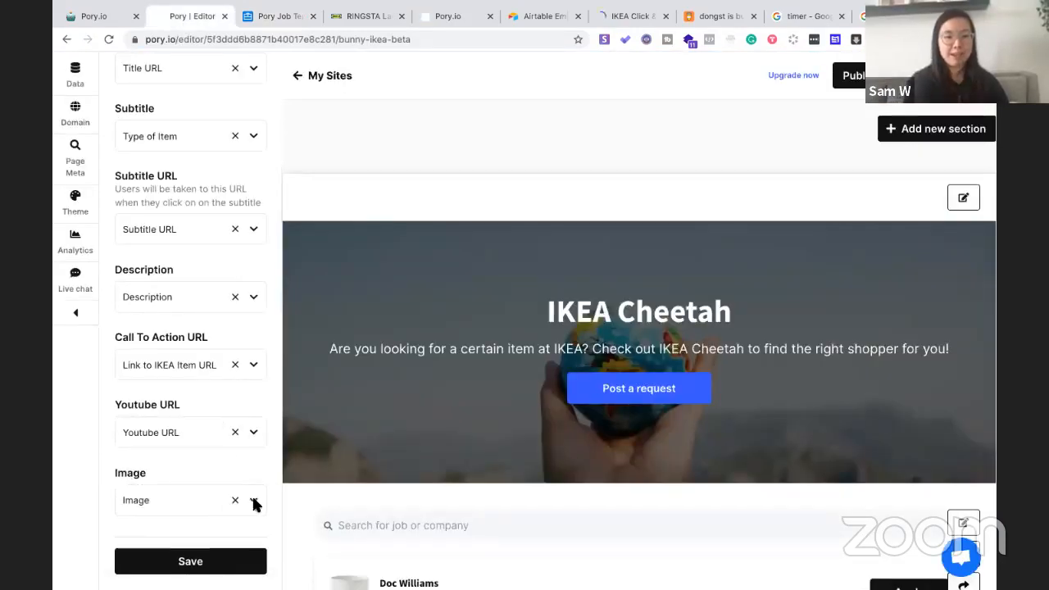
{"action": "left_click", "coordinate": [265, 20]}
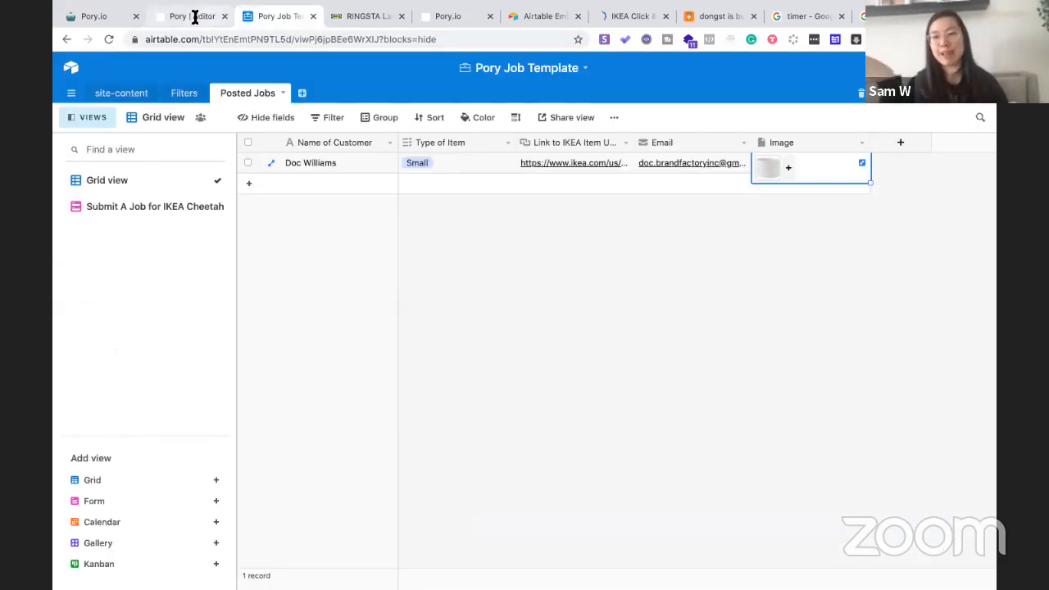
Save the Pory site editor's data settings so the job board updates
{"action": "key", "text": "ctrl+shift+Tab"}
{"action": "left_click", "coordinate": [184, 568]}
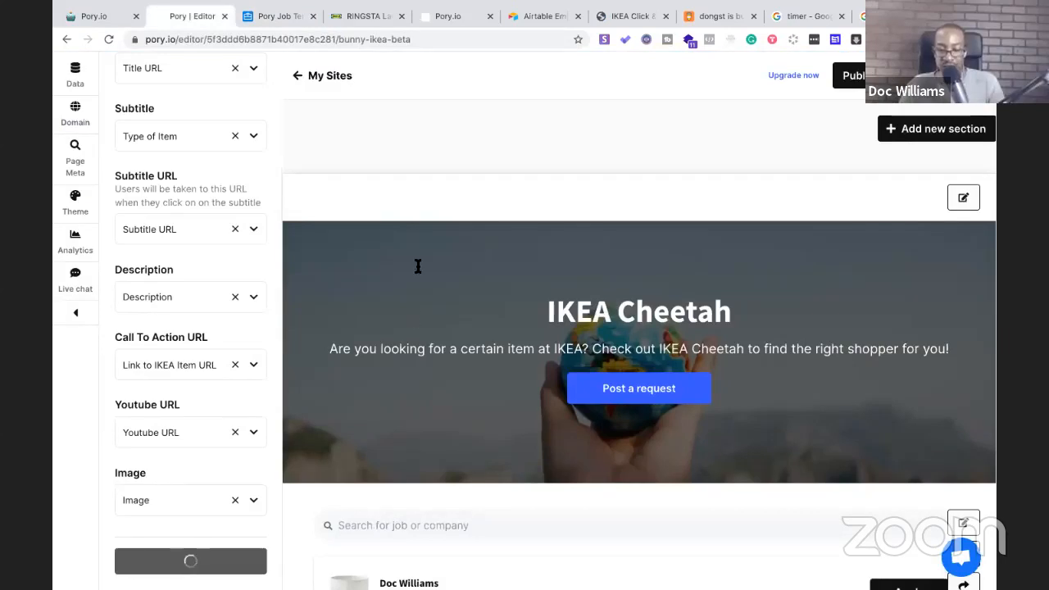
{"action": "scroll", "coordinate": [416, 264], "scroll_direction": "down", "scroll_amount": 3}
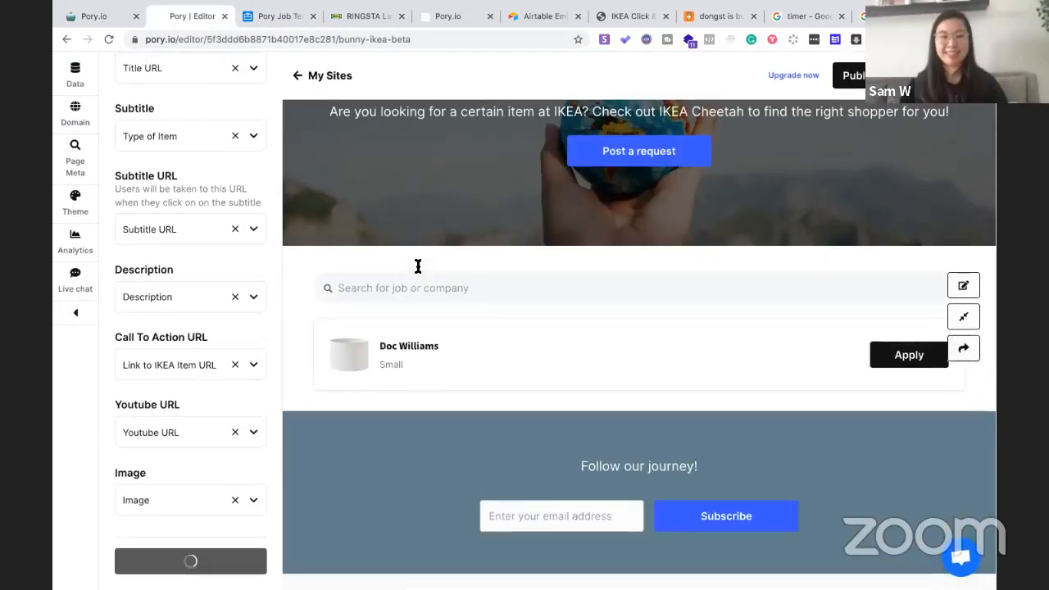
Check the live board lists the Small job with its lamp shade thumbnail, then go back to Airtable
{"action": "left_click", "coordinate": [451, 15]}
{"action": "scroll", "coordinate": [417, 163], "scroll_direction": "up", "scroll_amount": 2}
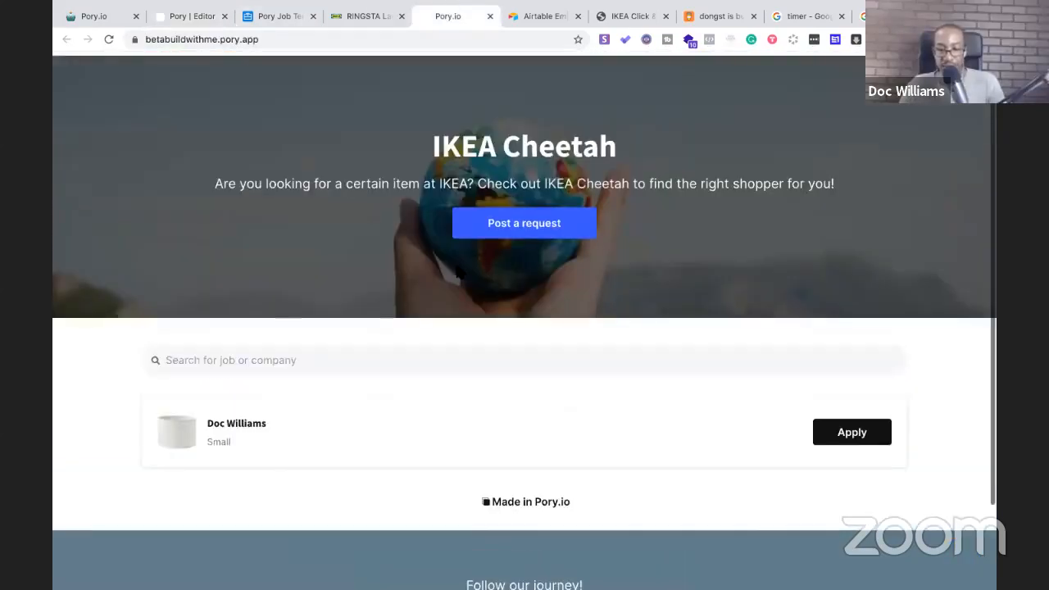
{"action": "scroll", "coordinate": [456, 271], "scroll_direction": "down", "scroll_amount": 1}
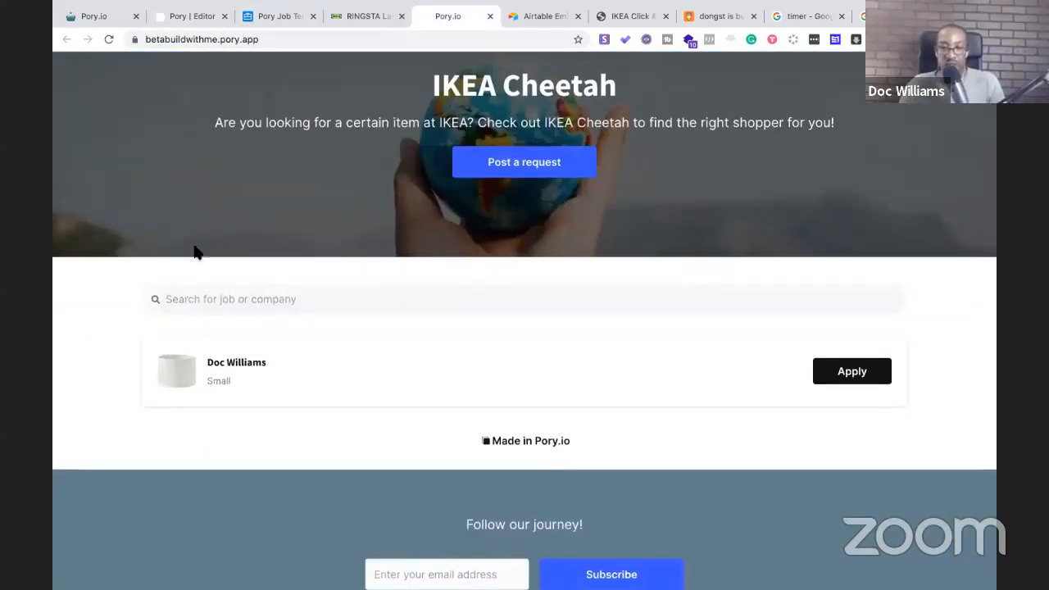
{"action": "left_click", "coordinate": [262, 16]}
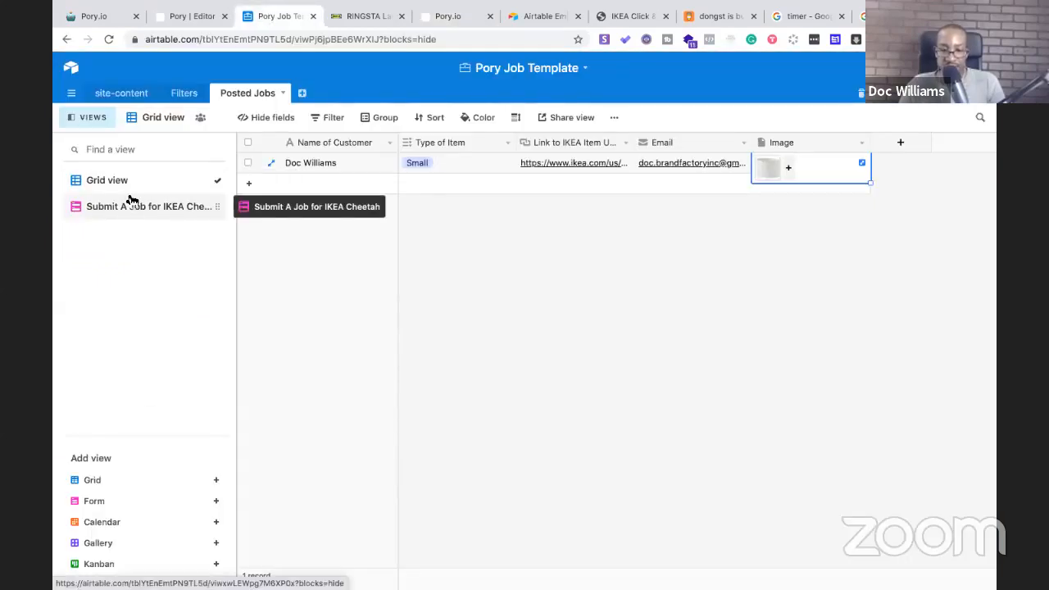
Rename the Type of Item choices to Small Items, Medium Items and Large Items, then resave the Pory site
{"action": "left_click", "coordinate": [106, 180]}
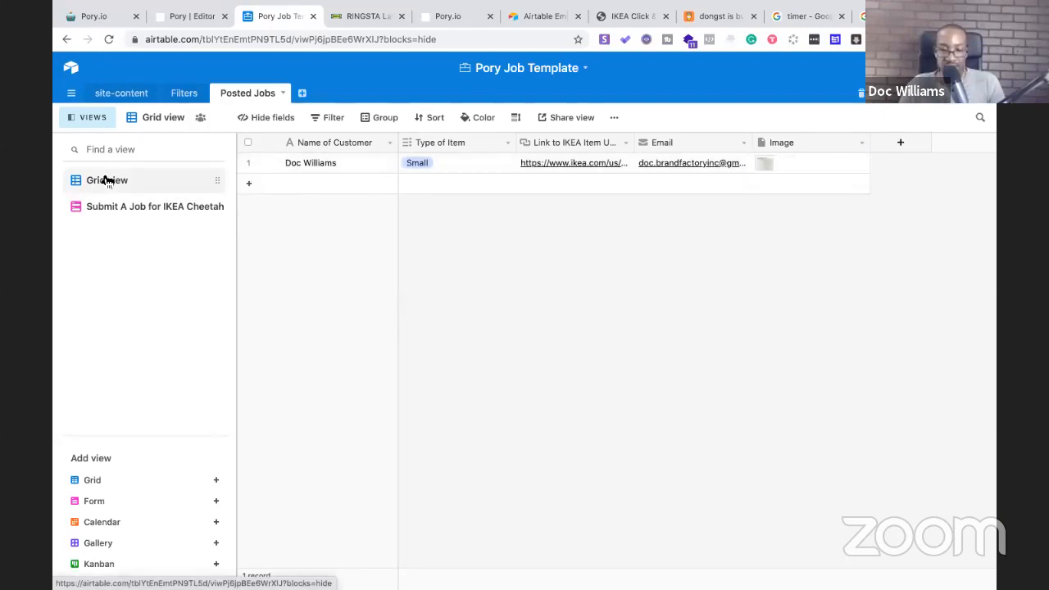
{"action": "left_click", "coordinate": [508, 143]}
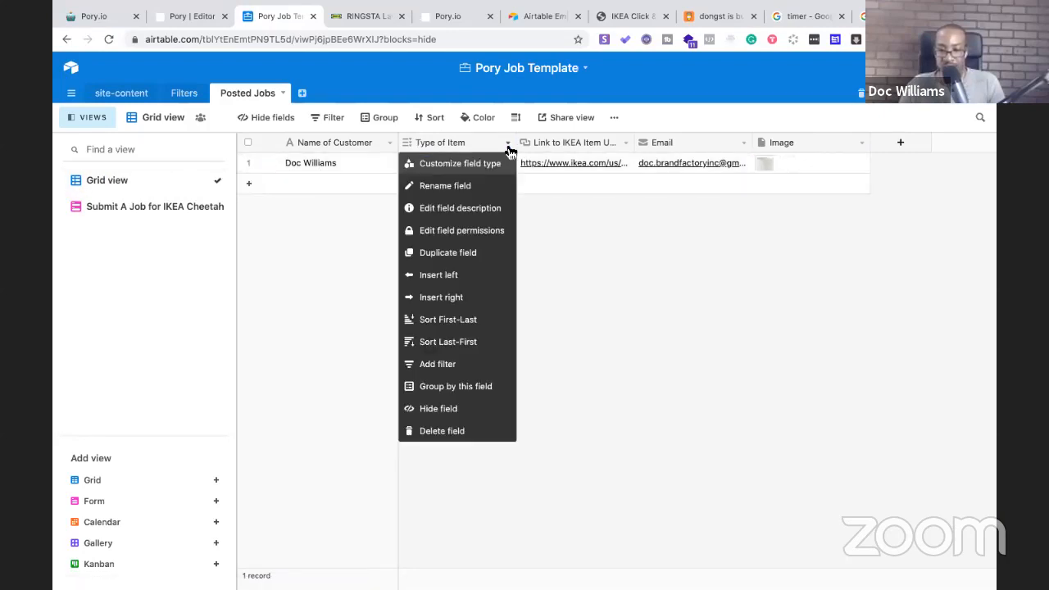
{"action": "left_click", "coordinate": [470, 163]}
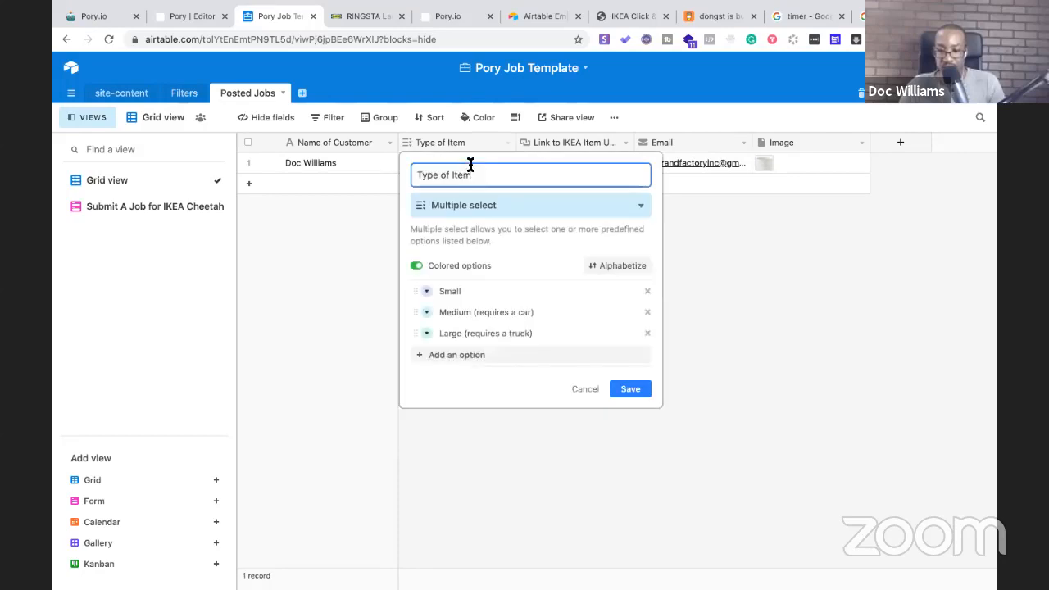
{"action": "left_click", "coordinate": [462, 295]}
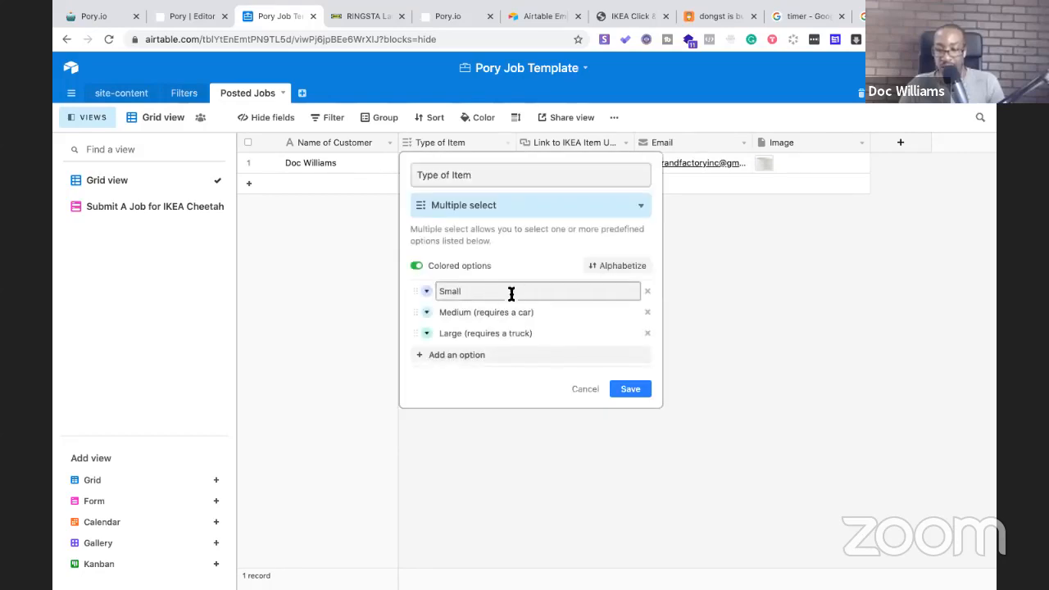
{"action": "type", "text": "("}
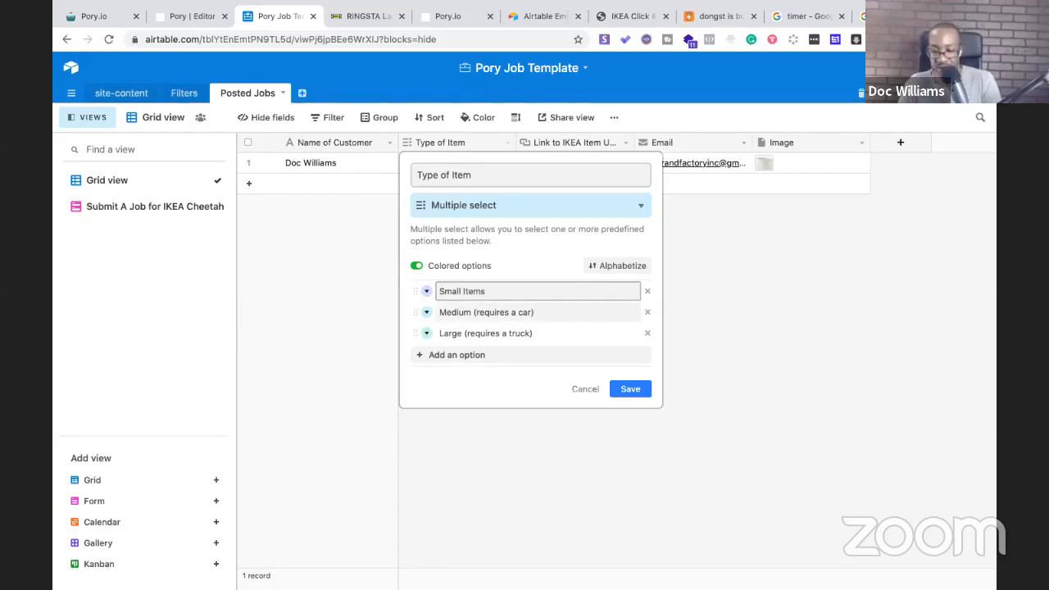
{"action": "left_click", "coordinate": [470, 313]}
{"action": "type", "text": "Items"}
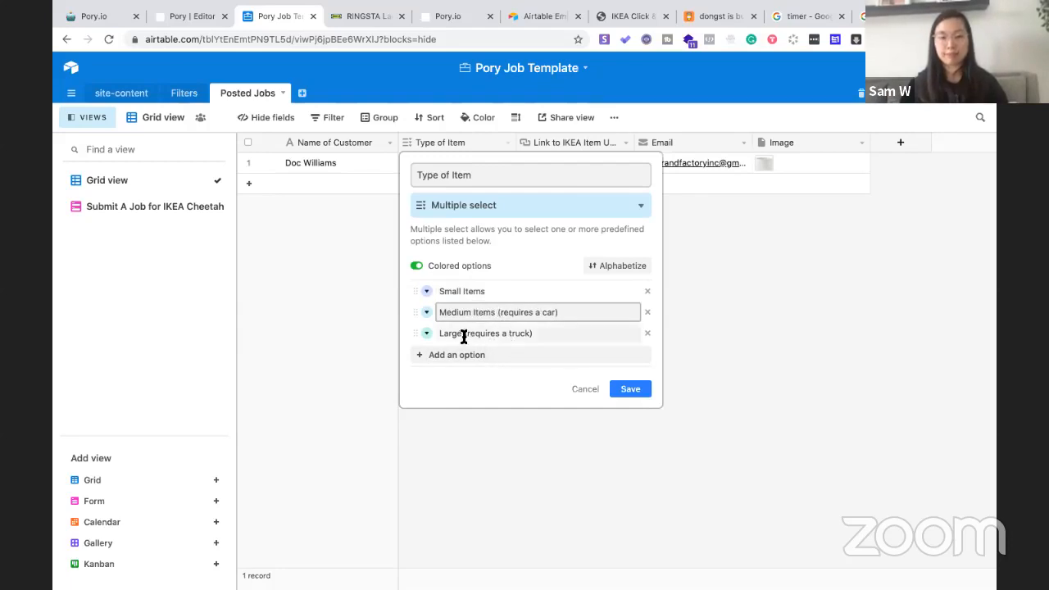
{"action": "left_click", "coordinate": [464, 333]}
{"action": "type", "text": "Items"}
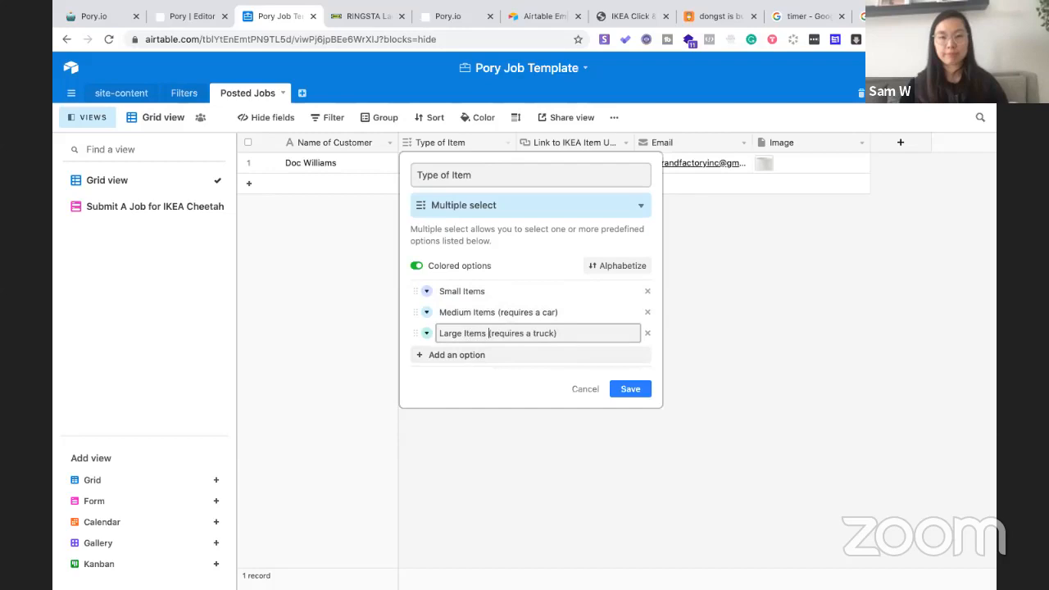
{"action": "left_click", "coordinate": [635, 390]}
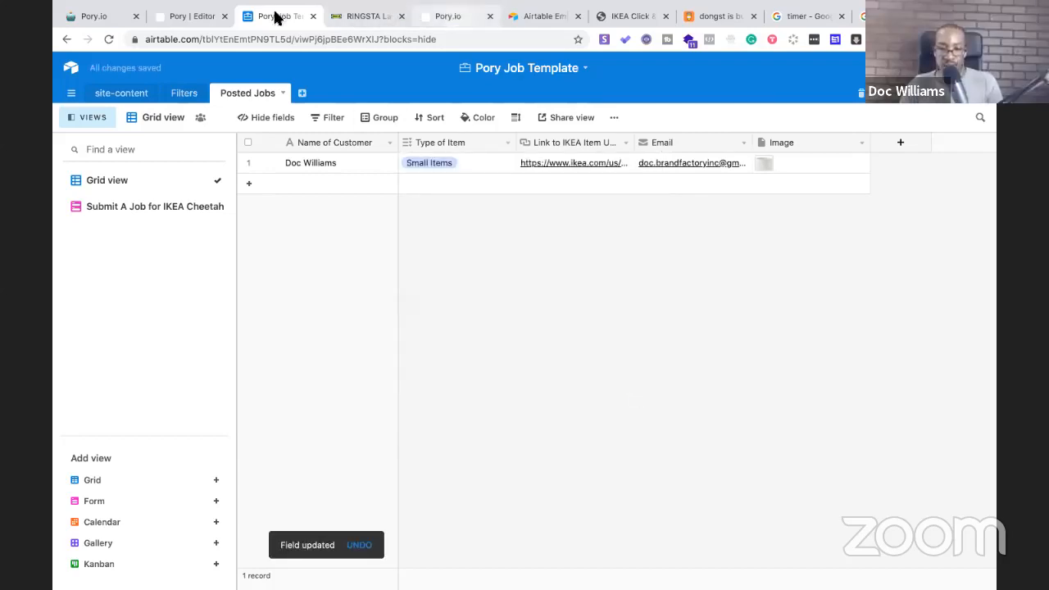
{"action": "left_click", "coordinate": [195, 23]}
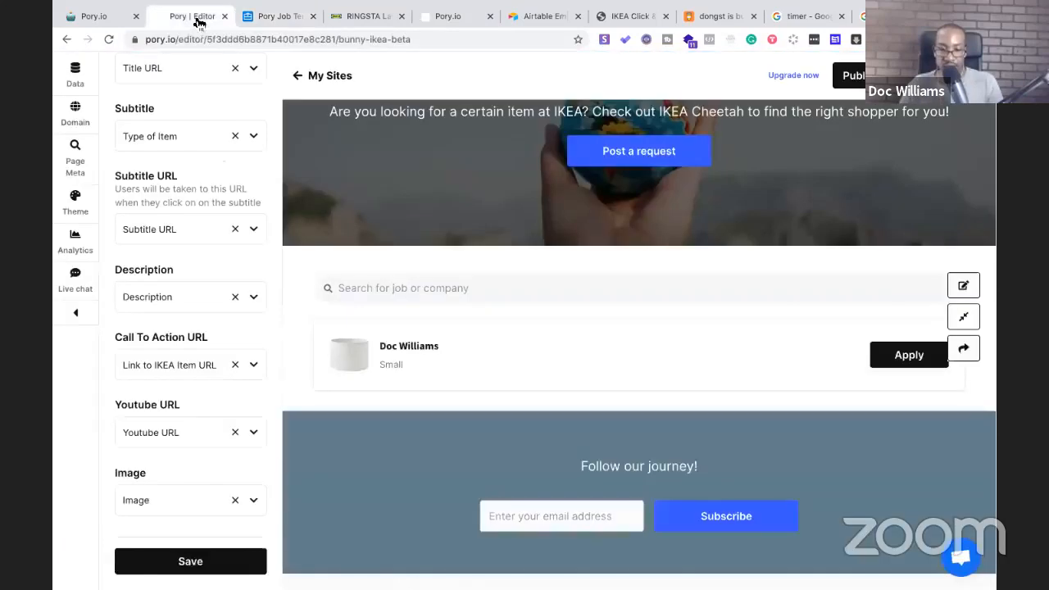
{"action": "left_click", "coordinate": [172, 566]}
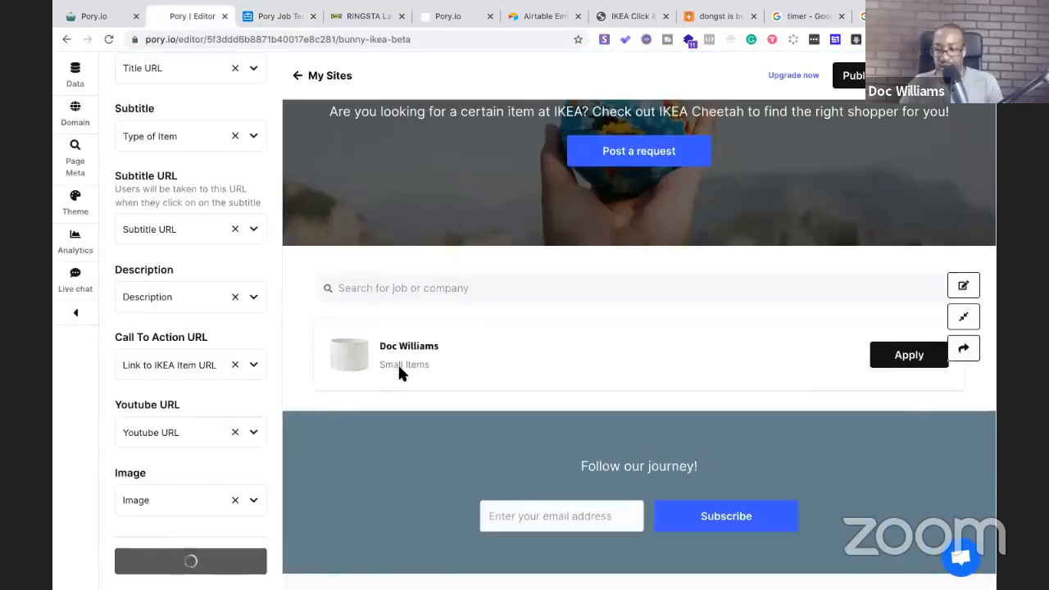
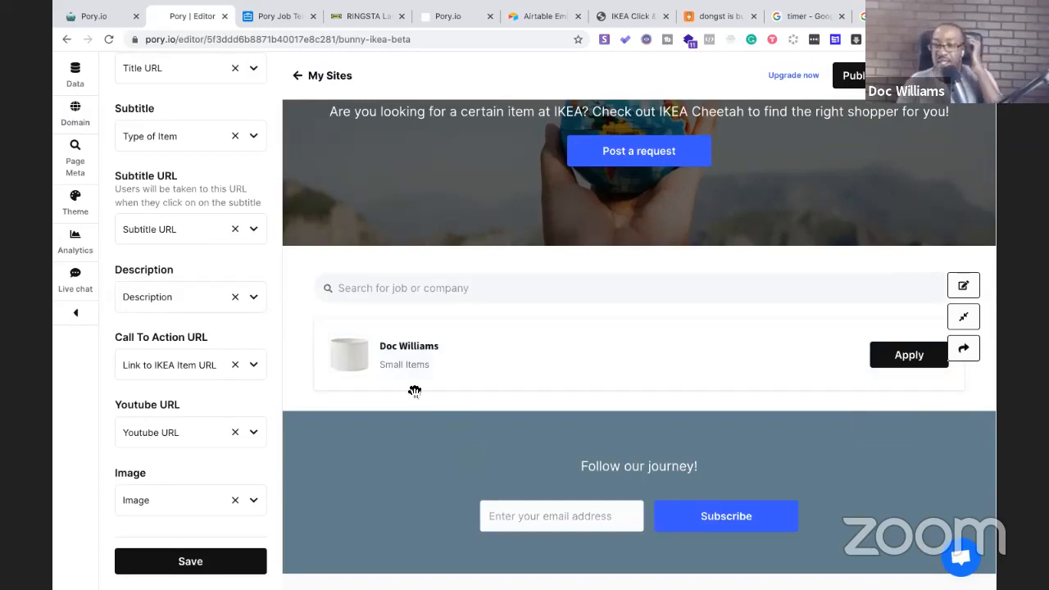
Reload the live IKEA Cheetah site to confirm the Small Items listing appears
{"action": "scroll", "coordinate": [414, 391], "scroll_direction": "down", "scroll_amount": 1}
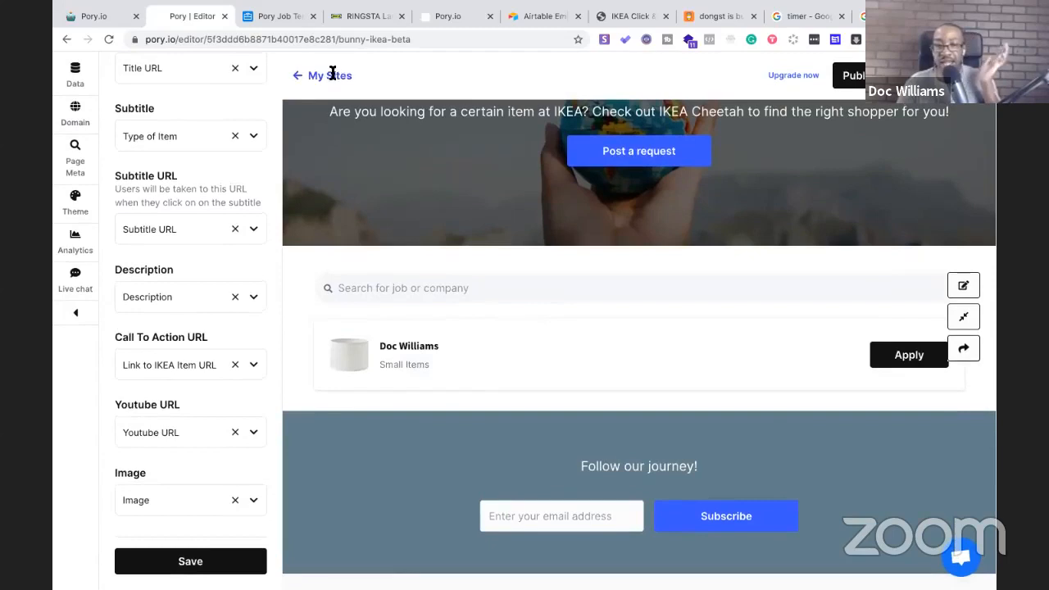
{"action": "left_click", "coordinate": [440, 18]}
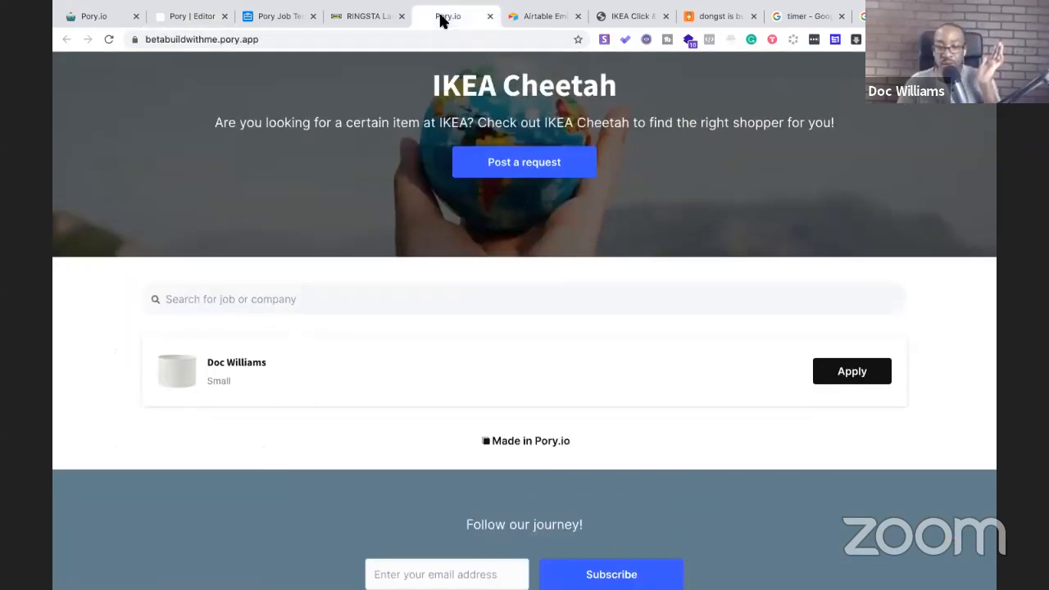
{"action": "left_click", "coordinate": [367, 44]}
{"action": "key", "text": "Return"}
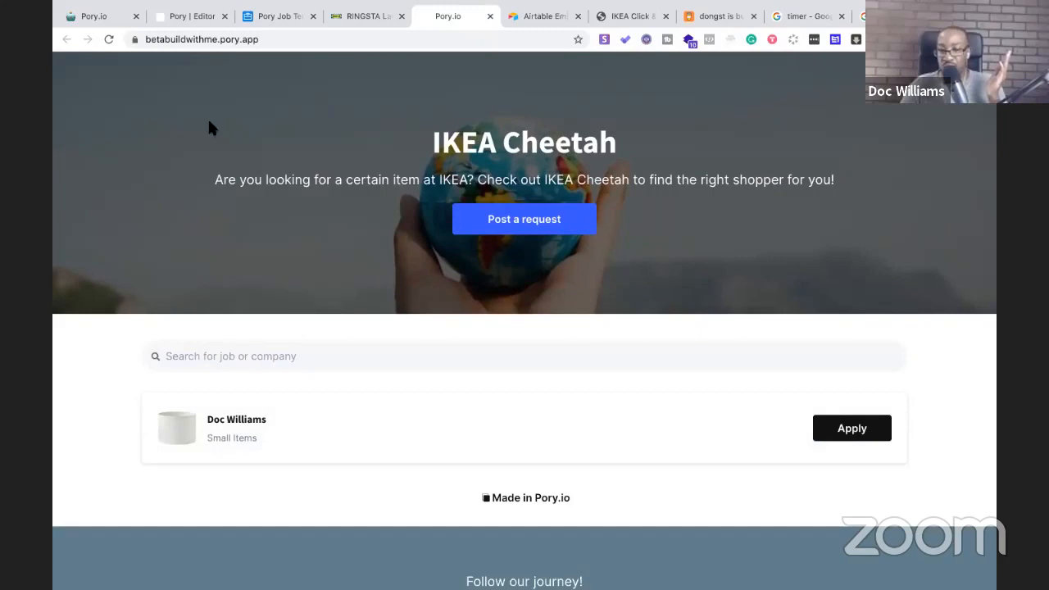
{"action": "left_click", "coordinate": [200, 16]}
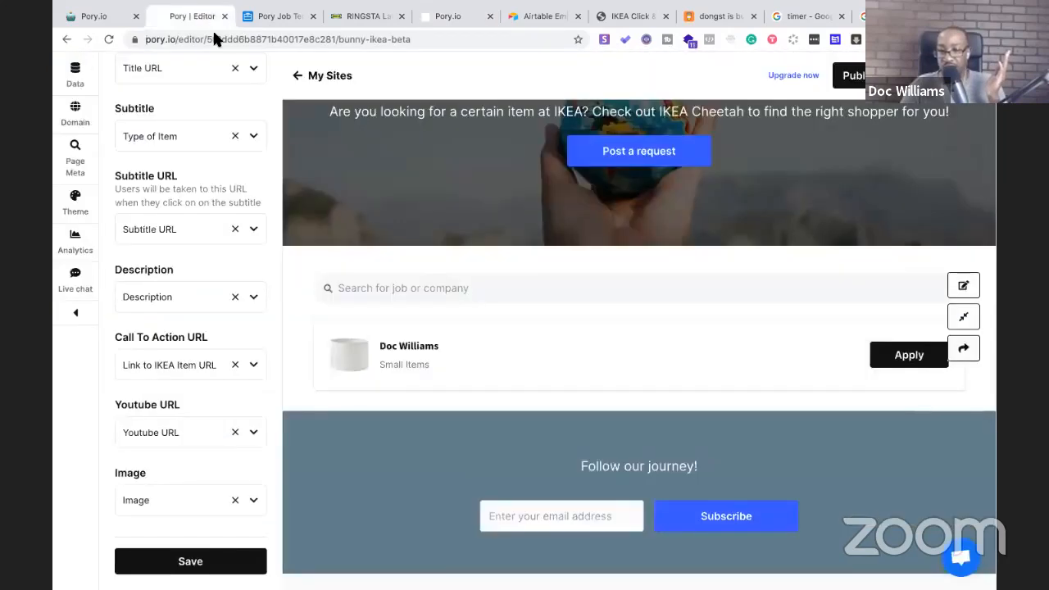
Check the stopwatch and live site, then bring up the Pory Job Template base
{"action": "scroll", "coordinate": [328, 253], "scroll_direction": "up", "scroll_amount": 3}
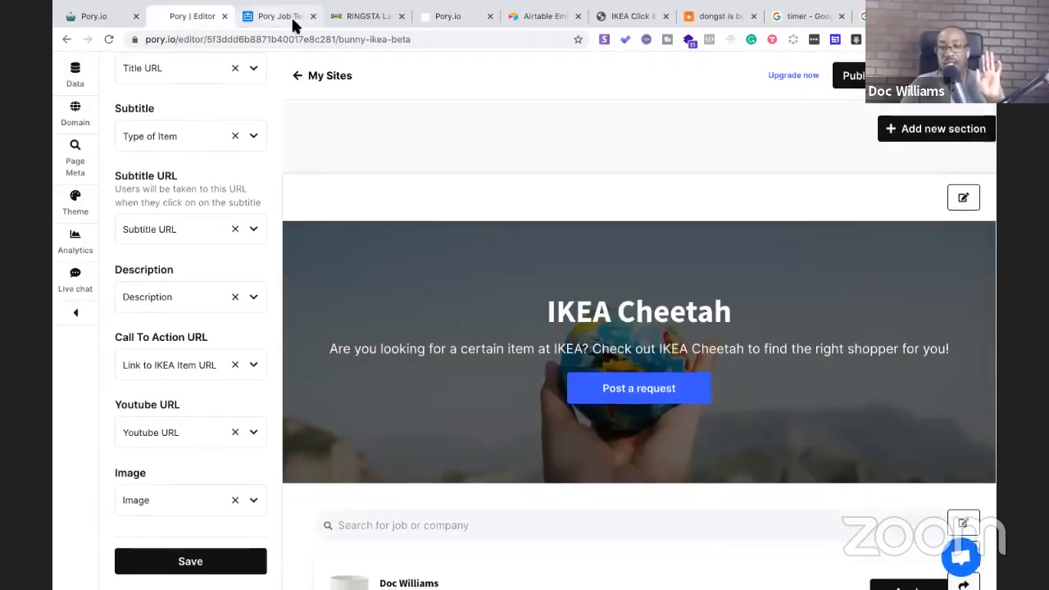
{"action": "left_click", "coordinate": [293, 21]}
{"action": "left_click_drag", "start_coordinate": [443, 21], "coordinate": [380, 18]}
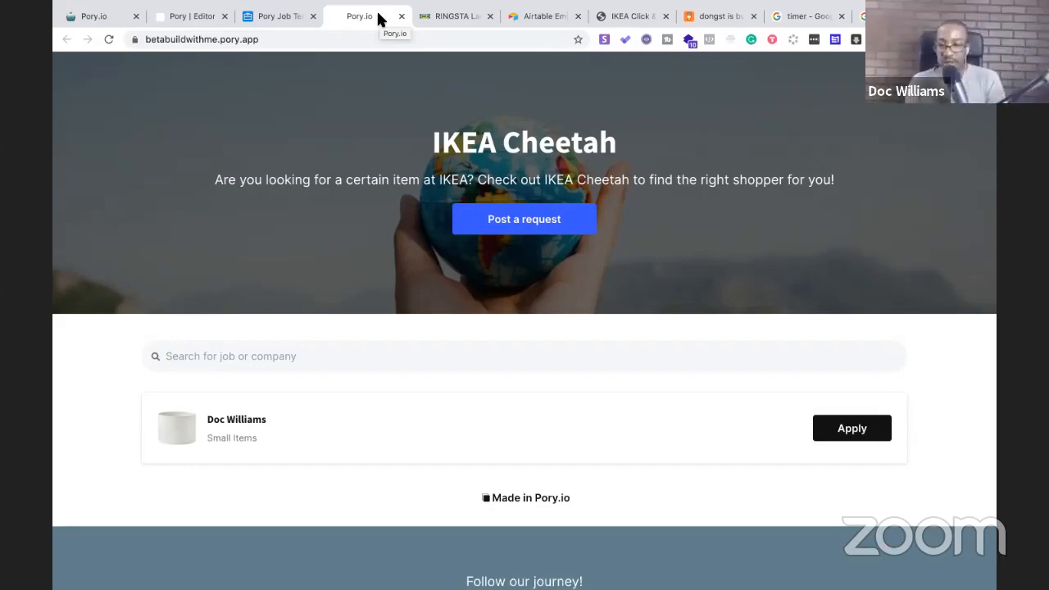
{"action": "left_click", "coordinate": [792, 18]}
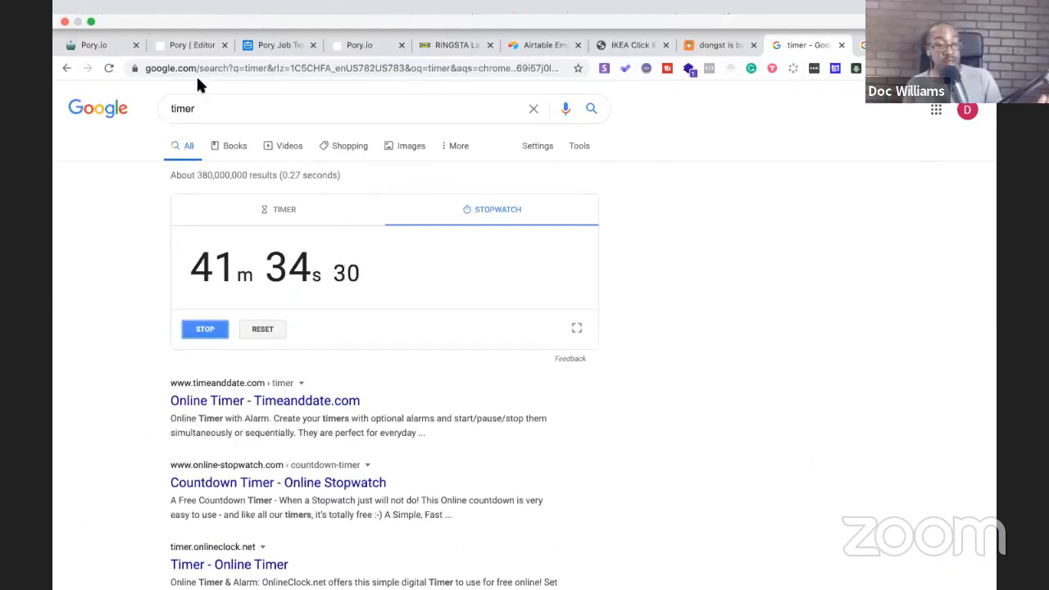
{"action": "left_click", "coordinate": [201, 46]}
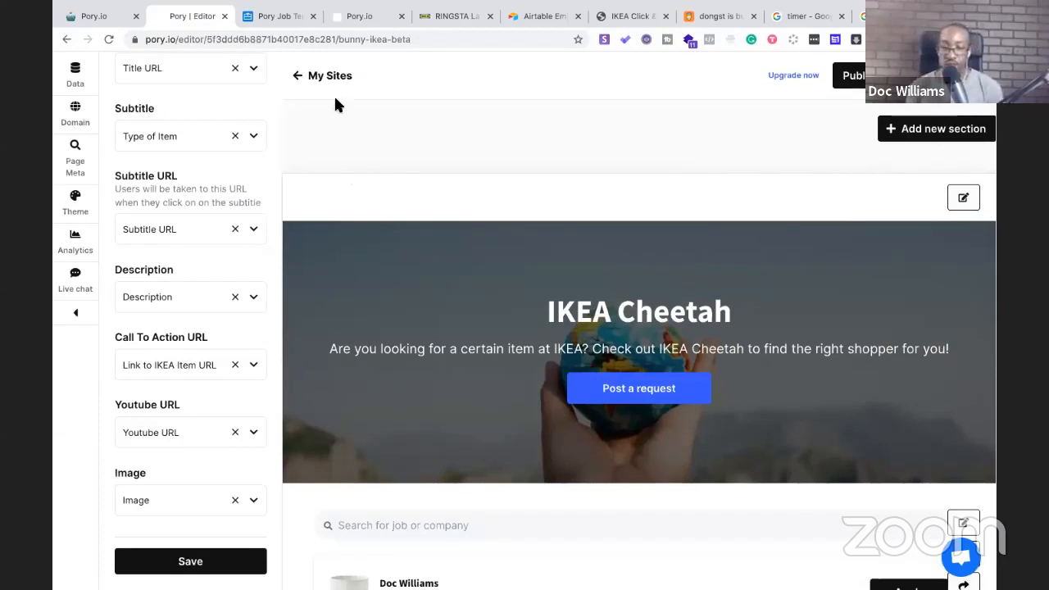
{"action": "left_click", "coordinate": [348, 21]}
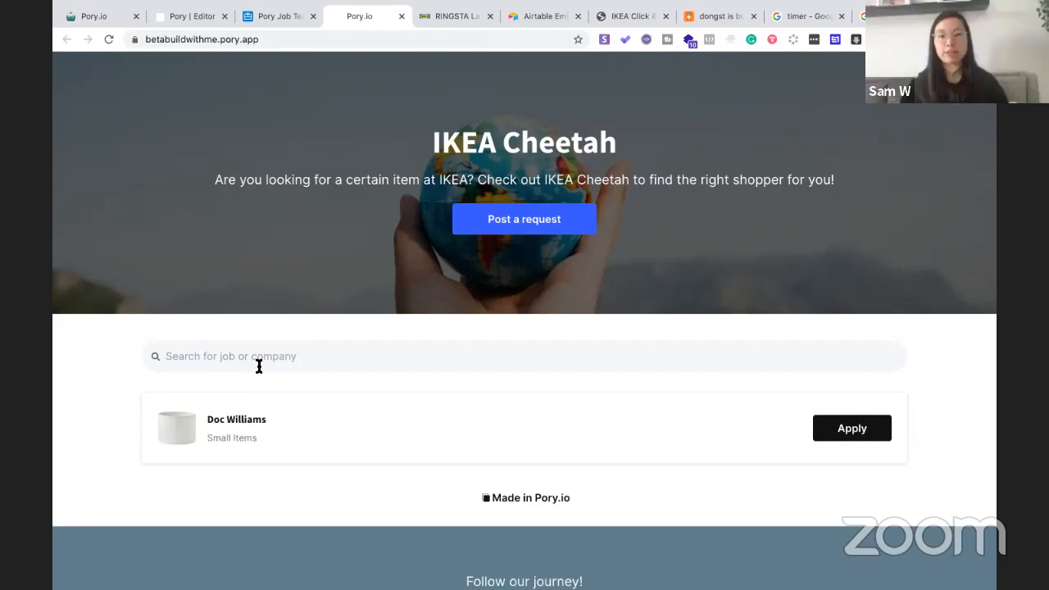
{"action": "left_click", "coordinate": [175, 16]}
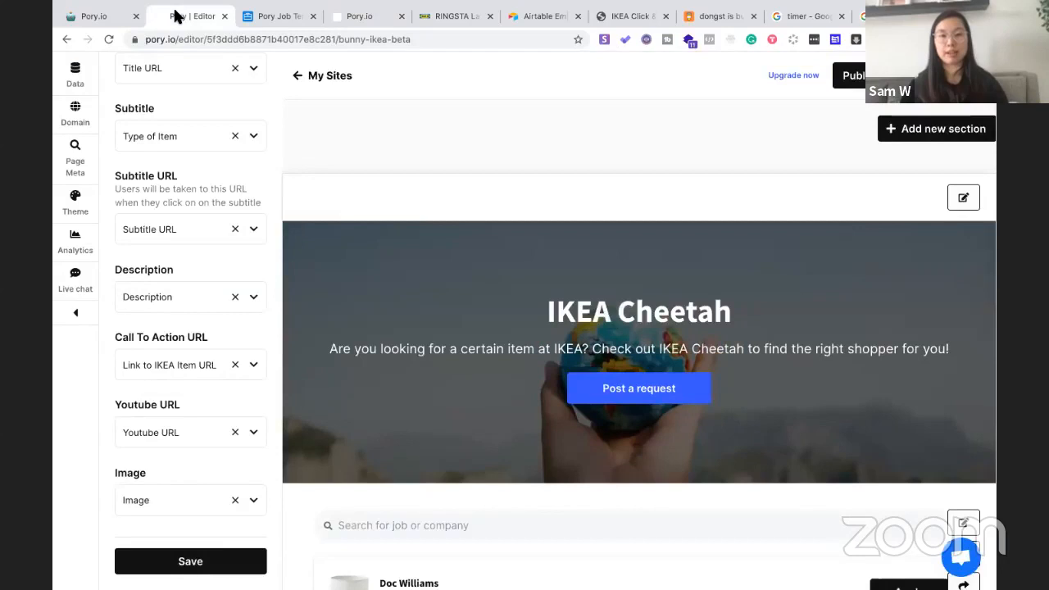
{"action": "left_click", "coordinate": [257, 16]}
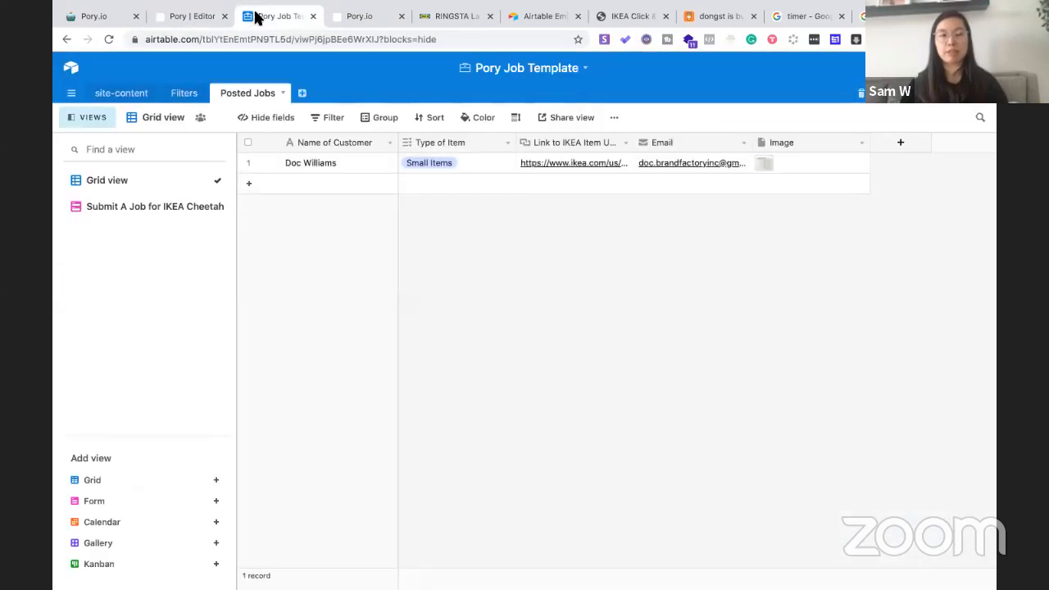
Inspect Filter 1's existing options and the Posted Jobs Type of Item field settings
{"action": "left_click", "coordinate": [185, 94]}
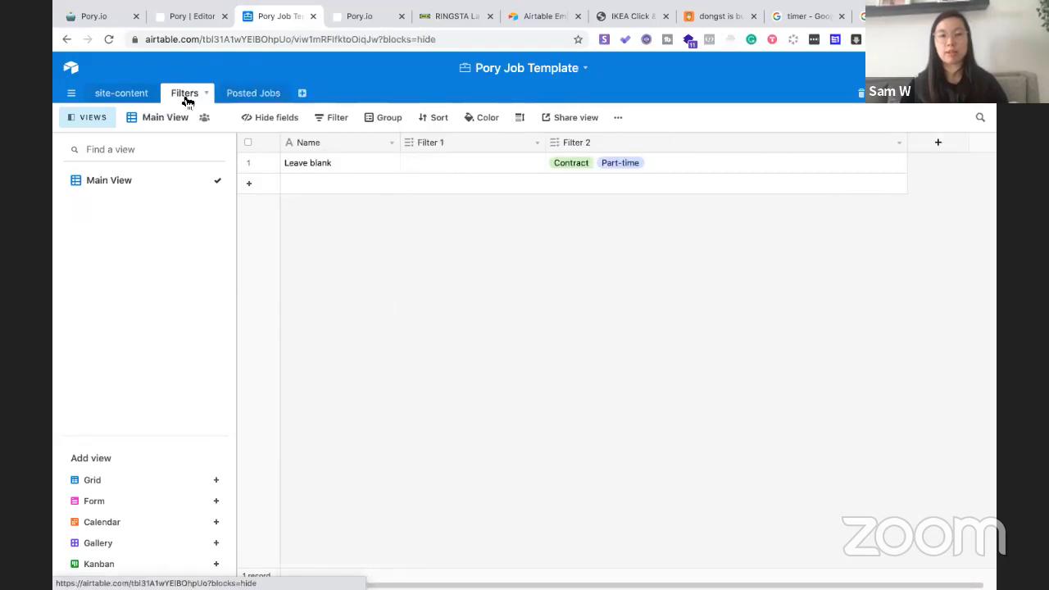
{"action": "left_click", "coordinate": [442, 165]}
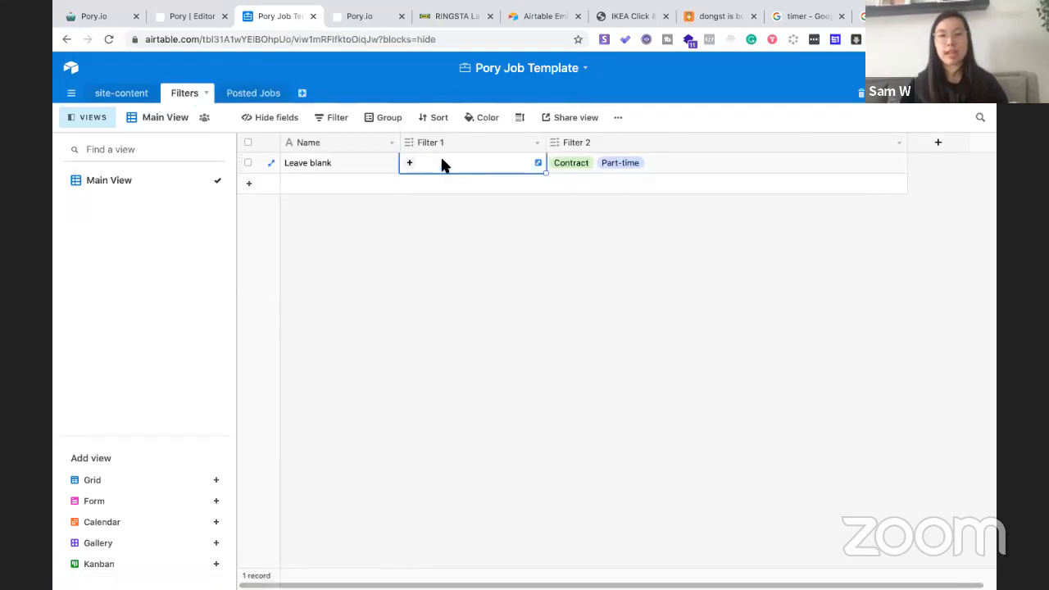
{"action": "left_click", "coordinate": [411, 164]}
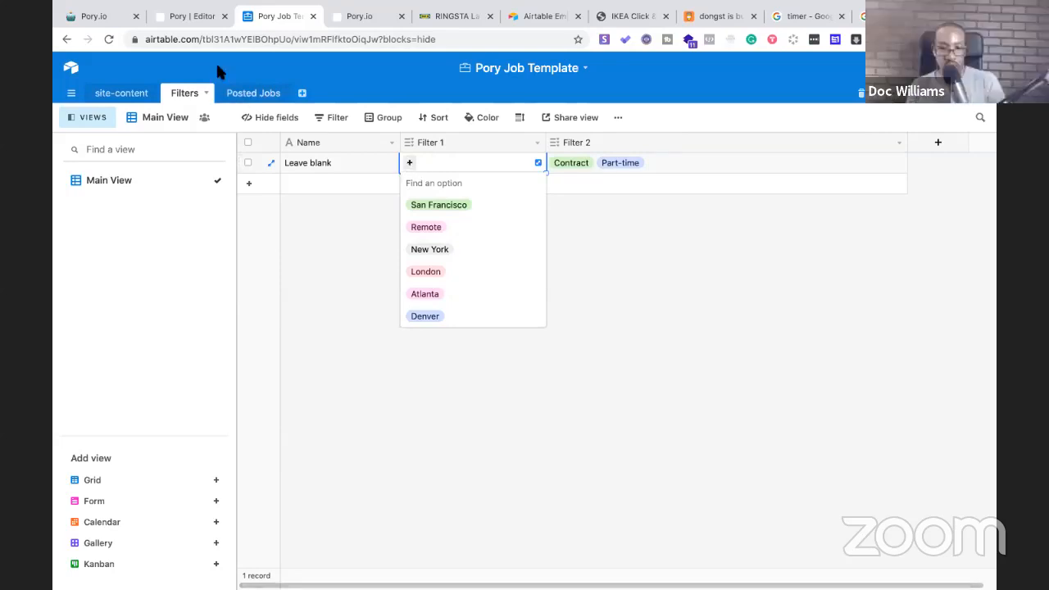
{"action": "left_click", "coordinate": [140, 179]}
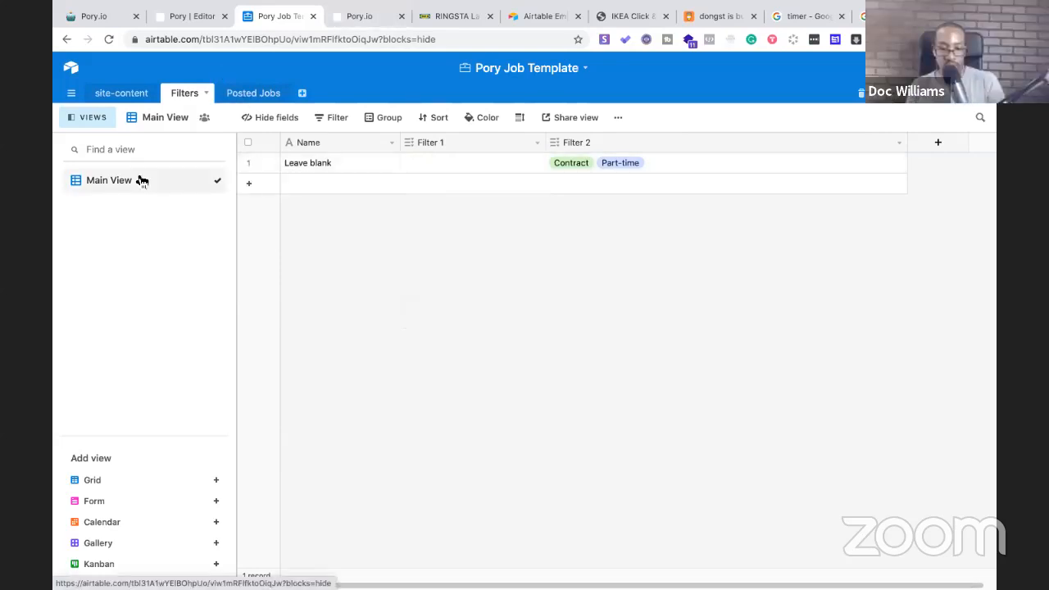
{"action": "left_click", "coordinate": [243, 95]}
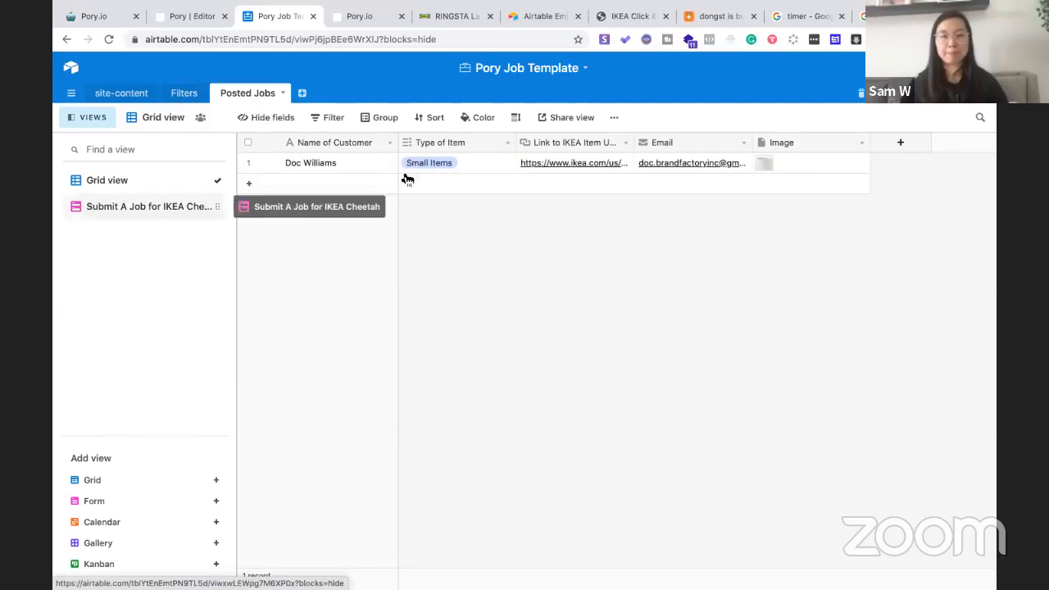
{"action": "left_click", "coordinate": [502, 144]}
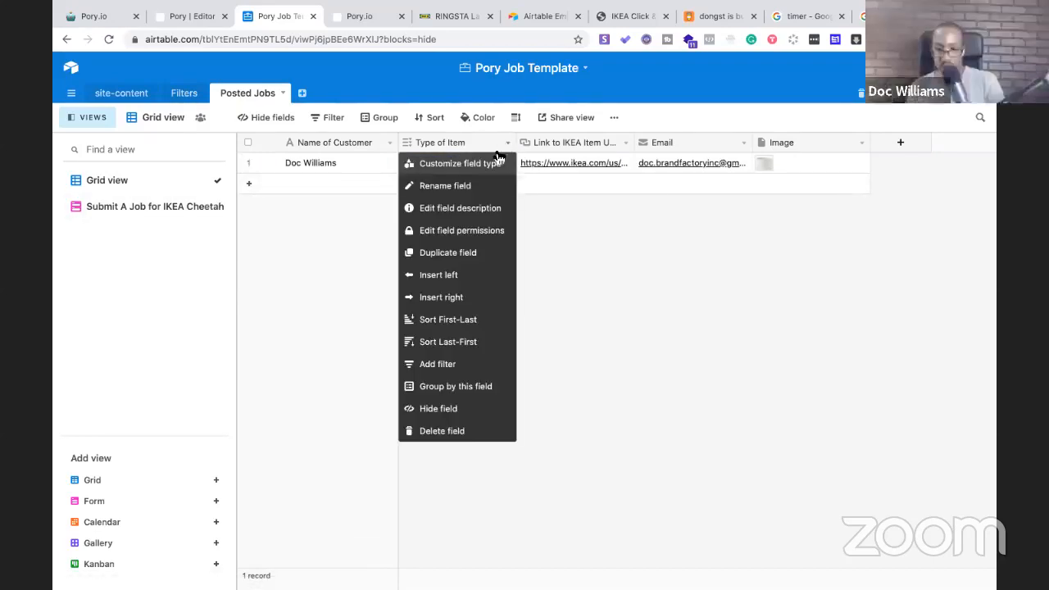
{"action": "left_click", "coordinate": [479, 165]}
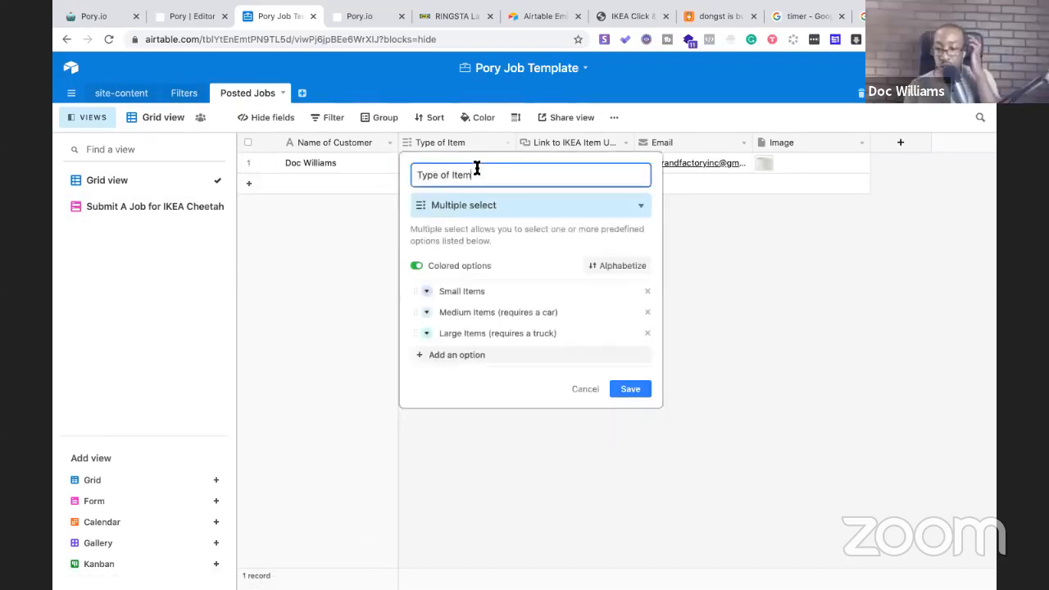
{"action": "left_click", "coordinate": [751, 291]}
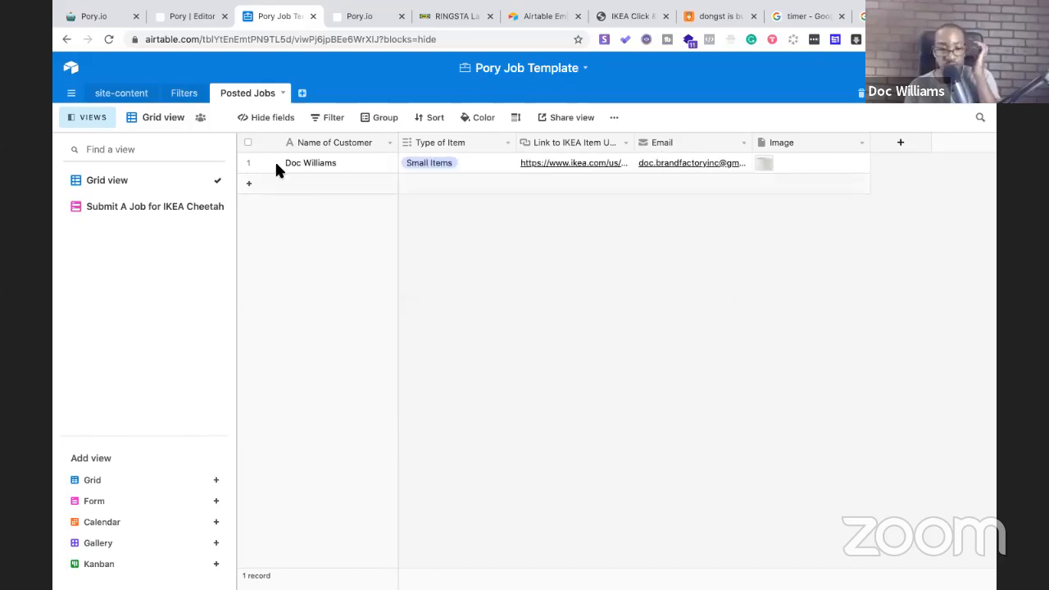
Add Small Items and Medium Items as new Filter 1 options in the Filters table
{"action": "left_click", "coordinate": [182, 92]}
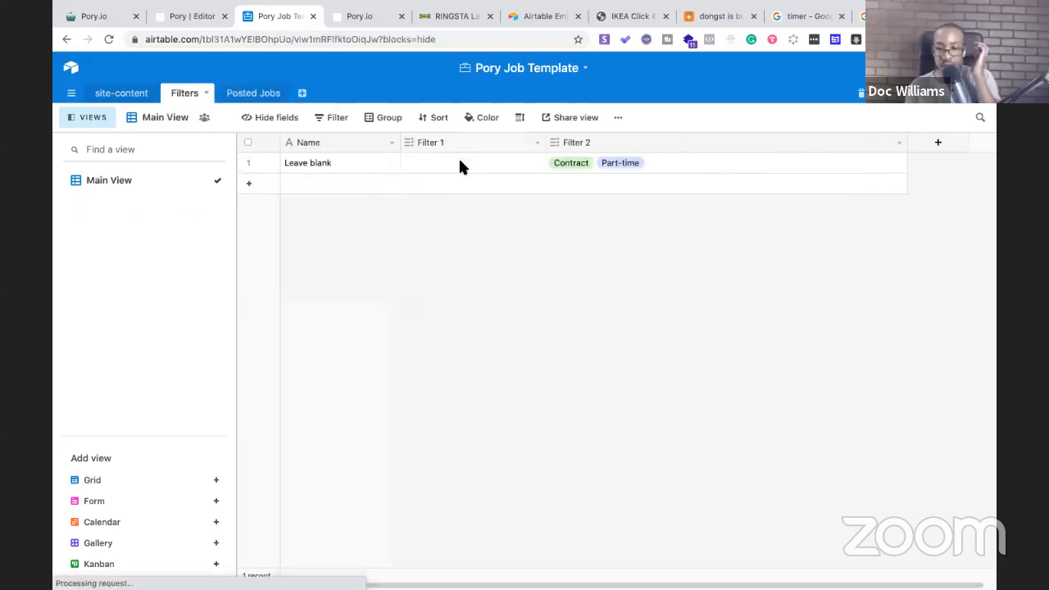
{"action": "left_click", "coordinate": [452, 165]}
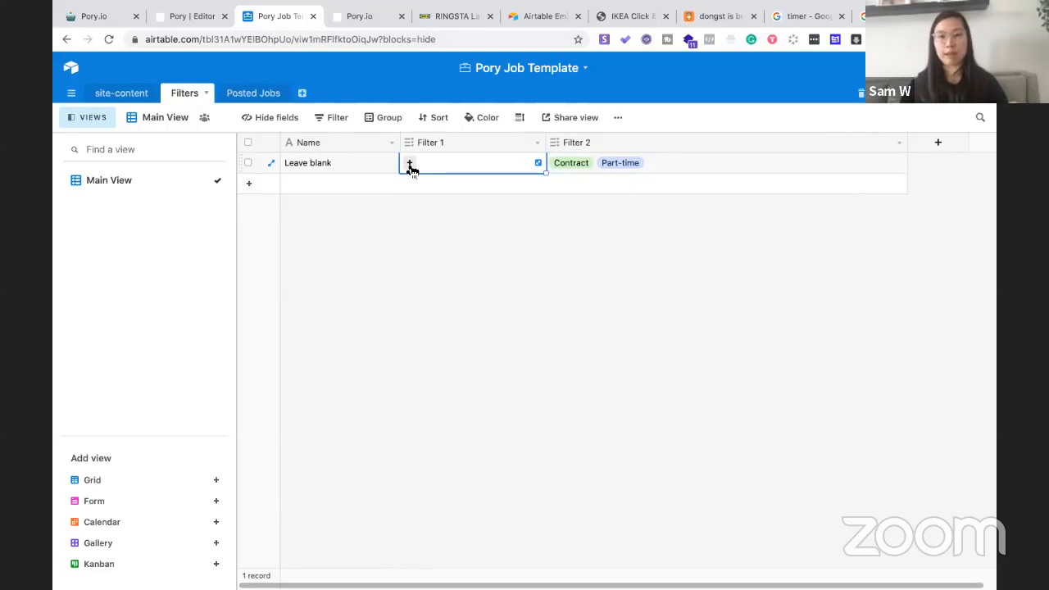
{"action": "left_click", "coordinate": [410, 164]}
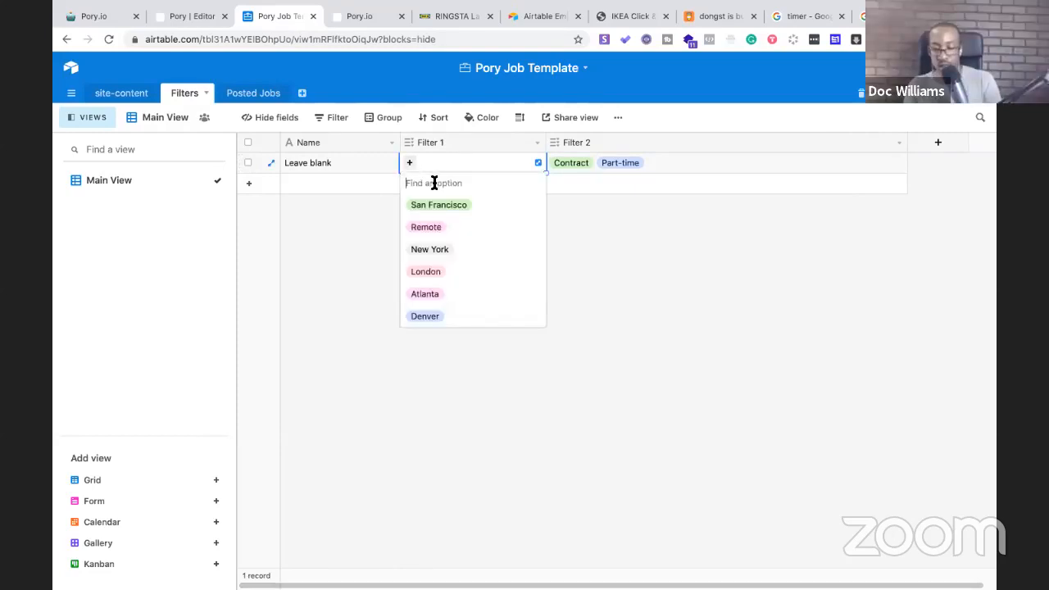
{"action": "type", "text": "Small Items"}
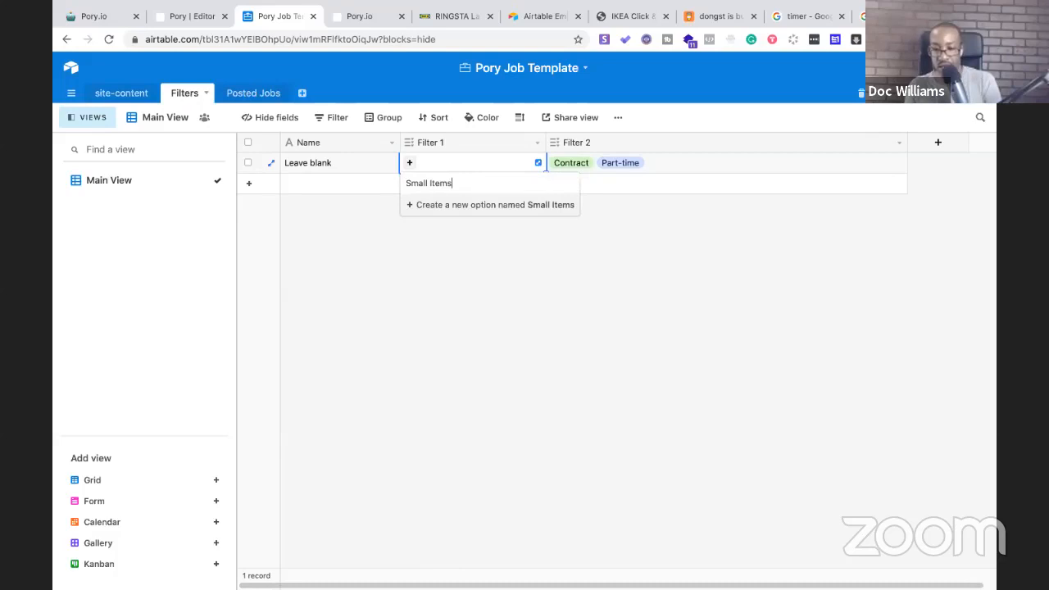
{"action": "left_click", "coordinate": [442, 205]}
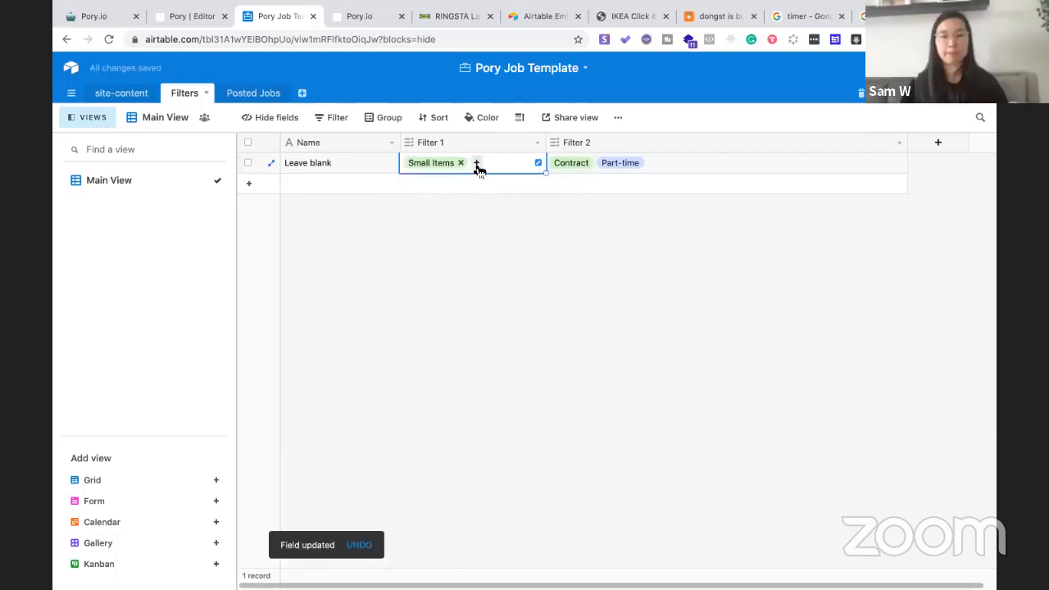
{"action": "left_click", "coordinate": [476, 165]}
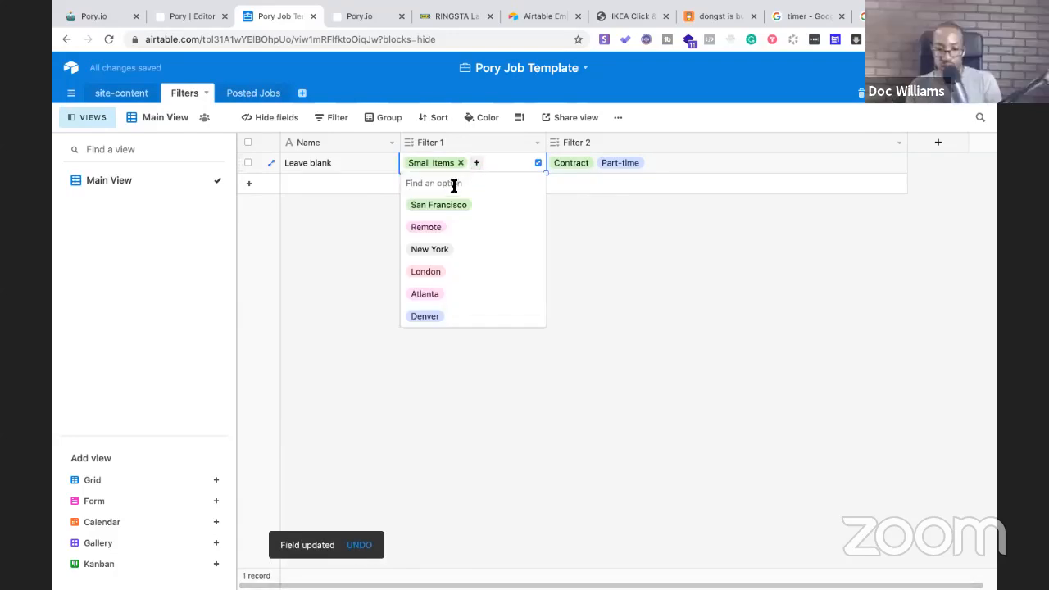
{"action": "type", "text": "M"}
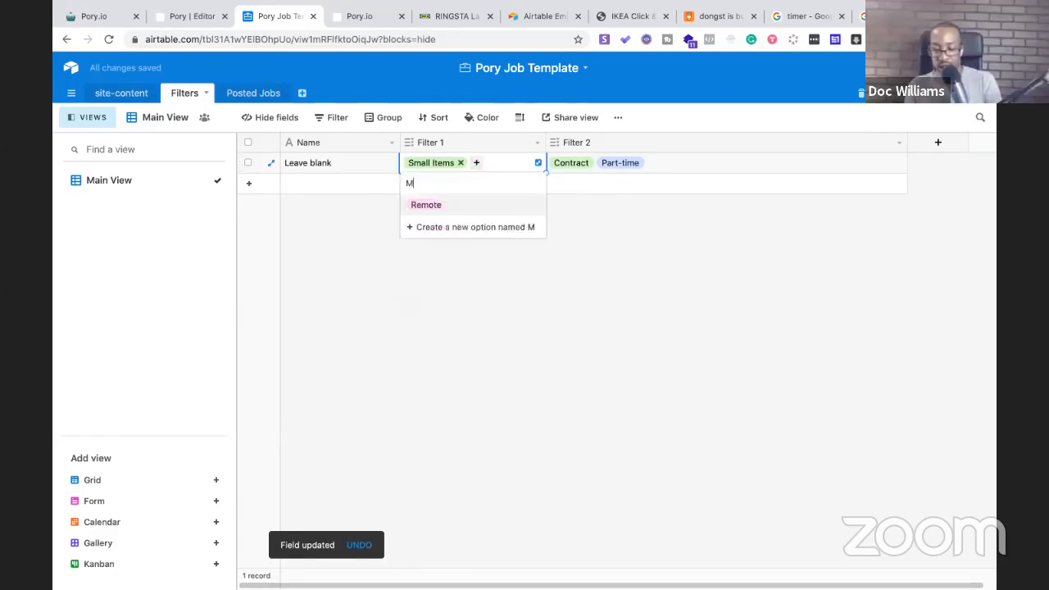
{"action": "type", "text": "edium Items"}
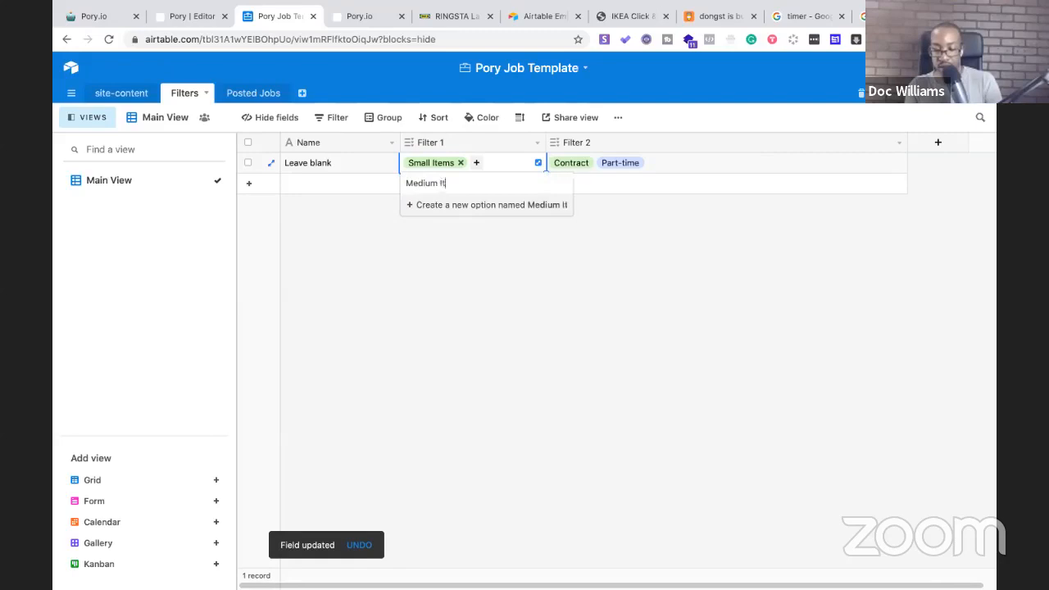
{"action": "left_click", "coordinate": [414, 205]}
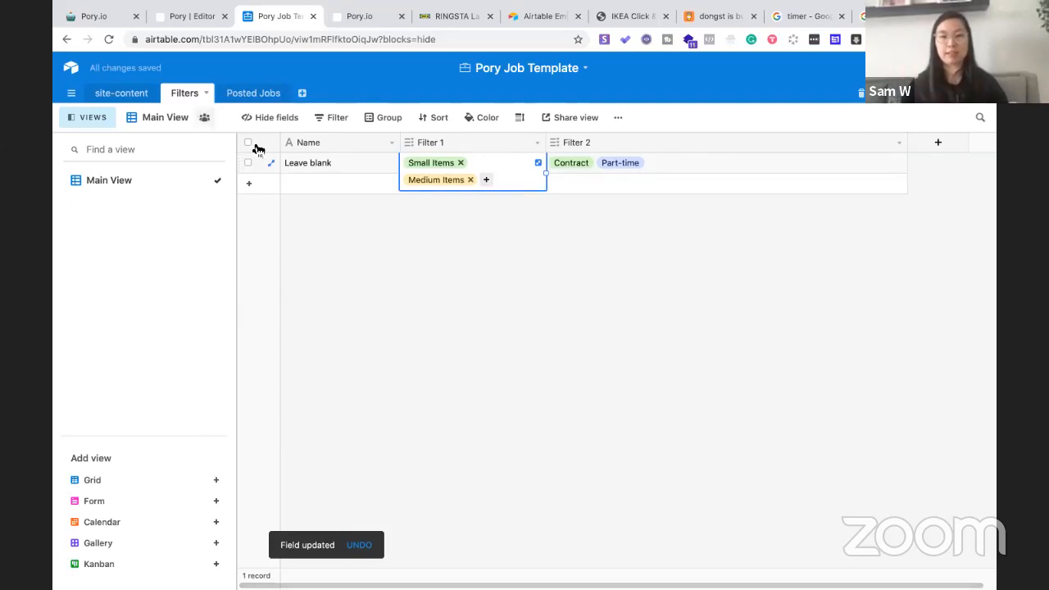
{"action": "left_click", "coordinate": [241, 95]}
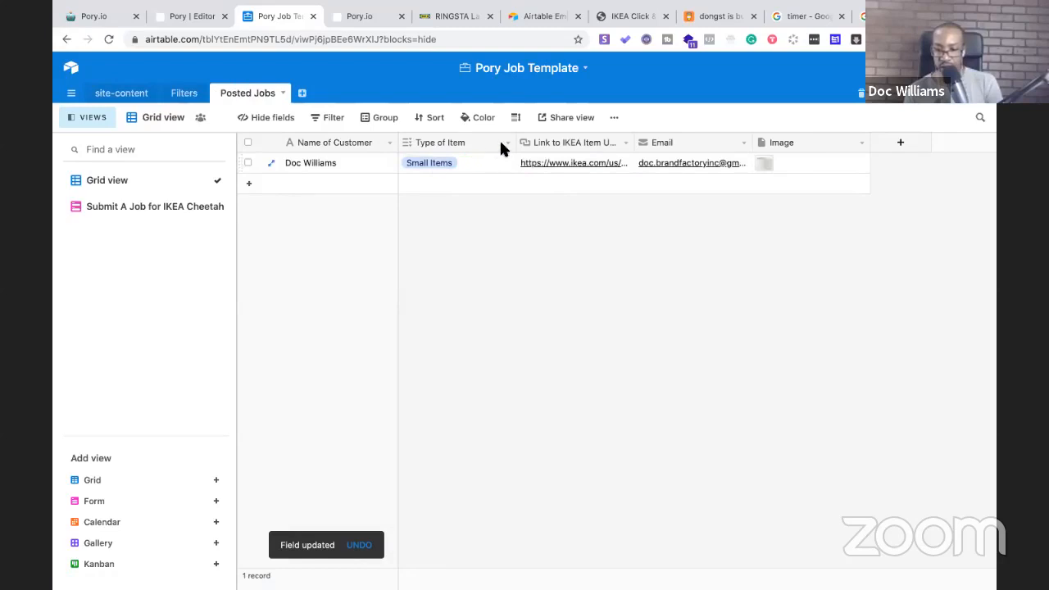
Replace Filter 1's old Medium Items tag with 'Medium Items (requires a car)'
{"action": "left_click", "coordinate": [507, 145]}
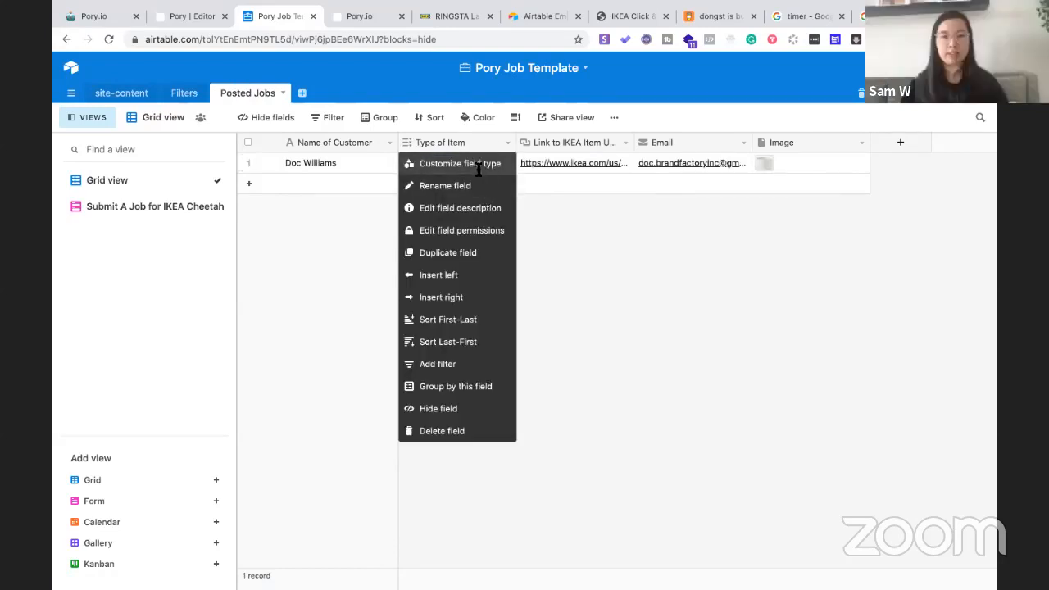
{"action": "left_click", "coordinate": [481, 163]}
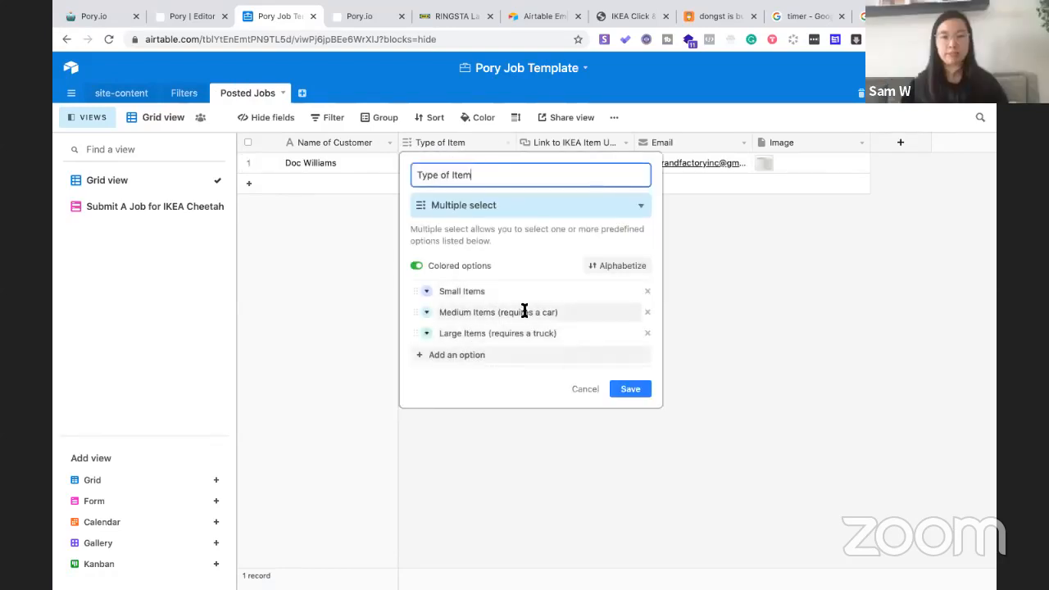
{"action": "left_click", "coordinate": [495, 312]}
{"action": "left_click_drag", "start_coordinate": [558, 312], "coordinate": [444, 312]}
{"action": "key", "text": "ctrl+c"}
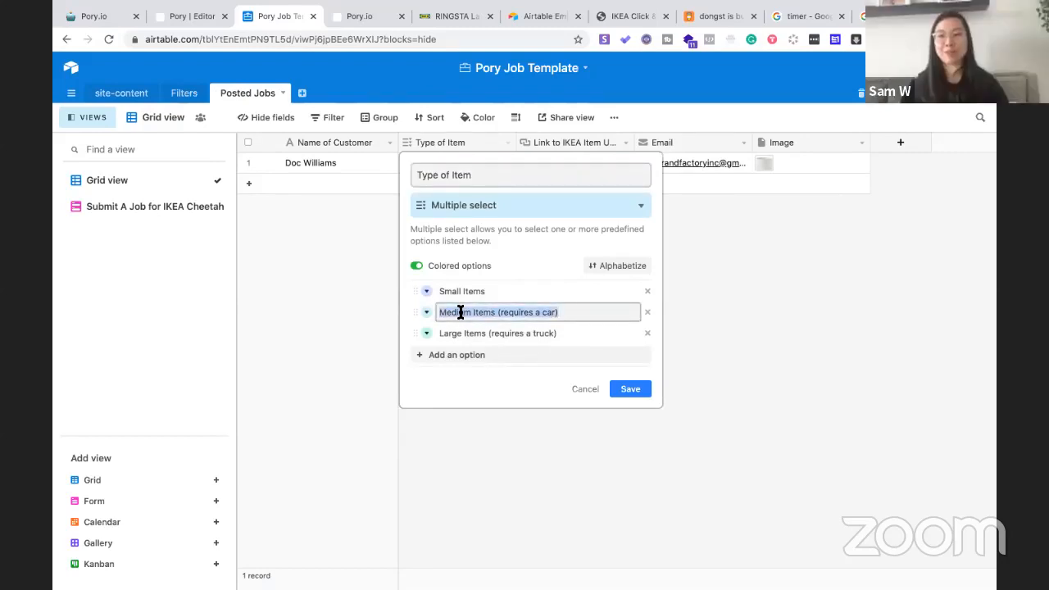
{"action": "left_click", "coordinate": [276, 258]}
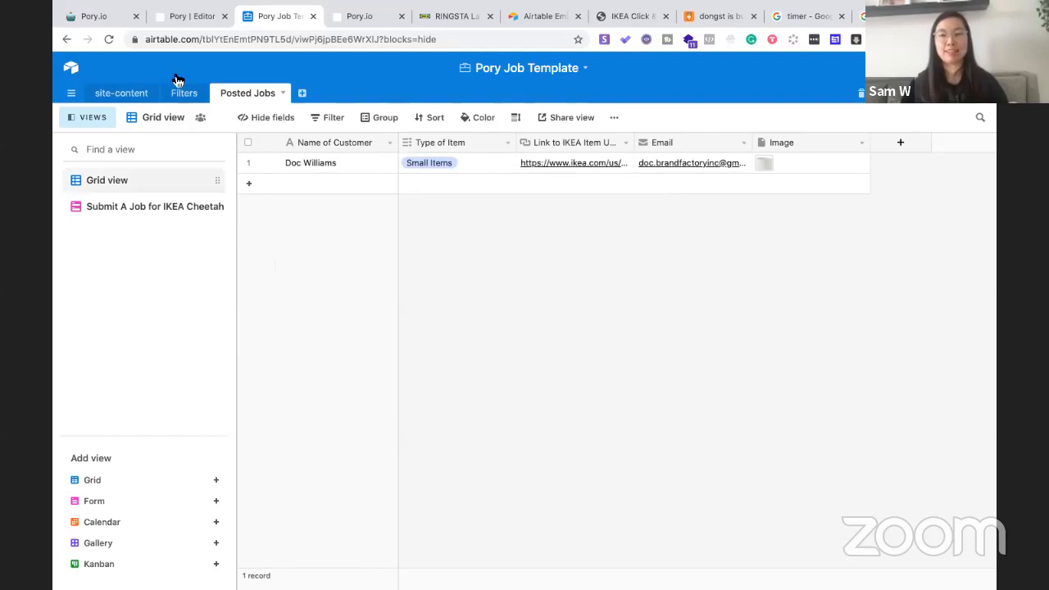
{"action": "left_click", "coordinate": [182, 92]}
{"action": "left_click", "coordinate": [489, 154]}
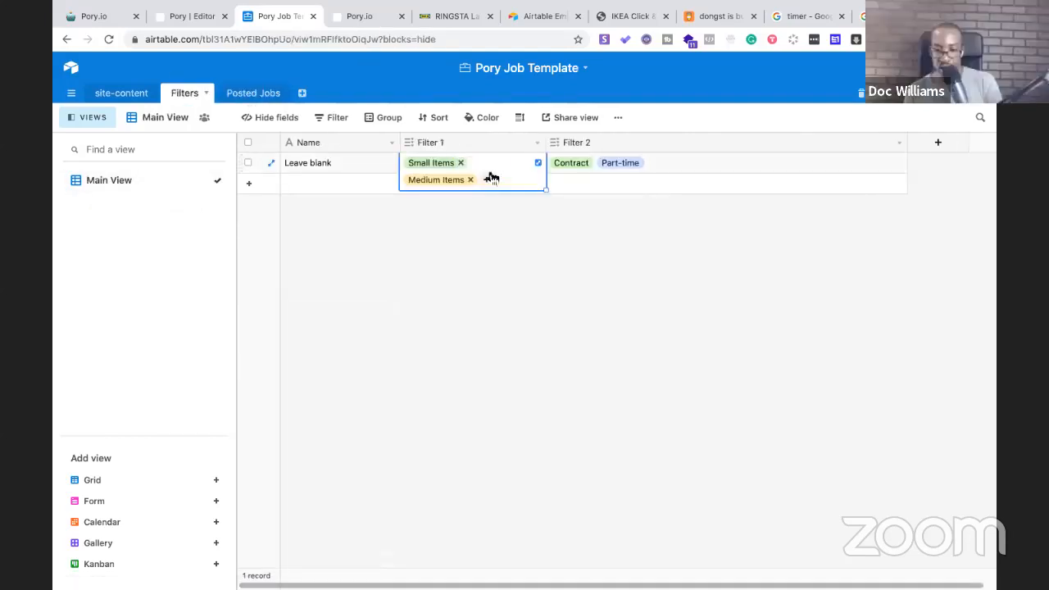
{"action": "left_click", "coordinate": [475, 180]}
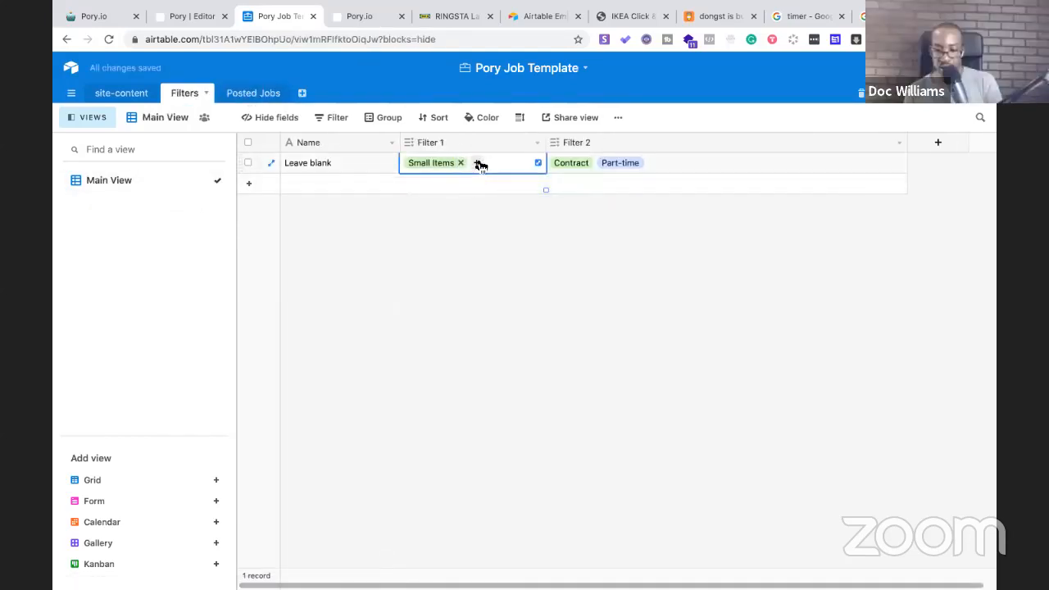
{"action": "left_click", "coordinate": [478, 163]}
{"action": "key", "text": "ctrl+v"}
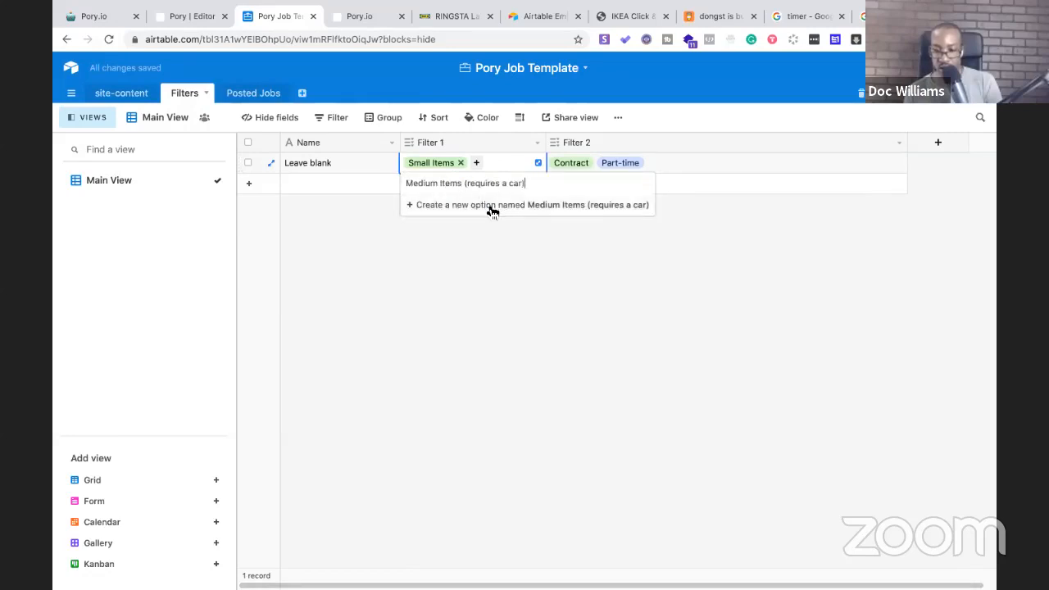
{"action": "left_click", "coordinate": [492, 206]}
Add 'Large Items (requires a truck)' as a Filter 1 option, copied from Type of Item
{"action": "left_click", "coordinate": [253, 95]}
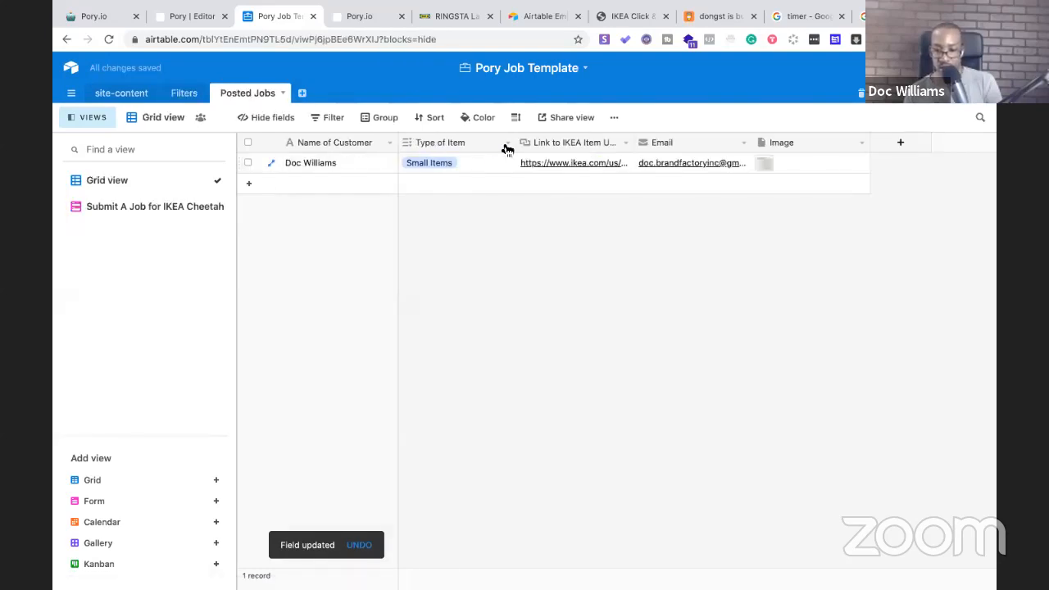
{"action": "left_click", "coordinate": [506, 148]}
{"action": "left_click", "coordinate": [463, 165]}
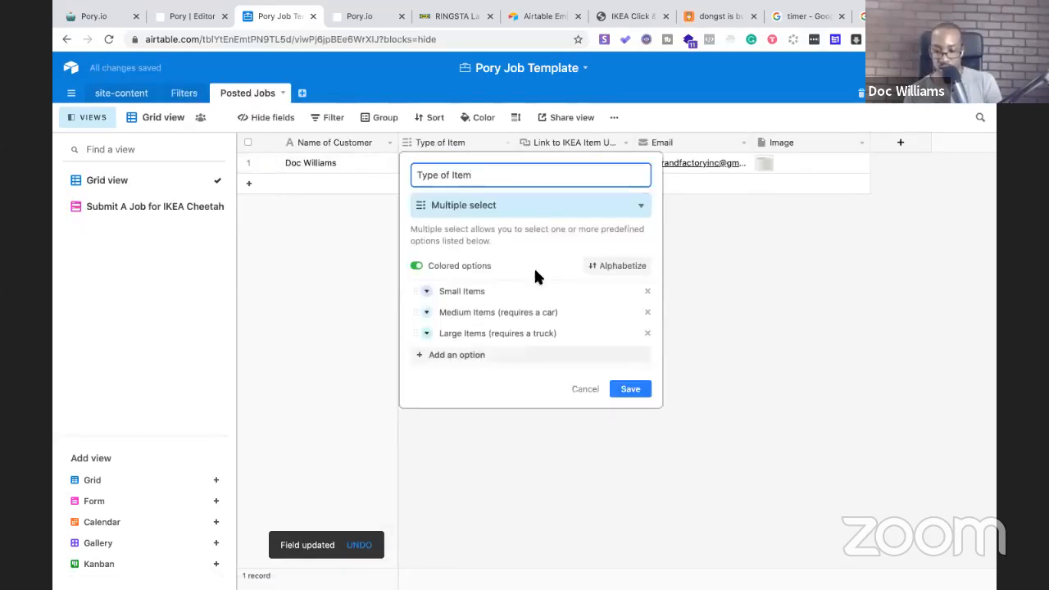
{"action": "left_click_drag", "start_coordinate": [557, 333], "coordinate": [439, 332]}
{"action": "key", "text": "ctrl+c"}
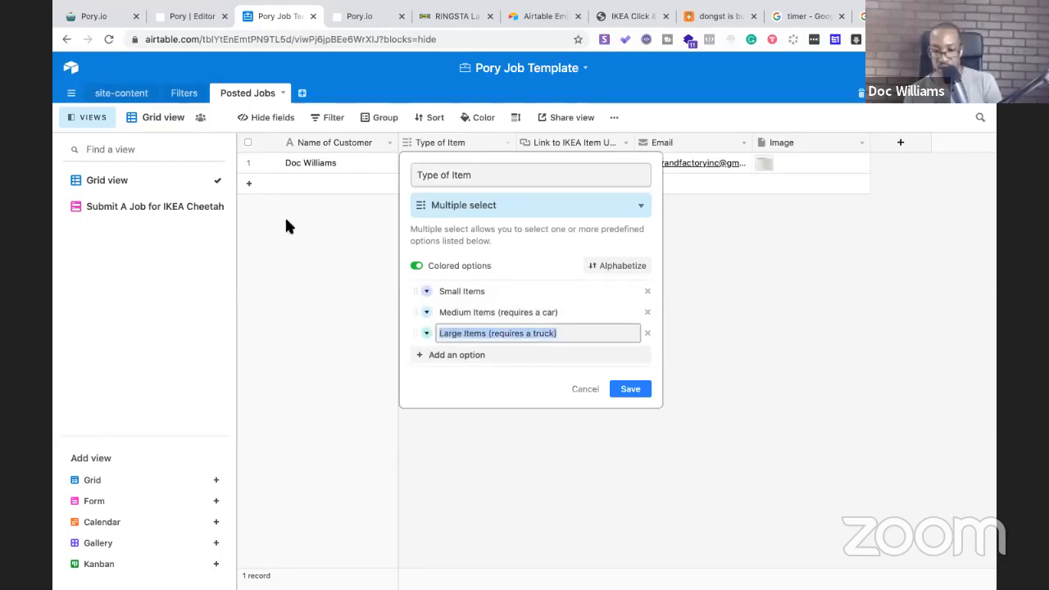
{"action": "left_click", "coordinate": [177, 96]}
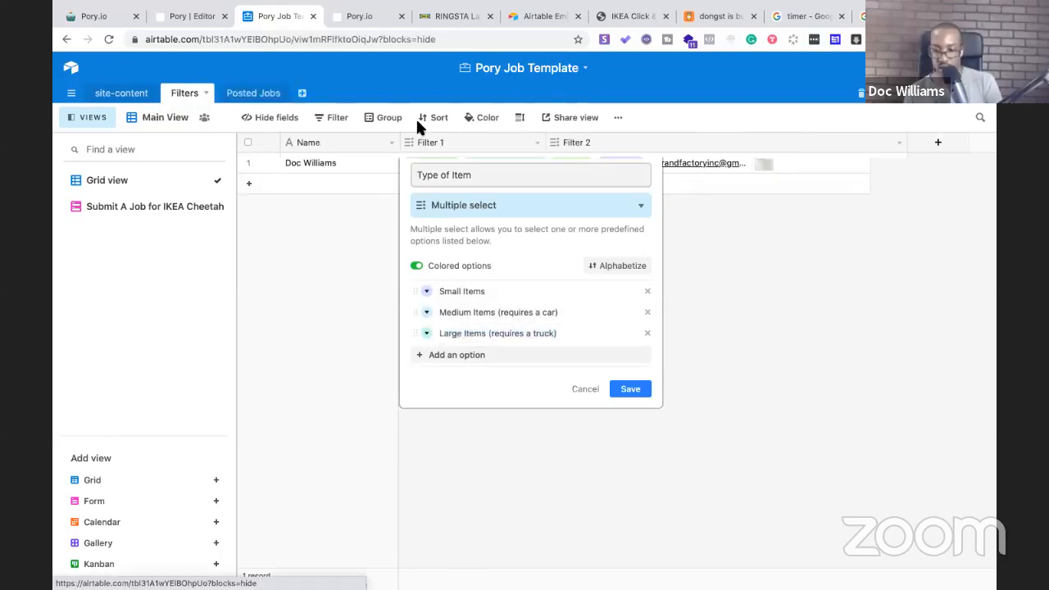
{"action": "left_click", "coordinate": [532, 162]}
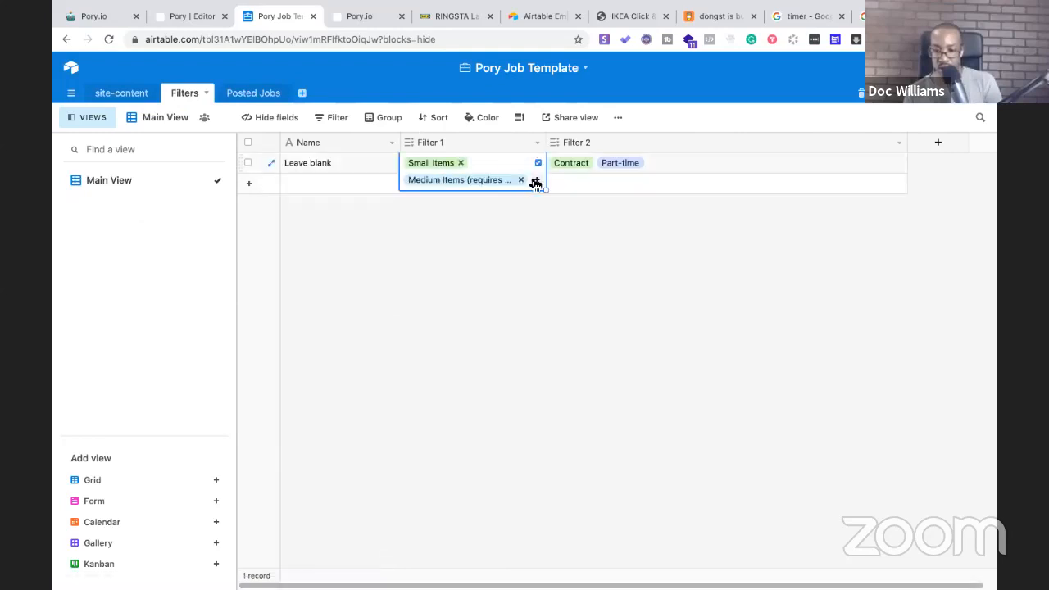
{"action": "left_click", "coordinate": [535, 180]}
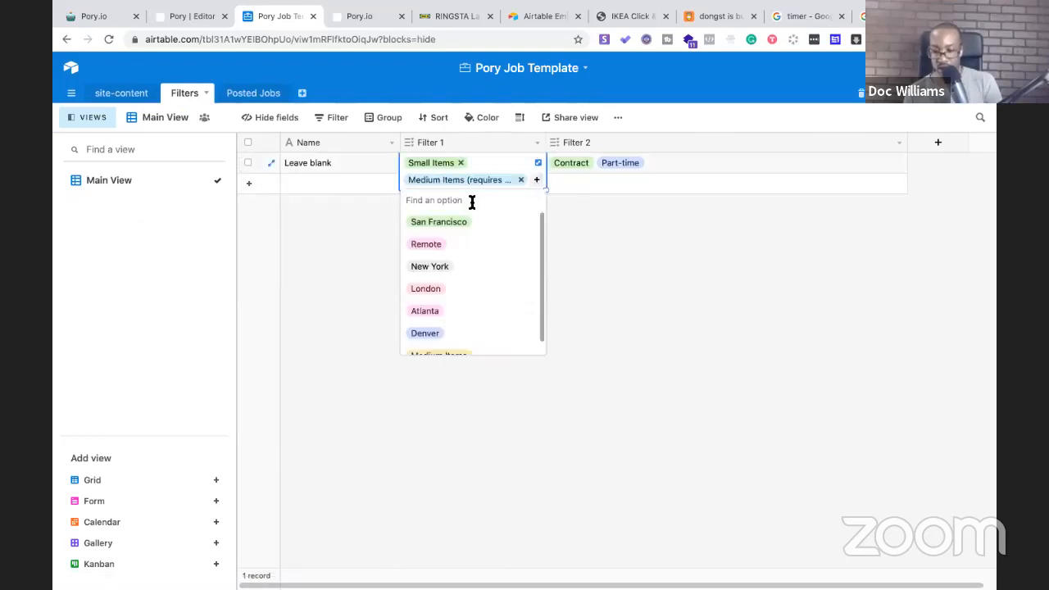
{"action": "key", "text": "ctrl+v"}
{"action": "left_click", "coordinate": [501, 220]}
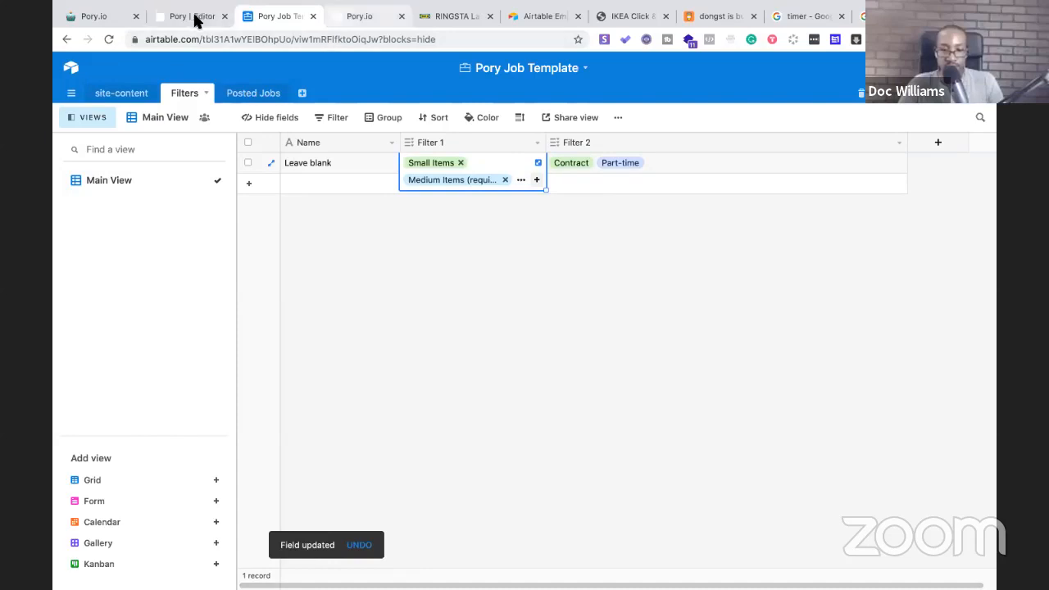
{"action": "left_click", "coordinate": [351, 16]}
Reload the live site to see the three item-size filters, then return to the editor
{"action": "left_click", "coordinate": [328, 41]}
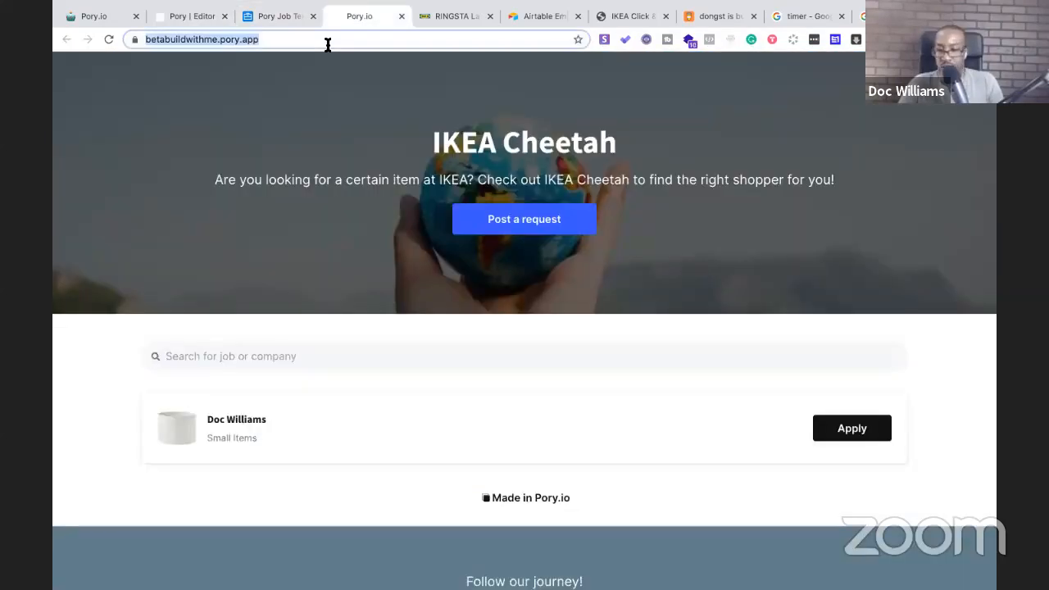
{"action": "key", "text": "Return"}
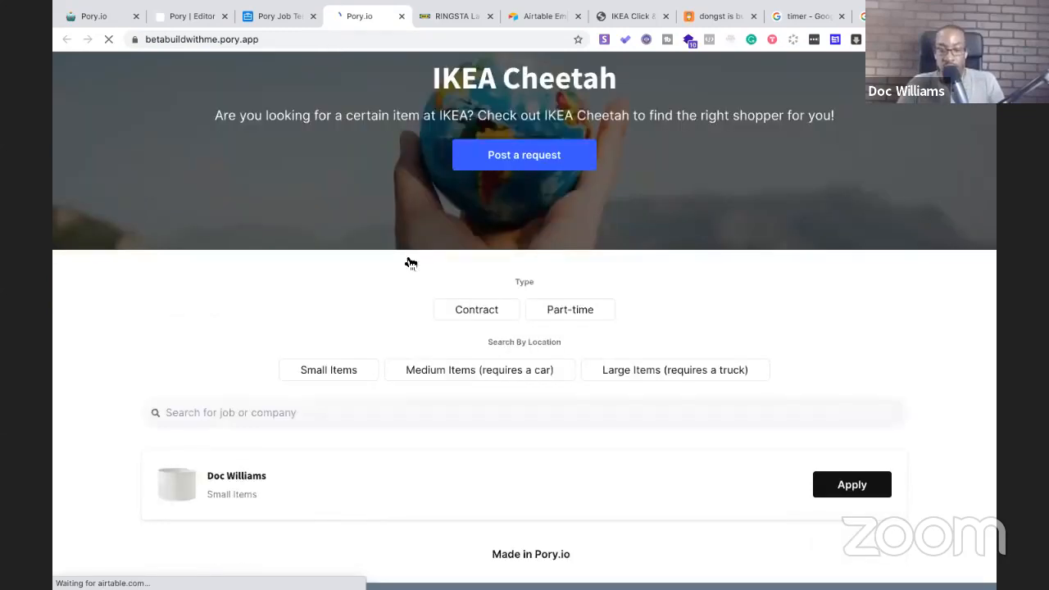
{"action": "scroll", "coordinate": [321, 309], "scroll_direction": "down", "scroll_amount": 1}
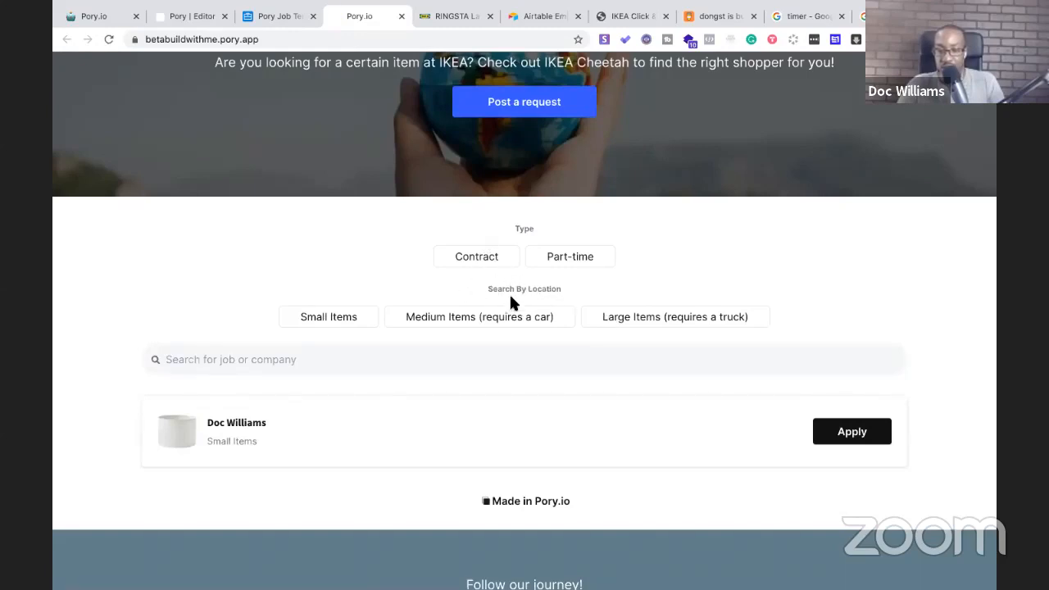
{"action": "left_click", "coordinate": [195, 21]}
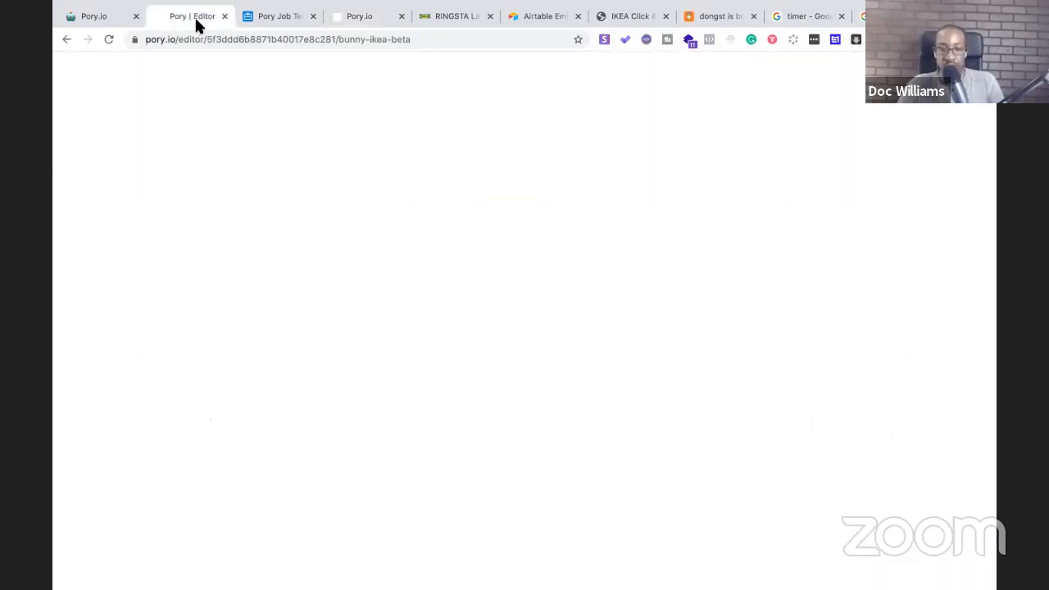
Reword the search block's placeholder to mention IKEA instead of job or company
{"action": "scroll", "coordinate": [503, 350], "scroll_direction": "down", "scroll_amount": 2}
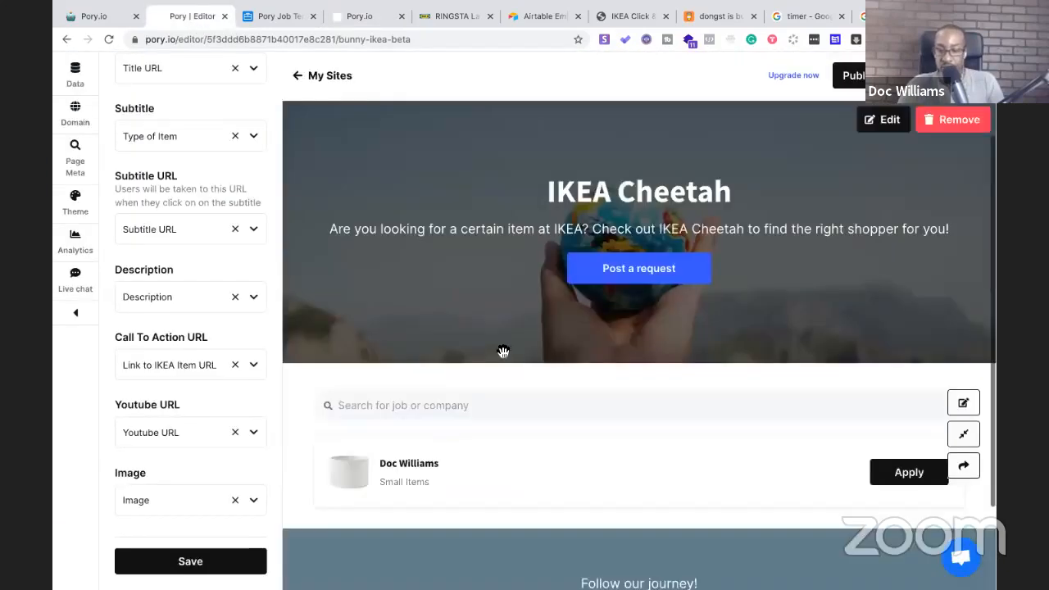
{"action": "scroll", "coordinate": [503, 350], "scroll_direction": "up", "scroll_amount": 2}
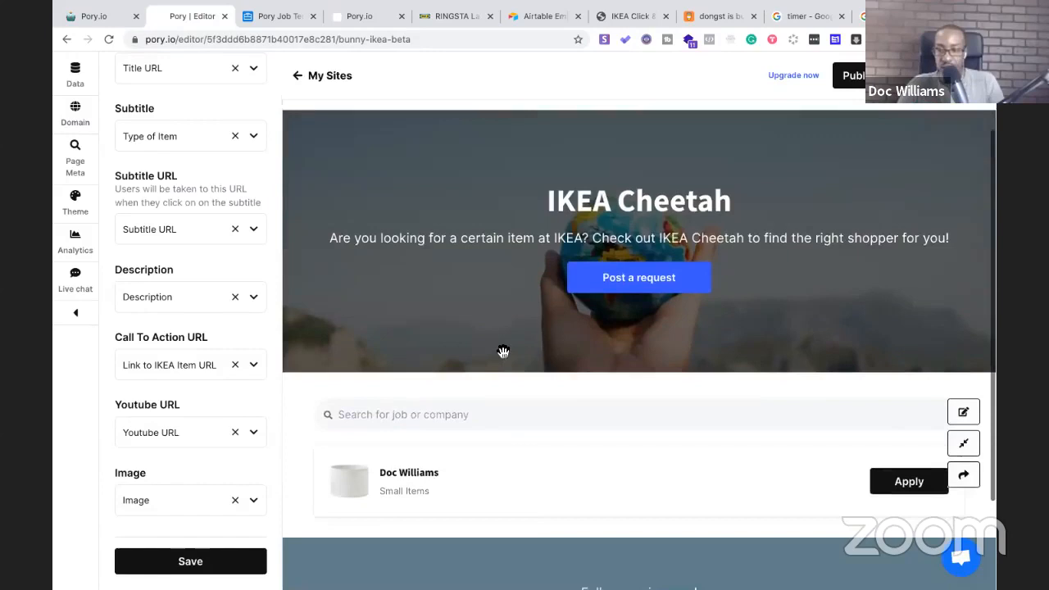
{"action": "scroll", "coordinate": [376, 265], "scroll_direction": "down", "scroll_amount": 2}
{"action": "scroll", "coordinate": [376, 266], "scroll_direction": "down", "scroll_amount": 1}
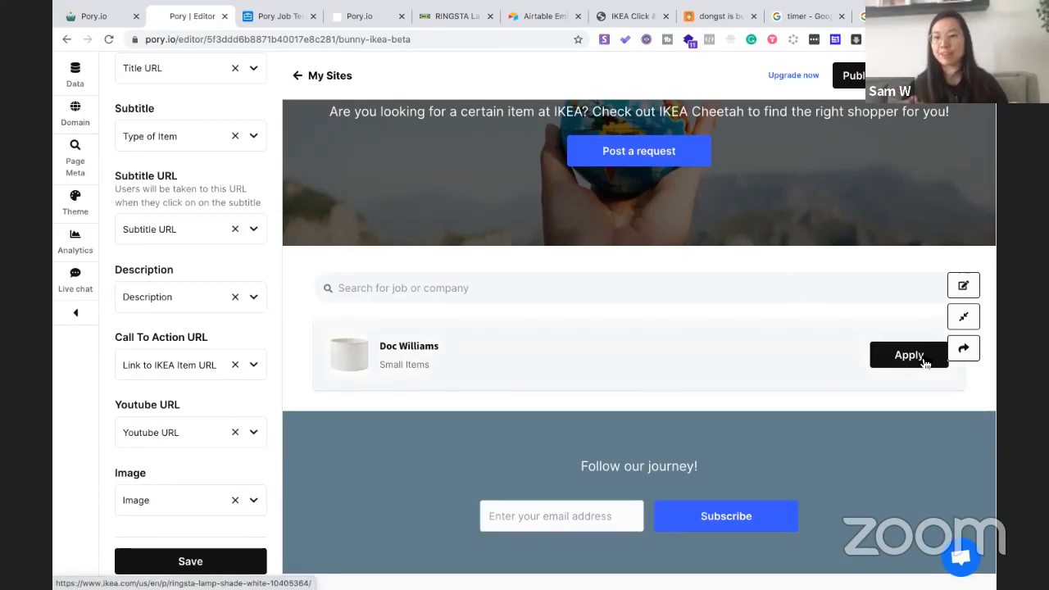
{"action": "left_click", "coordinate": [963, 286]}
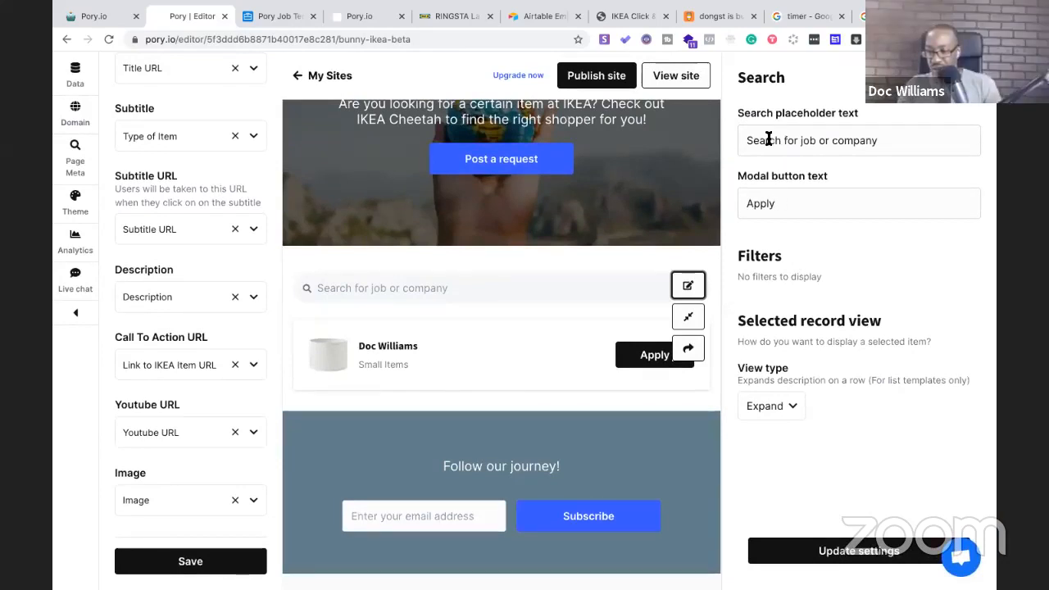
{"action": "left_click_drag", "start_coordinate": [884, 145], "coordinate": [800, 143]}
{"action": "type", "text": "Ikea"}
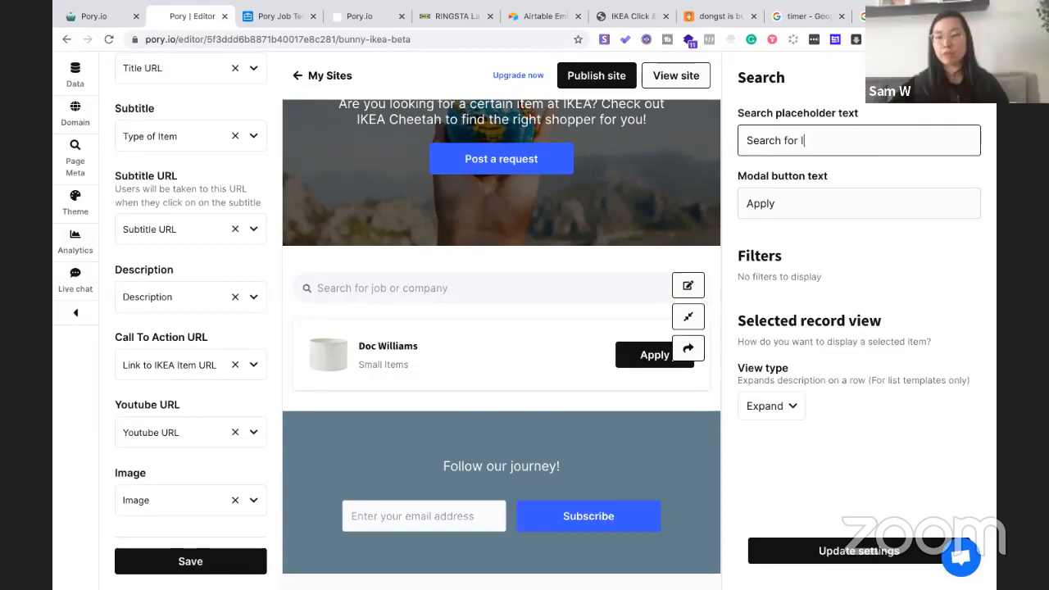
{"action": "key", "text": "BackSpace"}
{"action": "key", "text": "BackSpace"}
{"action": "type", "text": "KEA it"}
{"action": "type", "text": "em"}
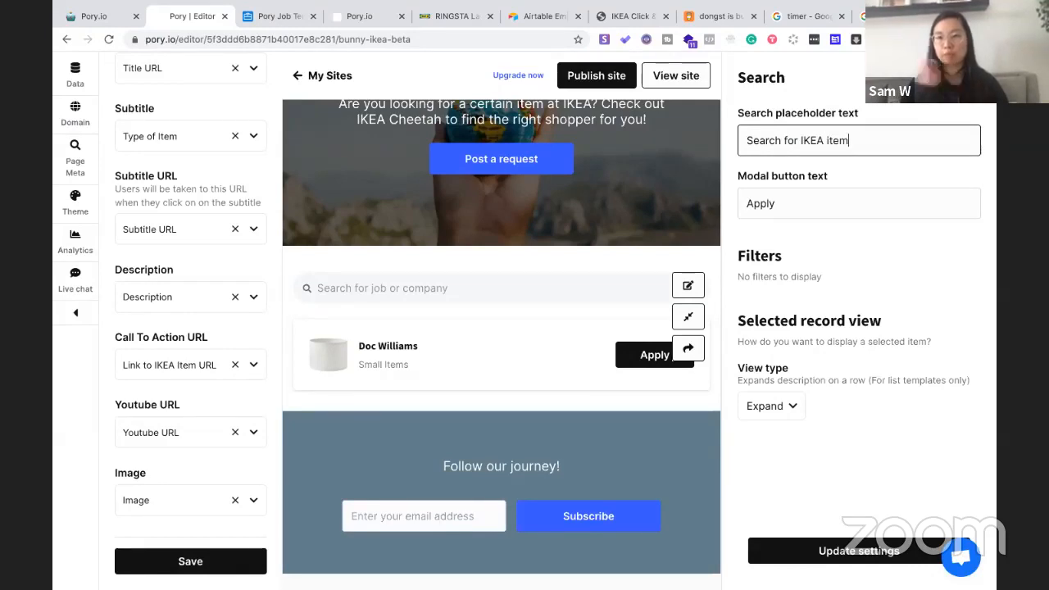
{"action": "left_click", "coordinate": [765, 257]}
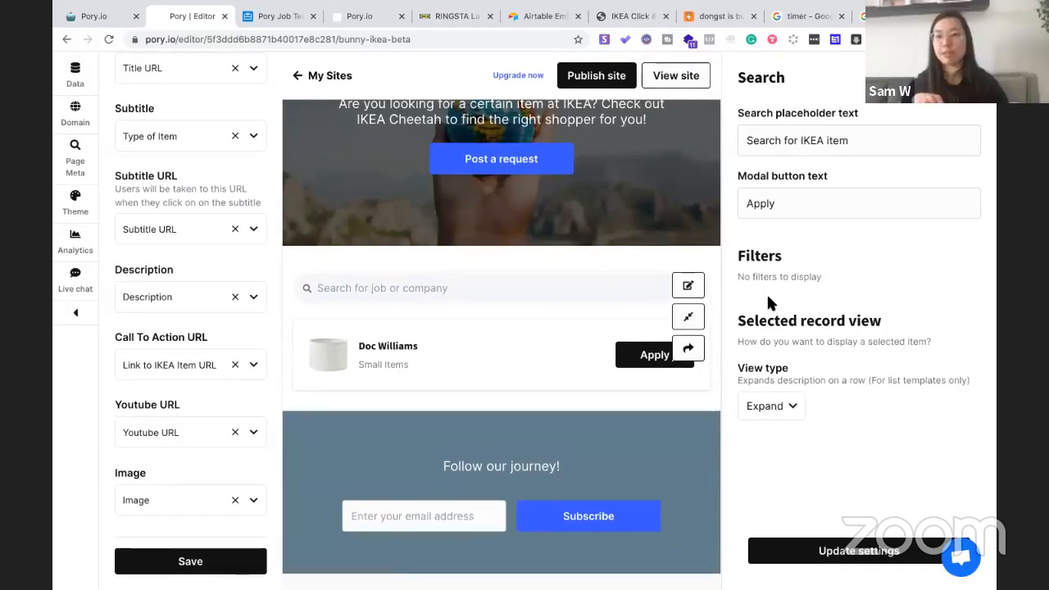
Save the site, reload the editor so the filters show, and reopen the search settings
{"action": "left_click", "coordinate": [209, 571]}
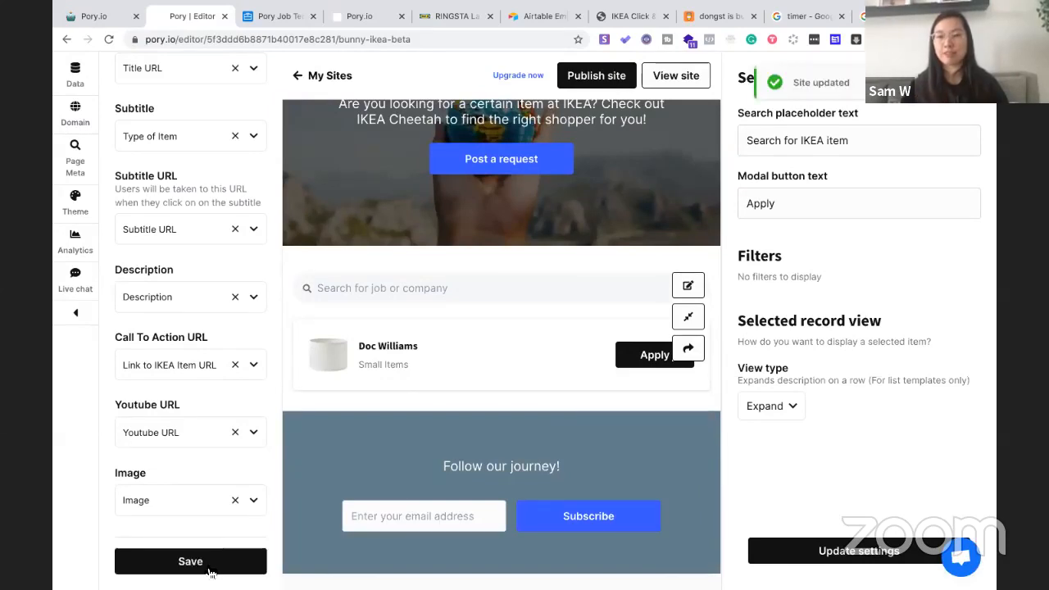
{"action": "left_click", "coordinate": [460, 38]}
{"action": "key", "text": "Return"}
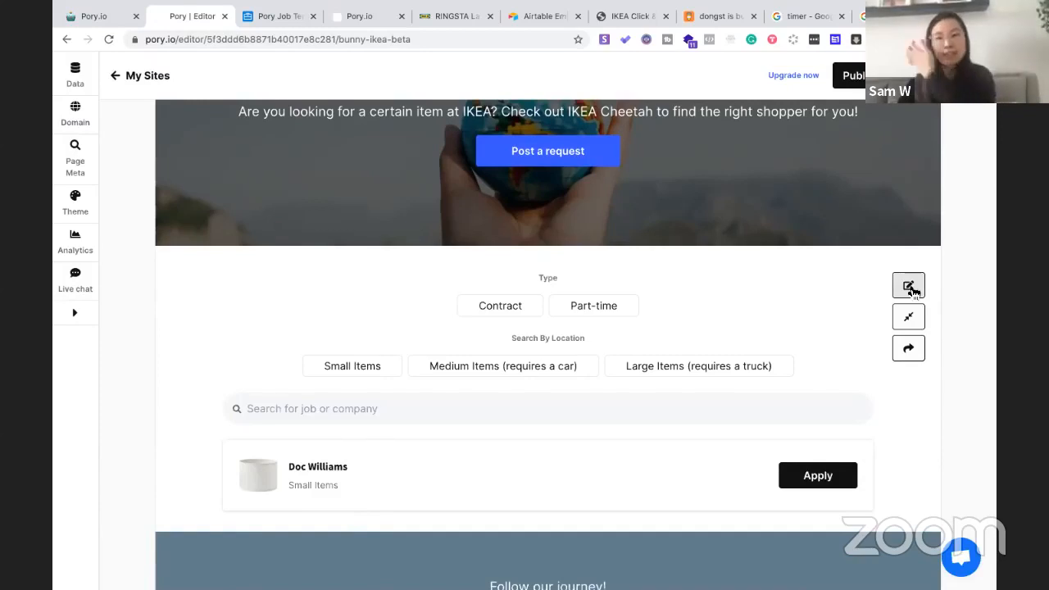
{"action": "left_click", "coordinate": [909, 286]}
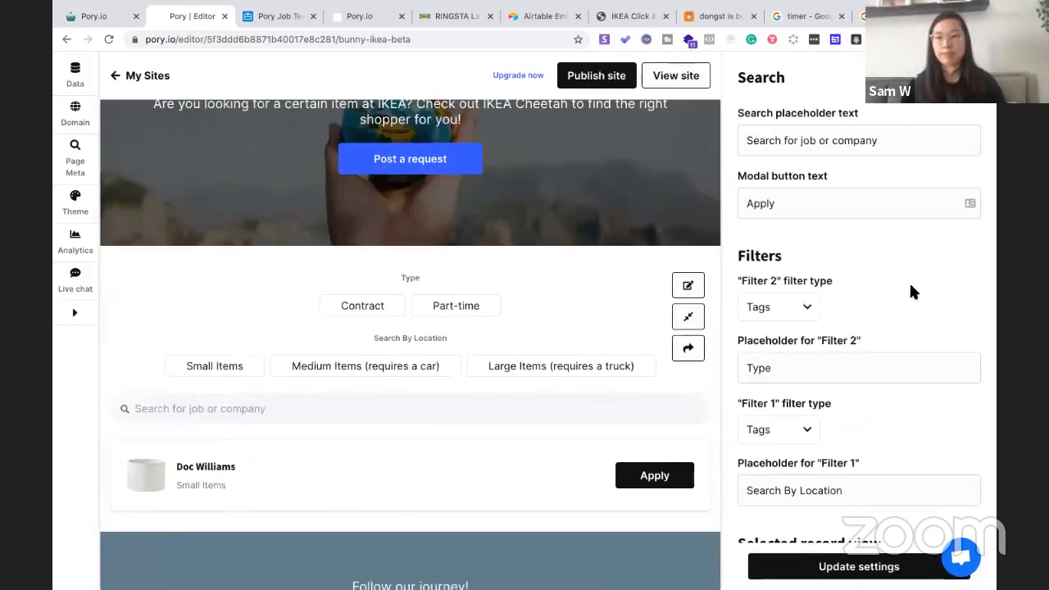
Set Filter 2's type to None, update the settings, and publish the site
{"action": "scroll", "coordinate": [909, 285], "scroll_direction": "down", "scroll_amount": 3}
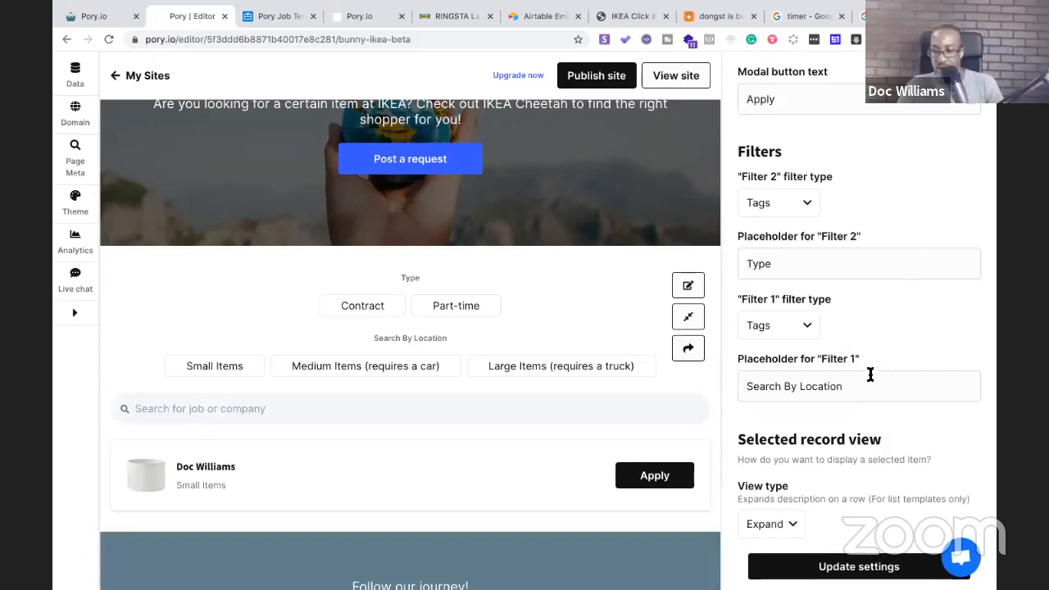
{"action": "left_click_drag", "start_coordinate": [860, 387], "coordinate": [799, 385]}
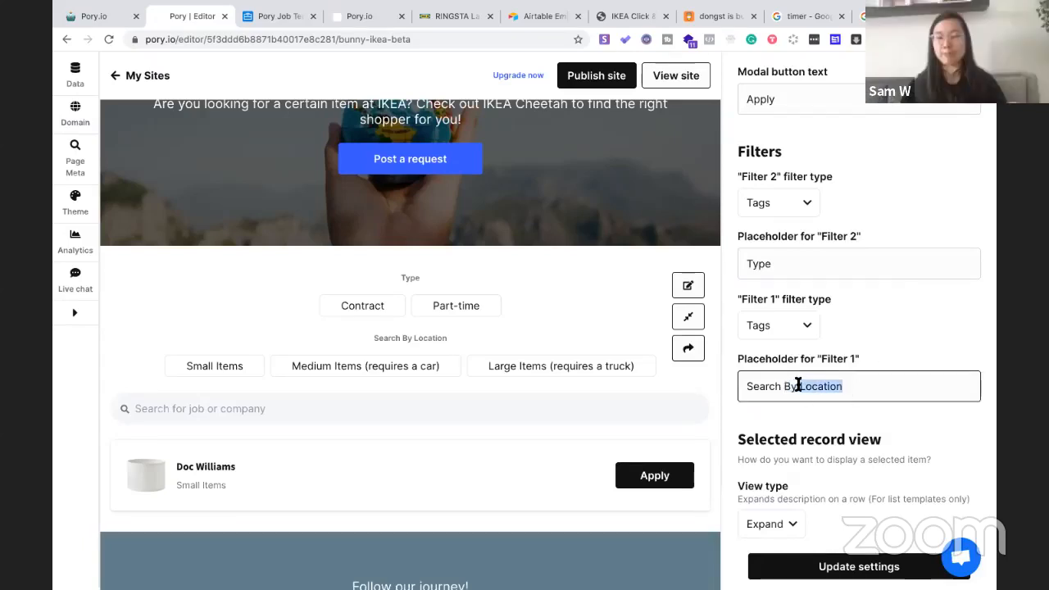
{"action": "type", "text": "l"}
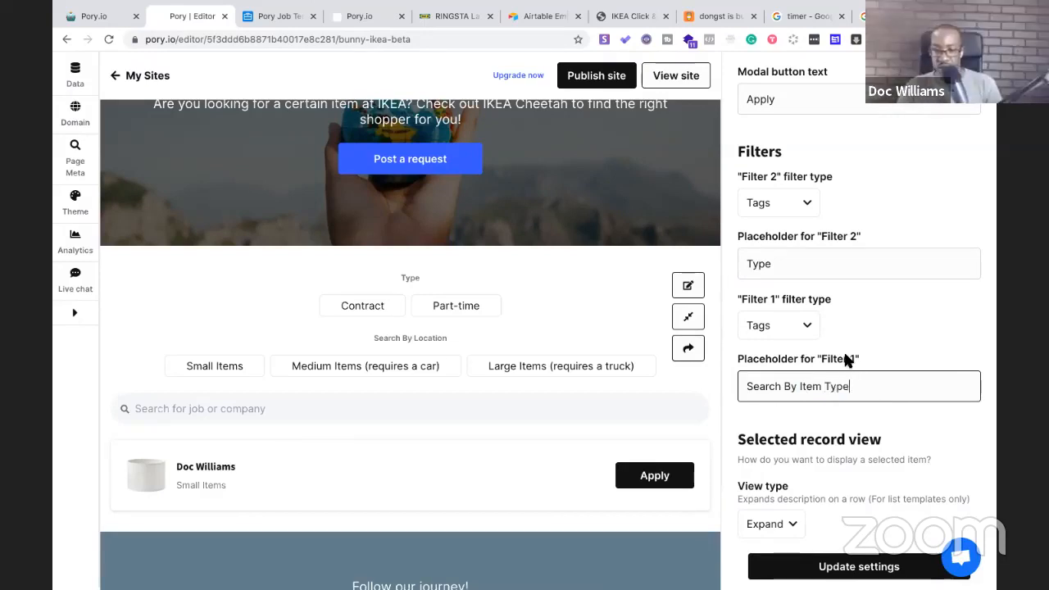
{"action": "scroll", "coordinate": [847, 358], "scroll_direction": "up", "scroll_amount": 1}
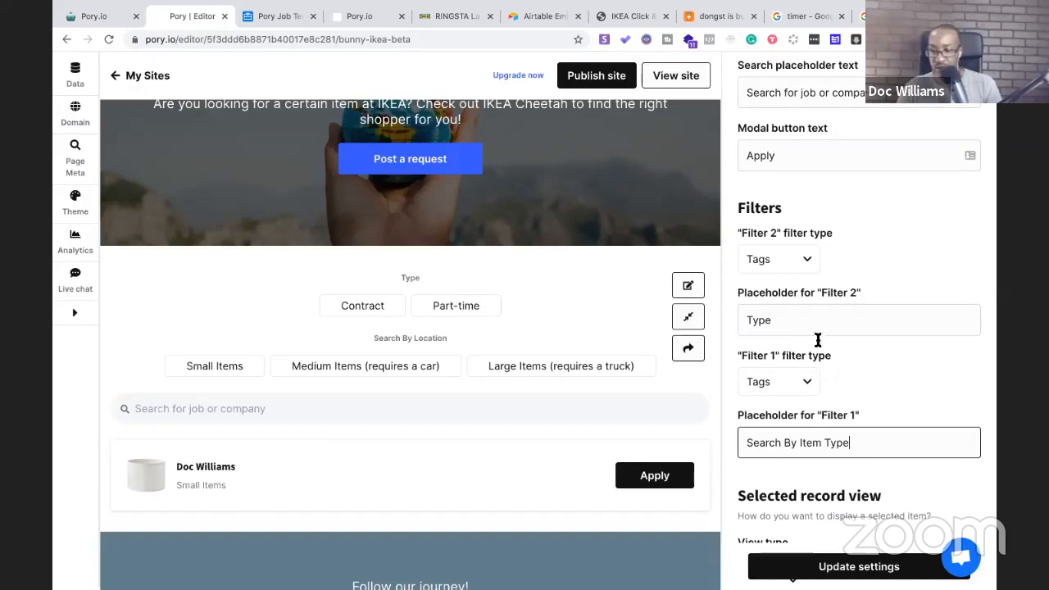
{"action": "left_click", "coordinate": [807, 259]}
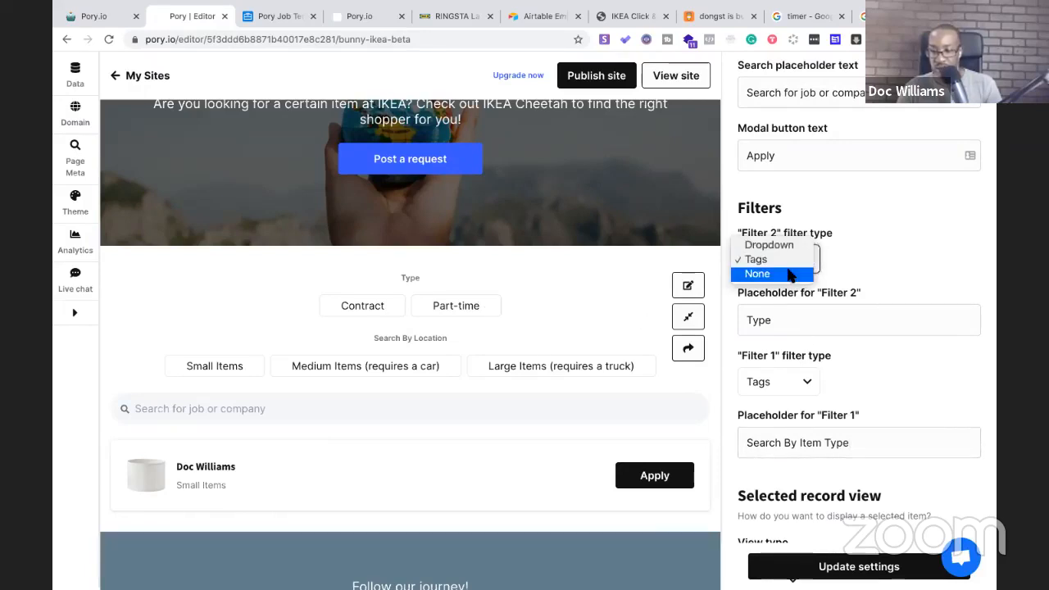
{"action": "left_click", "coordinate": [790, 275]}
{"action": "scroll", "coordinate": [801, 396], "scroll_direction": "up", "scroll_amount": 1}
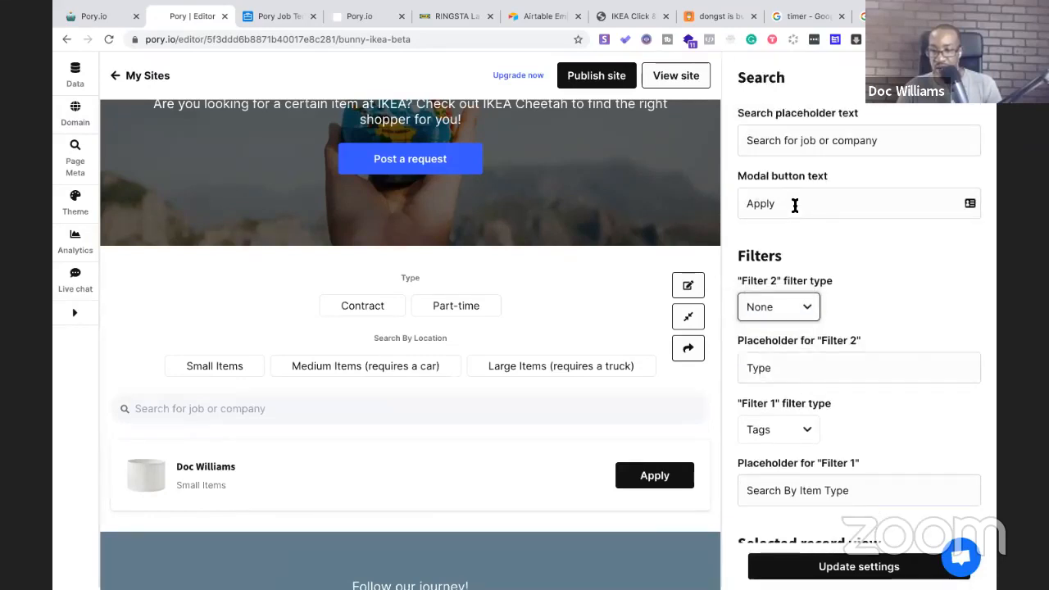
{"action": "scroll", "coordinate": [794, 205], "scroll_direction": "down", "scroll_amount": 3}
{"action": "mouse_move", "coordinate": [625, 573]}
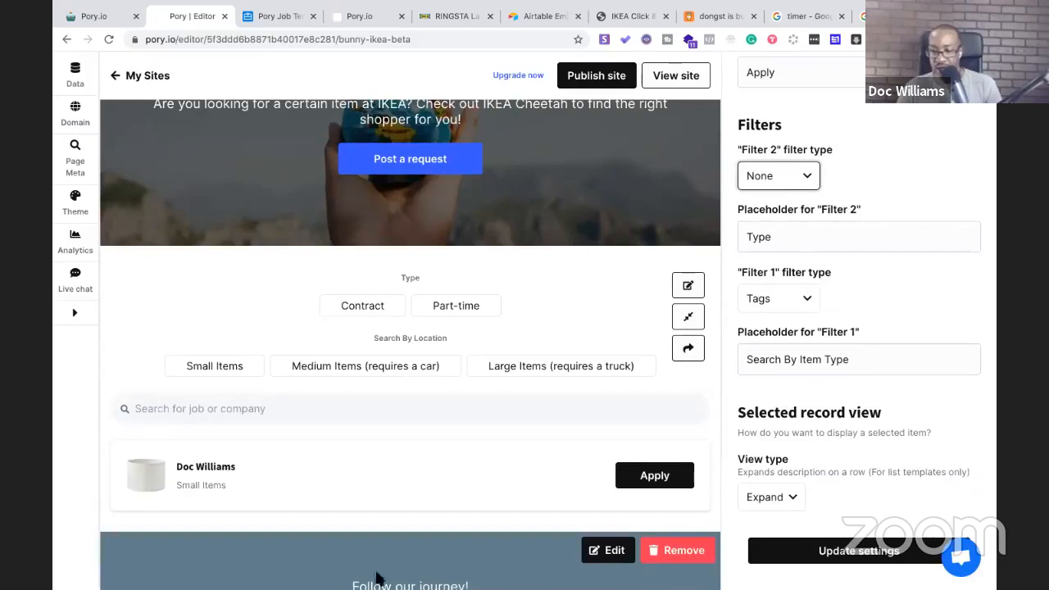
{"action": "left_click", "coordinate": [808, 564]}
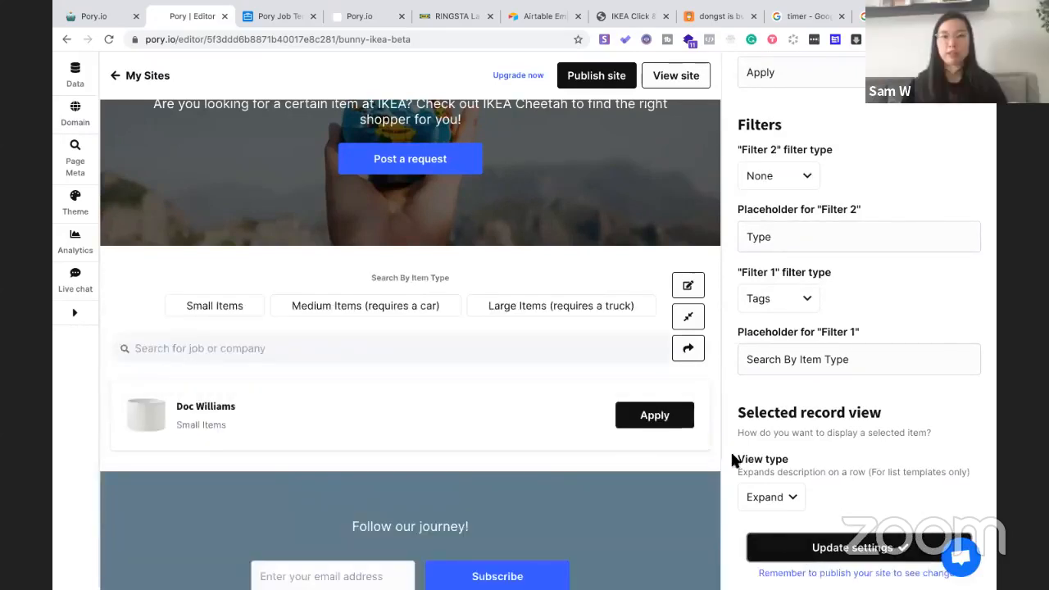
{"action": "left_click", "coordinate": [585, 80]}
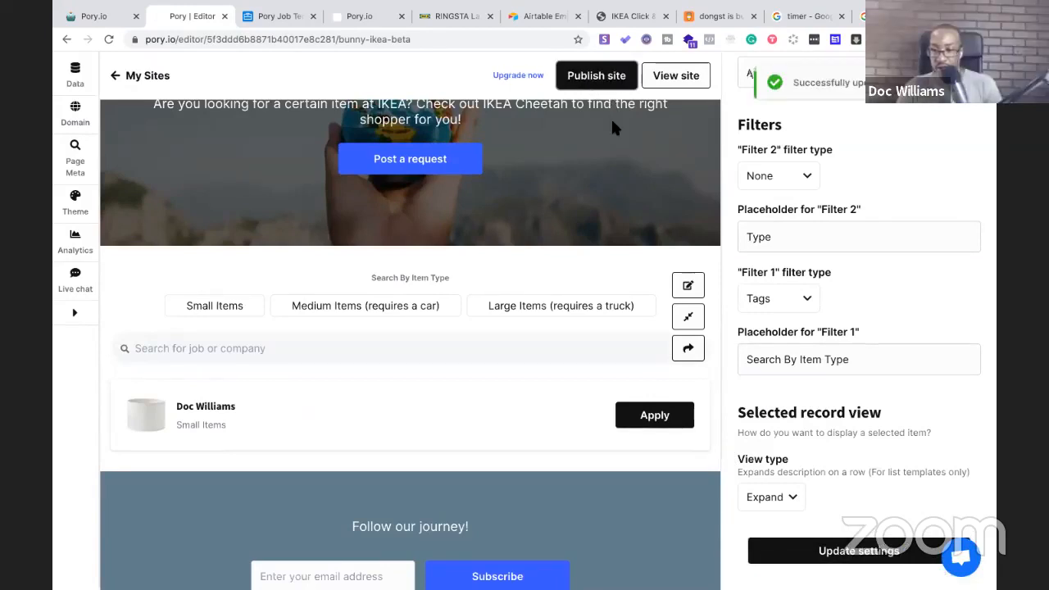
Change the search placeholder to 'Search for IKEA item', update, and republish
{"action": "scroll", "coordinate": [728, 302], "scroll_direction": "up", "scroll_amount": 2}
{"action": "scroll", "coordinate": [547, 312], "scroll_direction": "up", "scroll_amount": 3}
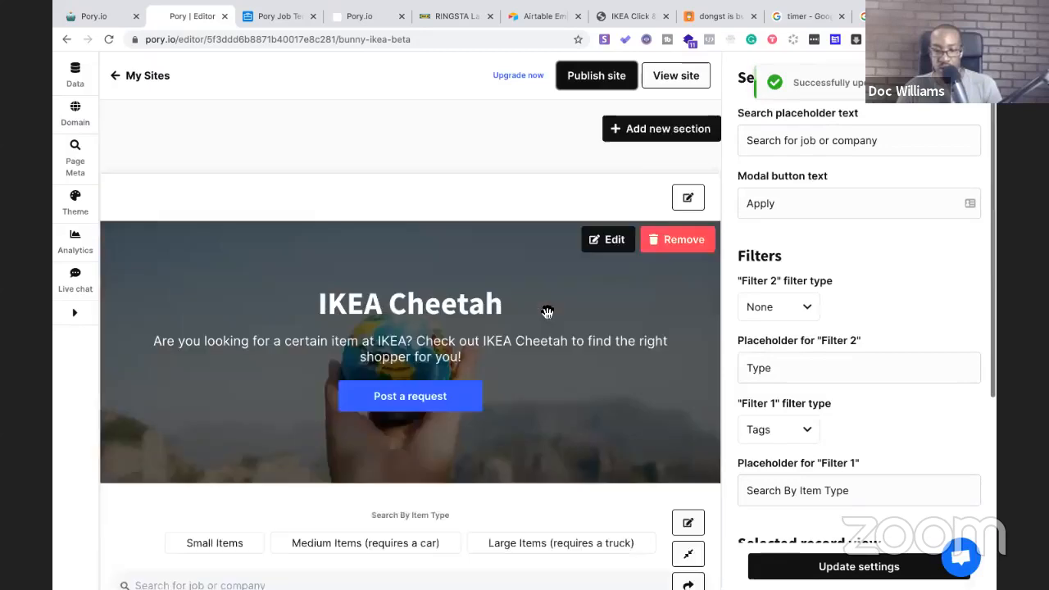
{"action": "scroll", "coordinate": [547, 312], "scroll_direction": "down", "scroll_amount": 2}
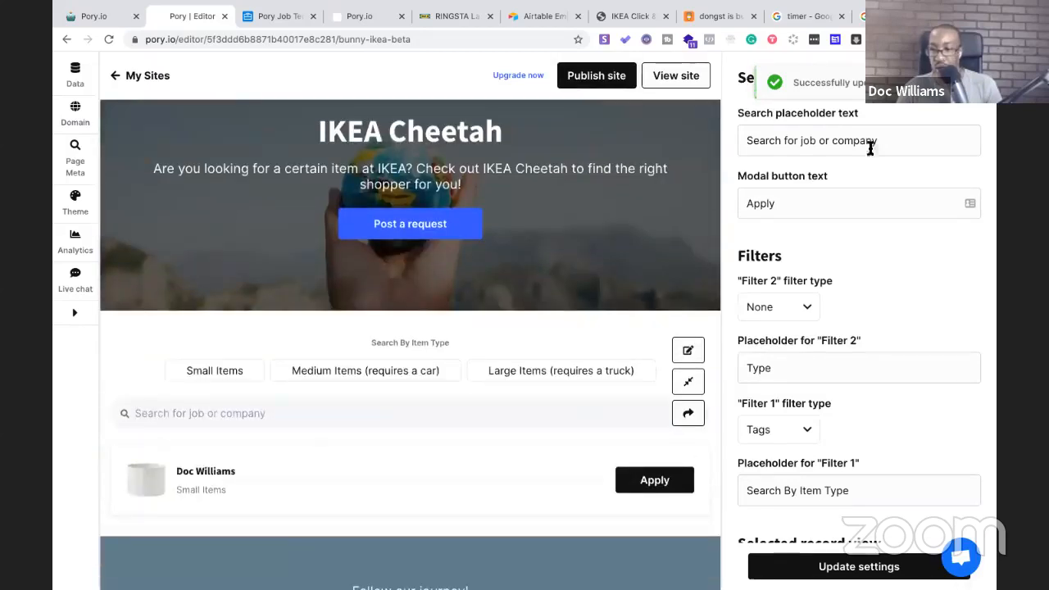
{"action": "left_click_drag", "start_coordinate": [873, 144], "coordinate": [799, 139]}
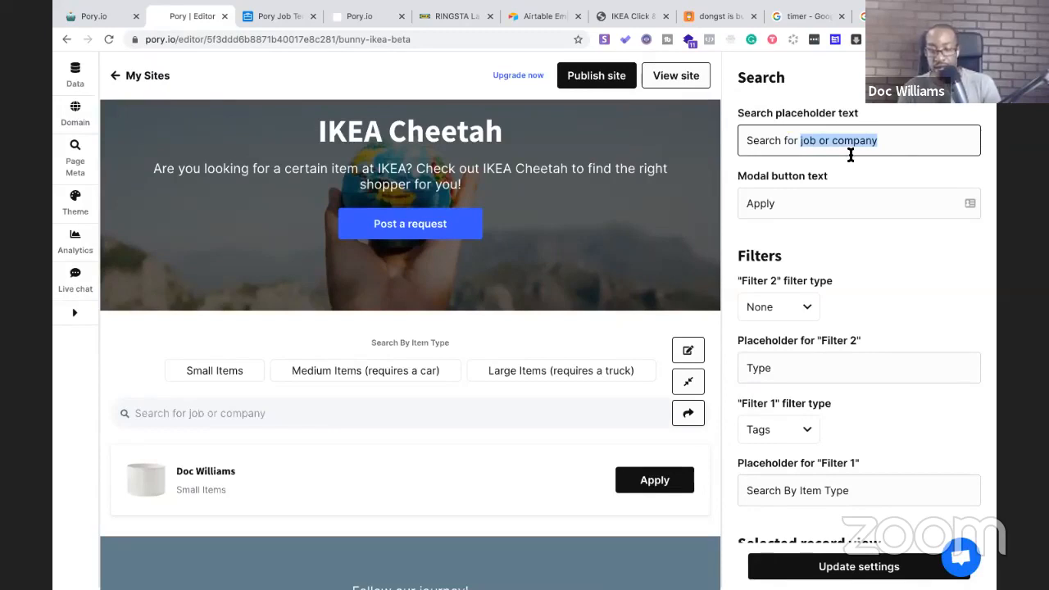
{"action": "type", "text": "IKEA item"}
{"action": "left_click", "coordinate": [841, 573]}
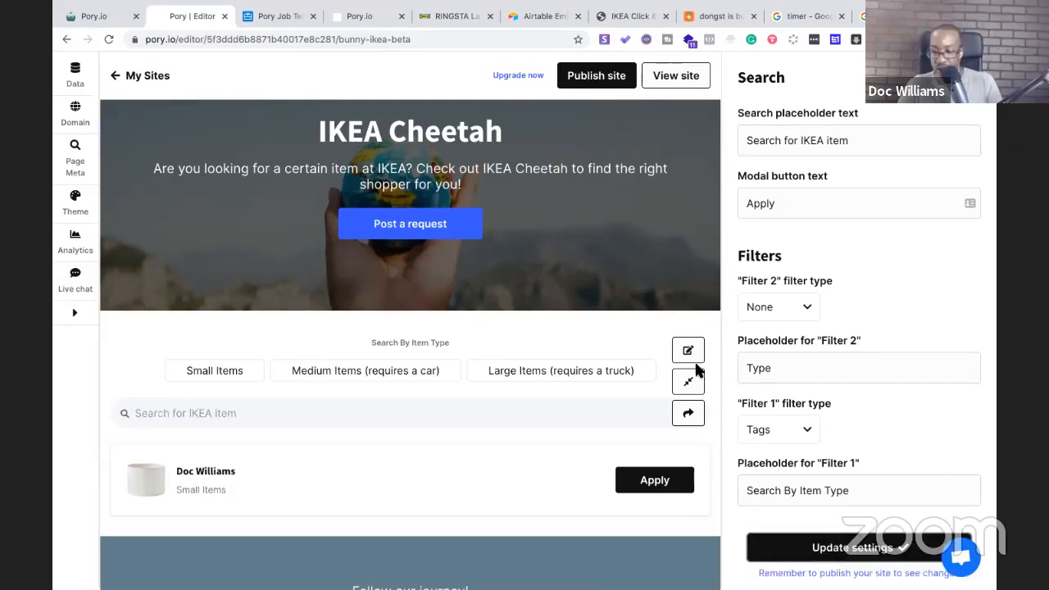
{"action": "left_click", "coordinate": [578, 79]}
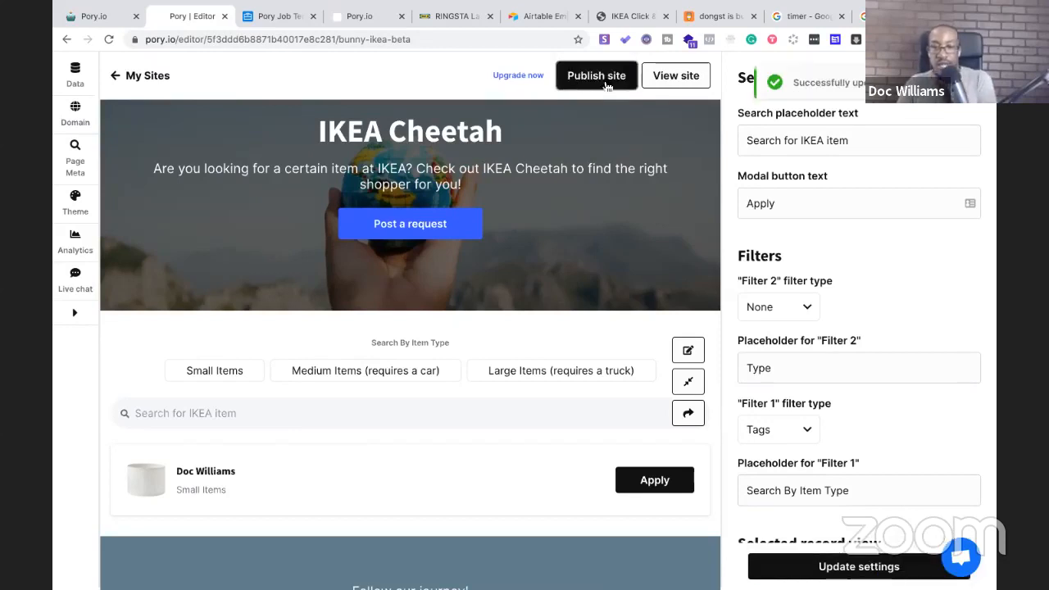
Test the Medium Items and Small Items filters on the live site, ending on Medium Items
{"action": "left_click", "coordinate": [669, 79]}
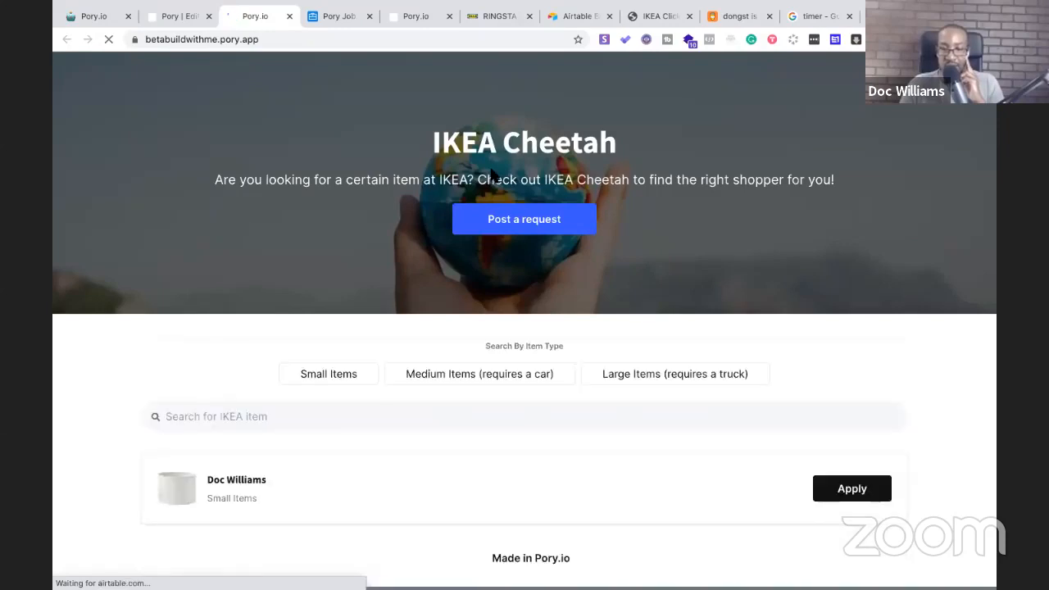
{"action": "scroll", "coordinate": [492, 172], "scroll_direction": "down", "scroll_amount": 1}
{"action": "scroll", "coordinate": [491, 173], "scroll_direction": "down", "scroll_amount": 2}
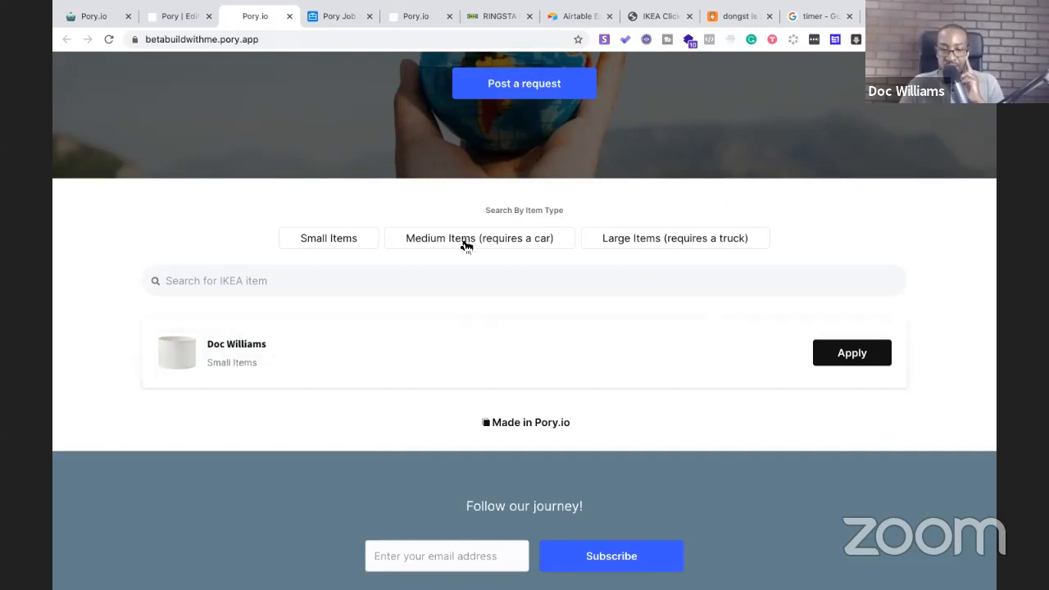
{"action": "left_click", "coordinate": [432, 248]}
{"action": "left_click", "coordinate": [334, 239]}
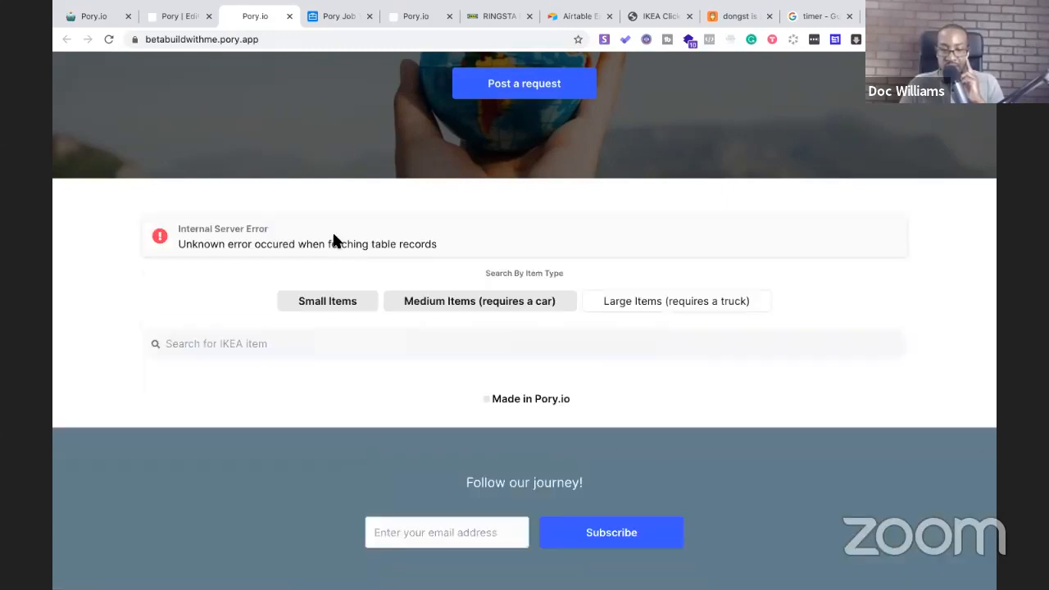
{"action": "left_click", "coordinate": [341, 307]}
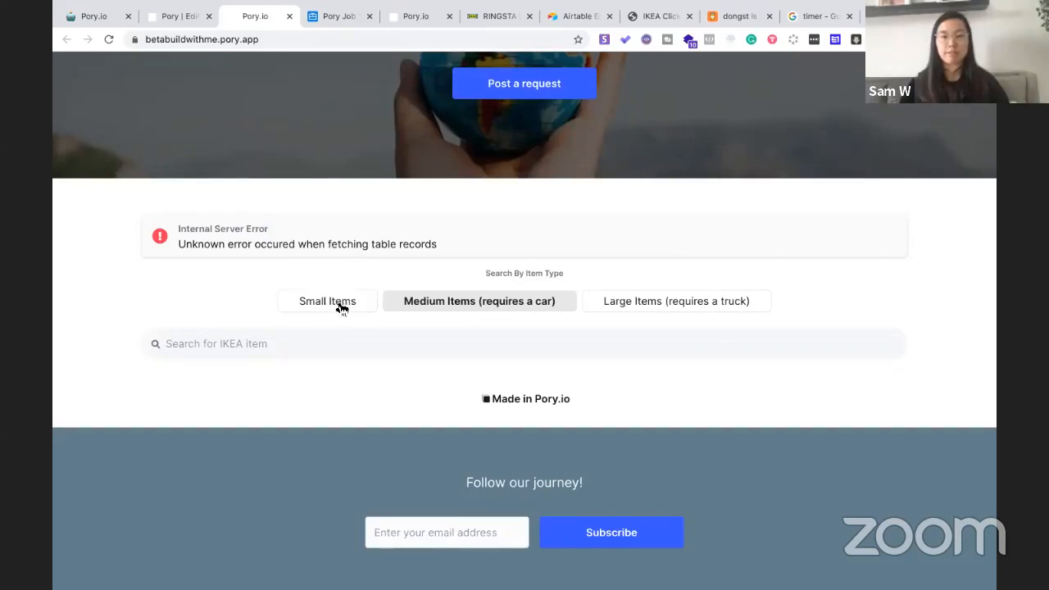
{"action": "left_click", "coordinate": [492, 305]}
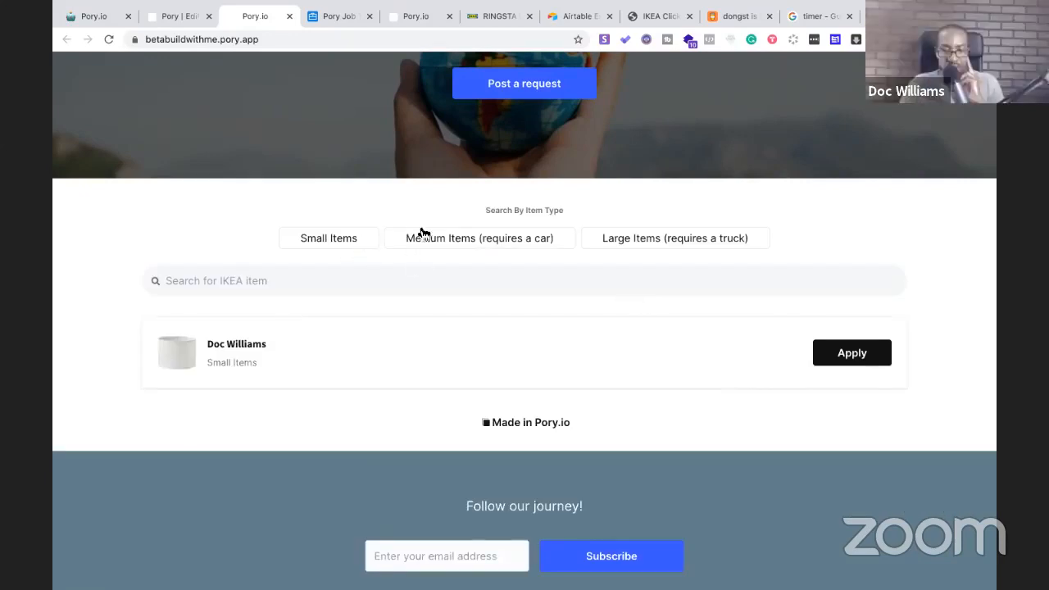
{"action": "left_click", "coordinate": [448, 242]}
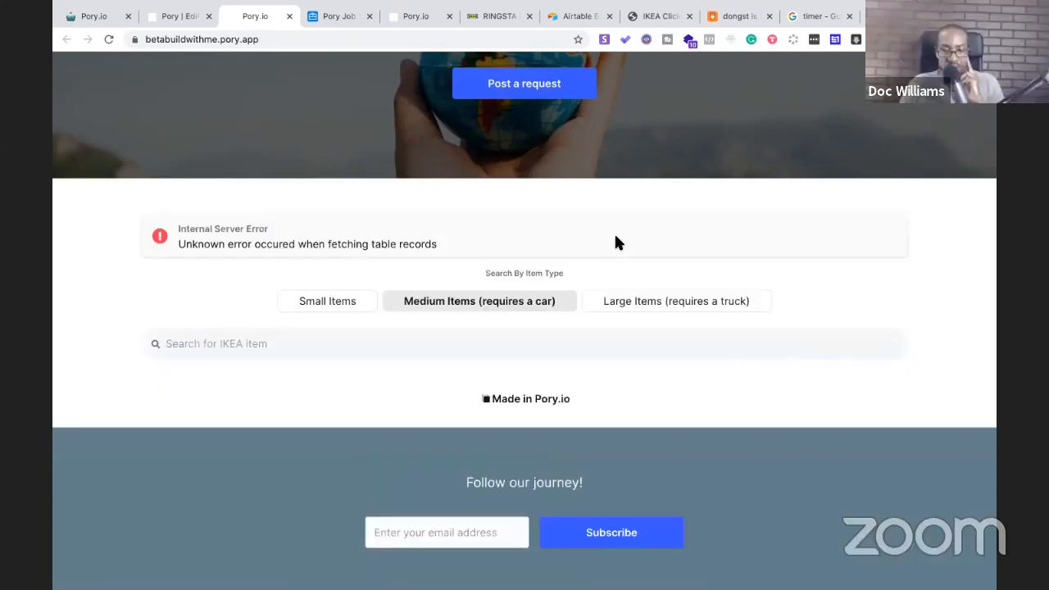
{"action": "left_click", "coordinate": [176, 13]}
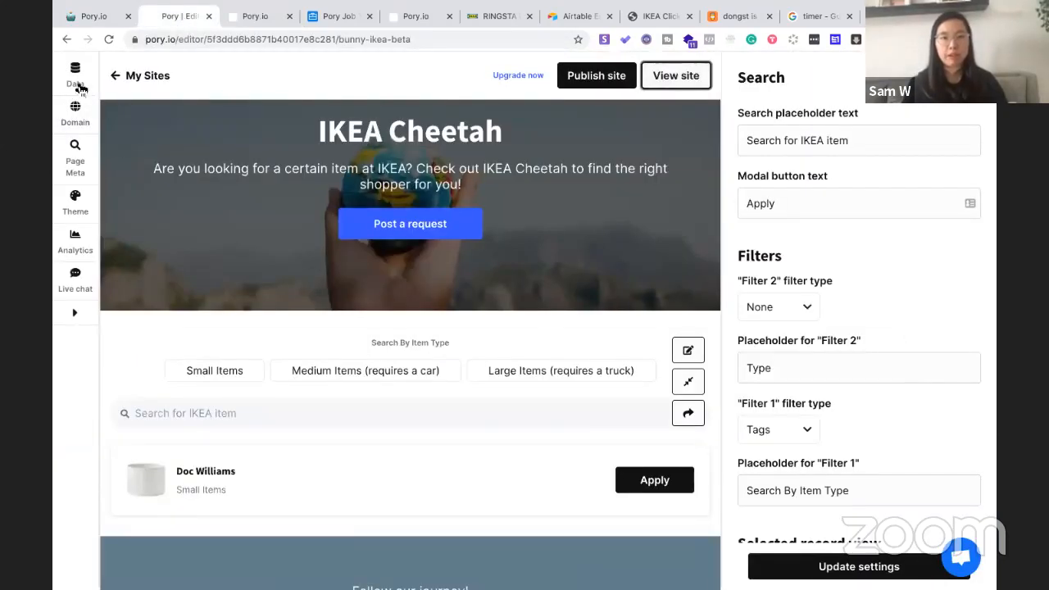
{"action": "left_click", "coordinate": [75, 78]}
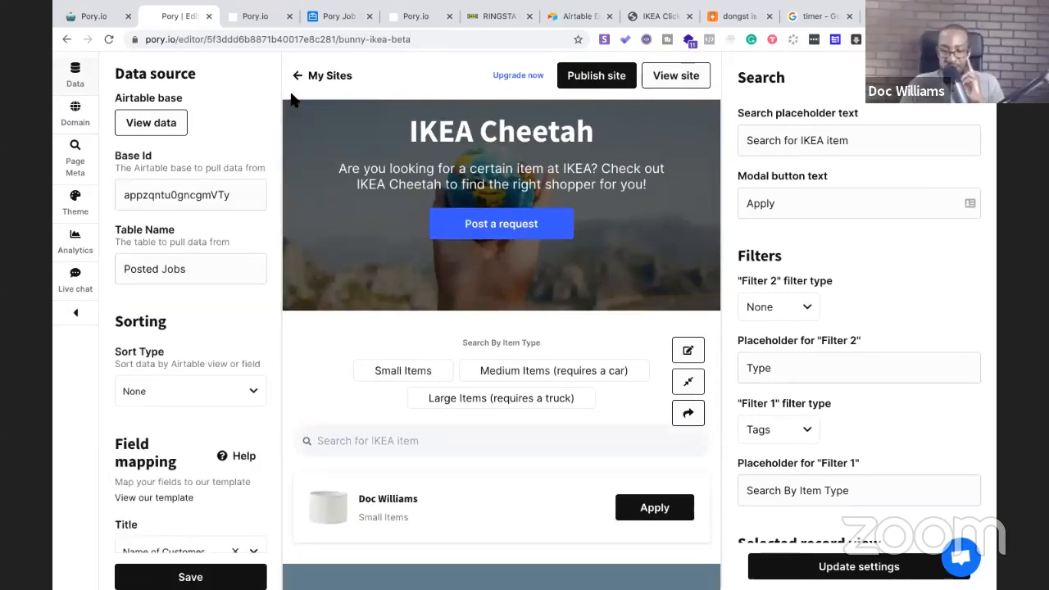
{"action": "left_click", "coordinate": [251, 22]}
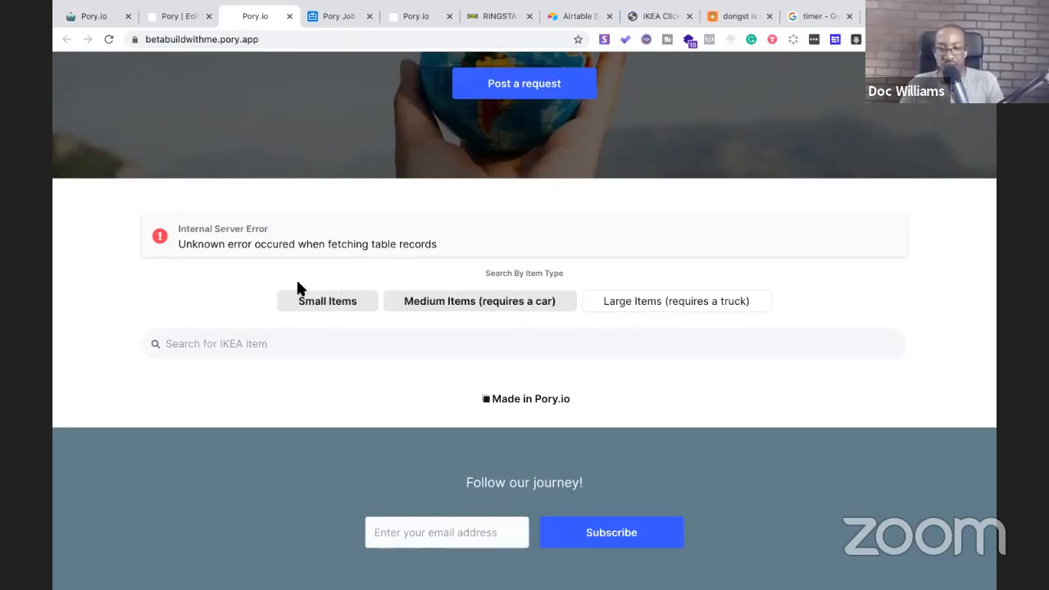
Deselect Small Items and reload the live site to clear the error
{"action": "left_click", "coordinate": [312, 308]}
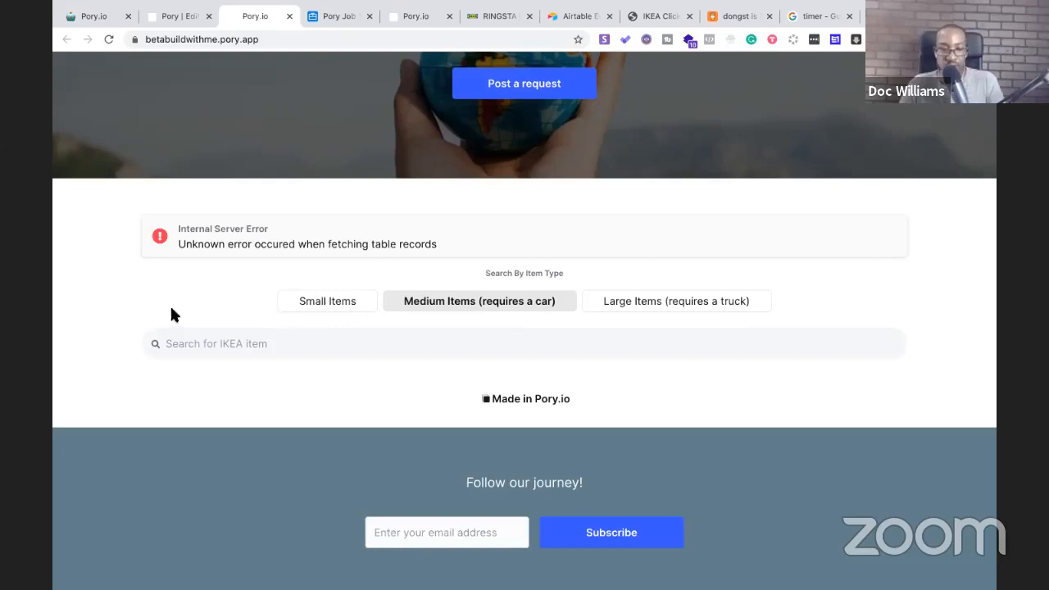
{"action": "scroll", "coordinate": [273, 379], "scroll_direction": "up", "scroll_amount": 3}
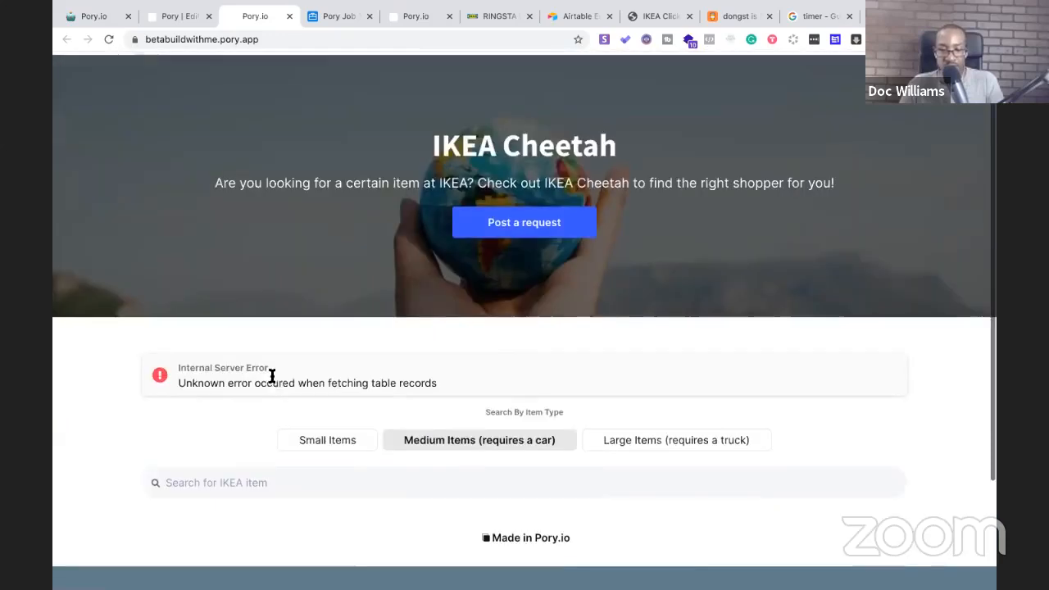
{"action": "left_click", "coordinate": [292, 46]}
{"action": "key", "text": "Return"}
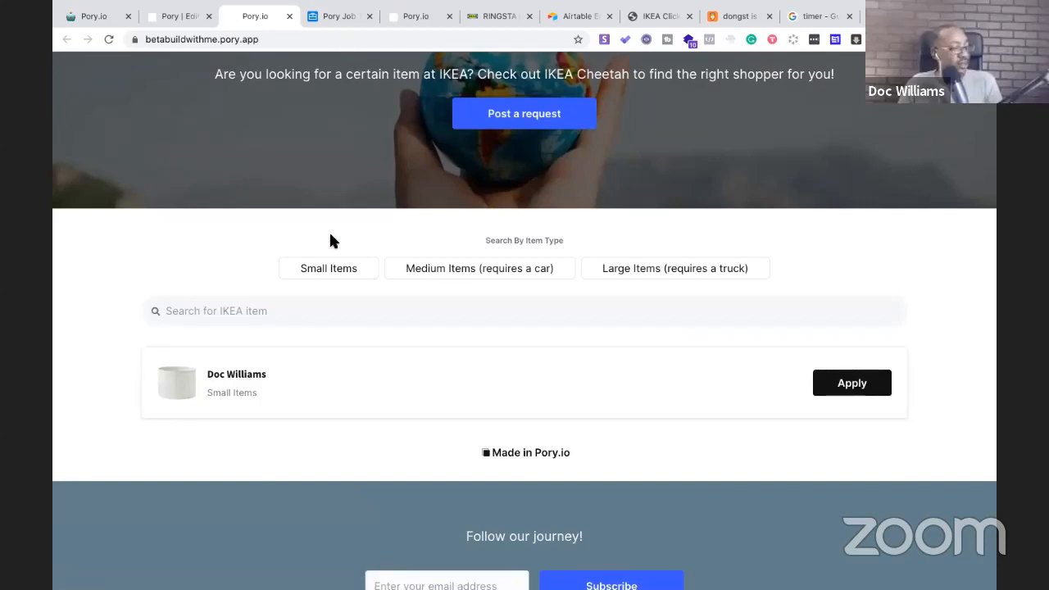
{"action": "left_click", "coordinate": [176, 17]}
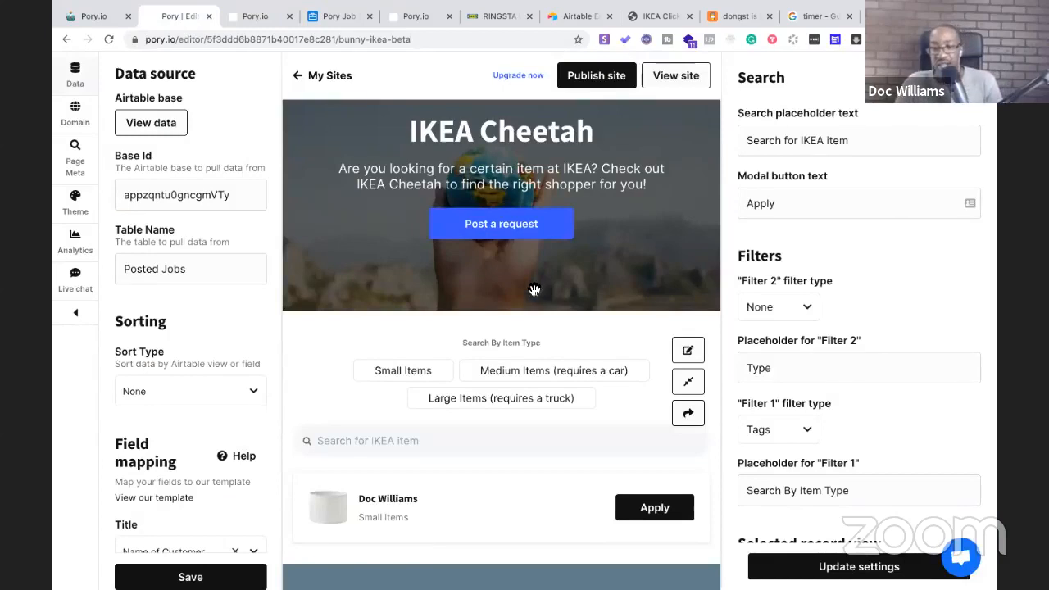
Scroll through the site in the editor preview, then switch to the stopwatch
{"action": "scroll", "coordinate": [529, 301], "scroll_direction": "up", "scroll_amount": 2}
{"action": "scroll", "coordinate": [529, 300], "scroll_direction": "down", "scroll_amount": 1}
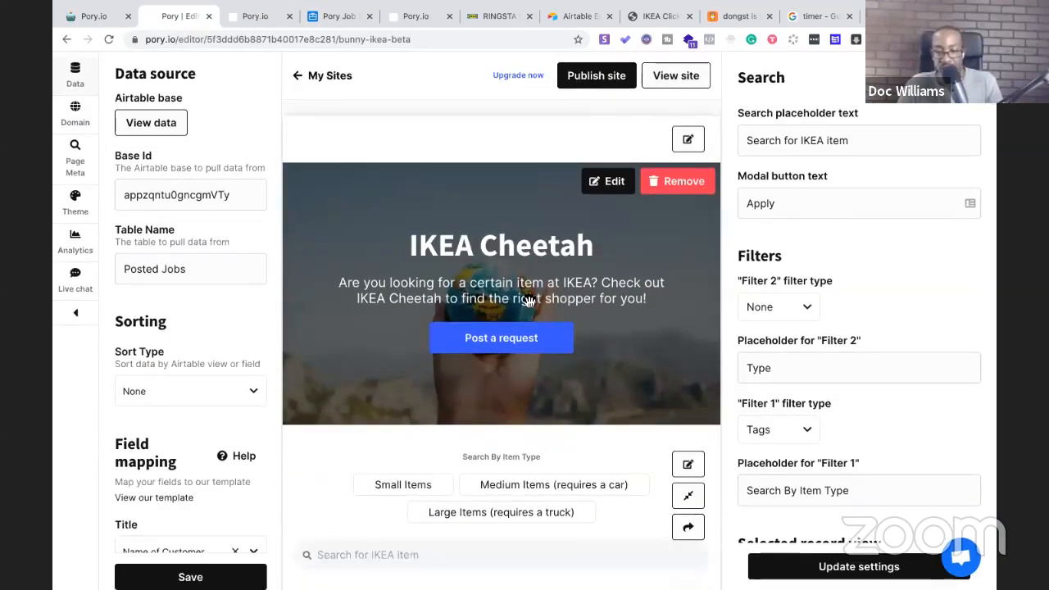
{"action": "scroll", "coordinate": [529, 301], "scroll_direction": "down", "scroll_amount": 1}
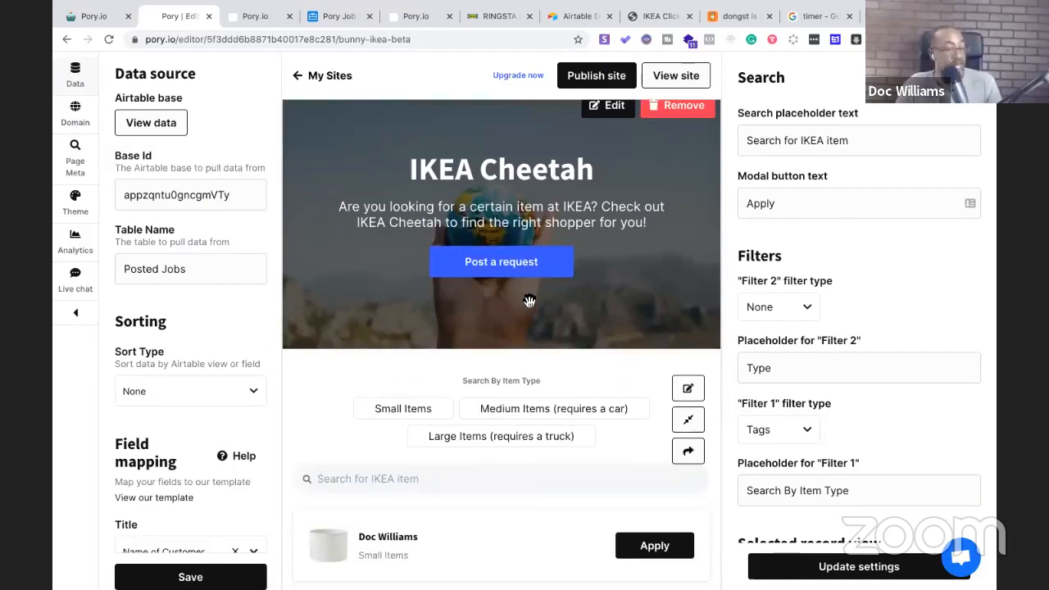
{"action": "scroll", "coordinate": [529, 301], "scroll_direction": "down", "scroll_amount": 3}
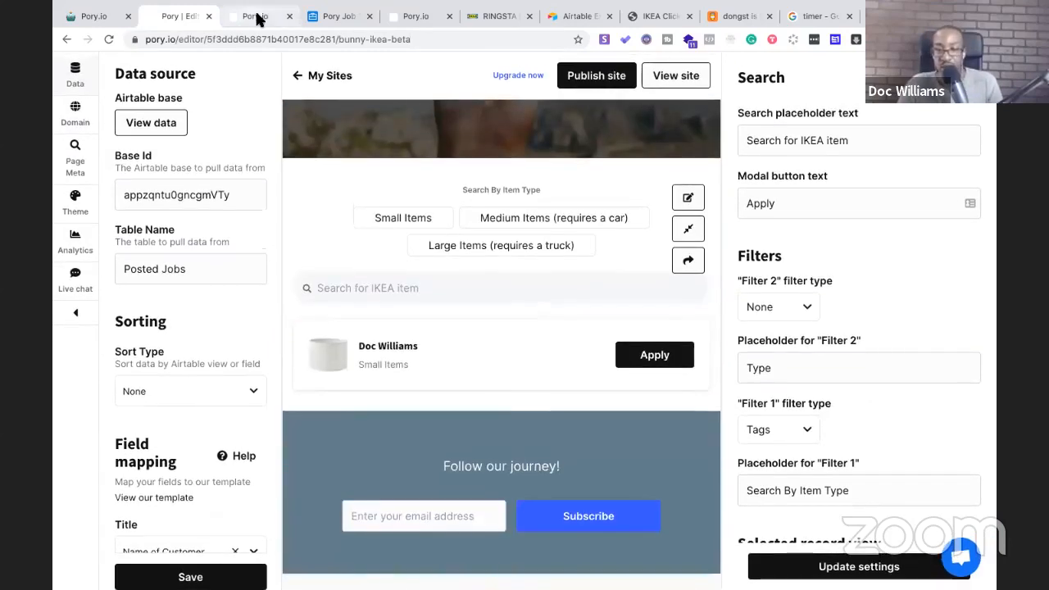
{"action": "left_click", "coordinate": [258, 20]}
{"action": "left_click", "coordinate": [806, 16]}
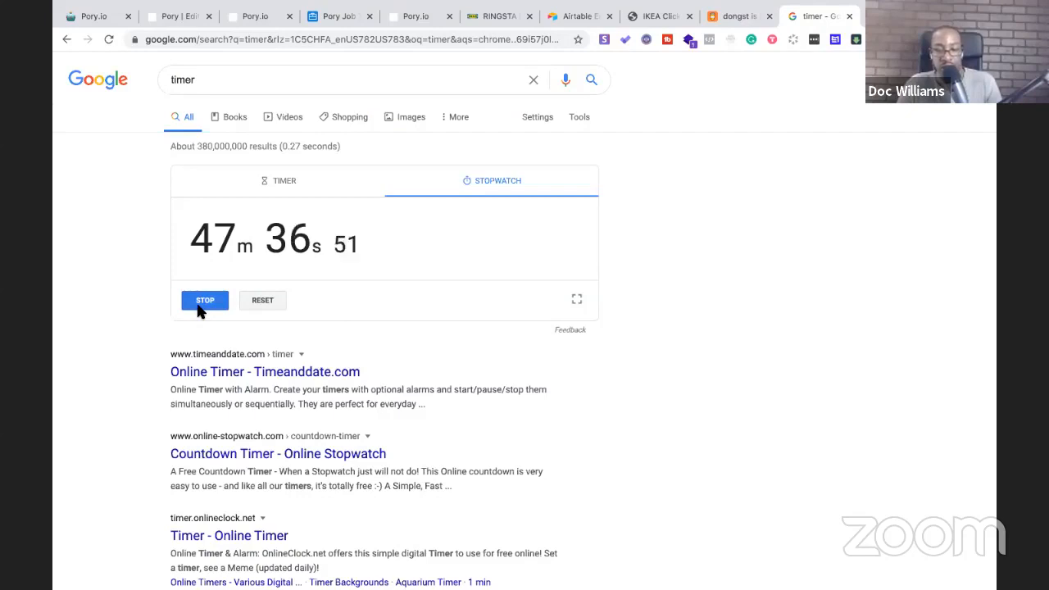
Stop and restart the stopwatch, return to the Pory editor, and open a new browser tab
{"action": "left_click", "coordinate": [204, 301]}
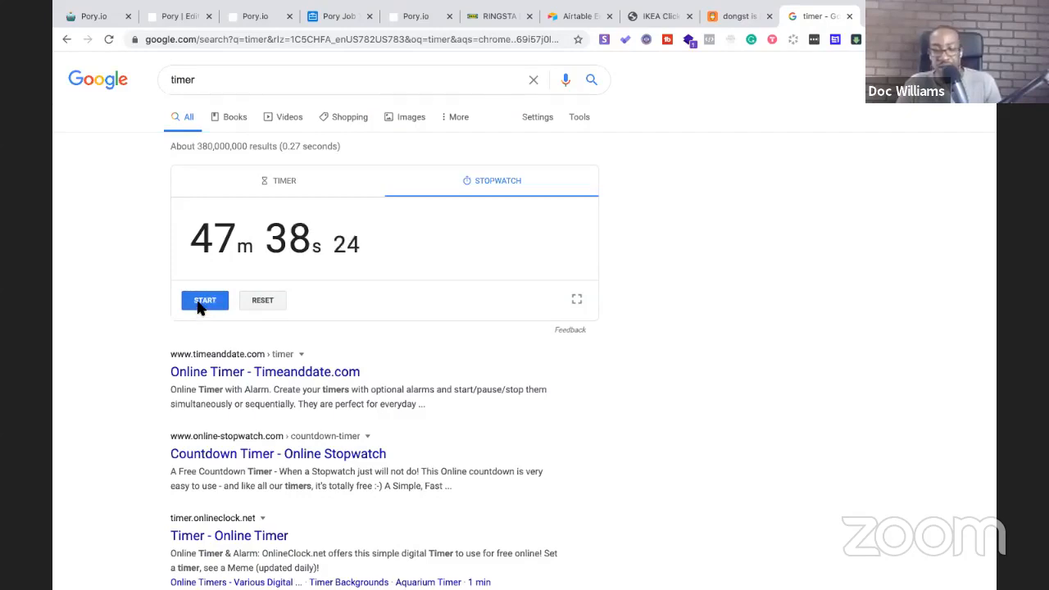
{"action": "left_click", "coordinate": [205, 302]}
{"action": "left_click", "coordinate": [174, 22]}
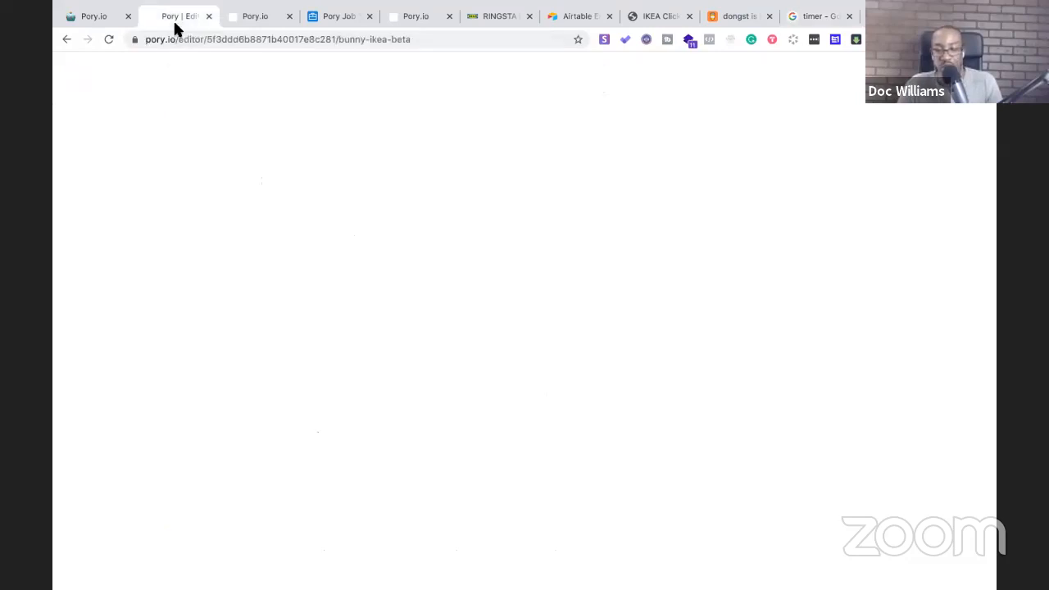
{"action": "scroll", "coordinate": [341, 244], "scroll_direction": "up", "scroll_amount": 3}
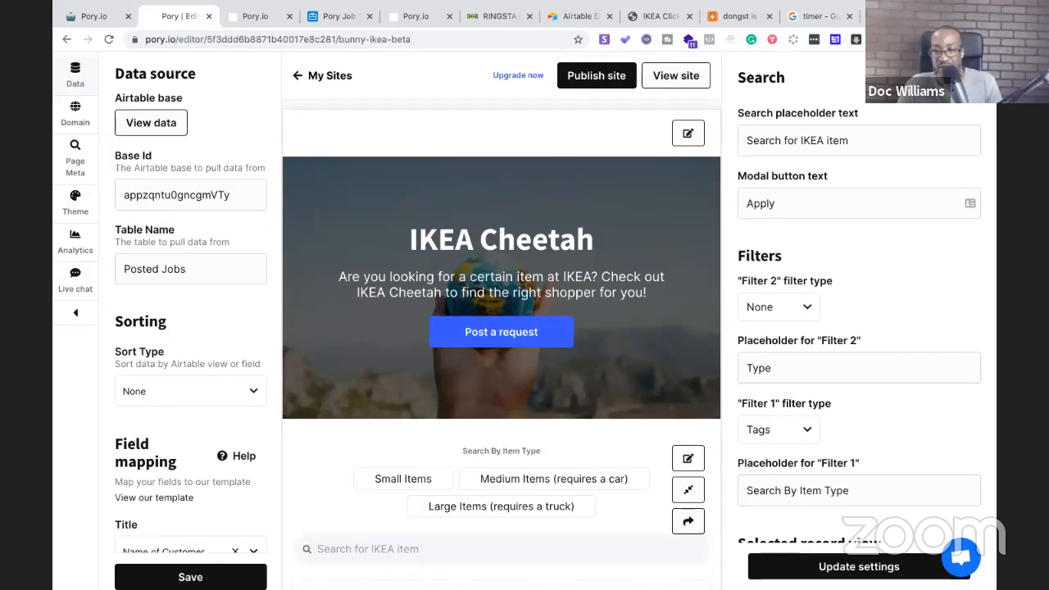
{"action": "key", "text": "ctrl+t"}
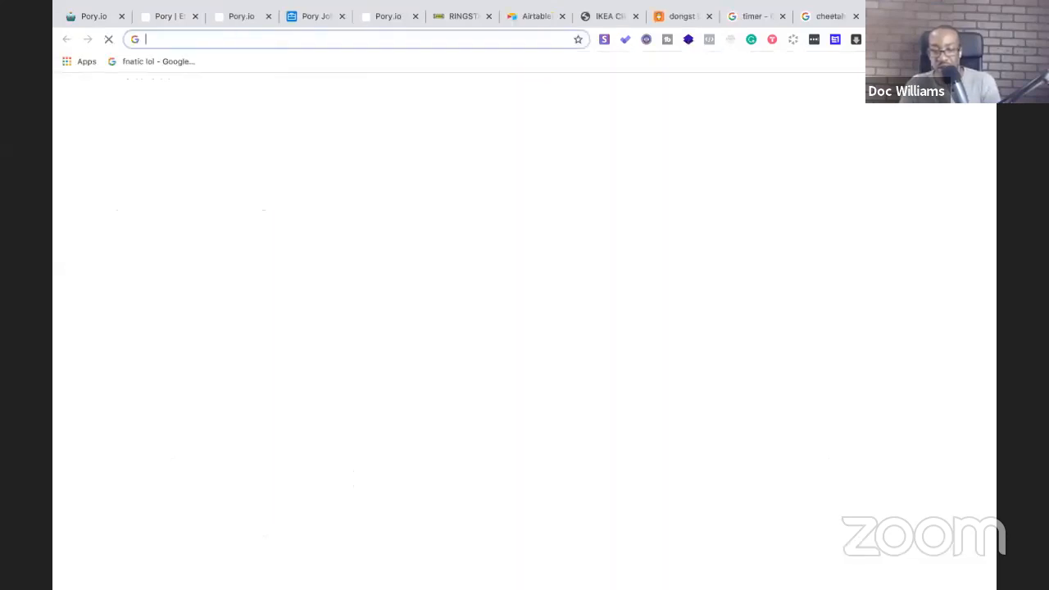
Load unsplash.com in a new tab, then return to the Pory editor and edit the hero section
{"action": "type", "text": "unsl"}
{"action": "key", "text": "BackSpace"}
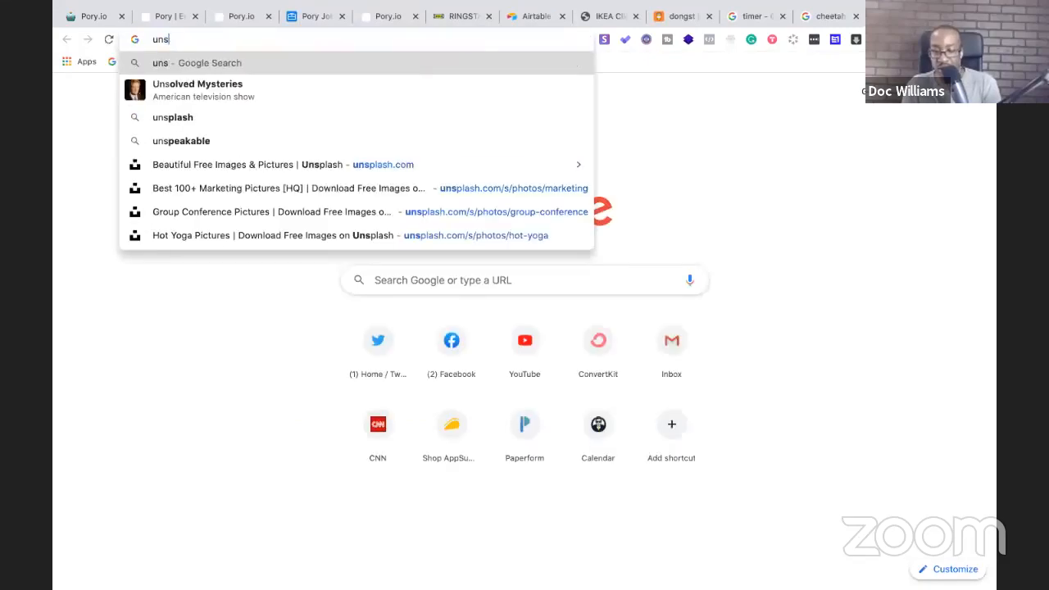
{"action": "type", "text": "plash"}
{"action": "key", "text": "Return"}
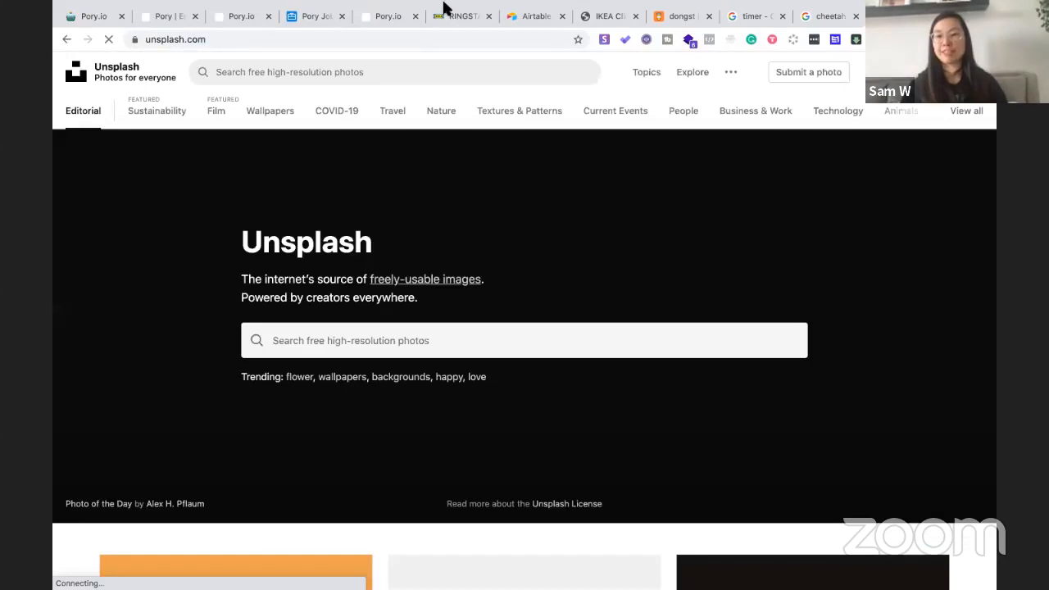
{"action": "left_click", "coordinate": [168, 17]}
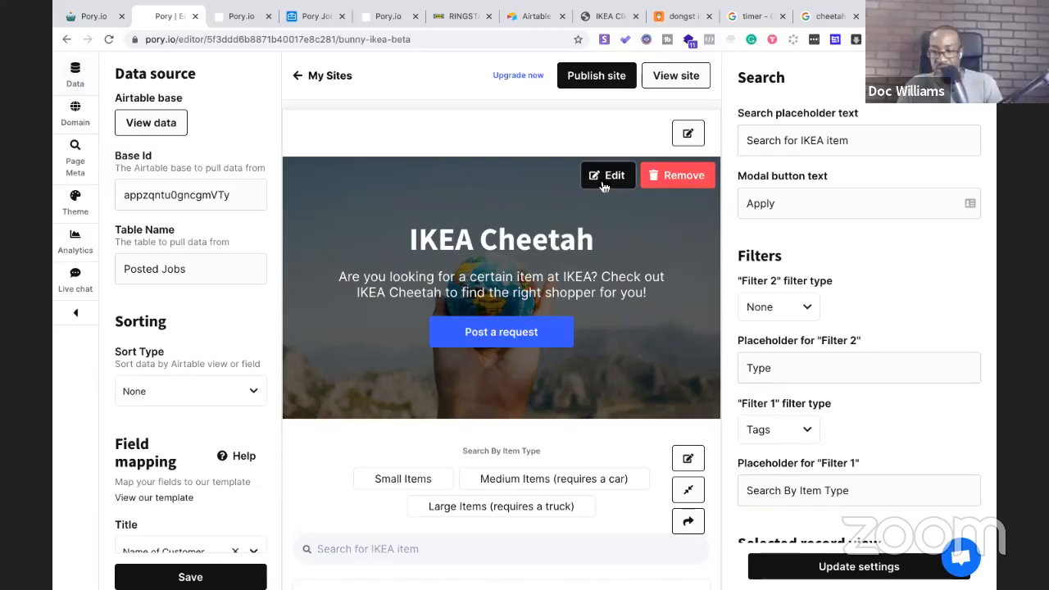
{"action": "left_click", "coordinate": [605, 179]}
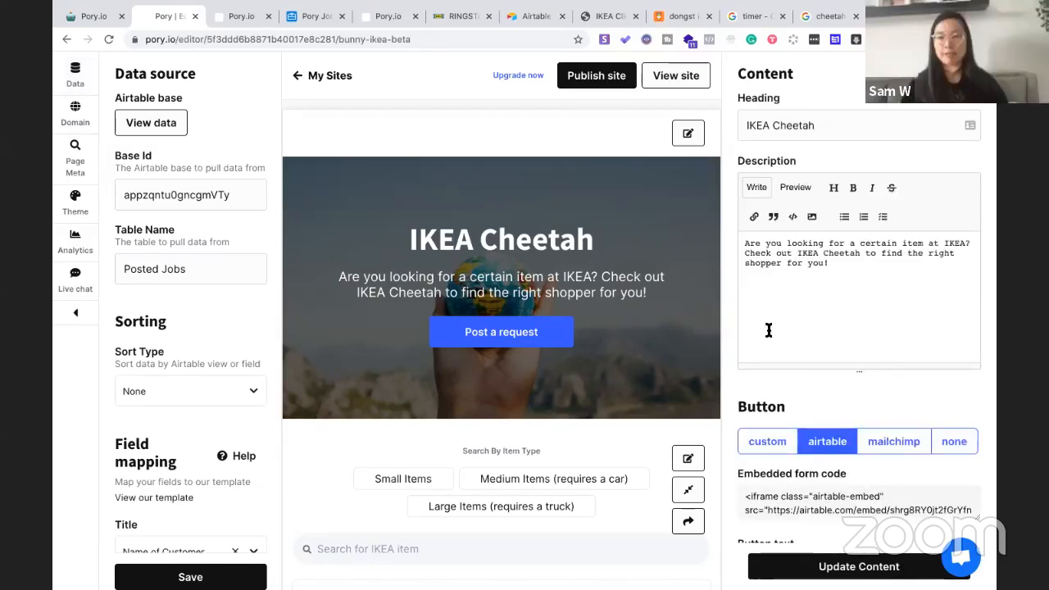
Switch the hero background source to Unsplash and search for 'shopping' photos
{"action": "scroll", "coordinate": [770, 329], "scroll_direction": "down", "scroll_amount": 4}
{"action": "scroll", "coordinate": [768, 330], "scroll_direction": "down", "scroll_amount": 3}
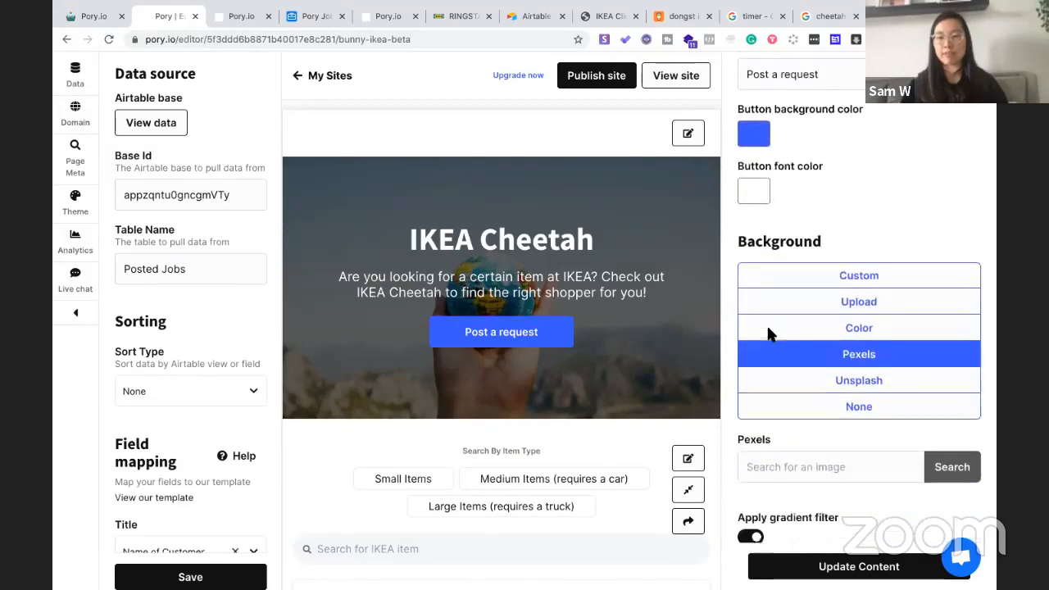
{"action": "left_click", "coordinate": [800, 368]}
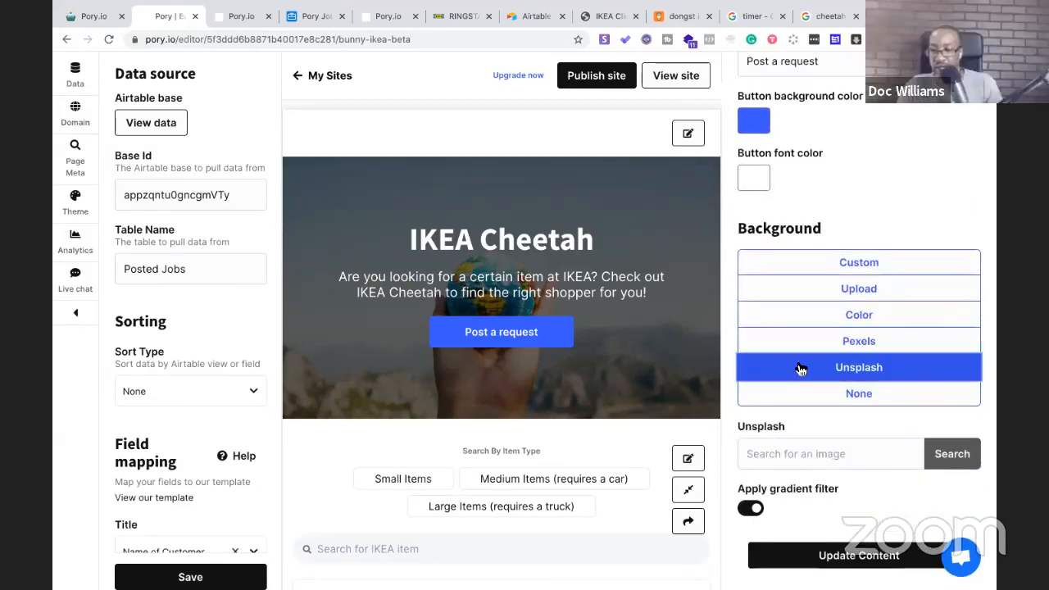
{"action": "left_click", "coordinate": [805, 440]}
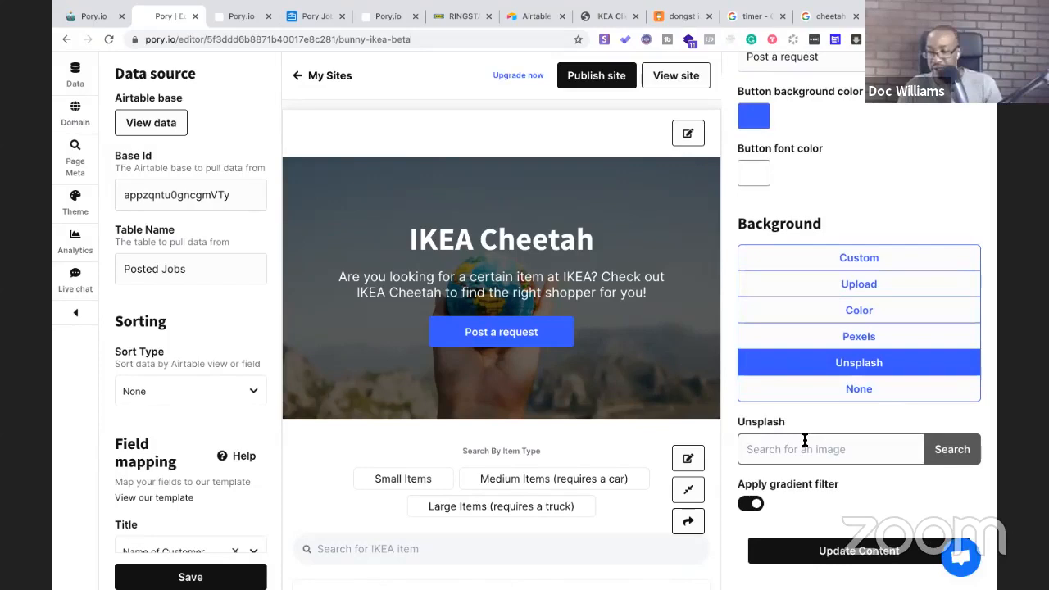
{"action": "type", "text": "shopping"}
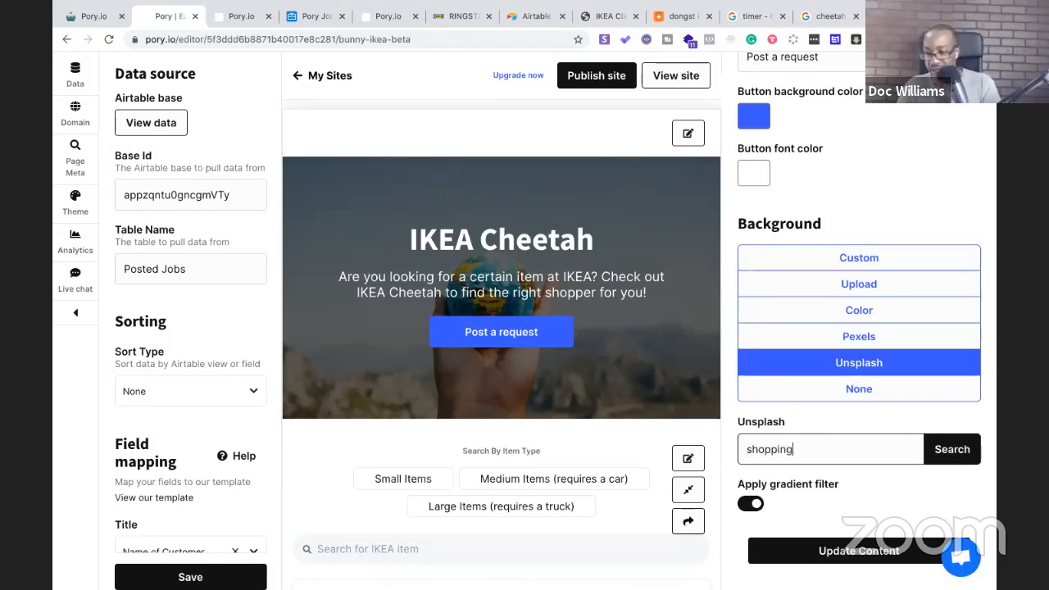
{"action": "key", "text": "Return"}
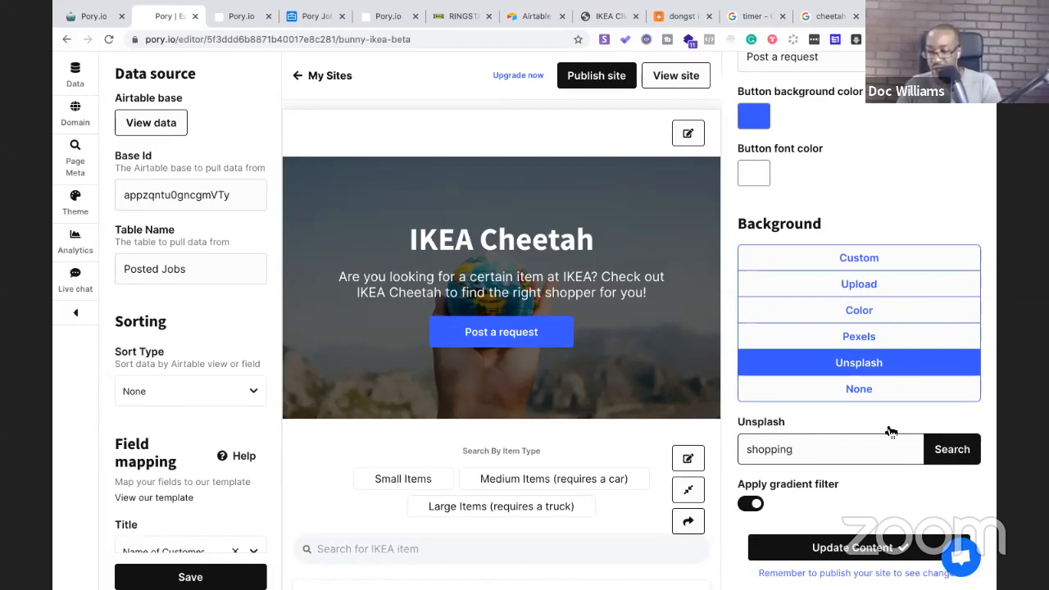
{"action": "left_click", "coordinate": [958, 452]}
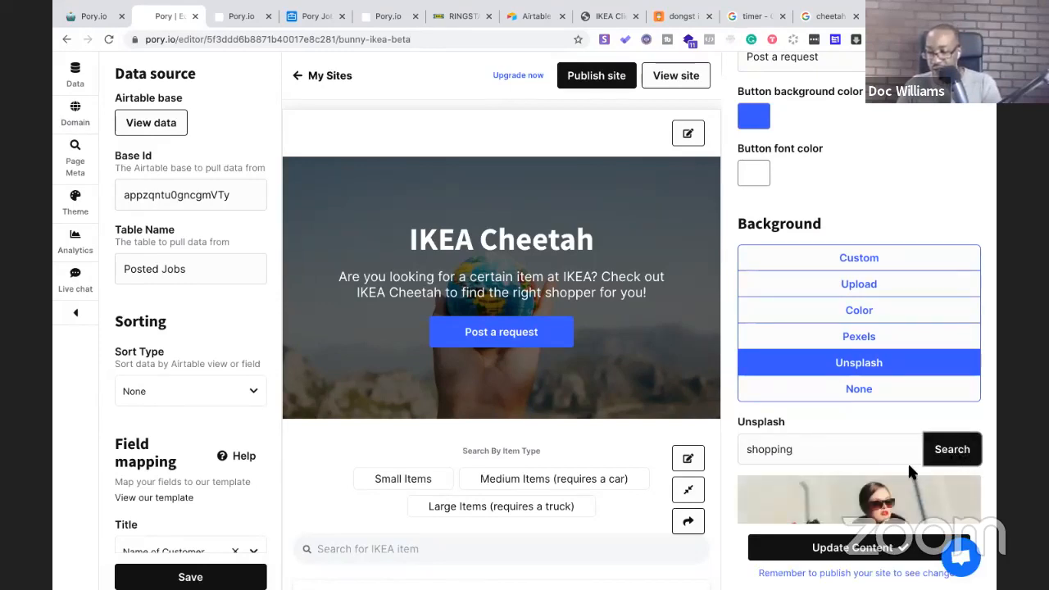
Browse to the next page of Unsplash shopping results
{"action": "scroll", "coordinate": [906, 461], "scroll_direction": "down", "scroll_amount": 5}
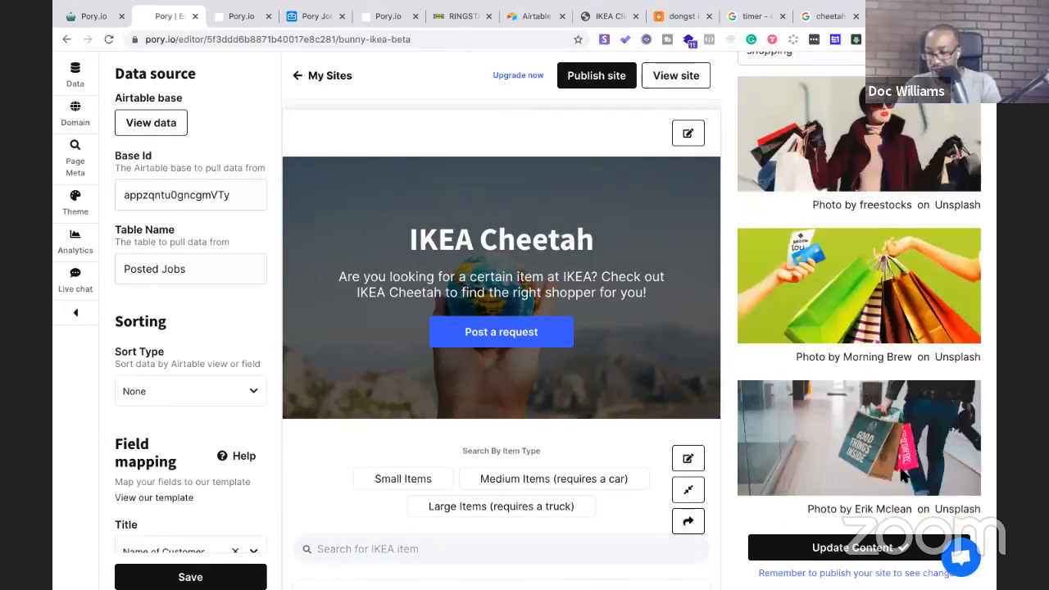
{"action": "scroll", "coordinate": [901, 477], "scroll_direction": "down", "scroll_amount": 2}
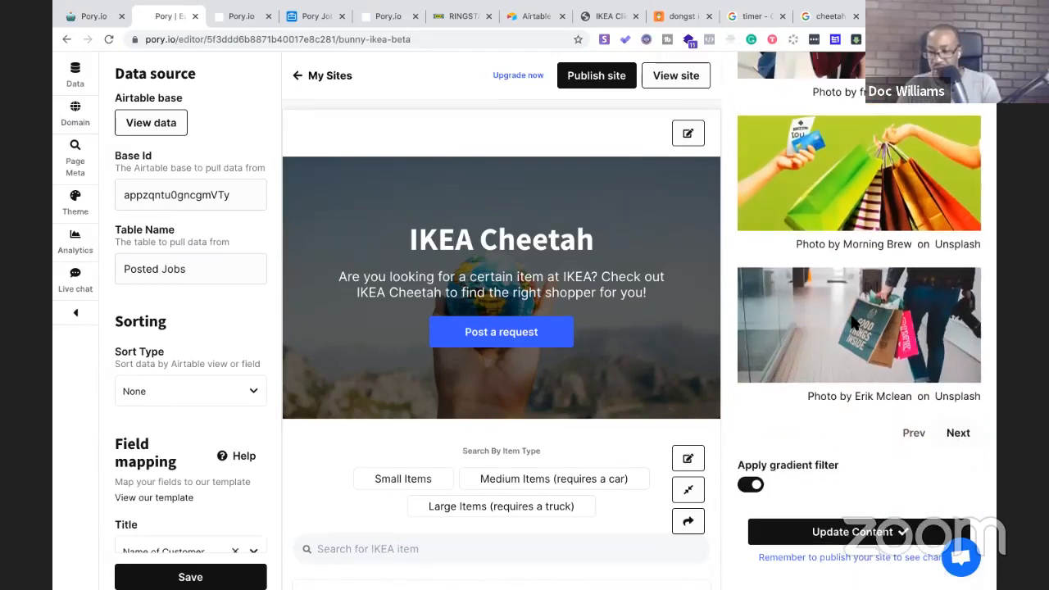
{"action": "scroll", "coordinate": [852, 321], "scroll_direction": "up", "scroll_amount": 1}
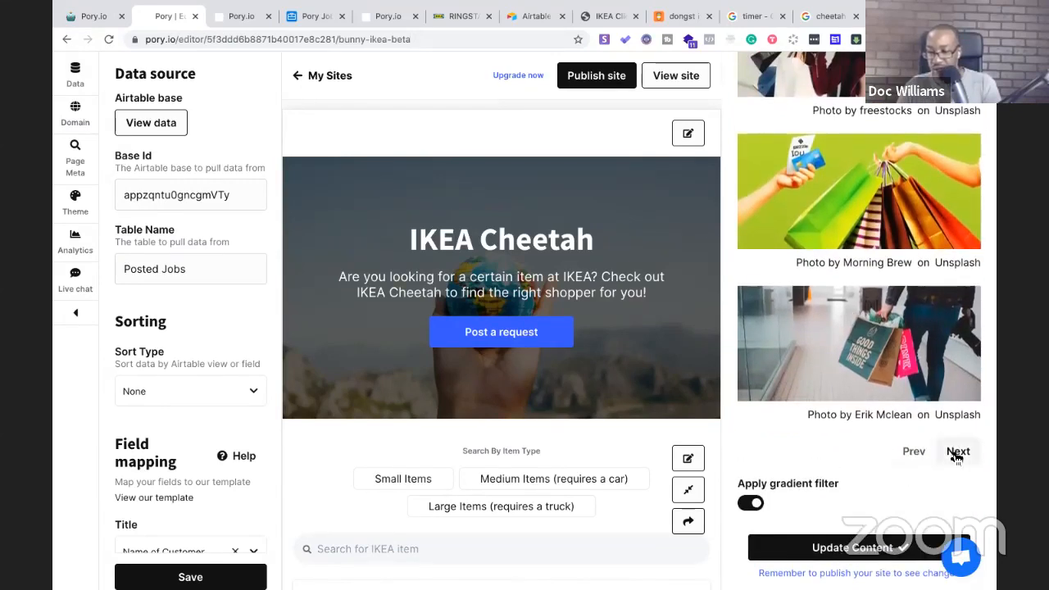
{"action": "left_click", "coordinate": [956, 453]}
{"action": "scroll", "coordinate": [899, 310], "scroll_direction": "up", "scroll_amount": 3}
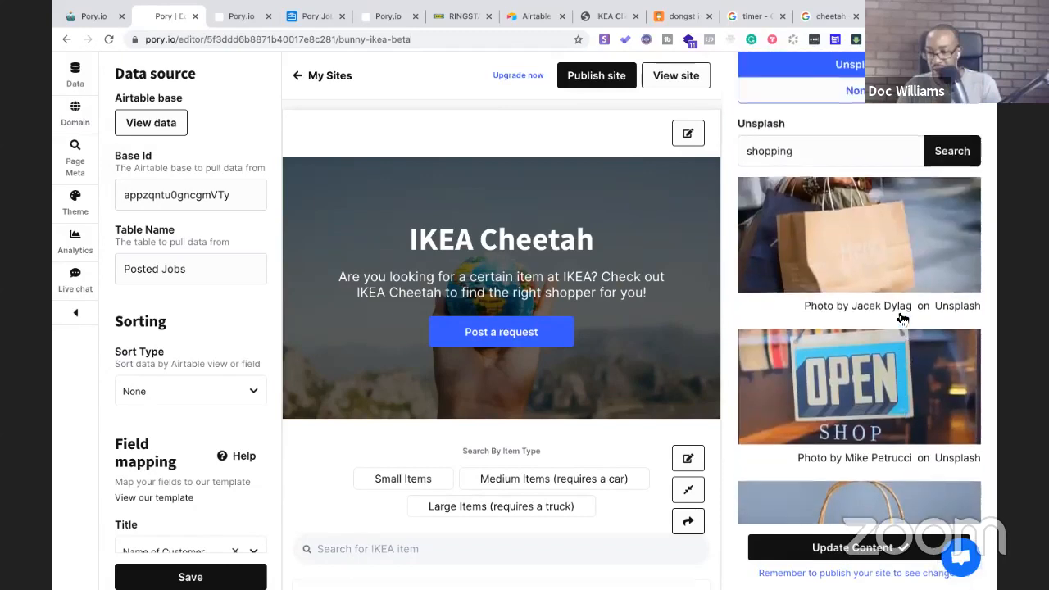
{"action": "scroll", "coordinate": [902, 319], "scroll_direction": "up", "scroll_amount": 1}
{"action": "scroll", "coordinate": [892, 315], "scroll_direction": "down", "scroll_amount": 1}
{"action": "scroll", "coordinate": [825, 173], "scroll_direction": "up", "scroll_amount": 2}
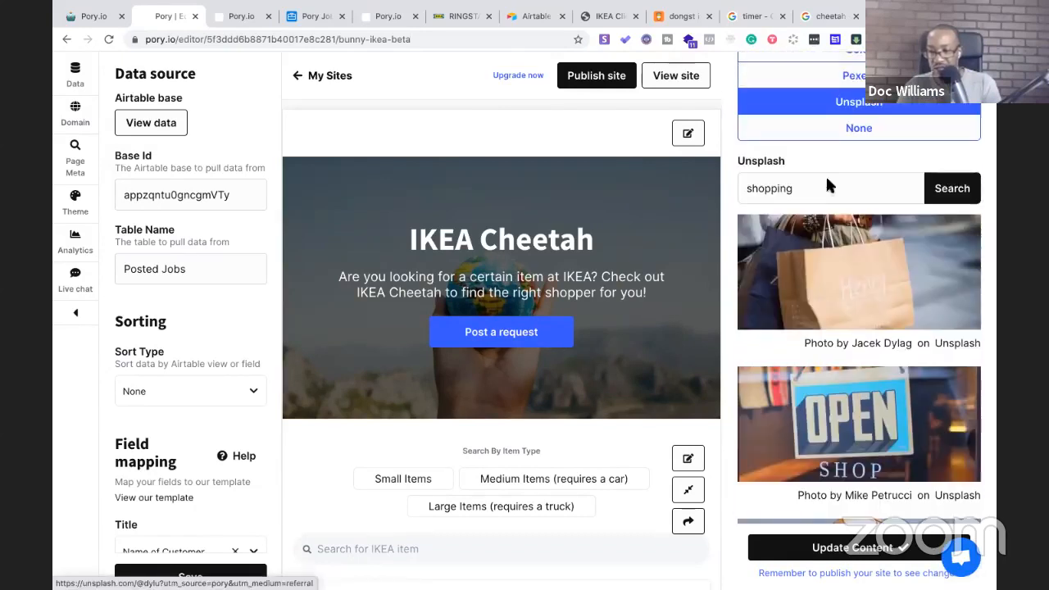
Replace the search term with 'ikea' and search Unsplash again
{"action": "double_click", "coordinate": [812, 188]}
{"action": "type", "text": "ikea"}
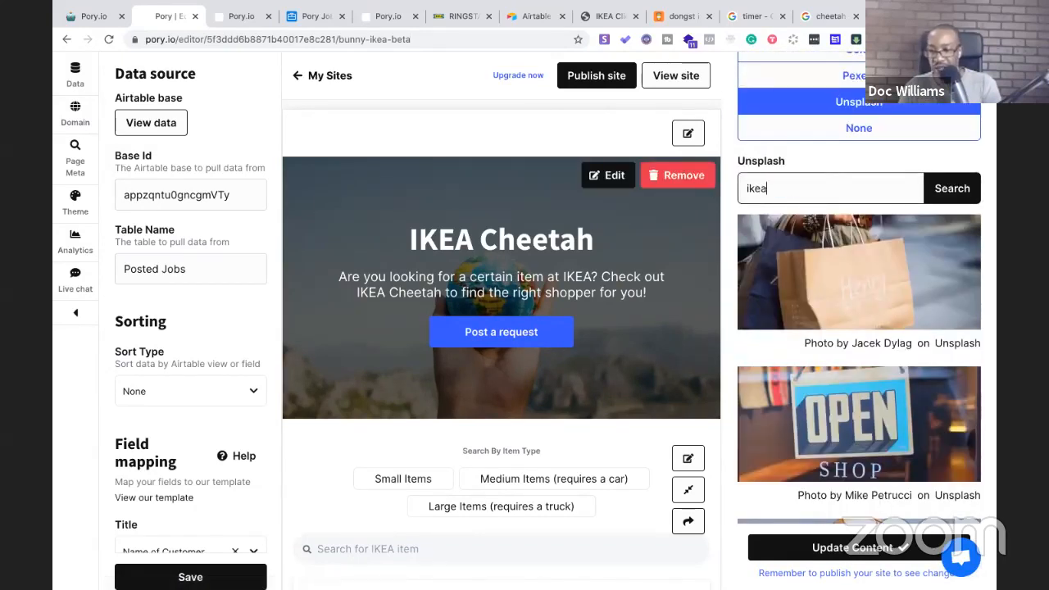
{"action": "left_click", "coordinate": [946, 190]}
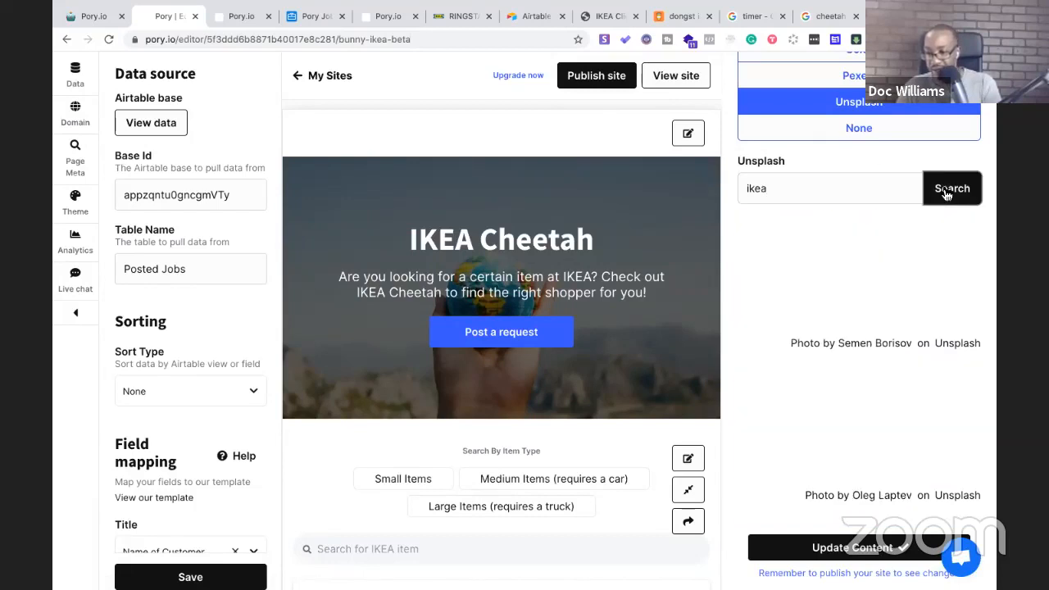
{"action": "scroll", "coordinate": [905, 299], "scroll_direction": "down", "scroll_amount": 5}
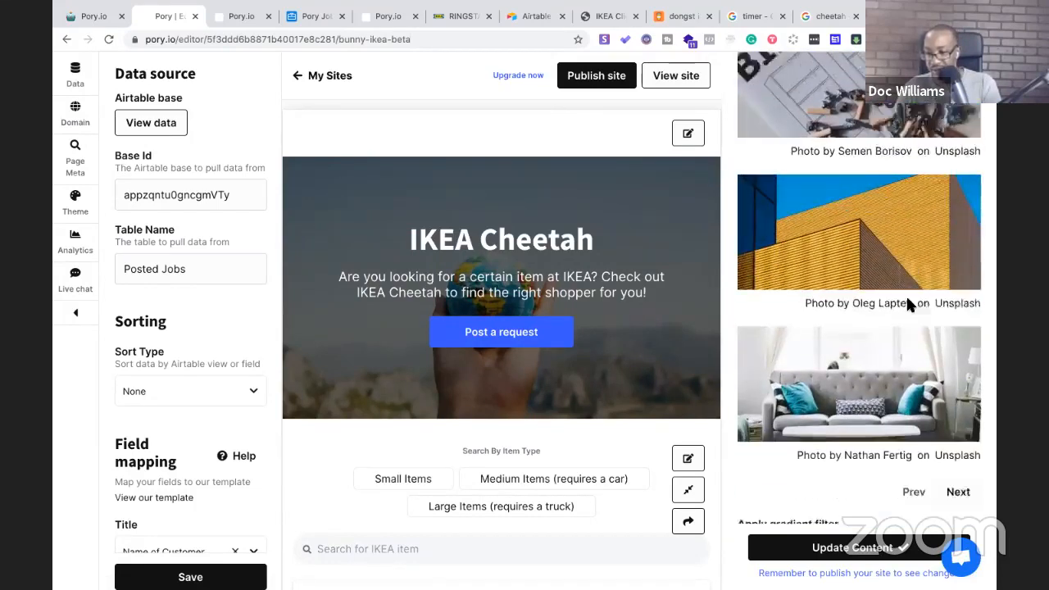
Set the grey sofa Unsplash photo as the hero background, update content, and publish the site
{"action": "left_click", "coordinate": [918, 351]}
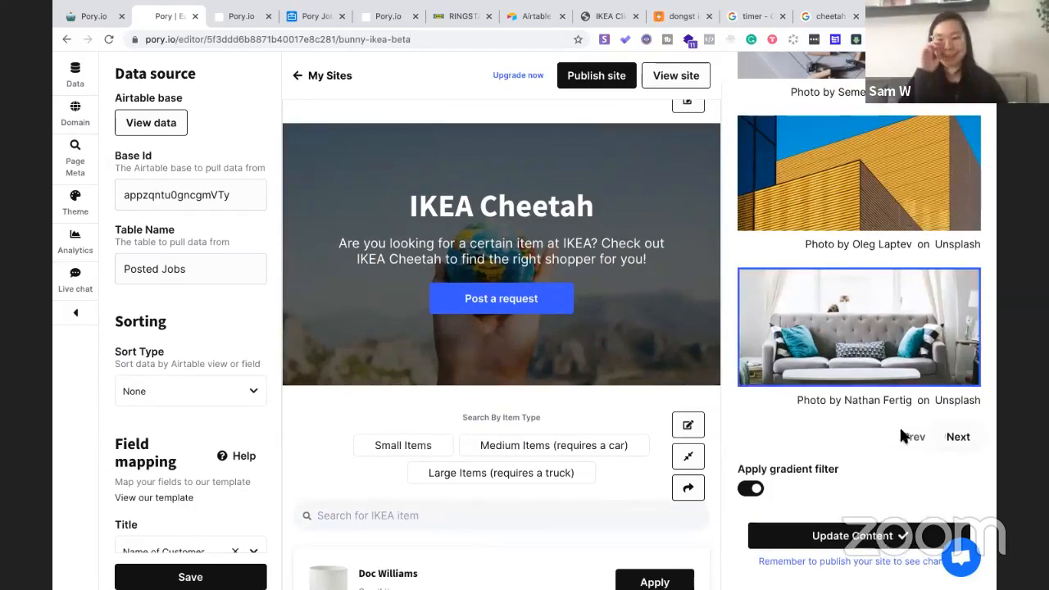
{"action": "left_click", "coordinate": [823, 544]}
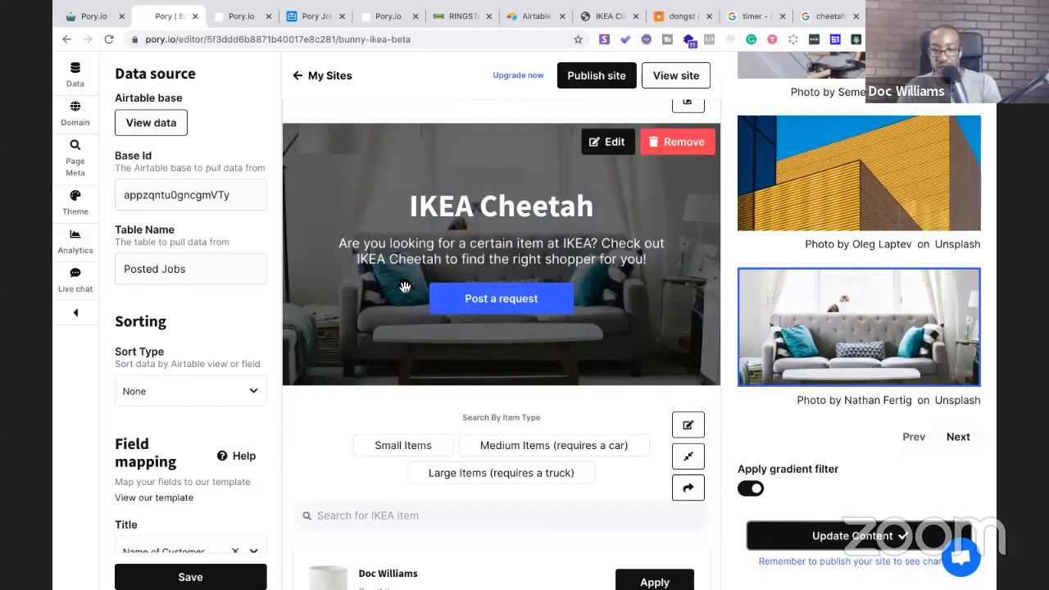
{"action": "scroll", "coordinate": [405, 287], "scroll_direction": "up", "scroll_amount": 1}
{"action": "scroll", "coordinate": [394, 290], "scroll_direction": "down", "scroll_amount": 3}
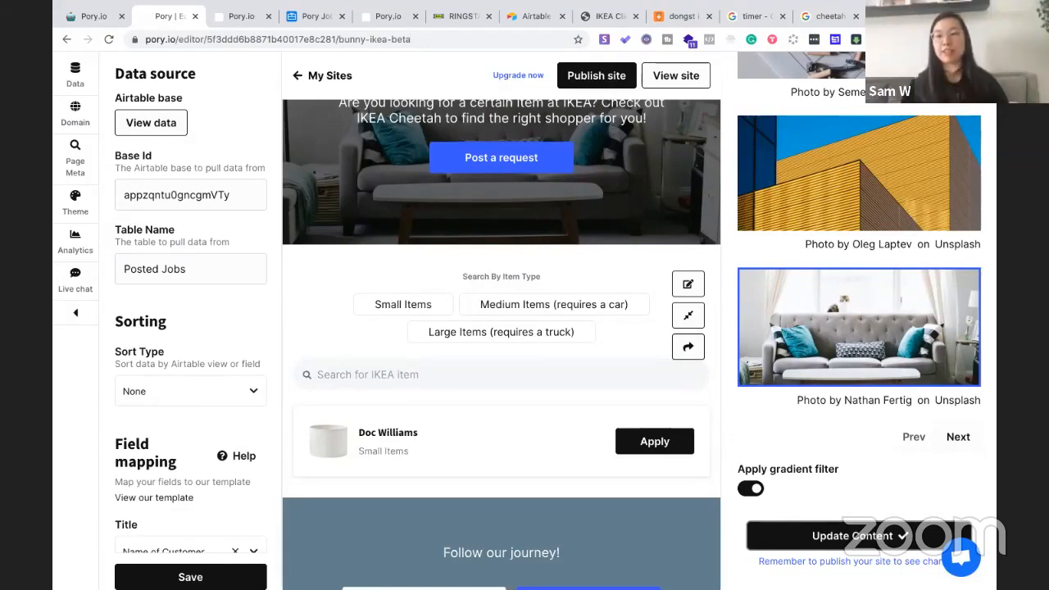
{"action": "left_click", "coordinate": [602, 85]}
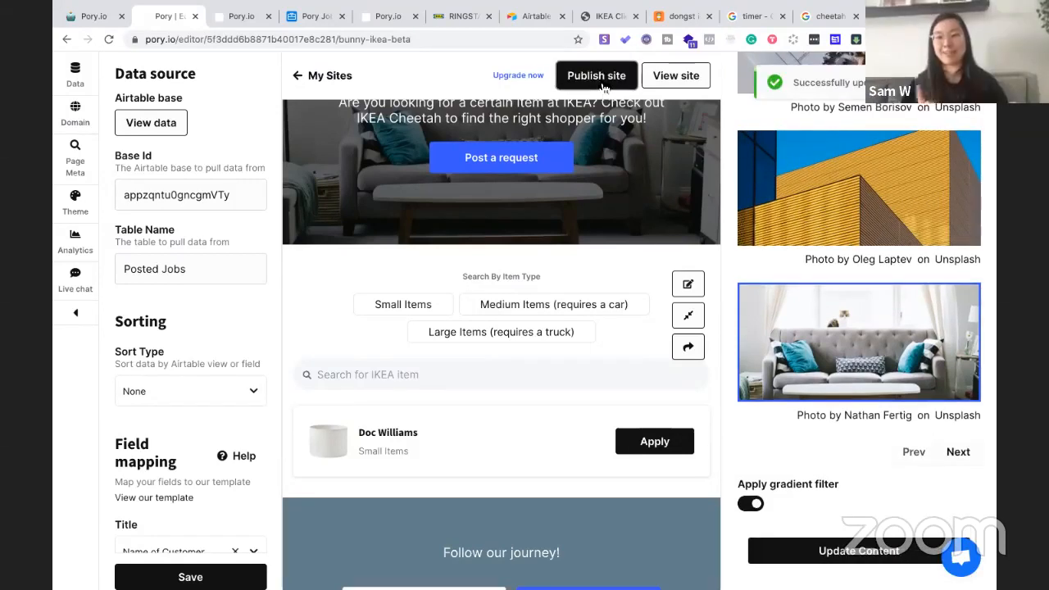
Close the old Pory.io tab, open the live site, and apply the Medium and Small Items filters
{"action": "left_click", "coordinate": [269, 17]}
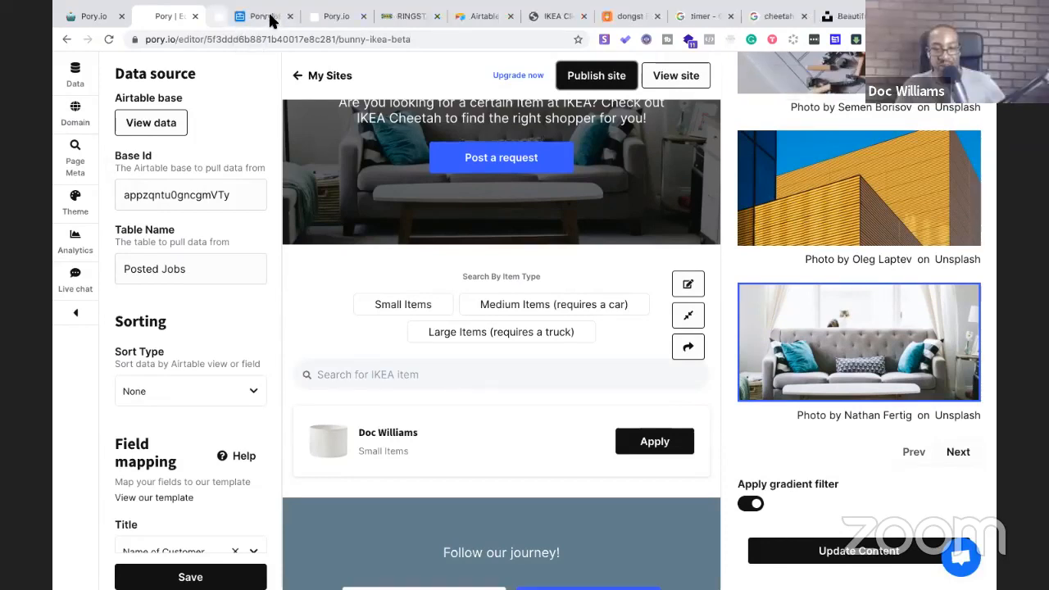
{"action": "left_click", "coordinate": [674, 75]}
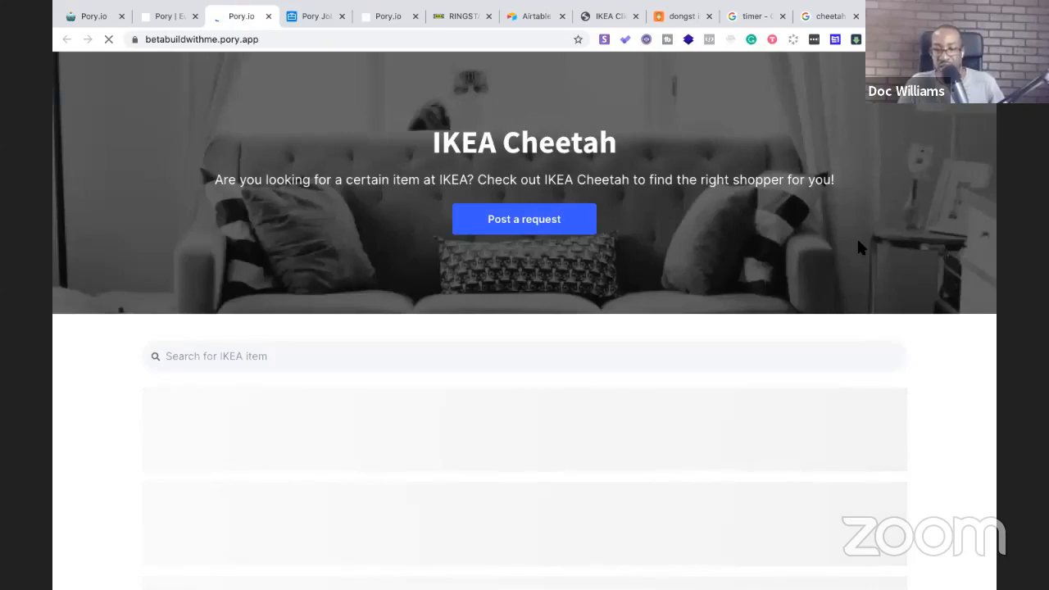
{"action": "scroll", "coordinate": [338, 246], "scroll_direction": "down", "scroll_amount": 3}
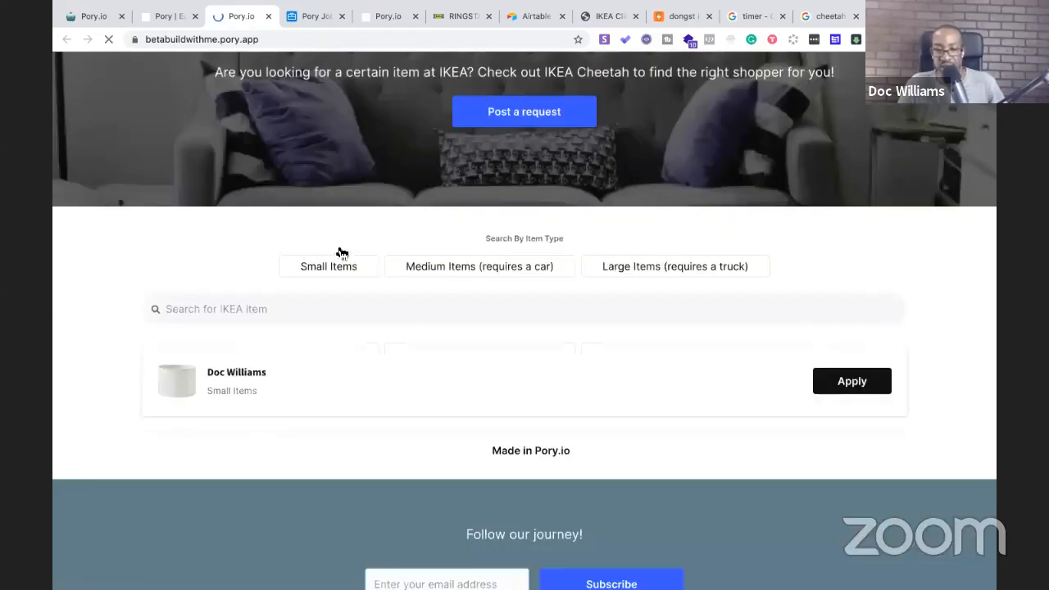
{"action": "left_click", "coordinate": [457, 271]}
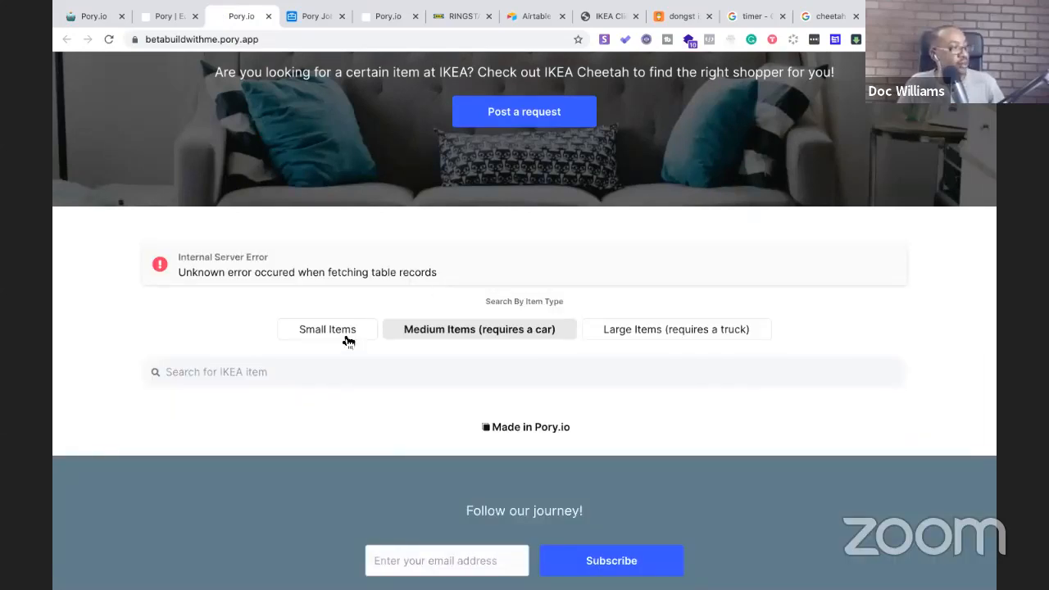
{"action": "left_click", "coordinate": [342, 332]}
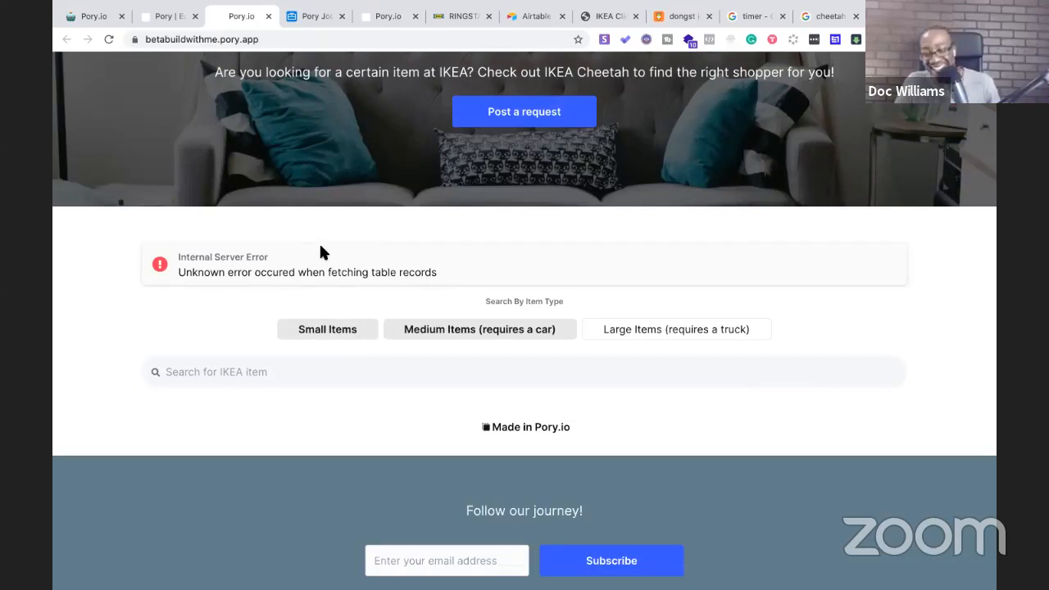
Reload the live site page and check the new grey-sofa hero and listings
{"action": "left_click", "coordinate": [286, 39]}
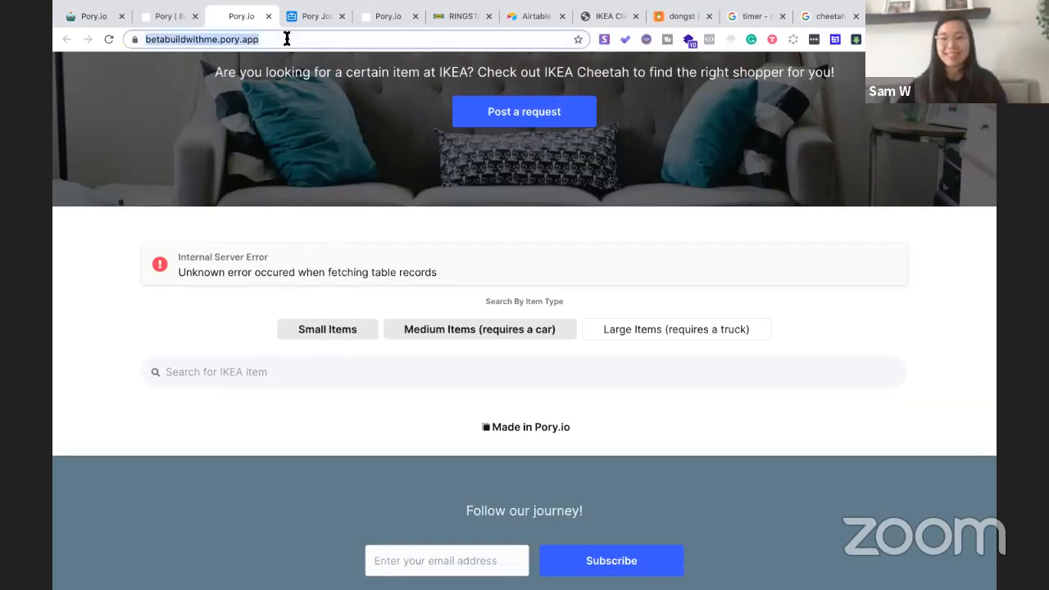
{"action": "key", "text": "Return"}
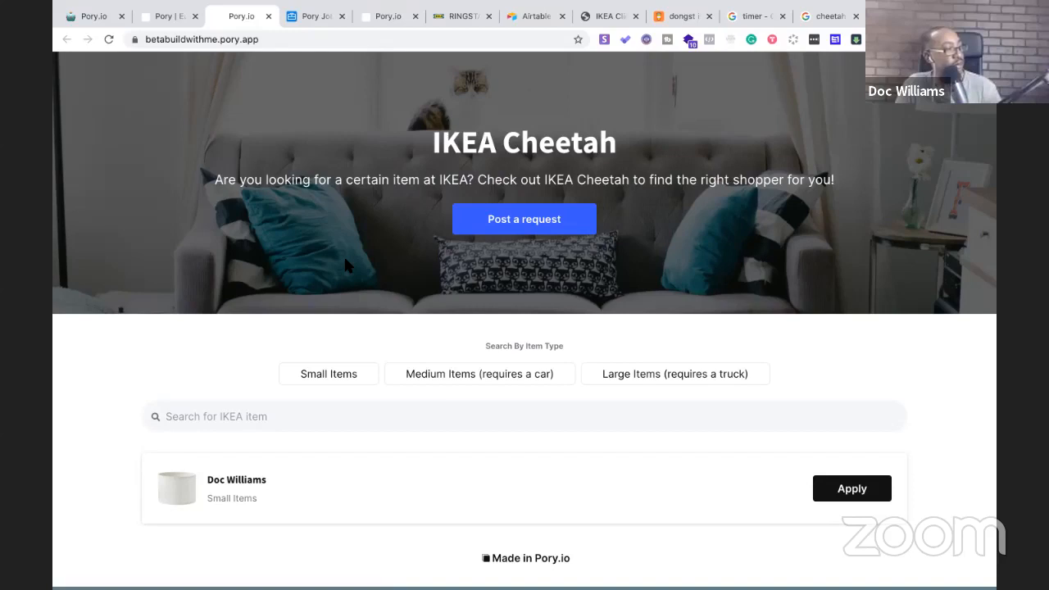
{"action": "scroll", "coordinate": [345, 259], "scroll_direction": "down", "scroll_amount": 3}
{"action": "scroll", "coordinate": [344, 263], "scroll_direction": "up", "scroll_amount": 3}
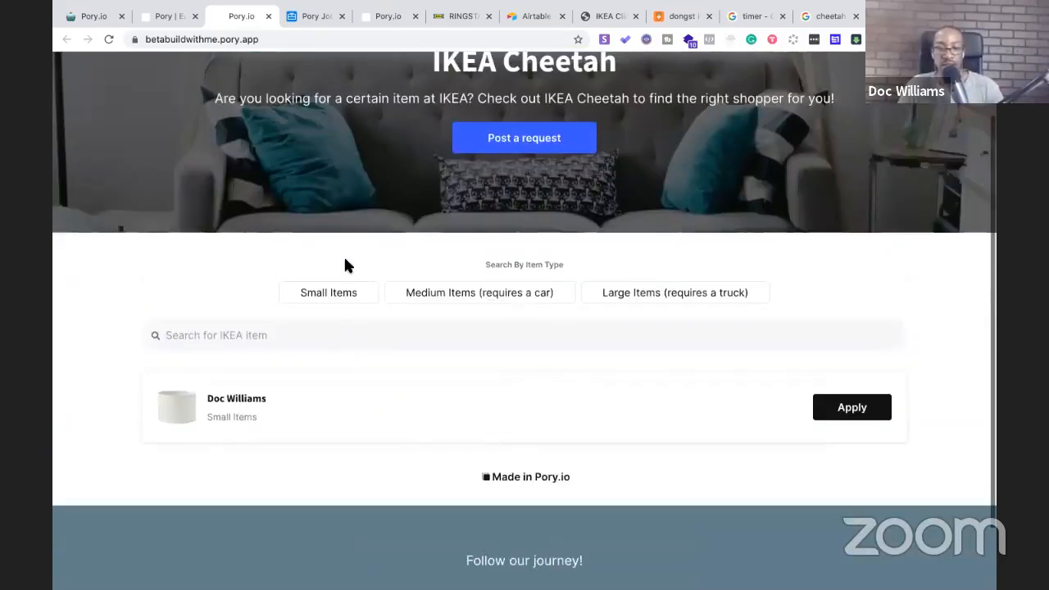
{"action": "scroll", "coordinate": [495, 248], "scroll_direction": "down", "scroll_amount": 3}
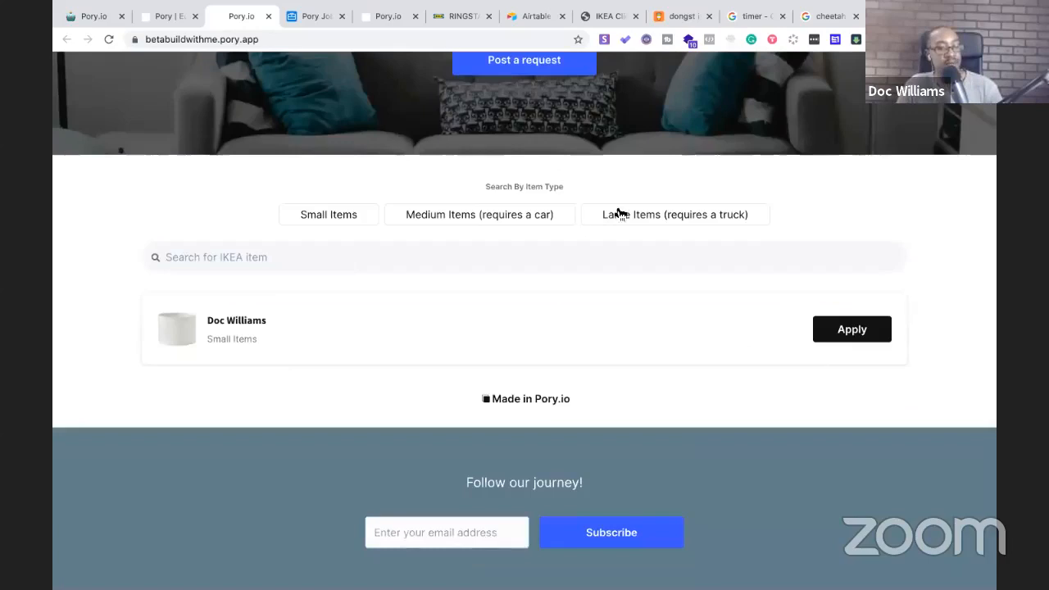
{"action": "scroll", "coordinate": [514, 257], "scroll_direction": "up", "scroll_amount": 3}
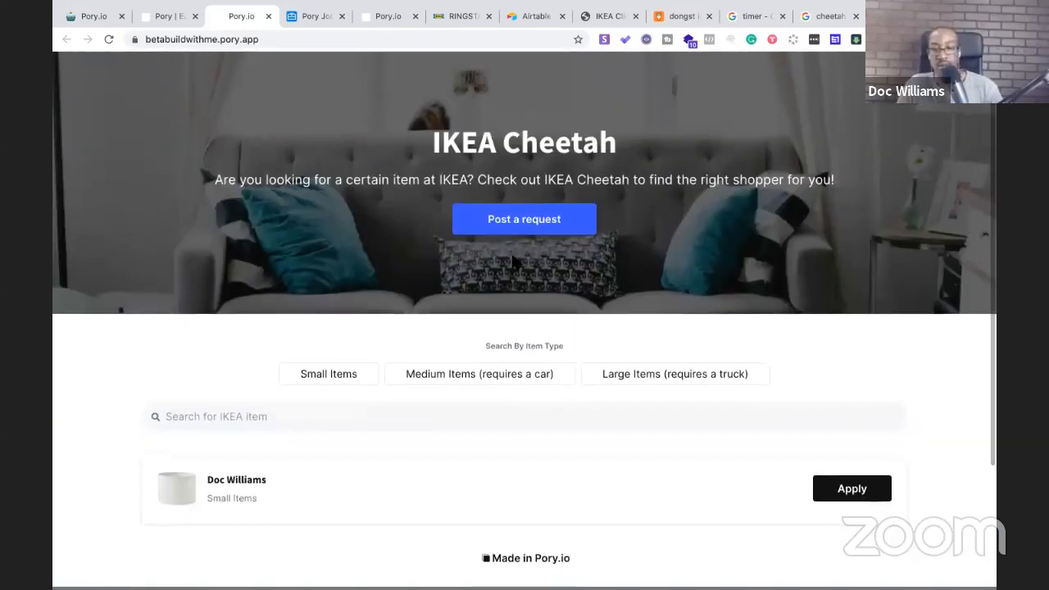
{"action": "scroll", "coordinate": [510, 251], "scroll_direction": "down", "scroll_amount": 2}
{"action": "scroll", "coordinate": [511, 251], "scroll_direction": "up", "scroll_amount": 2}
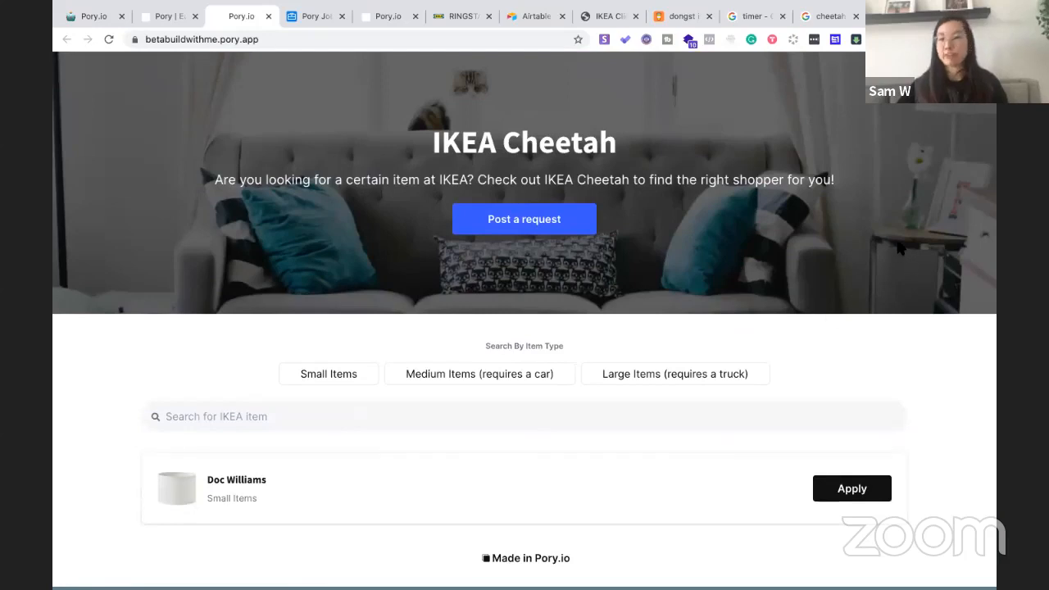
{"action": "scroll", "coordinate": [625, 338], "scroll_direction": "down", "scroll_amount": 2}
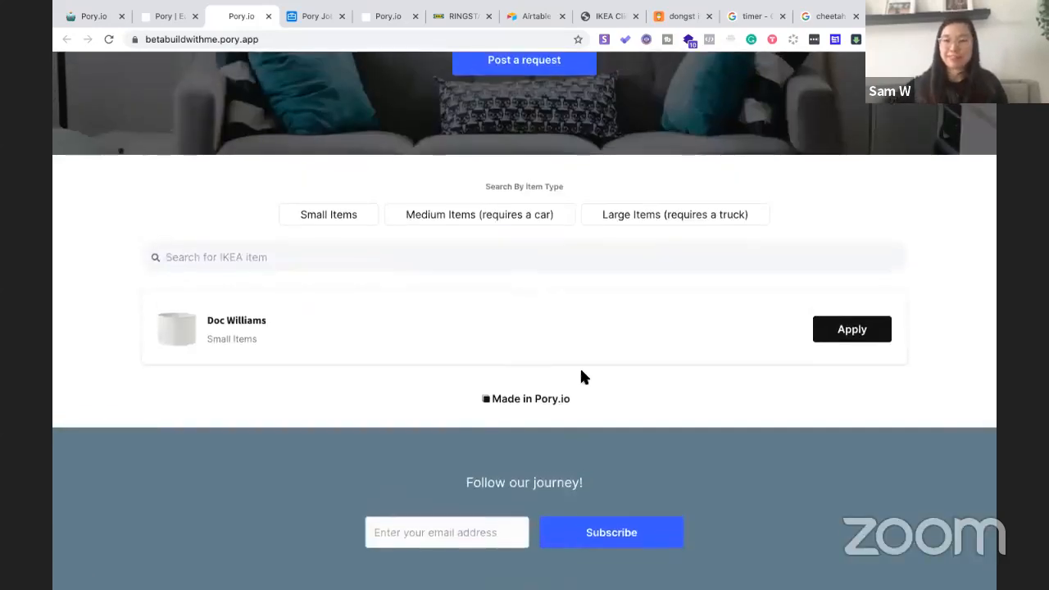
{"action": "scroll", "coordinate": [581, 372], "scroll_direction": "up", "scroll_amount": 2}
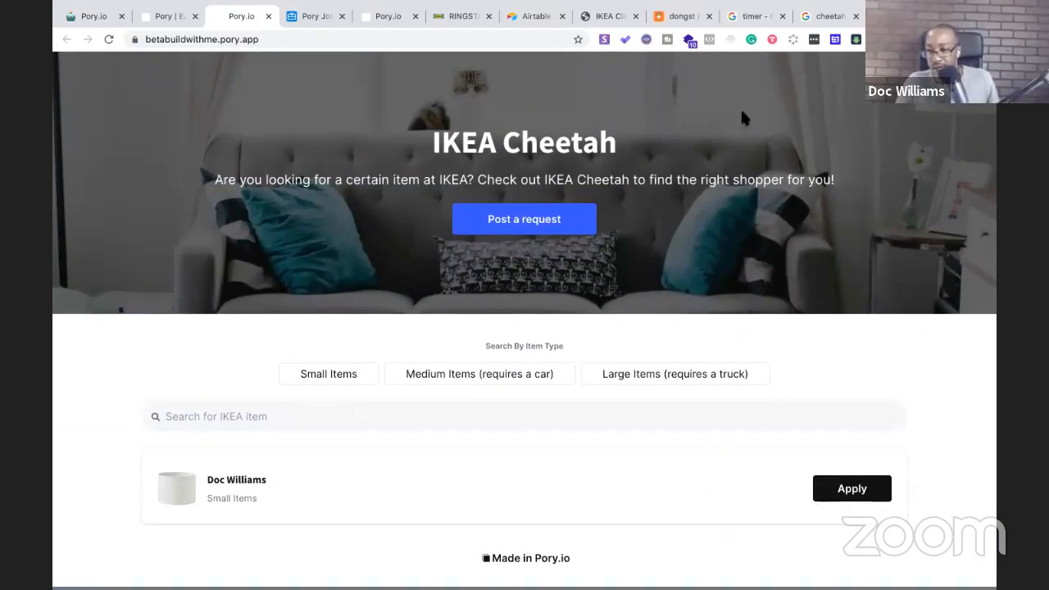
Stop the Google stopwatch at 50m 17s and return to the live IKEA Cheetah site
{"action": "left_click", "coordinate": [746, 17]}
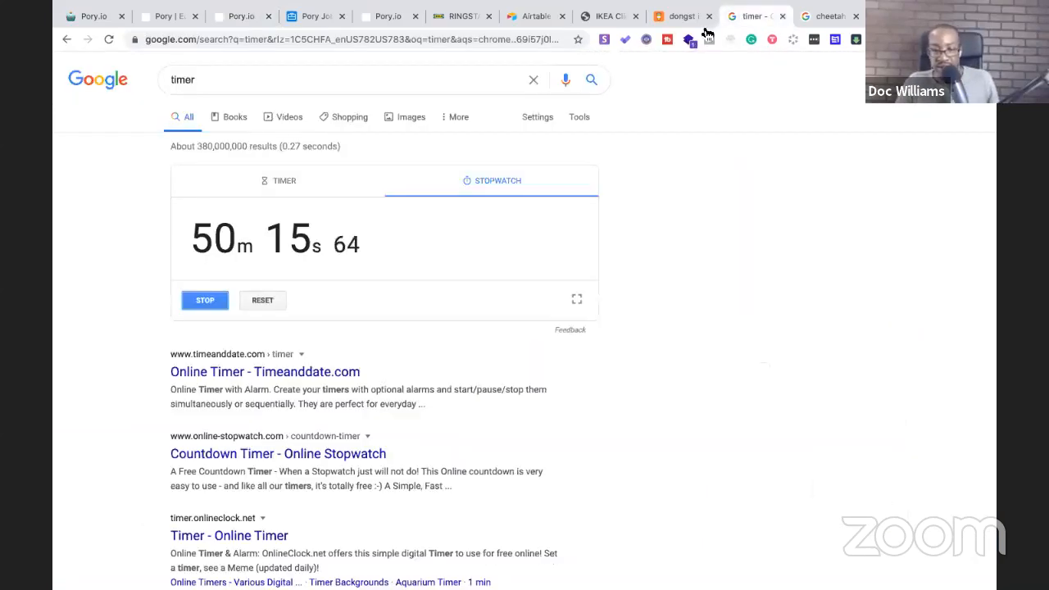
{"action": "left_click", "coordinate": [205, 302]}
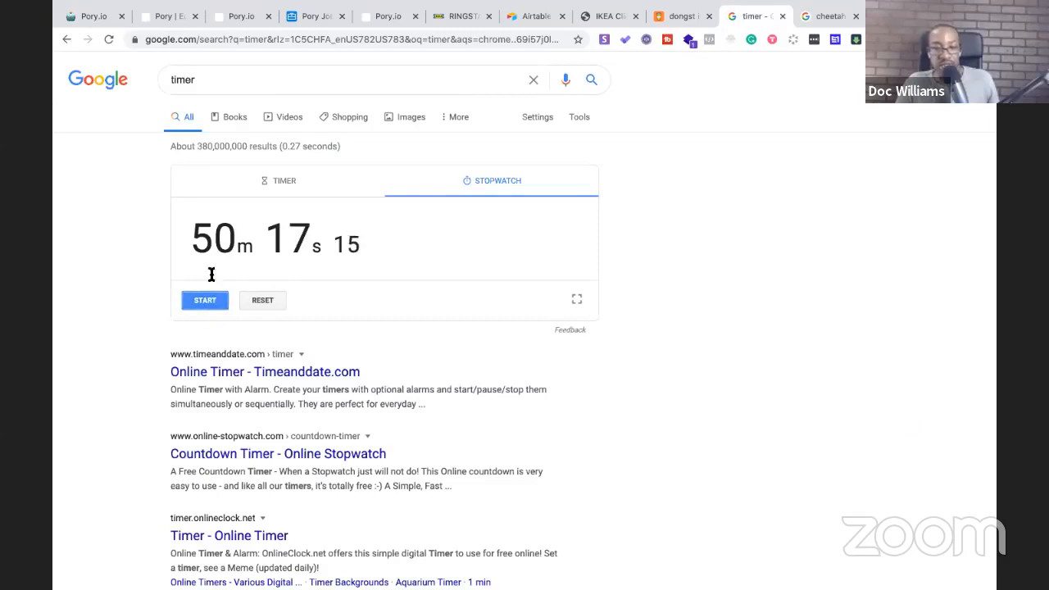
{"action": "left_click", "coordinate": [235, 18]}
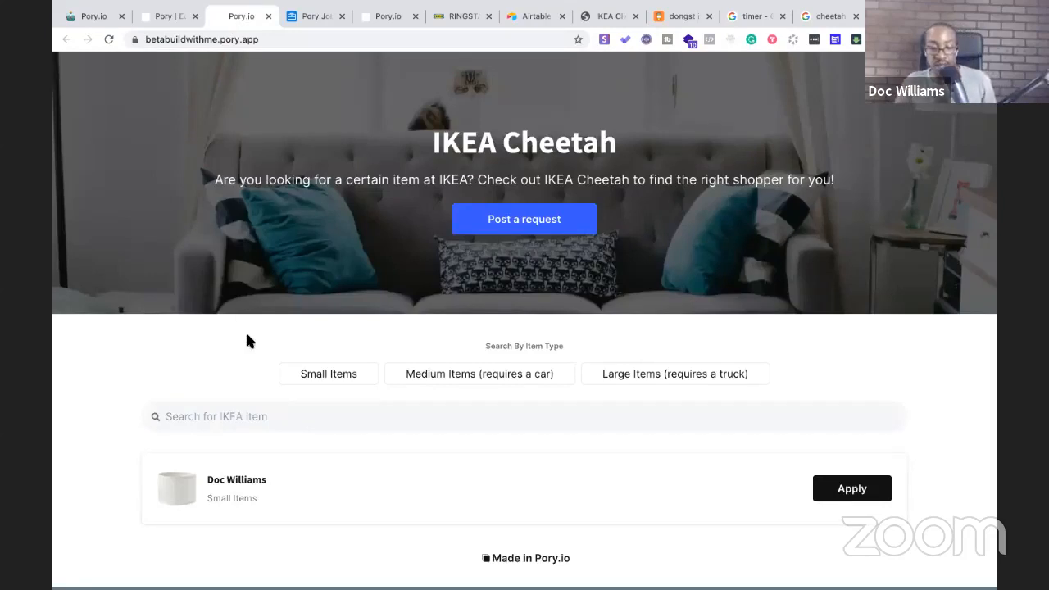
{"action": "scroll", "coordinate": [247, 339], "scroll_direction": "down", "scroll_amount": 2}
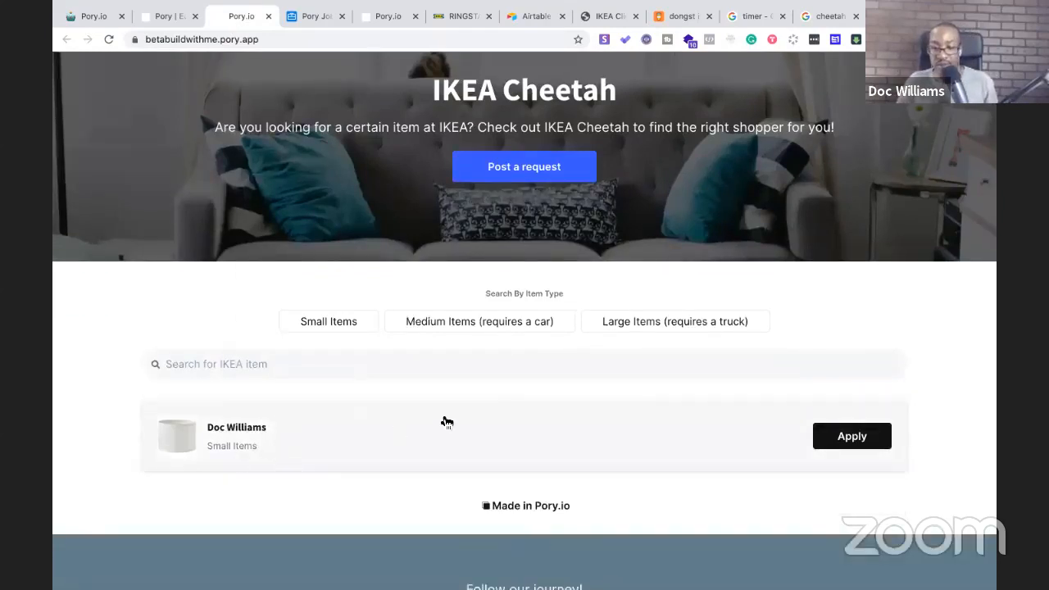
{"action": "left_click", "coordinate": [816, 441]}
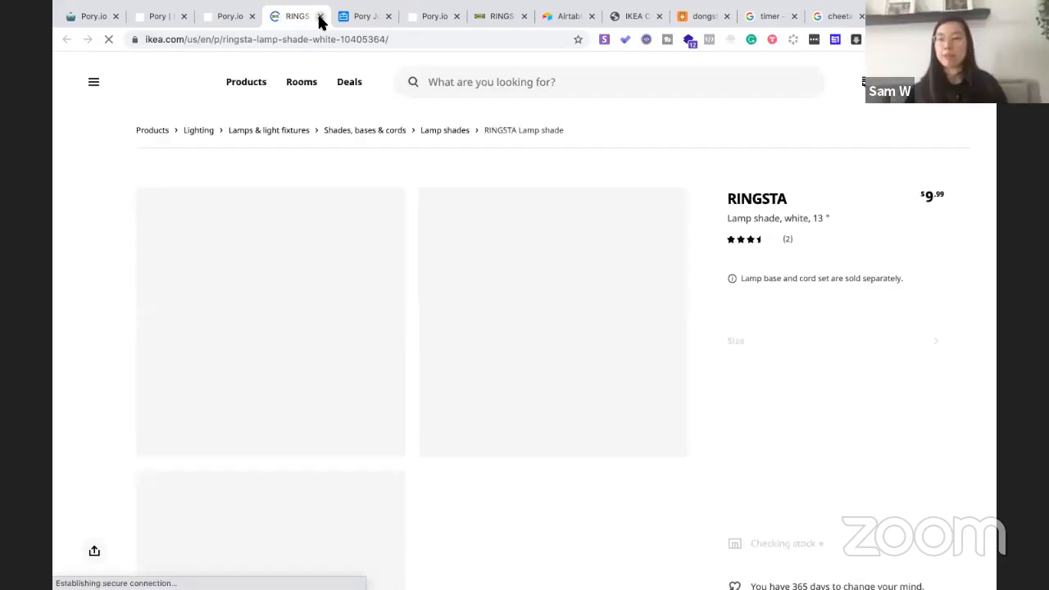
{"action": "key", "text": "ctrl+w"}
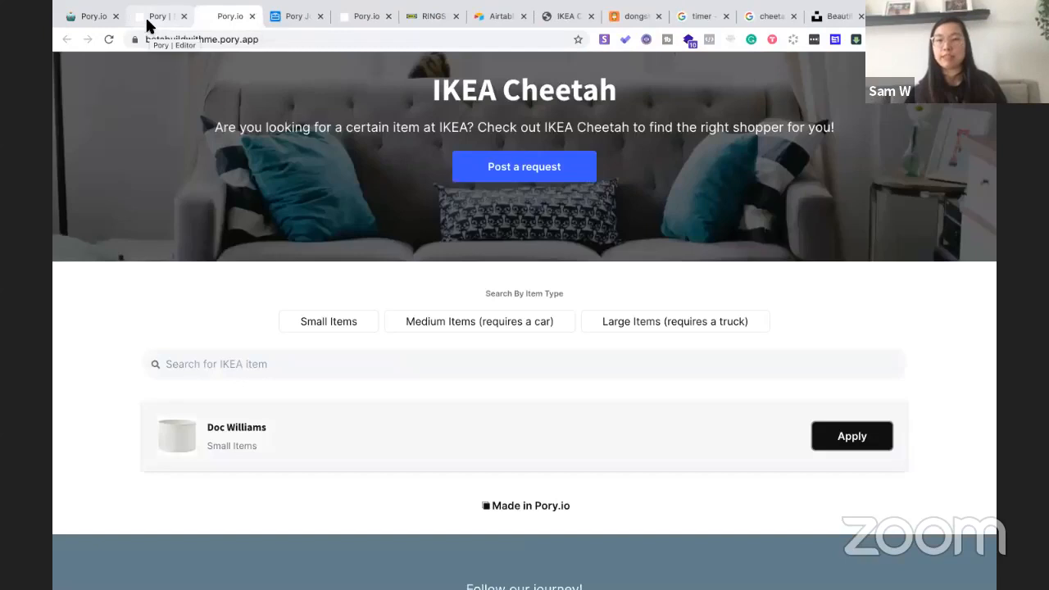
{"action": "left_click", "coordinate": [155, 16]}
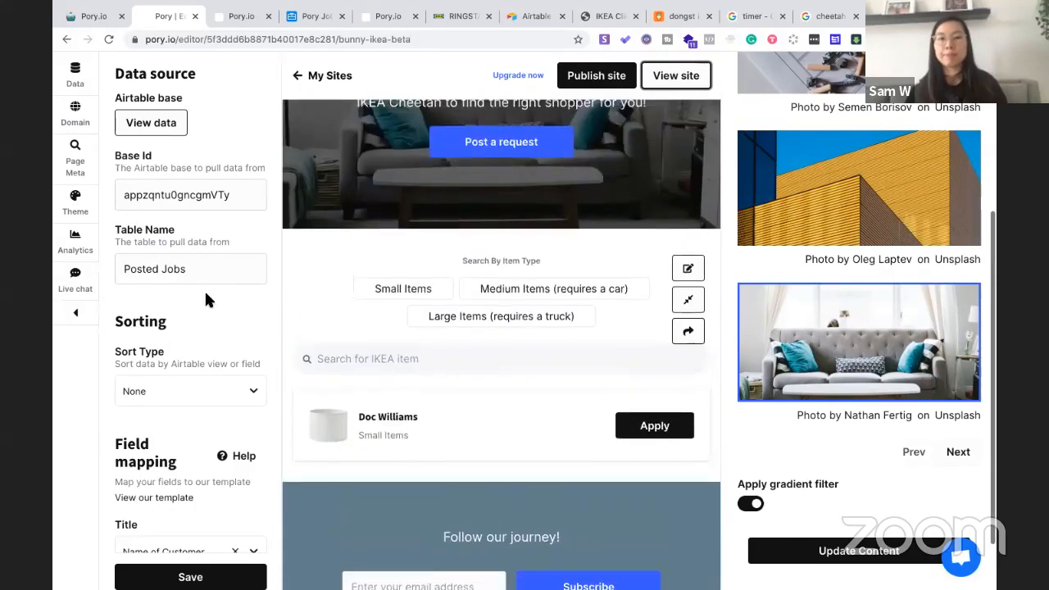
Map the listing Description field to the Airtable Email column in Field mapping
{"action": "scroll", "coordinate": [158, 361], "scroll_direction": "down", "scroll_amount": 2}
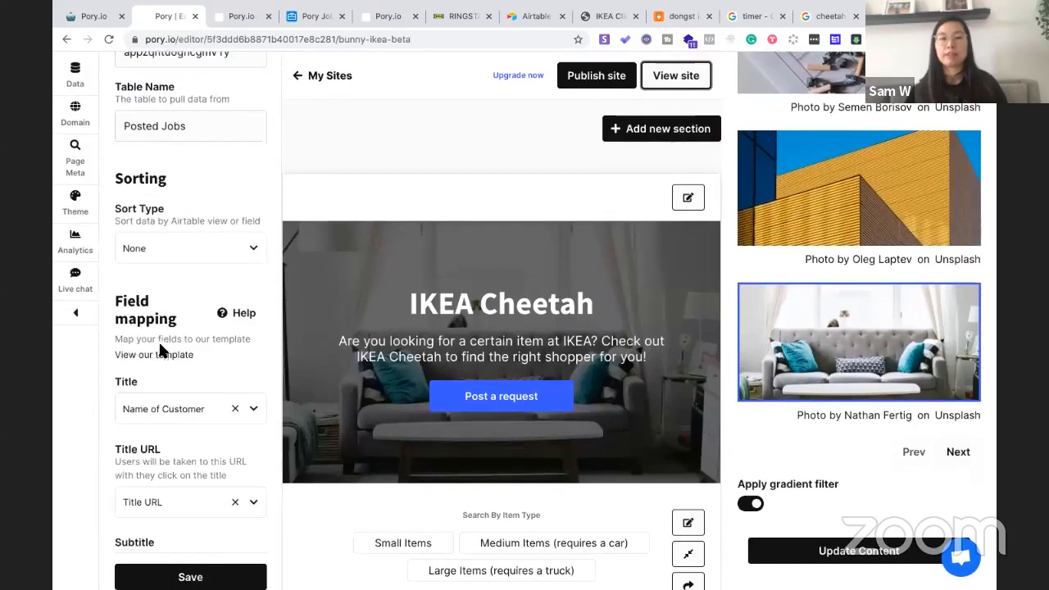
{"action": "scroll", "coordinate": [150, 379], "scroll_direction": "down", "scroll_amount": 2}
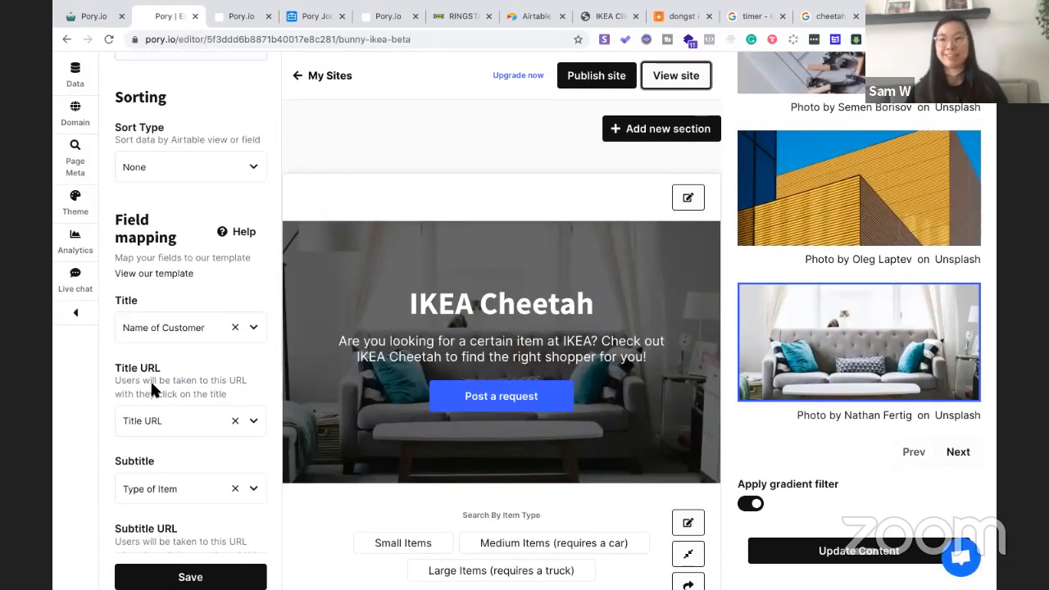
{"action": "scroll", "coordinate": [410, 403], "scroll_direction": "down", "scroll_amount": 1}
{"action": "scroll", "coordinate": [409, 403], "scroll_direction": "down", "scroll_amount": 4}
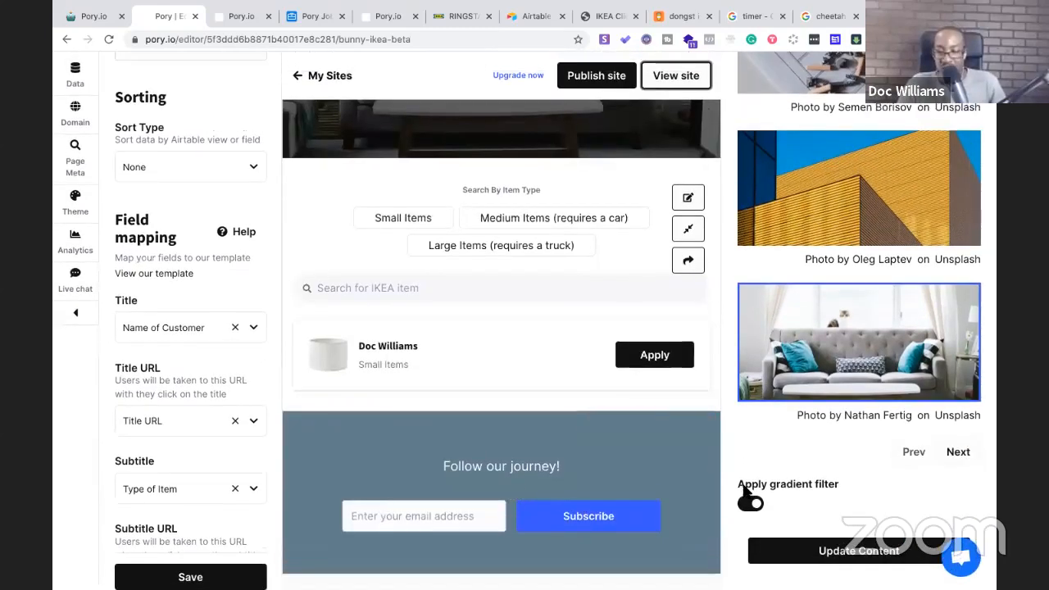
{"action": "left_click", "coordinate": [463, 514]}
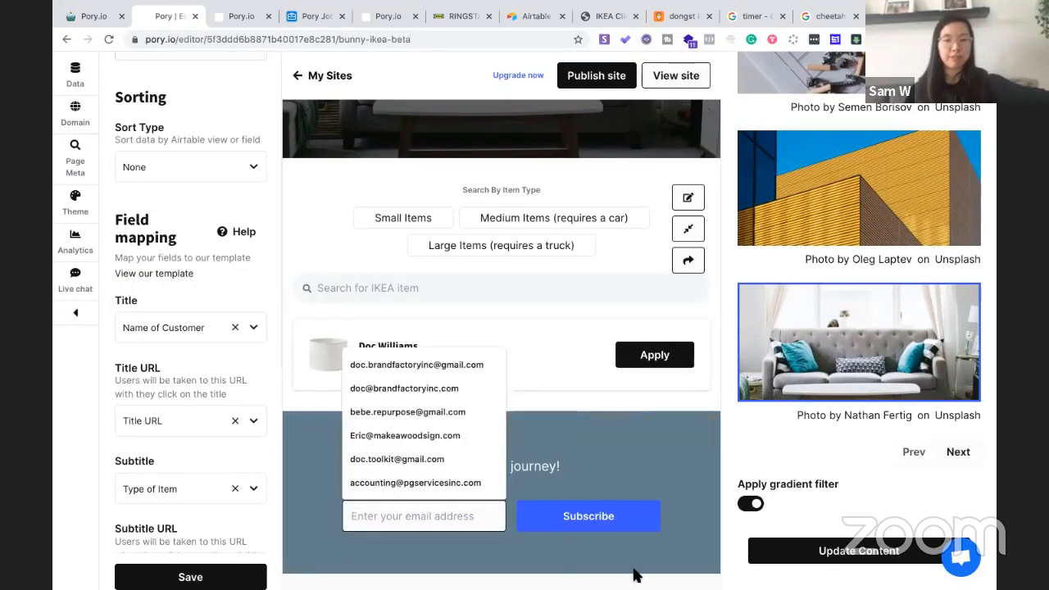
{"action": "scroll", "coordinate": [189, 412], "scroll_direction": "down", "scroll_amount": 4}
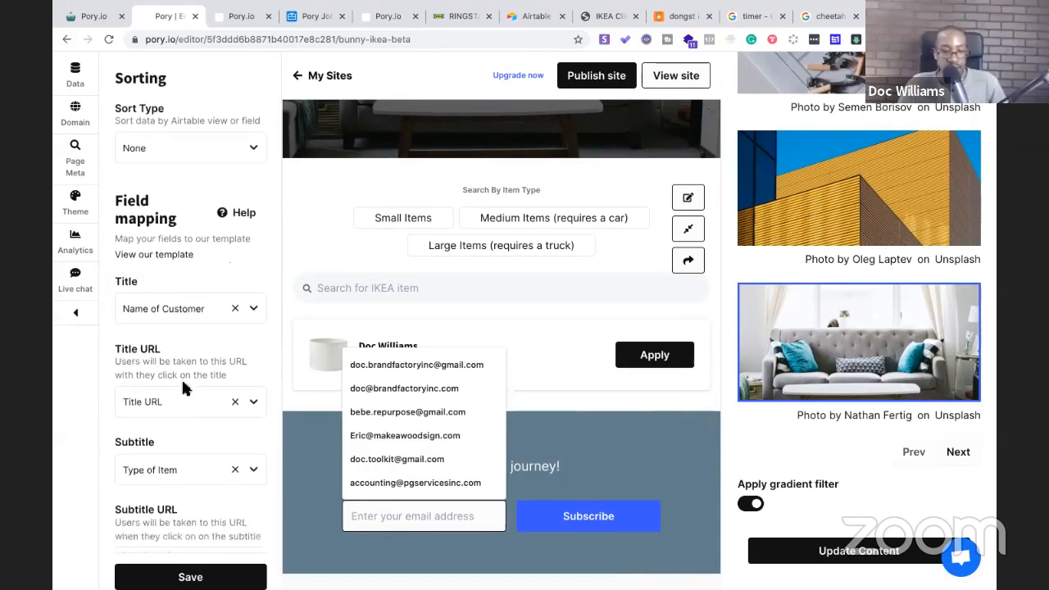
{"action": "scroll", "coordinate": [137, 319], "scroll_direction": "down", "scroll_amount": 1}
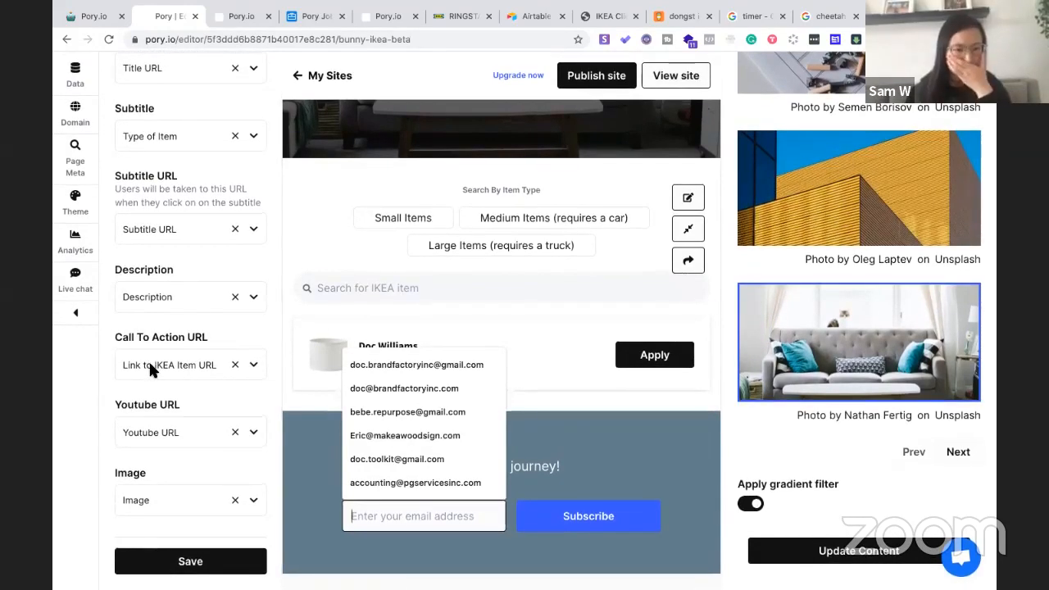
{"action": "left_click", "coordinate": [95, 449]}
{"action": "left_click", "coordinate": [253, 298]}
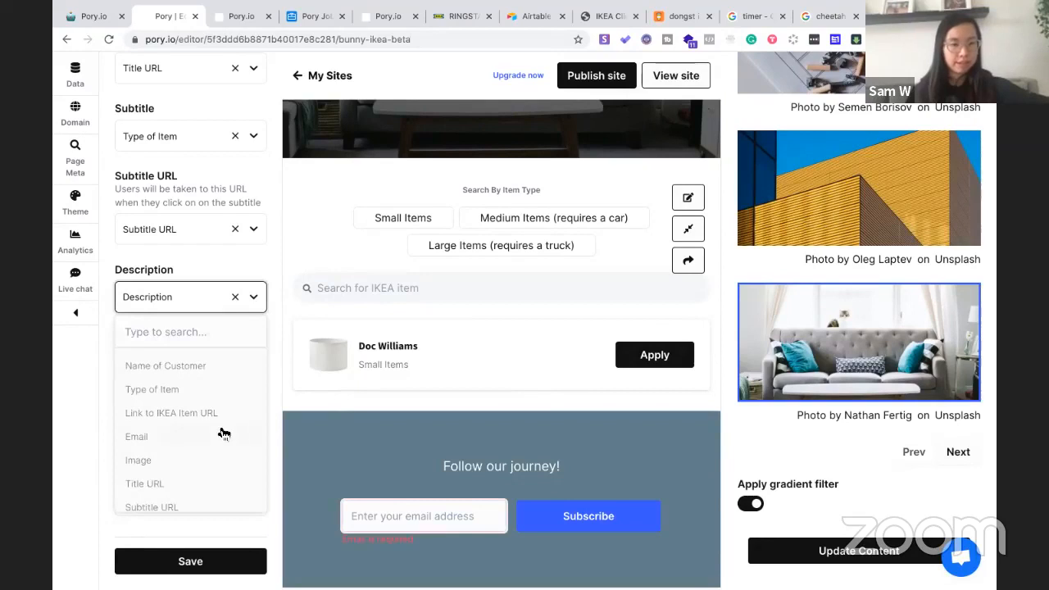
{"action": "left_click", "coordinate": [192, 438]}
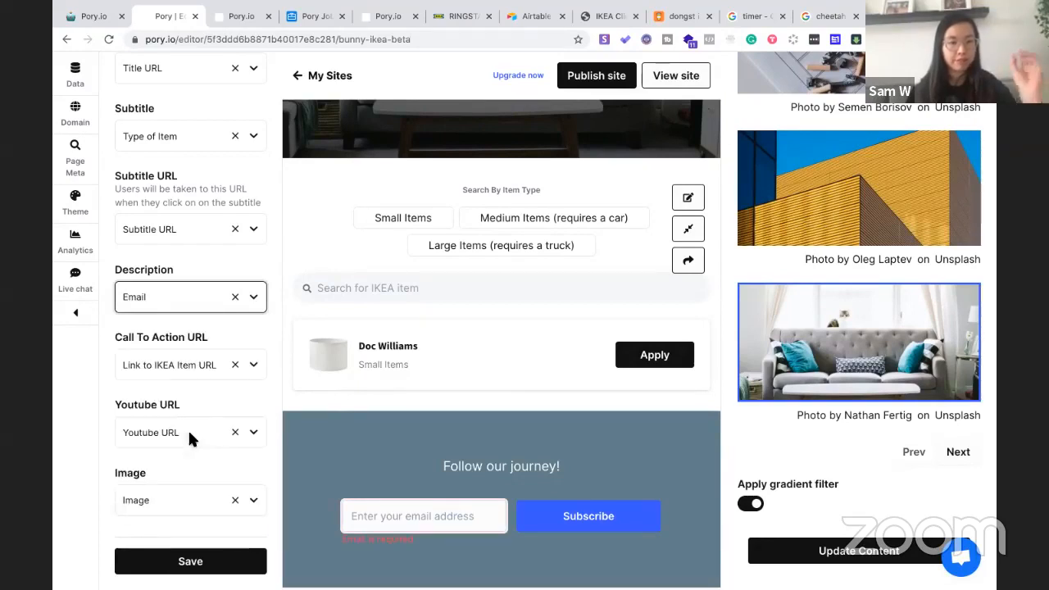
Save the Email mapping and test Show more / Show less on a listing card
{"action": "left_click", "coordinate": [207, 564]}
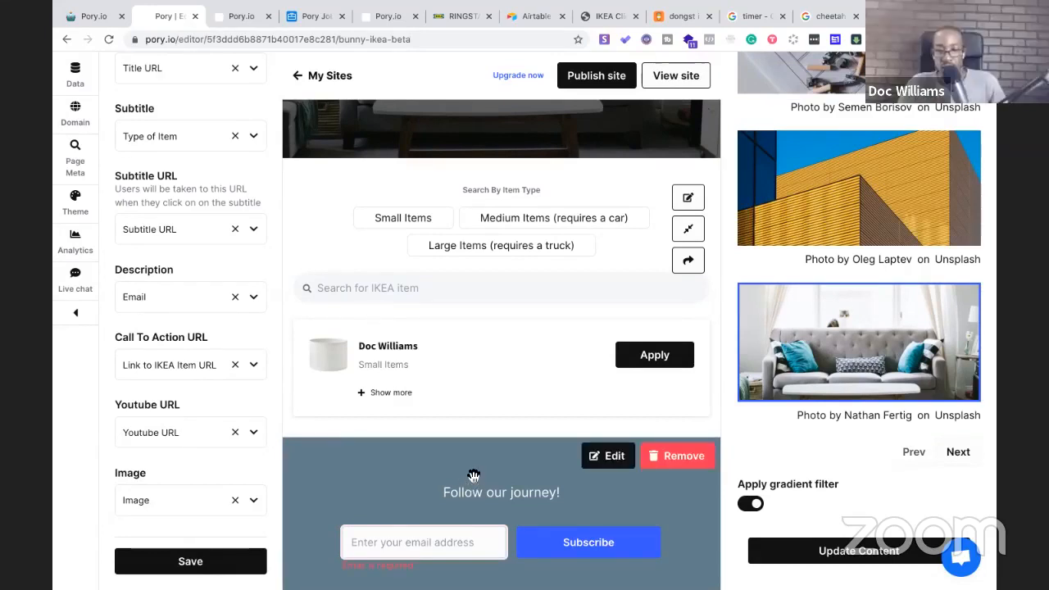
{"action": "scroll", "coordinate": [470, 483], "scroll_direction": "up", "scroll_amount": 2}
{"action": "left_click", "coordinate": [387, 468]}
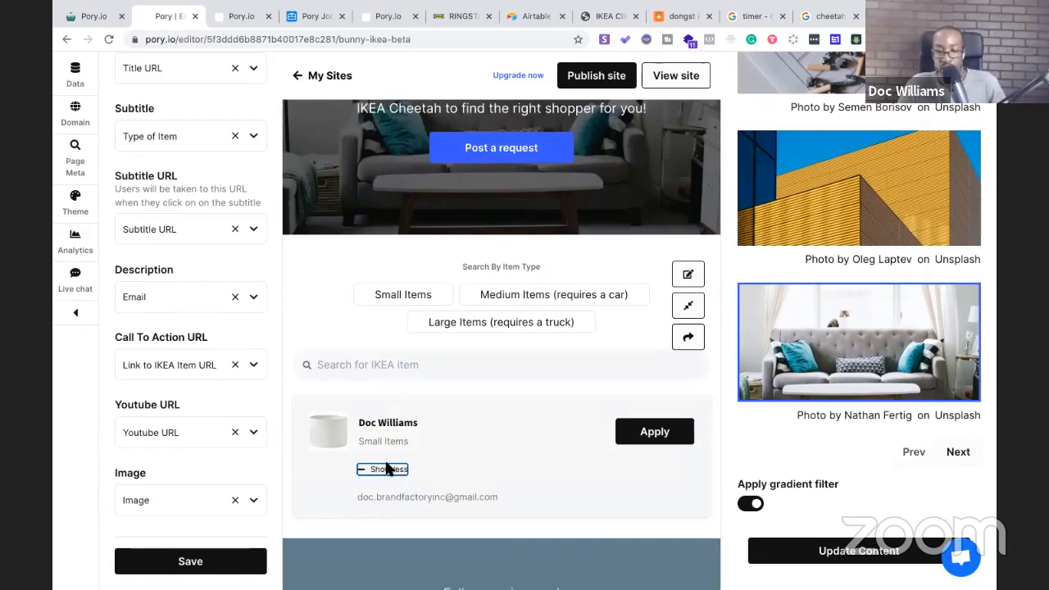
{"action": "left_click", "coordinate": [387, 469]}
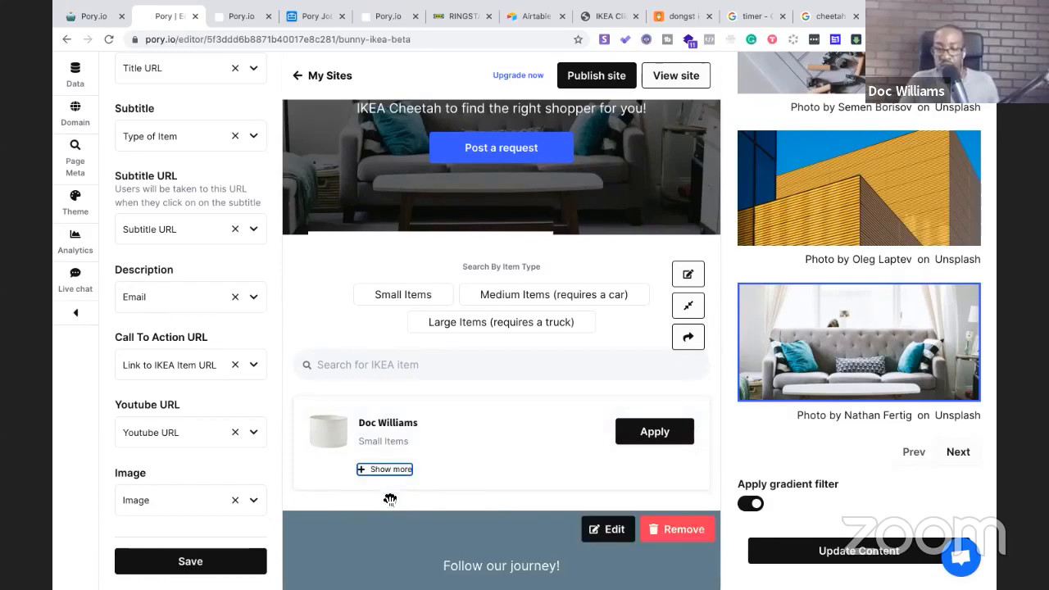
{"action": "scroll", "coordinate": [392, 522], "scroll_direction": "down", "scroll_amount": 2}
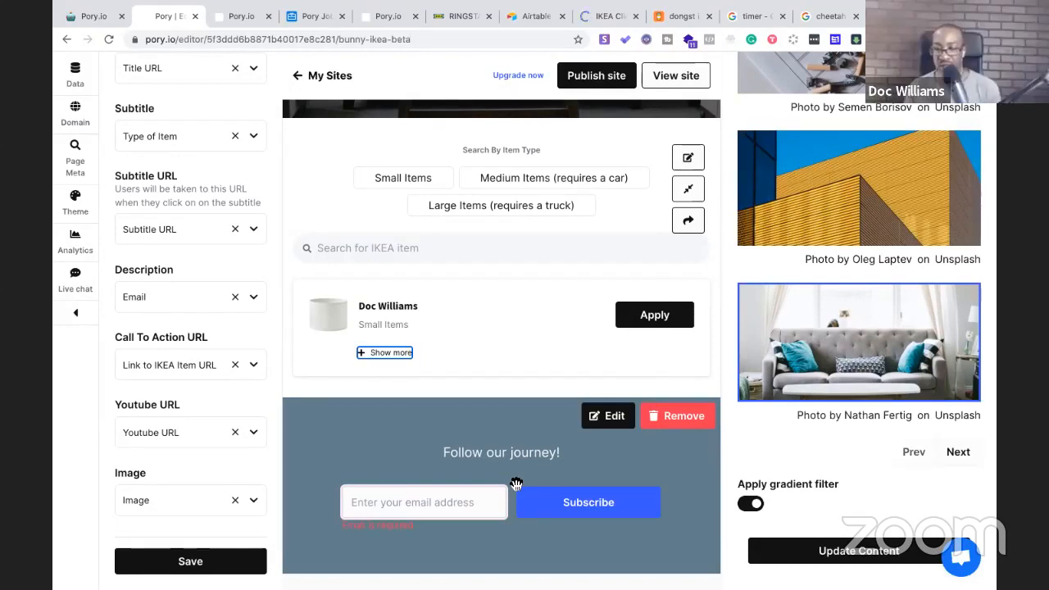
Delete the Follow our journey subscribe section and save the site again
{"action": "left_click", "coordinate": [681, 420]}
{"action": "left_click", "coordinate": [682, 418]}
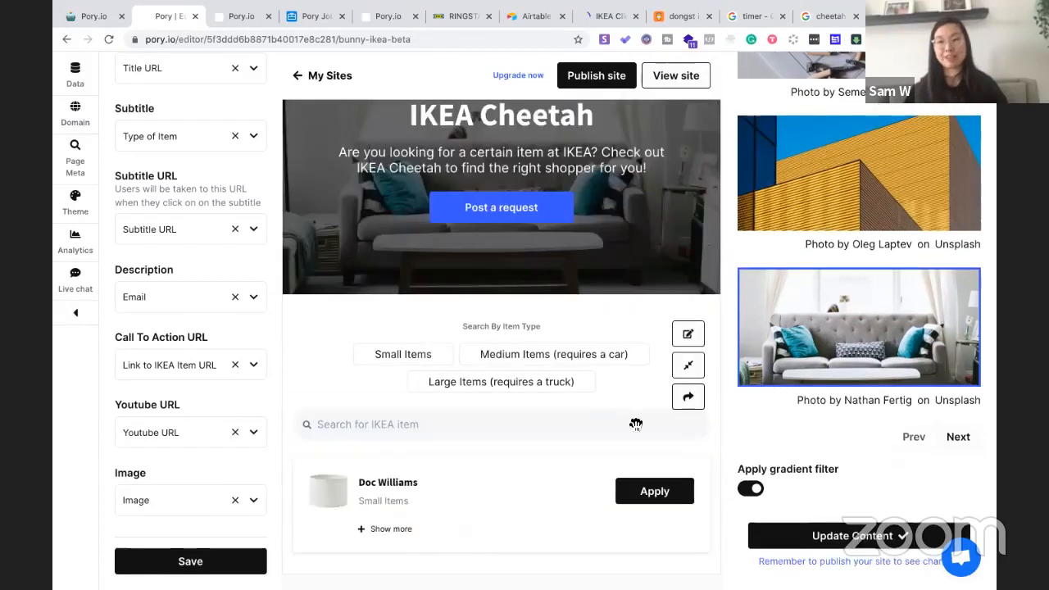
{"action": "scroll", "coordinate": [457, 440], "scroll_direction": "up", "scroll_amount": 3}
{"action": "scroll", "coordinate": [393, 459], "scroll_direction": "down", "scroll_amount": 3}
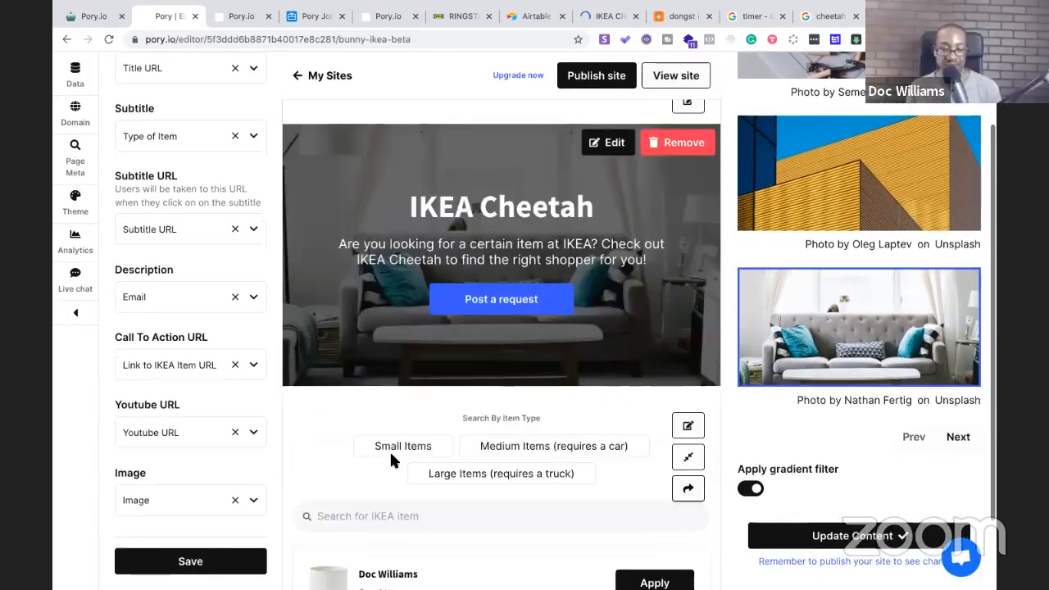
{"action": "left_click", "coordinate": [193, 562]}
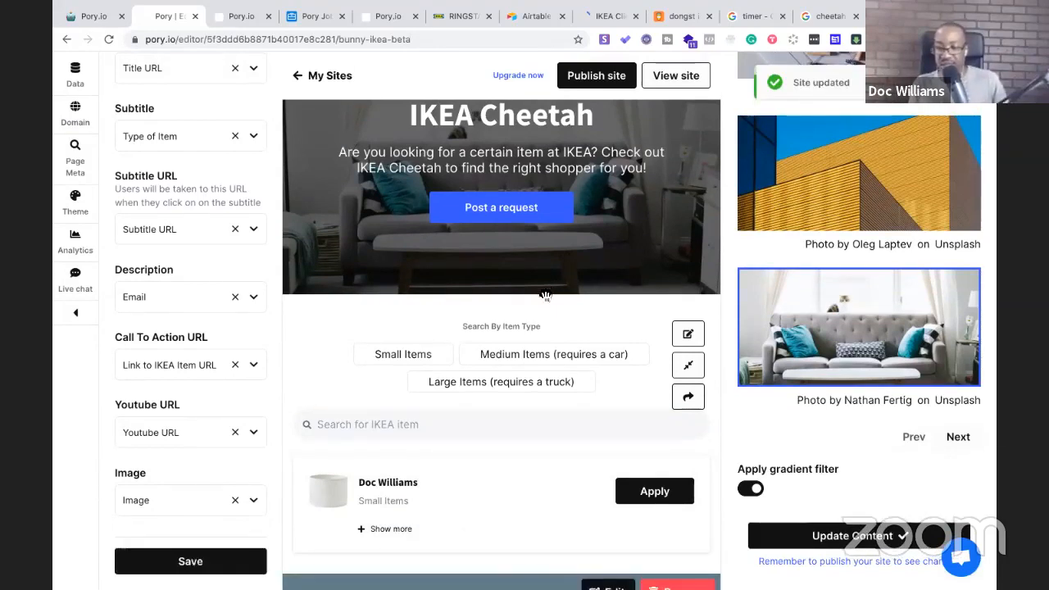
{"action": "scroll", "coordinate": [545, 295], "scroll_direction": "down", "scroll_amount": 2}
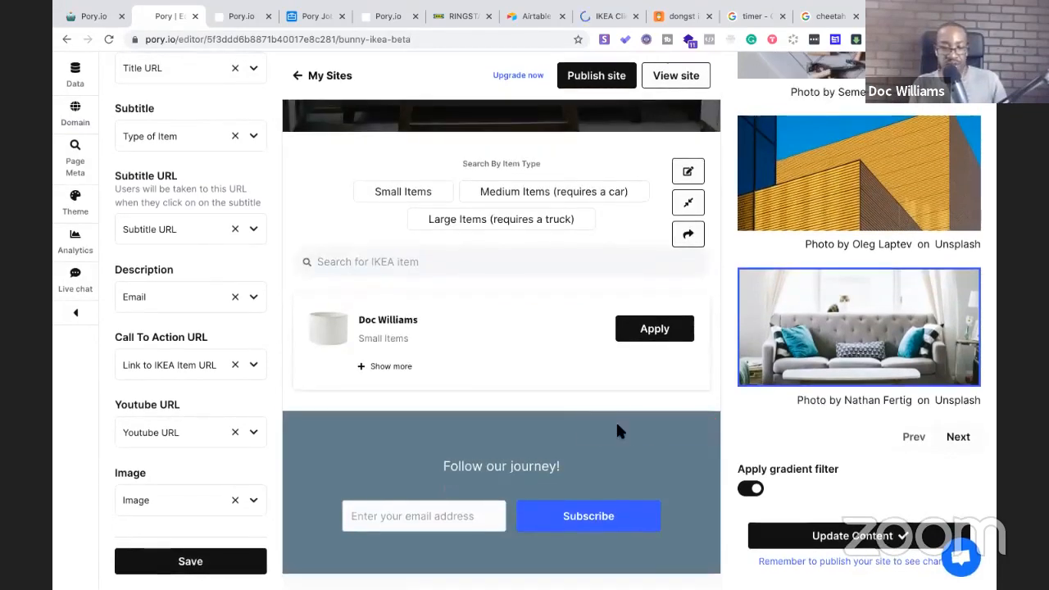
{"action": "mouse_move", "coordinate": [679, 443]}
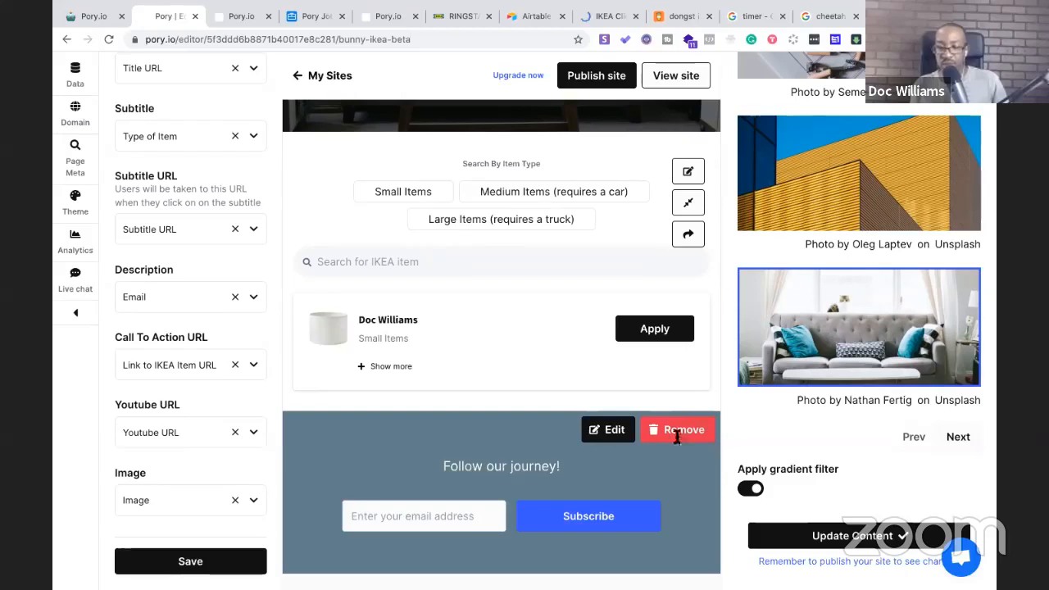
Remove the Follow our journey section, publish, and open the live site at betabuildwithme.pory.app
{"action": "left_click", "coordinate": [676, 434]}
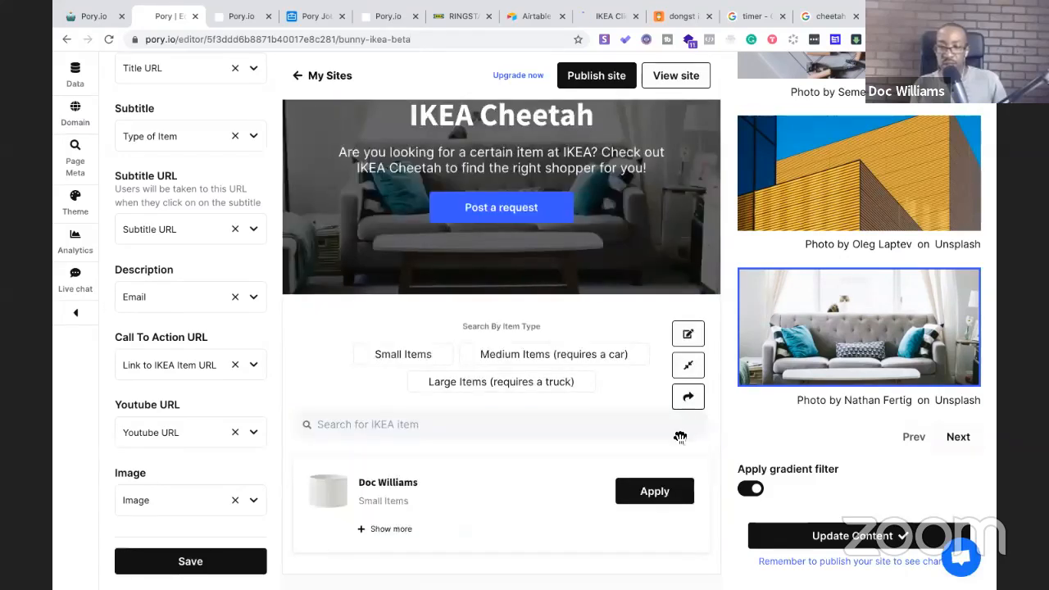
{"action": "left_click", "coordinate": [601, 76]}
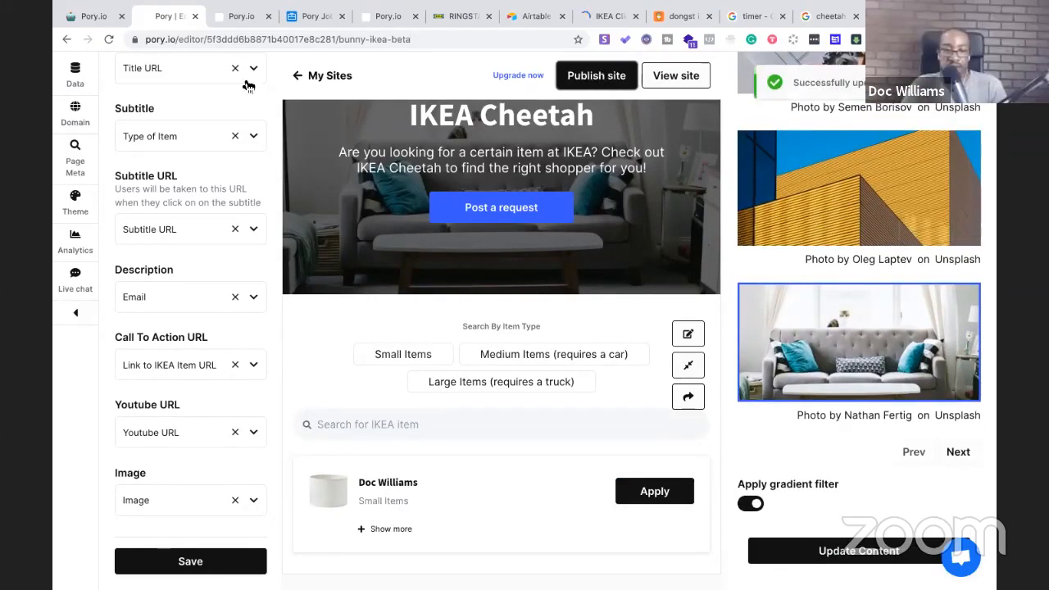
{"action": "left_click", "coordinate": [669, 81]}
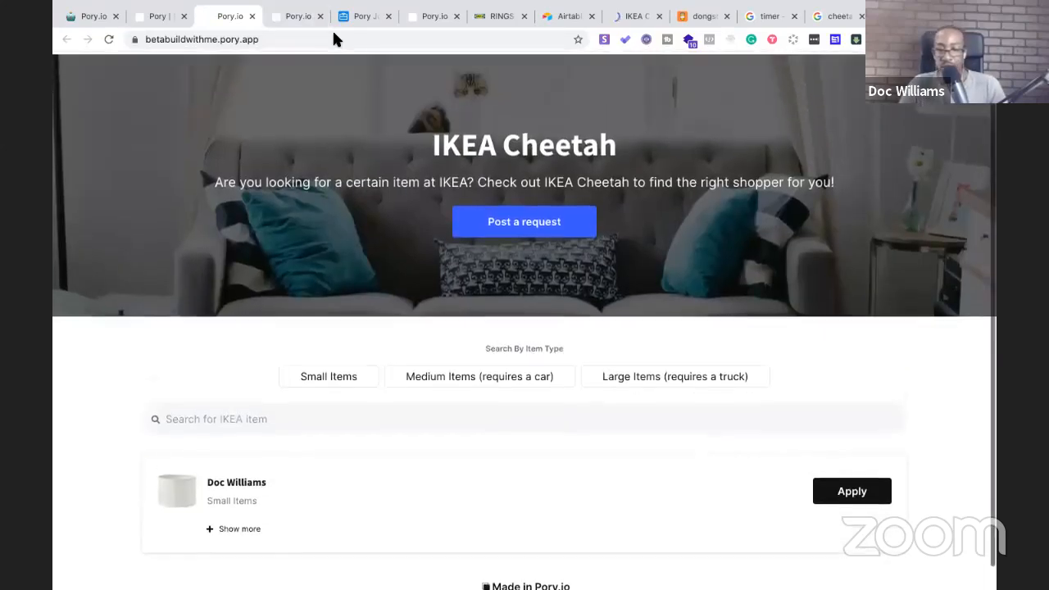
{"action": "scroll", "coordinate": [442, 286], "scroll_direction": "down", "scroll_amount": 1}
{"action": "scroll", "coordinate": [442, 286], "scroll_direction": "up", "scroll_amount": 1}
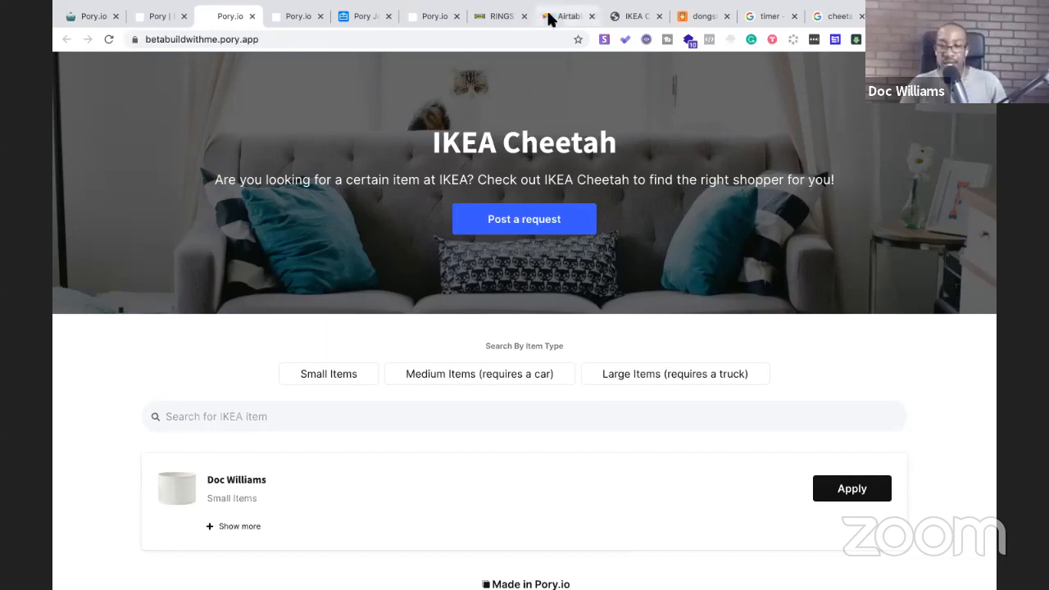
{"action": "left_click", "coordinate": [635, 18]}
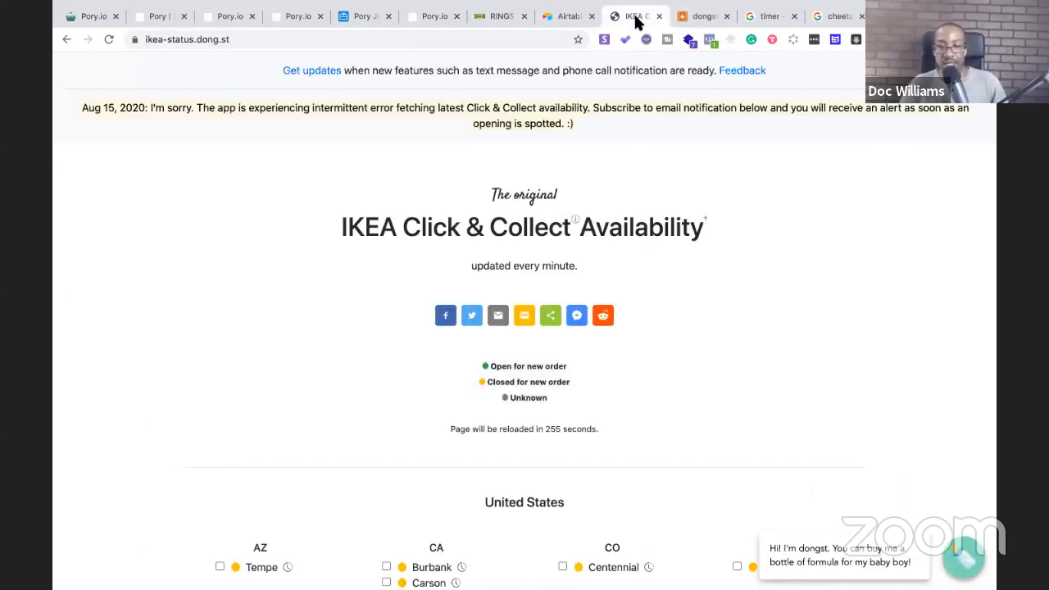
Move the IKEA Click & Collect tab beside the Pory.io tabs and switch back to it
{"action": "left_click_drag", "start_coordinate": [635, 22], "coordinate": [344, 19]}
{"action": "left_click", "coordinate": [296, 17]}
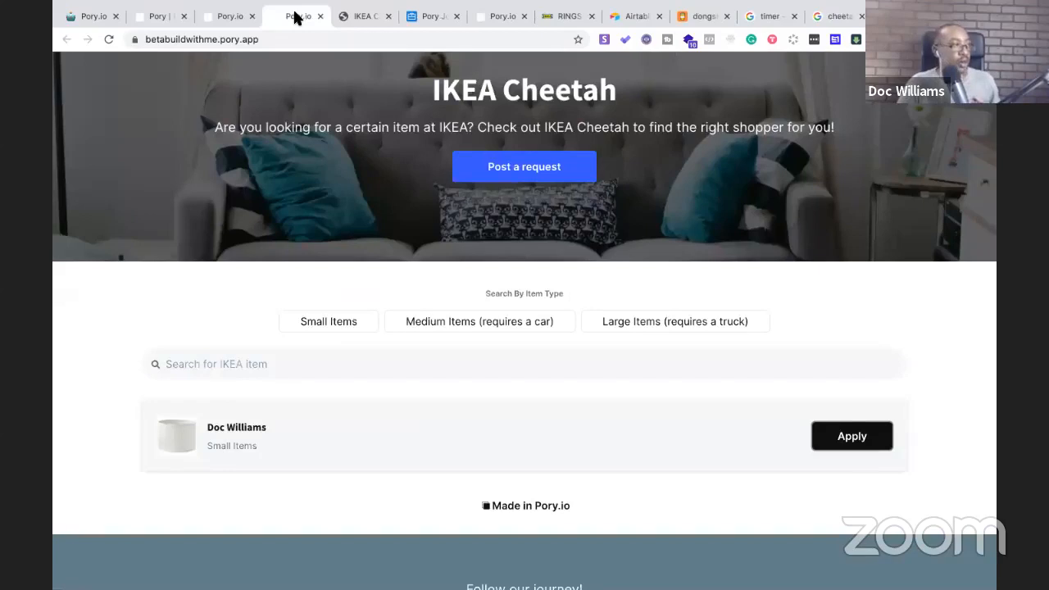
{"action": "left_click", "coordinate": [348, 17]}
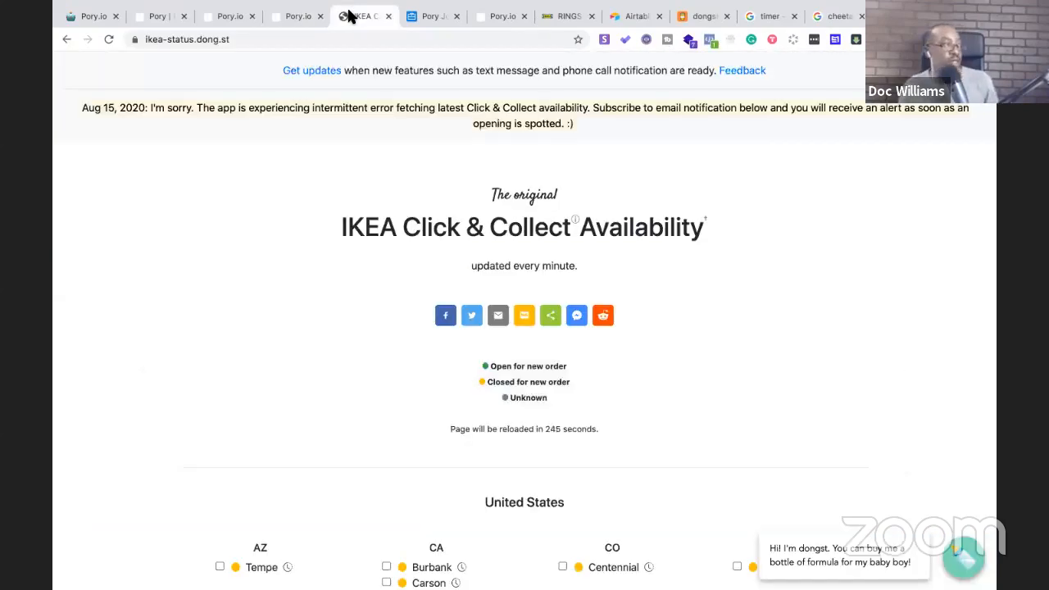